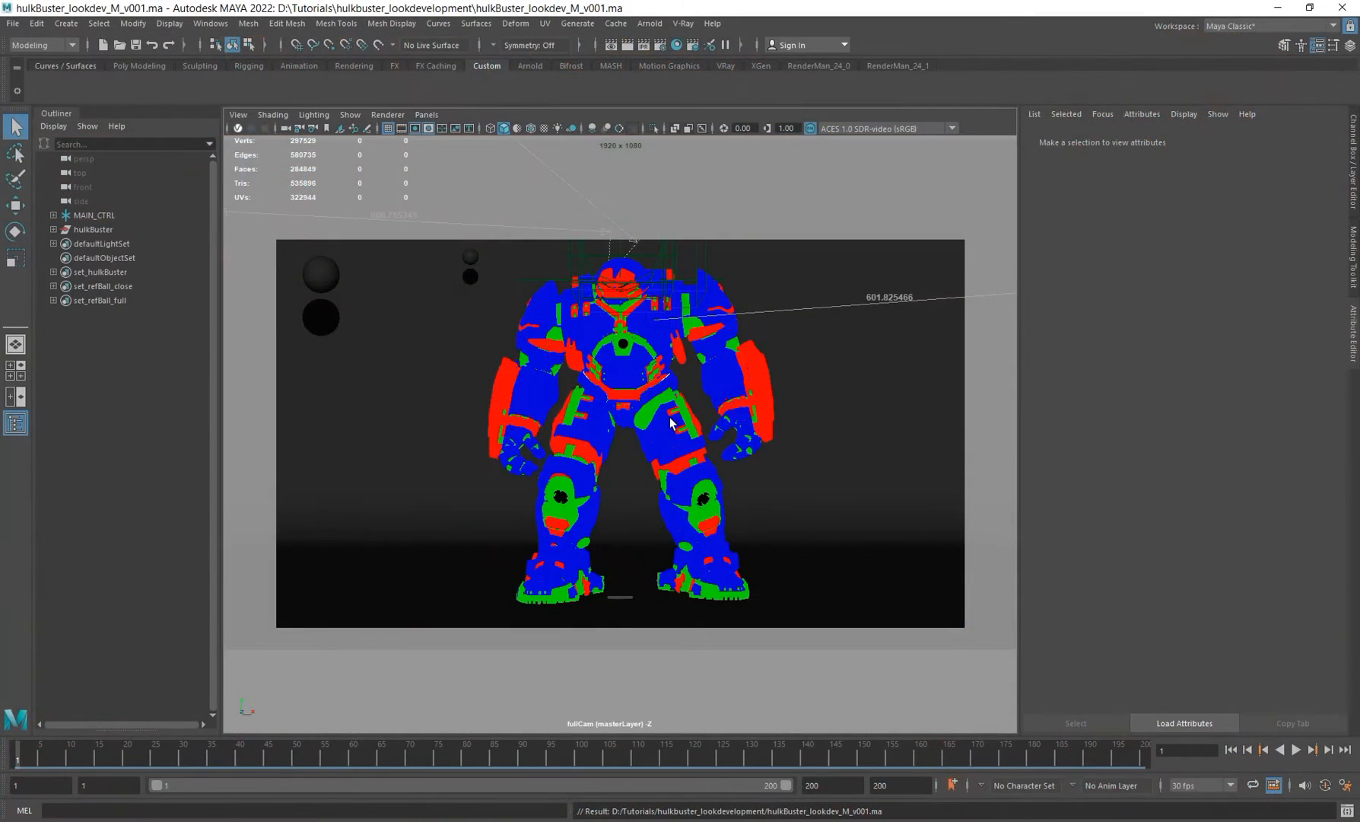
Step: Select individual armour pieces and the main control of the Hulkbuster model to inspect their attributes
{"action": "left_click", "coordinate": [635, 351]}
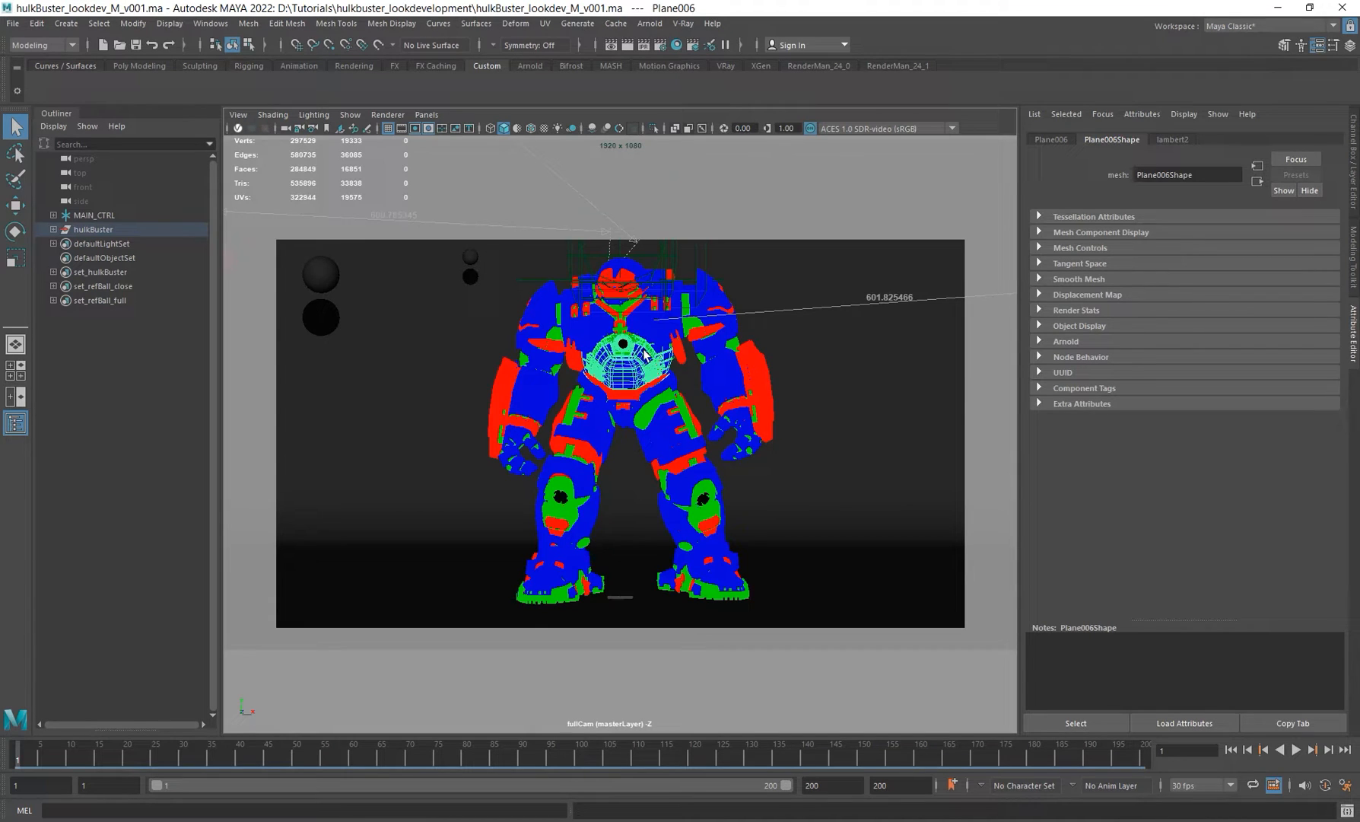
{"action": "left_click", "coordinate": [94, 215]}
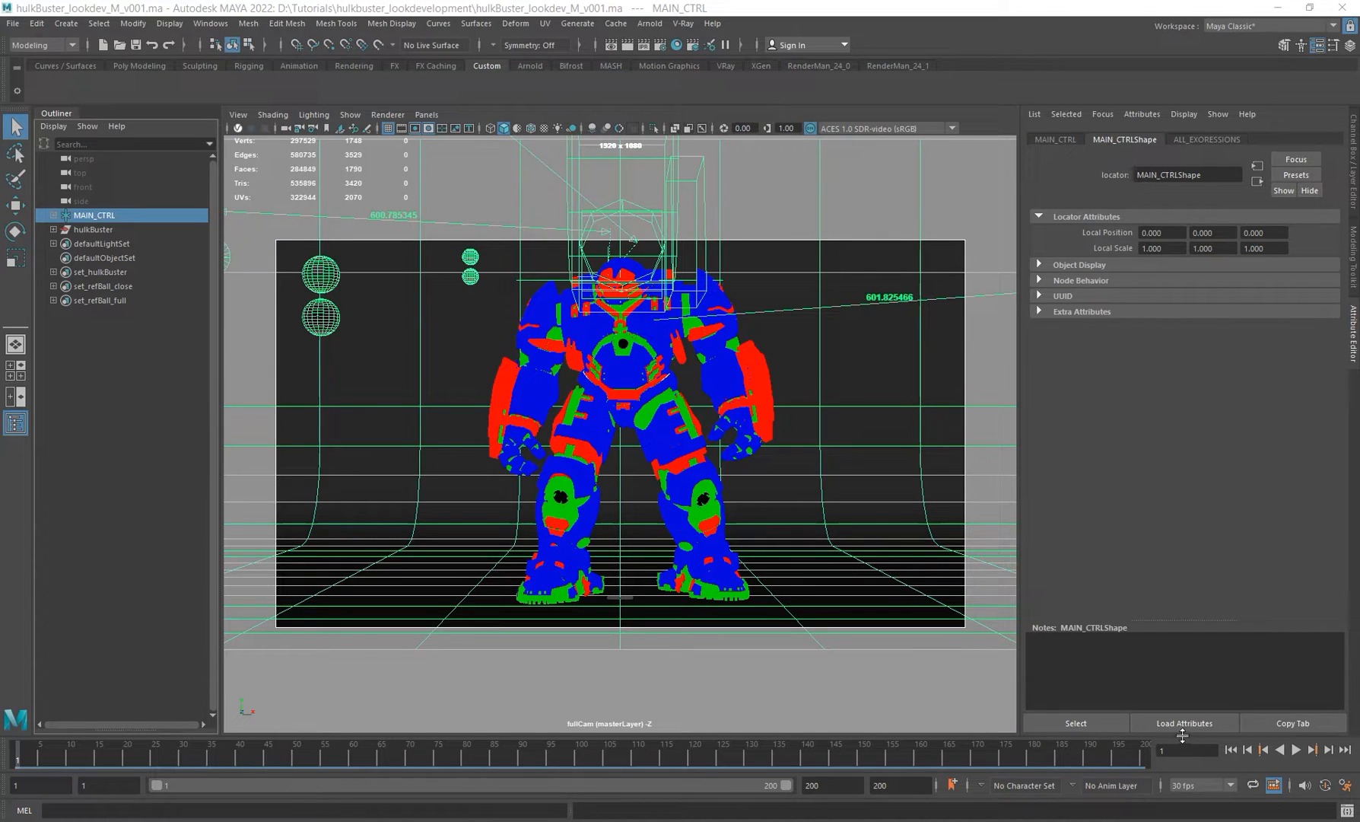
{"action": "left_click", "coordinate": [620, 382]}
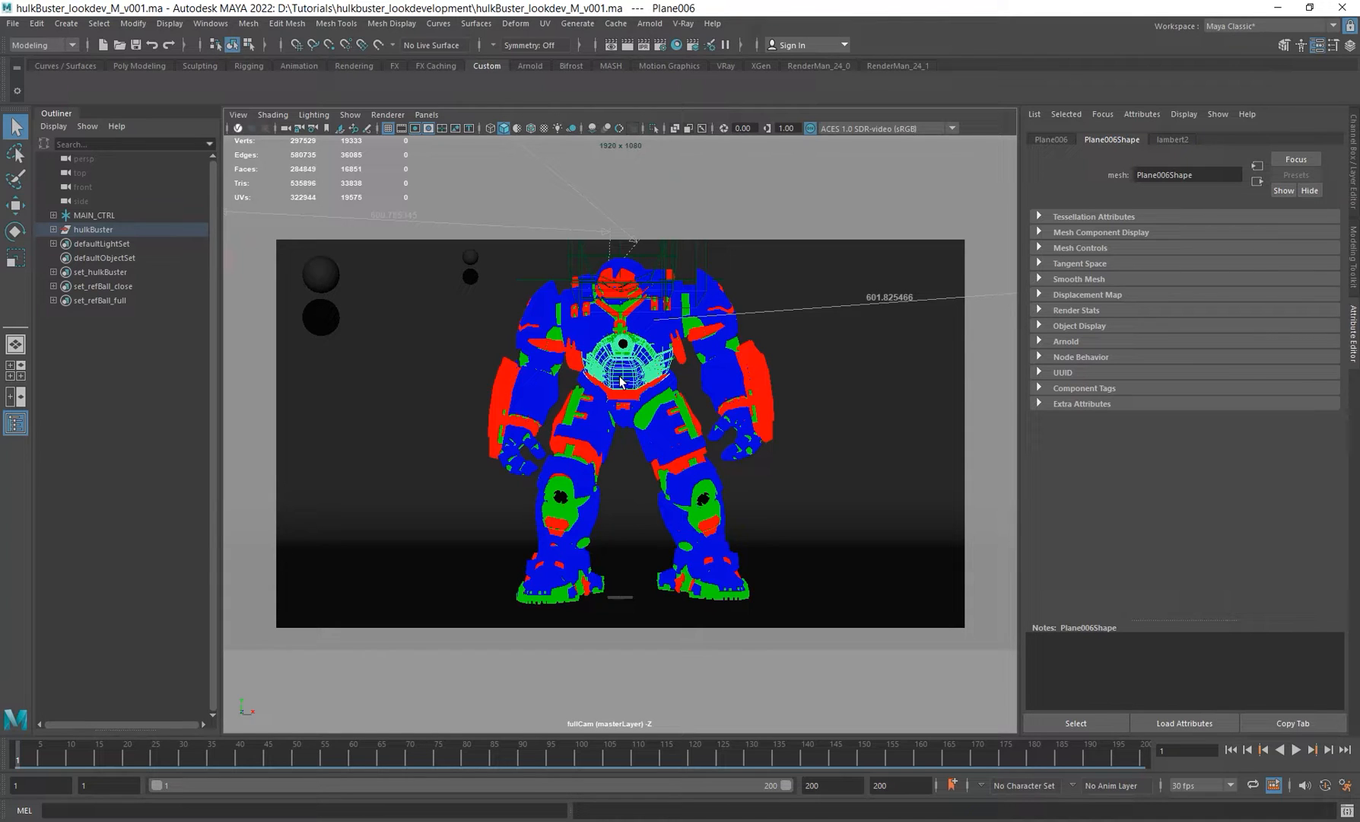
{"action": "left_click", "coordinate": [657, 328]}
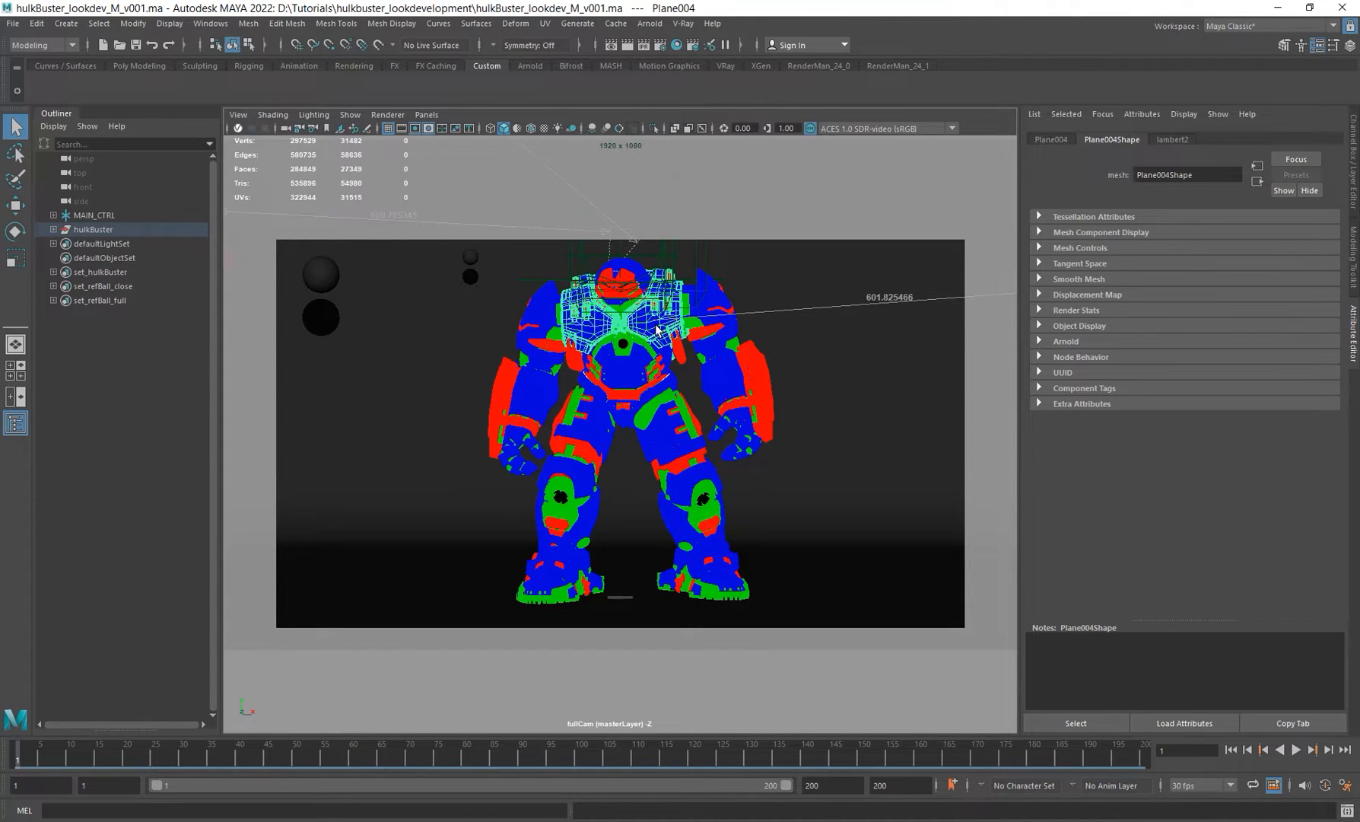
{"action": "left_click", "coordinate": [736, 377]}
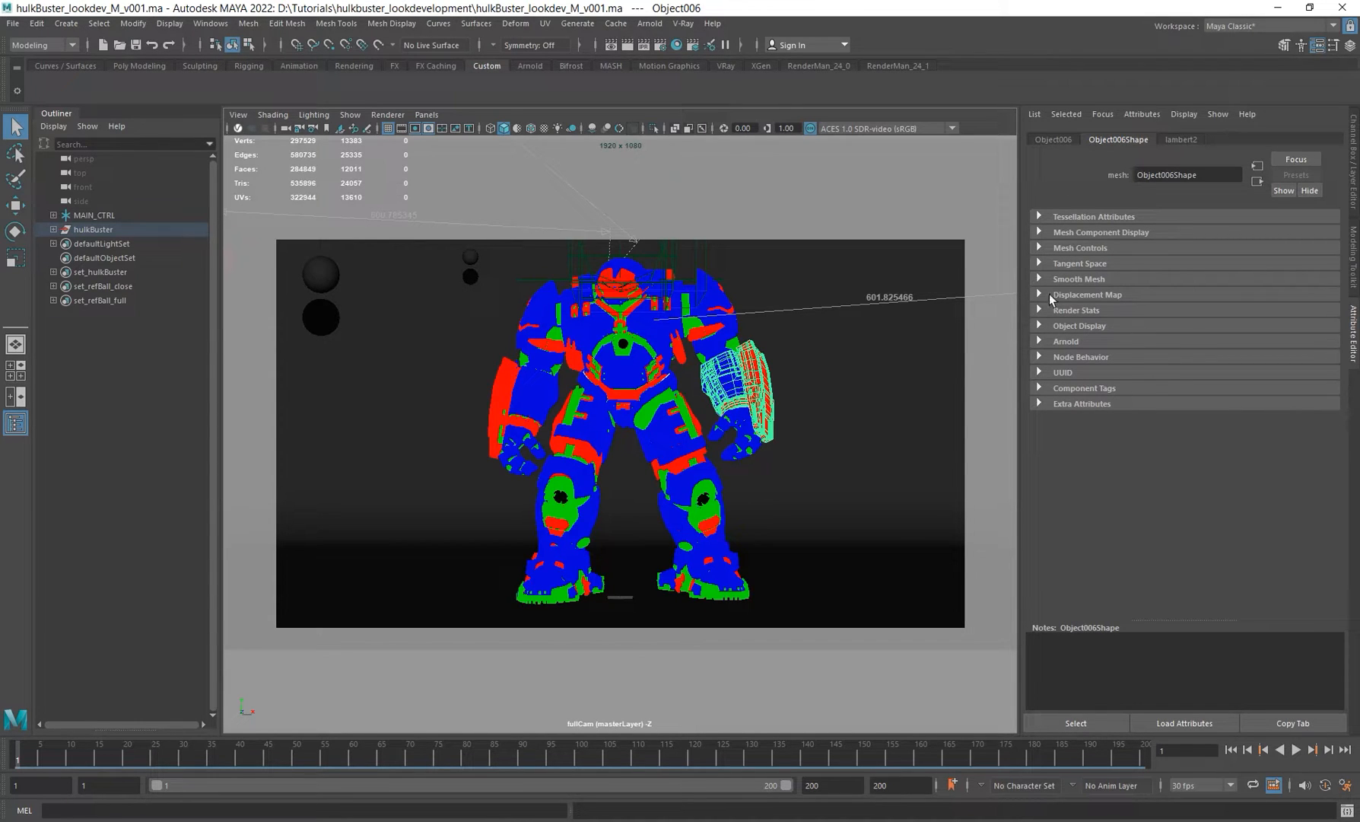
Step: Expand the arm piece's Arnold attributes and open its Subdivision section
{"action": "left_click", "coordinate": [1052, 342]}
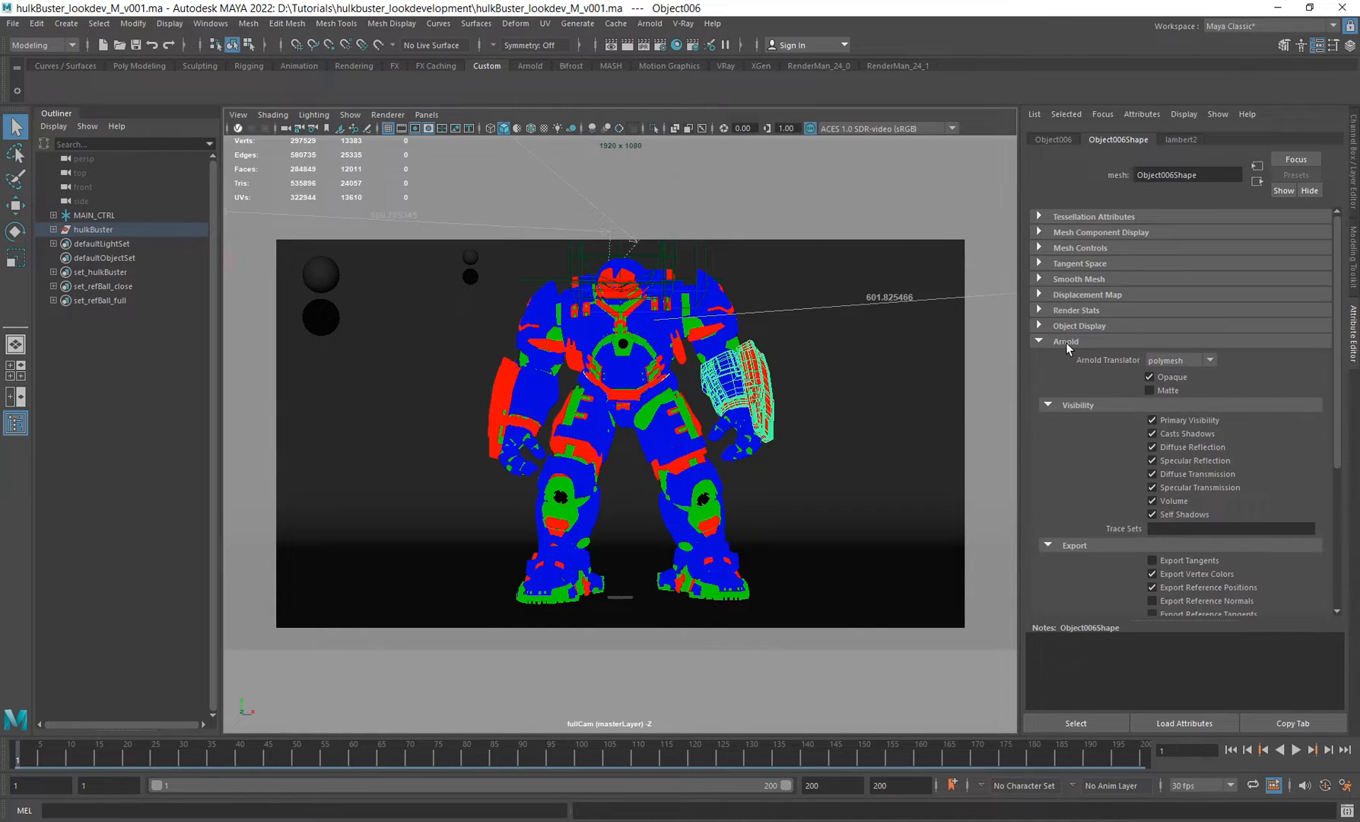
{"action": "scroll", "coordinate": [1107, 474], "scroll_direction": "down", "scroll_amount": 4}
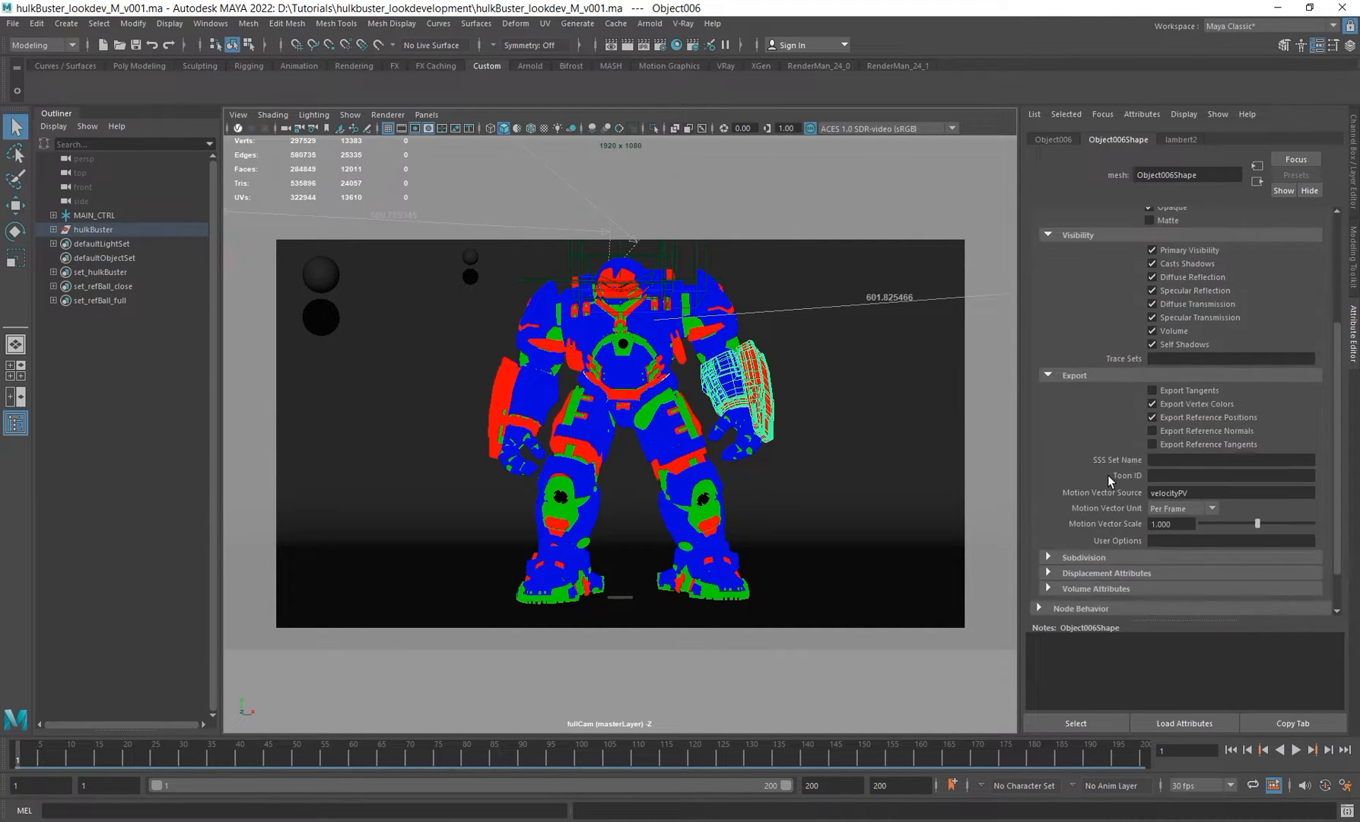
{"action": "left_click", "coordinate": [1068, 560]}
{"action": "scroll", "coordinate": [1107, 487], "scroll_direction": "down", "scroll_amount": 4}
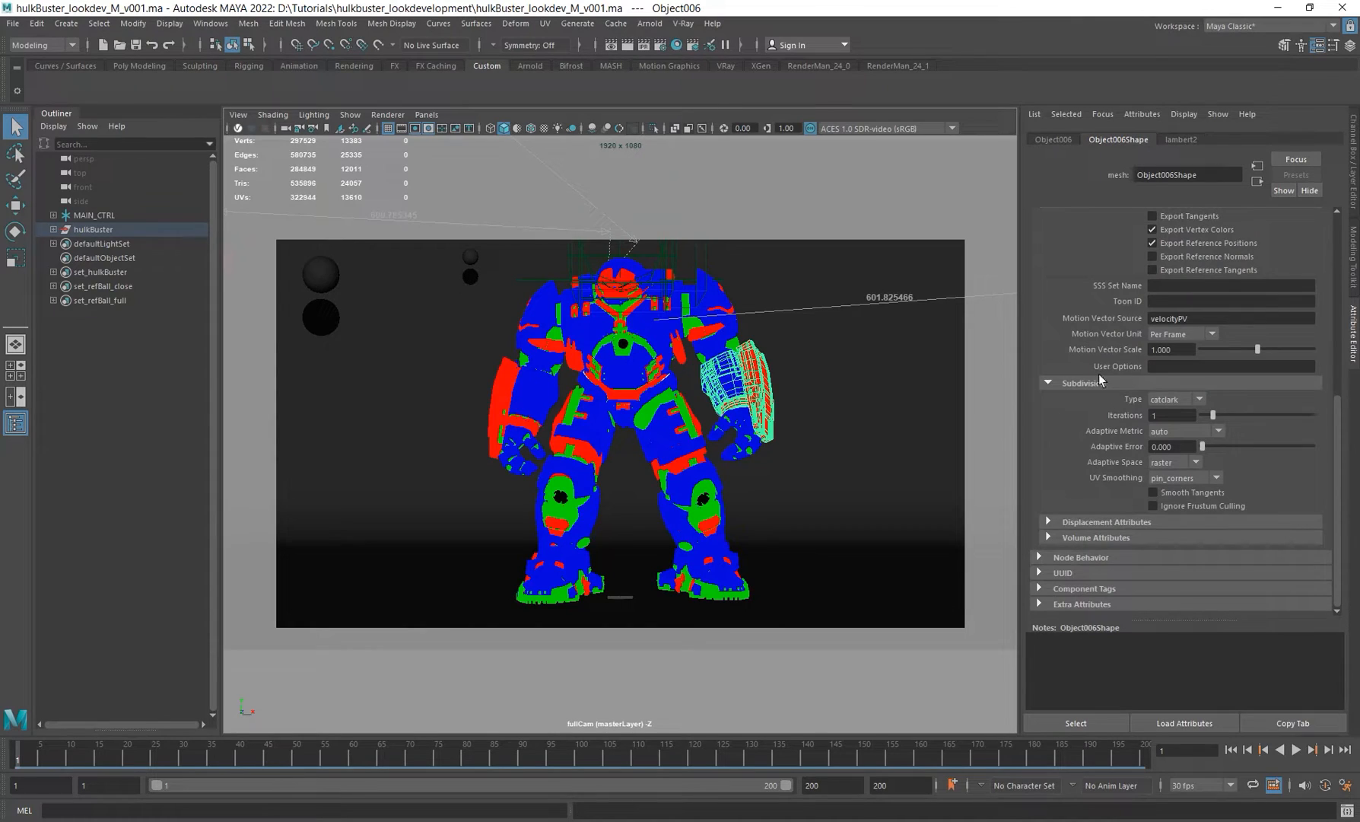
Step: Switch the arm piece's subdivision type to none and back to catclark
{"action": "left_click", "coordinate": [1157, 400]}
{"action": "left_click", "coordinate": [1172, 421]}
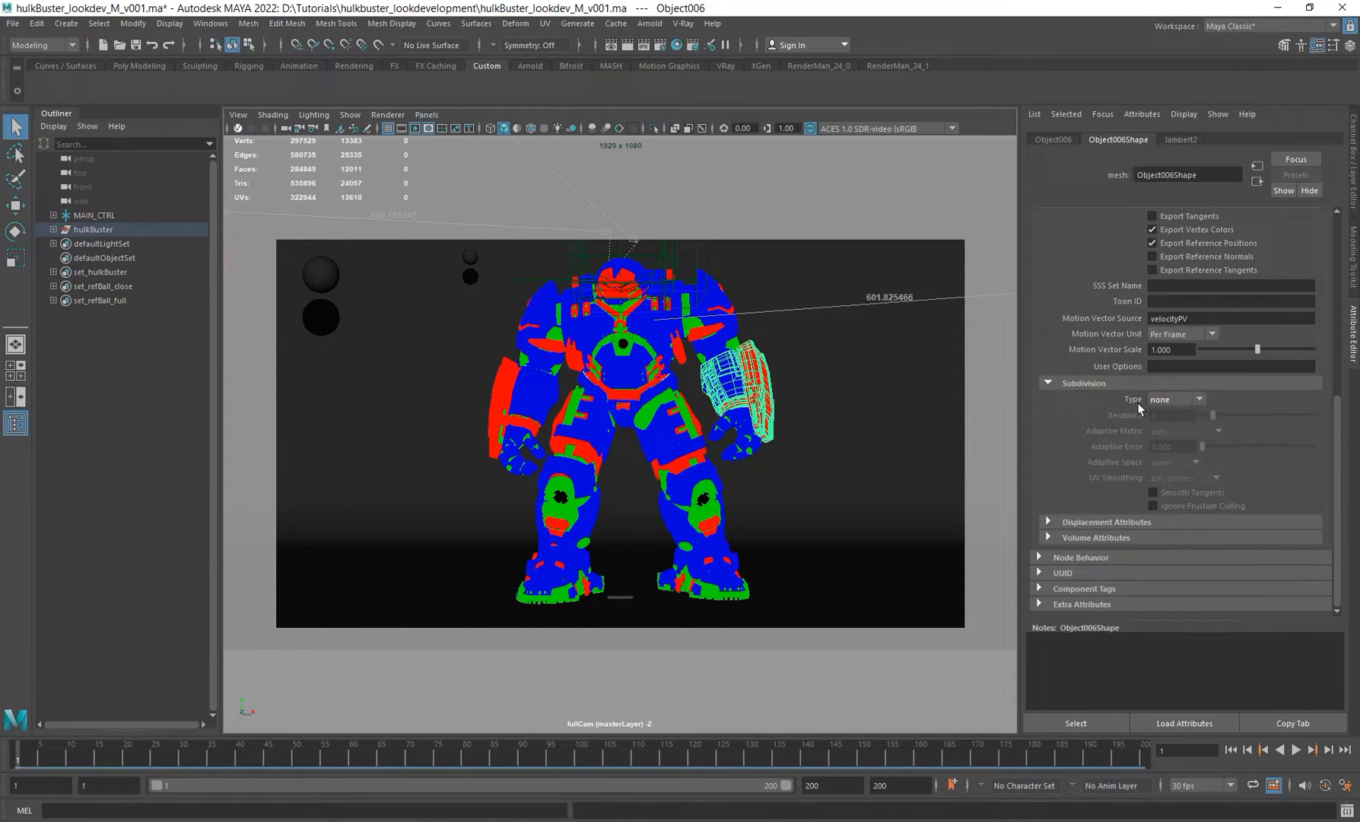
{"action": "left_click", "coordinate": [1179, 401]}
{"action": "left_click", "coordinate": [1167, 429]}
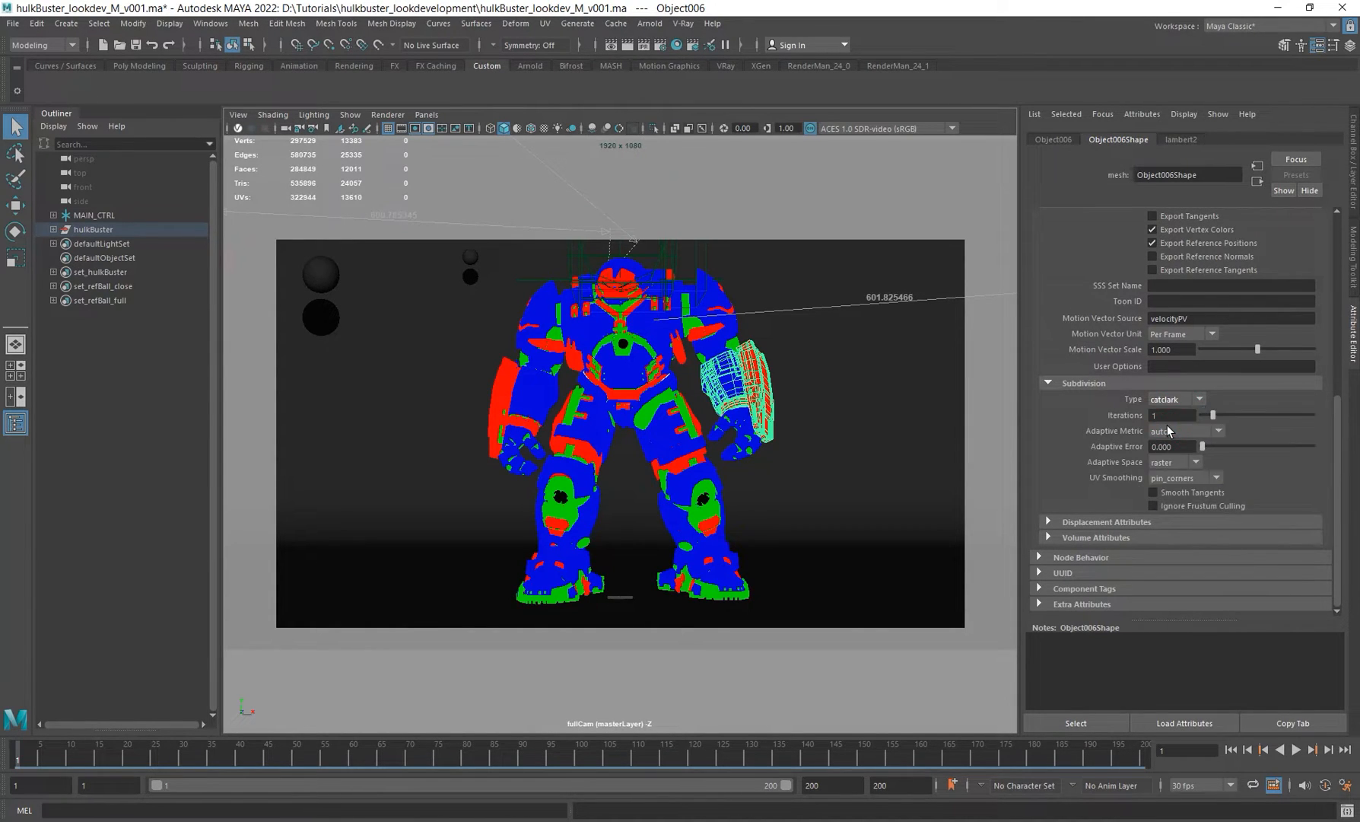
Step: Apply Smooth to the arm piece and undo it
{"action": "left_click", "coordinate": [1171, 415]}
{"action": "right_click", "coordinate": [801, 348], "text": "shift"}
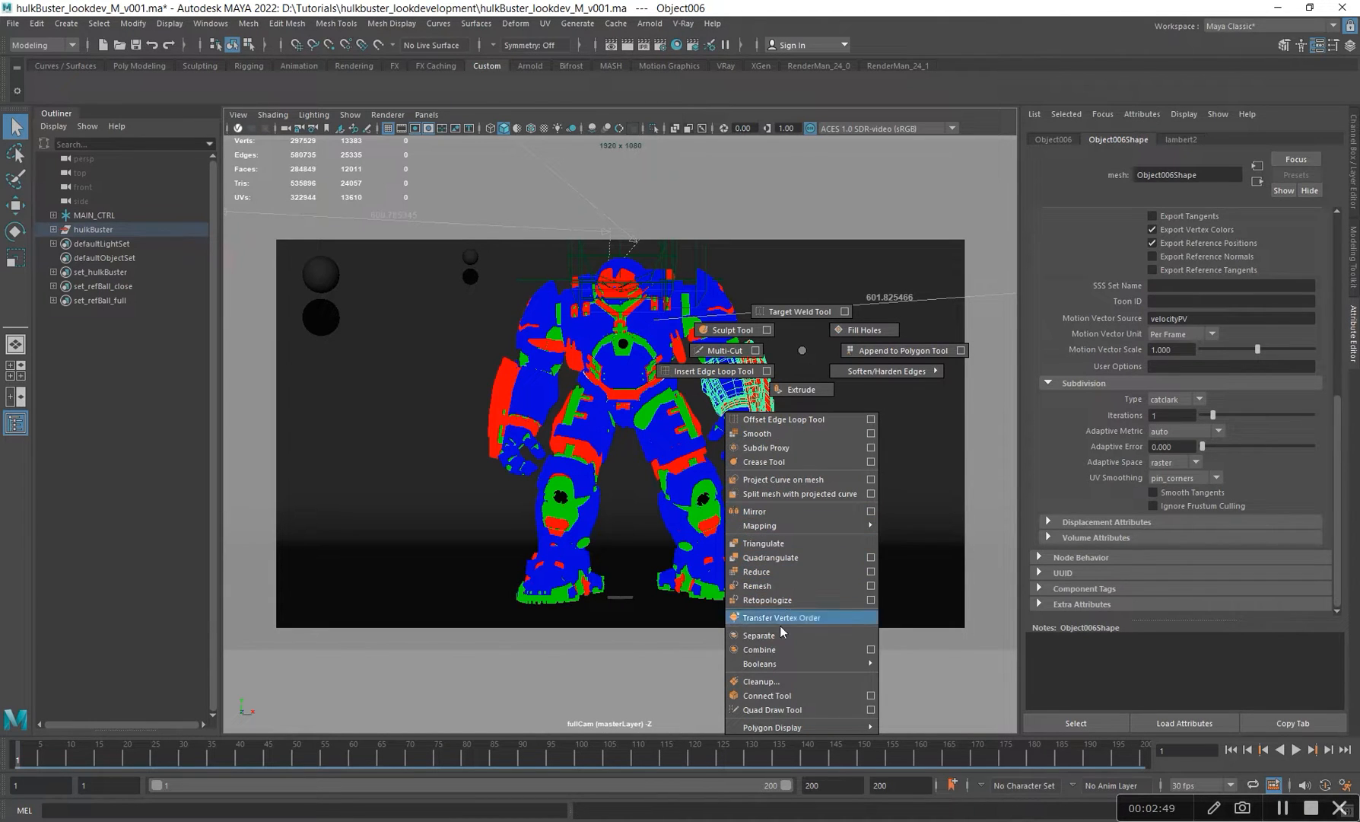
{"action": "left_click", "coordinate": [778, 432]}
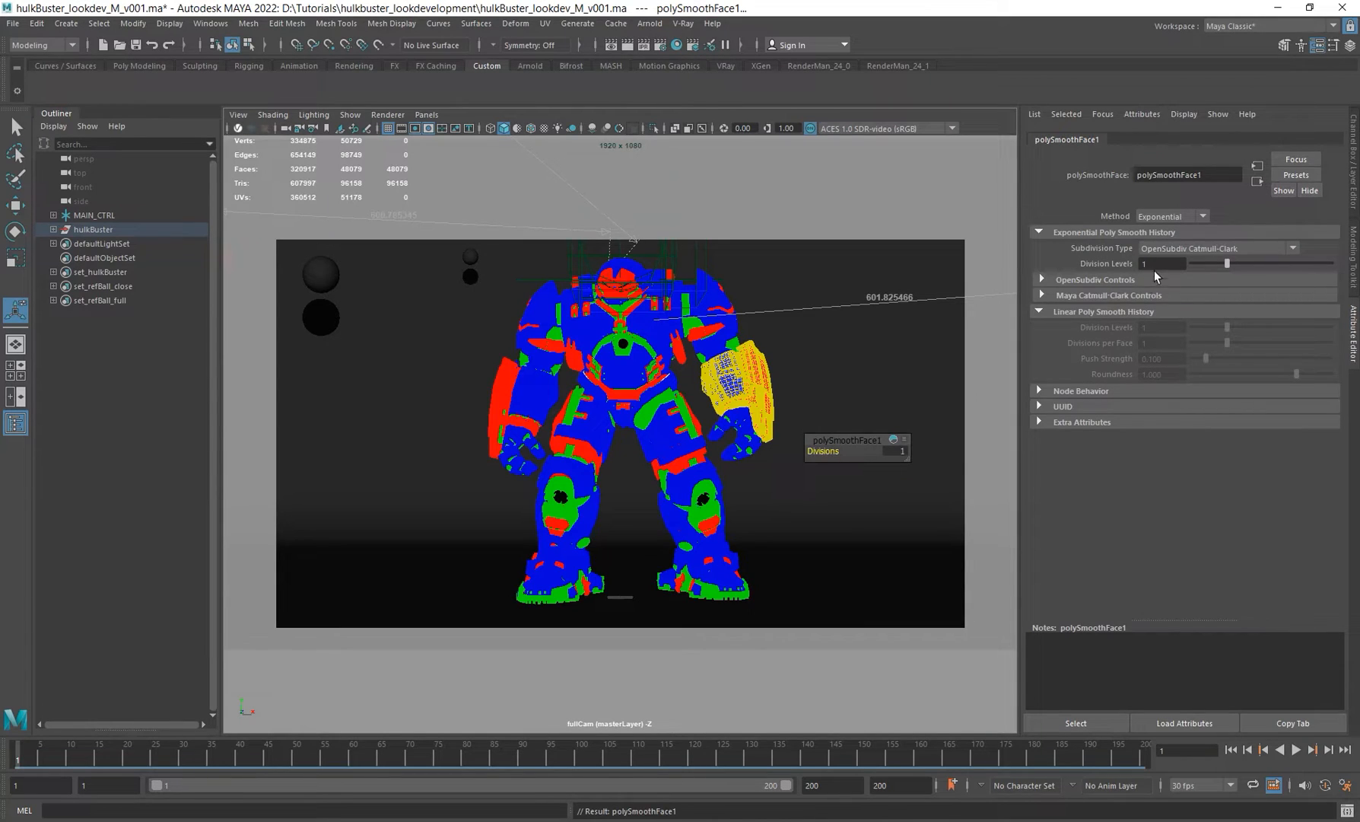
{"action": "left_click", "coordinate": [1154, 263]}
{"action": "key", "text": "ctrl+z"}
{"action": "key", "text": "ctrl+z"}
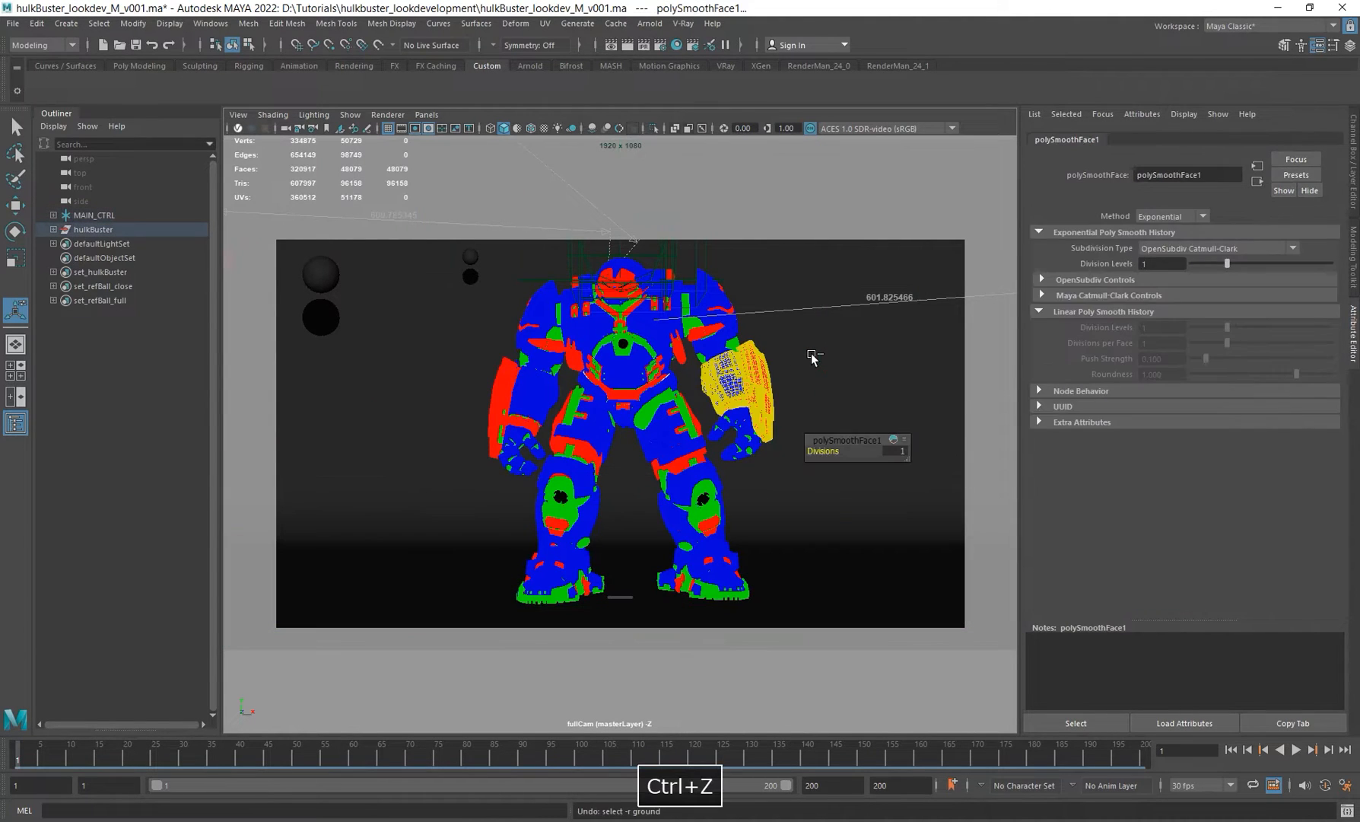
{"action": "key", "text": "ctrl+z"}
Step: Set the arm piece's Arnold subdivision iterations to 1
{"action": "left_click", "coordinate": [1163, 414]}
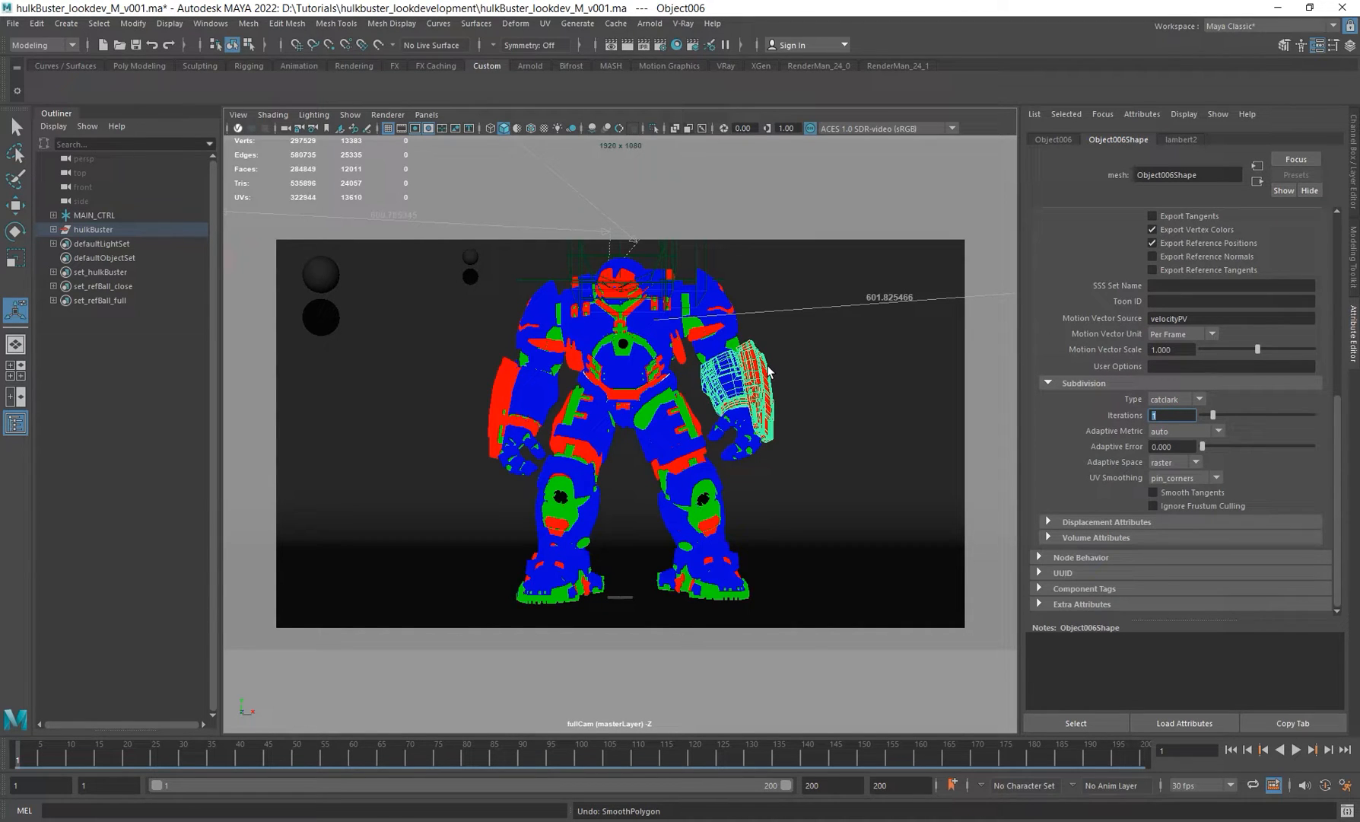
{"action": "left_click", "coordinate": [1223, 414]}
{"action": "left_click_drag", "start_coordinate": [1179, 416], "coordinate": [1086, 414]}
{"action": "type", "text": "1"}
Step: Isolate the hulkBuster model in the viewport and select all of its meshes
{"action": "left_click", "coordinate": [104, 229]}
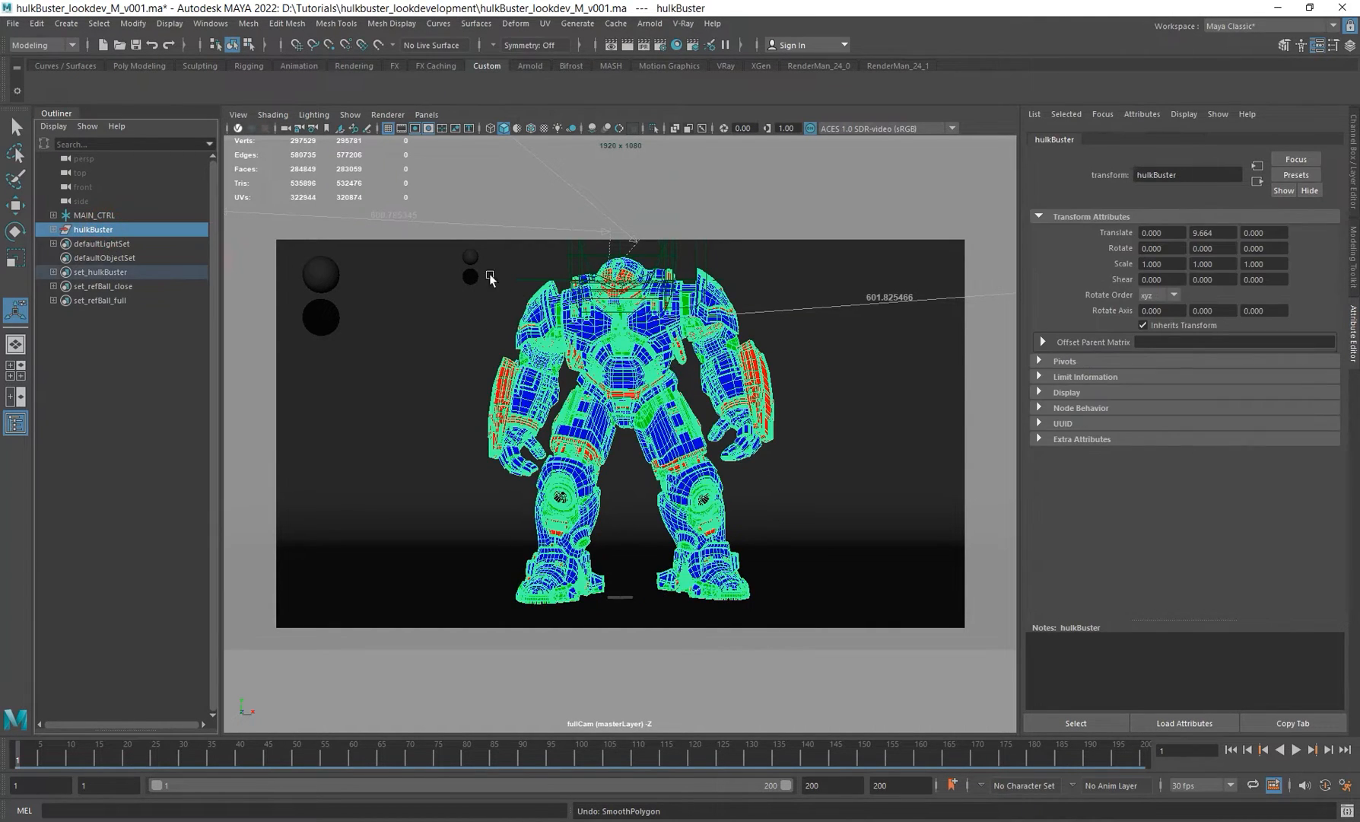
{"action": "left_click", "coordinate": [654, 128]}
{"action": "left_click_drag", "start_coordinate": [420, 196], "coordinate": [835, 637]}
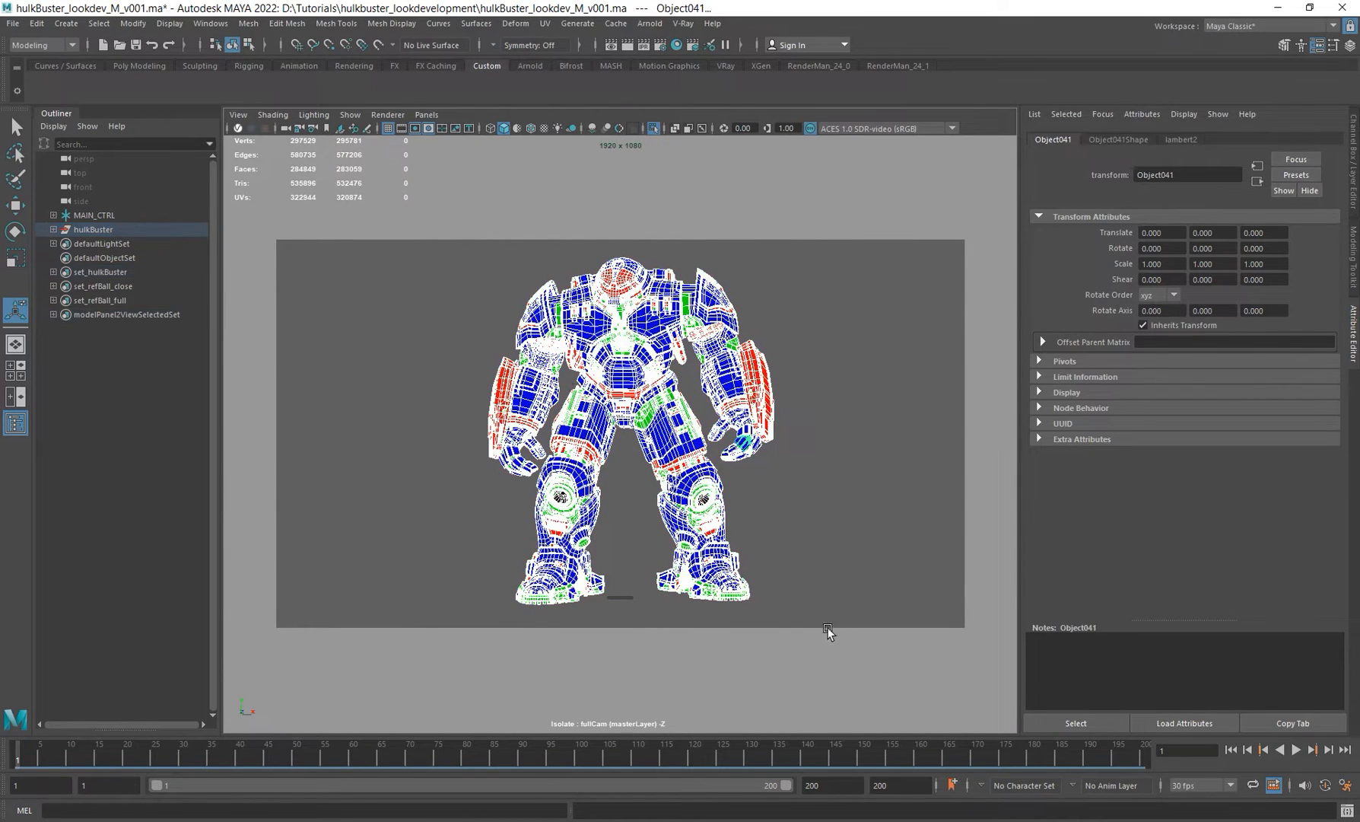
Step: Open the Attribute Spread Sheet, show the Arnold attributes and filter them by subdi
{"action": "left_click", "coordinate": [211, 25]}
{"action": "mouse_move", "coordinate": [332, 74]}
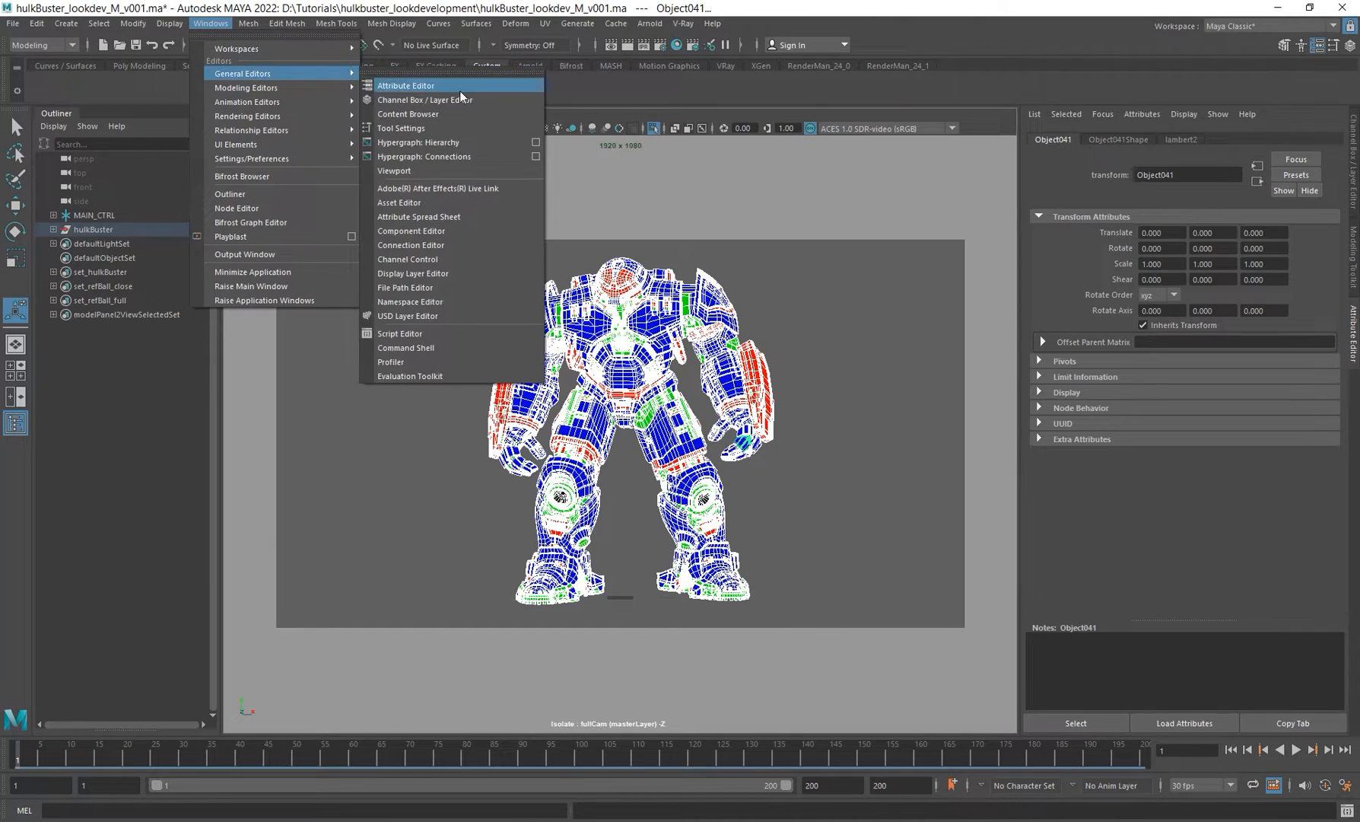
{"action": "left_click", "coordinate": [437, 216]}
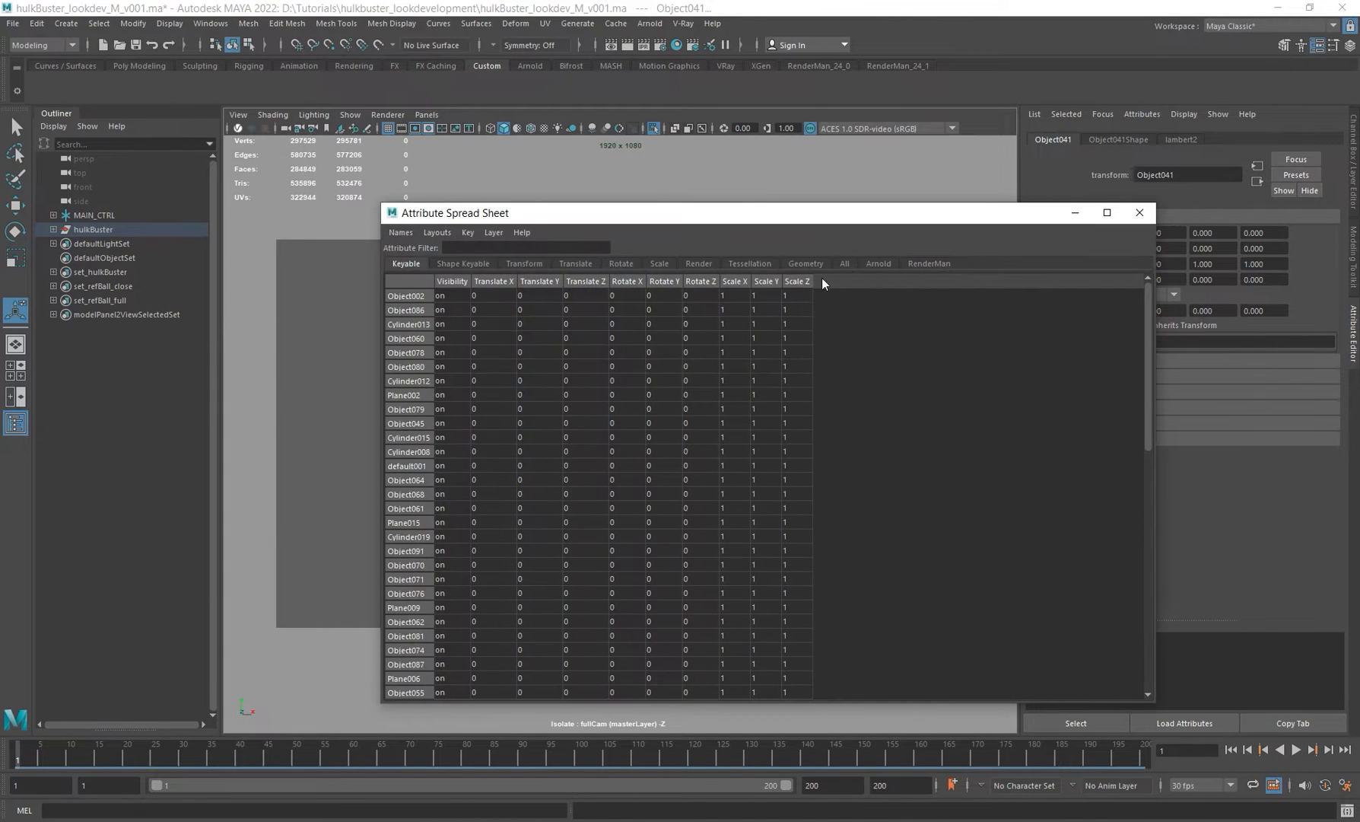
{"action": "left_click", "coordinate": [877, 264]}
{"action": "left_click", "coordinate": [481, 248]}
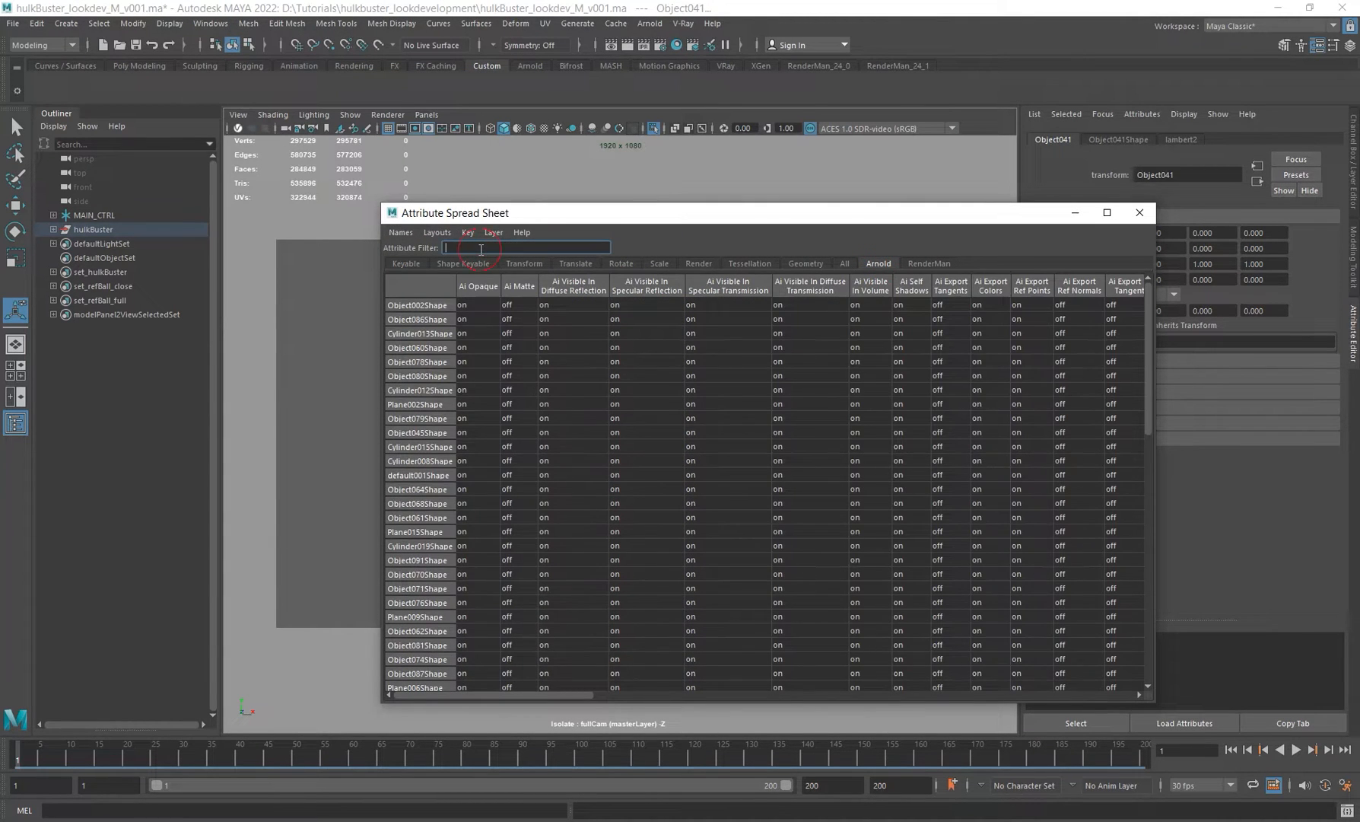
{"action": "type", "text": "subdi"}
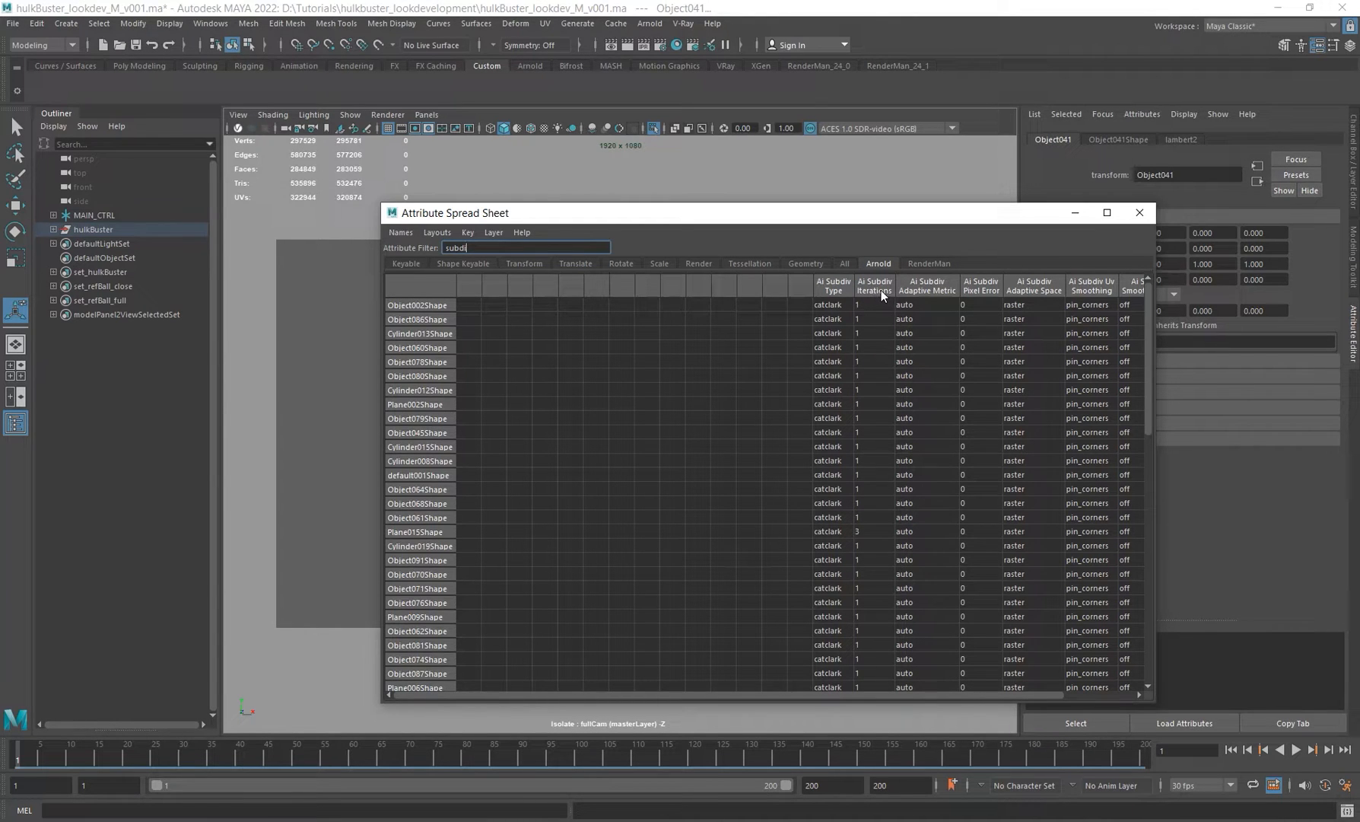
Step: Set Ai Subdiv Type for all meshes, trying values 0 to 3 and ending on catclark
{"action": "left_click", "coordinate": [836, 287]}
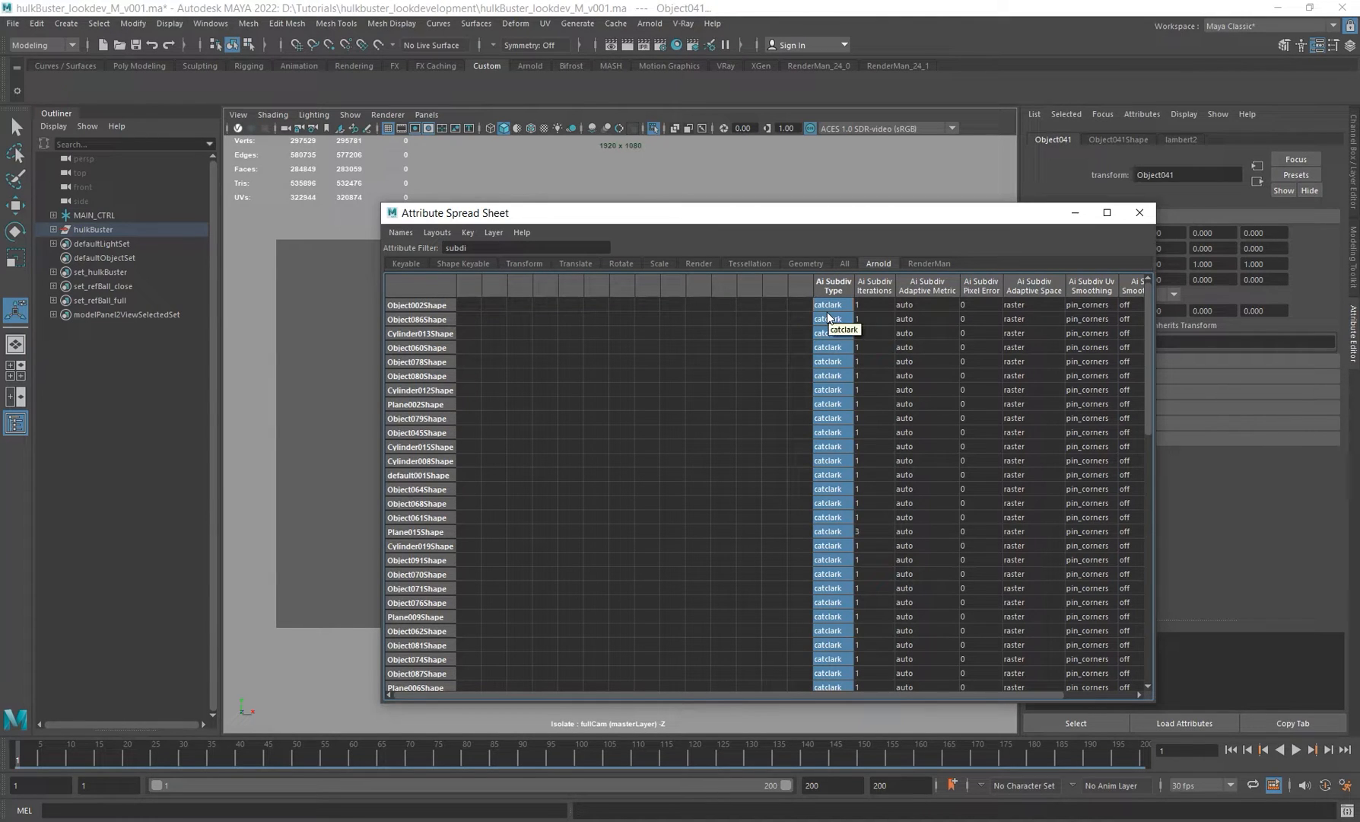
{"action": "type", "text": "0"}
{"action": "key", "text": "Return"}
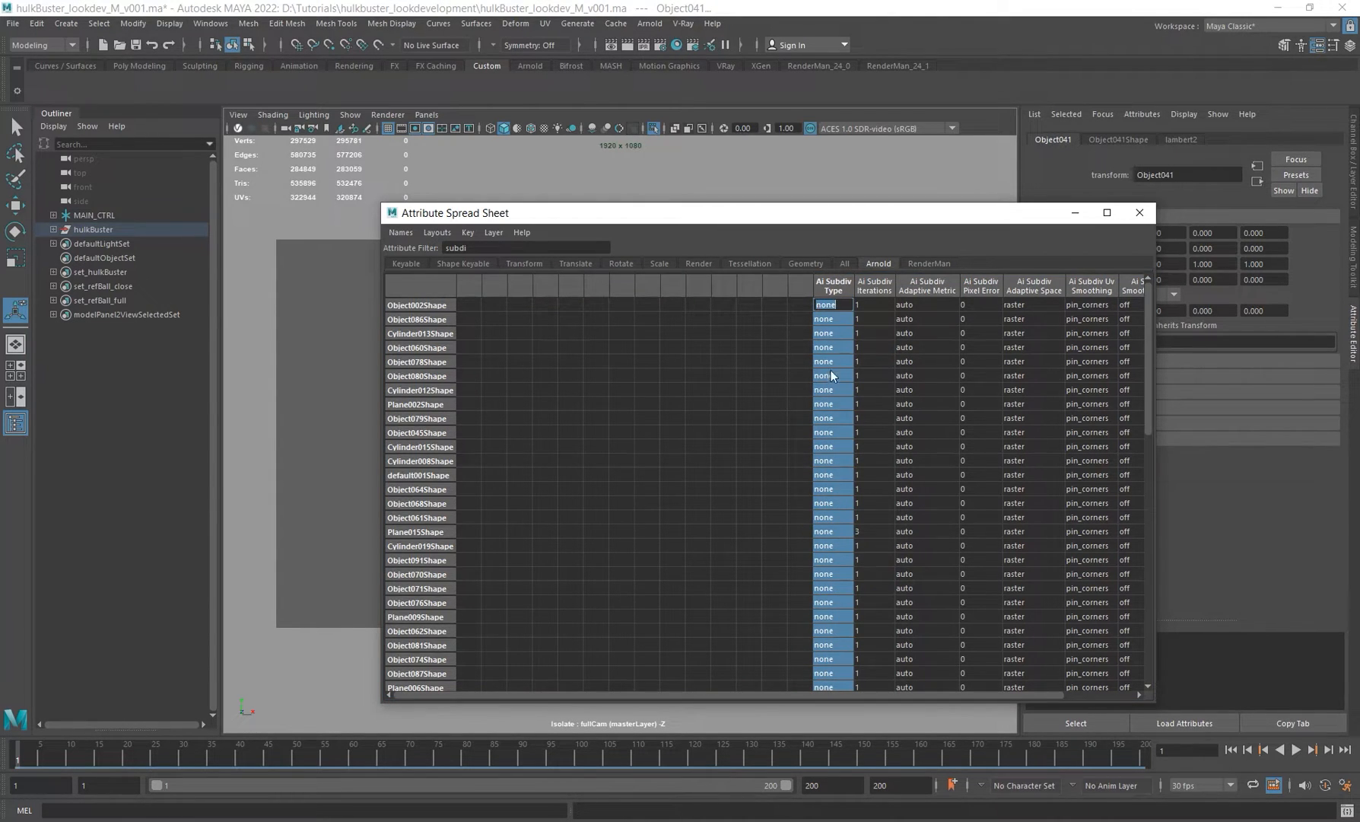
{"action": "type", "text": "1"}
{"action": "key", "text": "Return"}
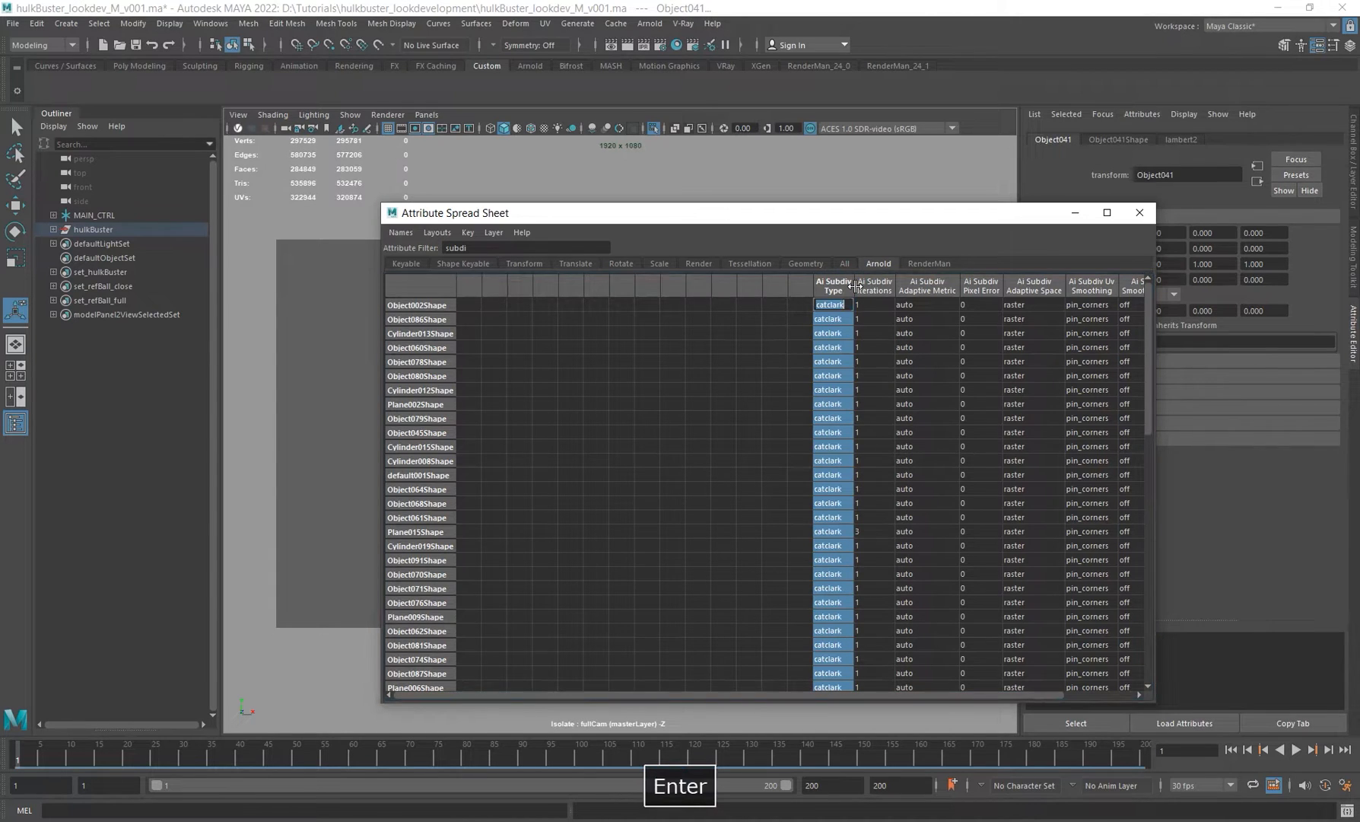
{"action": "type", "text": "2"}
{"action": "key", "text": "Return"}
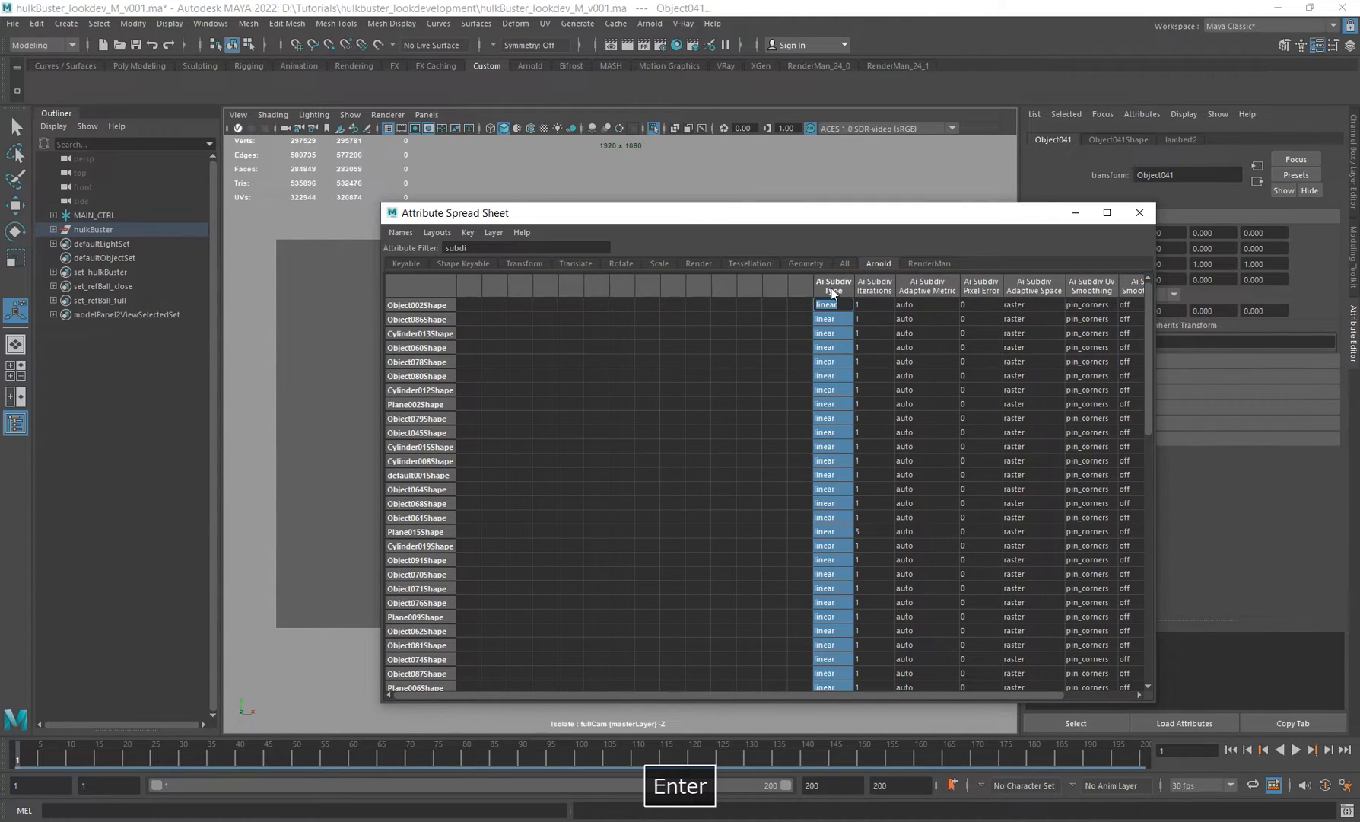
{"action": "type", "text": "3"}
{"action": "key", "text": "Return"}
{"action": "type", "text": "1"}
{"action": "key", "text": "Return"}
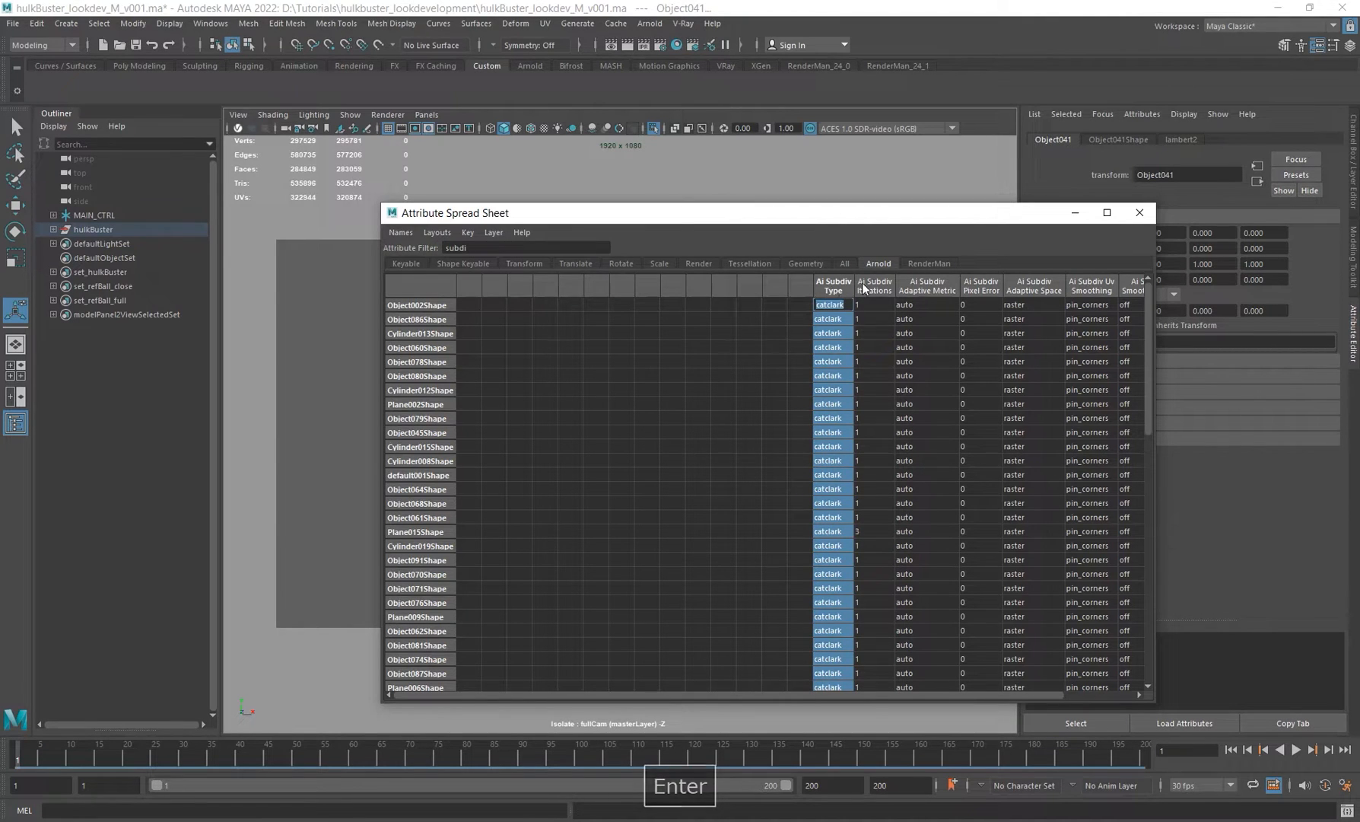
Step: Select the Ai Subdiv Iterations column for all meshes and reposition the spreadsheet window
{"action": "left_click", "coordinate": [869, 289]}
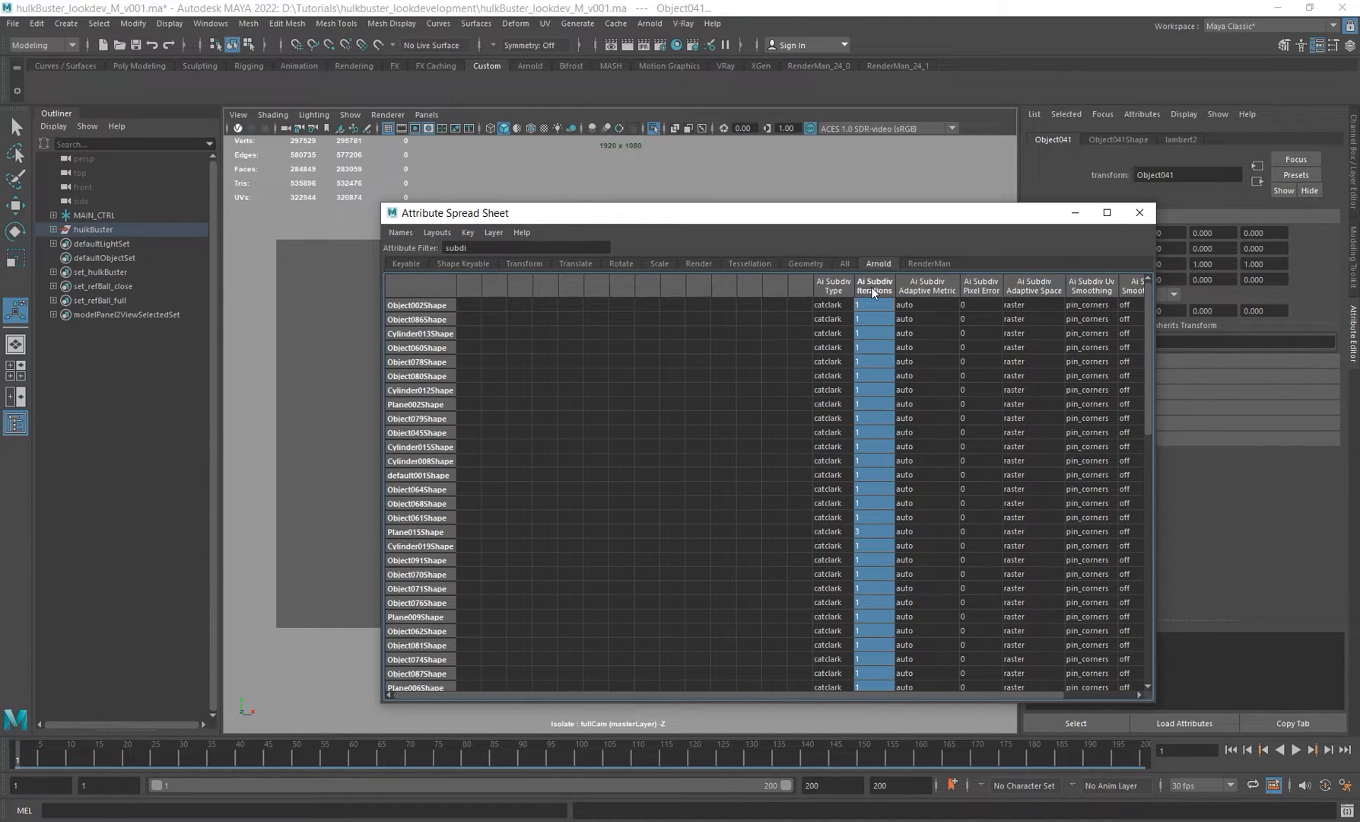
{"action": "left_click_drag", "start_coordinate": [811, 218], "coordinate": [752, 167]}
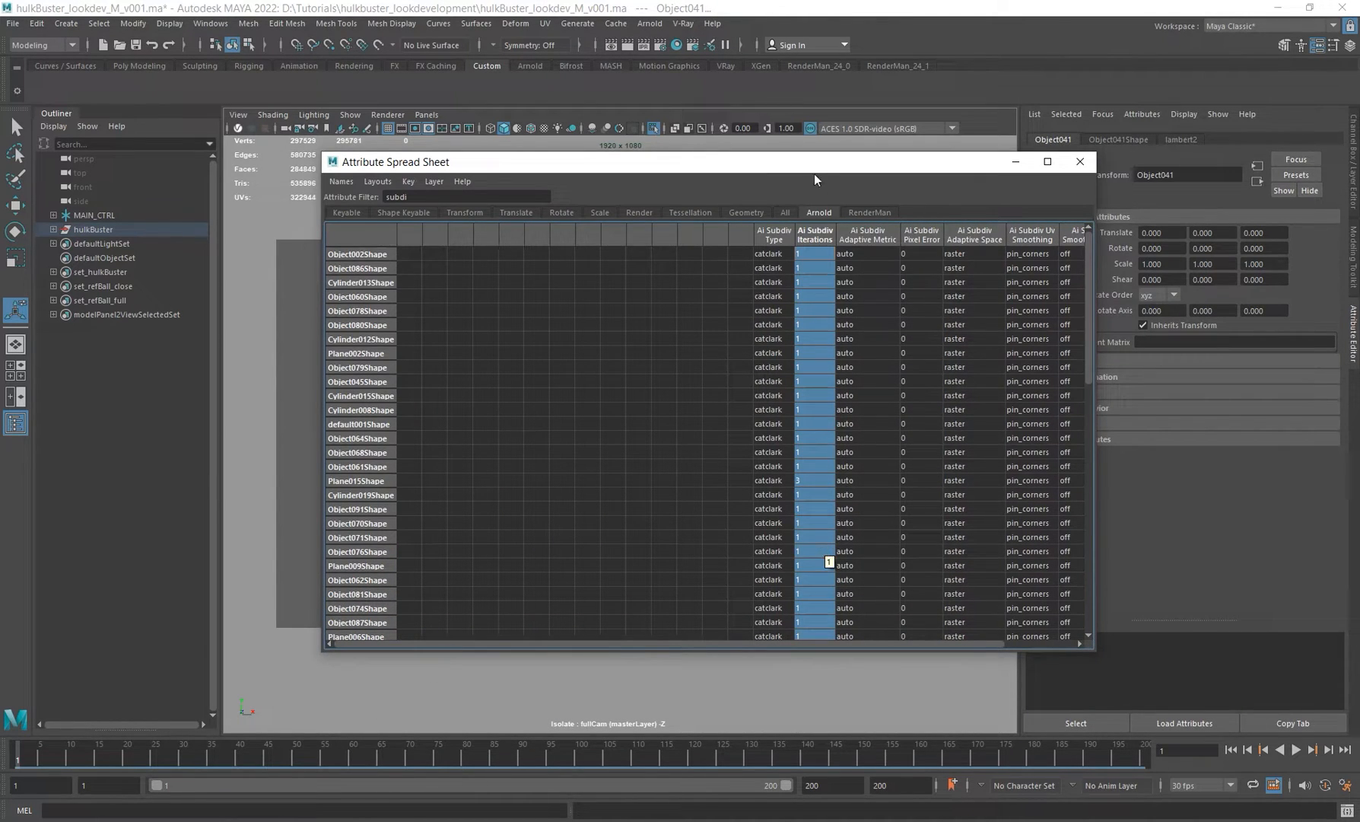
{"action": "left_click_drag", "start_coordinate": [815, 175], "coordinate": [1028, 228]}
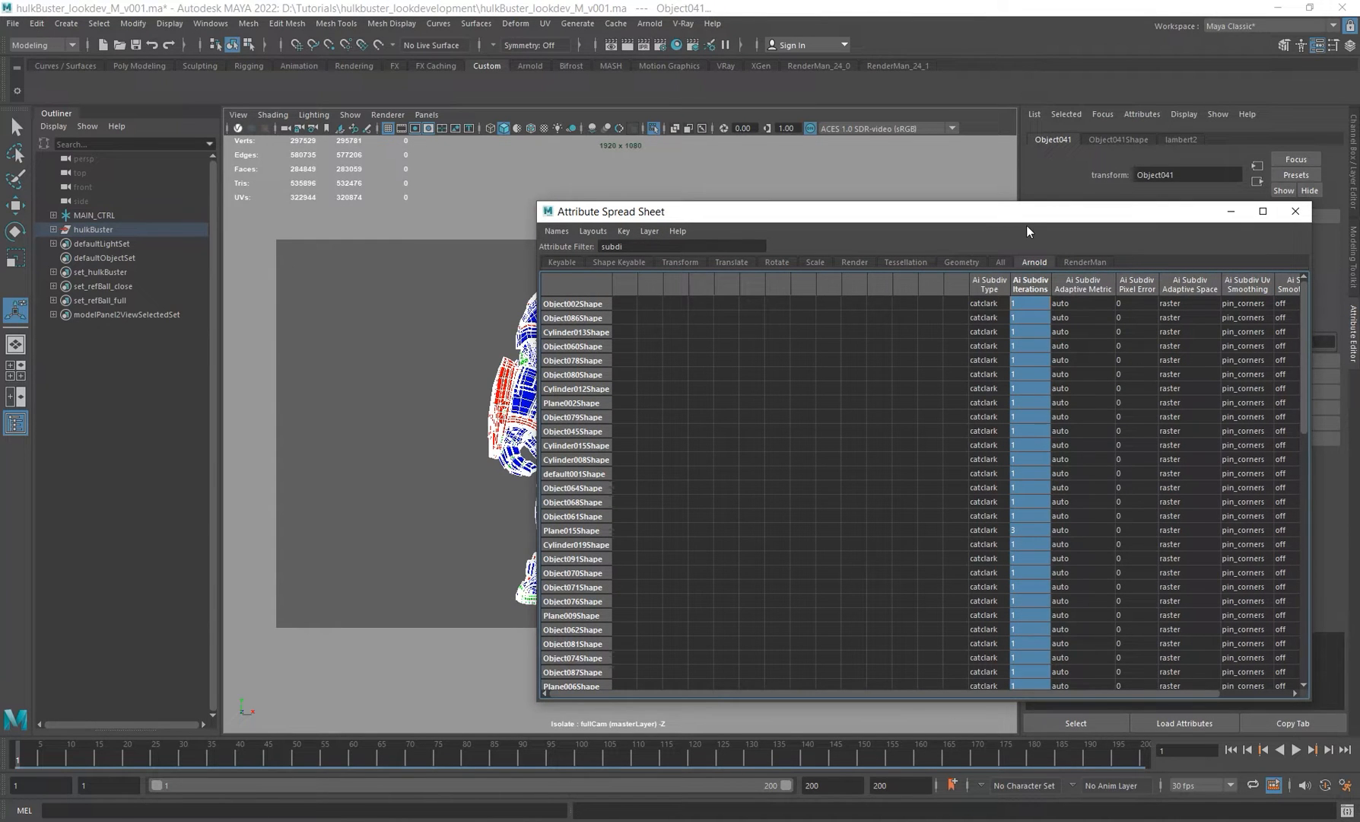
{"action": "left_click_drag", "start_coordinate": [1022, 219], "coordinate": [938, 181]}
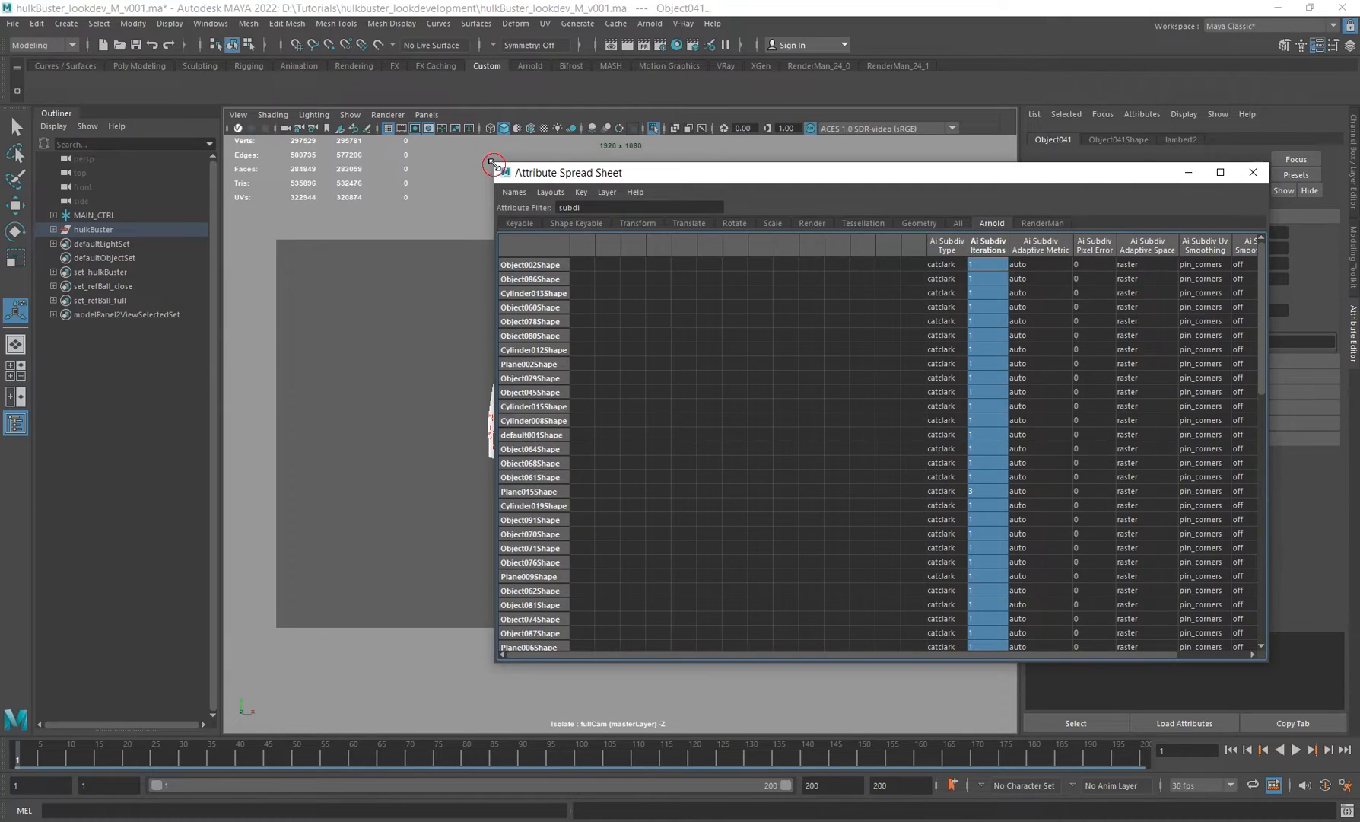
{"action": "left_click_drag", "start_coordinate": [490, 161], "coordinate": [769, 192]}
{"action": "left_click_drag", "start_coordinate": [928, 654], "coordinate": [1041, 656]}
Step: Render the camera view in Arnold RenderView and switch its display to Wireframe
{"action": "left_click", "coordinate": [652, 24]}
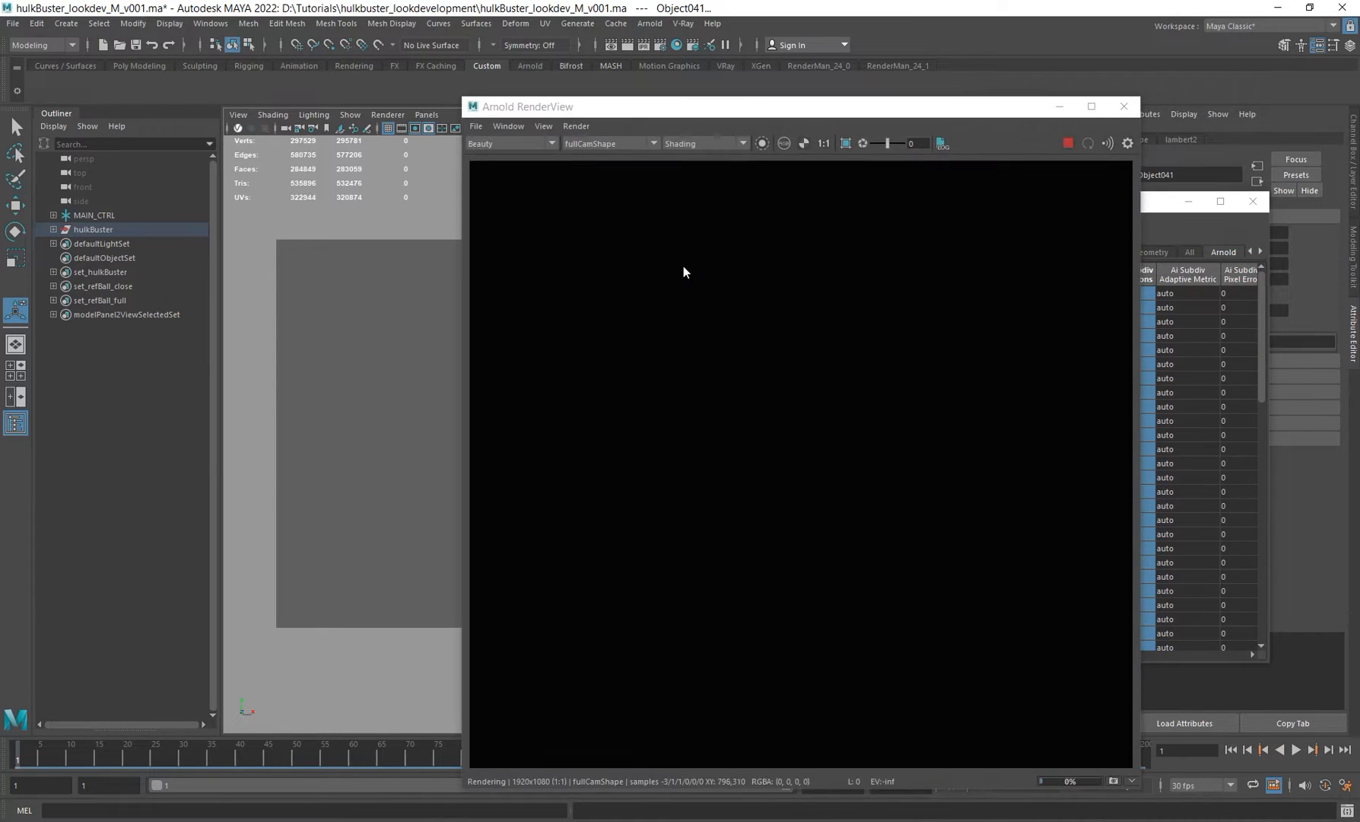
{"action": "left_click_drag", "start_coordinate": [748, 106], "coordinate": [356, 76]}
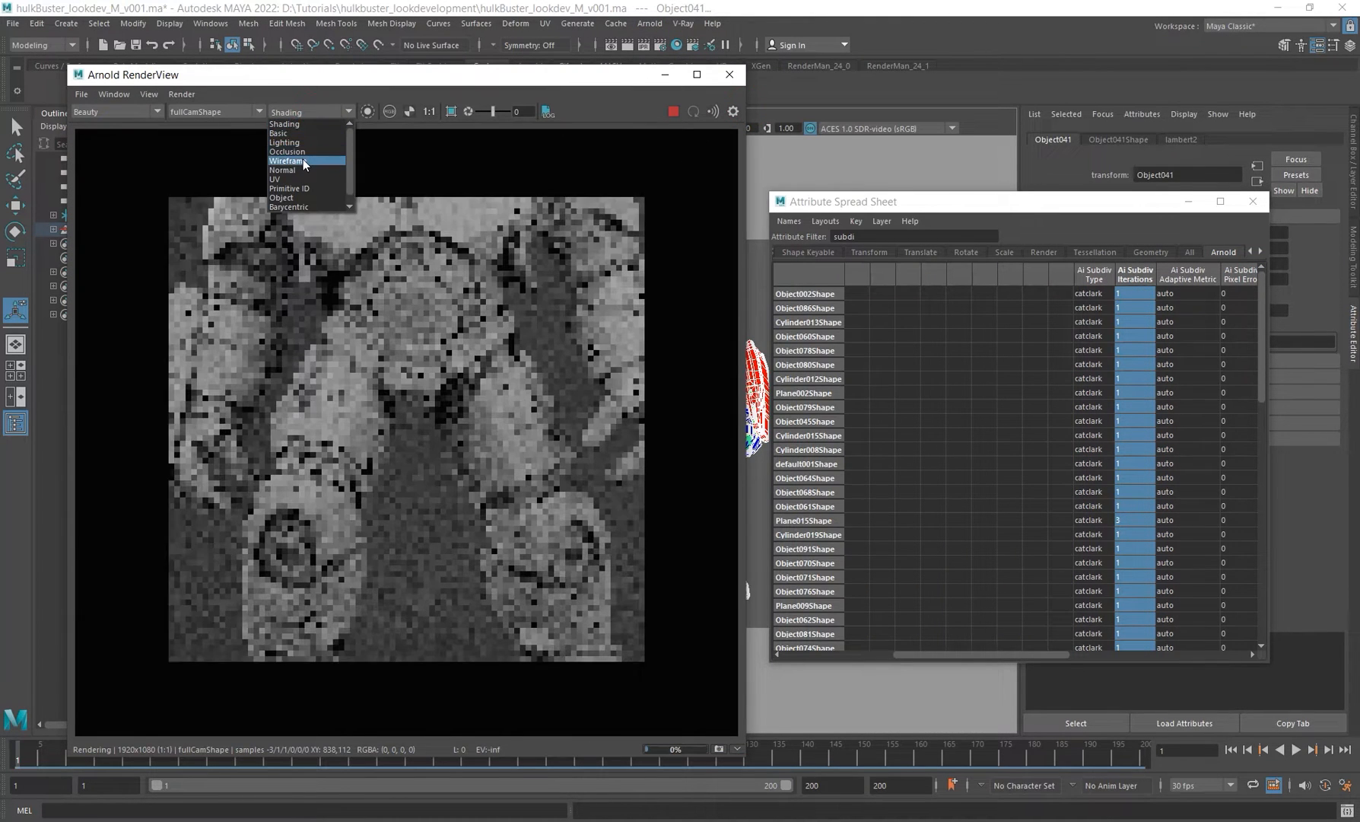
{"action": "left_click", "coordinate": [297, 160]}
{"action": "scroll", "coordinate": [482, 385], "scroll_direction": "down", "scroll_amount": 2}
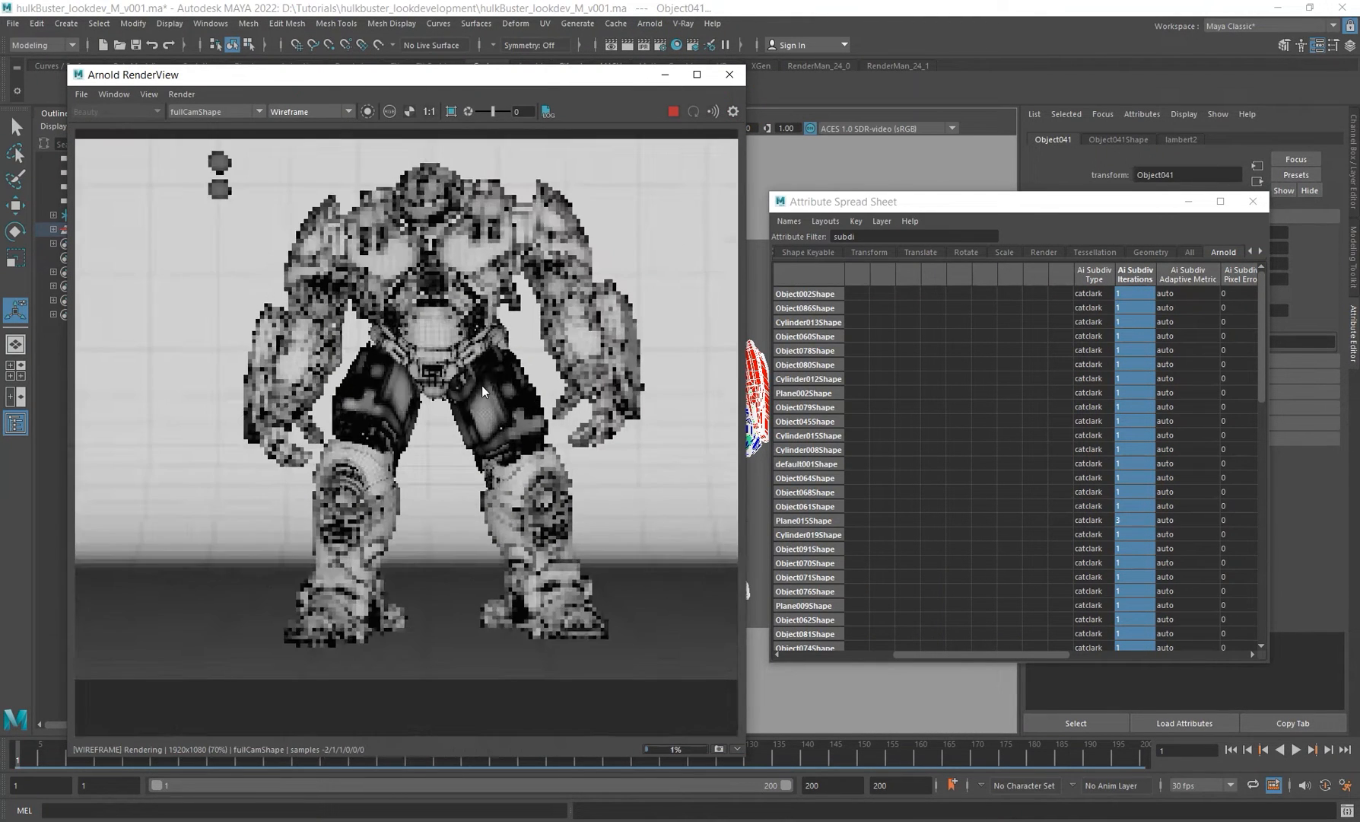
{"action": "scroll", "coordinate": [459, 309], "scroll_direction": "up", "scroll_amount": 2}
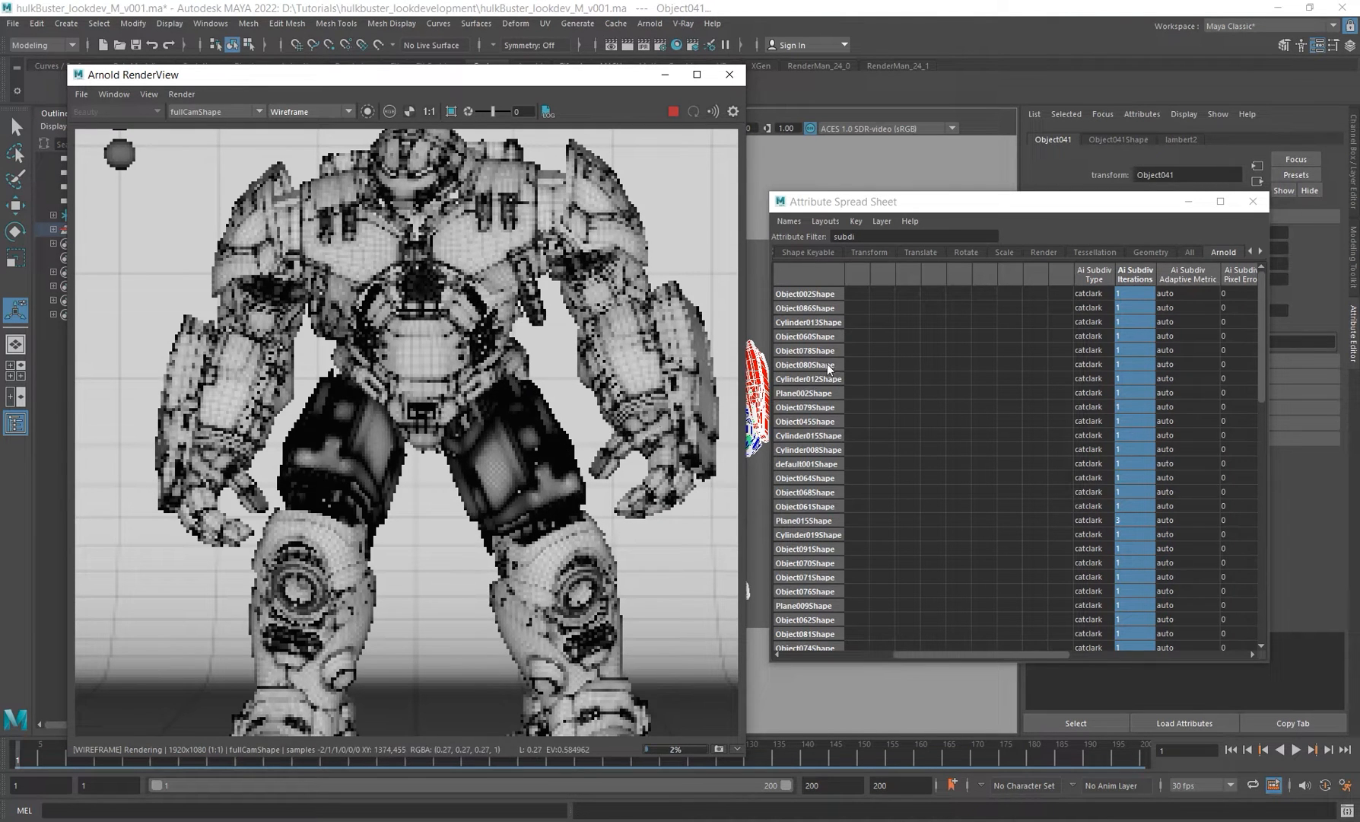
Step: Set Ai Subdiv Iterations to 0 for all meshes and inspect the updated wireframe render
{"action": "left_click", "coordinate": [1134, 276]}
{"action": "type", "text": "0"}
{"action": "key", "text": "Return"}
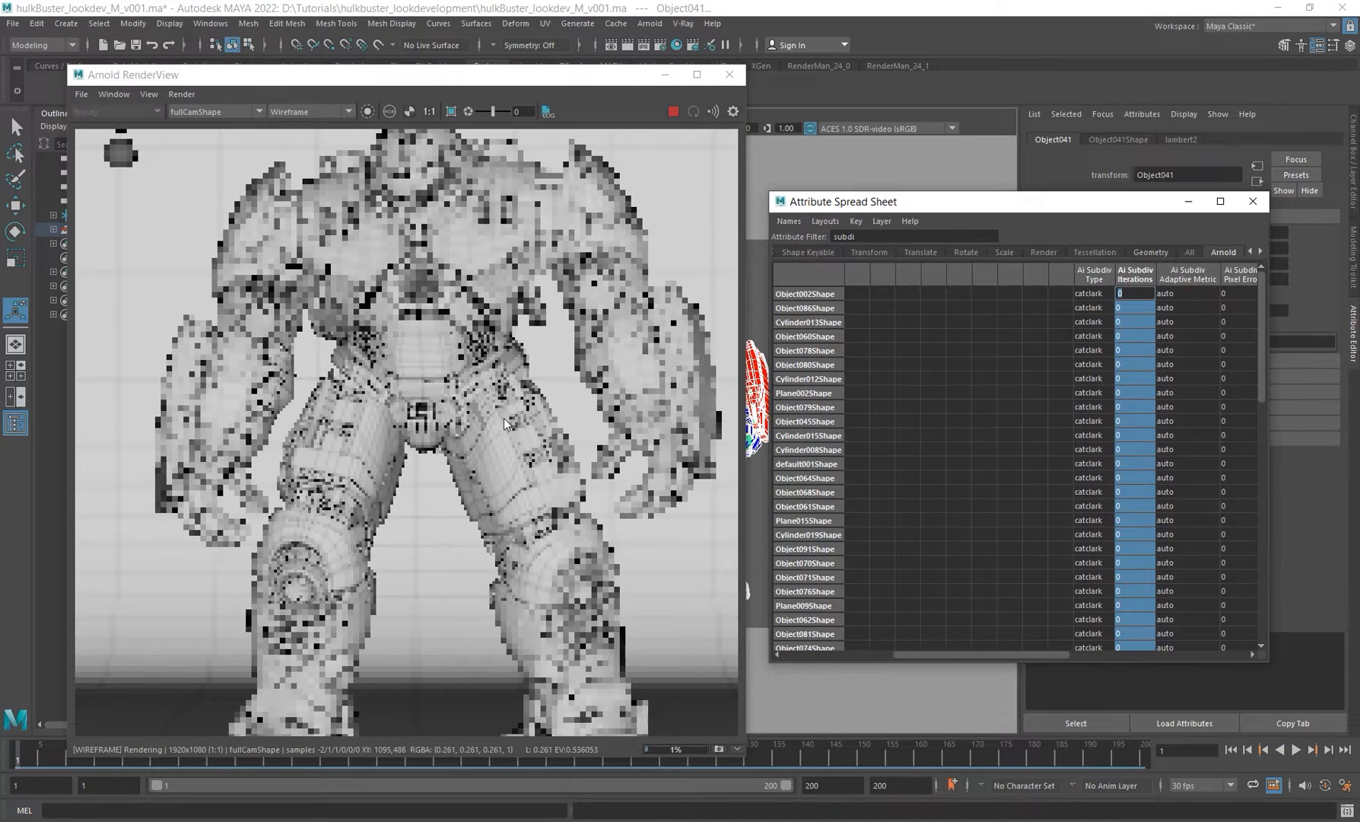
{"action": "left_click_drag", "start_coordinate": [445, 346], "coordinate": [597, 494], "text": "shift"}
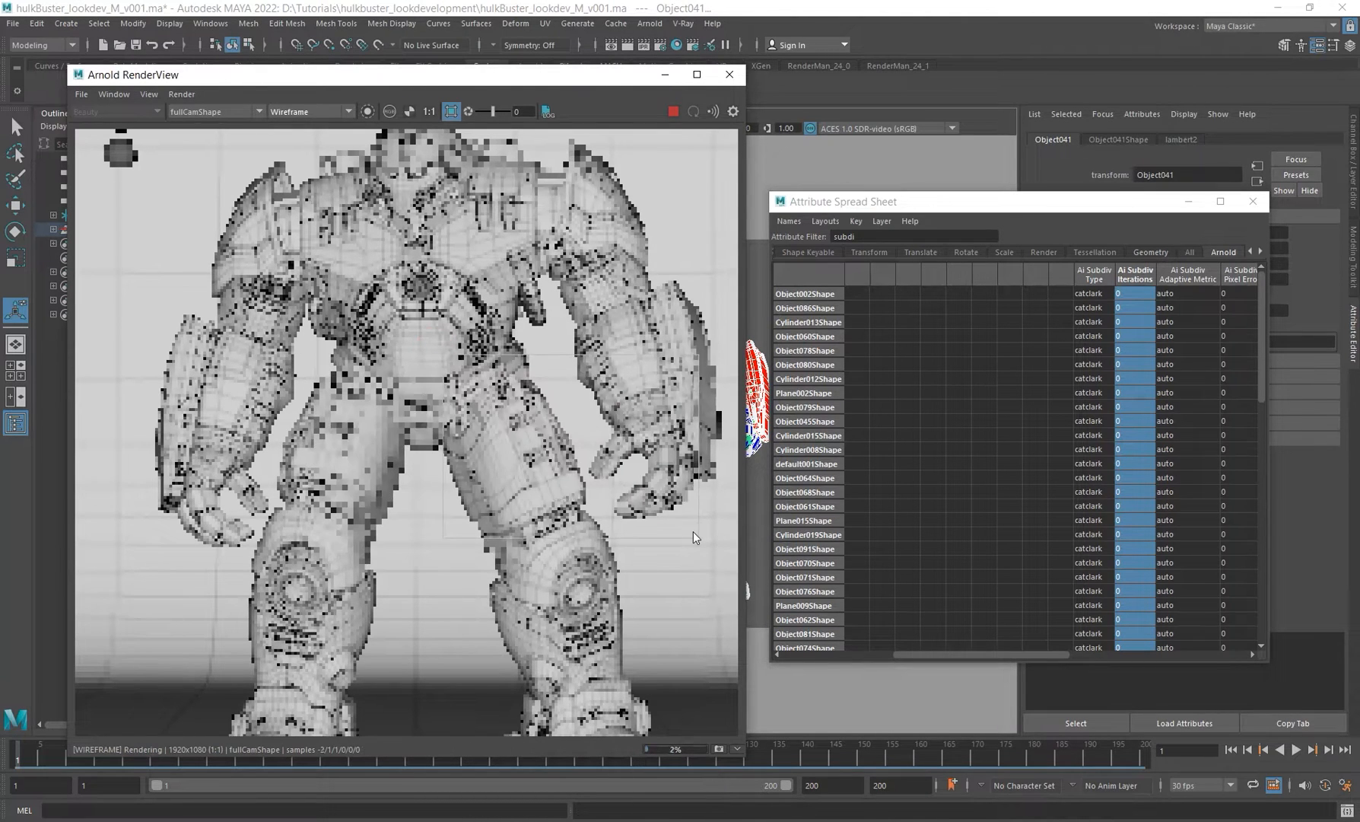
Step: Switch the RenderView display to Basic and render a close-up region around the Hulkbuster's shoulder
{"action": "left_click_drag", "start_coordinate": [542, 76], "coordinate": [313, 67]}
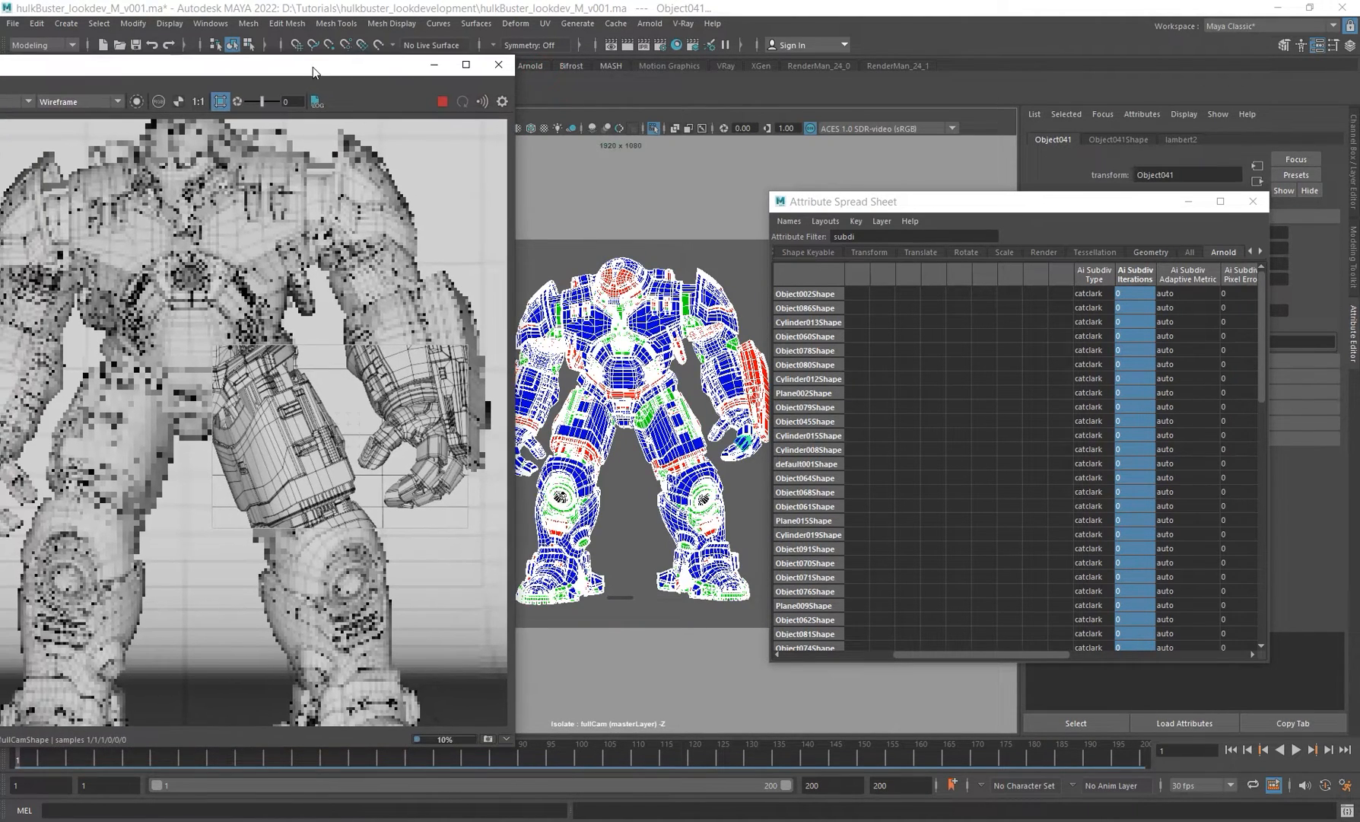
{"action": "left_click_drag", "start_coordinate": [853, 201], "coordinate": [977, 235]}
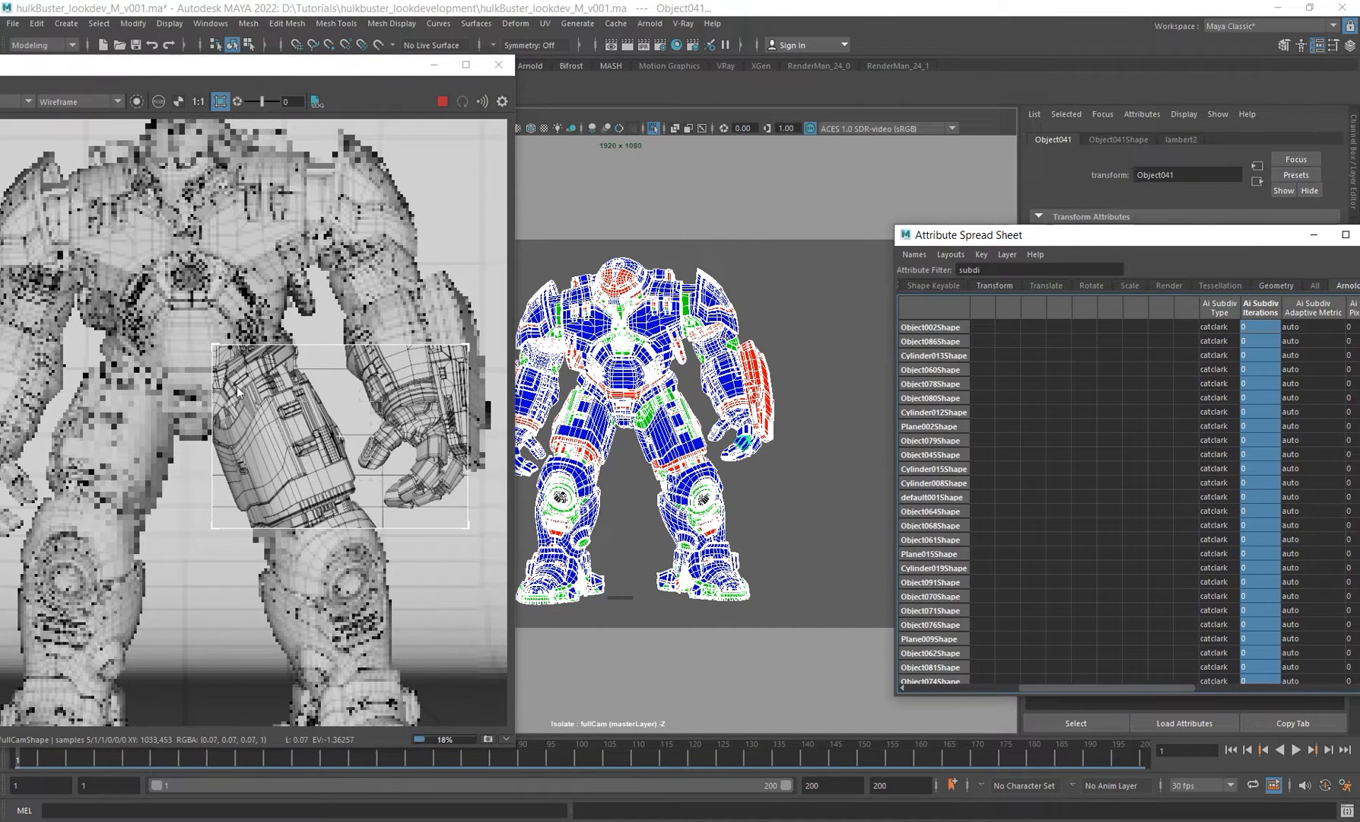
{"action": "left_click", "coordinate": [75, 101]}
{"action": "left_click", "coordinate": [62, 124]}
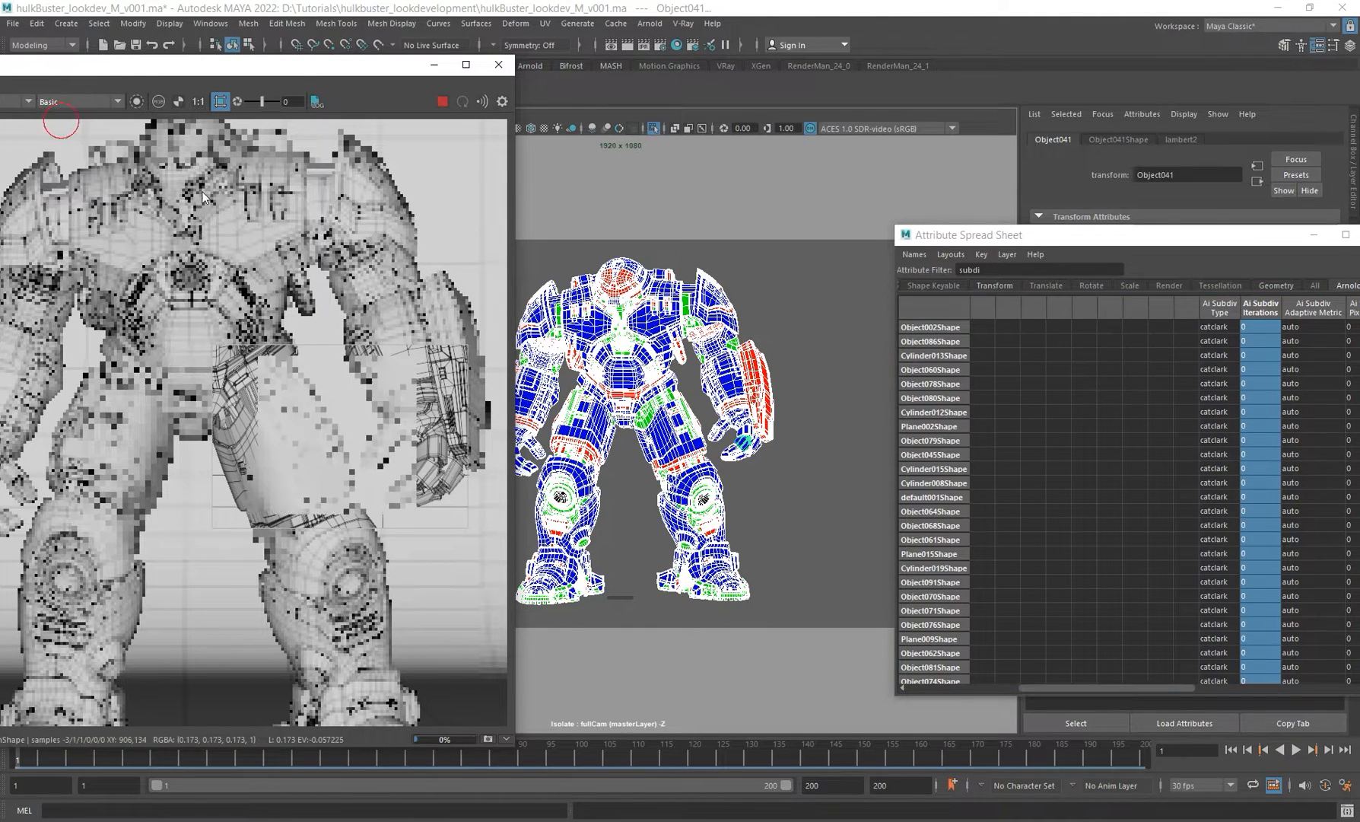
{"action": "middle_click_drag", "start_coordinate": [330, 356], "coordinate": [391, 504], "text": "alt"}
{"action": "left_click_drag", "start_coordinate": [392, 264], "coordinate": [489, 403], "text": "shift"}
{"action": "scroll", "coordinate": [458, 346], "scroll_direction": "up", "scroll_amount": 5}
{"action": "middle_click_drag", "start_coordinate": [456, 345], "coordinate": [347, 332], "text": "alt"}
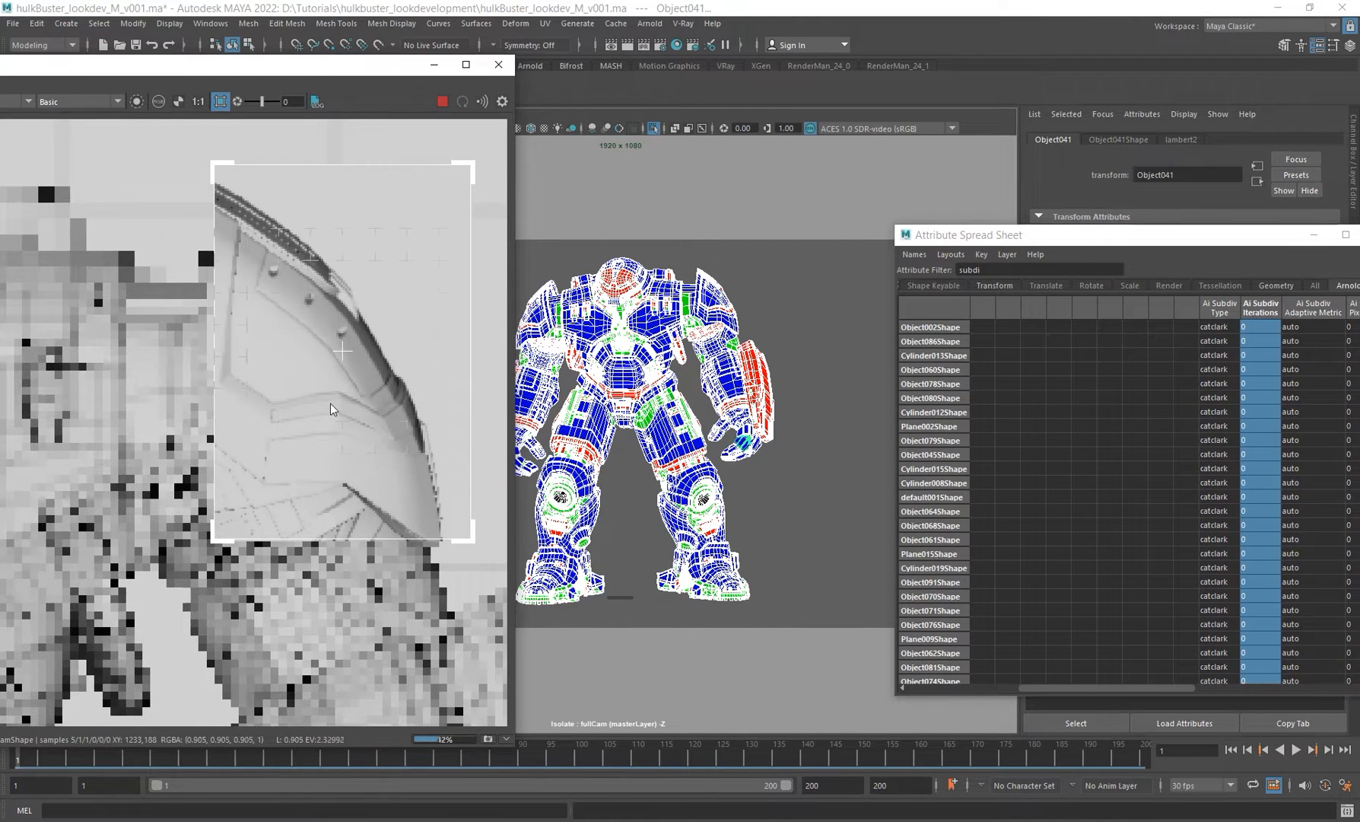
Step: Set Ai Subdiv Iterations to 1 for all meshes and re-render the shoulder region in Wireframe display
{"action": "left_click", "coordinate": [1261, 306]}
{"action": "type", "text": "1"}
{"action": "key", "text": "Return"}
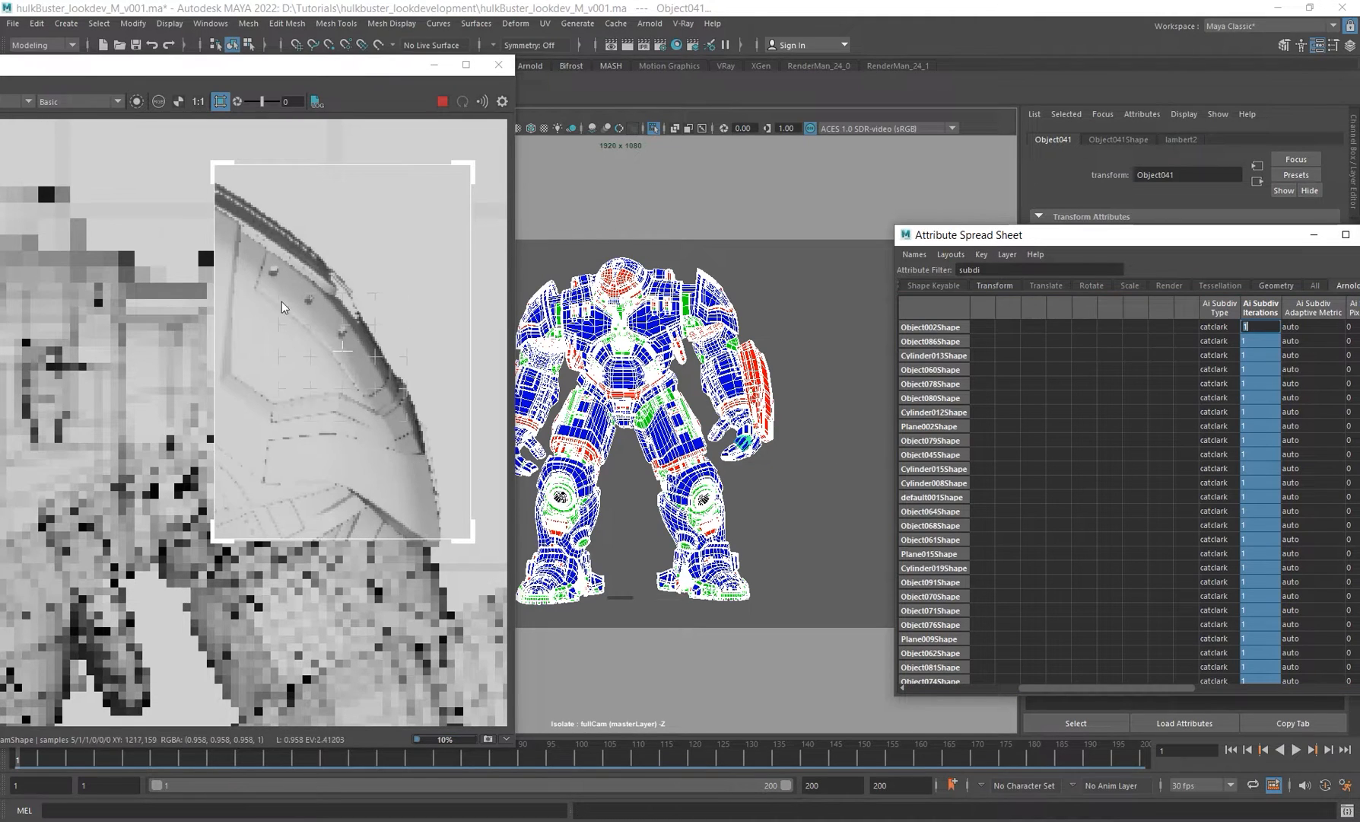
{"action": "left_click", "coordinate": [92, 104]}
{"action": "left_click", "coordinate": [71, 151]}
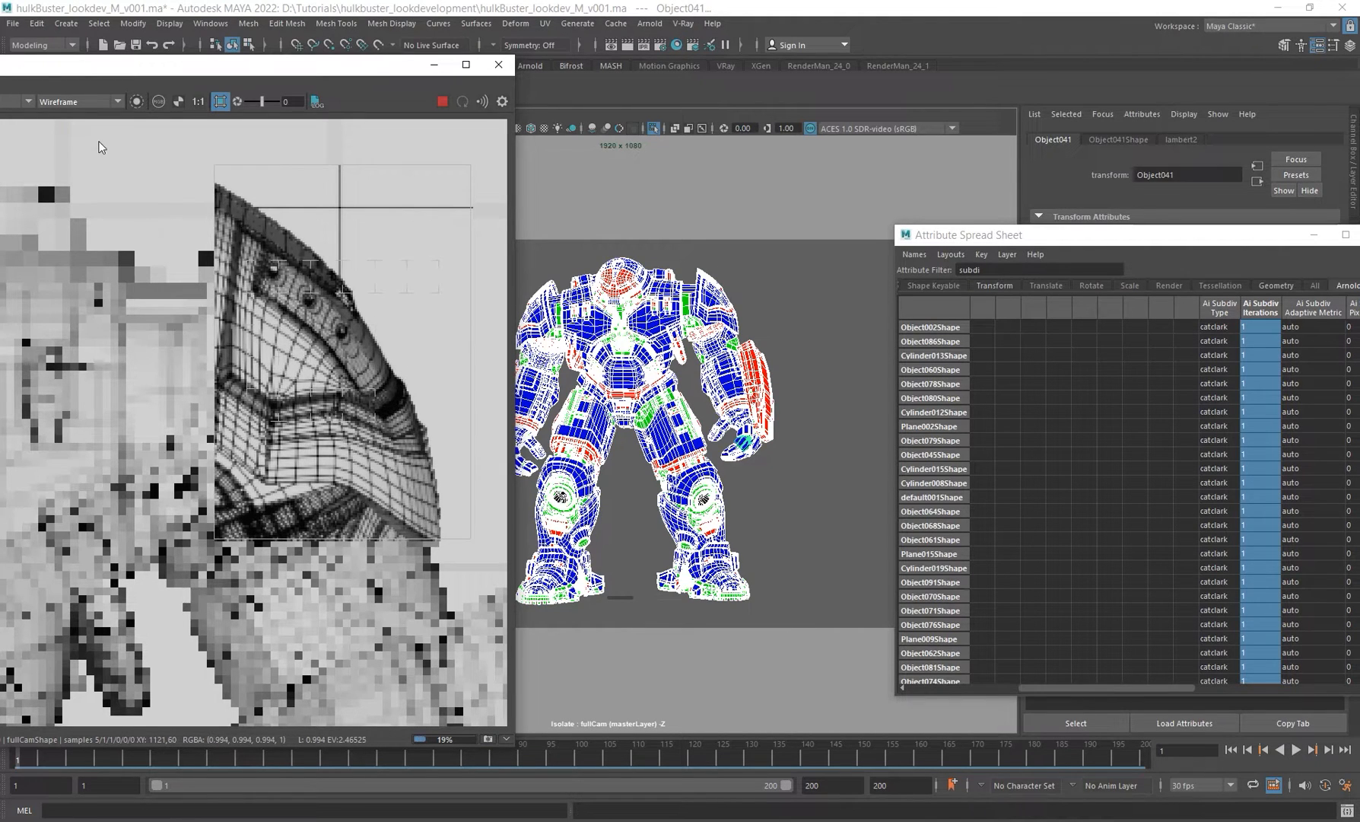
{"action": "left_click_drag", "start_coordinate": [102, 144], "coordinate": [500, 627], "text": "shift"}
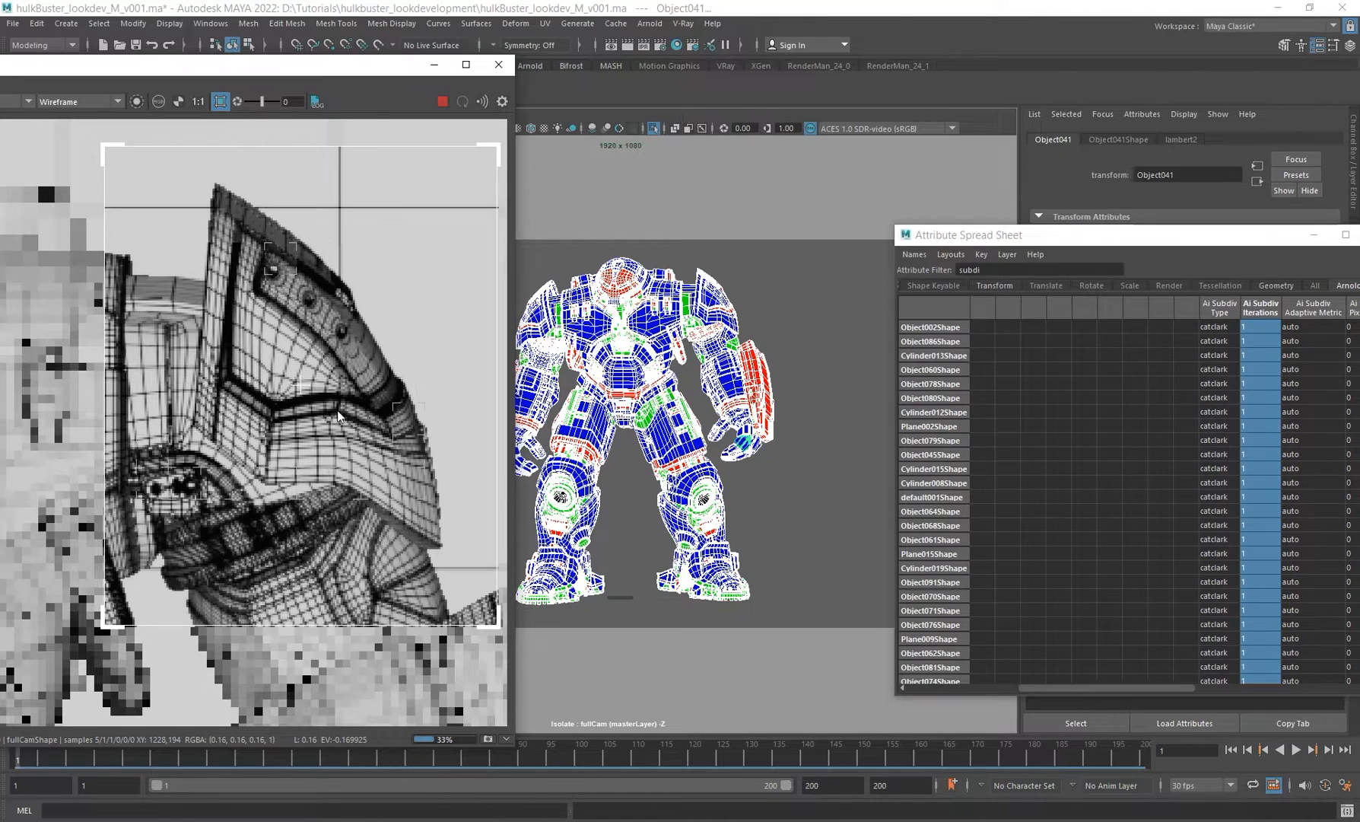
Step: Set Ai Subdiv Iterations to 2 for all meshes and inspect region renders of the shoulder and arm
{"action": "left_click", "coordinate": [1269, 310]}
{"action": "type", "text": "2"}
{"action": "key", "text": "Return"}
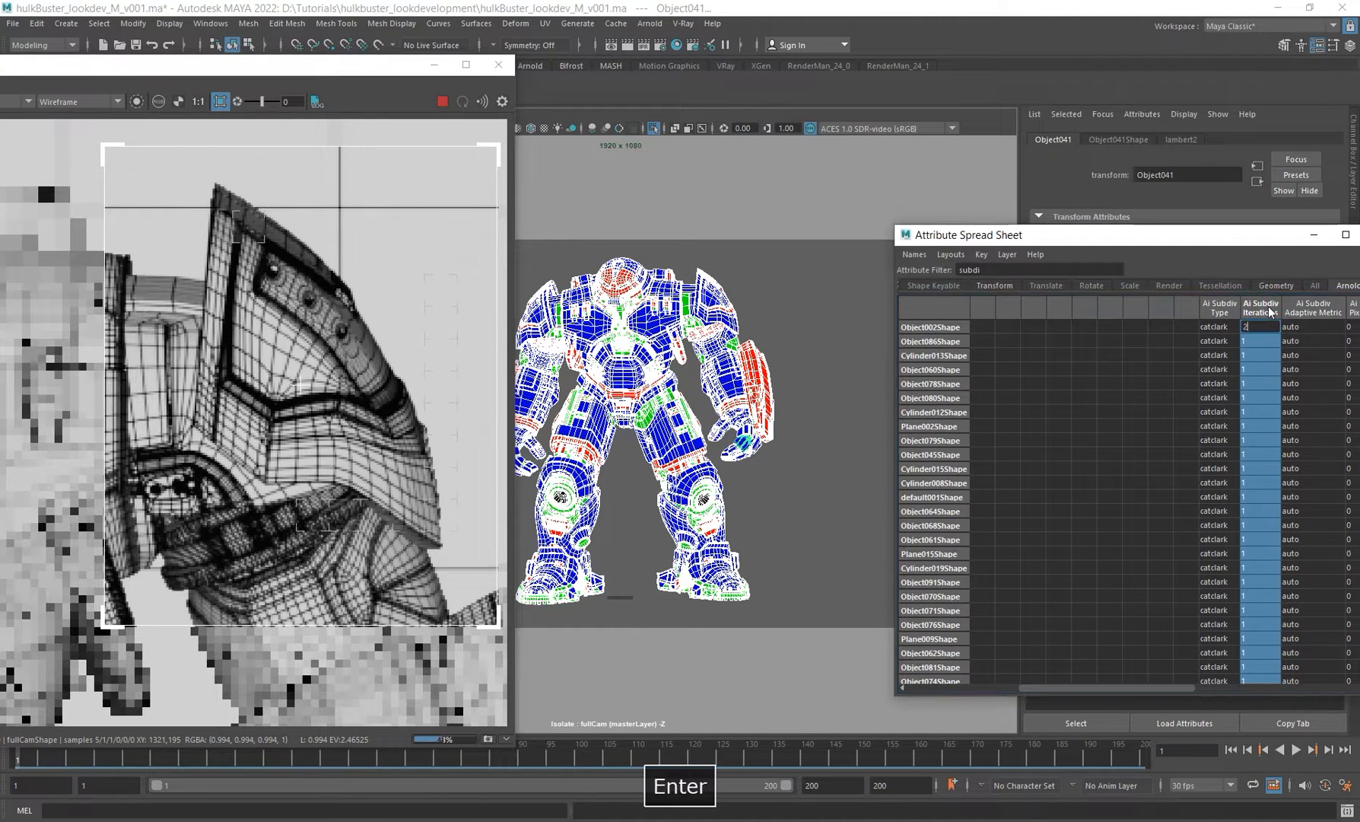
{"action": "left_click_drag", "start_coordinate": [1292, 234], "coordinate": [1197, 213]}
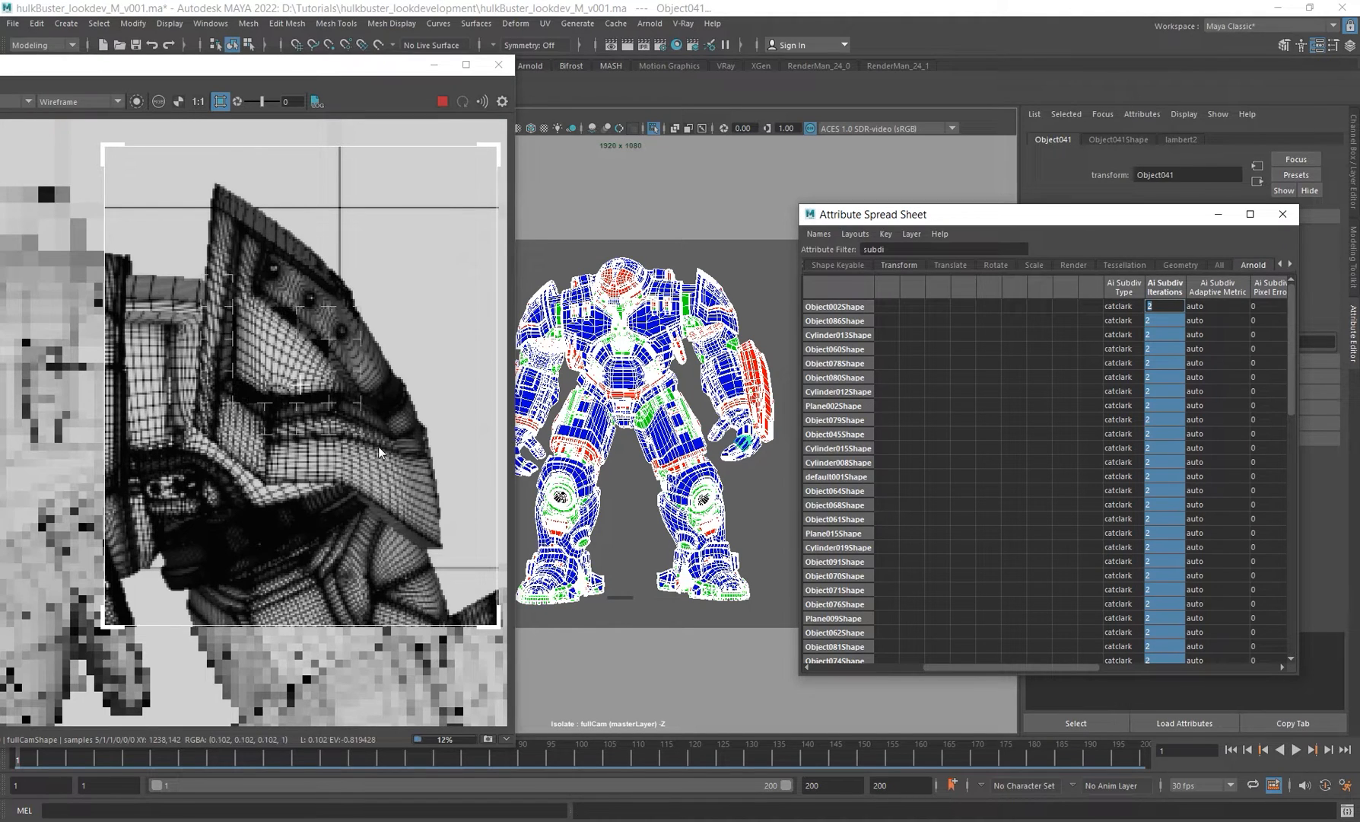
{"action": "scroll", "coordinate": [323, 378], "scroll_direction": "down", "scroll_amount": 1}
{"action": "scroll", "coordinate": [324, 373], "scroll_direction": "down", "scroll_amount": 1}
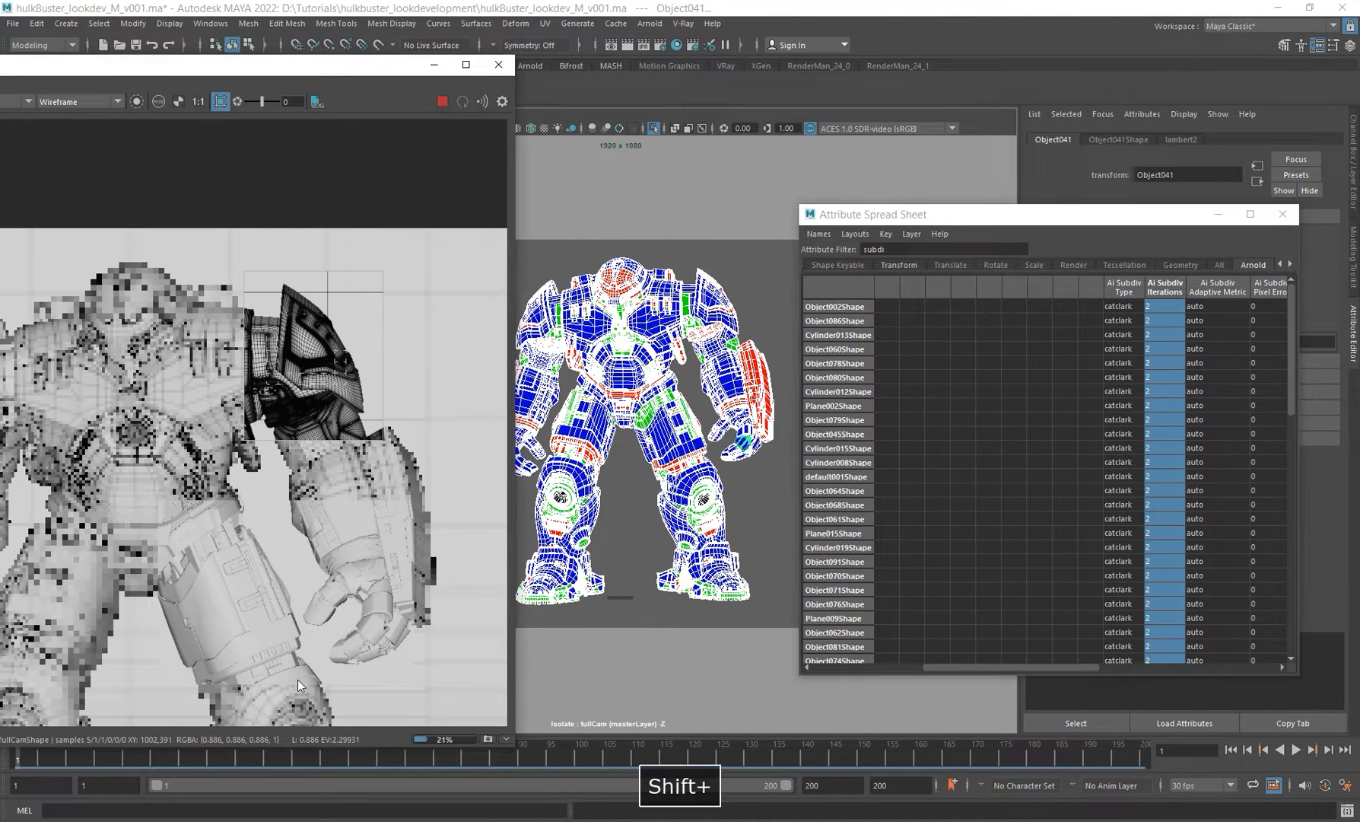
{"action": "left_click_drag", "start_coordinate": [159, 505], "coordinate": [306, 685], "text": "shift"}
{"action": "mouse_move", "coordinate": [275, 600]}
{"action": "middle_mouse_down", "text": "alt"}
{"action": "mouse_move", "coordinate": [332, 547]}
{"action": "mouse_move", "coordinate": [354, 482]}
{"action": "middle_mouse_up", "text": "alt"}
{"action": "scroll", "coordinate": [313, 554], "scroll_direction": "up", "scroll_amount": 1}
{"action": "scroll", "coordinate": [354, 482], "scroll_direction": "up", "scroll_amount": 1}
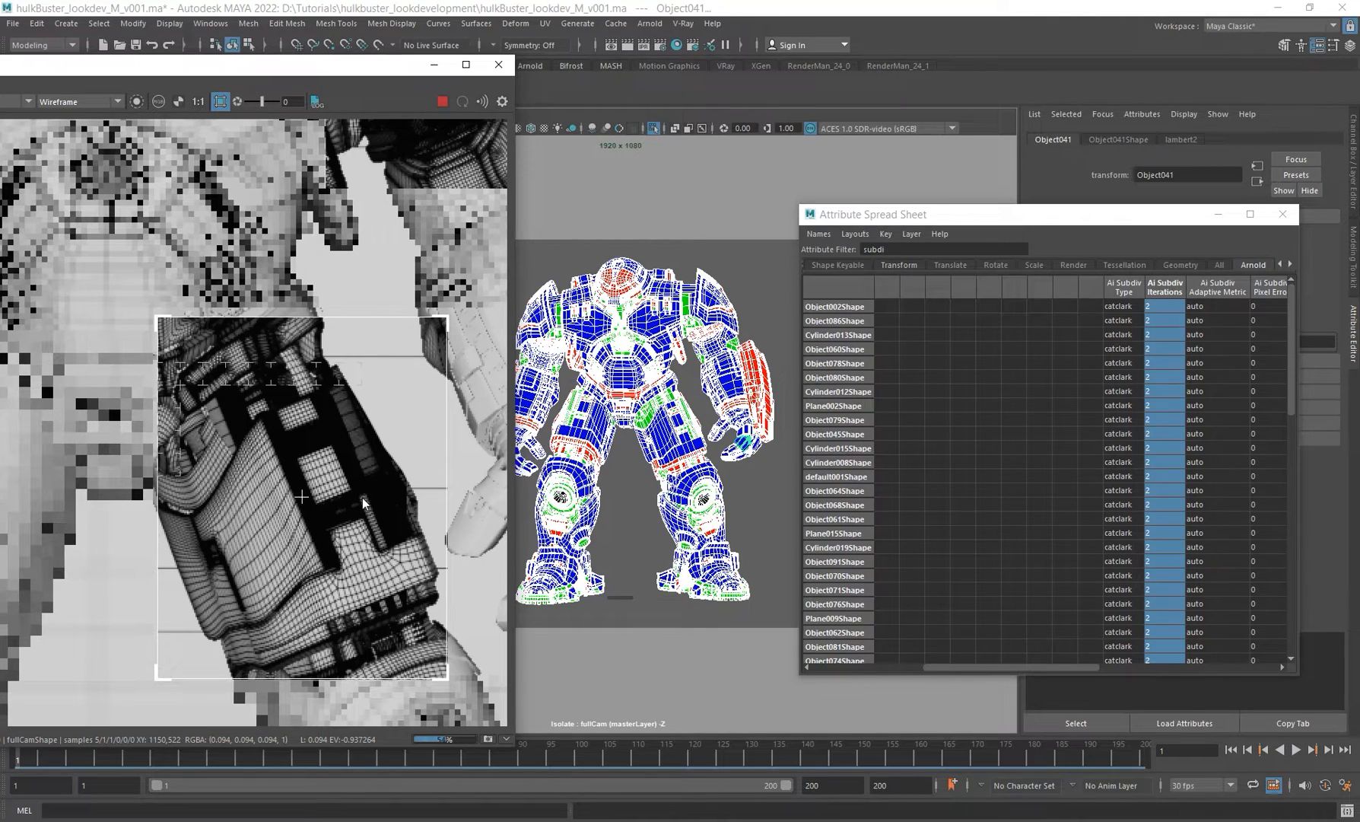
Step: Render a region over the torso and set Ai Subdiv Iterations to 1 for all meshes
{"action": "left_click_drag", "start_coordinate": [1177, 215], "coordinate": [1048, 203]}
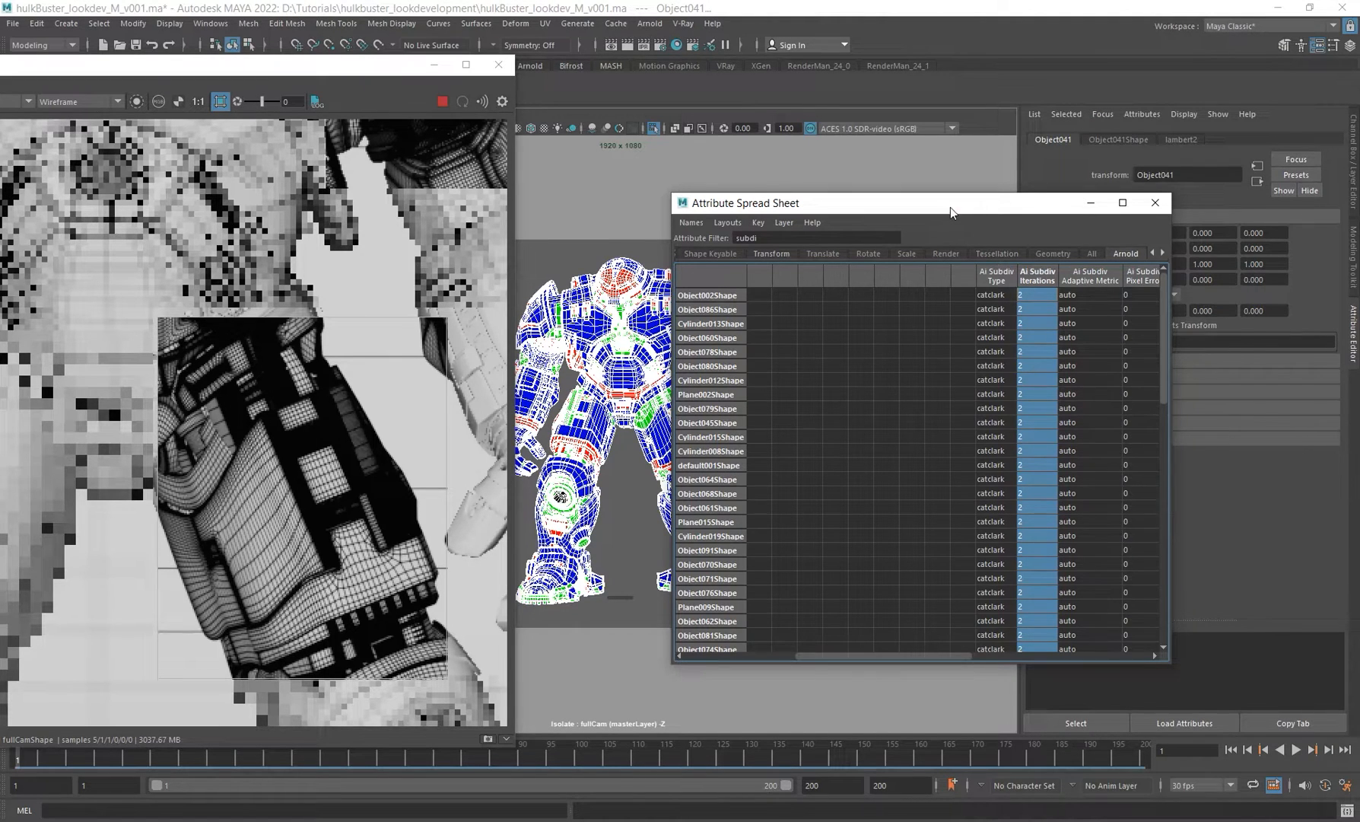
{"action": "left_click_drag", "start_coordinate": [950, 207], "coordinate": [1032, 198]}
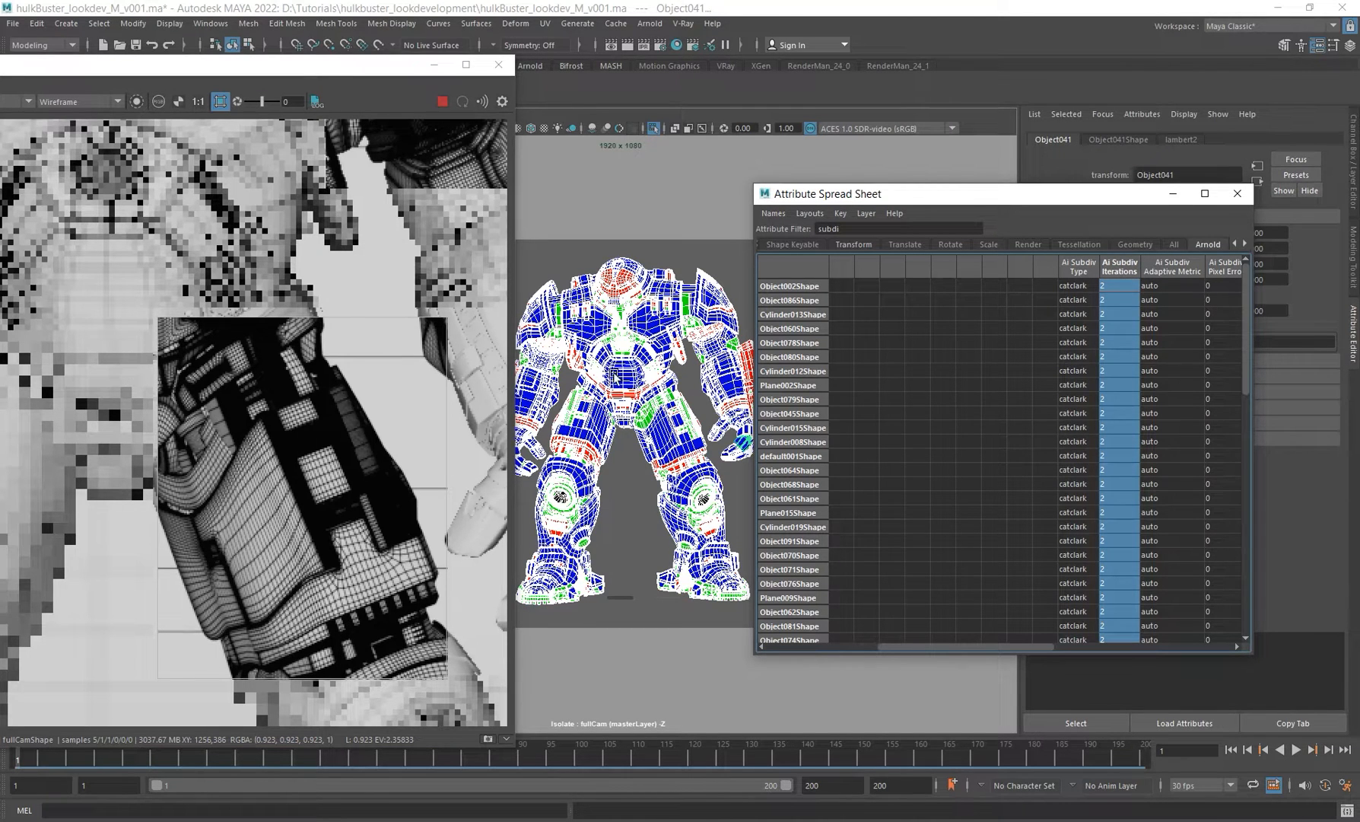
{"action": "scroll", "coordinate": [334, 407], "scroll_direction": "down", "scroll_amount": 2}
{"action": "middle_click_drag", "start_coordinate": [358, 324], "coordinate": [355, 385], "text": "alt"}
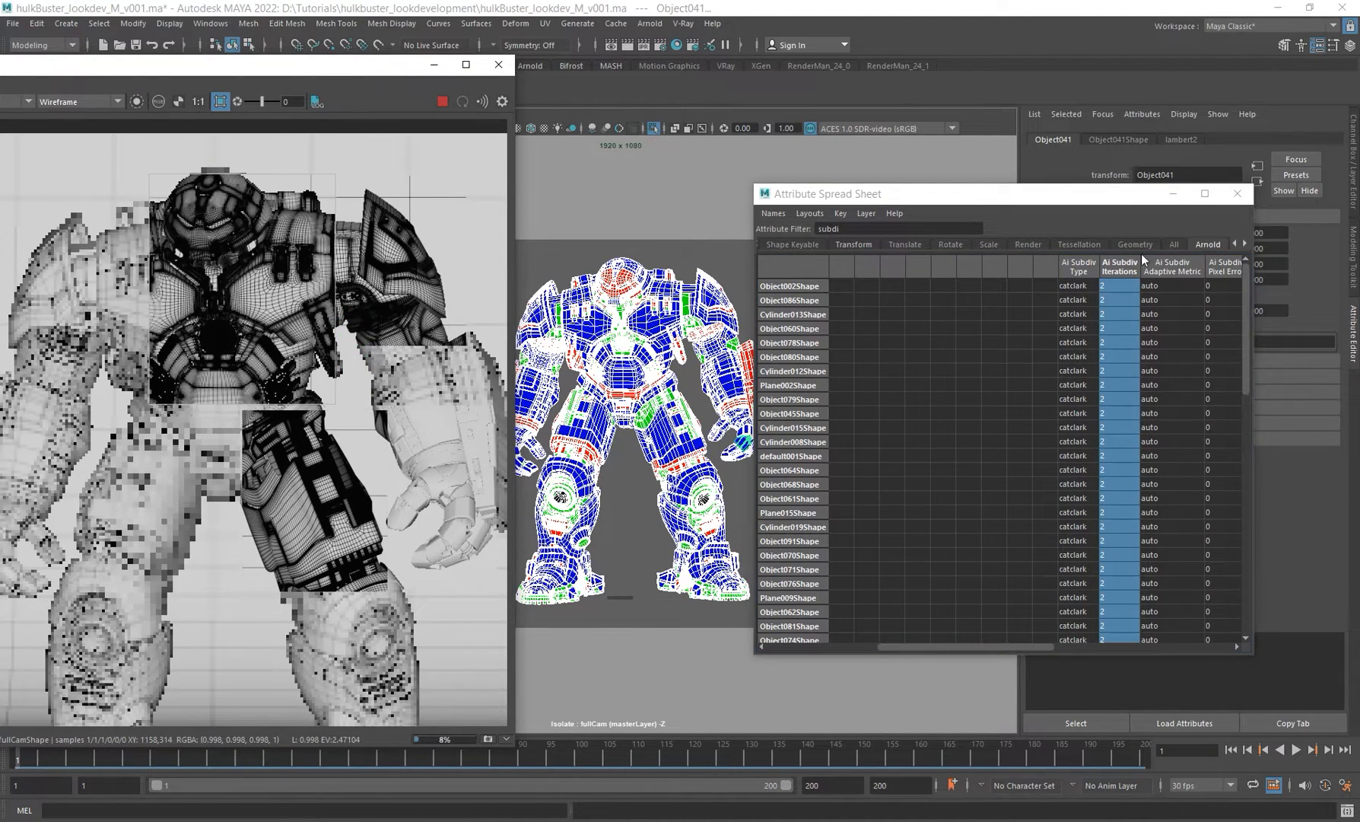
{"action": "left_click", "coordinate": [1123, 266]}
{"action": "type", "text": "1"}
{"action": "key", "text": "Return"}
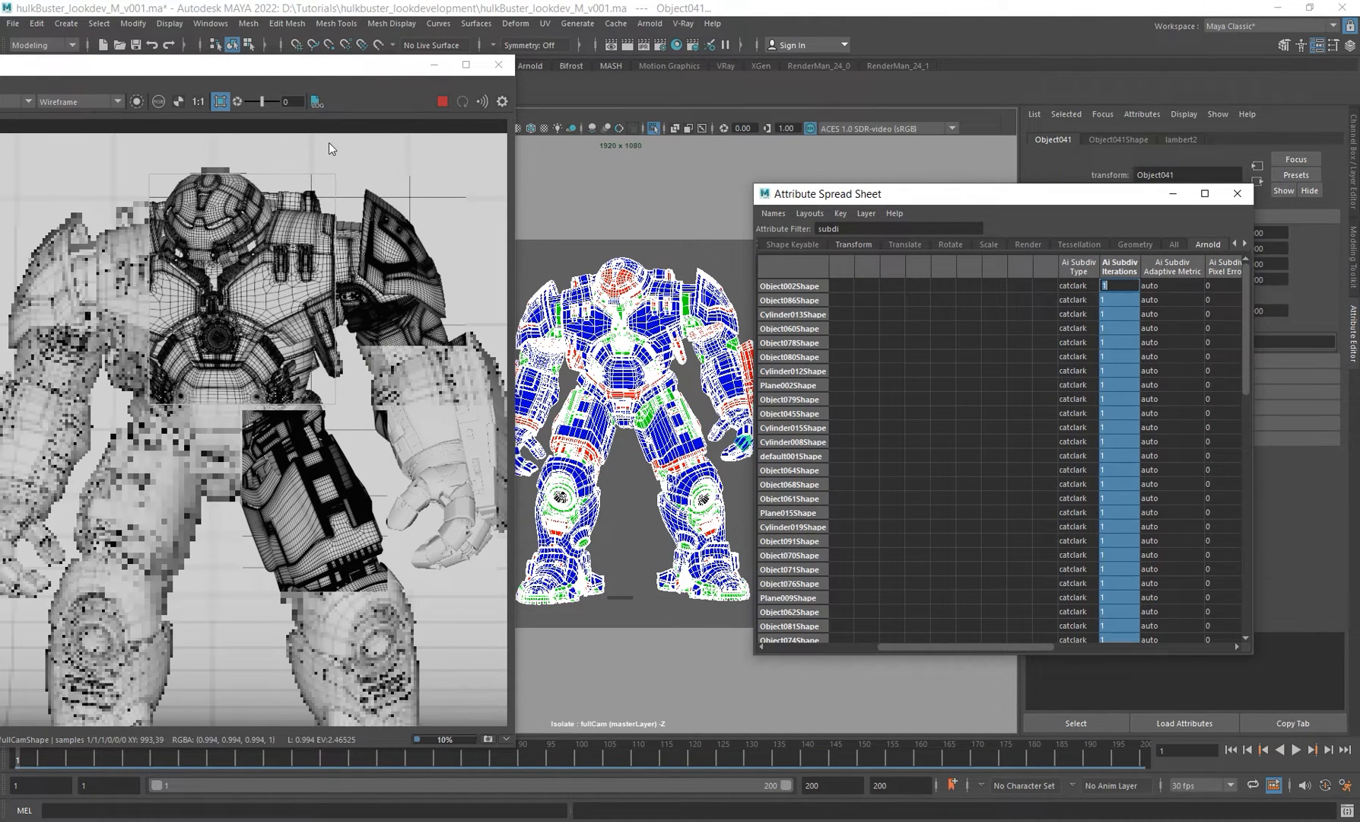
Step: Close the RenderView and spreadsheet windows and leave the isolated view in the viewport
{"action": "left_click_drag", "start_coordinate": [167, 62], "coordinate": [352, 90]}
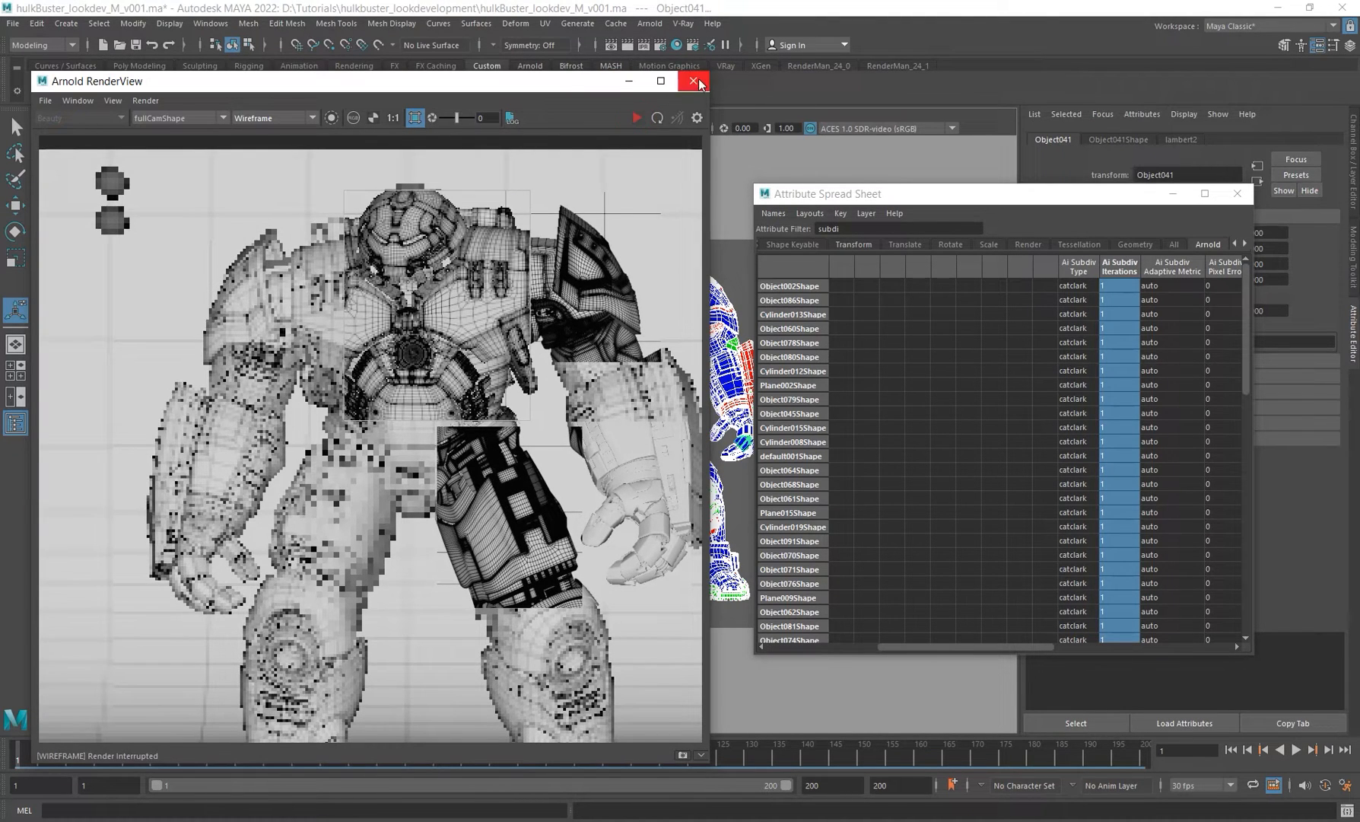
{"action": "left_click", "coordinate": [693, 80]}
{"action": "left_click", "coordinate": [1237, 193]}
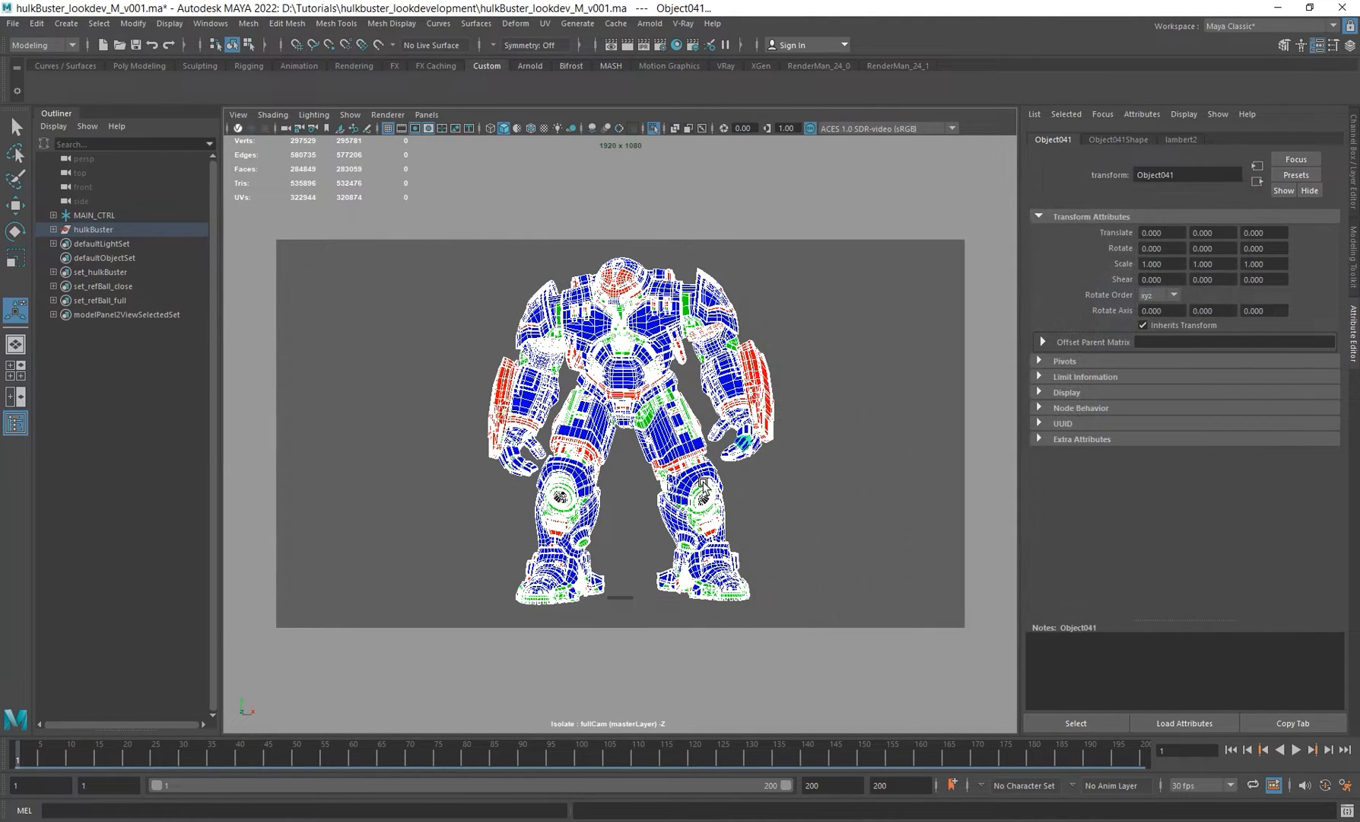
{"action": "key", "text": "ctrl+1"}
{"action": "left_click", "coordinate": [858, 335]}
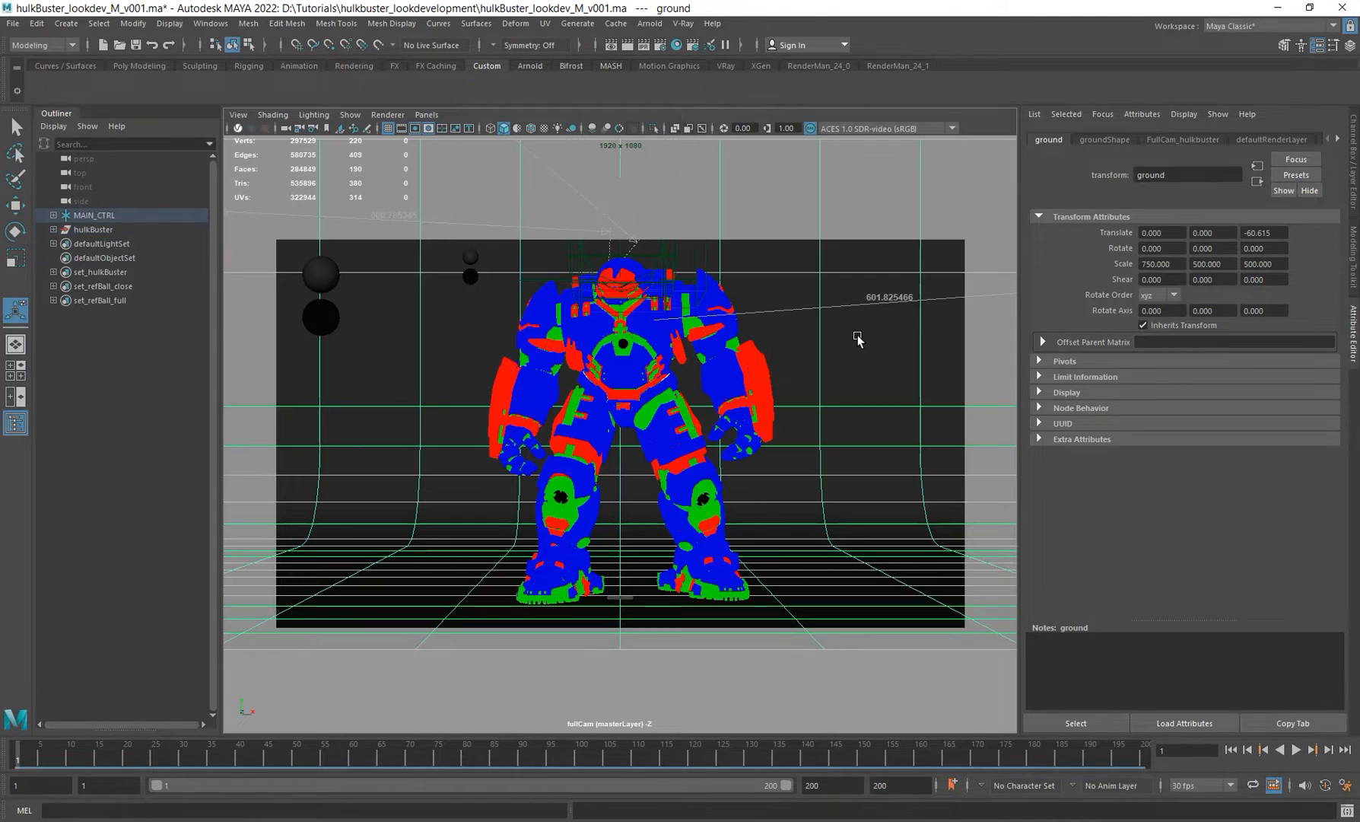
Step: Open the Node Editor and select all Hulkbuster meshes in the viewport
{"action": "left_click", "coordinate": [216, 25]}
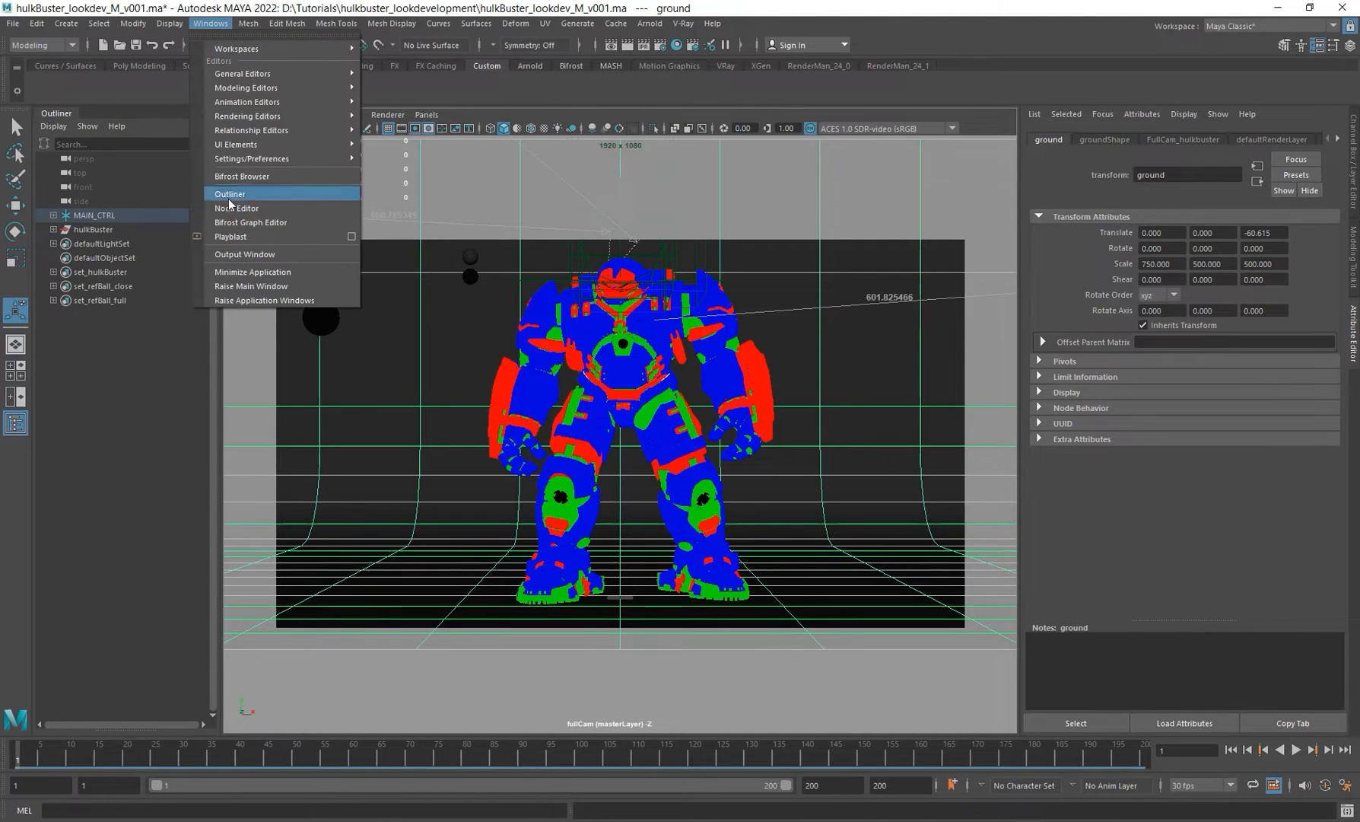
{"action": "left_click", "coordinate": [236, 217]}
{"action": "left_click_drag", "start_coordinate": [456, 181], "coordinate": [994, 245]}
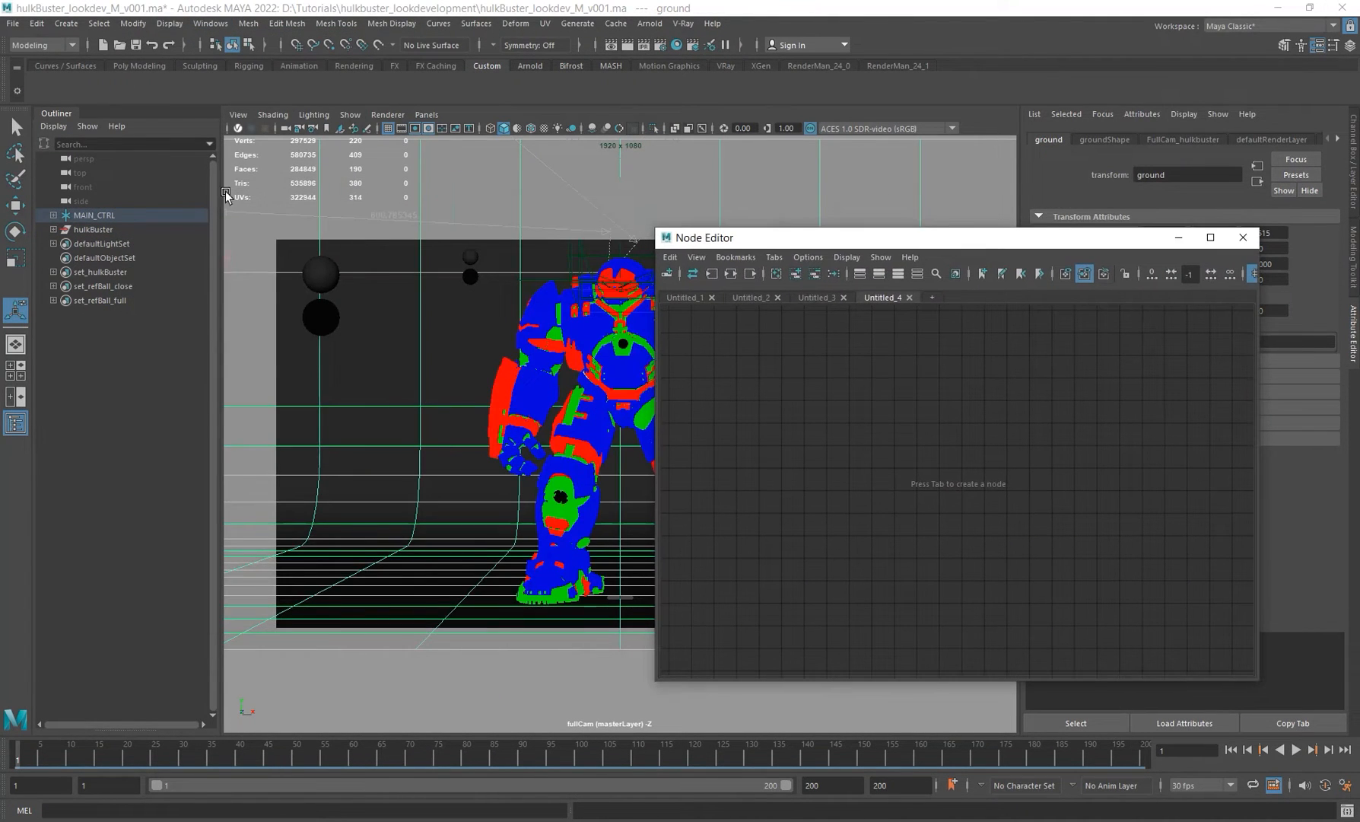
{"action": "left_click", "coordinate": [93, 229]}
{"action": "left_click", "coordinate": [656, 128]}
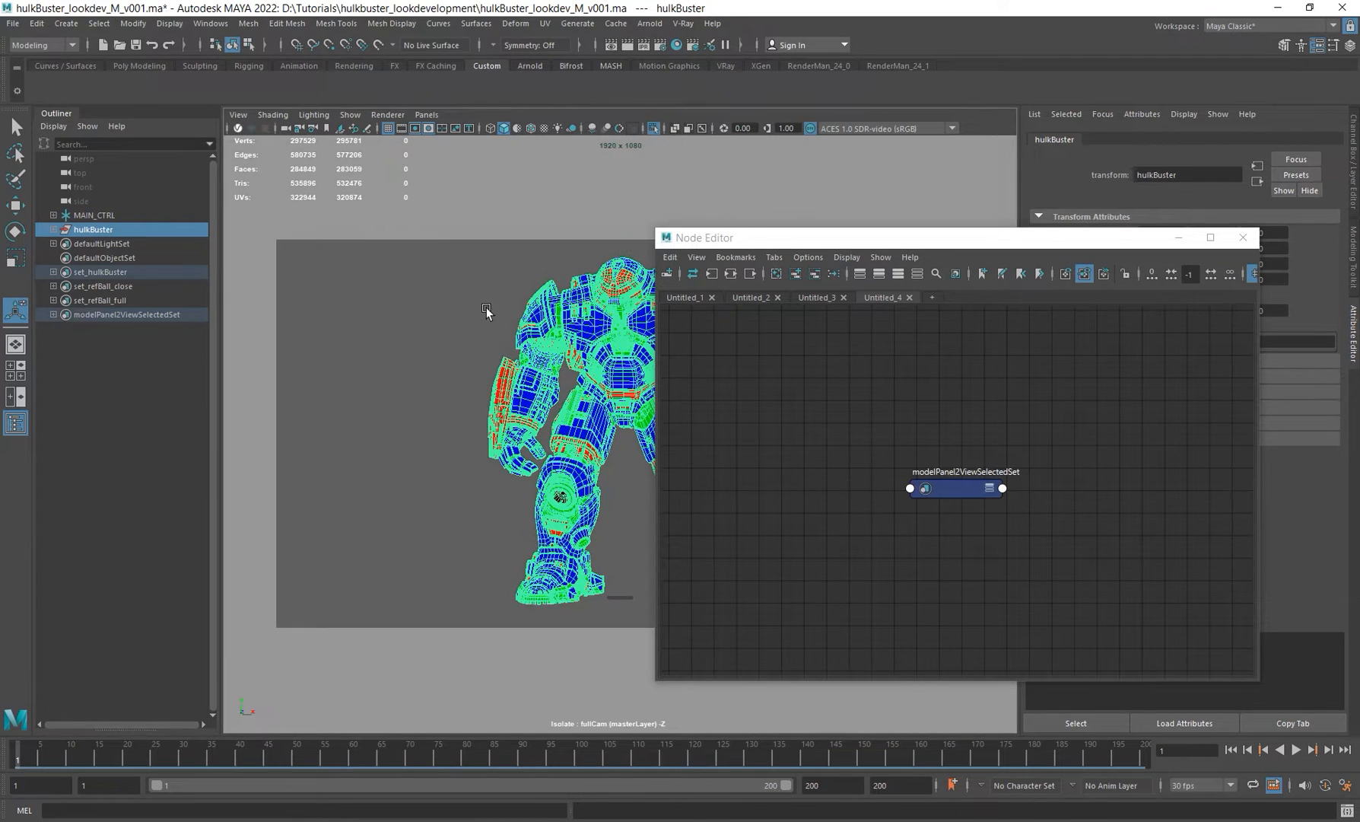
{"action": "left_click_drag", "start_coordinate": [425, 212], "coordinate": [799, 635]}
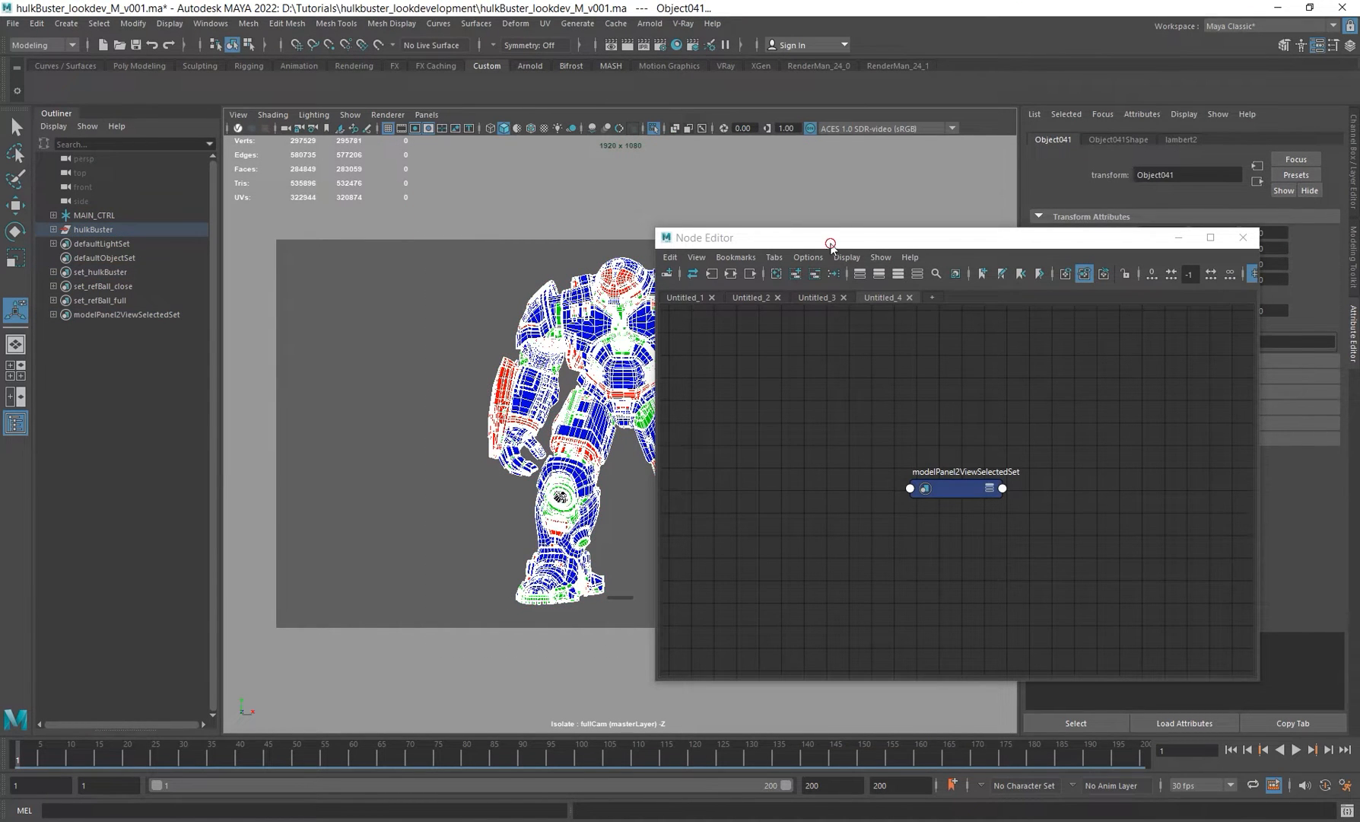
{"action": "left_click_drag", "start_coordinate": [827, 241], "coordinate": [1003, 203]}
Step: Assign a new Arnold aiStandardSurface material to the selected Hulkbuster meshes
{"action": "right_click", "coordinate": [483, 248]}
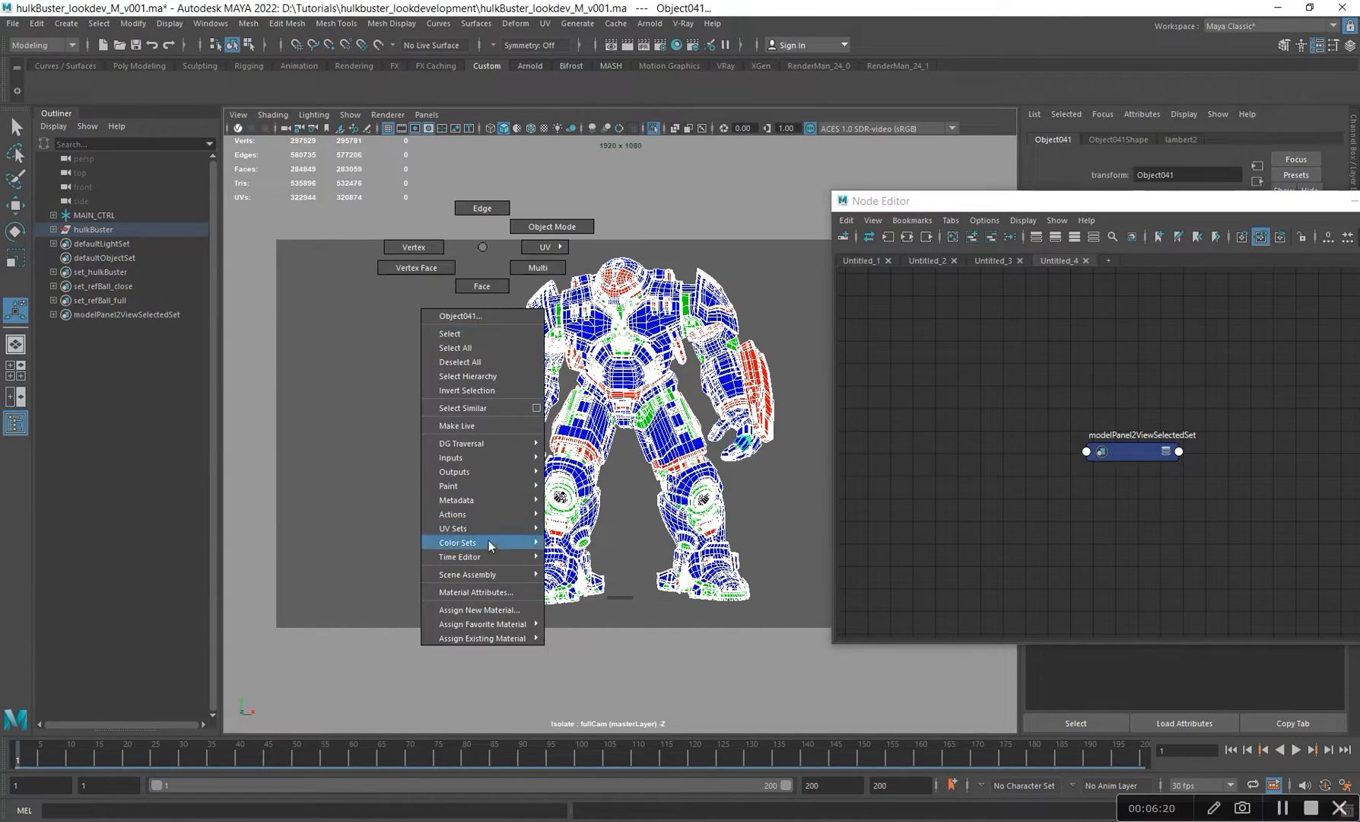
{"action": "left_click", "coordinate": [474, 610]}
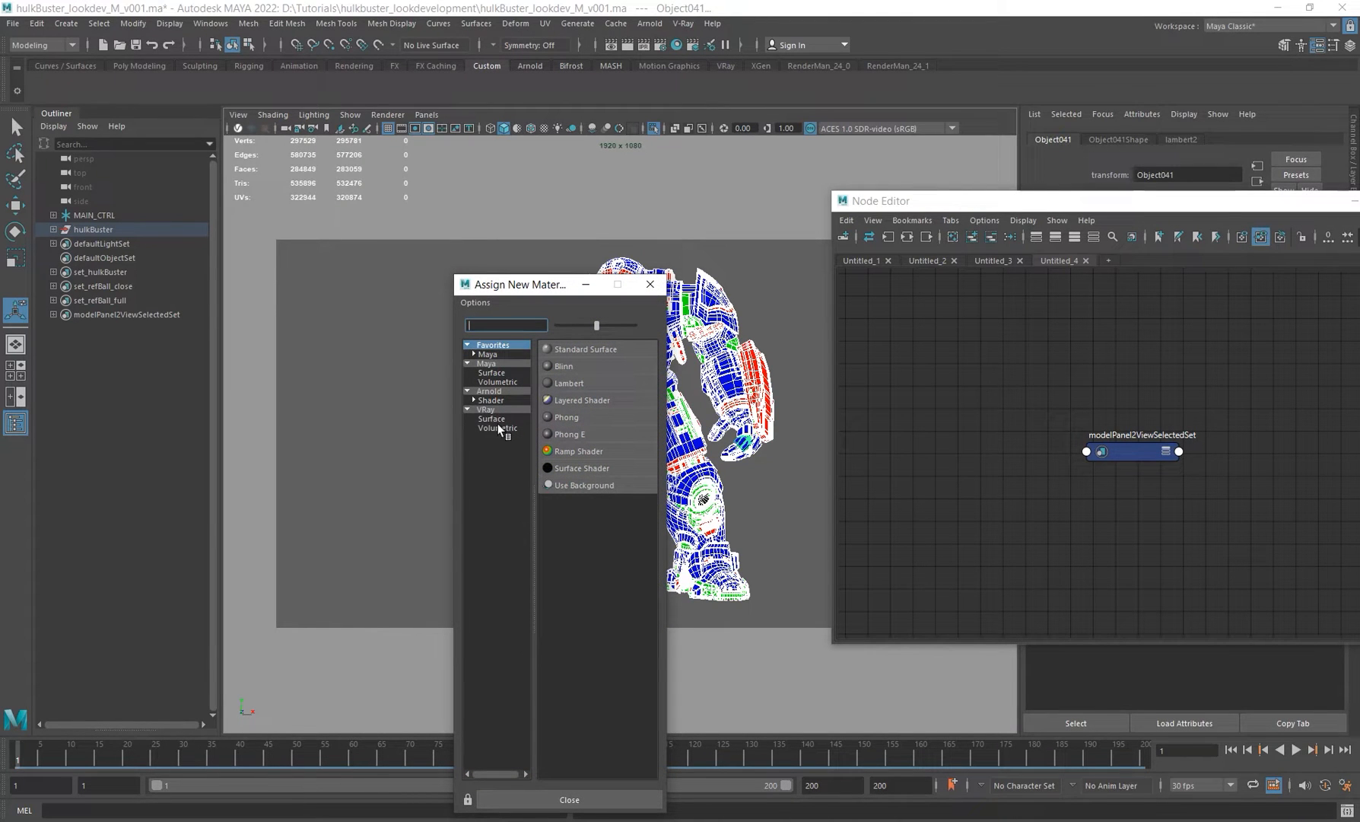
{"action": "left_click", "coordinate": [491, 399]}
{"action": "left_click", "coordinate": [611, 596]}
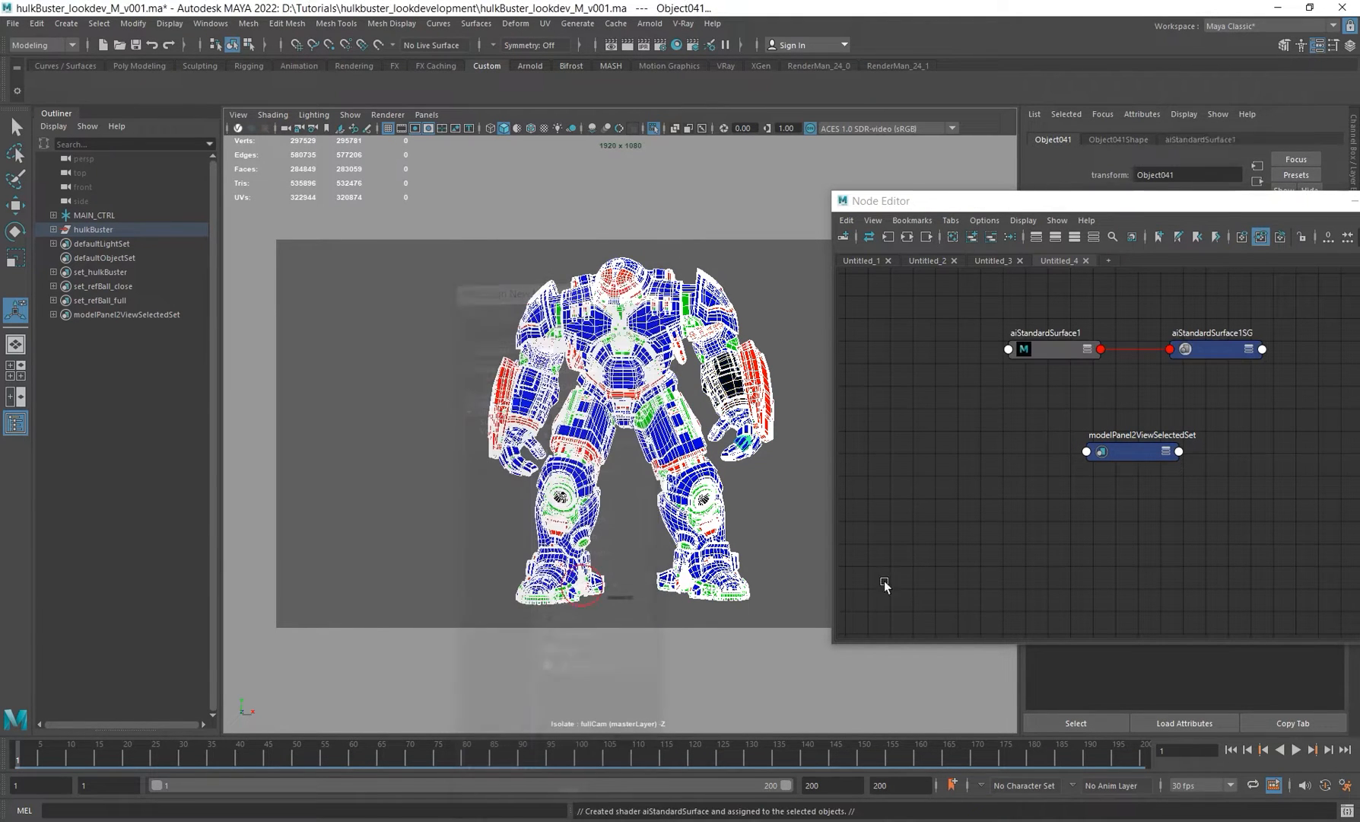
{"action": "middle_click_drag", "start_coordinate": [1068, 438], "coordinate": [1005, 484], "text": "alt"}
{"action": "scroll", "coordinate": [1005, 484], "scroll_direction": "up", "scroll_amount": 2}
{"action": "right_click_drag", "start_coordinate": [1100, 422], "coordinate": [1103, 465]}
Step: Rename the new aiStandardSurface material to hulkbuster_base_mtl
{"action": "left_click_drag", "start_coordinate": [1153, 203], "coordinate": [622, 205]}
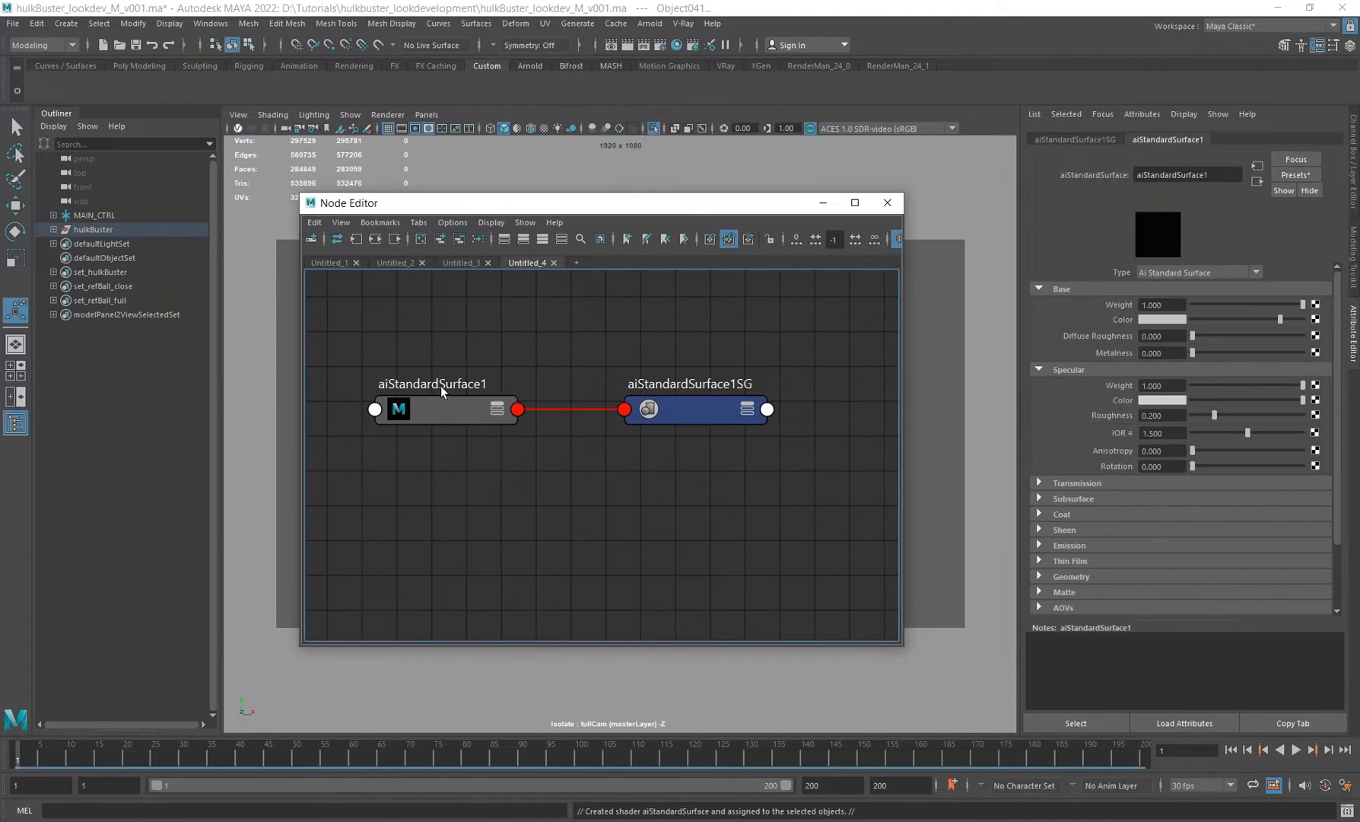
{"action": "double_click", "coordinate": [442, 385]}
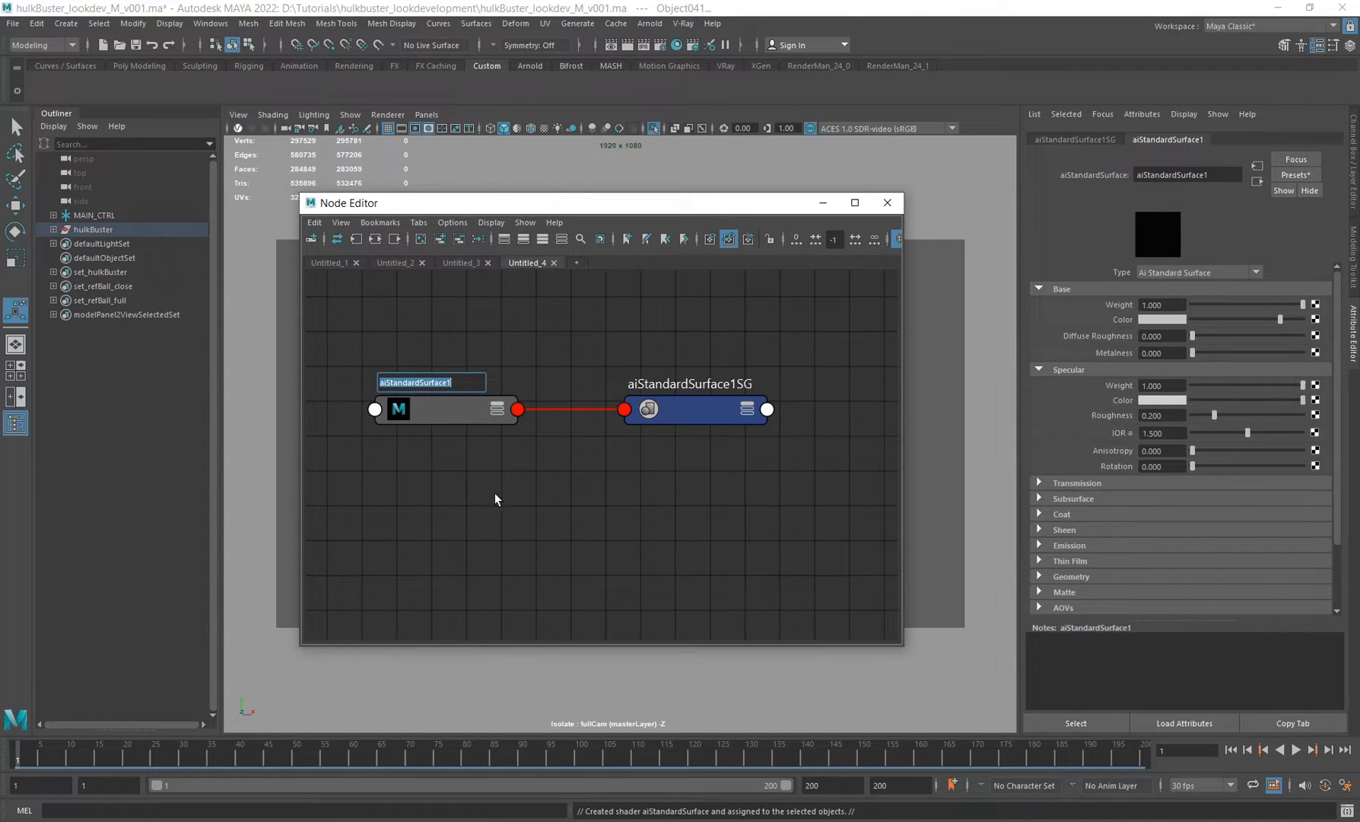
{"action": "type", "text": "hulkbuster"}
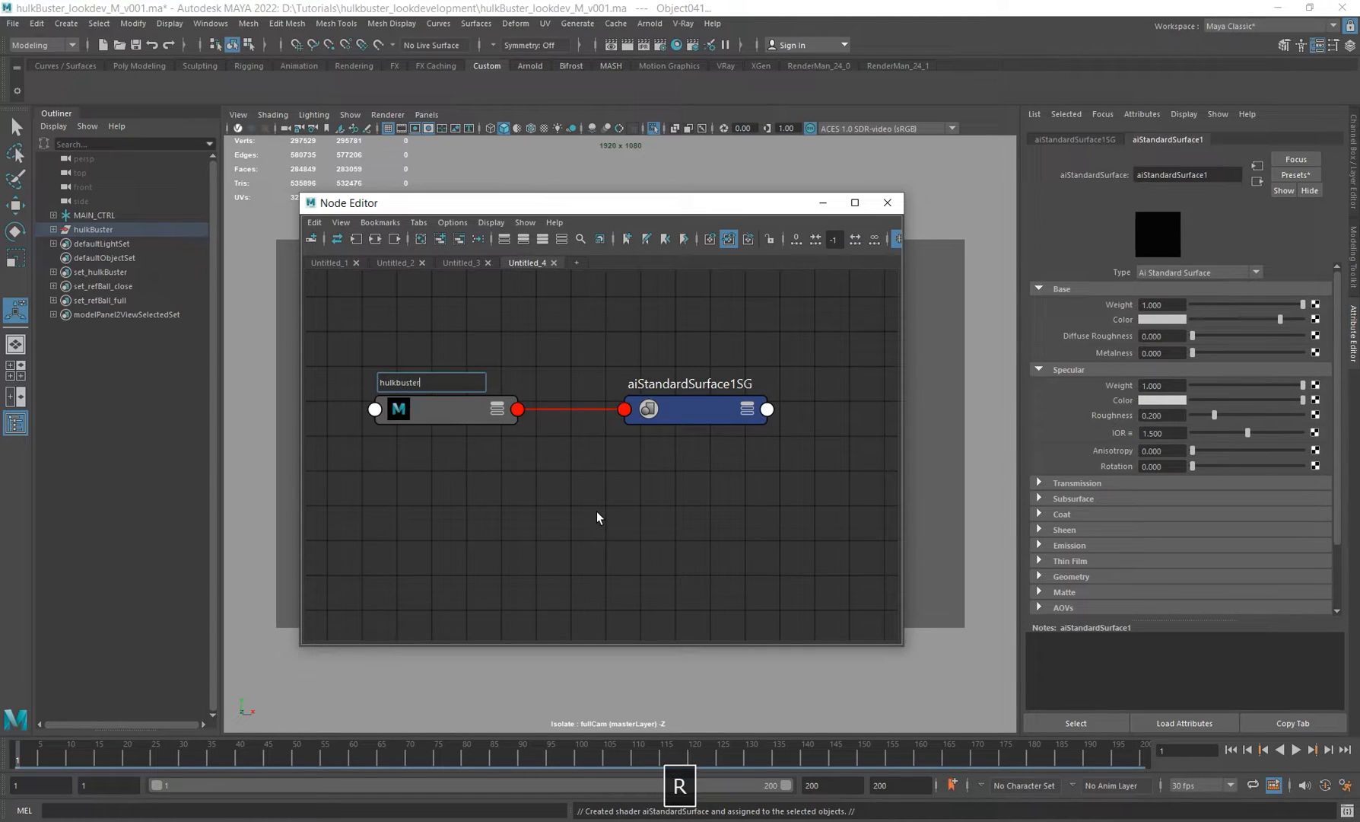
{"action": "type", "text": " mtl"}
{"action": "key", "text": "ctrl+Left"}
{"action": "type", "text": "base"}
{"action": "key", "text": "Return"}
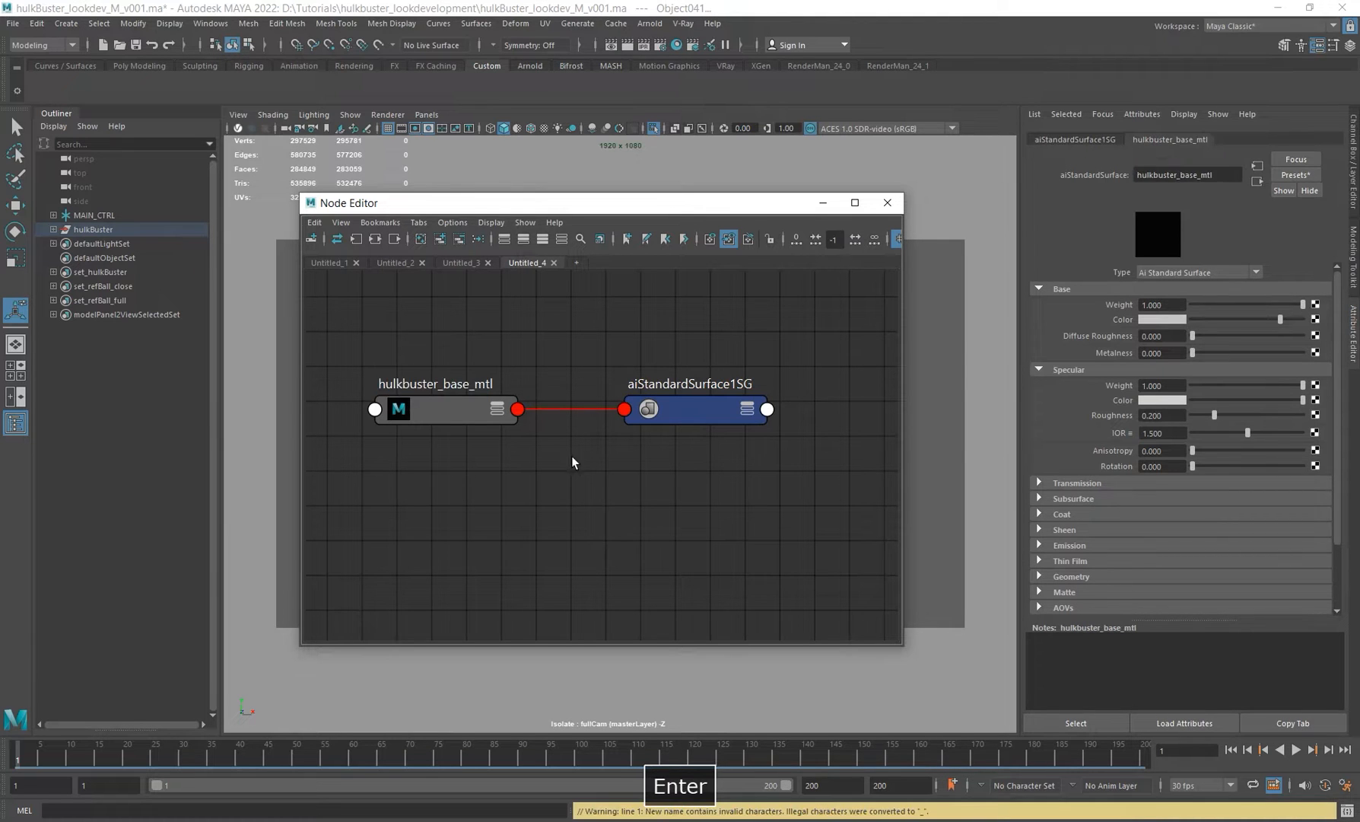
Step: Rename its shading group to hulkbuster_baseSG, reusing the material's name
{"action": "double_click", "coordinate": [417, 378]}
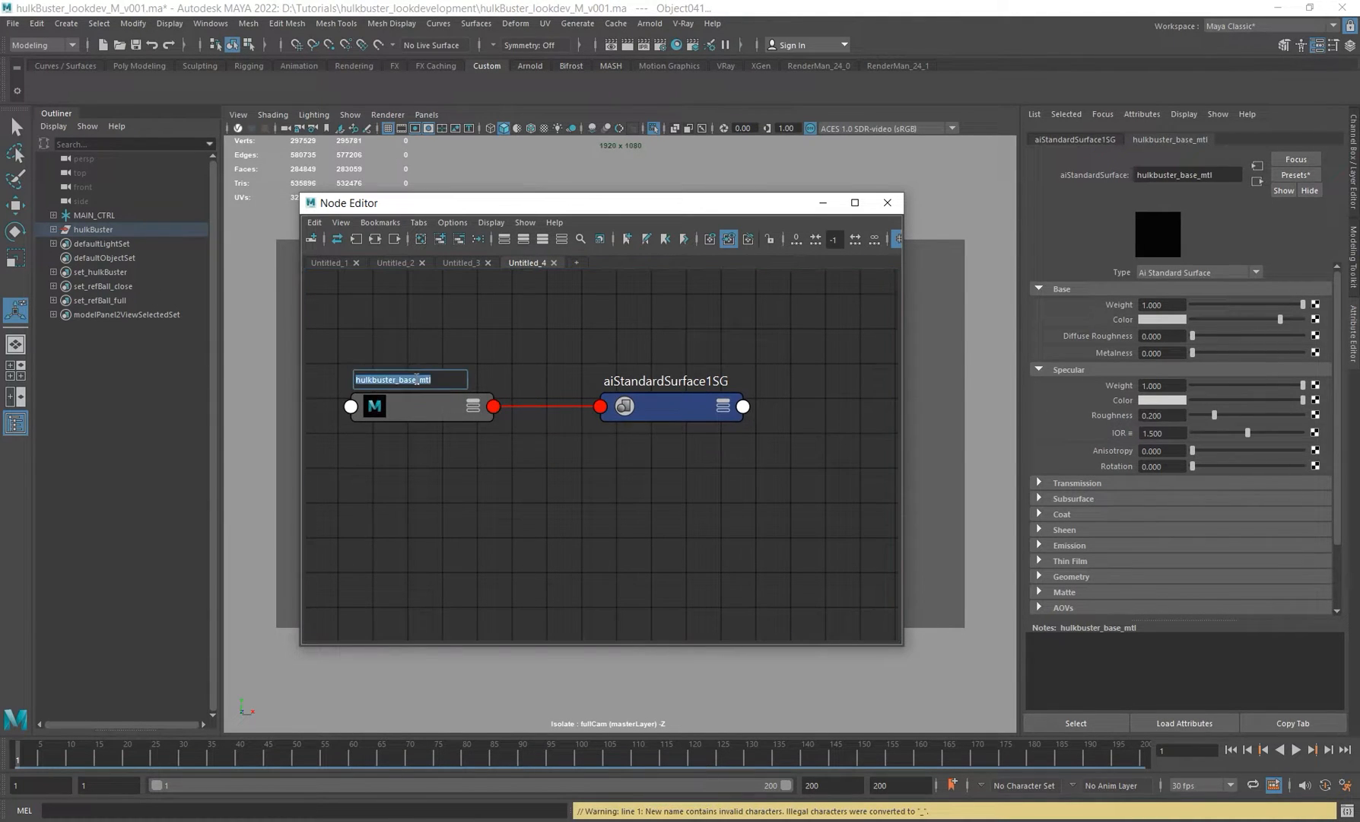
{"action": "left_click_drag", "start_coordinate": [417, 379], "coordinate": [350, 379]}
{"action": "key", "text": "ctrl+c"}
{"action": "double_click", "coordinate": [689, 380]}
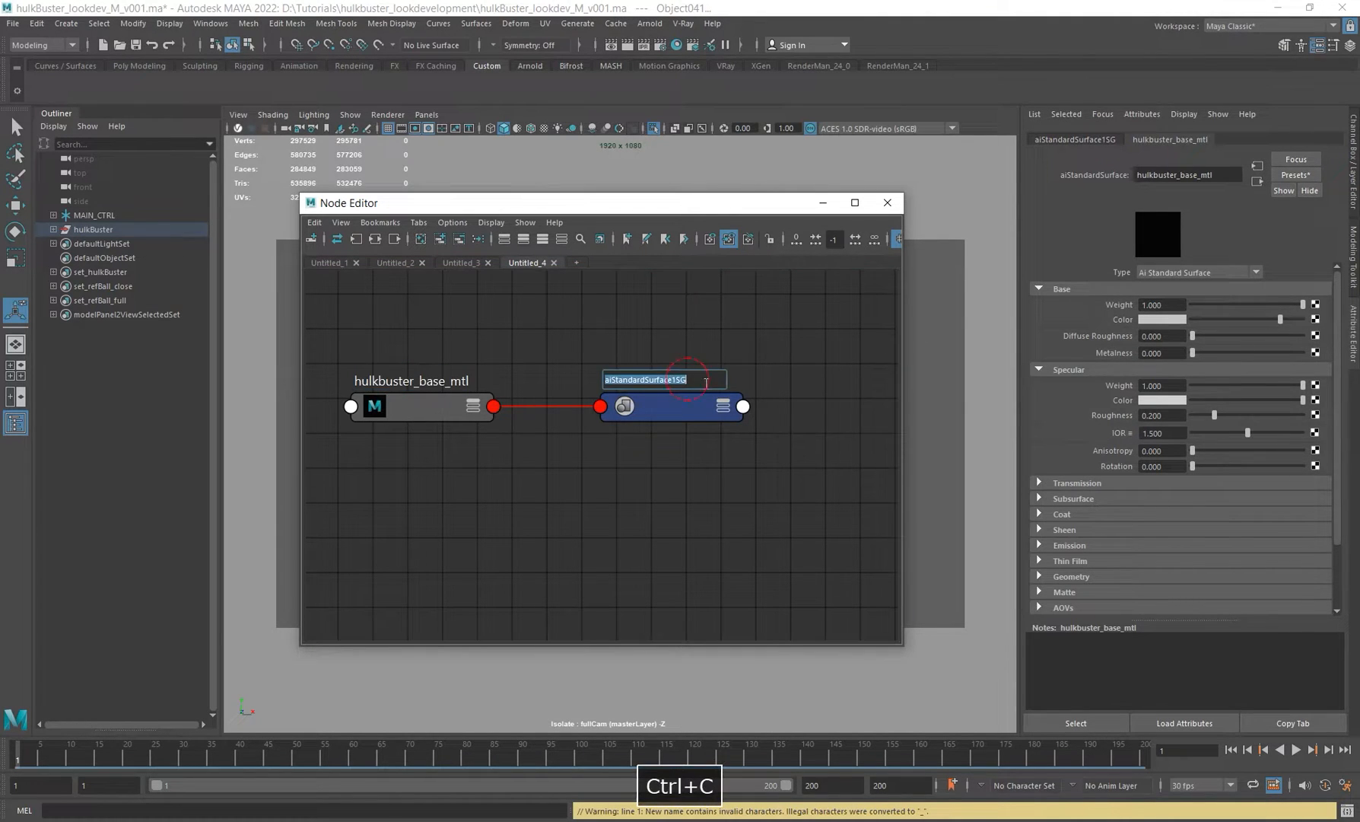
{"action": "left_click_drag", "start_coordinate": [678, 380], "coordinate": [539, 368]}
{"action": "key", "text": "ctrl+v"}
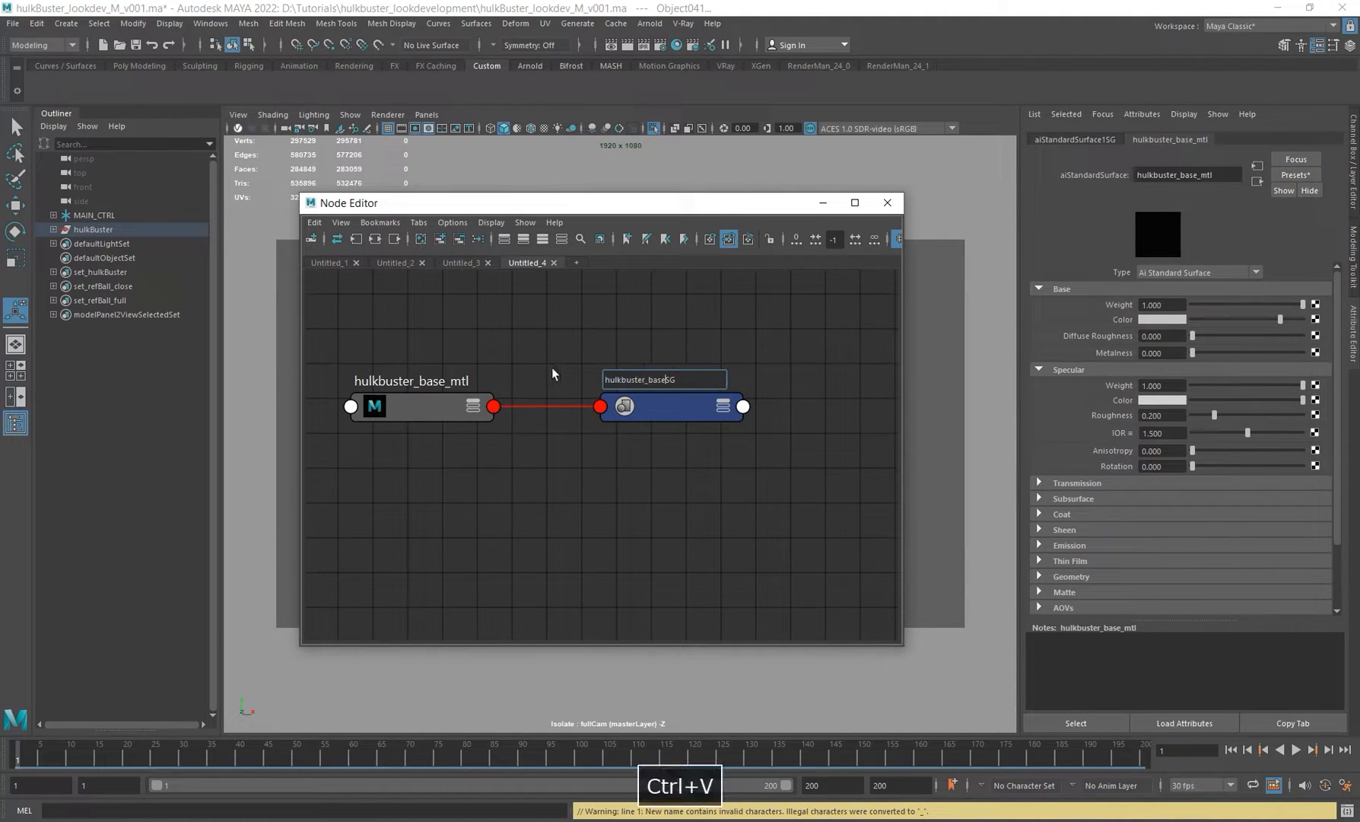
{"action": "key", "text": "Return"}
{"action": "middle_click_drag", "start_coordinate": [597, 503], "coordinate": [679, 506], "text": "alt"}
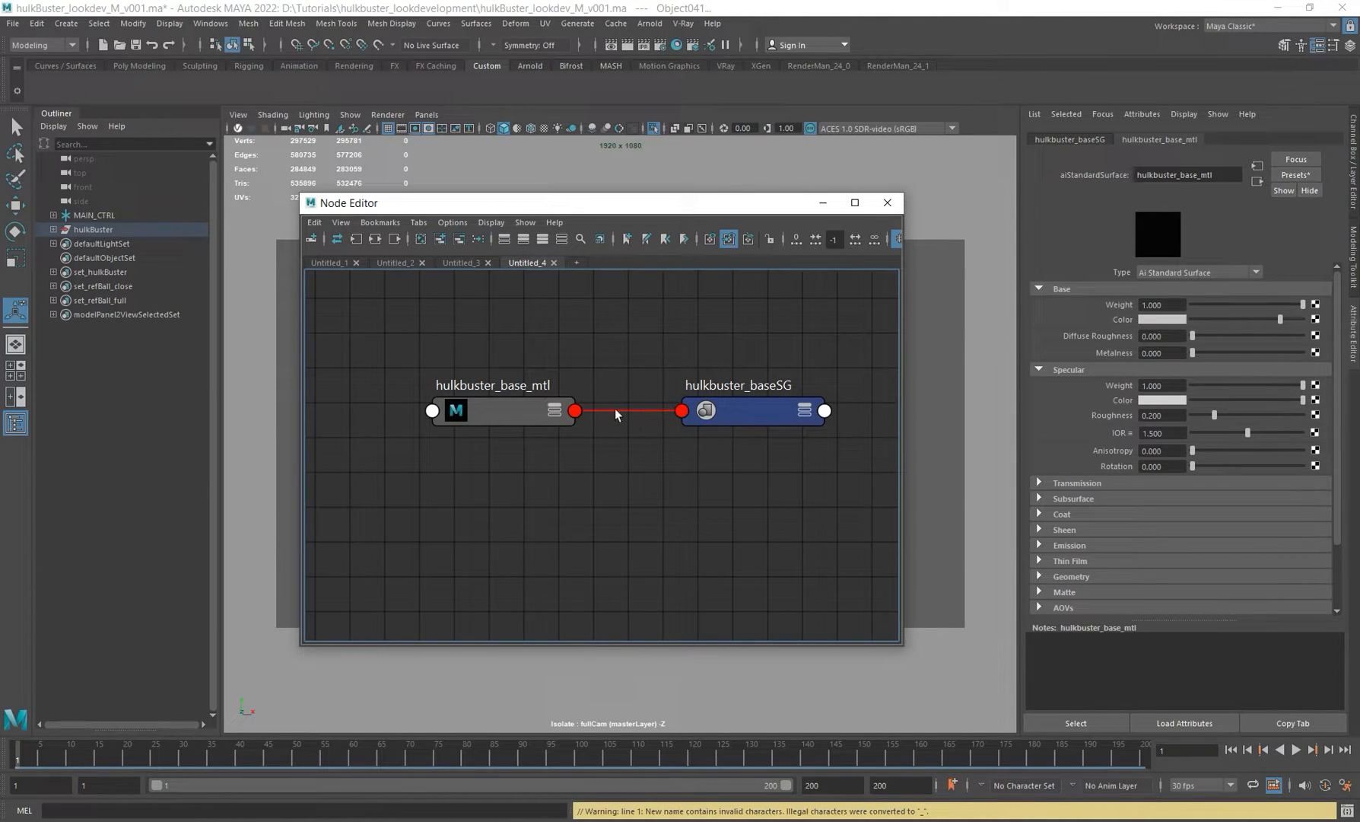
{"action": "middle_click_drag", "start_coordinate": [742, 415], "coordinate": [701, 414], "text": "alt"}
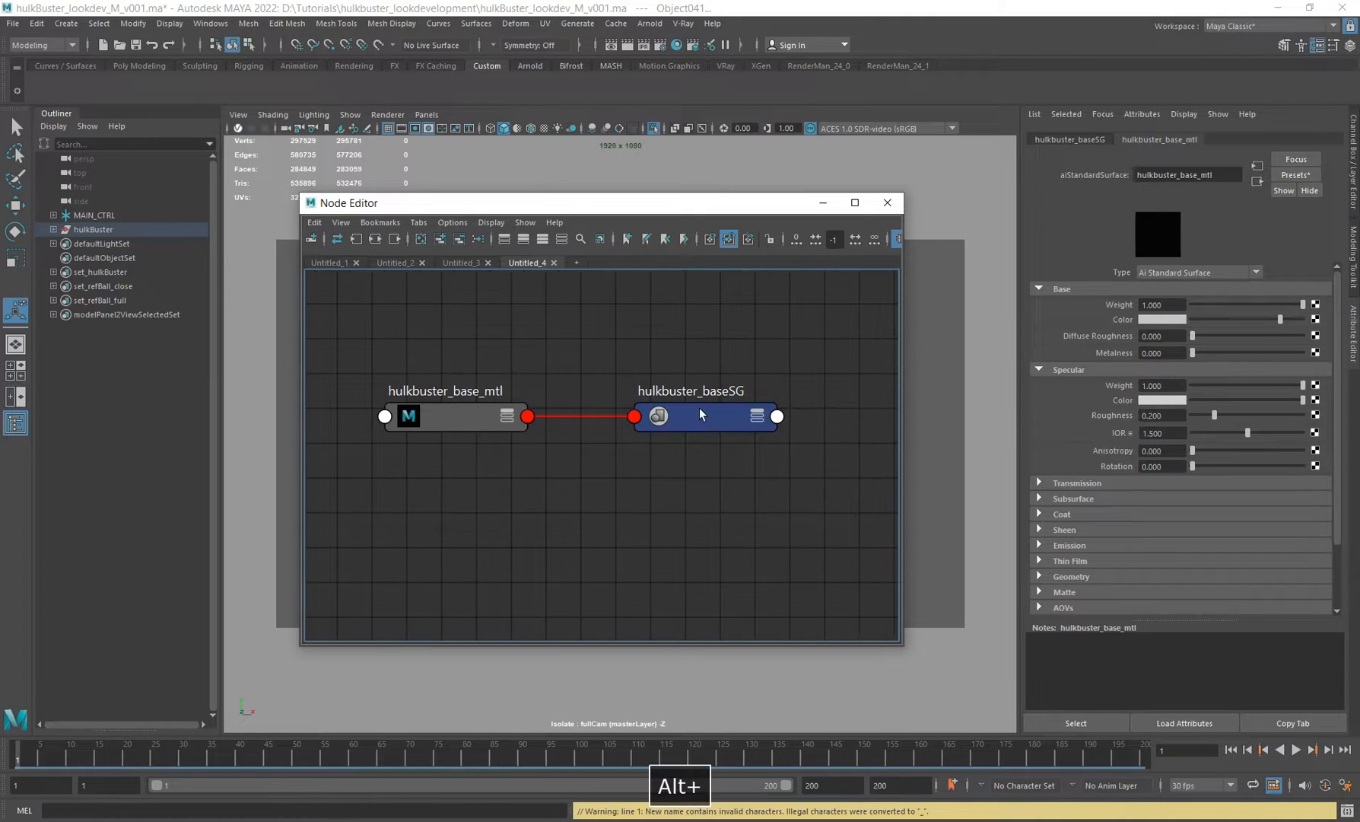
{"action": "scroll", "coordinate": [651, 483], "scroll_direction": "down", "scroll_amount": 3}
{"action": "middle_click_drag", "start_coordinate": [662, 464], "coordinate": [598, 459], "text": "alt"}
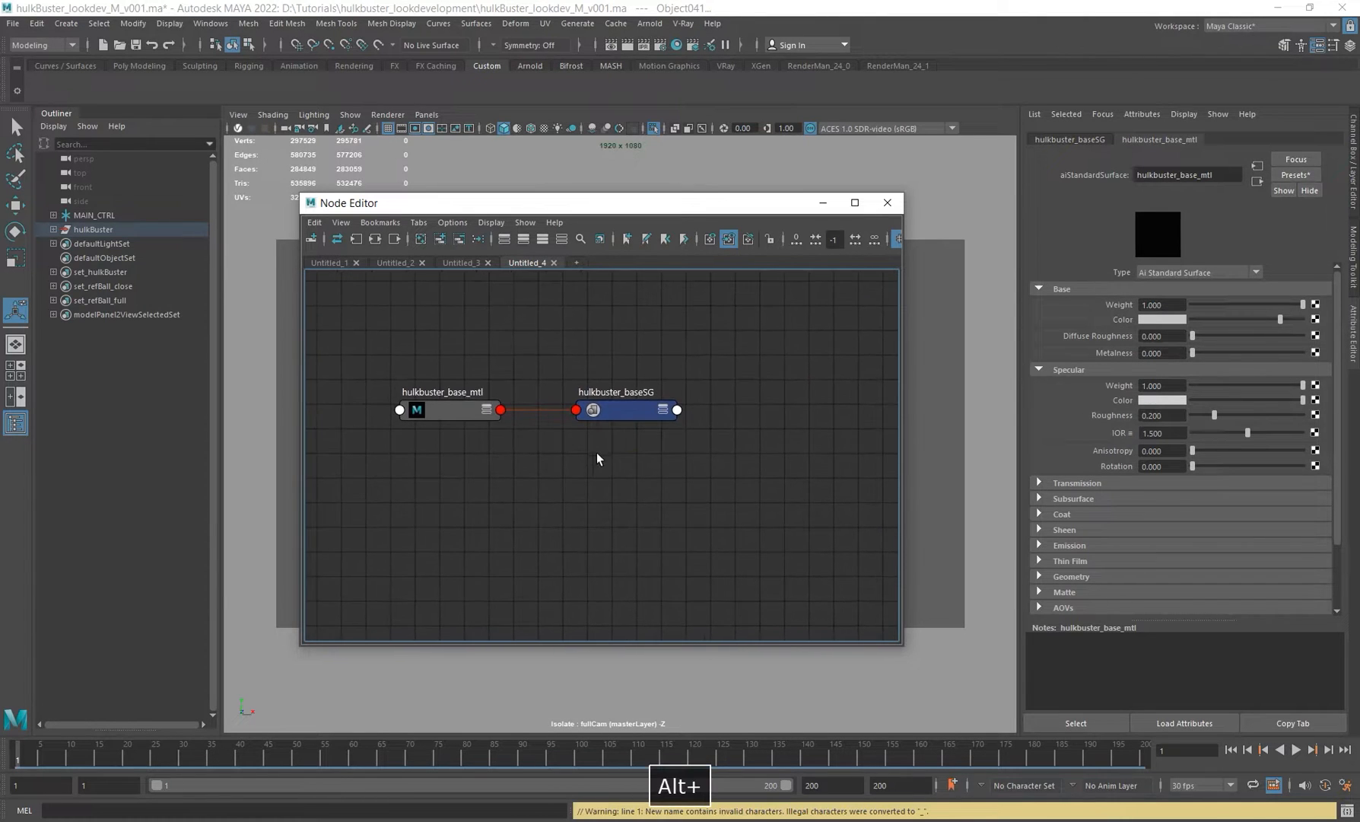
{"action": "left_click_drag", "start_coordinate": [598, 217], "coordinate": [865, 204]}
{"action": "middle_click_drag", "start_coordinate": [897, 479], "coordinate": [860, 475], "text": "alt"}
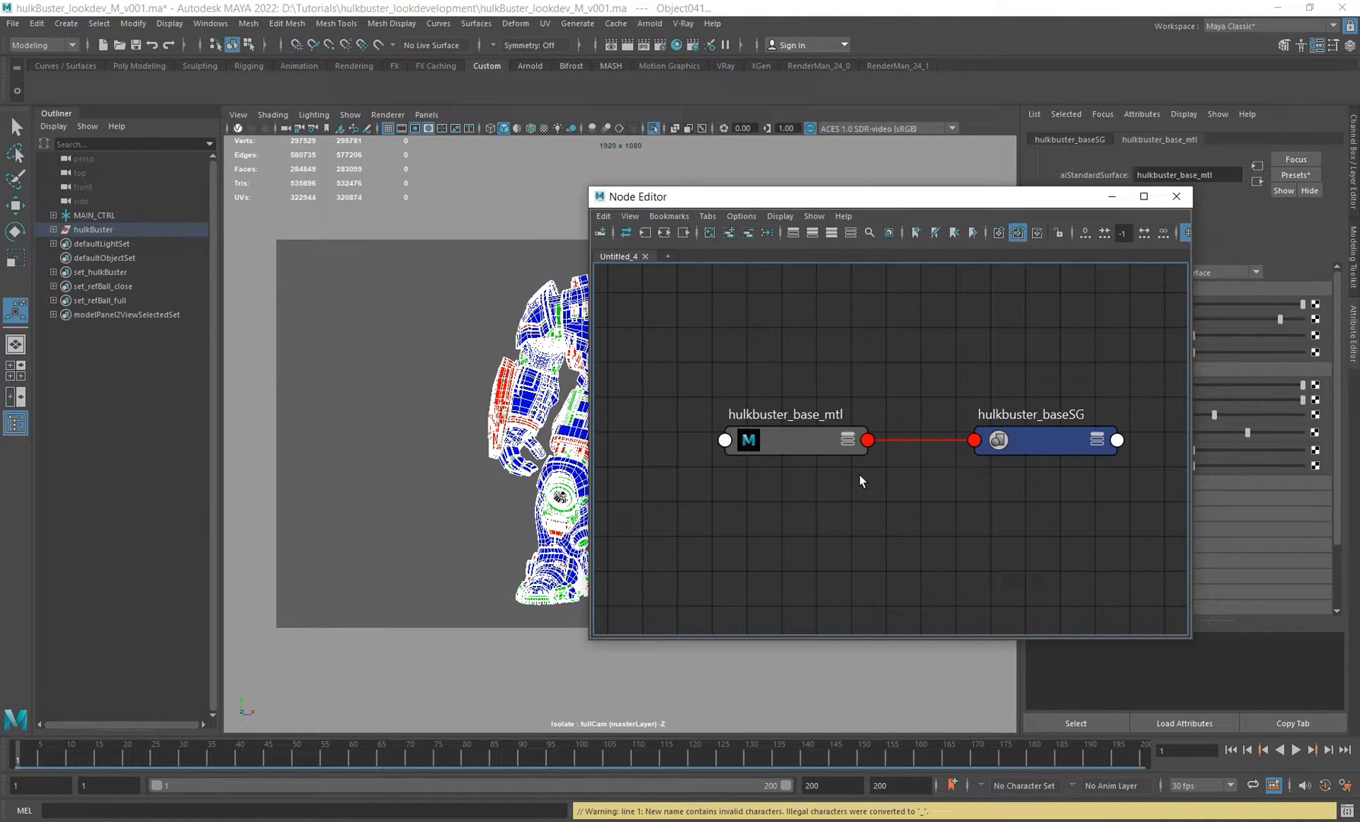
{"action": "mouse_move", "coordinate": [842, 197]}
{"action": "left_mouse_down"}
{"action": "mouse_move", "coordinate": [792, 171]}
{"action": "mouse_move", "coordinate": [890, 180]}
{"action": "mouse_move", "coordinate": [859, 174]}
{"action": "left_mouse_up"}
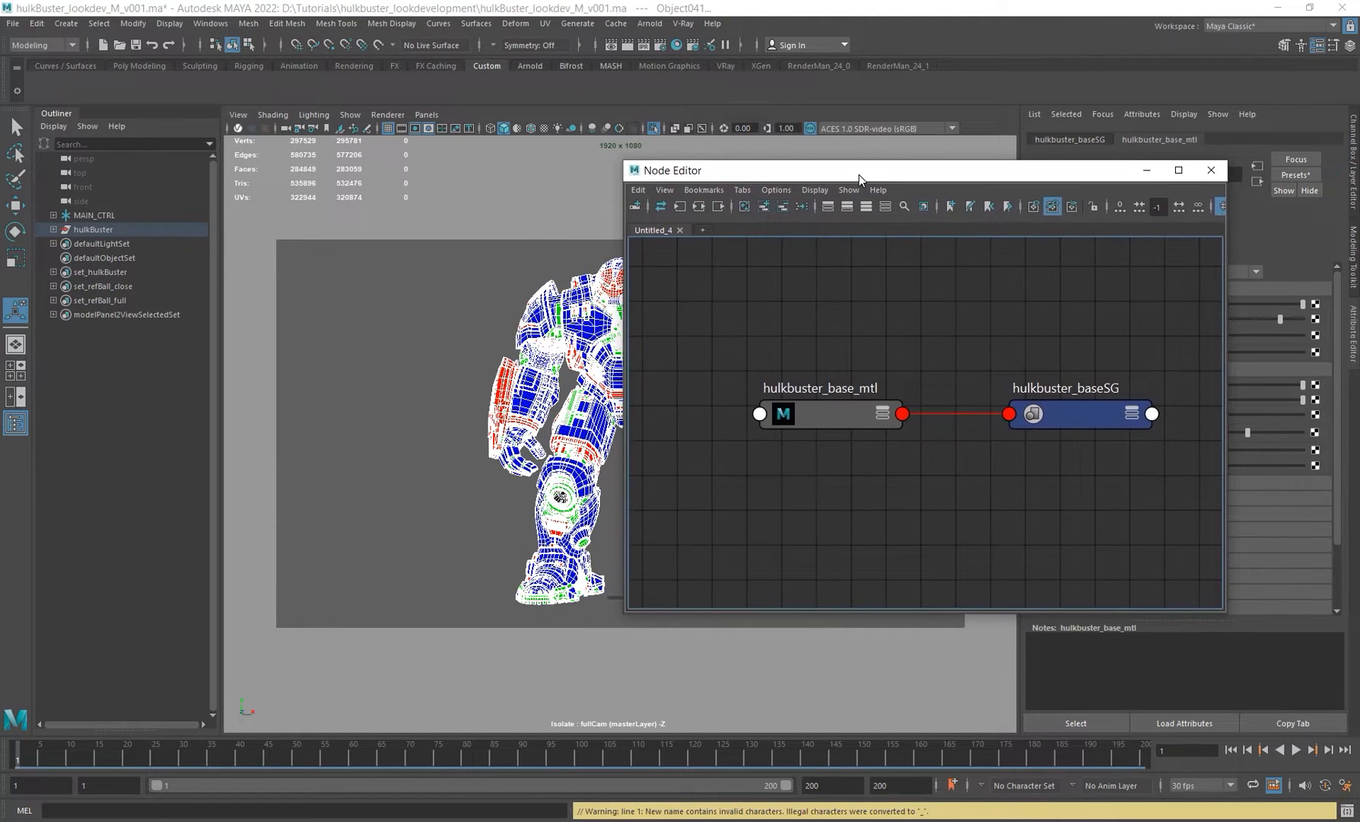
{"action": "left_click_drag", "start_coordinate": [617, 158], "coordinate": [785, 184]}
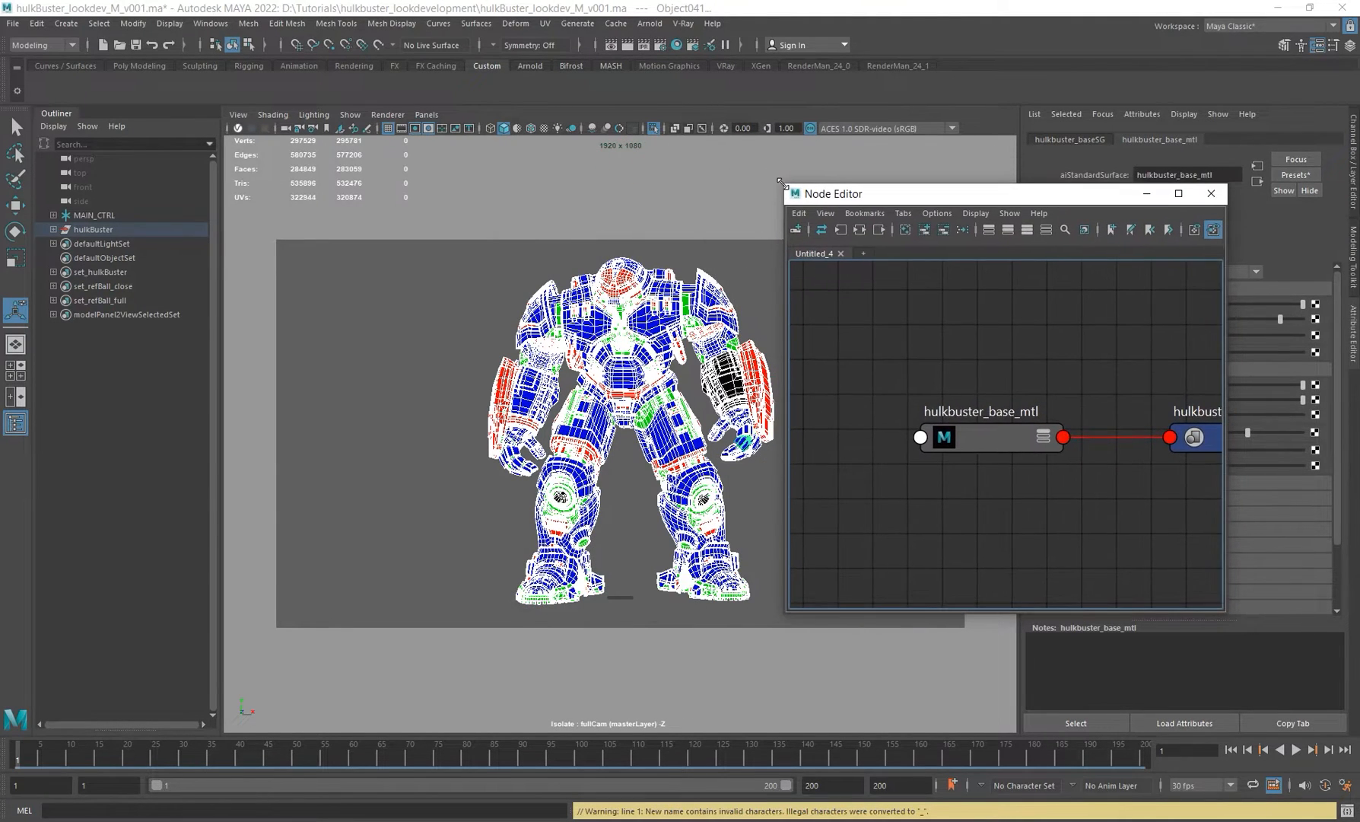
{"action": "middle_click_drag", "start_coordinate": [1084, 367], "coordinate": [995, 297], "text": "alt"}
{"action": "right_click_drag", "start_coordinate": [1014, 376], "coordinate": [1053, 442], "text": "alt"}
{"action": "middle_click_drag", "start_coordinate": [1053, 442], "coordinate": [1021, 469], "text": "alt"}
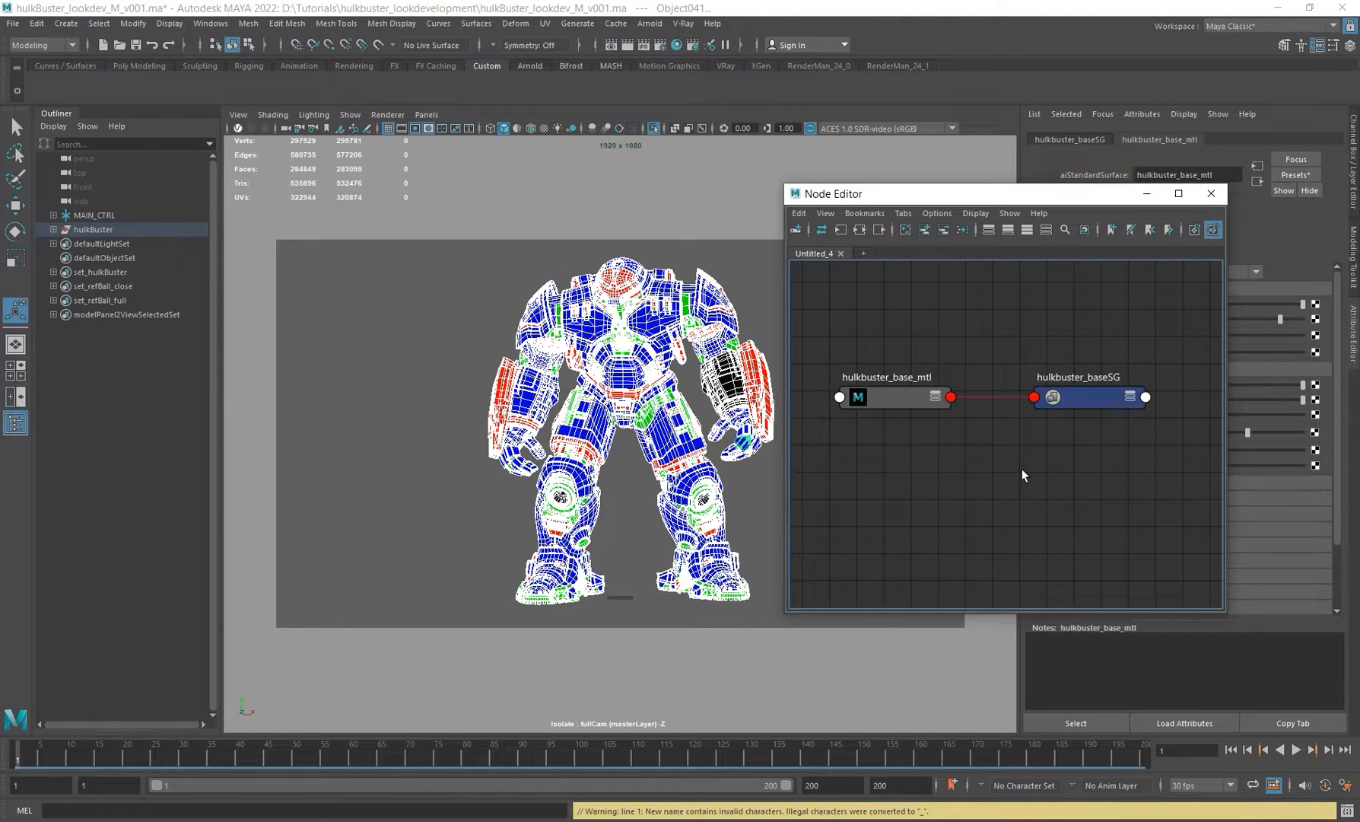
{"action": "middle_click_drag", "start_coordinate": [907, 465], "coordinate": [957, 459], "text": "alt"}
Step: Create an aiLayerRgba node in the Node Editor and place it to the left of the material
{"action": "left_click_drag", "start_coordinate": [964, 190], "coordinate": [347, 166]}
{"action": "right_click_drag", "start_coordinate": [343, 408], "coordinate": [295, 422], "text": "alt"}
{"action": "left_click", "coordinate": [345, 393]}
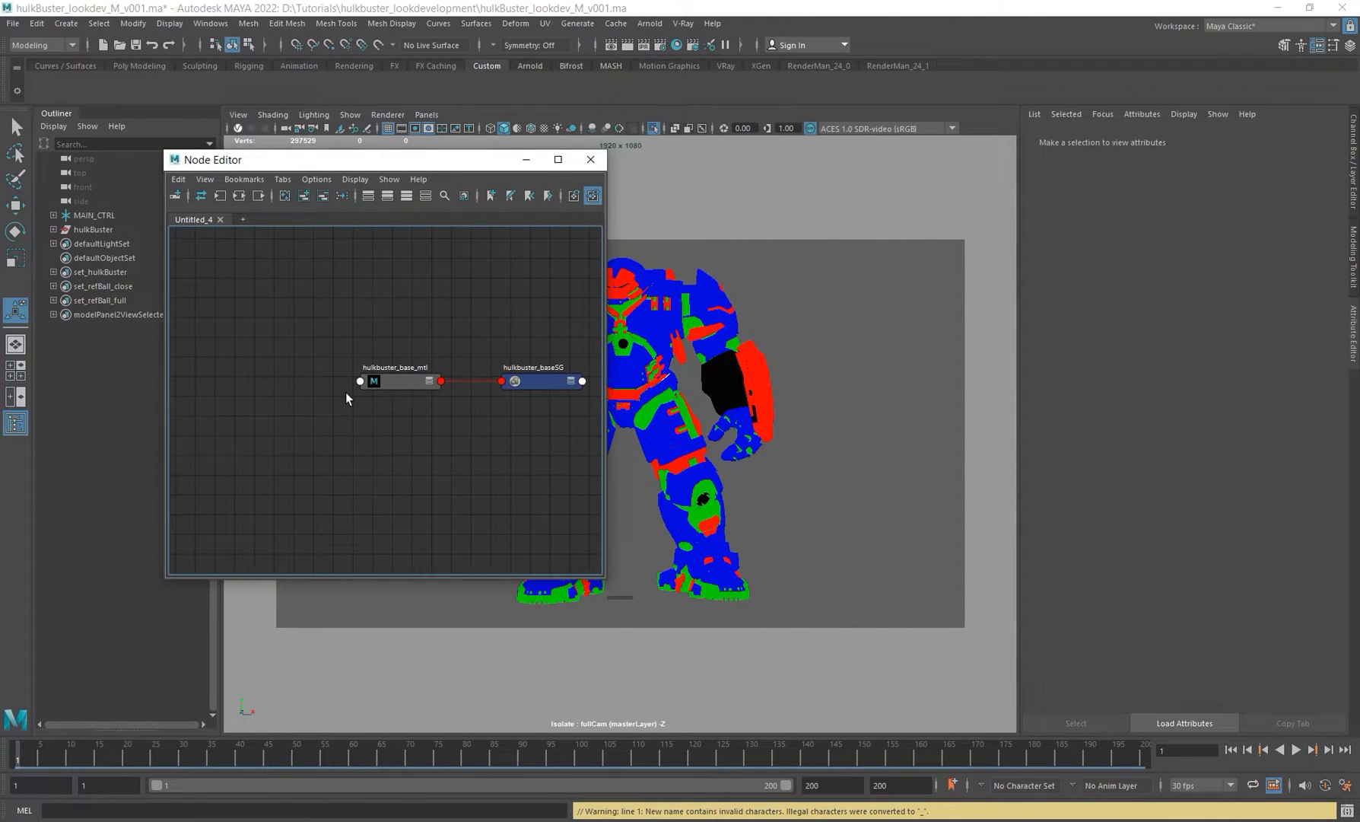
{"action": "key", "text": "Tab"}
{"action": "type", "text": "ailayer"}
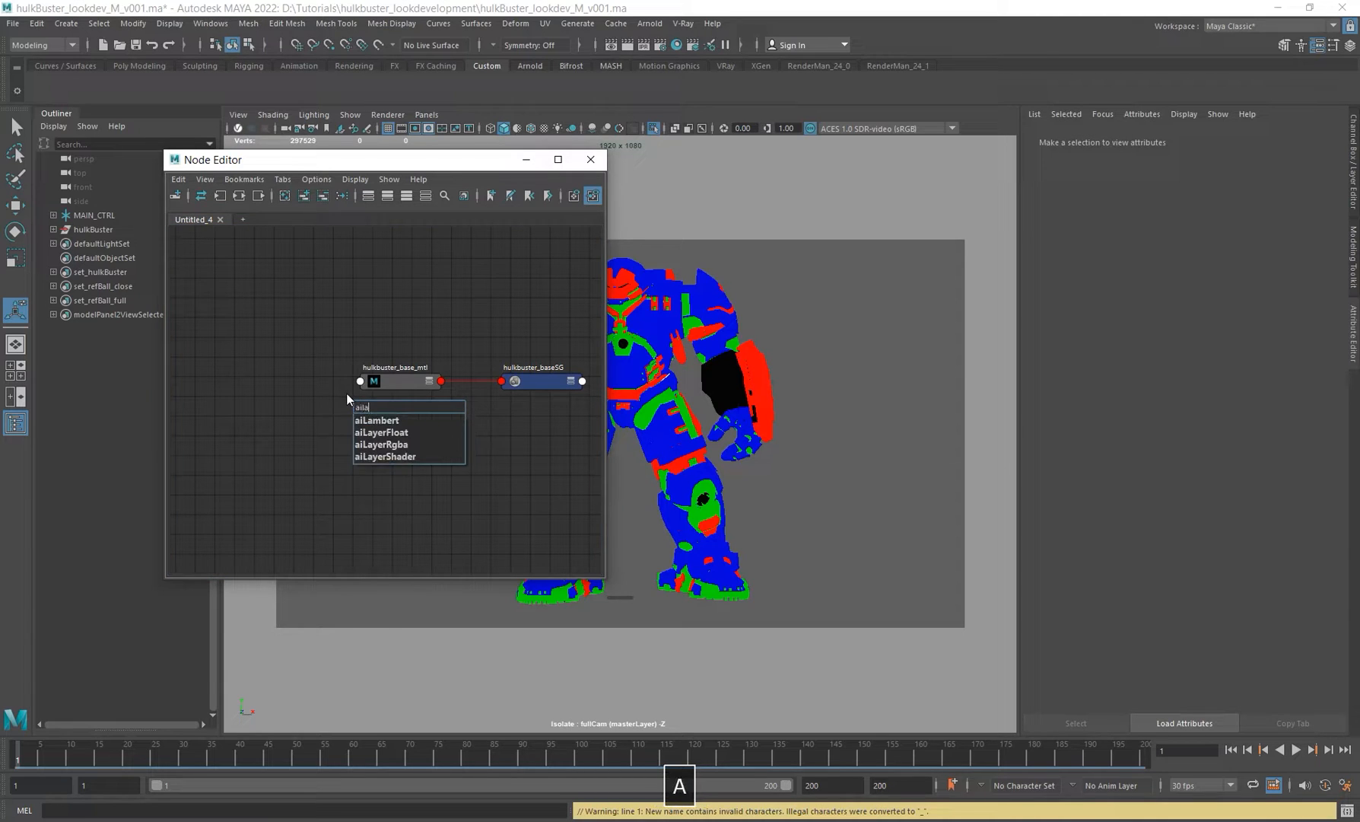
{"action": "key", "text": "Down"}
{"action": "key", "text": "Down"}
{"action": "key", "text": "Return"}
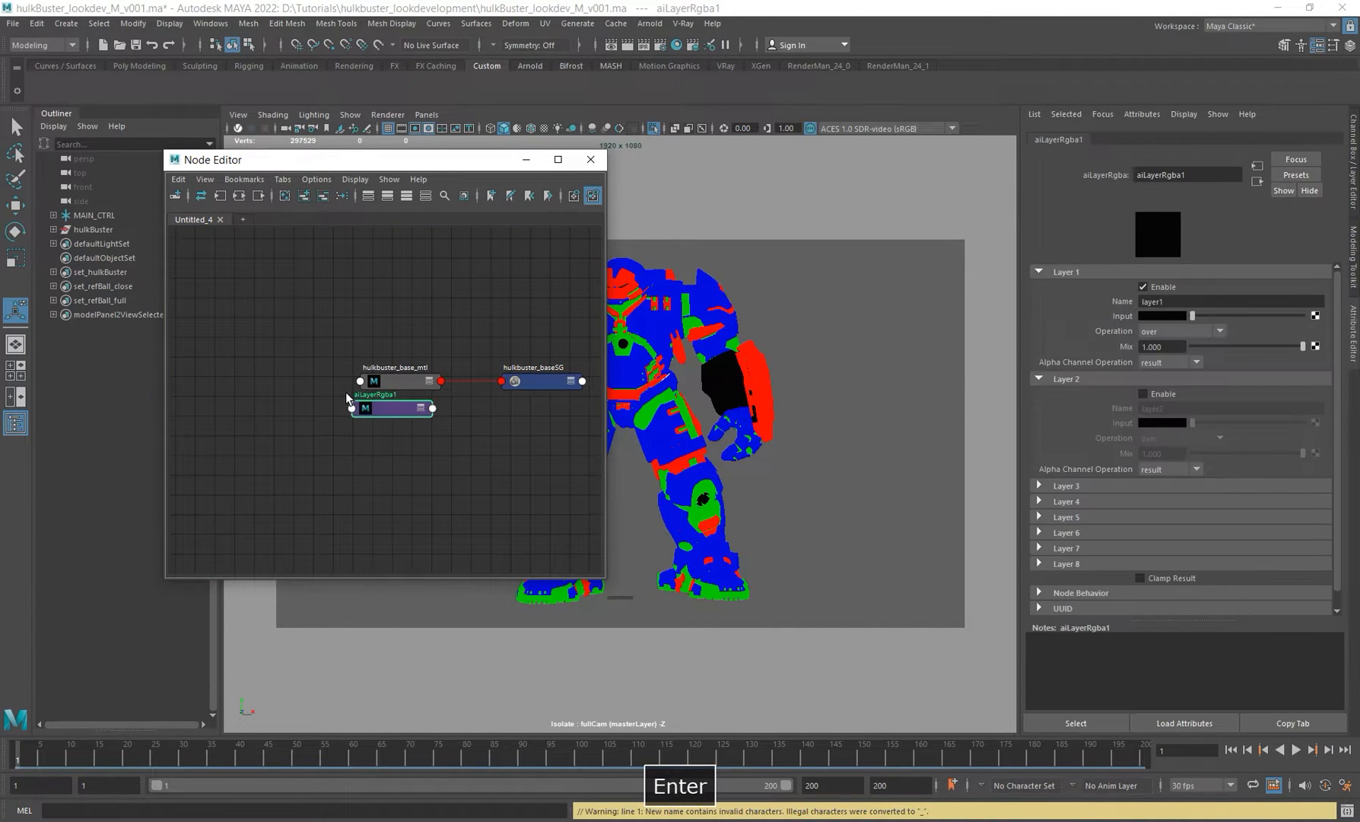
{"action": "left_click_drag", "start_coordinate": [381, 407], "coordinate": [272, 404]}
{"action": "middle_click_drag", "start_coordinate": [371, 434], "coordinate": [383, 429], "text": "alt"}
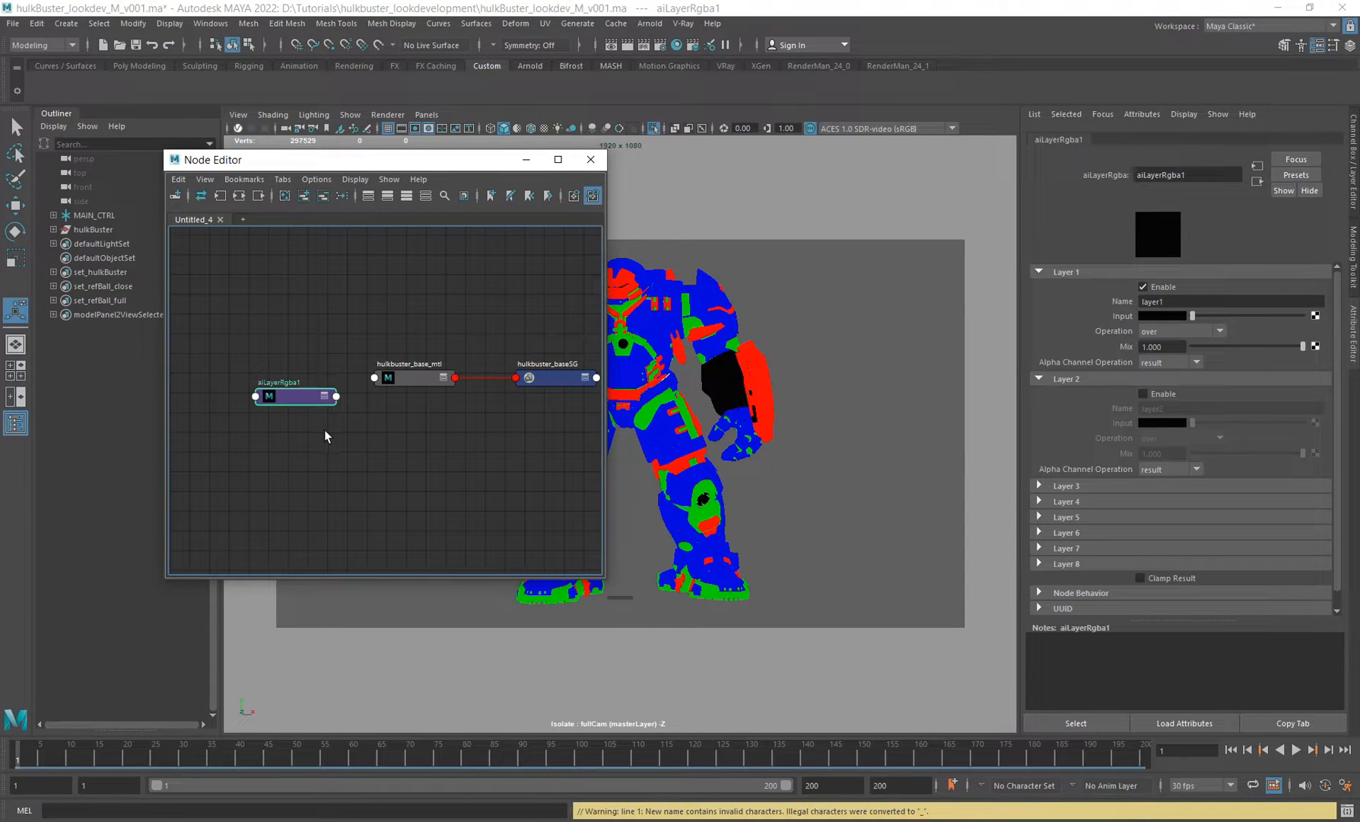
{"action": "left_click", "coordinate": [324, 448]}
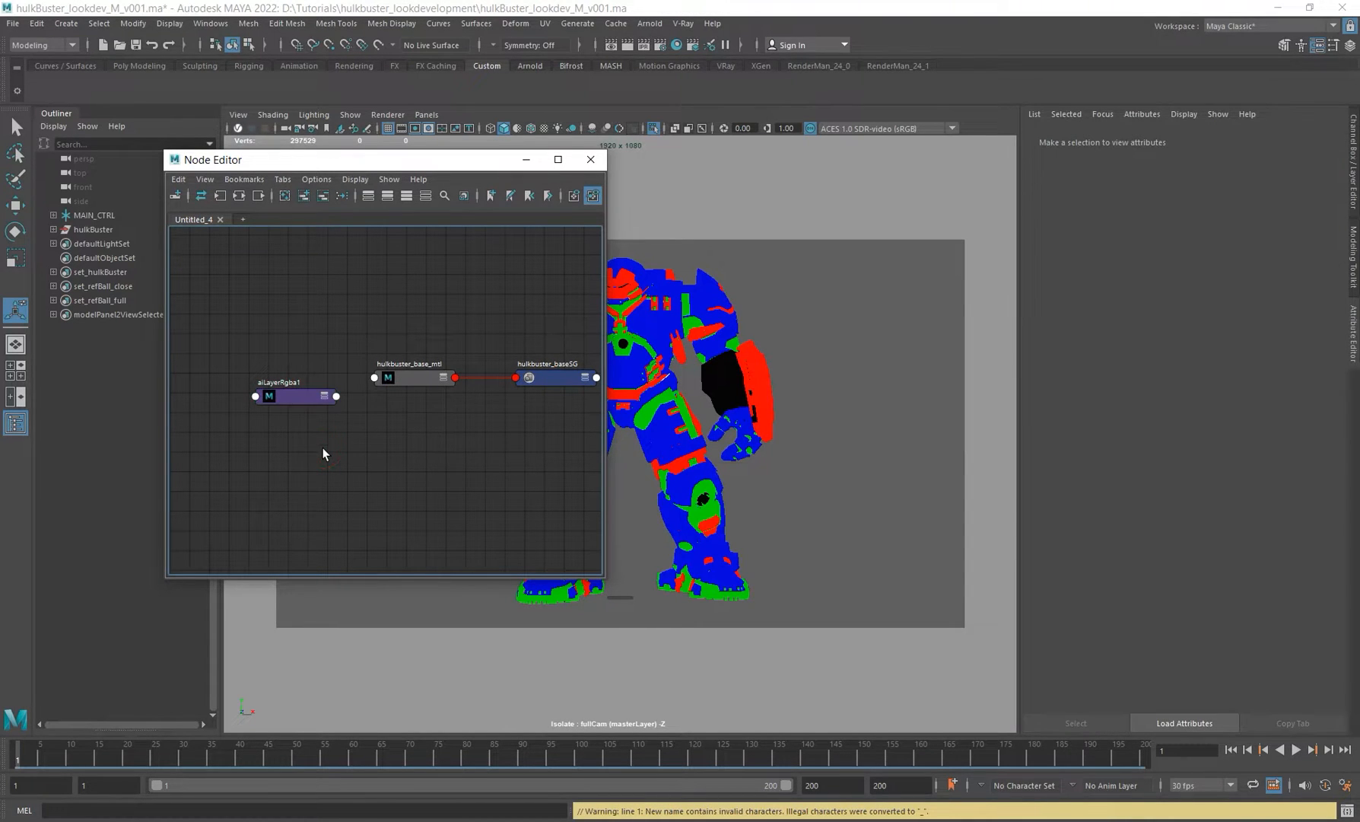
Step: Create an aiLayerFloat node below the aiLayerRgba node
{"action": "key", "text": "Tab"}
{"action": "type", "text": "ailay"}
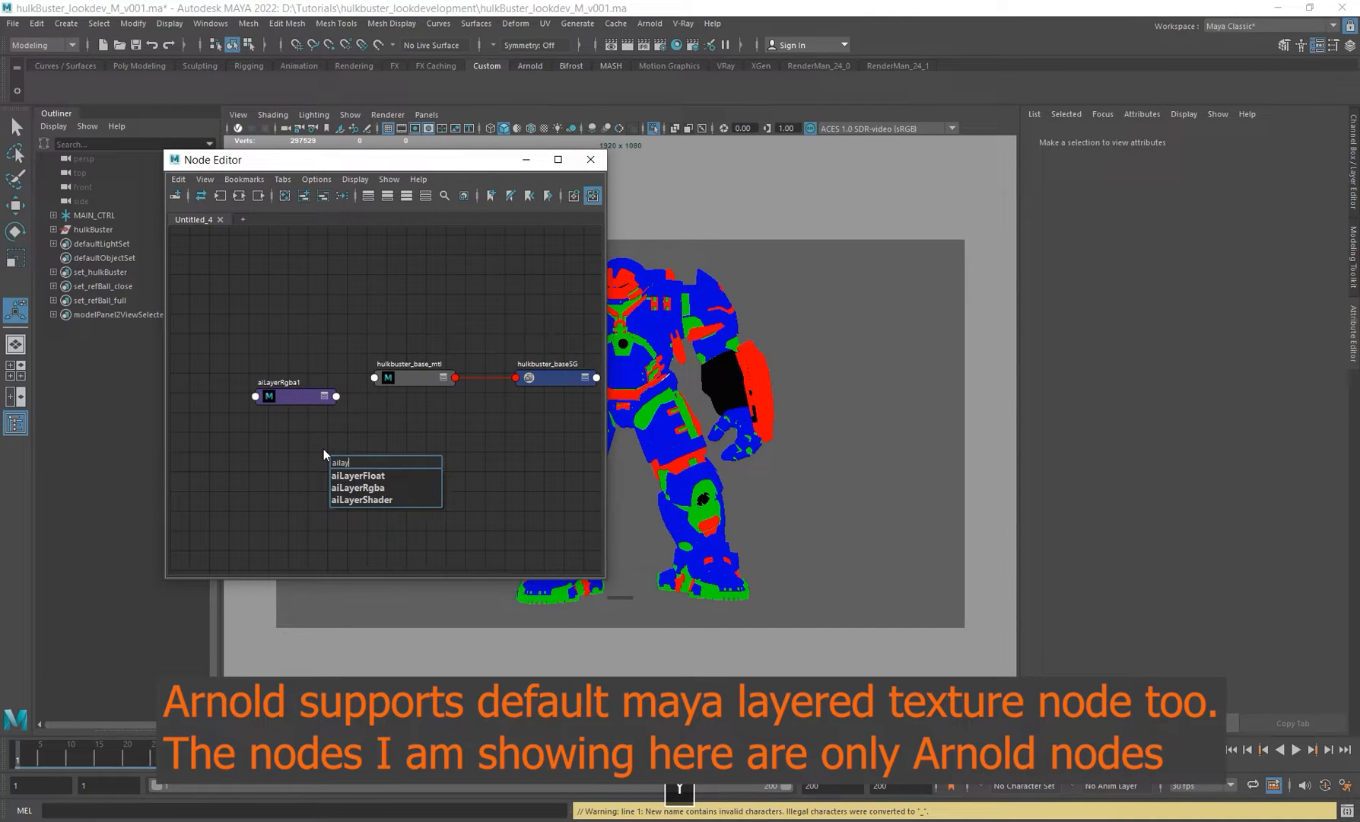
{"action": "key", "text": "Down"}
{"action": "key", "text": "Return"}
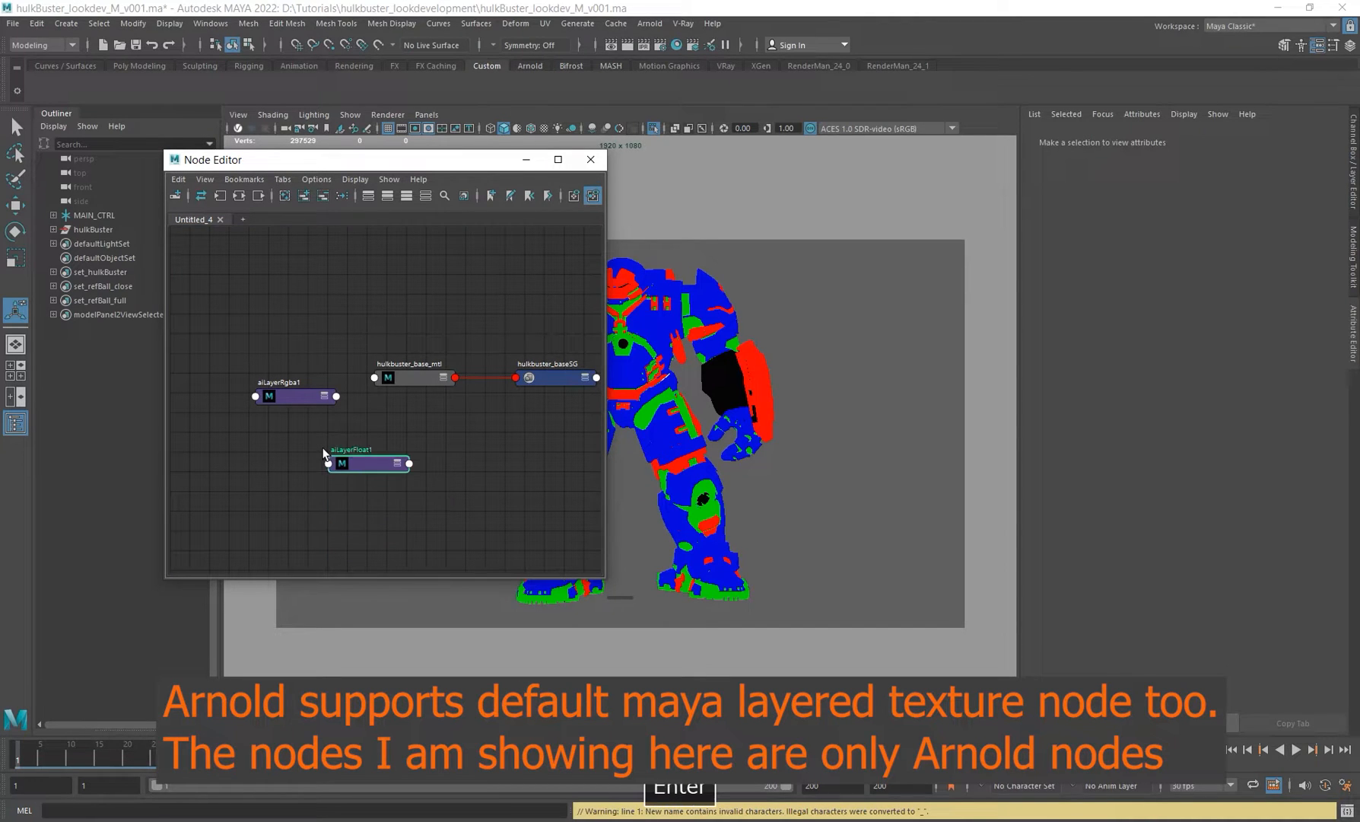
{"action": "left_click_drag", "start_coordinate": [340, 462], "coordinate": [285, 458]}
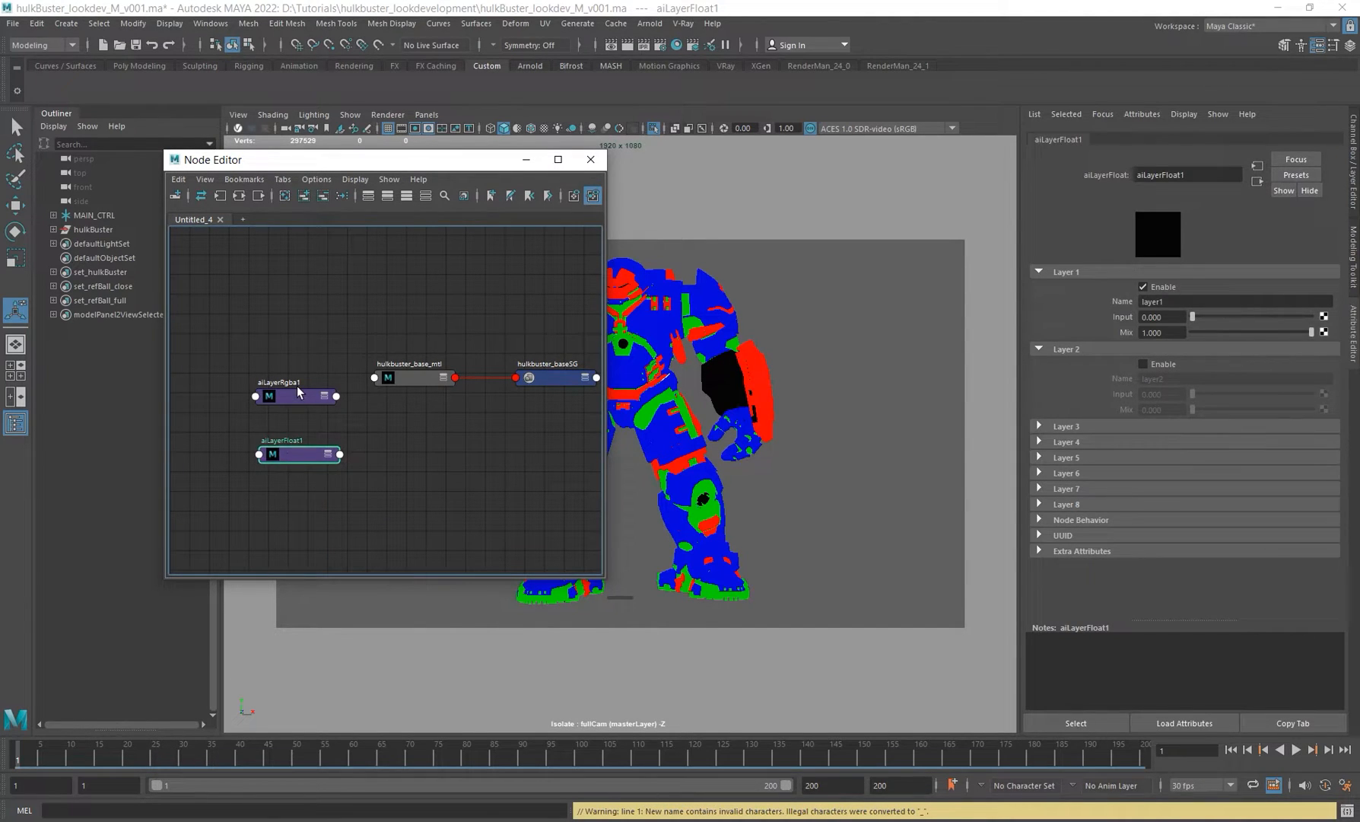
Step: Compare the Layer 1 attributes of the aiLayerRgba and aiLayerFloat nodes, including the input colour picker
{"action": "left_click", "coordinate": [293, 396]}
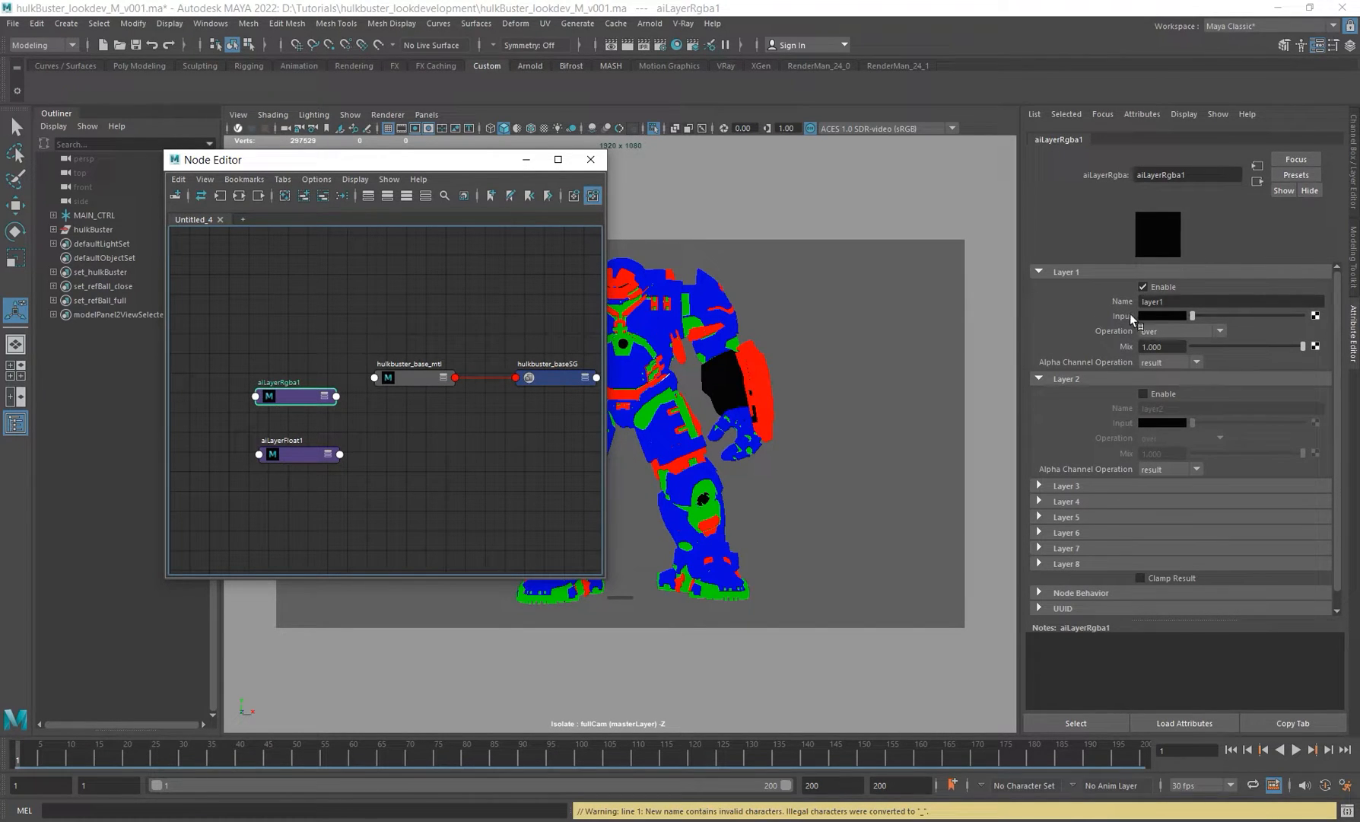
{"action": "left_click_drag", "start_coordinate": [292, 399], "coordinate": [293, 387]}
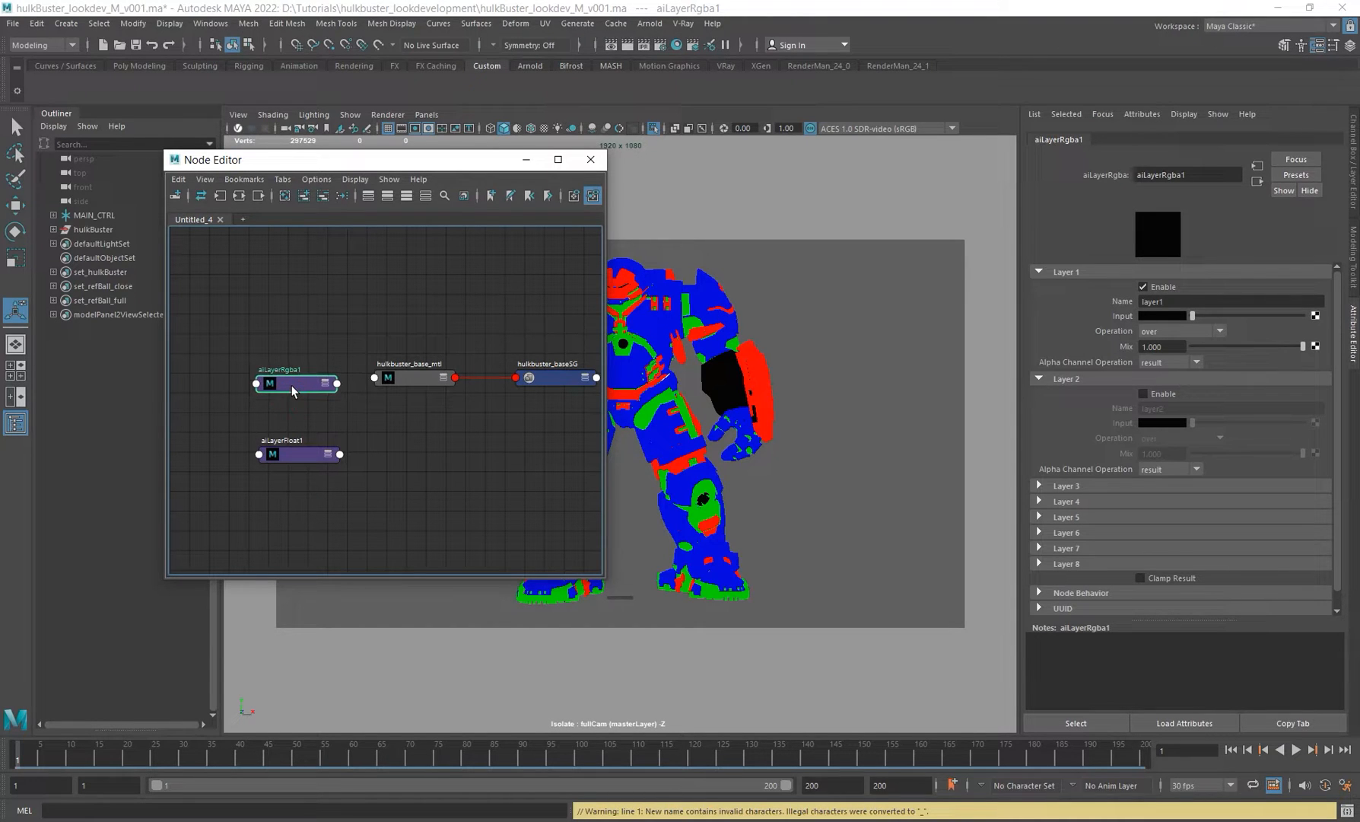
{"action": "left_click", "coordinate": [1166, 314]}
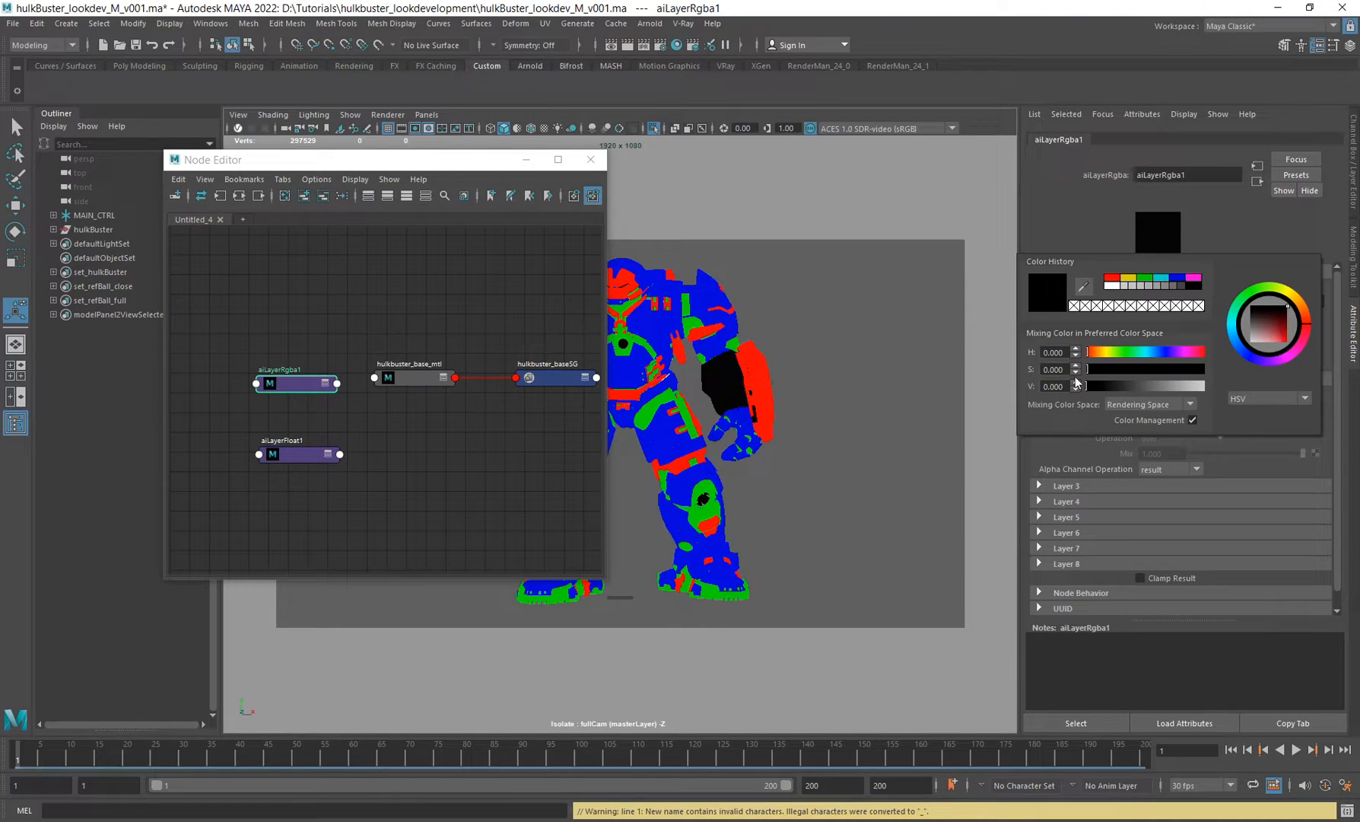
{"action": "left_click", "coordinate": [297, 454]}
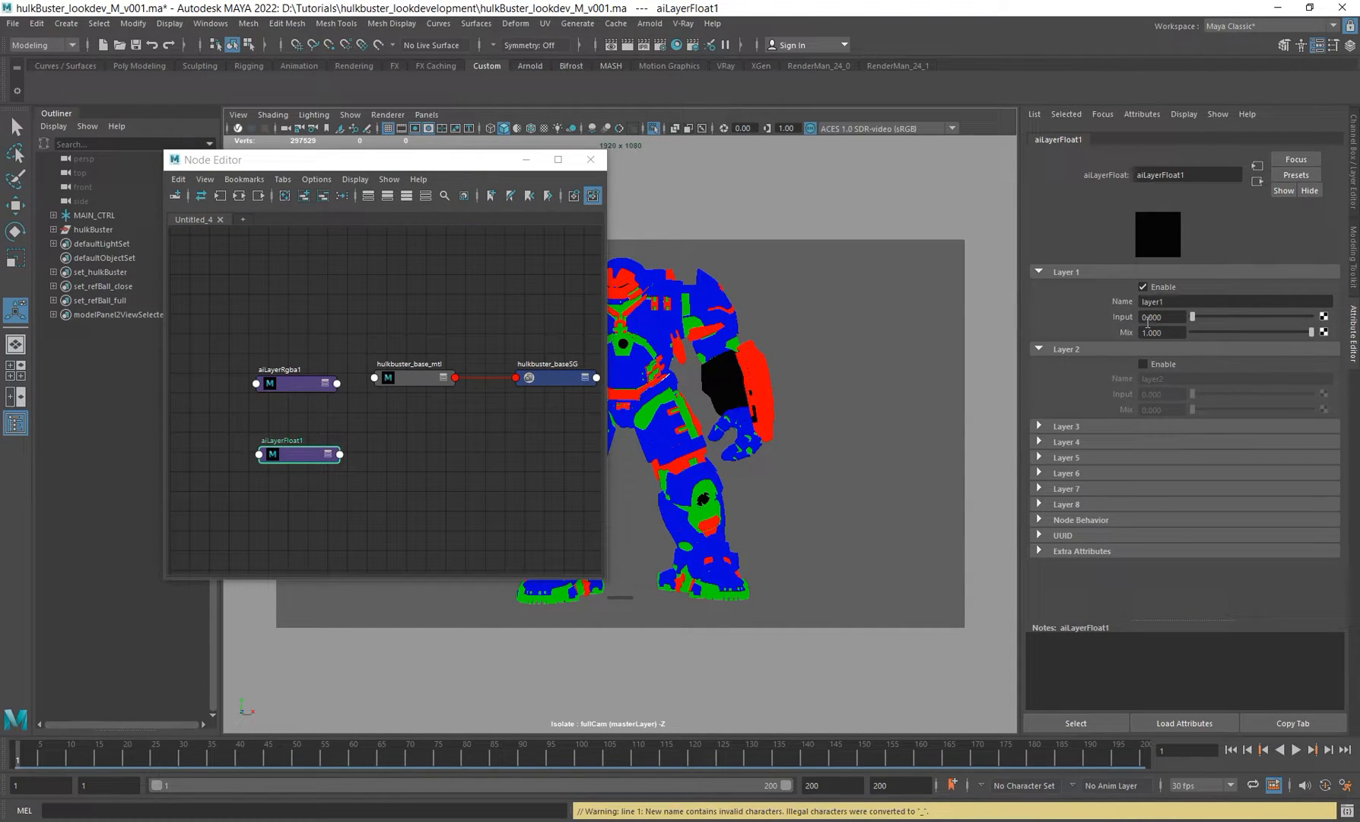
{"action": "left_click", "coordinate": [400, 380]}
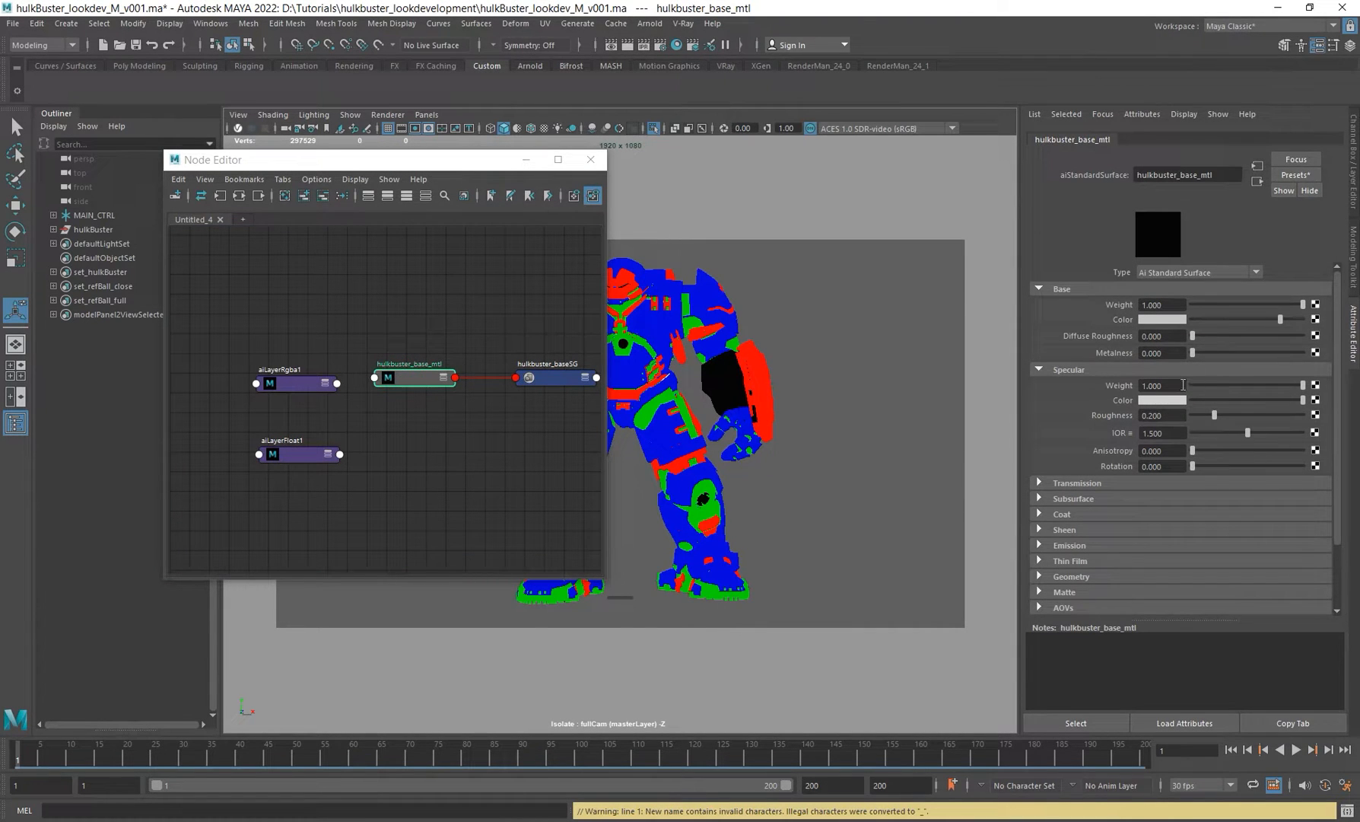
{"action": "left_click", "coordinate": [299, 457]}
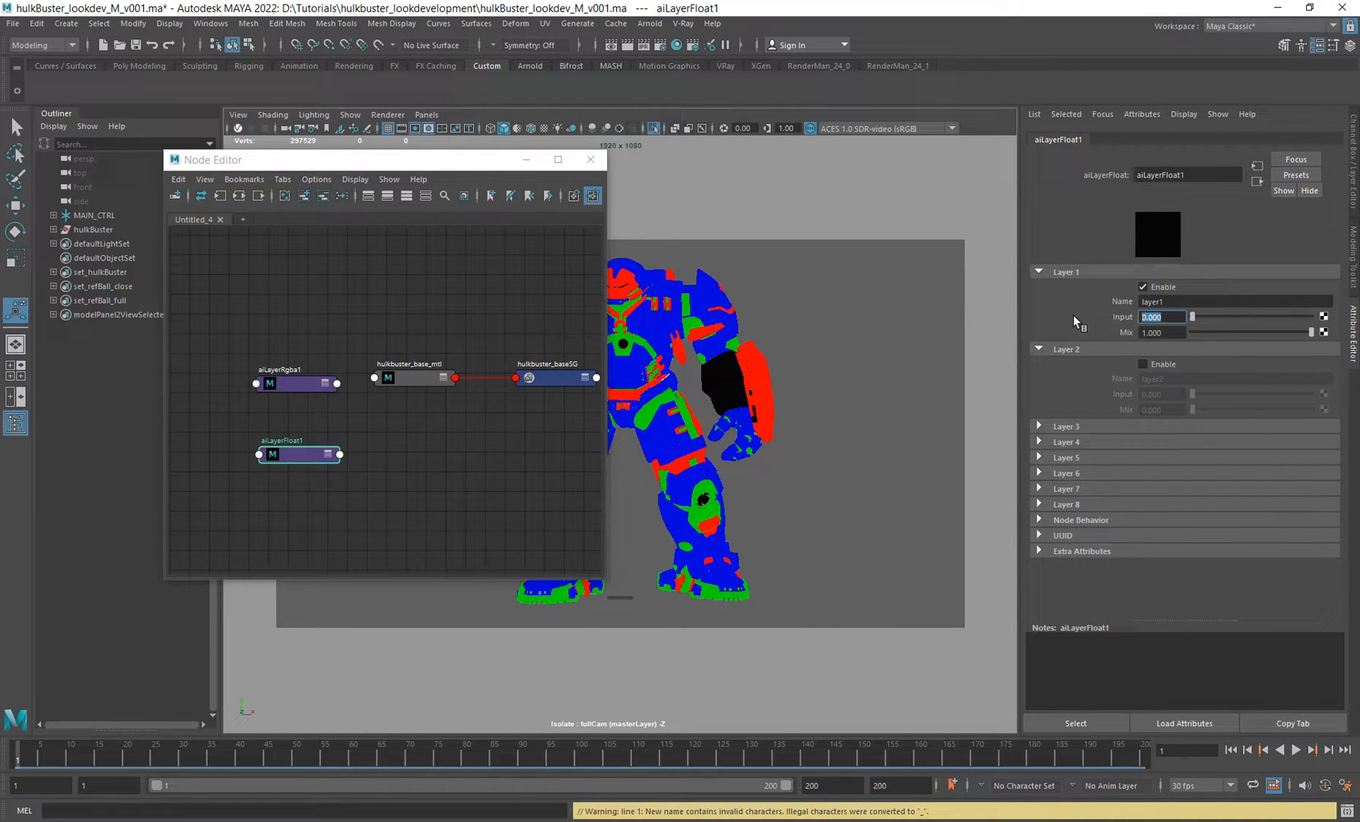
Step: Expand the material node to show its output ports and inspect the aiLayerFloat node's output connection options
{"action": "left_click", "coordinate": [444, 379]}
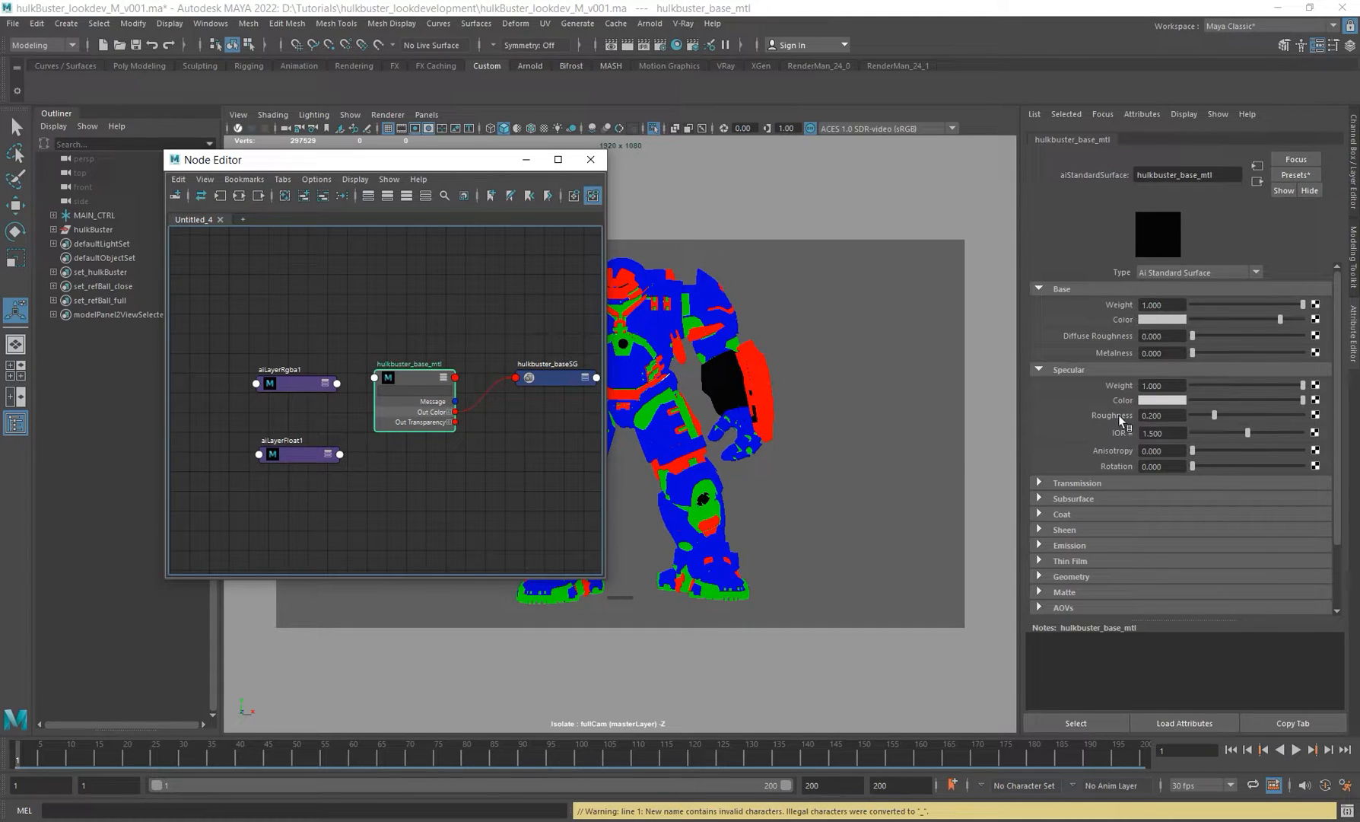
{"action": "left_click", "coordinate": [339, 454]}
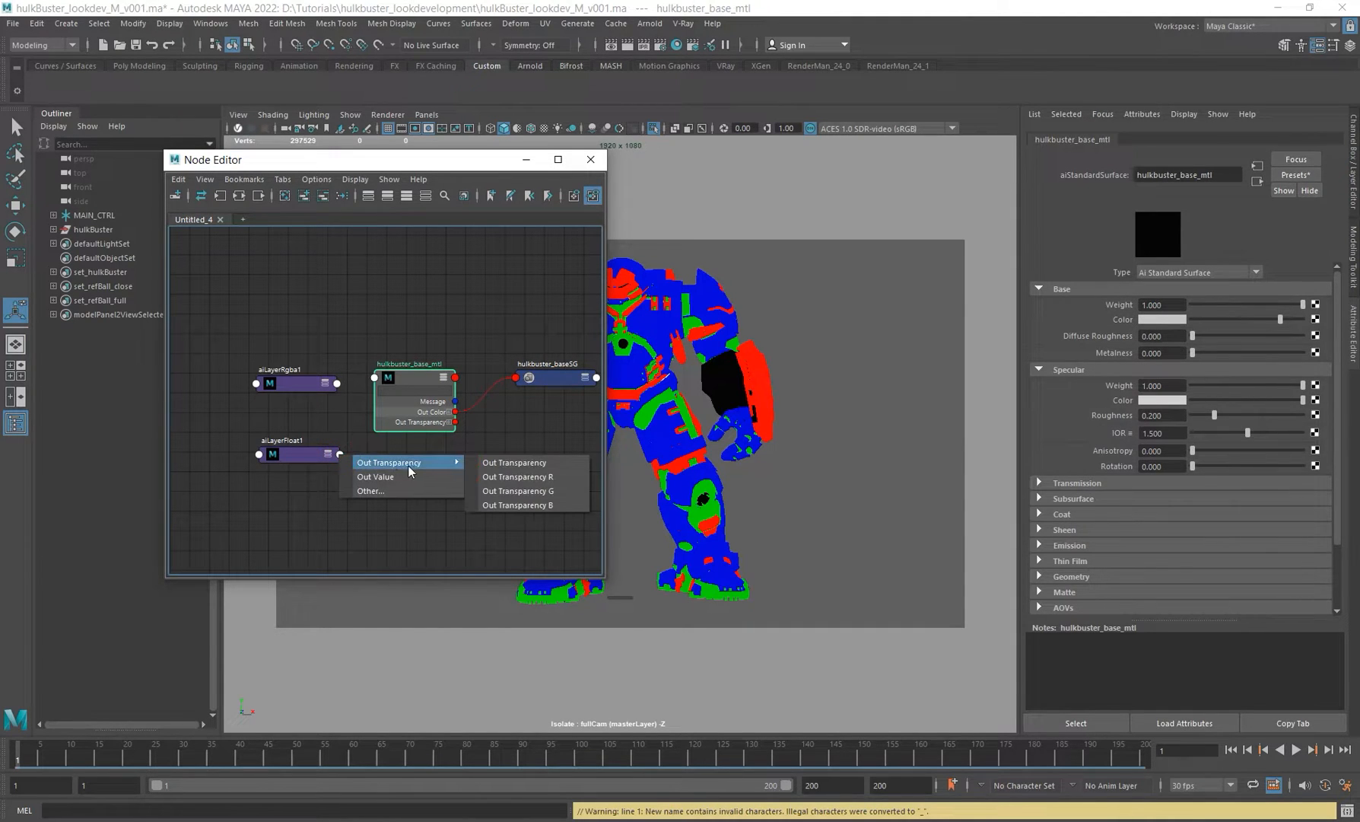
{"action": "left_click", "coordinate": [280, 459]}
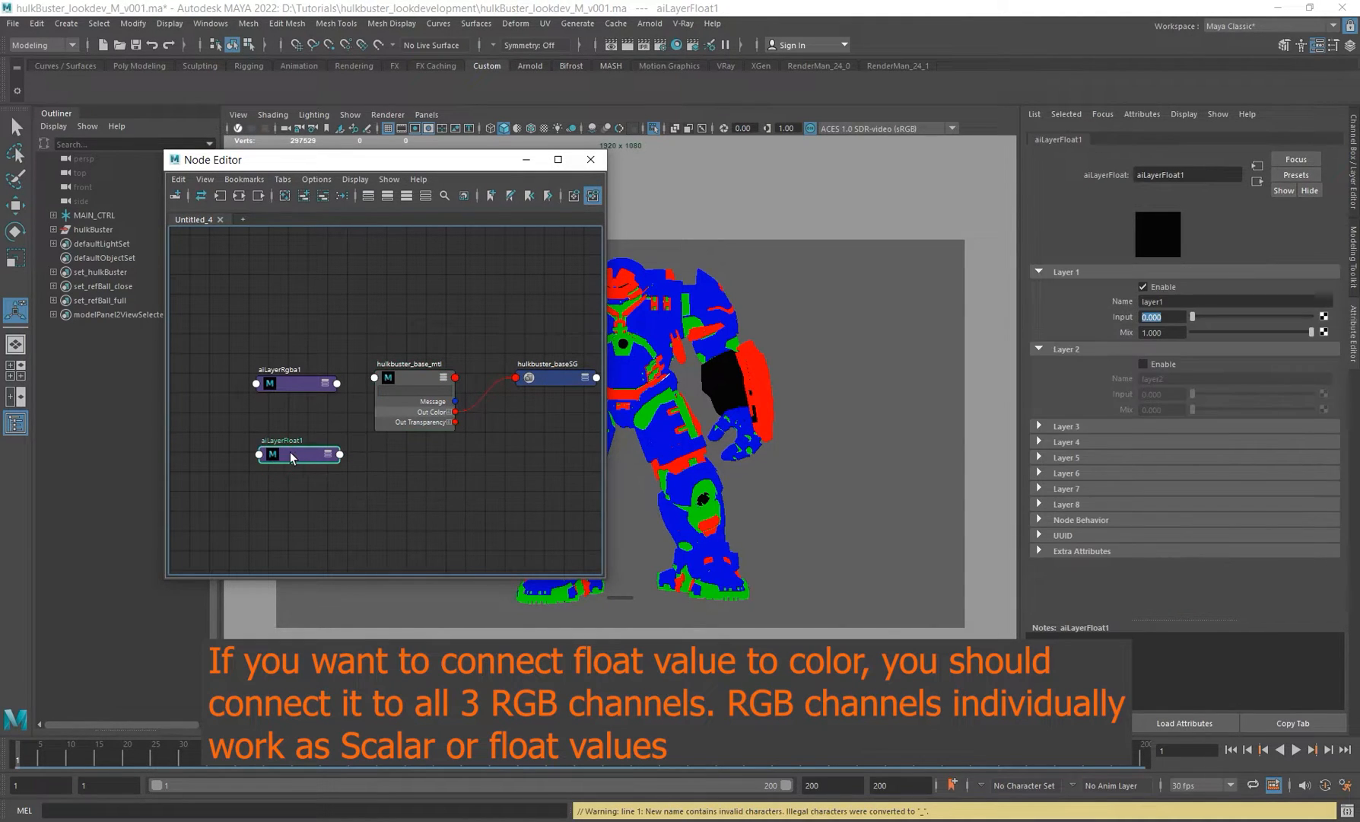
{"action": "left_click_drag", "start_coordinate": [290, 452], "coordinate": [278, 459]}
Step: Examine the blend operations available for Layer 1 of the aiLayerRgba node
{"action": "left_click", "coordinate": [294, 385]}
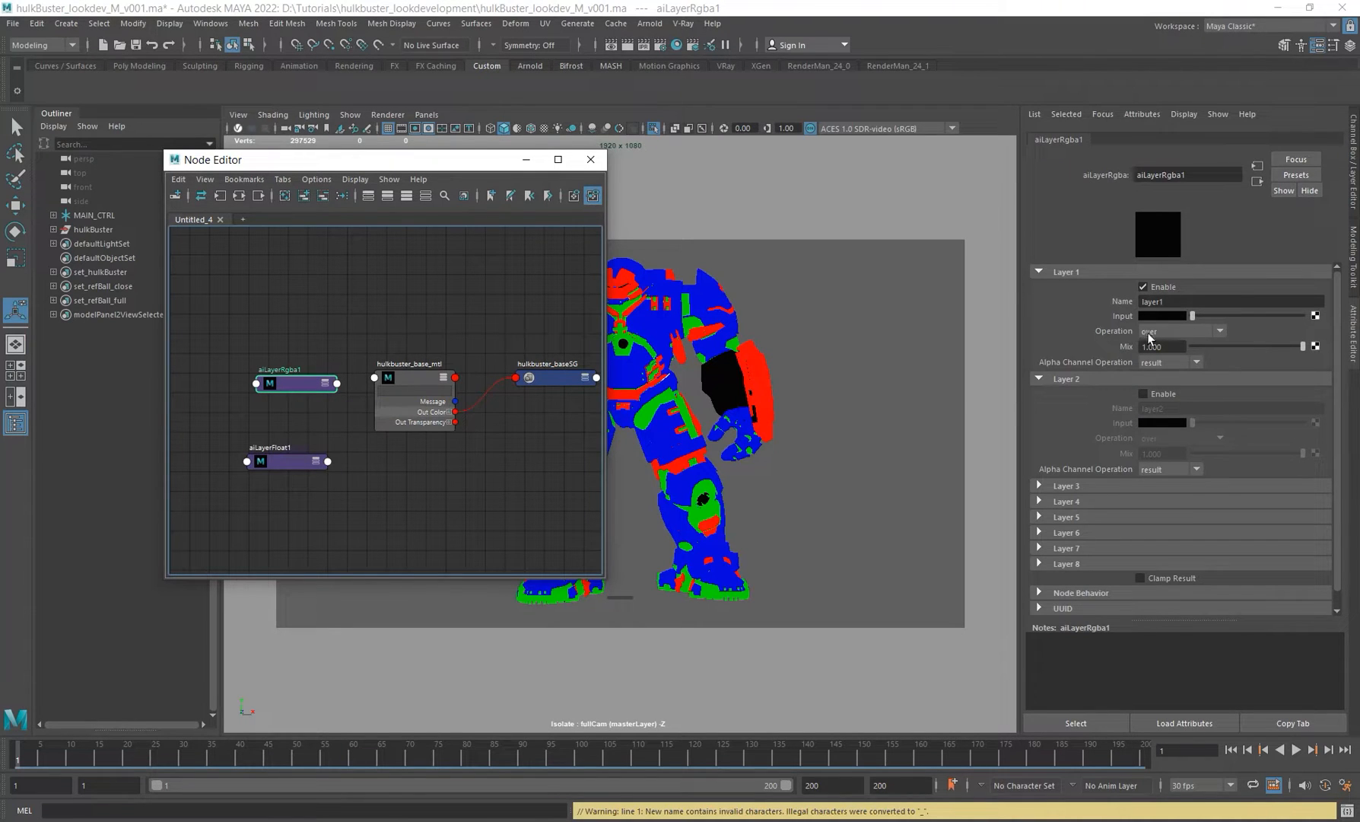
{"action": "left_click", "coordinate": [293, 462]}
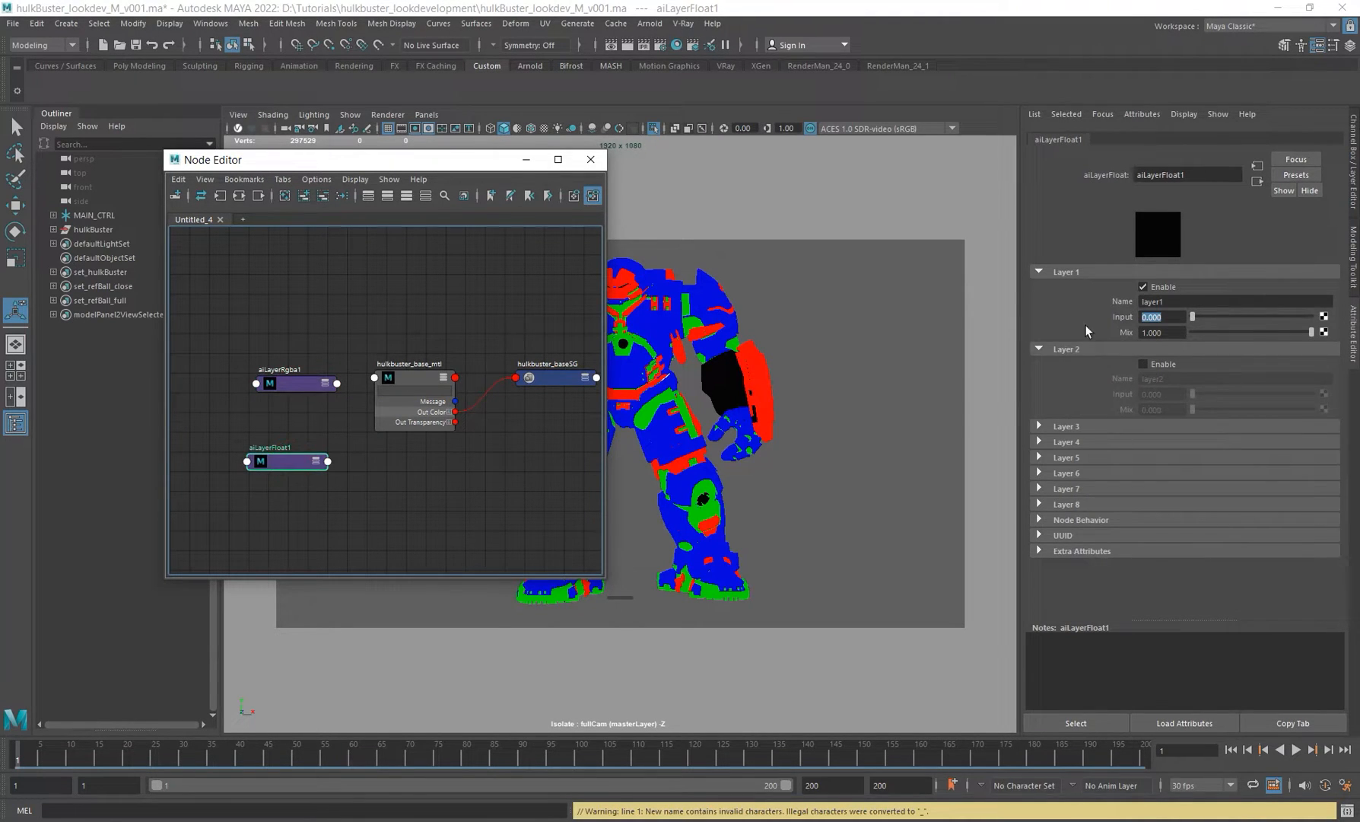
{"action": "left_click", "coordinate": [299, 385]}
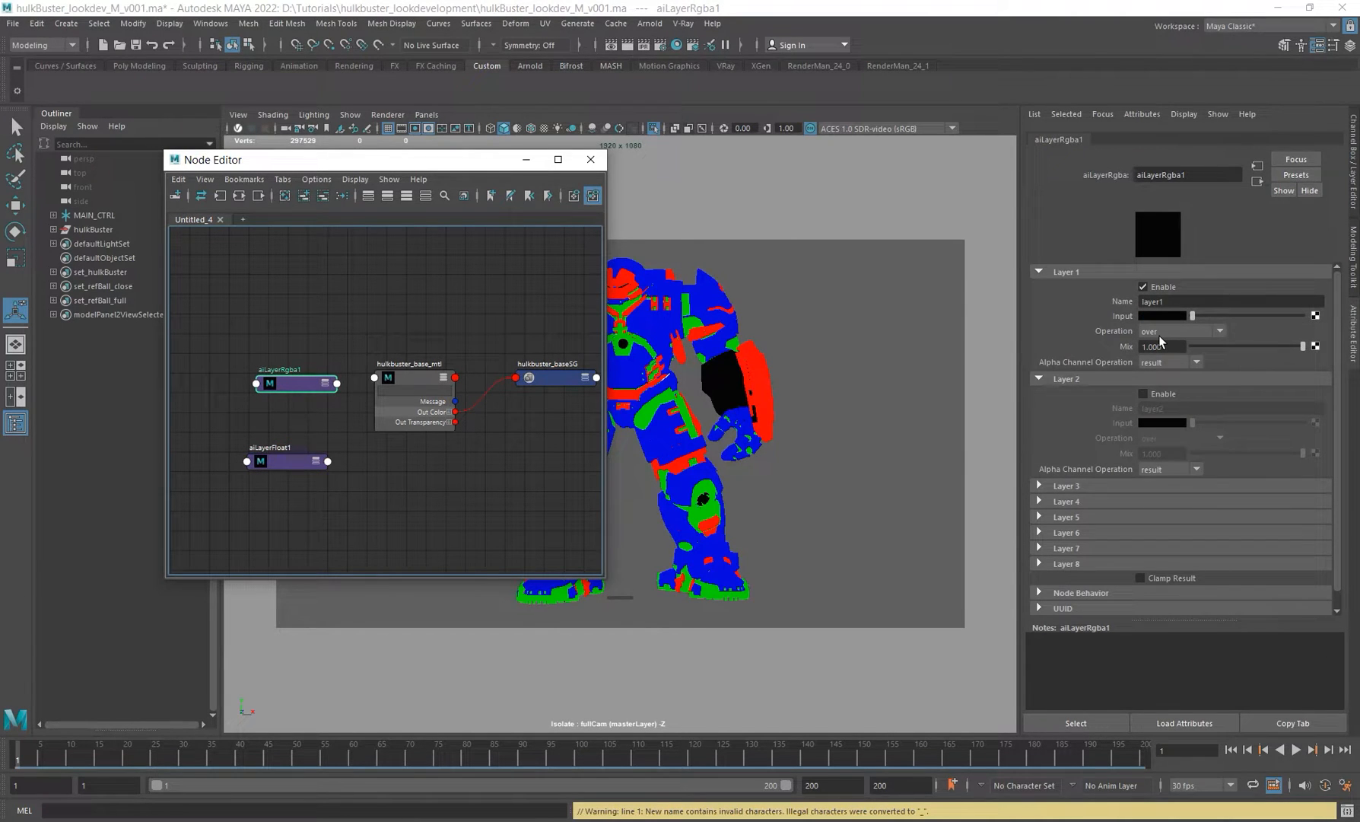
{"action": "left_click", "coordinate": [1195, 330]}
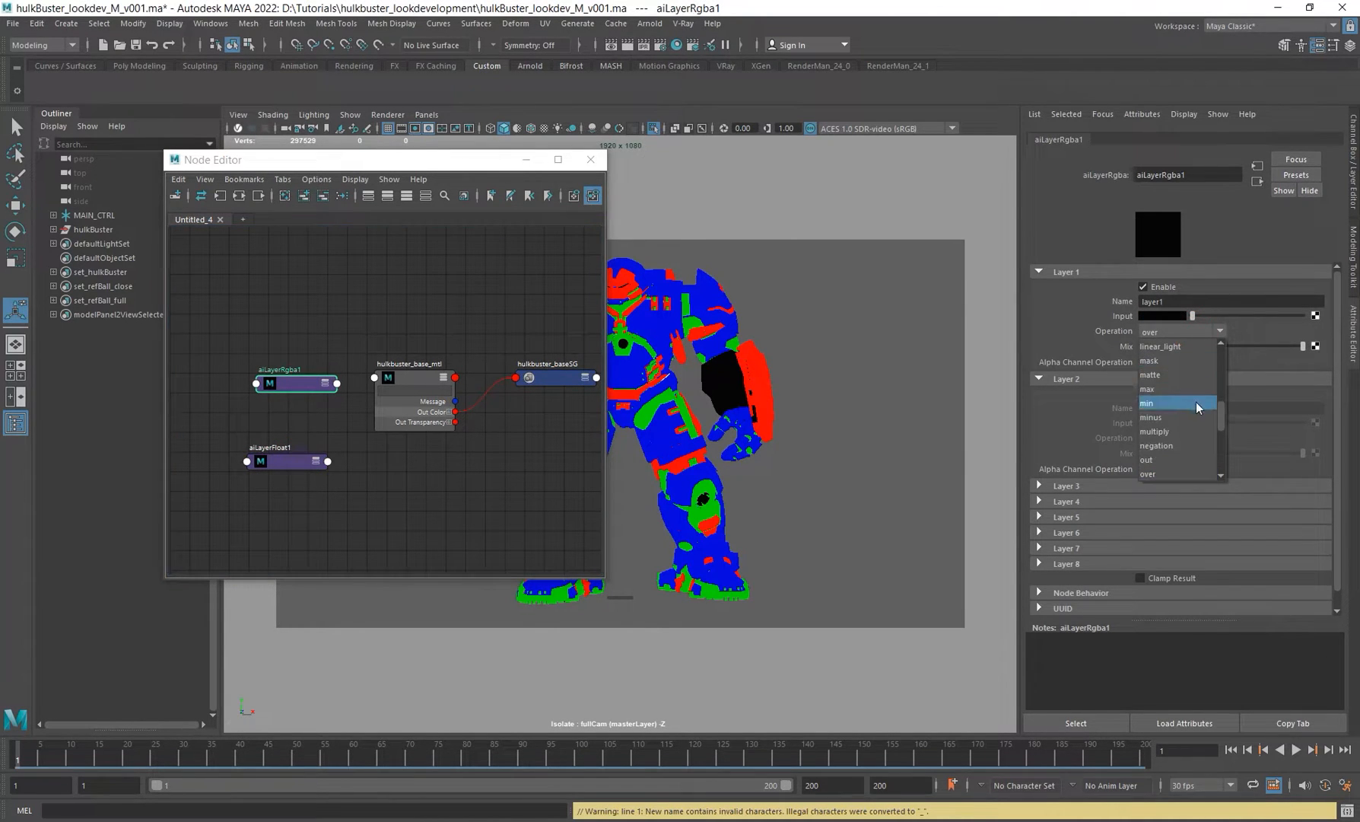
{"action": "scroll", "coordinate": [1195, 402], "scroll_direction": "up", "scroll_amount": 5}
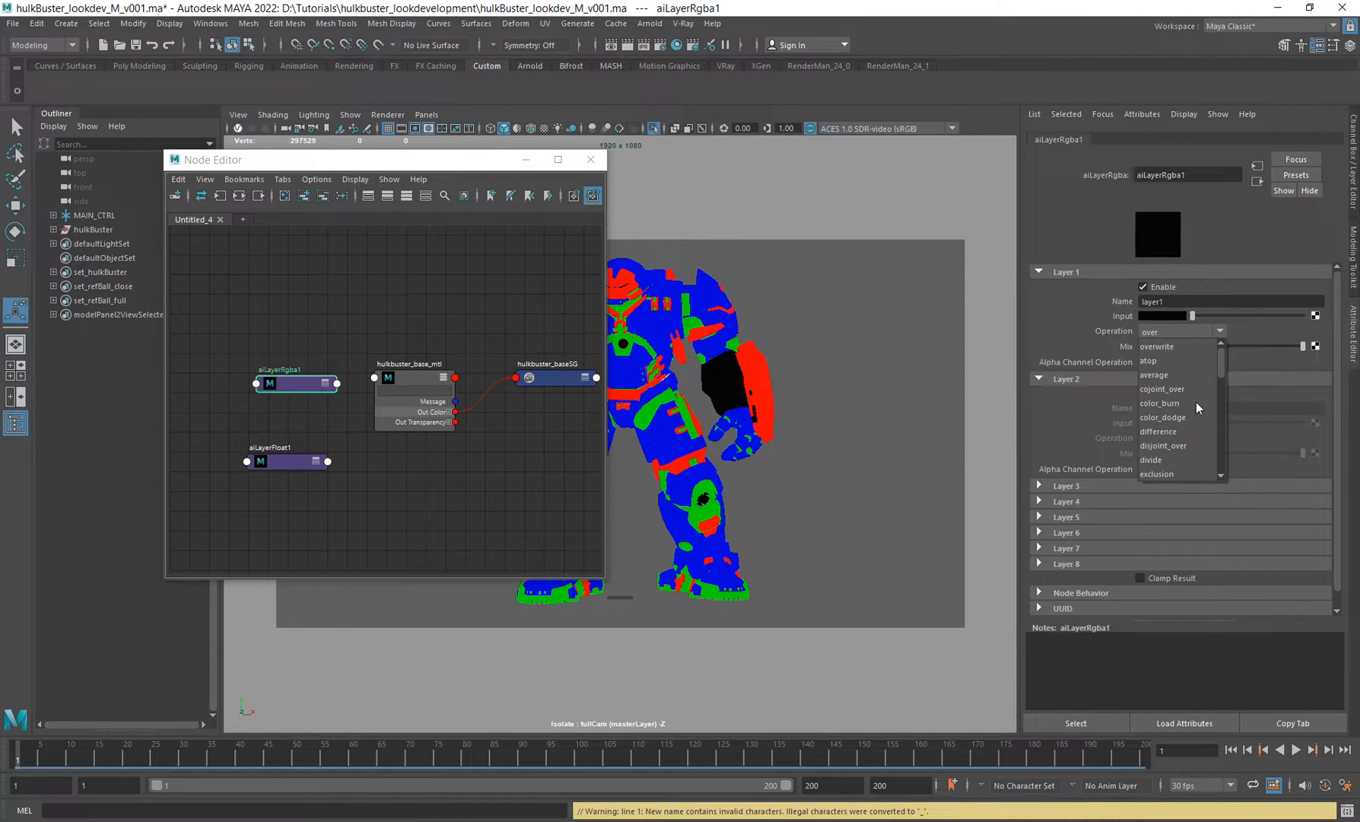
{"action": "scroll", "coordinate": [1196, 402], "scroll_direction": "down", "scroll_amount": 3}
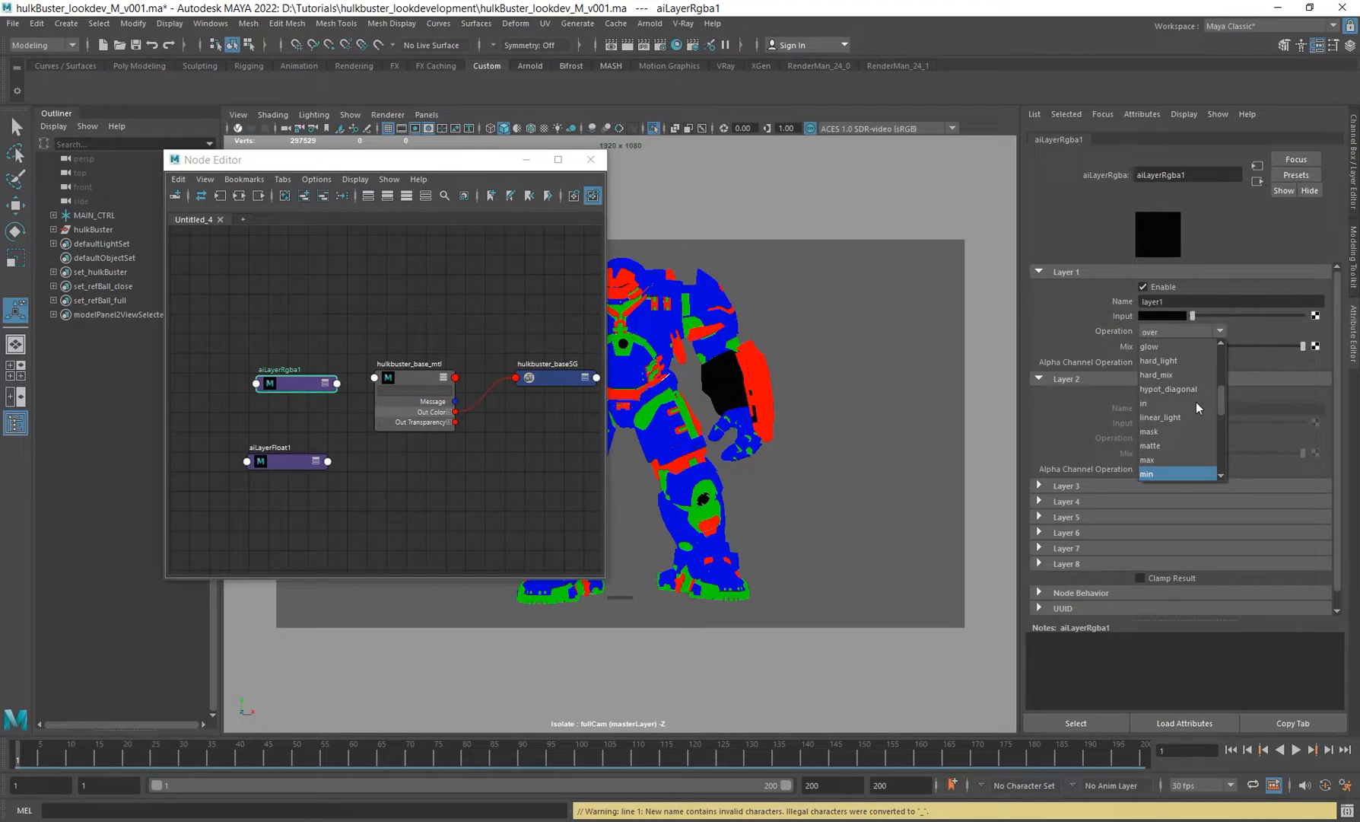
{"action": "left_click", "coordinate": [323, 495]}
{"action": "left_click", "coordinate": [296, 462]}
{"action": "left_click", "coordinate": [295, 384]}
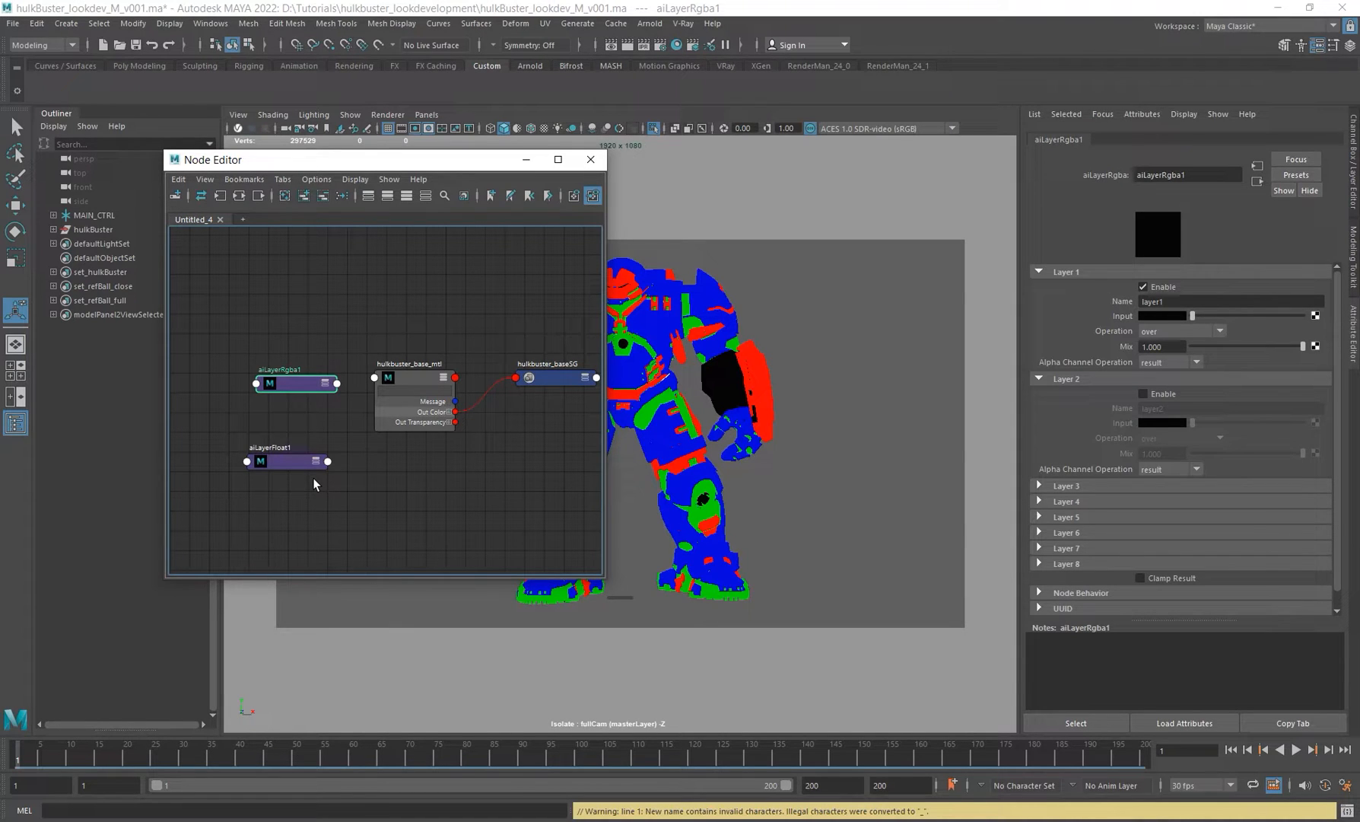
Step: Reposition the aiLayerRgba node and delete the aiLayerFloat node
{"action": "left_click_drag", "start_coordinate": [295, 385], "coordinate": [271, 374]}
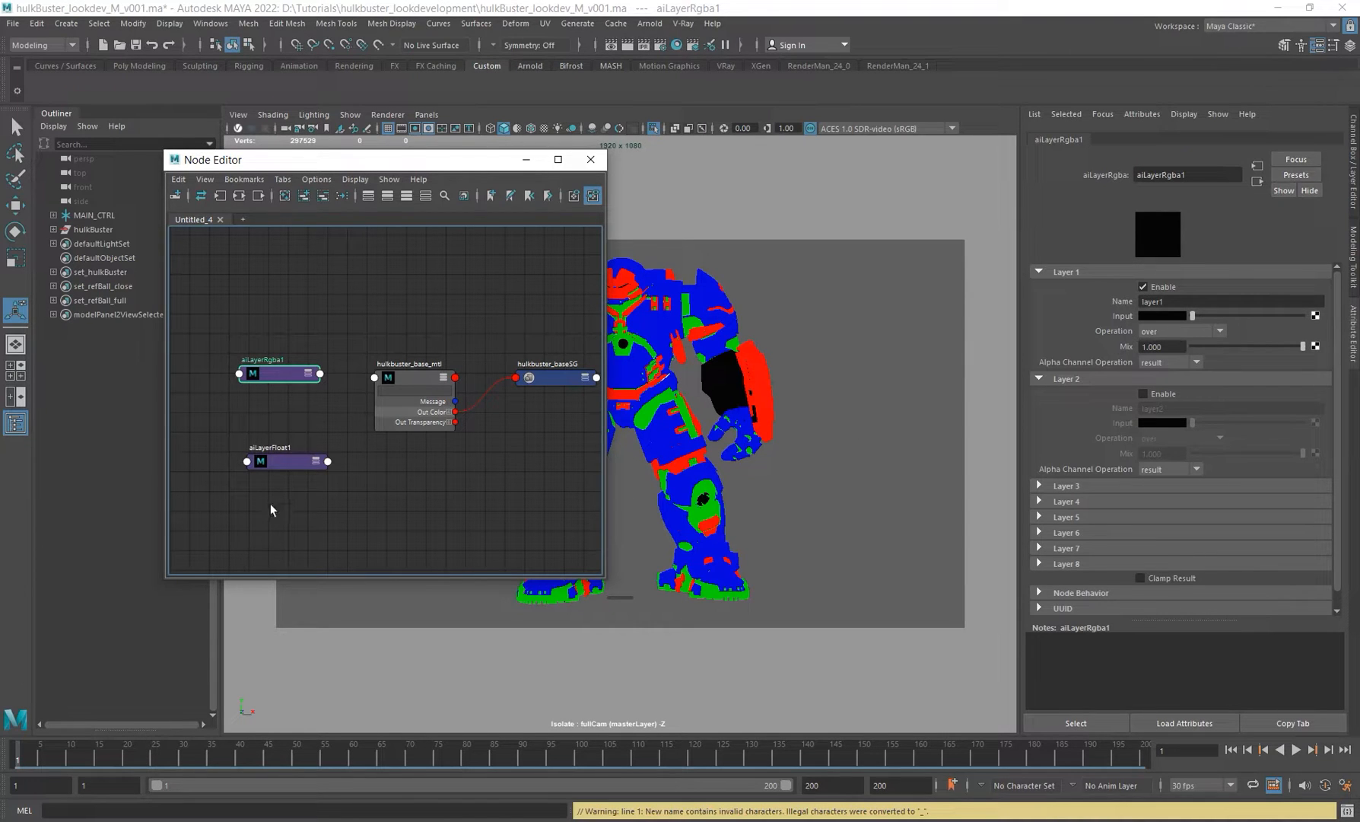
{"action": "left_click", "coordinate": [293, 462]}
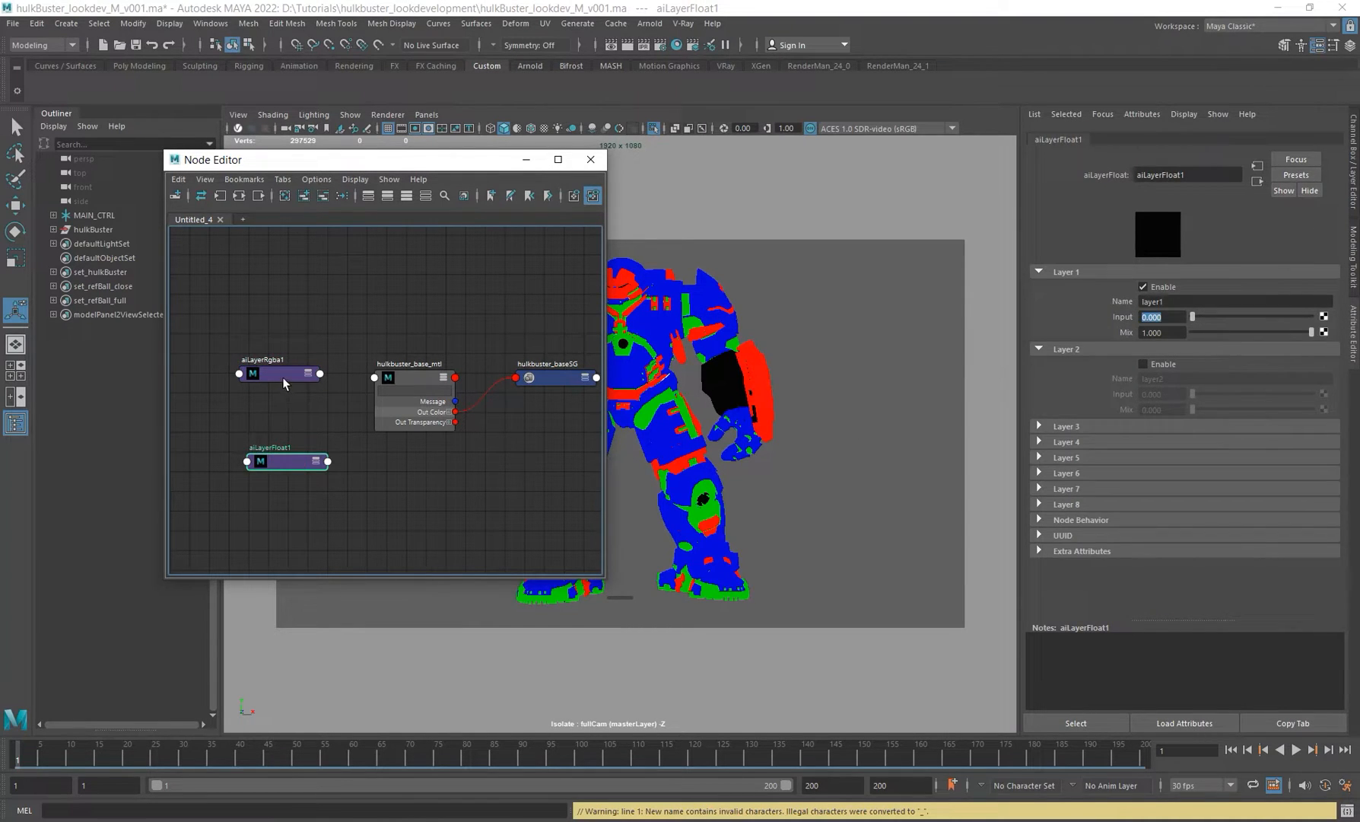
{"action": "left_click_drag", "start_coordinate": [285, 378], "coordinate": [292, 388]}
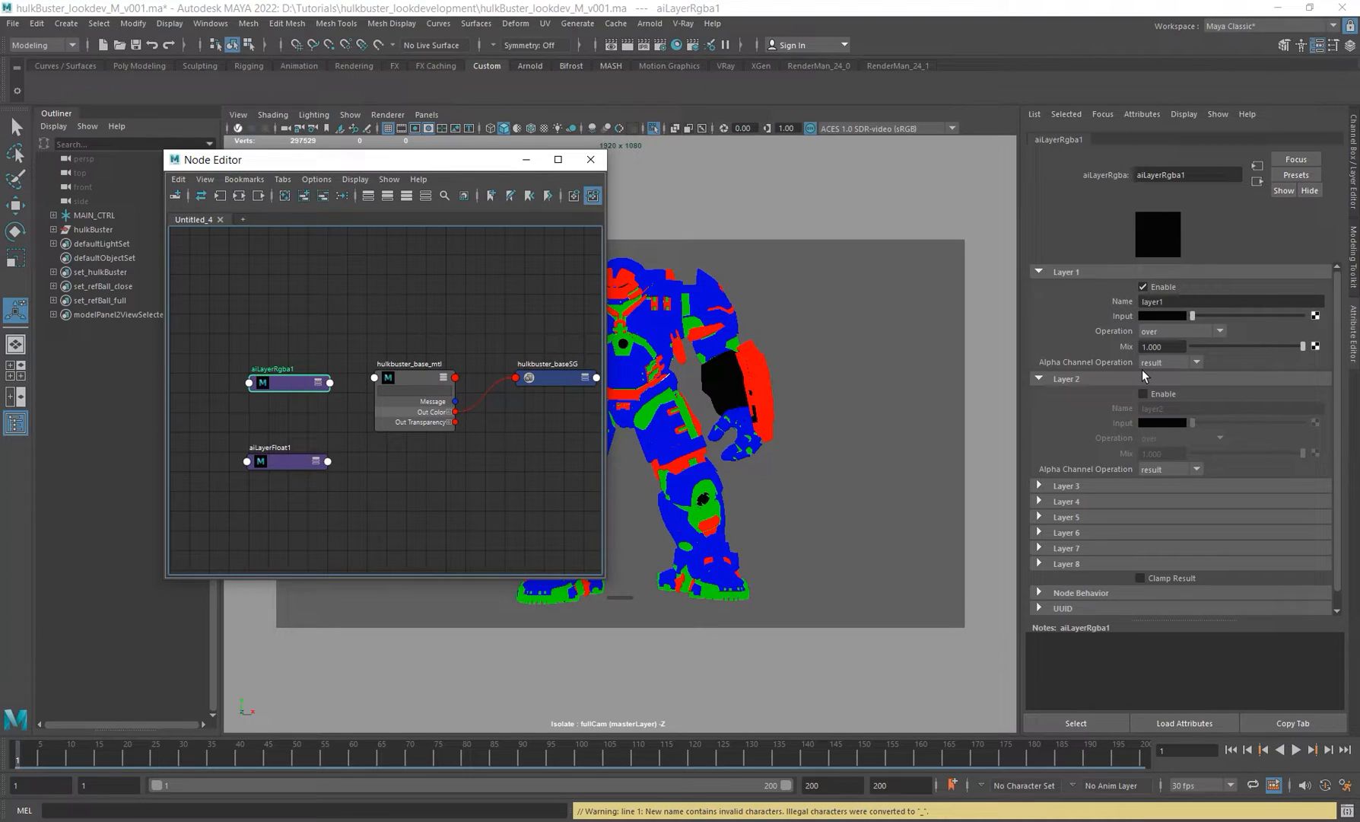
{"action": "left_click", "coordinate": [293, 462]}
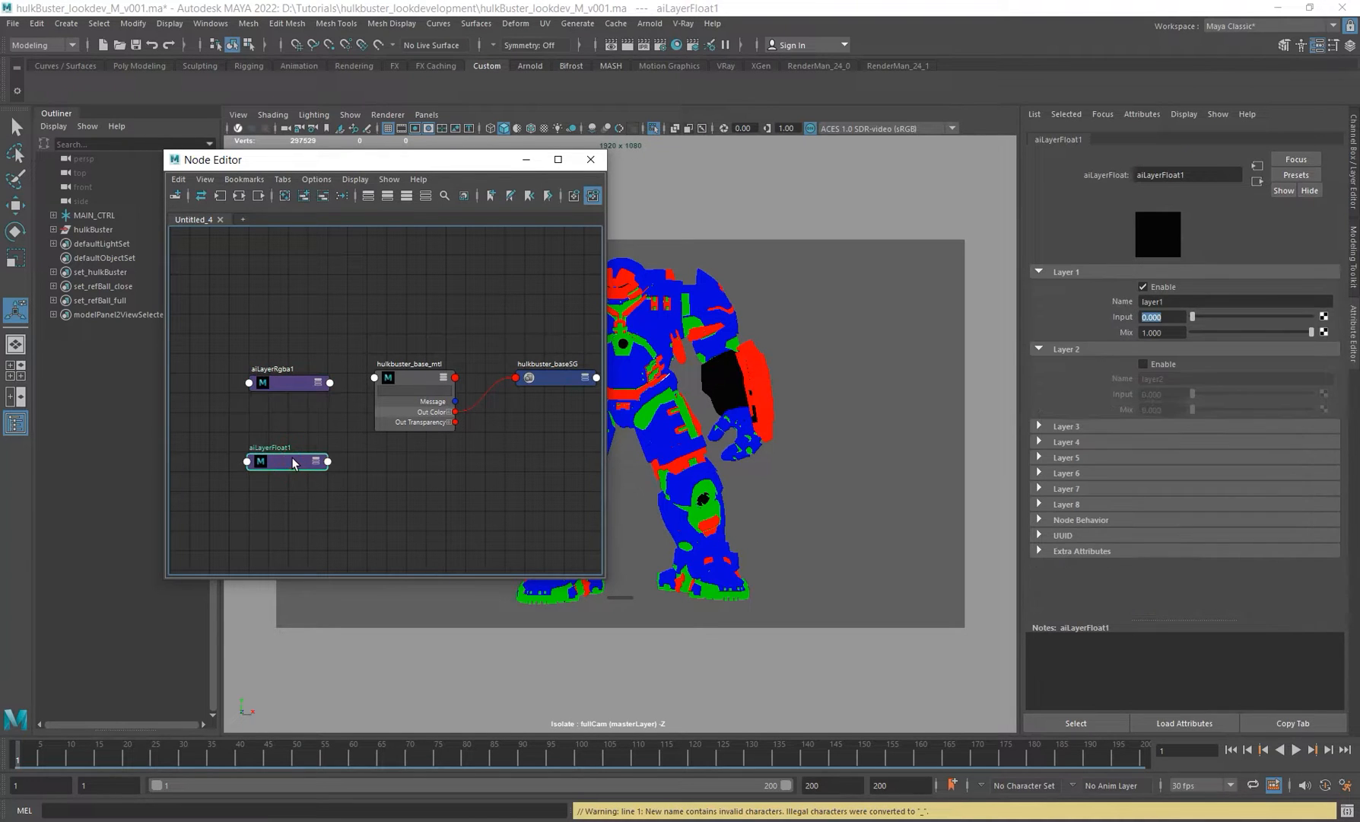
{"action": "key", "text": "Delete"}
Step: Rename the aiLayerRgba node to base_DIFF_LayerRgba
{"action": "left_click_drag", "start_coordinate": [283, 383], "coordinate": [272, 405]}
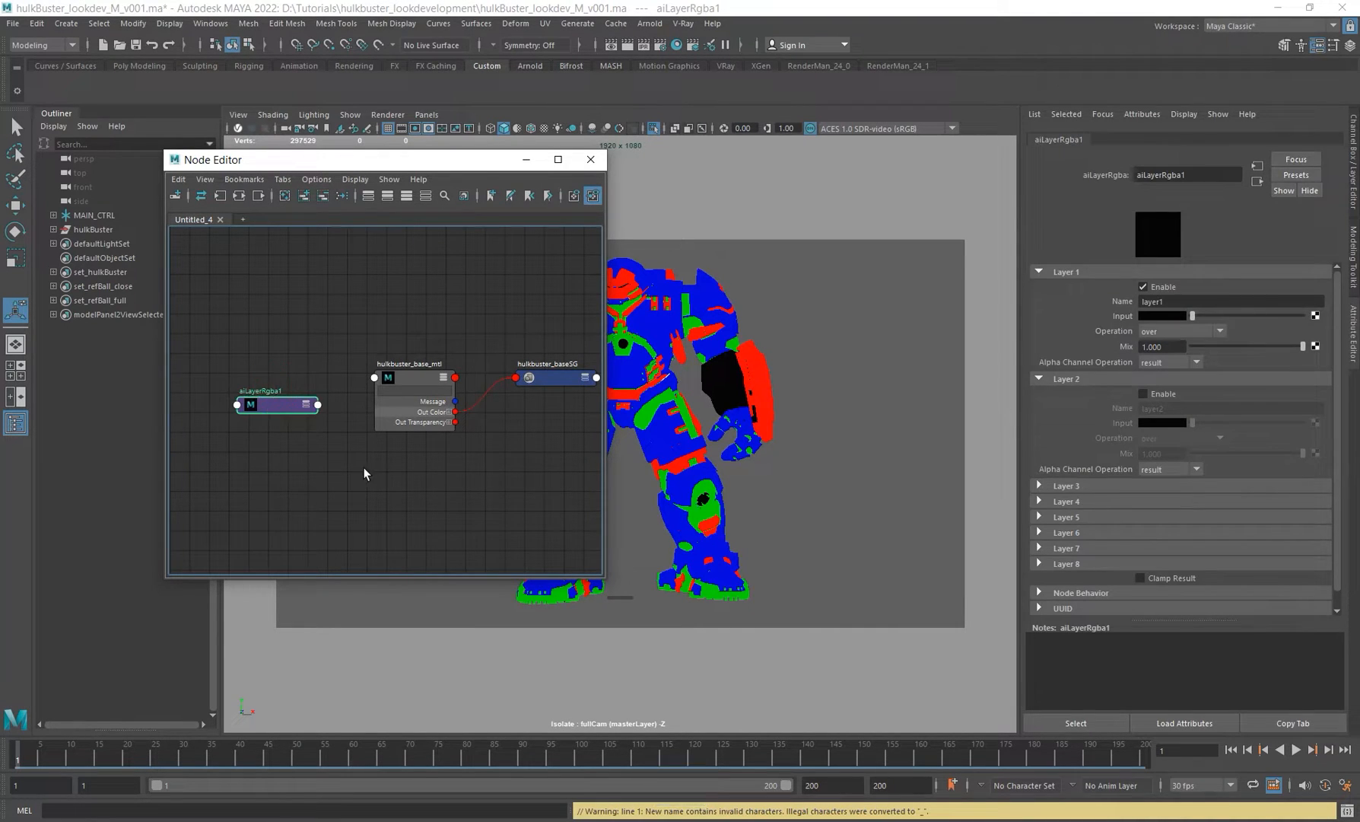
{"action": "middle_click_drag", "start_coordinate": [363, 473], "coordinate": [456, 476], "text": "alt"}
{"action": "double_click", "coordinate": [358, 391]}
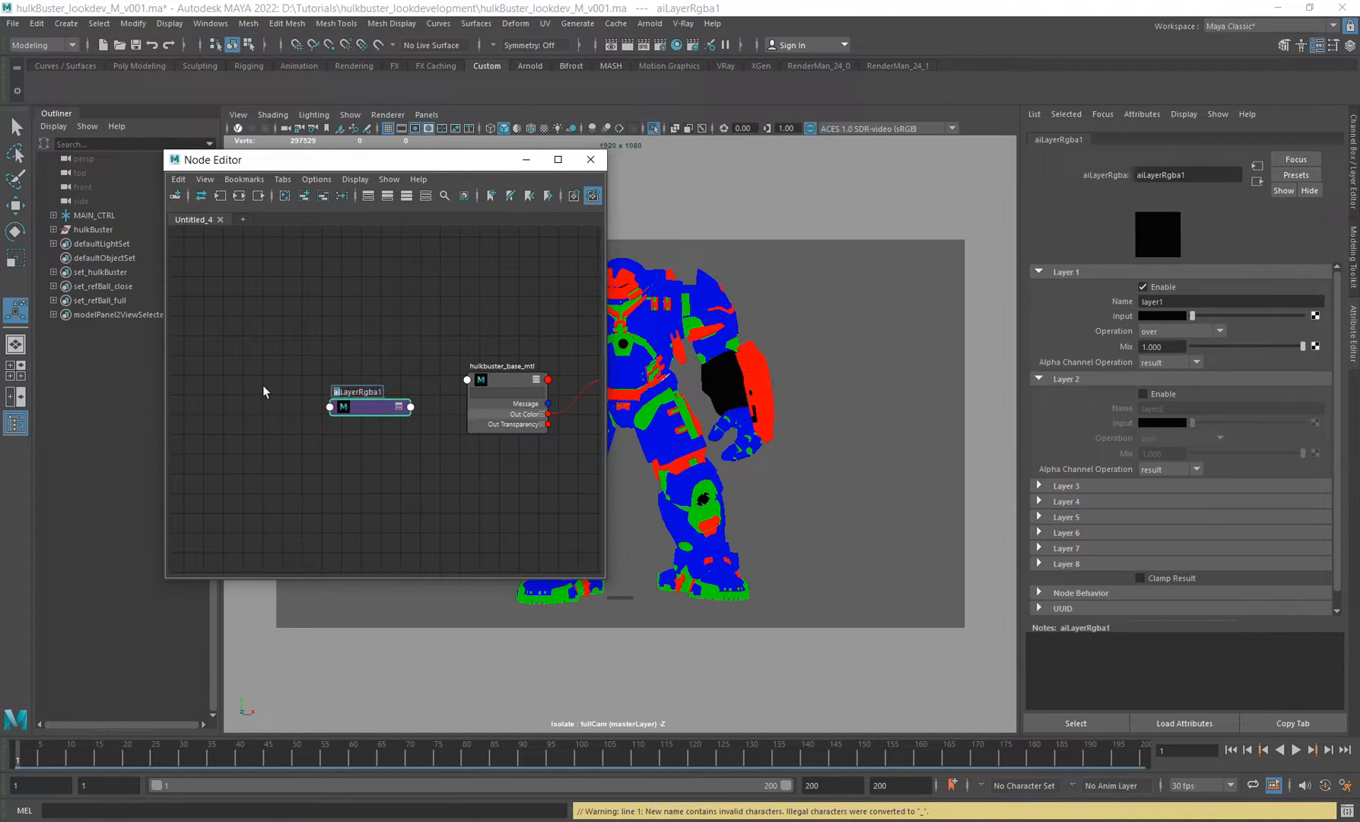
{"action": "type", "text": "base I"}
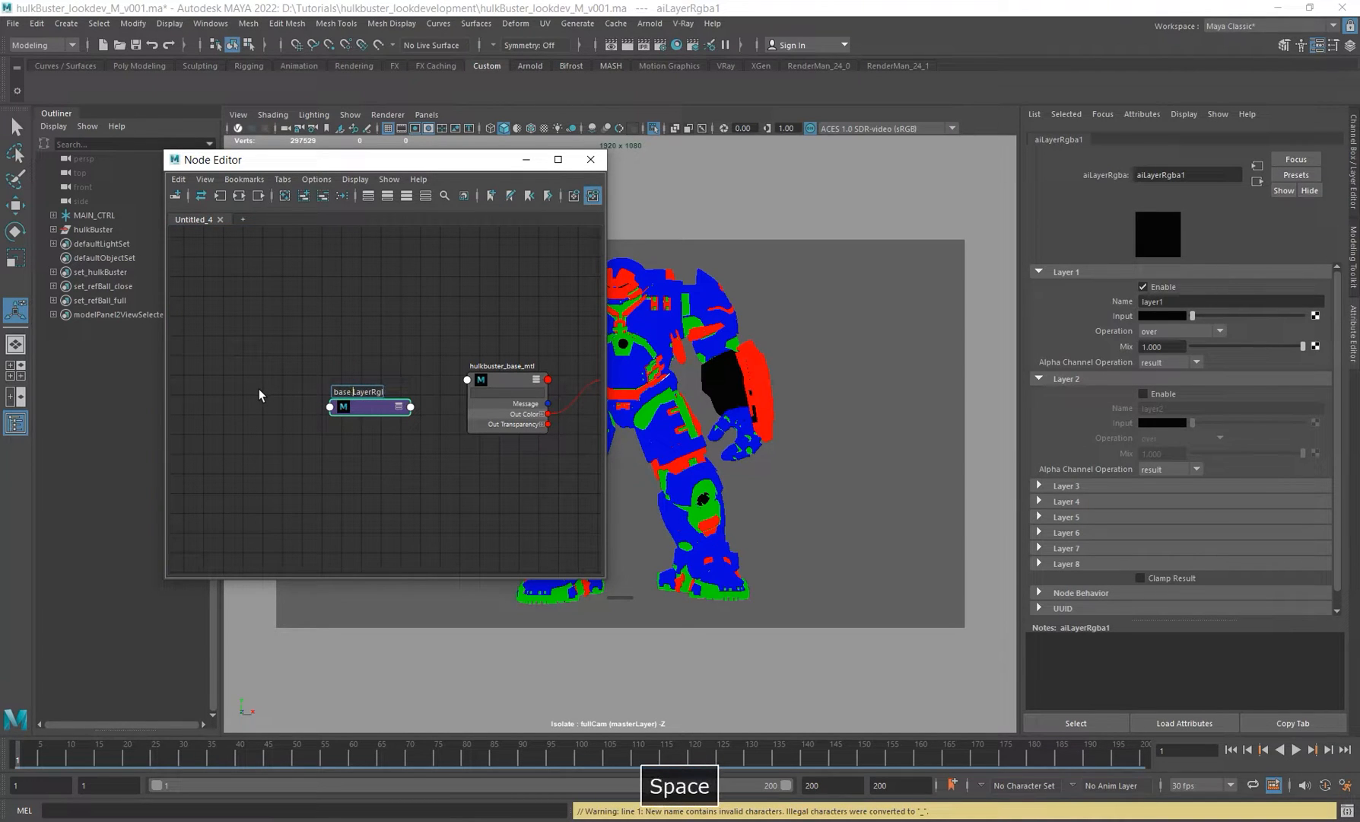
{"action": "key", "text": "BackSpace"}
{"action": "type", "text": "DIFF"}
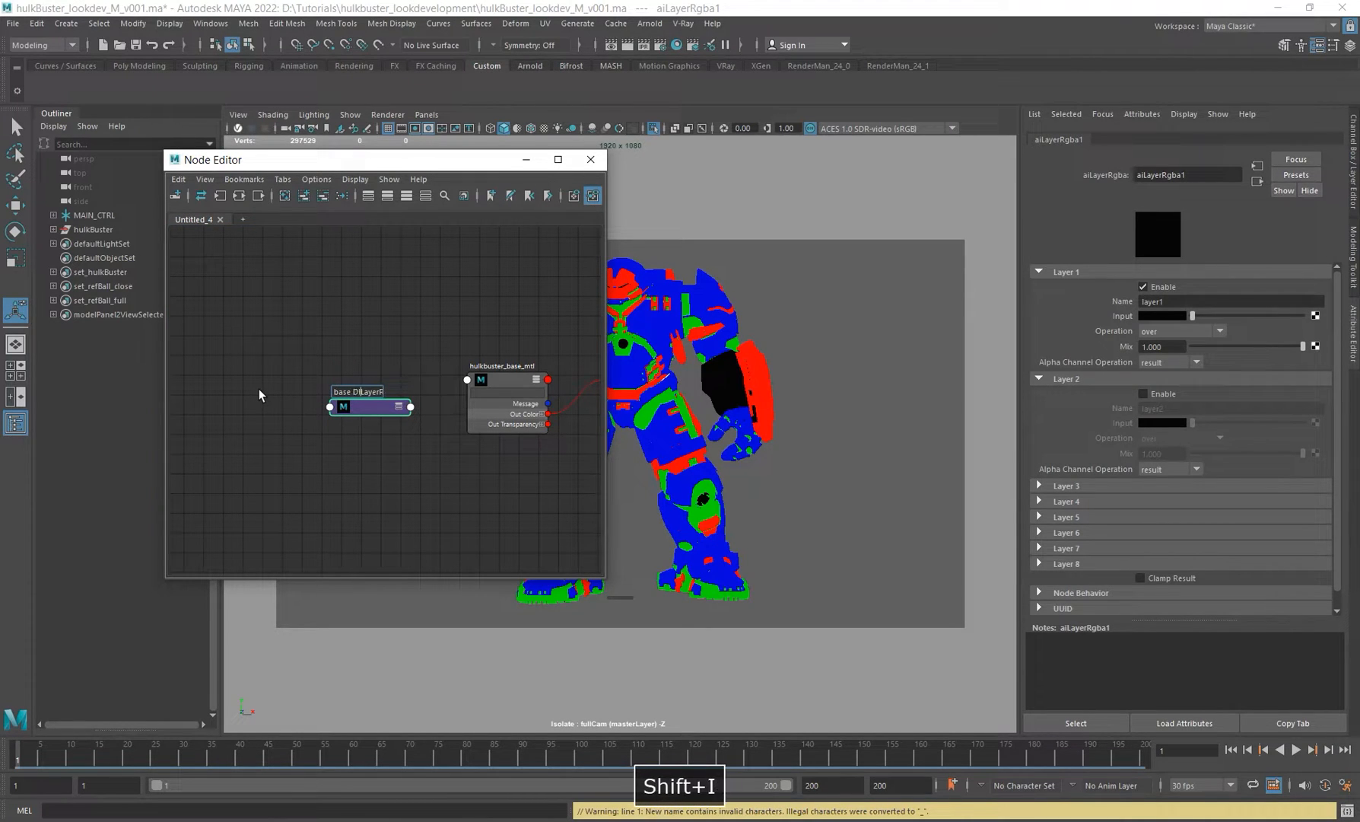
{"action": "key", "text": "ctrl+Right"}
{"action": "key", "text": "BackSpace"}
{"action": "key", "text": "Return"}
Step: Connect base_DIFF_LayerRgba's output colour to the Base Color of hulkbuster_base_mtl
{"action": "middle_click_drag", "start_coordinate": [423, 464], "coordinate": [352, 483], "text": "alt"}
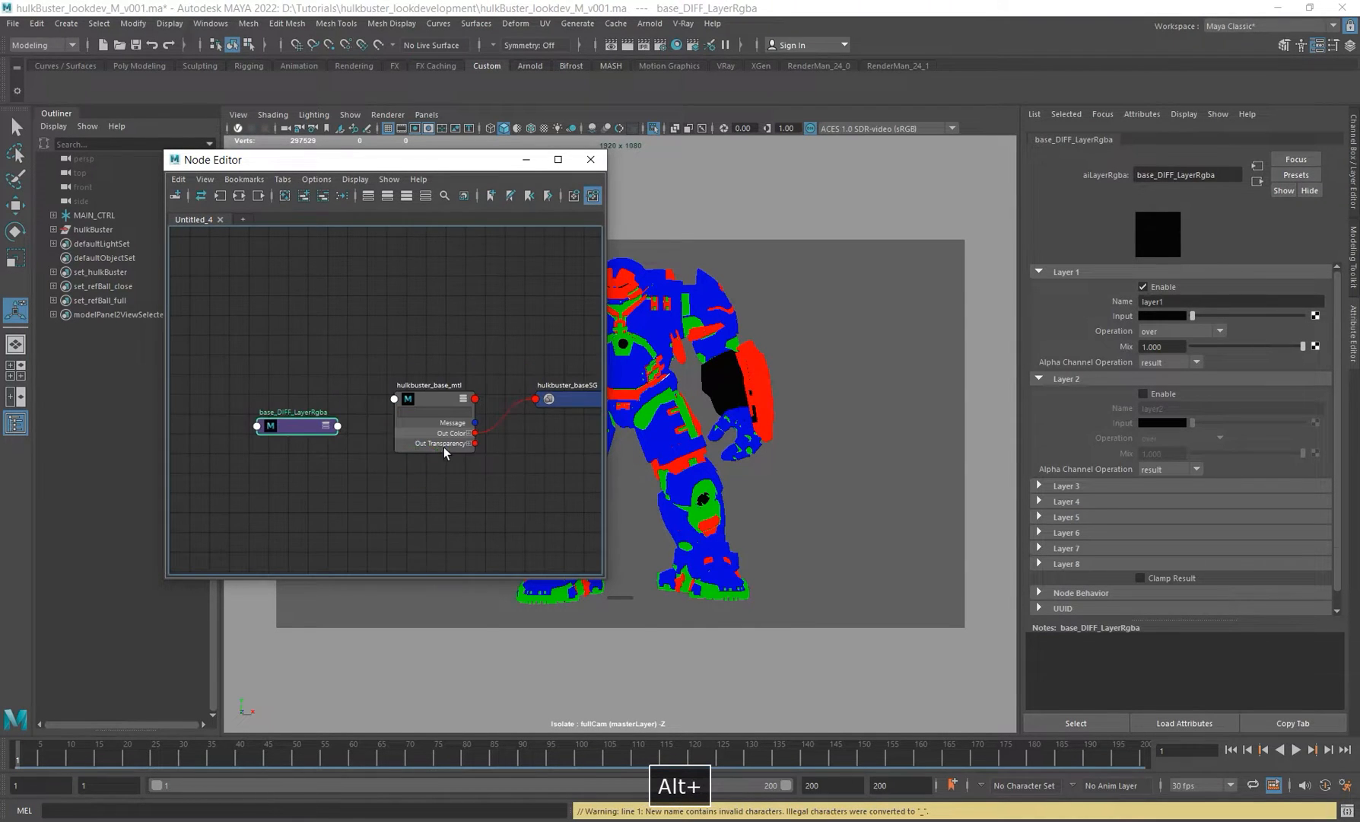
{"action": "left_click", "coordinate": [447, 450]}
{"action": "middle_click_drag", "start_coordinate": [272, 426], "coordinate": [1109, 318]}
{"action": "left_click_drag", "start_coordinate": [287, 437], "coordinate": [276, 429]}
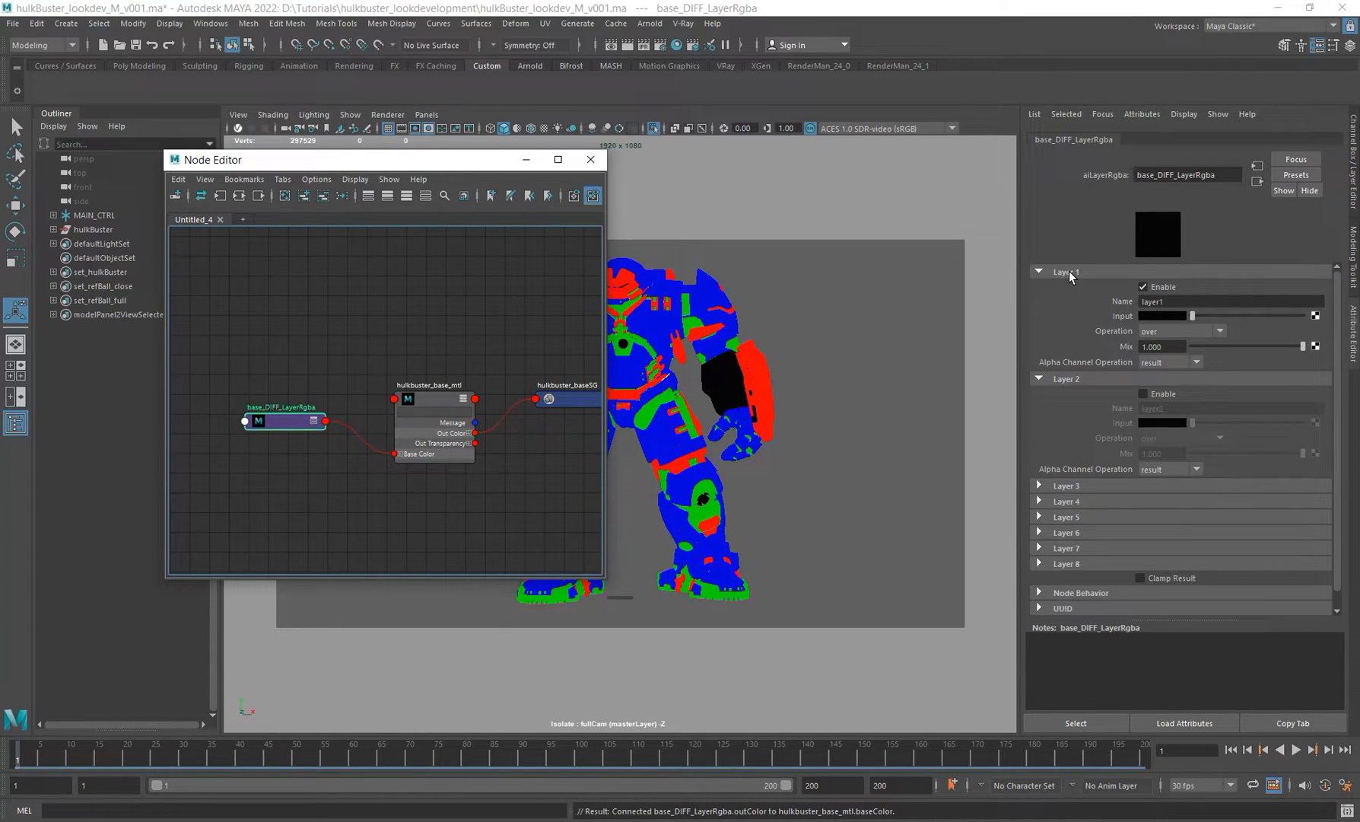
Step: Set Layer 1's input colour to red
{"action": "left_click", "coordinate": [1162, 315]}
{"action": "left_click", "coordinate": [1108, 280]}
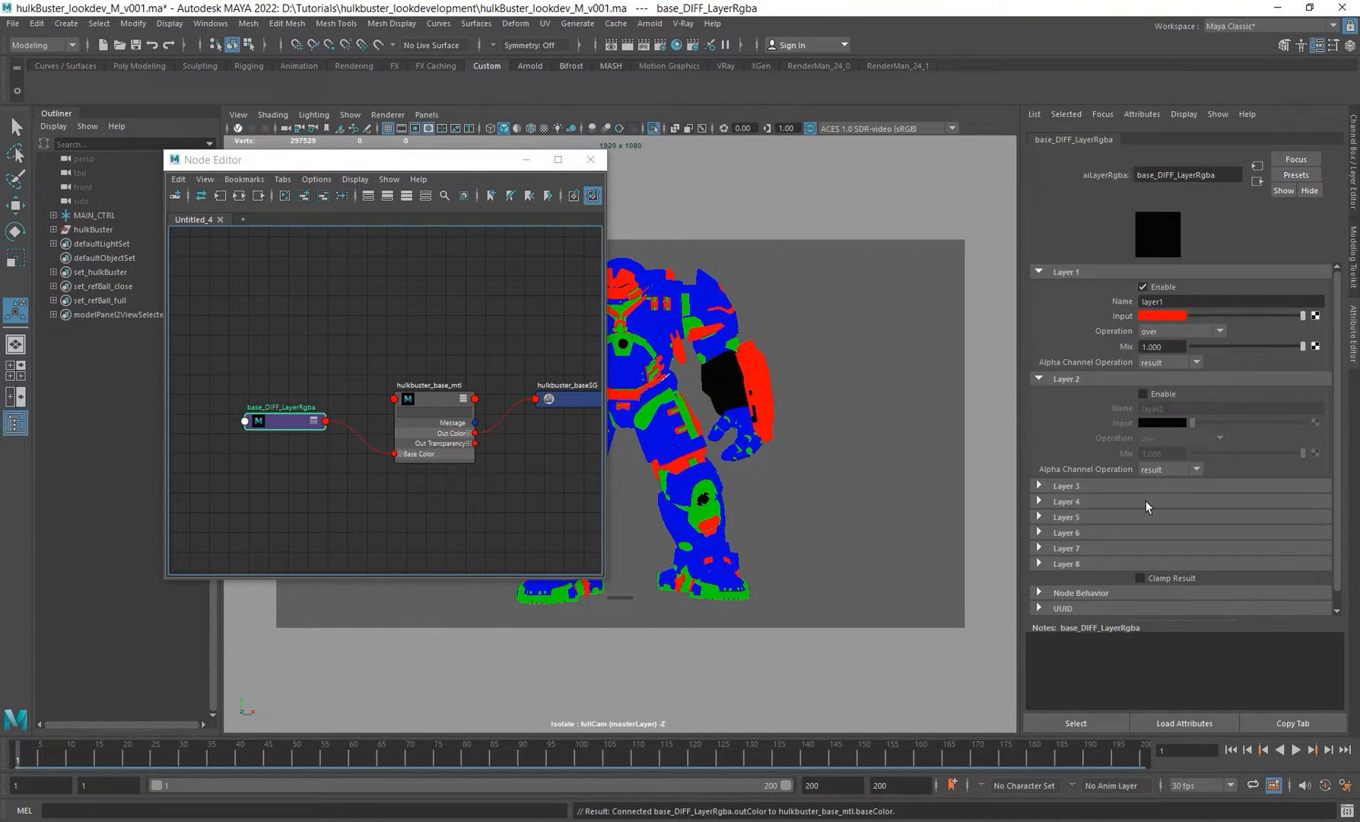
Step: Enable Layer 2 and set its input colour to yellow
{"action": "left_click", "coordinate": [1142, 393]}
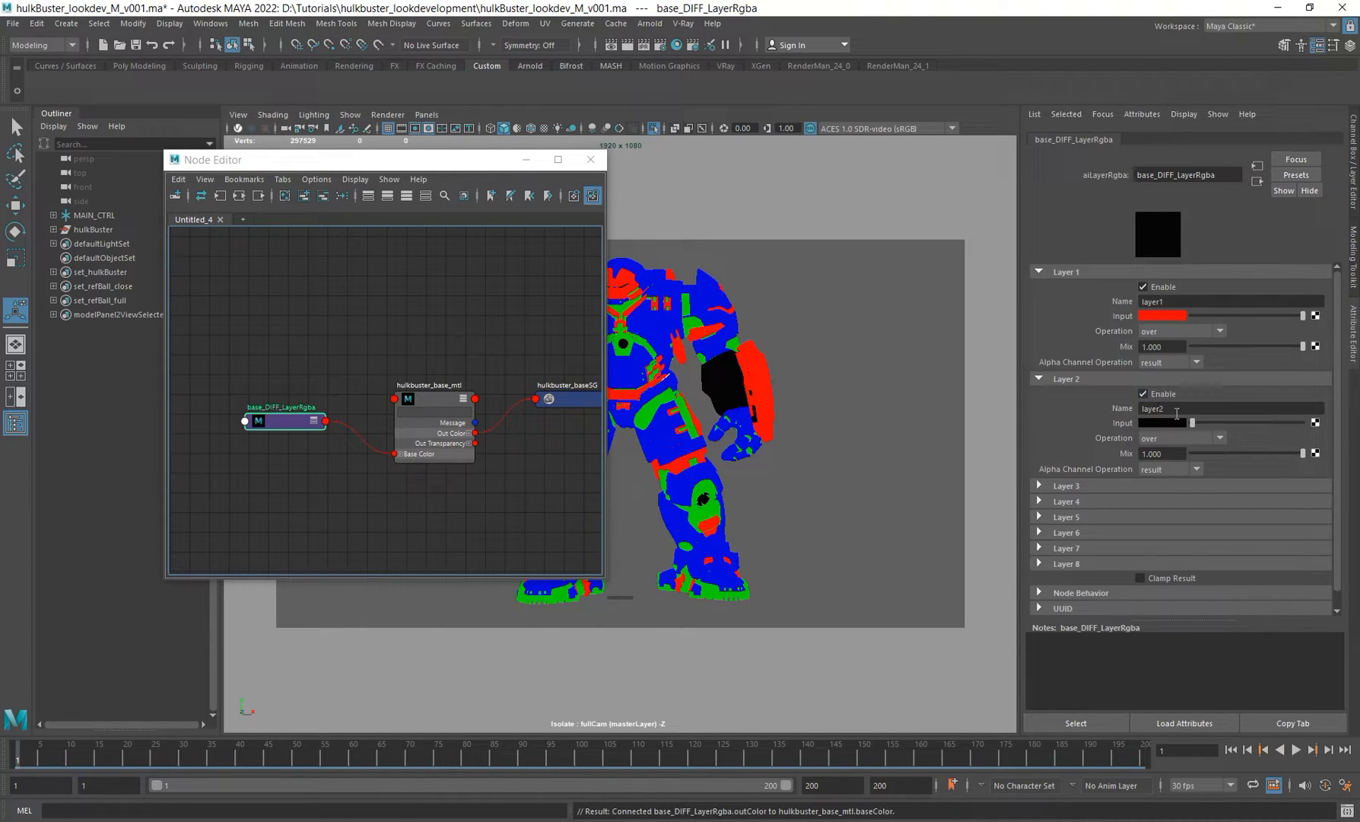
{"action": "left_click", "coordinate": [1174, 423]}
{"action": "left_click", "coordinate": [1135, 385]}
{"action": "left_click", "coordinate": [1154, 454]}
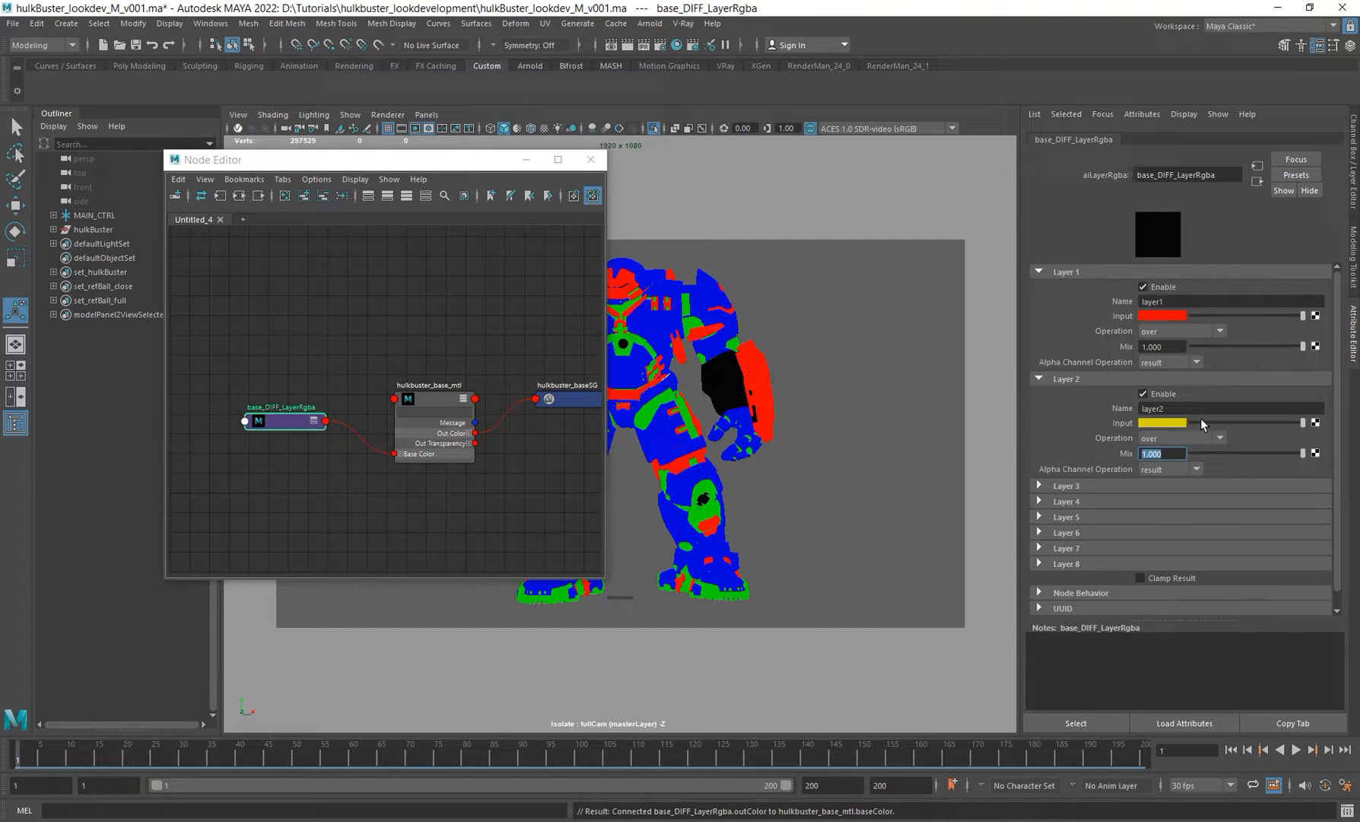
Step: Set Layer 2's operation to overwrite
{"action": "left_click", "coordinate": [1204, 439]}
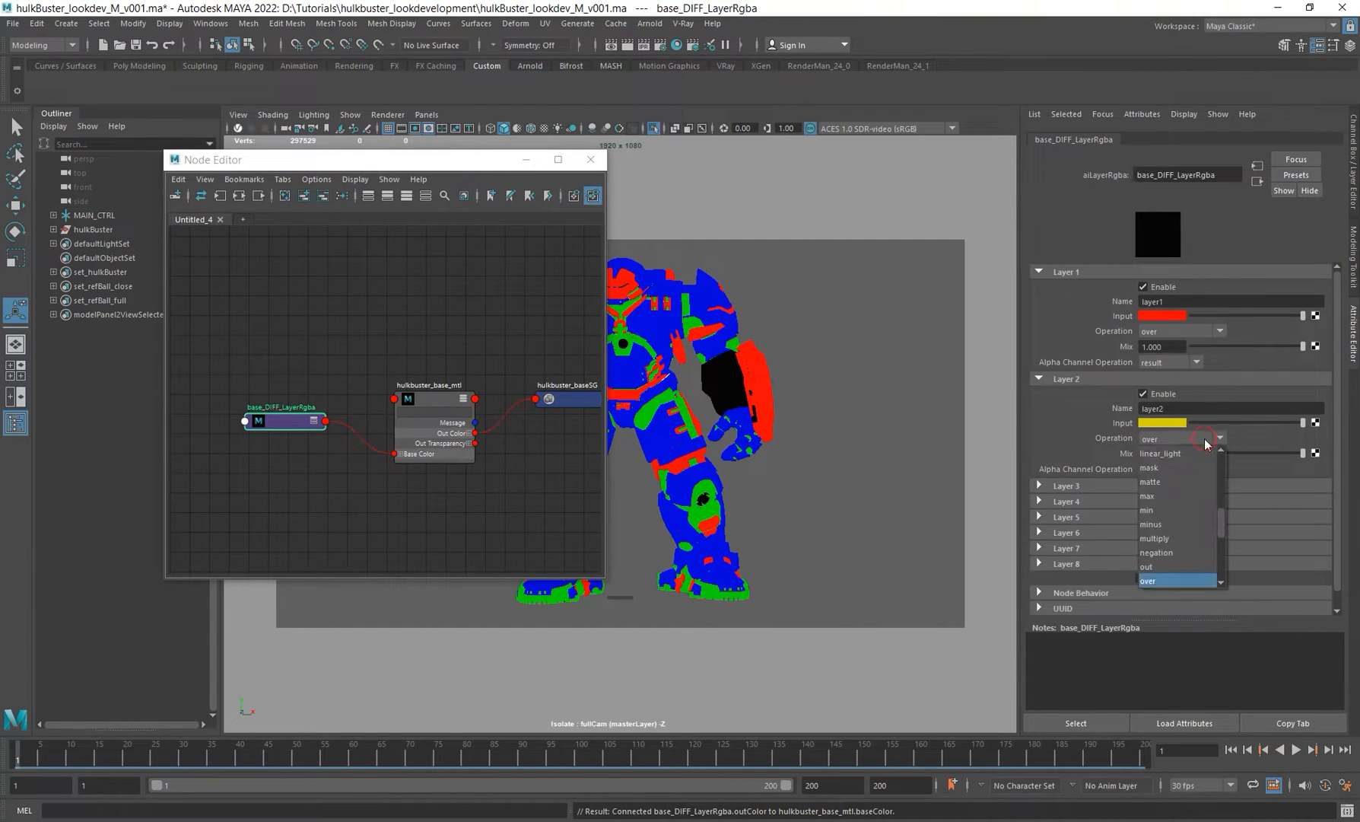
{"action": "scroll", "coordinate": [1179, 518], "scroll_direction": "down", "scroll_amount": 3}
{"action": "left_click", "coordinate": [1172, 454]}
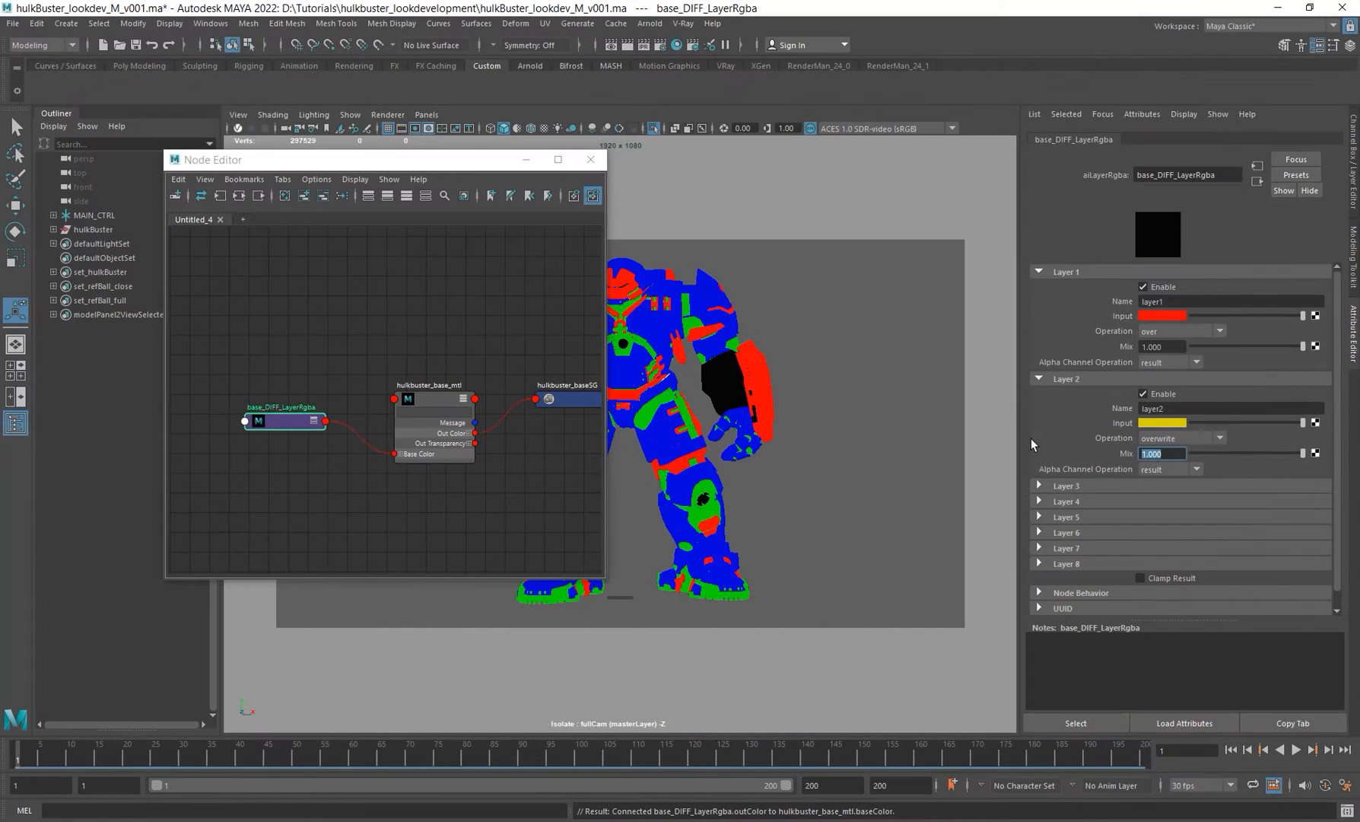
Step: Switch Layer 2's operation to plus
{"action": "left_click", "coordinate": [1187, 439]}
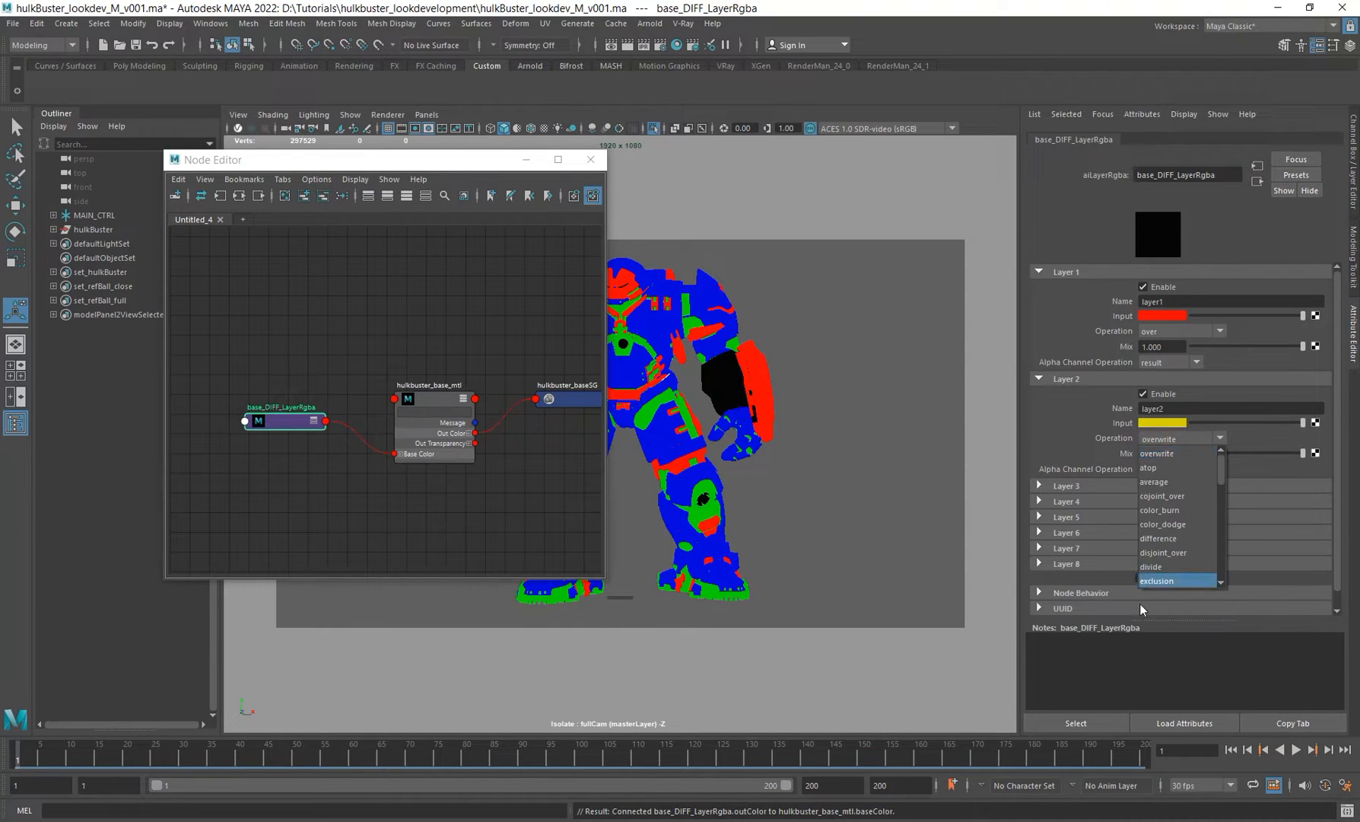
{"action": "scroll", "coordinate": [1190, 562], "scroll_direction": "up", "scroll_amount": 3}
{"action": "scroll", "coordinate": [1190, 553], "scroll_direction": "down", "scroll_amount": 1}
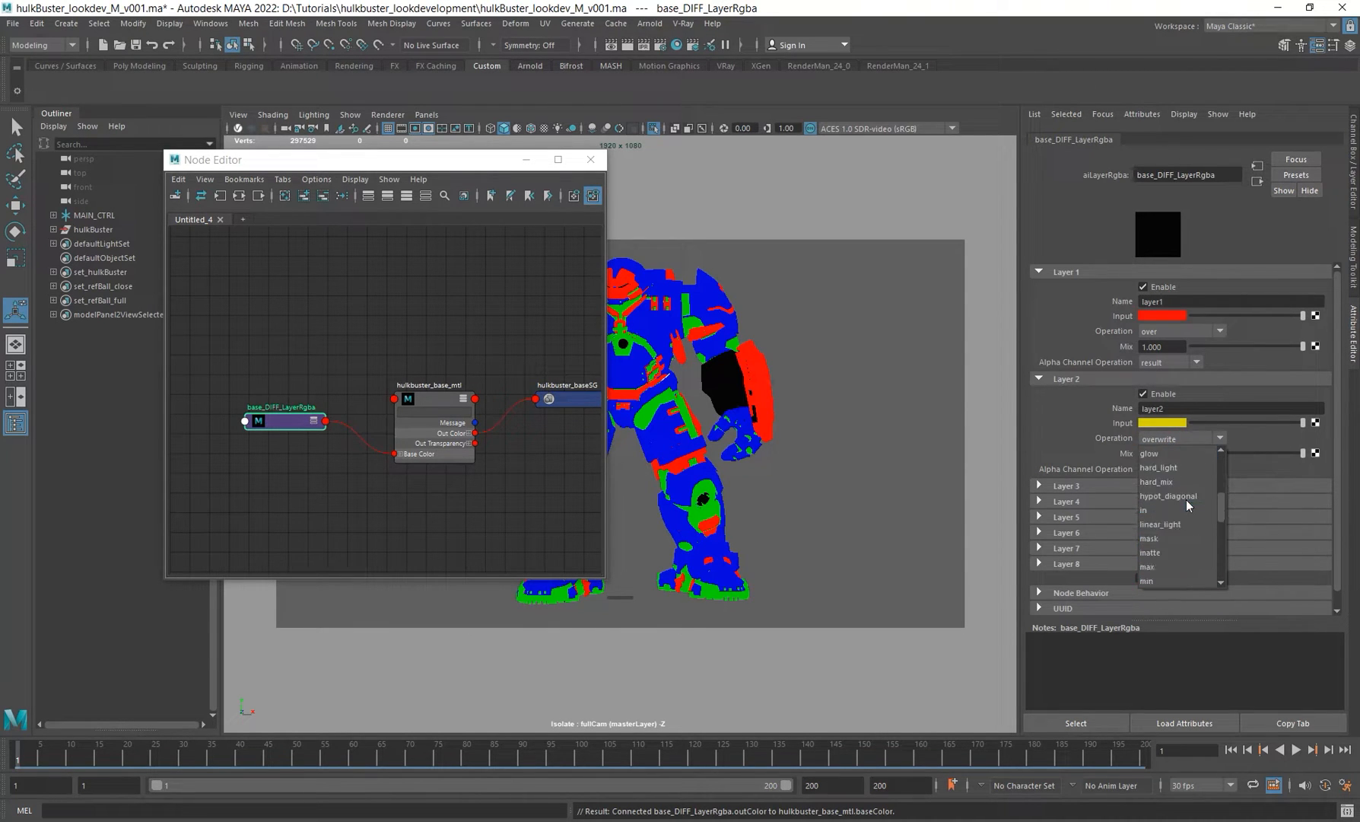
{"action": "scroll", "coordinate": [1154, 526], "scroll_direction": "down", "scroll_amount": 4}
{"action": "scroll", "coordinate": [1167, 539], "scroll_direction": "down", "scroll_amount": 3}
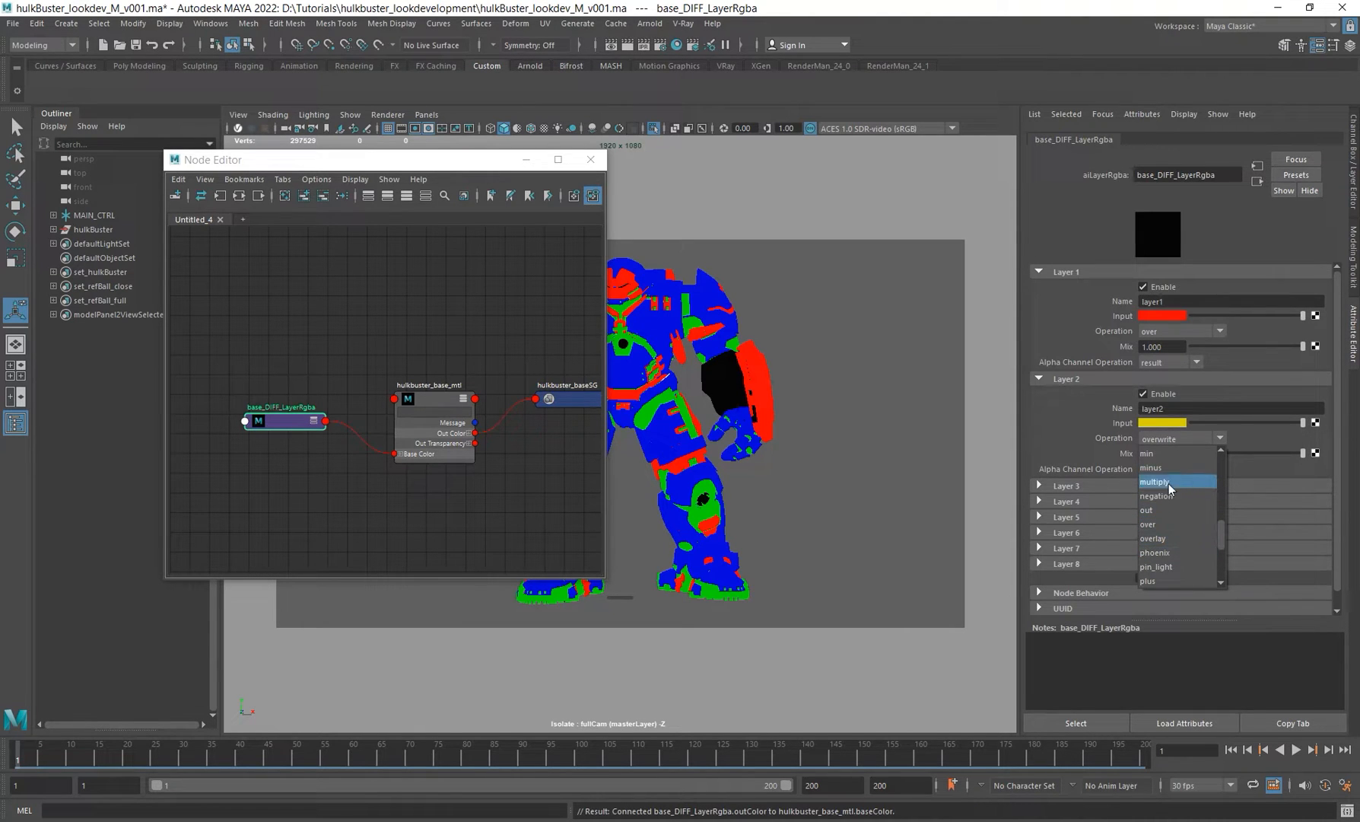
{"action": "scroll", "coordinate": [1169, 544], "scroll_direction": "down", "scroll_amount": 1}
{"action": "left_click", "coordinate": [1162, 538]}
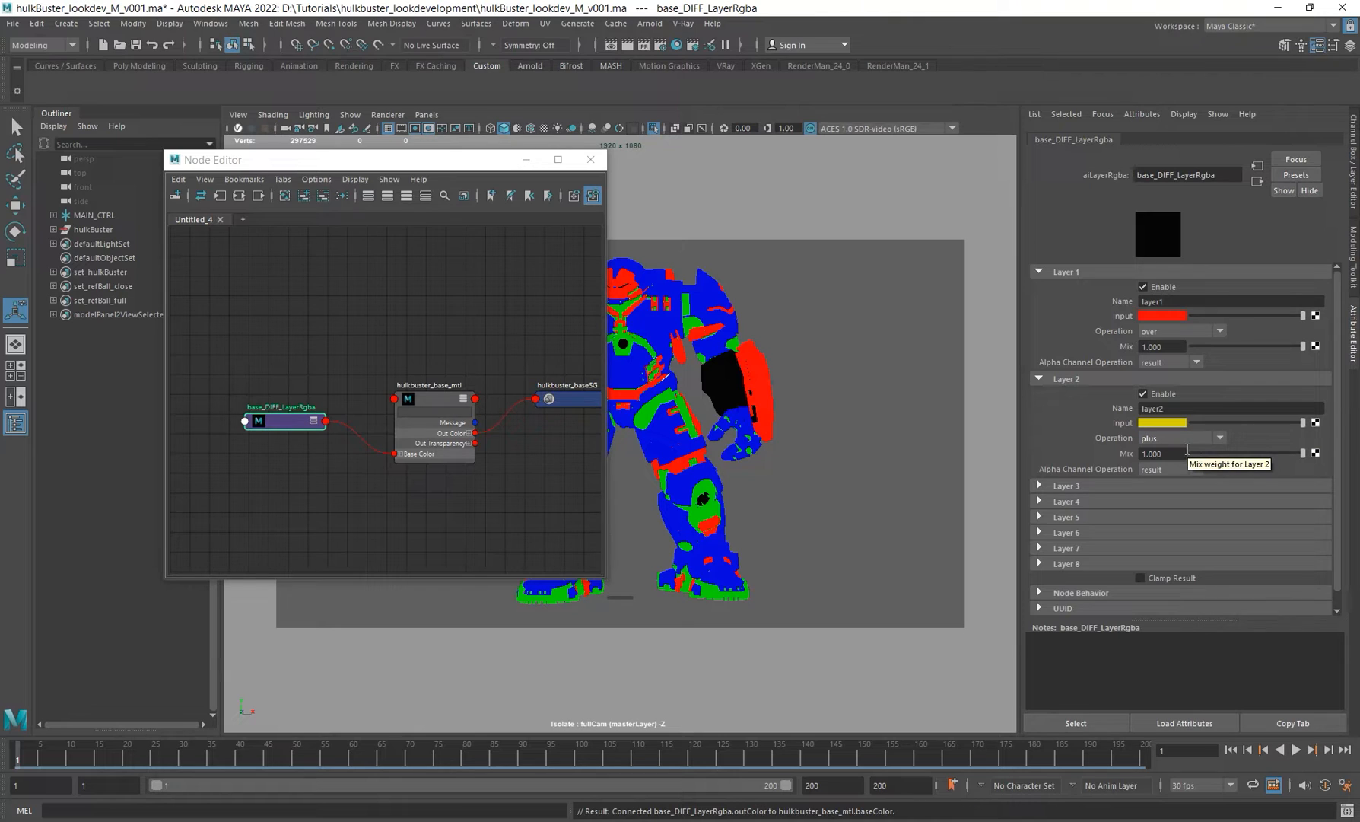
Step: Switch Layer 2's operation back to overwrite
{"action": "left_click", "coordinate": [1180, 439]}
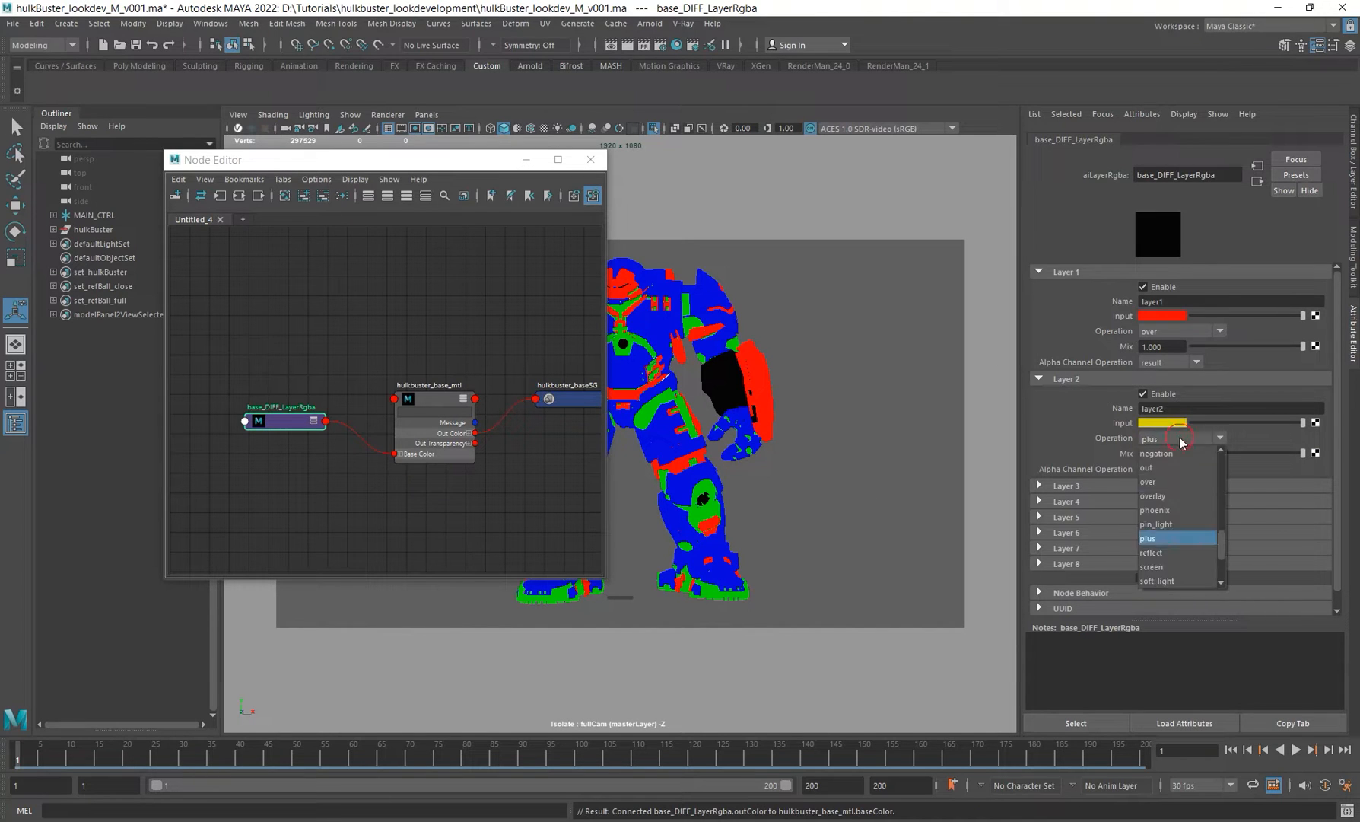
{"action": "scroll", "coordinate": [1182, 456], "scroll_direction": "up", "scroll_amount": 3}
{"action": "left_click", "coordinate": [1181, 454]}
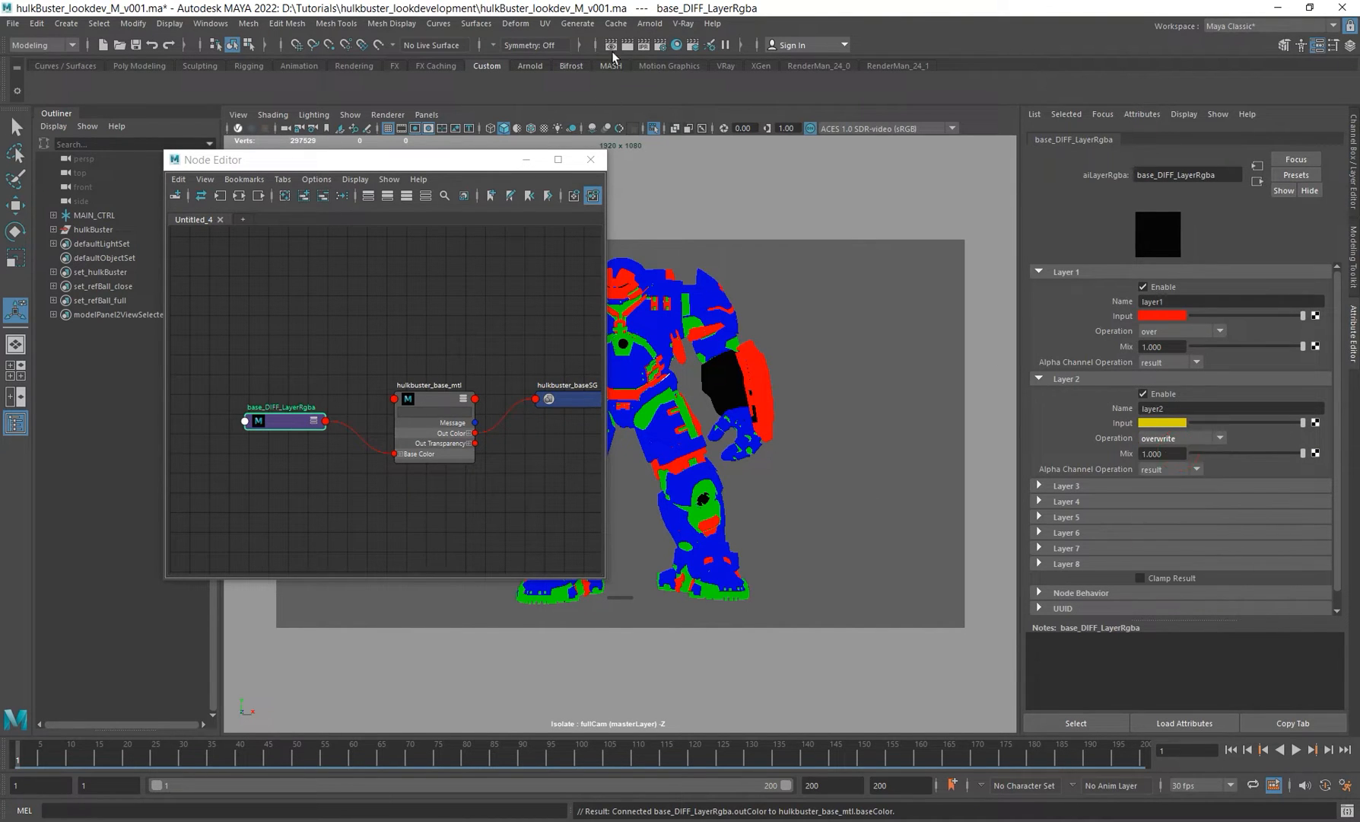
Step: Open the Arnold RenderView and render the full camera in Shading mode
{"action": "left_click", "coordinate": [662, 23]}
{"action": "left_click", "coordinate": [697, 55]}
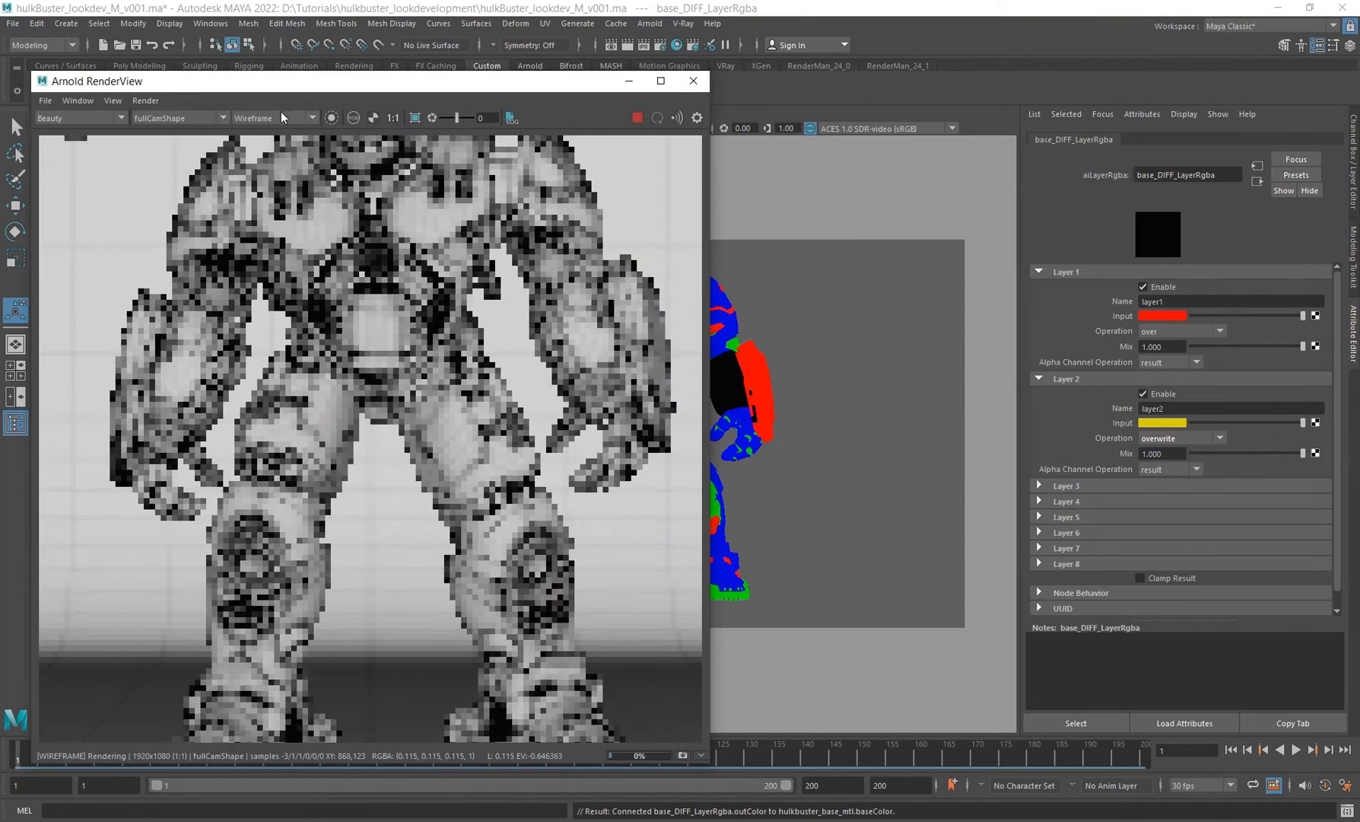
{"action": "left_click", "coordinate": [281, 118]}
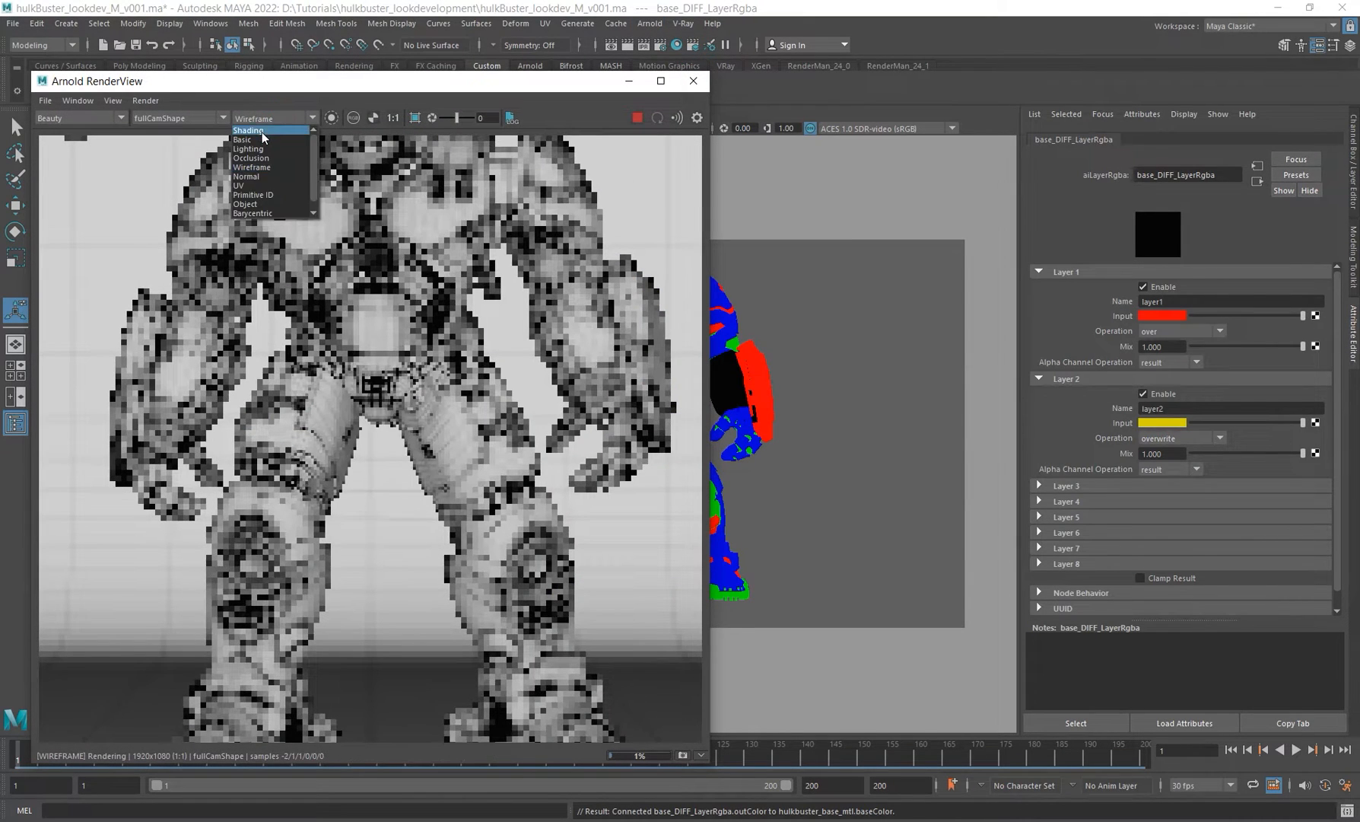
{"action": "left_click", "coordinate": [262, 152]}
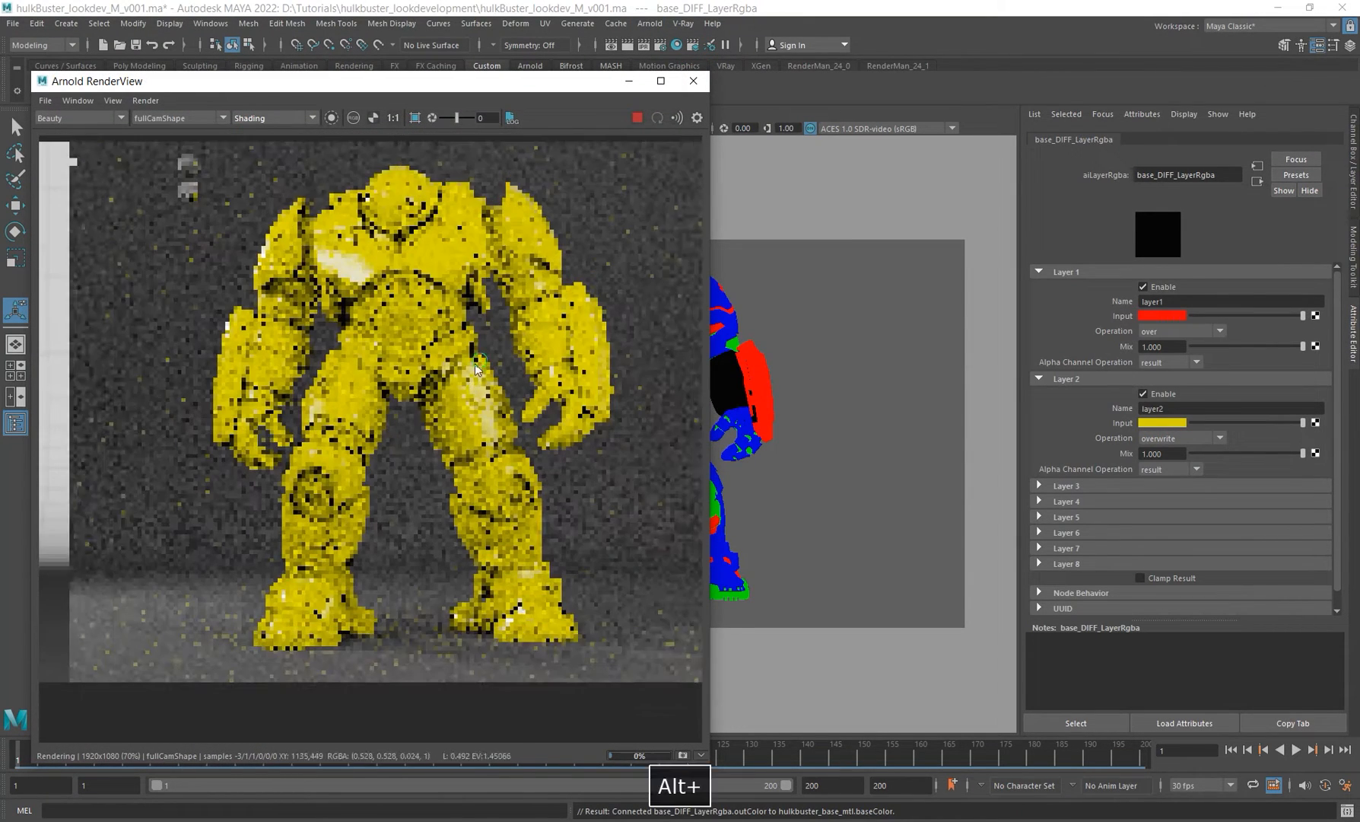
{"action": "middle_click_drag", "start_coordinate": [468, 381], "coordinate": [371, 421], "text": "alt"}
Step: Set Layer 2's Mix to 0
{"action": "left_click", "coordinate": [1170, 454]}
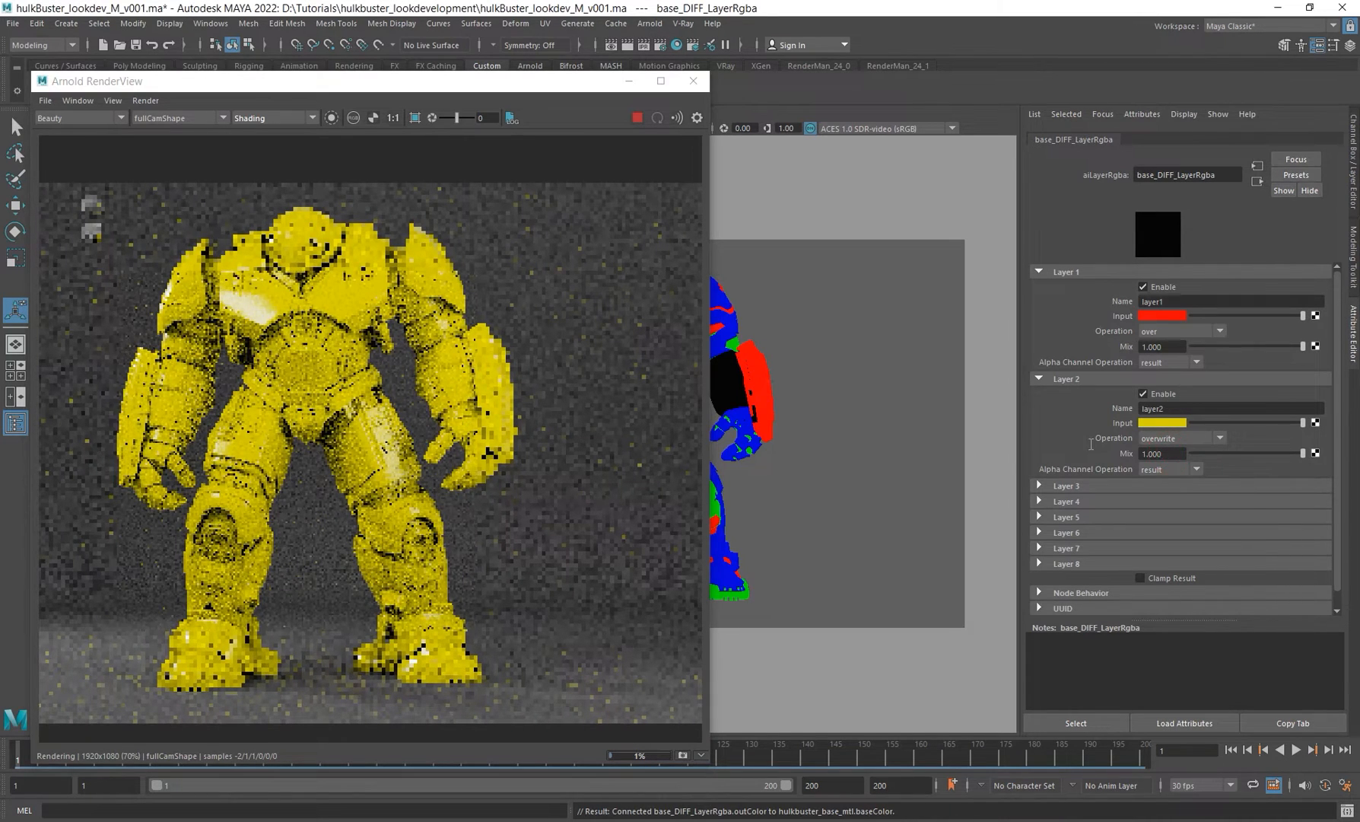
{"action": "scroll", "coordinate": [459, 343], "scroll_direction": "down", "scroll_amount": 1}
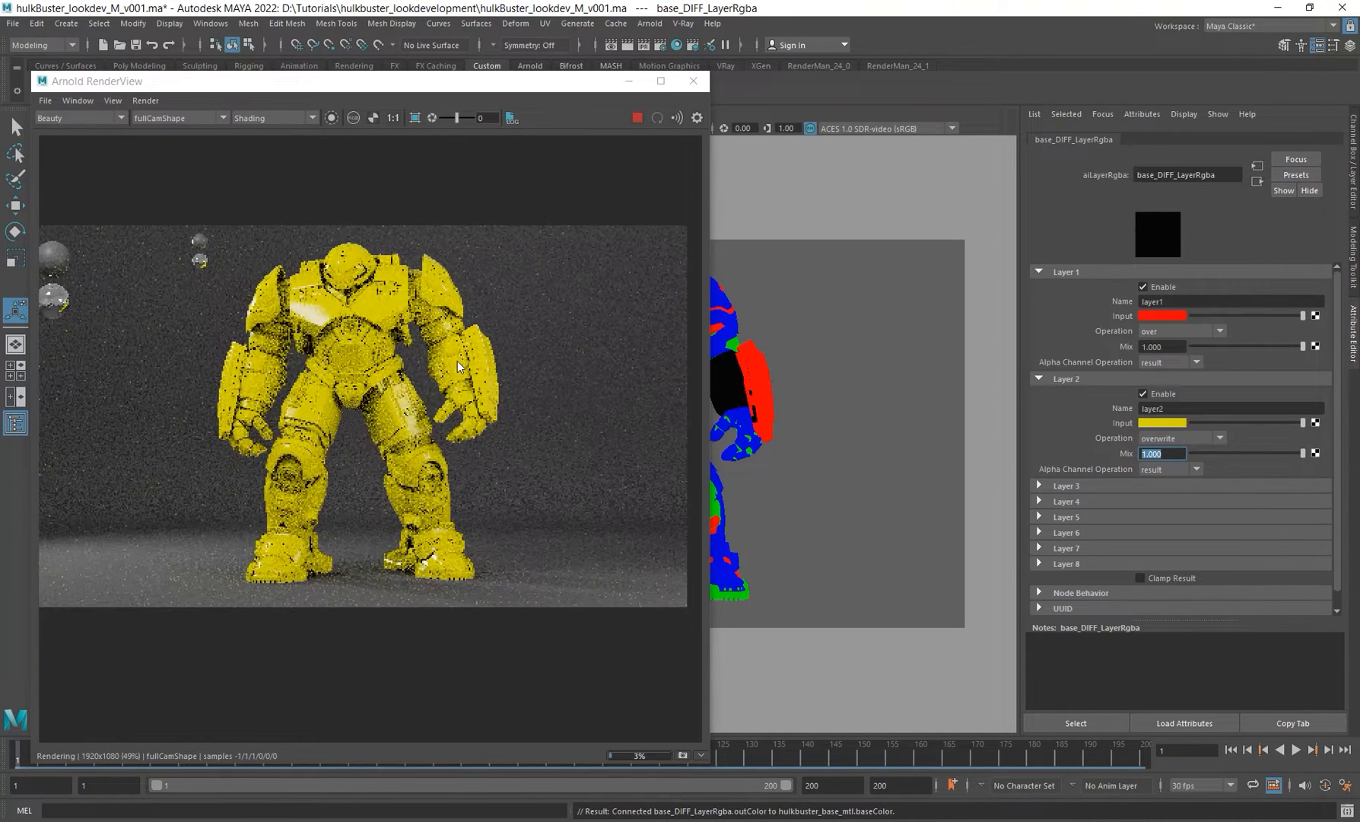
{"action": "middle_click_drag", "start_coordinate": [458, 355], "coordinate": [464, 354], "text": "alt"}
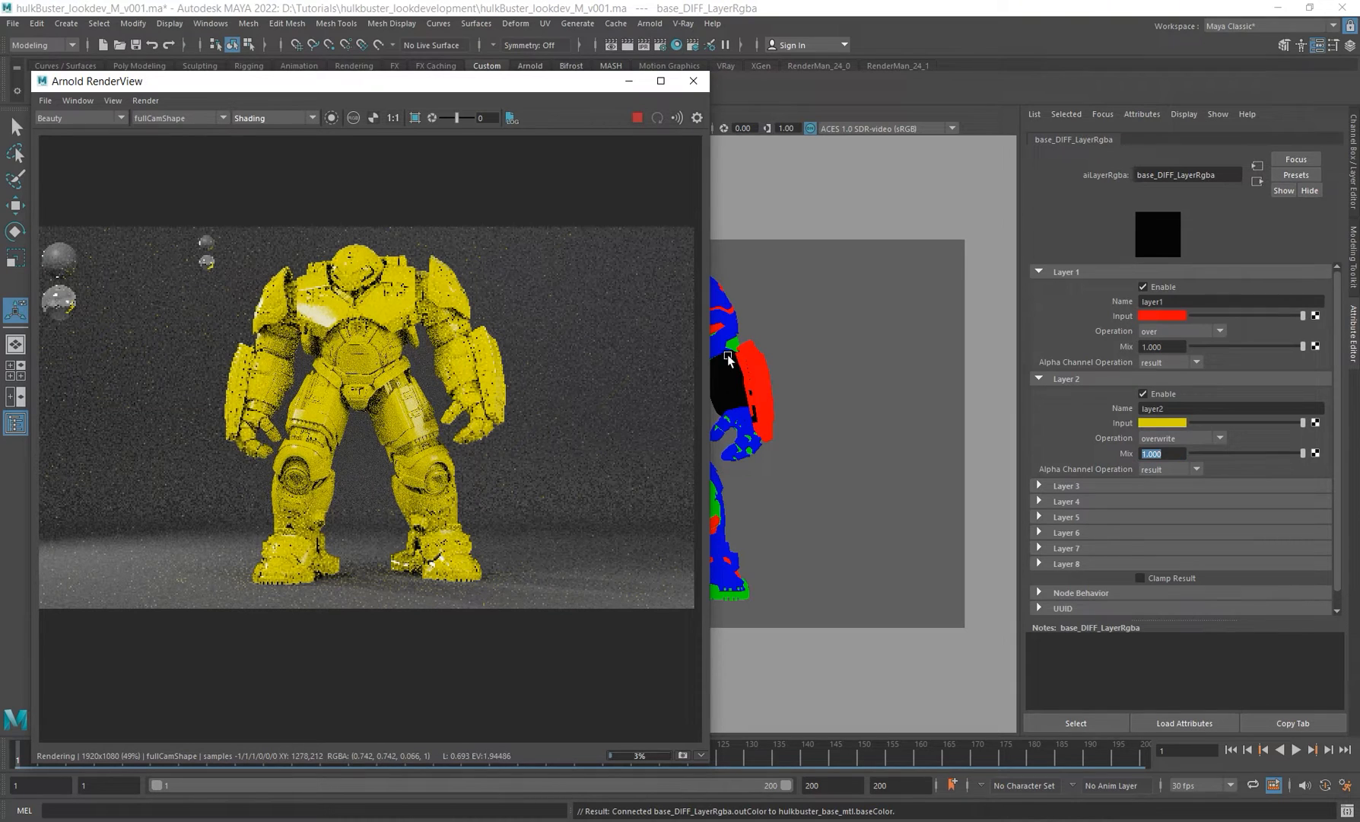
{"action": "left_click_drag", "start_coordinate": [1178, 454], "coordinate": [1017, 431]}
{"action": "type", "text": "0"}
{"action": "key", "text": "Return"}
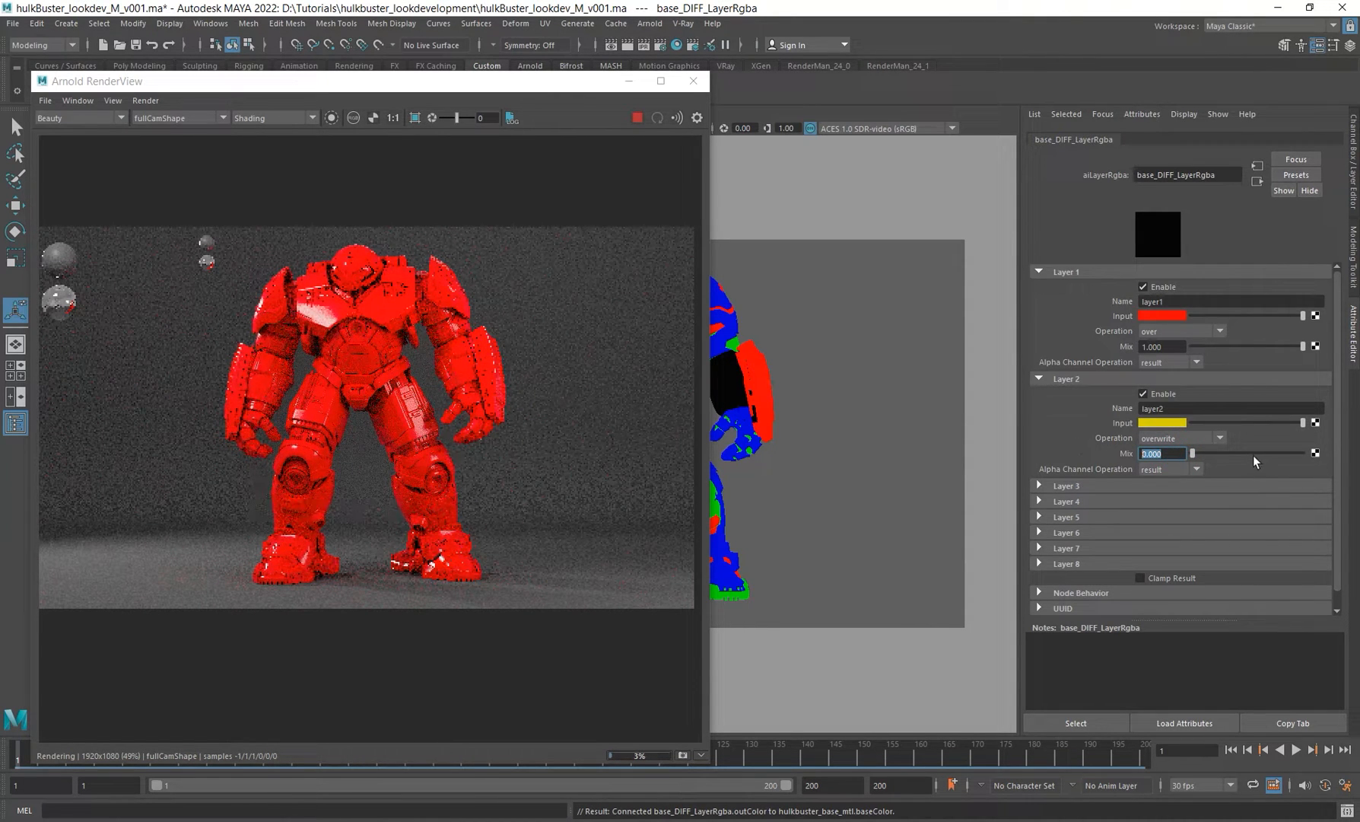
Step: Set Layer 2's Mix to 0.3
{"action": "left_click_drag", "start_coordinate": [1253, 455], "coordinate": [1338, 458]}
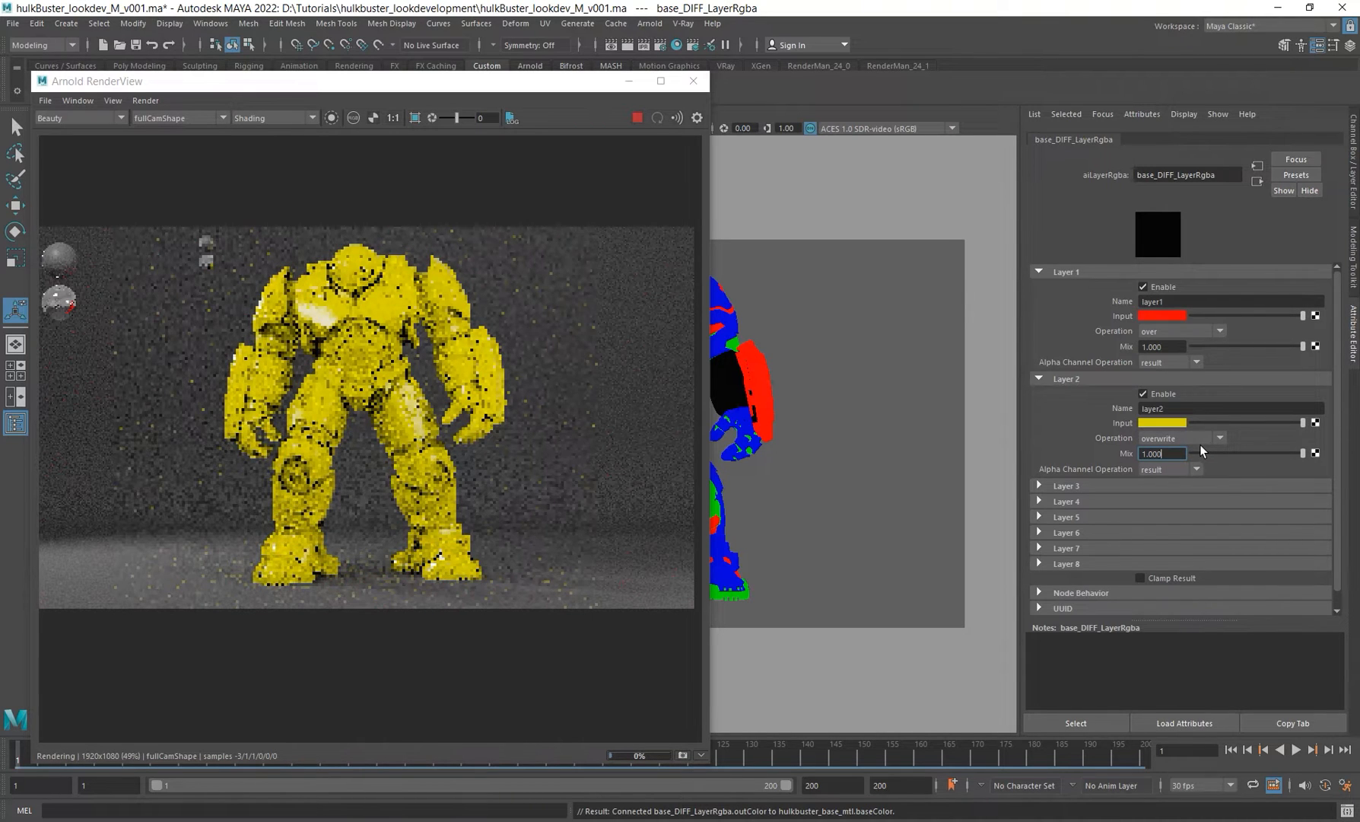
{"action": "left_click", "coordinate": [1223, 453]}
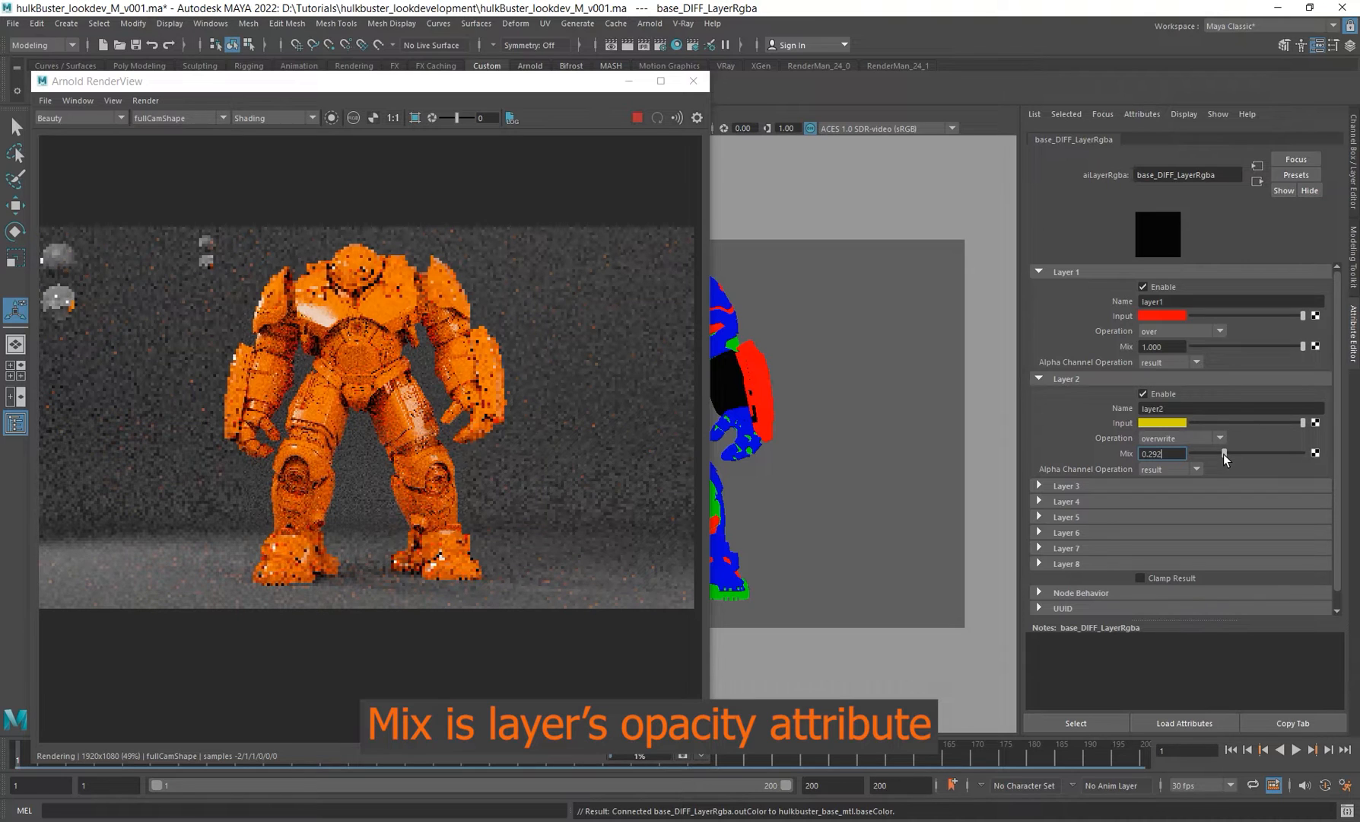
{"action": "left_click", "coordinate": [1168, 453]}
{"action": "double_click", "coordinate": [1168, 453]}
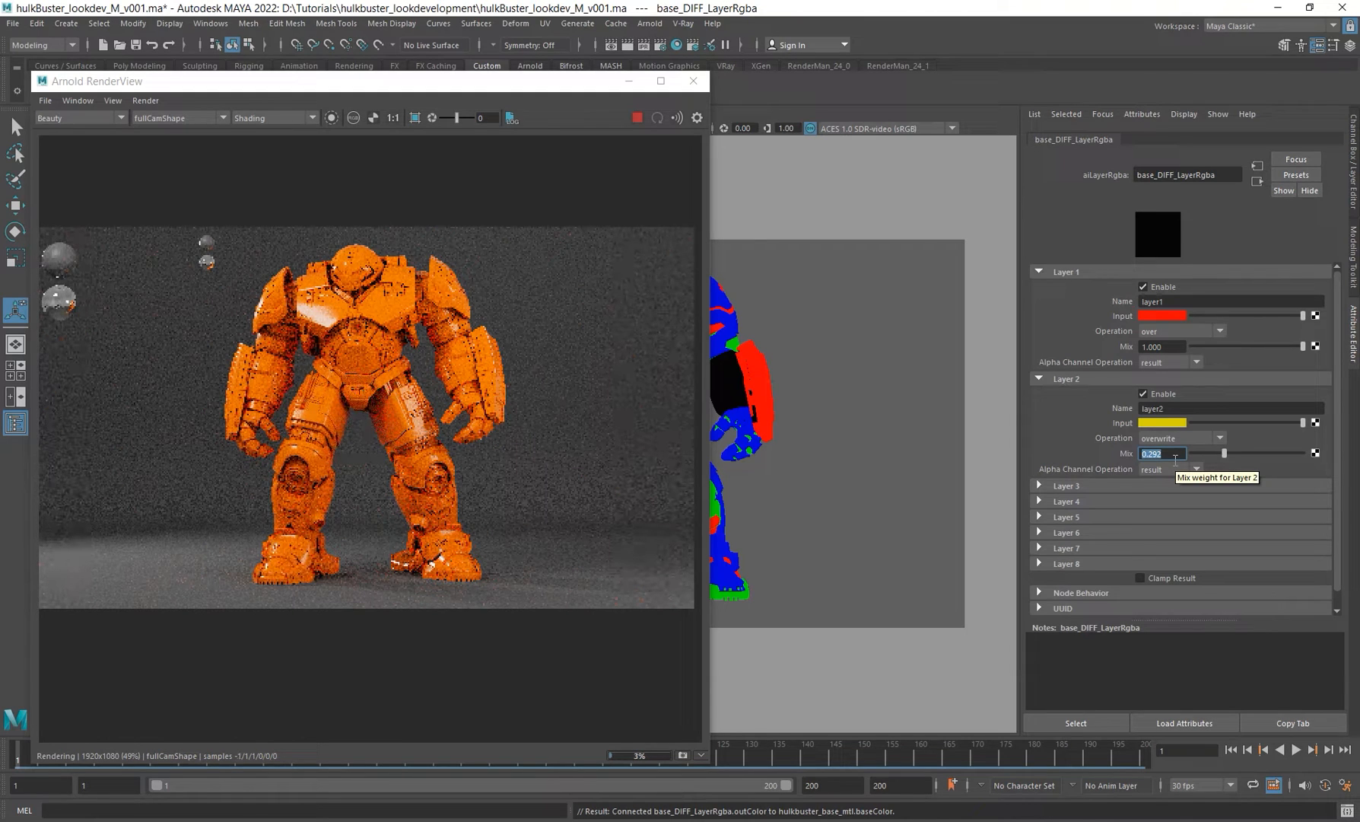
{"action": "type", "text": "0.3"}
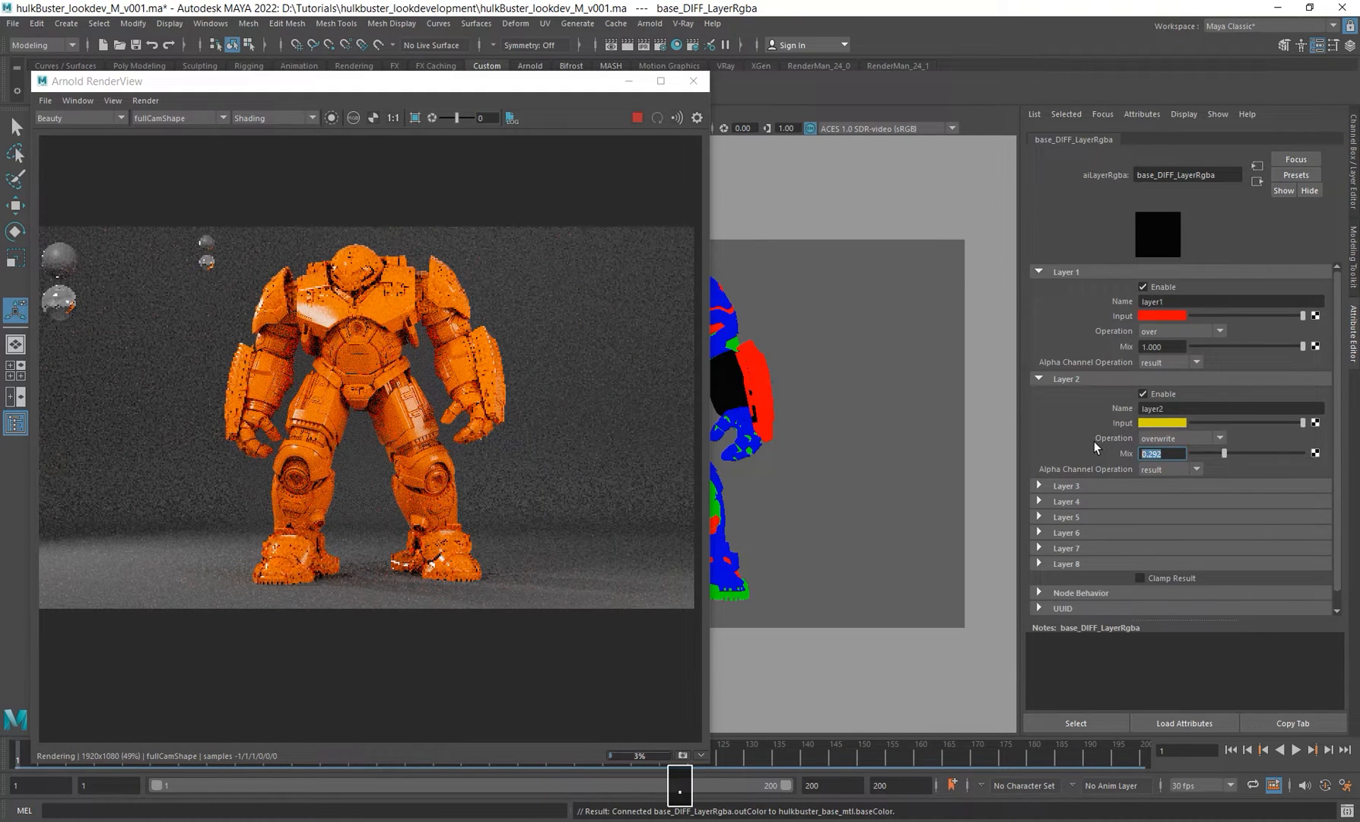
{"action": "key", "text": "Return"}
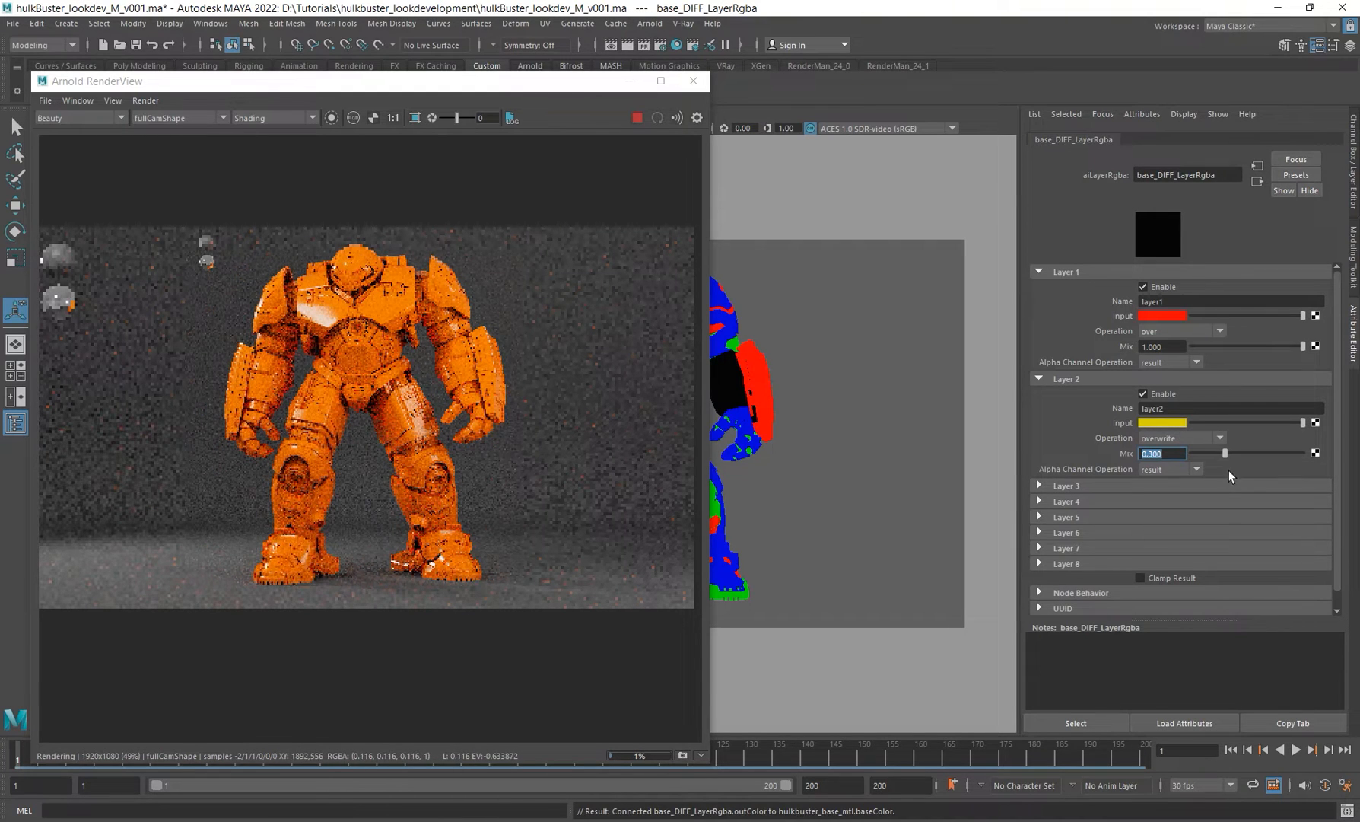
Step: Set Layer 2's Mix back to 1 and its operation to average
{"action": "left_click_drag", "start_coordinate": [1226, 453], "coordinate": [1315, 454]}
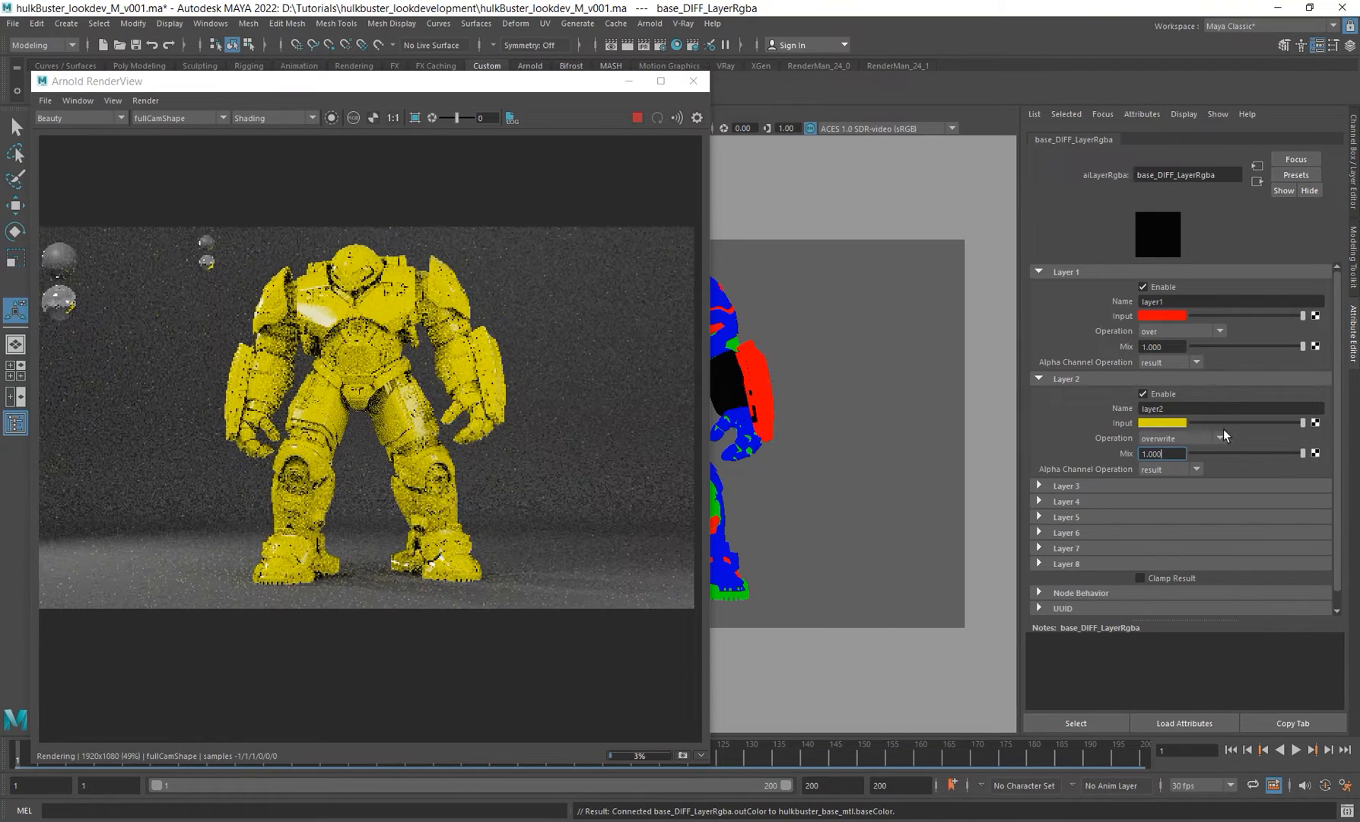
{"action": "left_click", "coordinate": [1187, 438]}
{"action": "left_click", "coordinate": [1165, 480]}
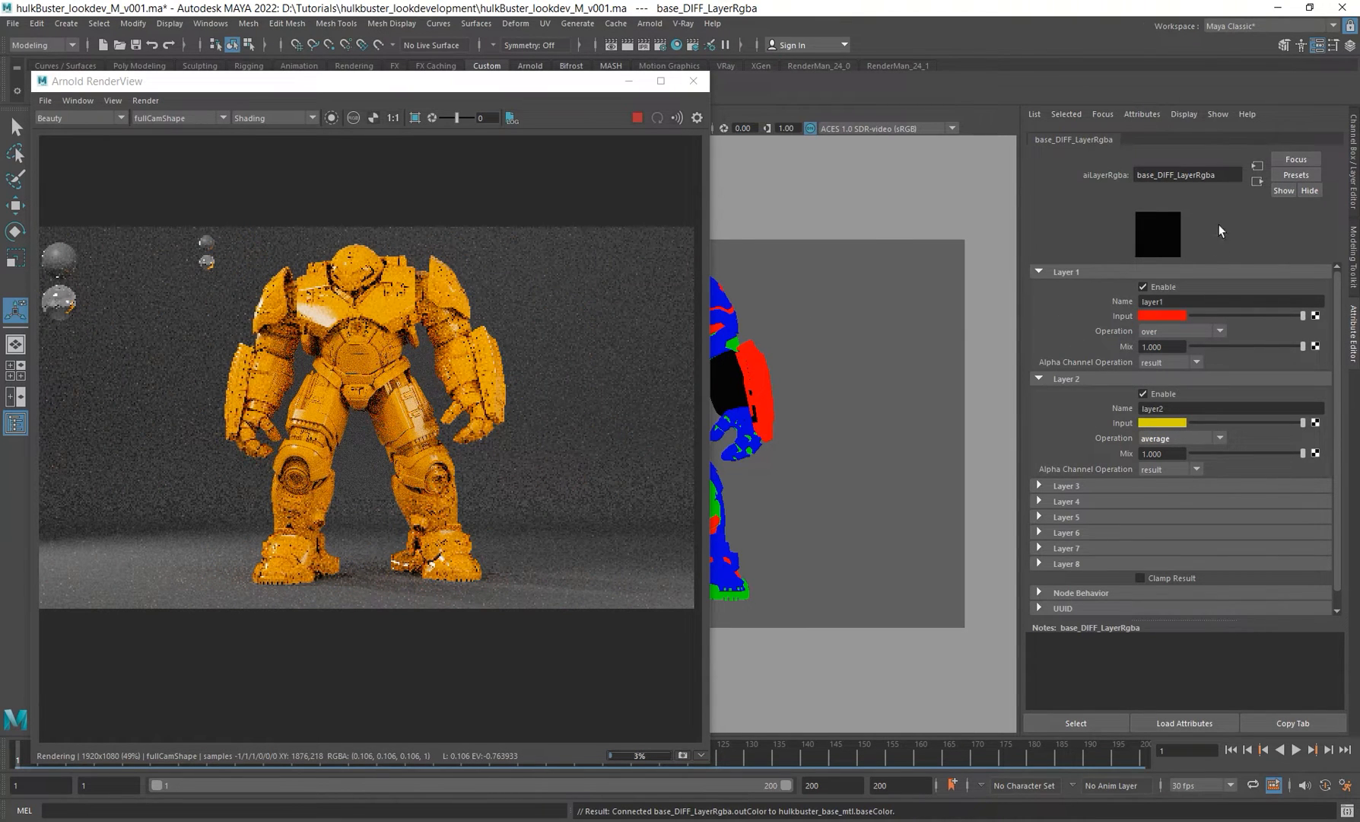
Step: Set Layer 2's blend operation to multiply
{"action": "left_click", "coordinate": [1176, 438]}
{"action": "scroll", "coordinate": [1183, 513], "scroll_direction": "down", "scroll_amount": 3}
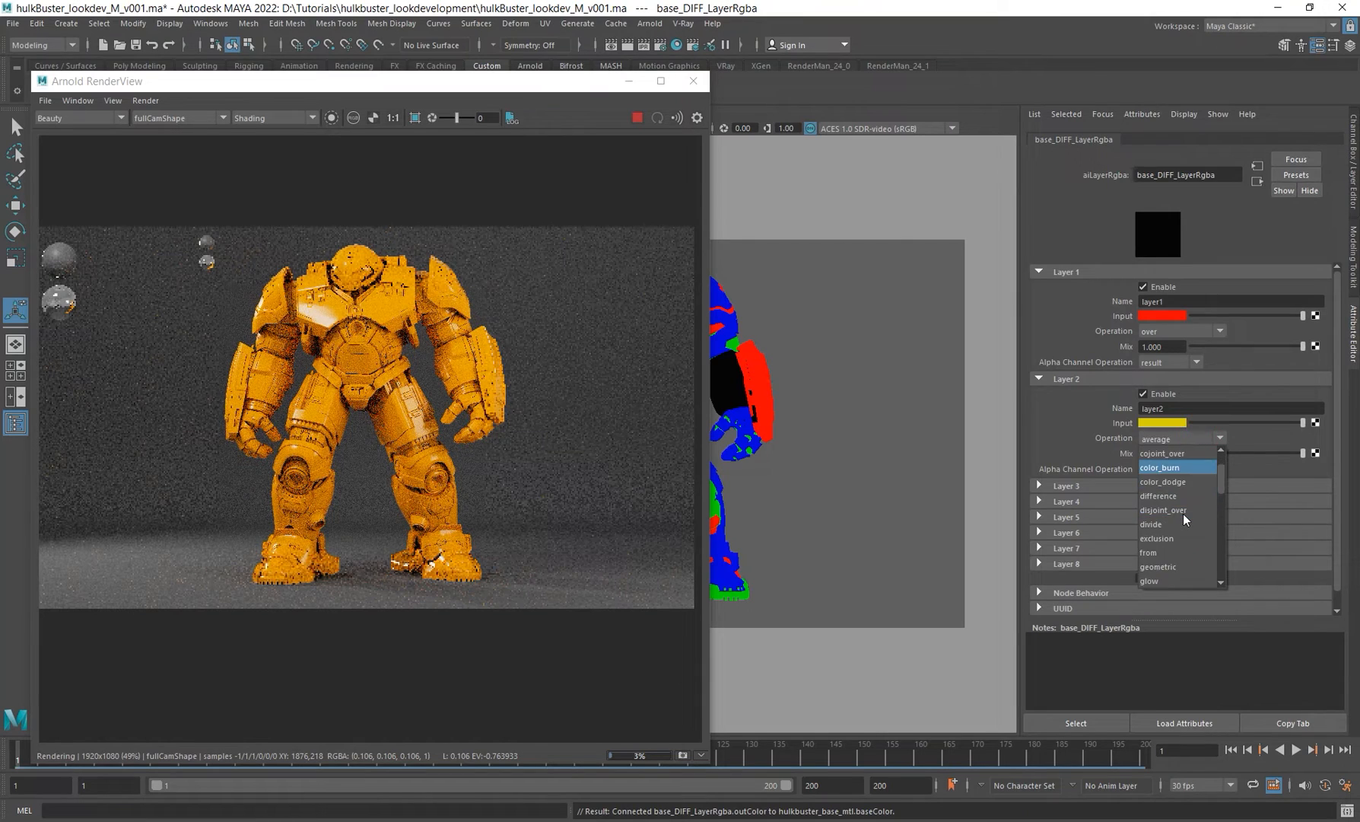
{"action": "scroll", "coordinate": [1171, 556], "scroll_direction": "down", "scroll_amount": 2}
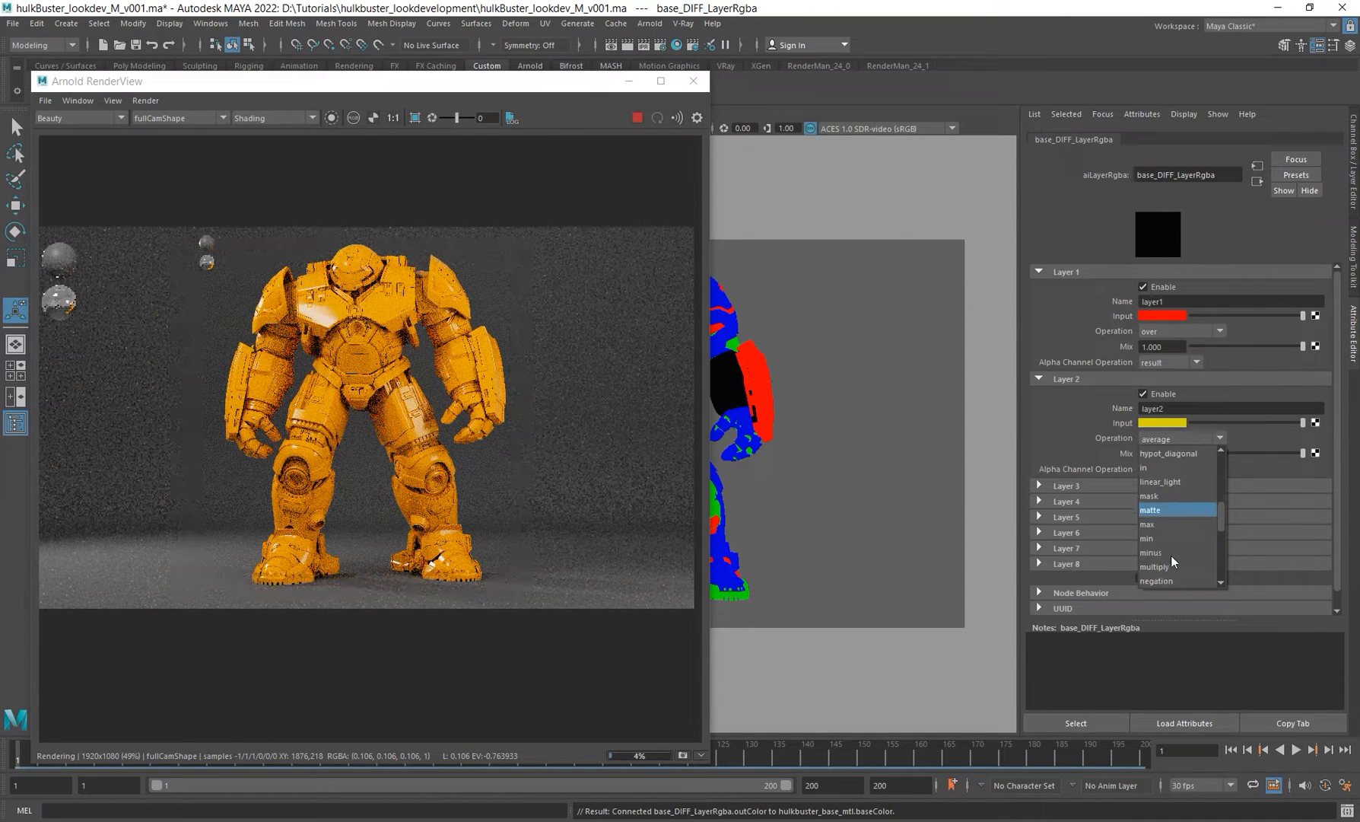
{"action": "left_click", "coordinate": [1167, 565]}
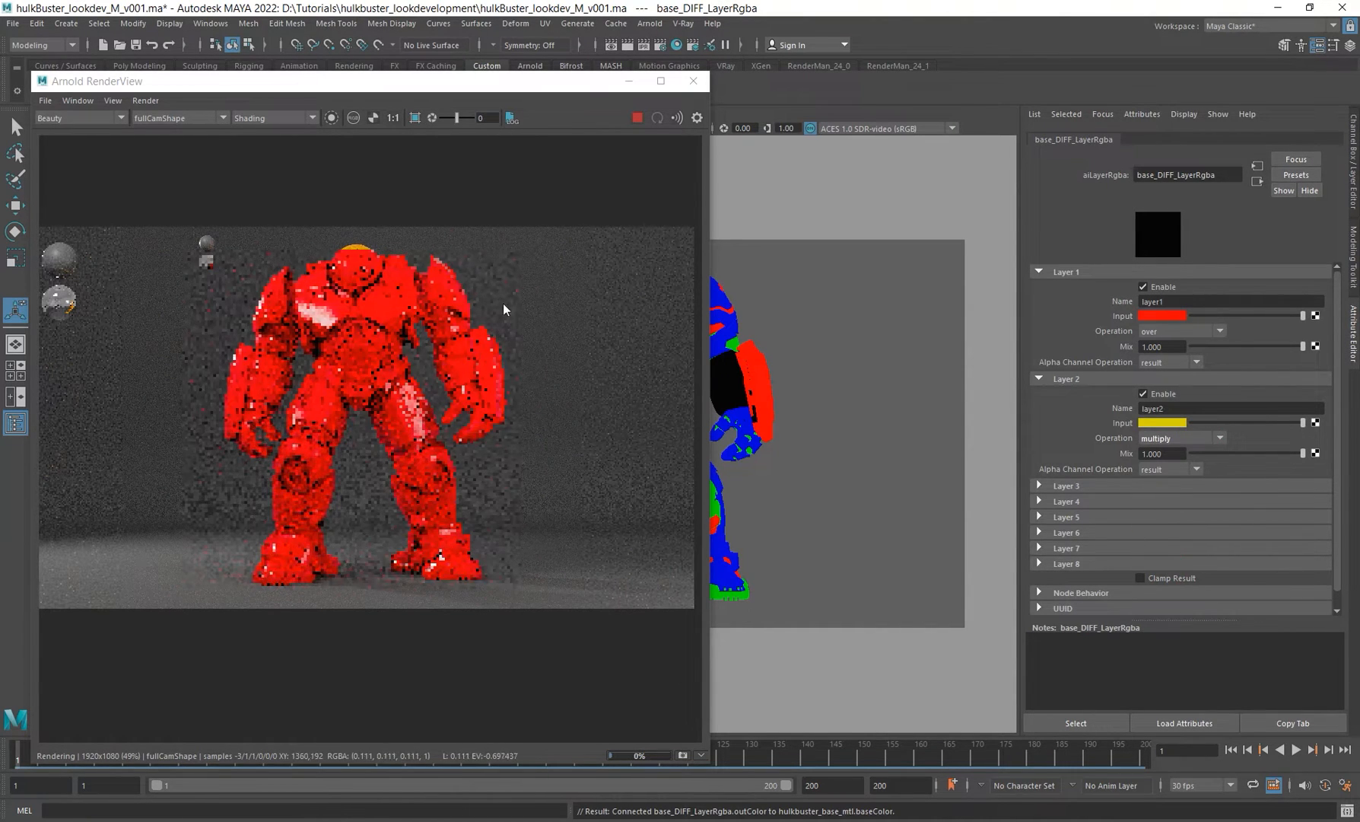
Step: Try green and then cyan as Layer 2's input colour before returning it to yellow
{"action": "left_click", "coordinate": [1162, 422]}
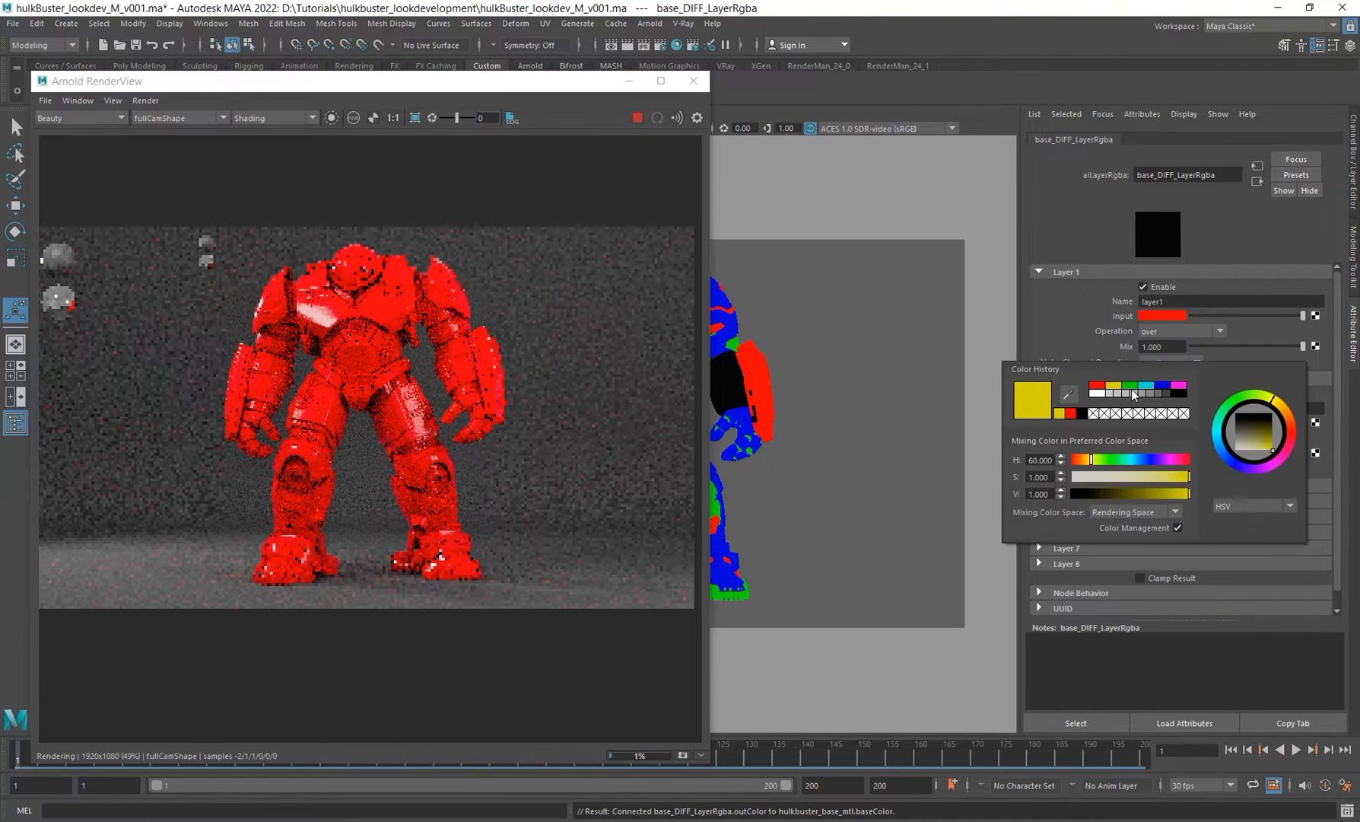
{"action": "left_click", "coordinate": [1136, 391]}
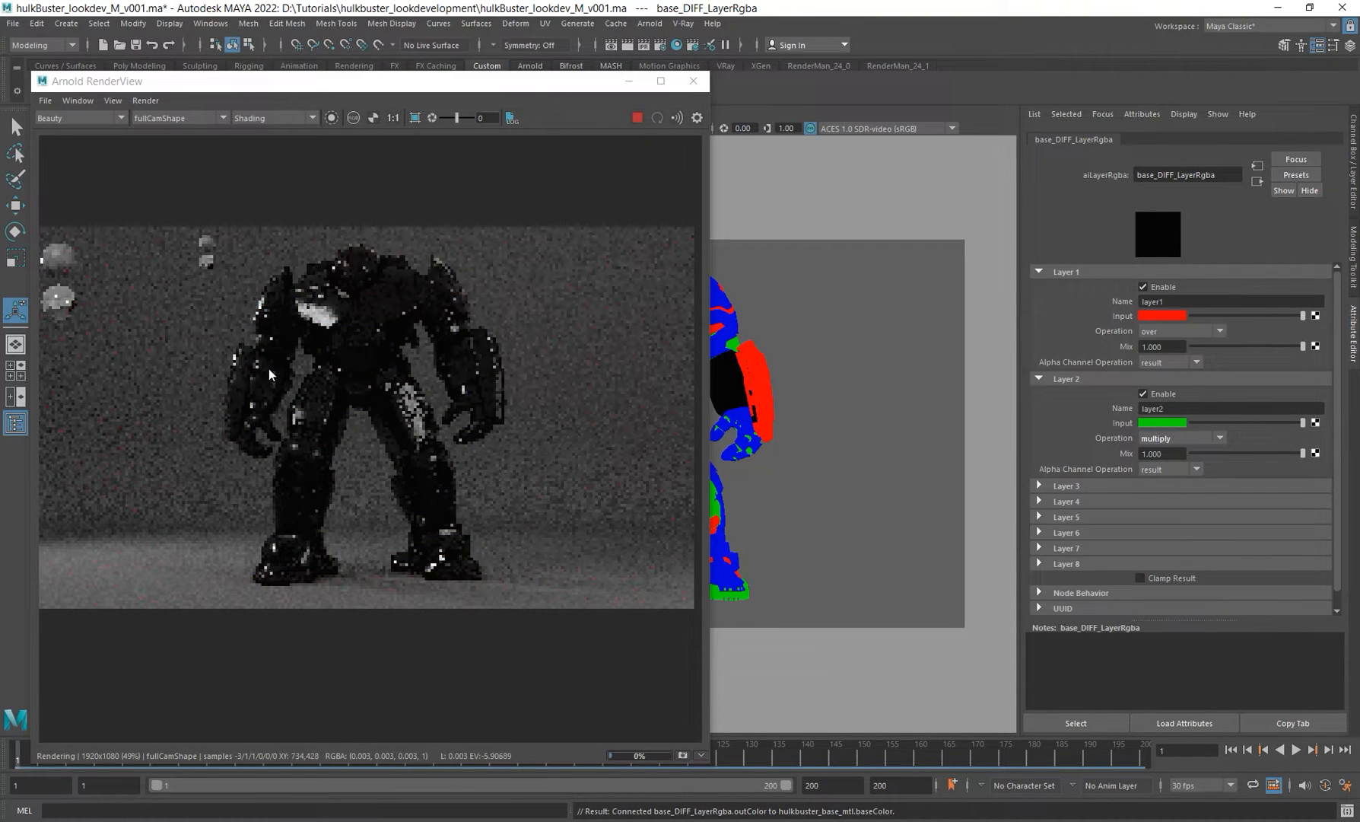
{"action": "left_click", "coordinate": [1166, 423]}
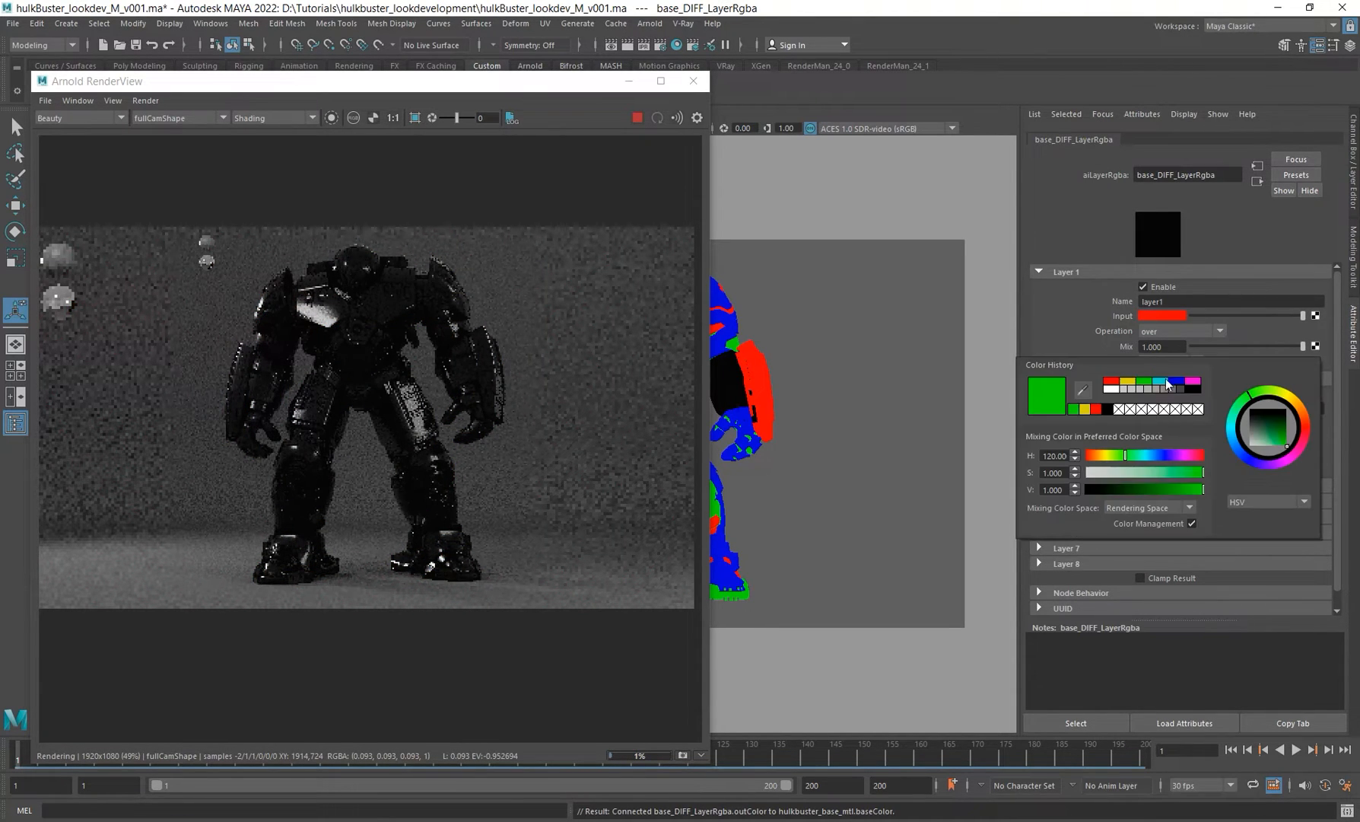
{"action": "left_click", "coordinate": [1161, 386]}
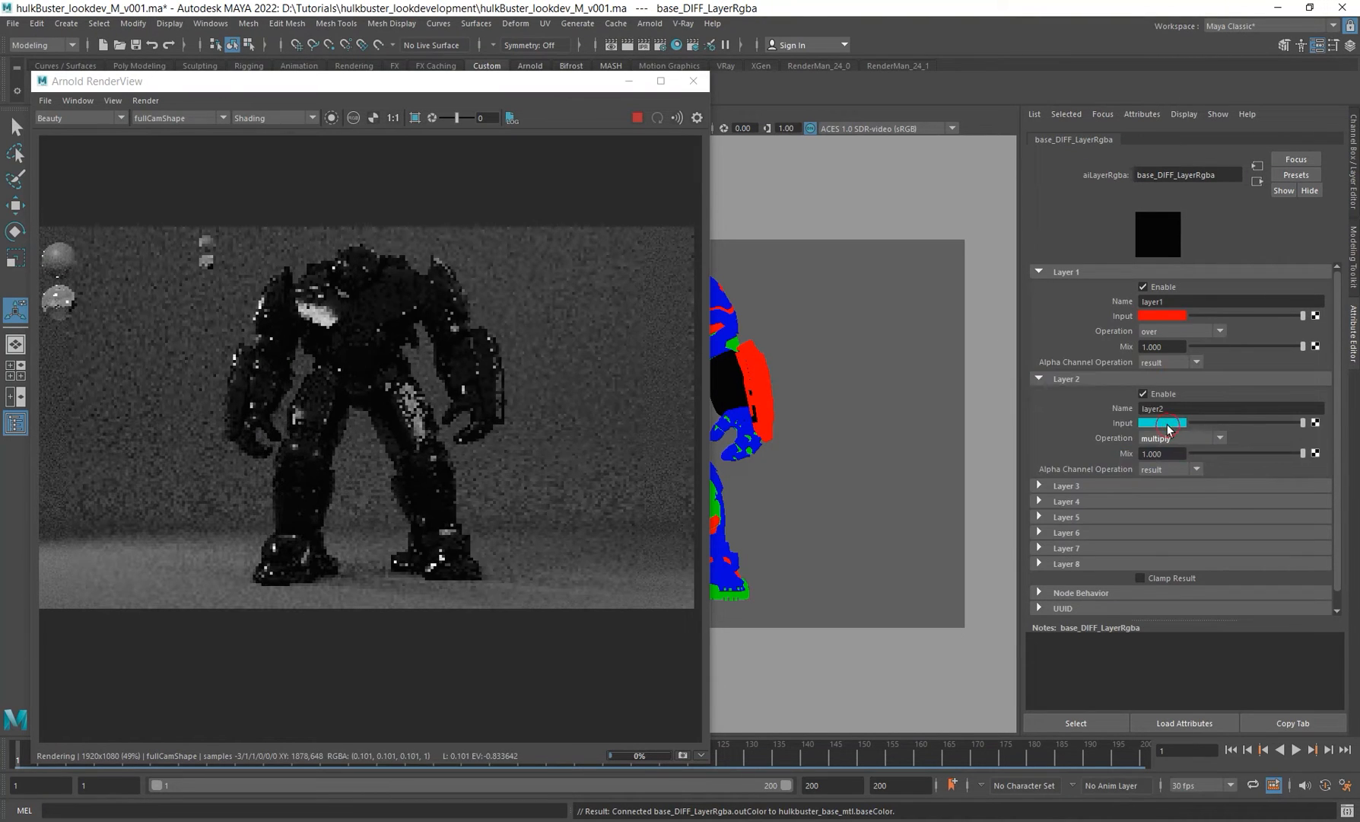
{"action": "left_click", "coordinate": [1167, 423]}
{"action": "left_click", "coordinate": [1097, 417]}
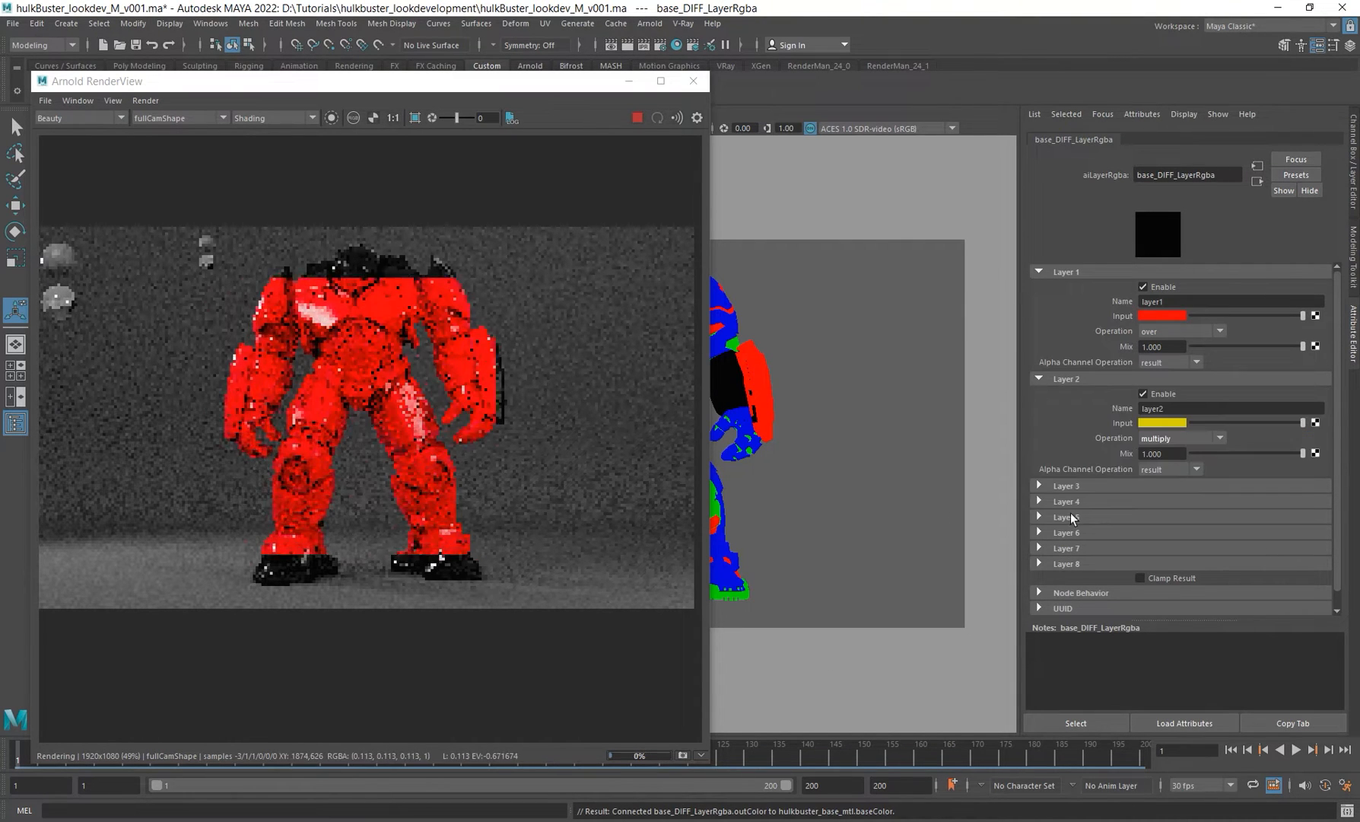
Step: Set Layer 2's blend operation to plus
{"action": "left_click", "coordinate": [1200, 439]}
{"action": "scroll", "coordinate": [1150, 550], "scroll_direction": "down", "scroll_amount": 2}
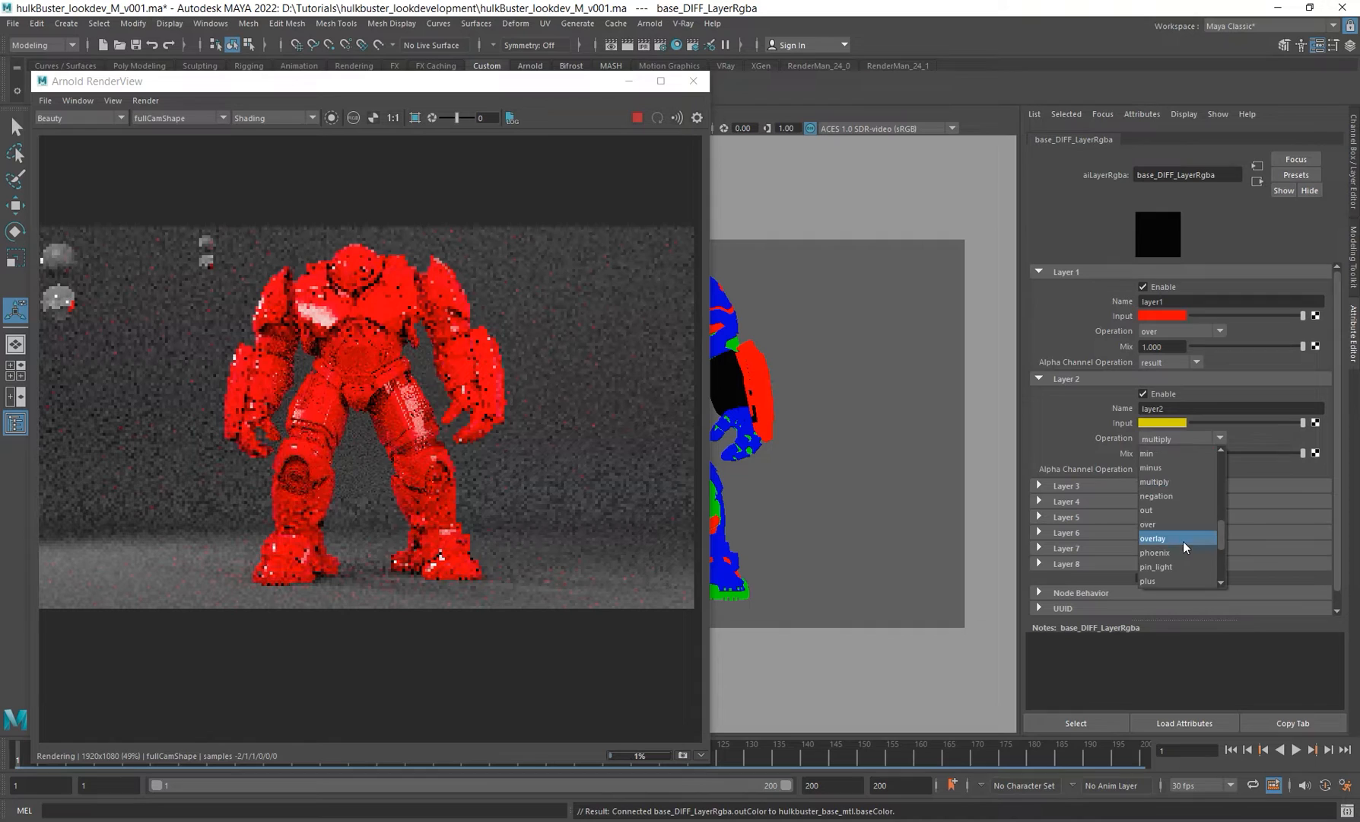
{"action": "left_click", "coordinate": [1164, 577]}
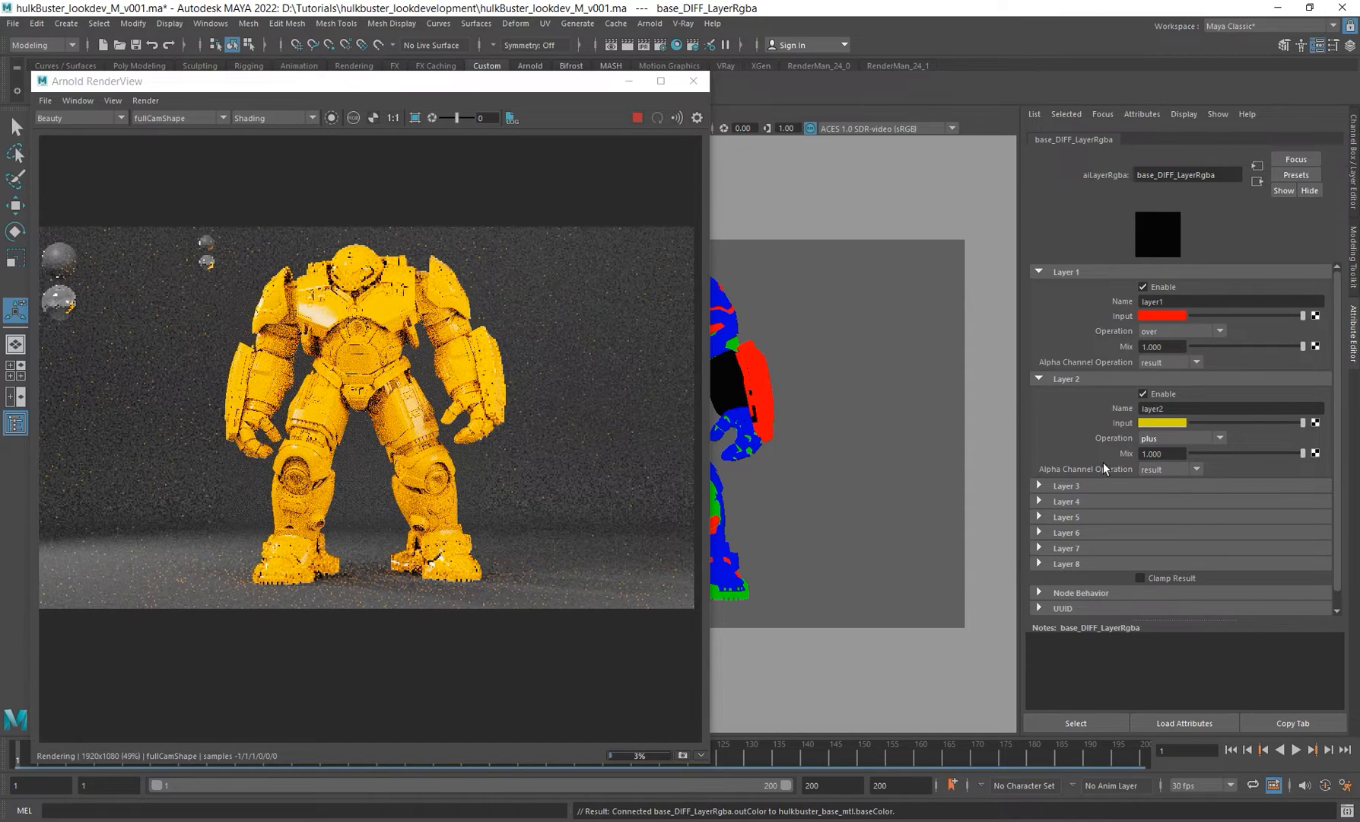
Step: Expand Layer 3, stop the render and rearrange the RenderView and Node Editor windows beside the attributes
{"action": "left_click", "coordinate": [1071, 486]}
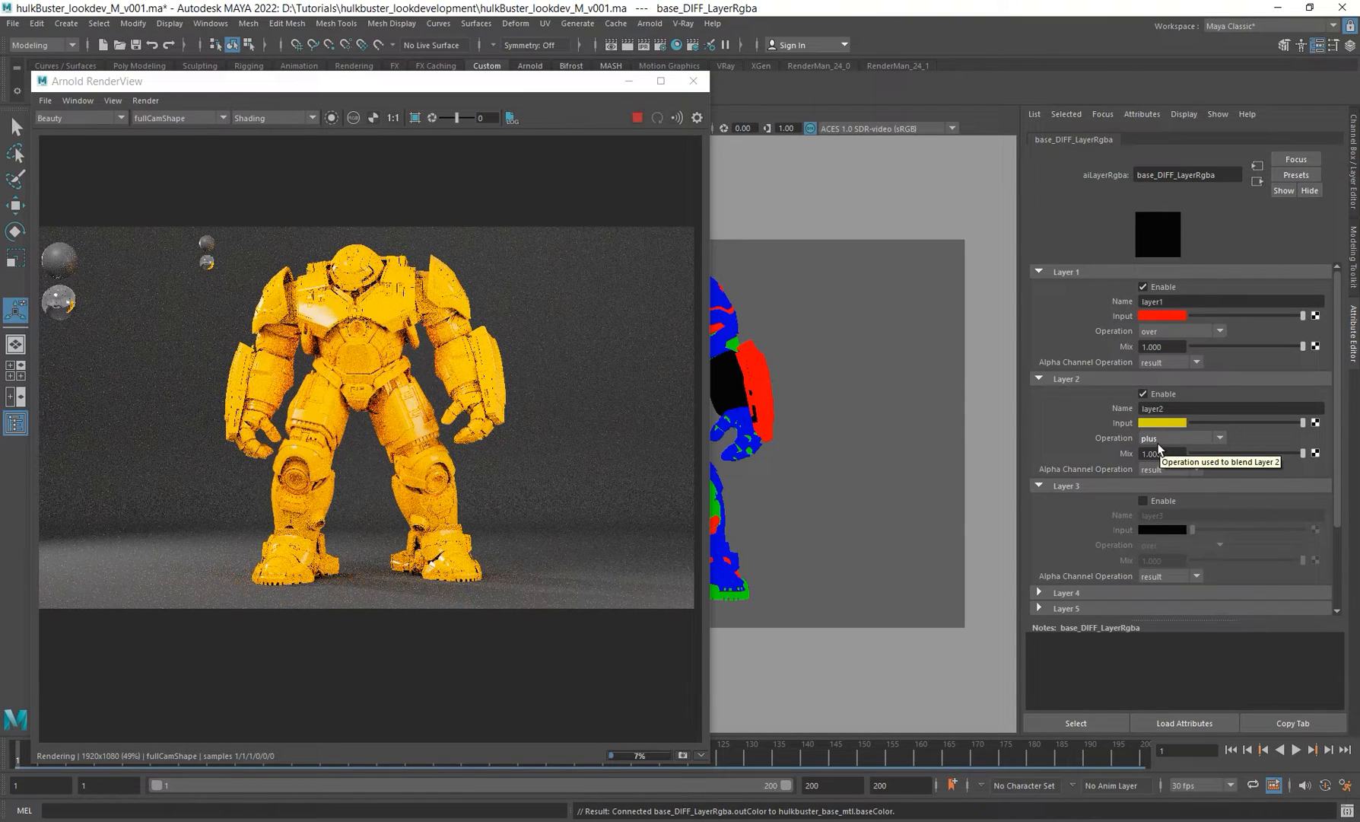
{"action": "left_click", "coordinate": [637, 118]}
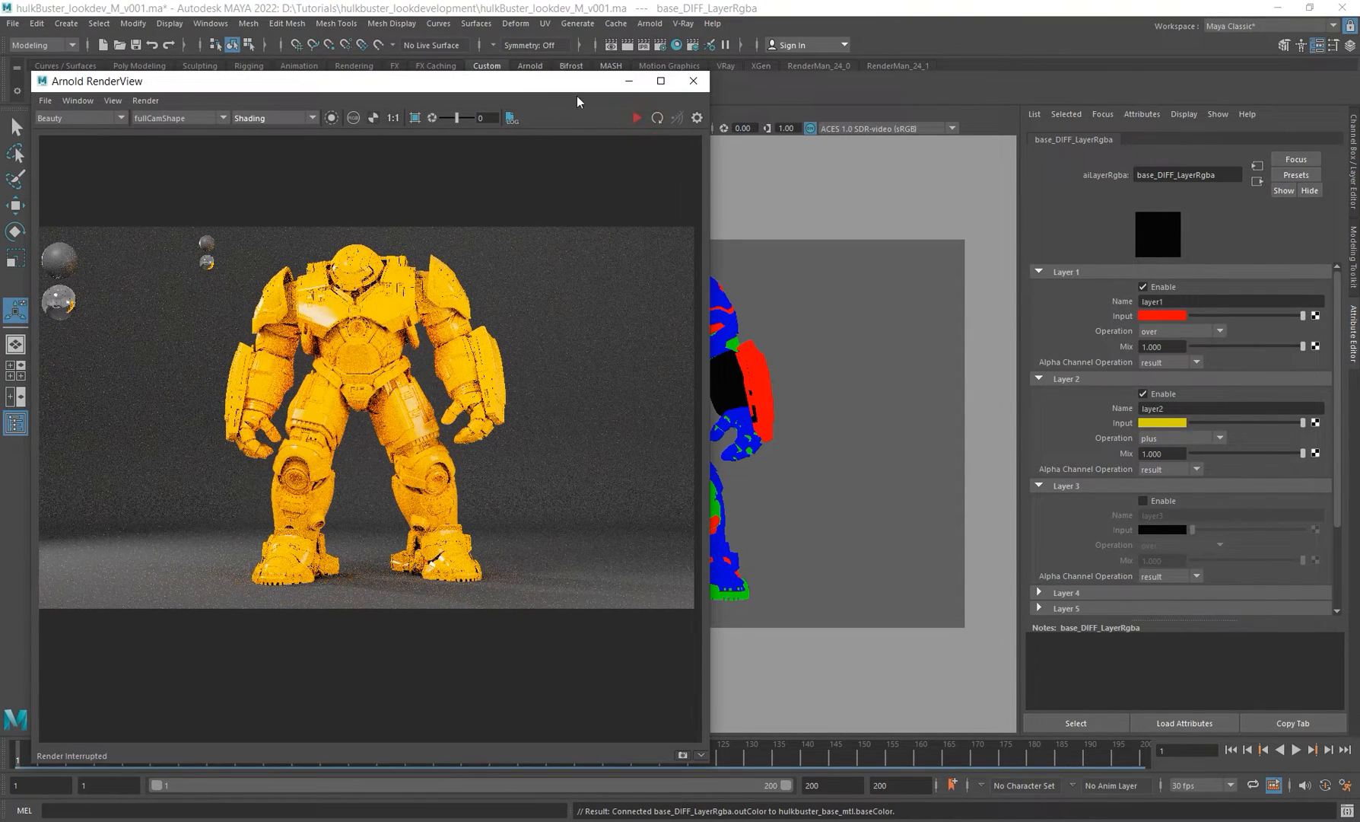
{"action": "left_click_drag", "start_coordinate": [541, 89], "coordinate": [623, 262]}
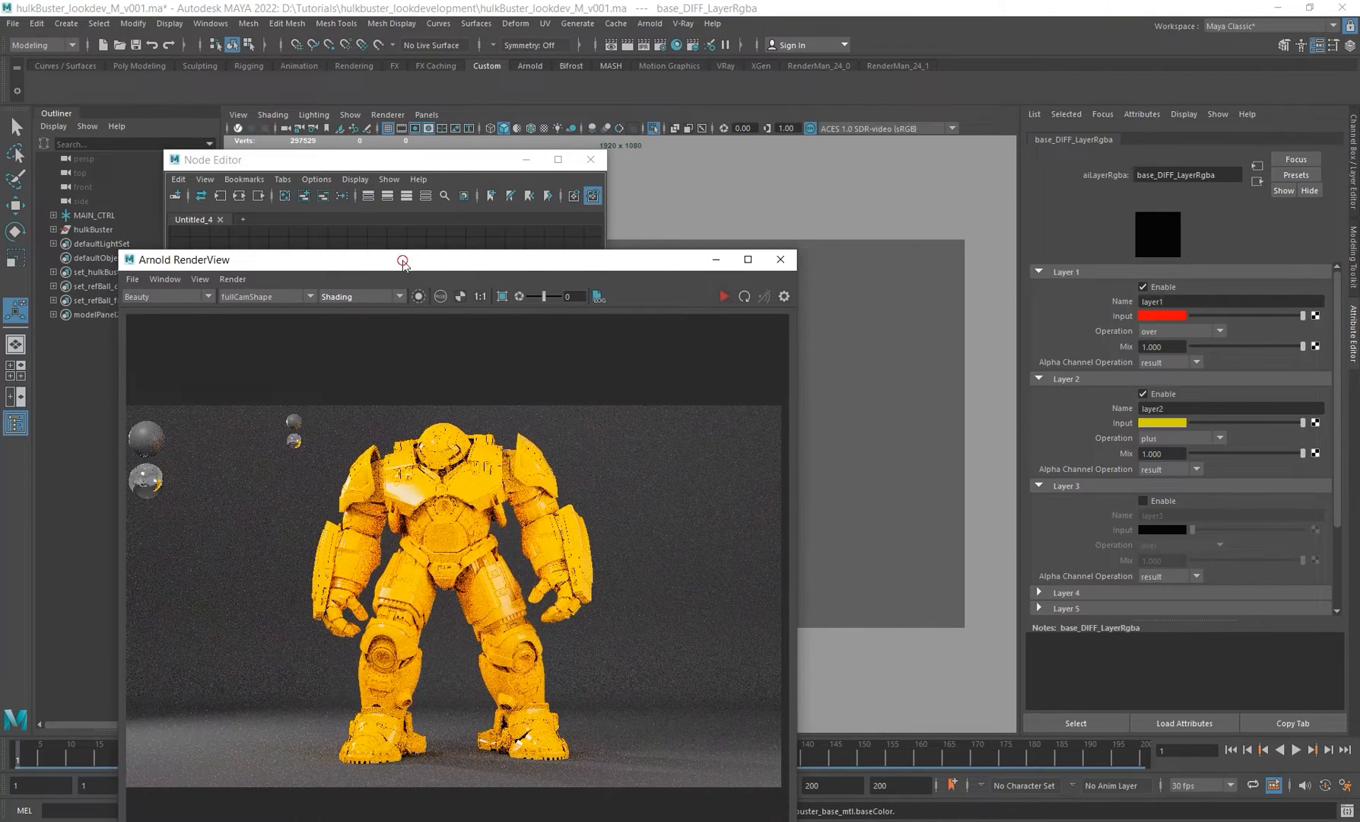
{"action": "left_click_drag", "start_coordinate": [404, 261], "coordinate": [572, 581]}
{"action": "middle_click_drag", "start_coordinate": [441, 334], "coordinate": [444, 276], "text": "alt"}
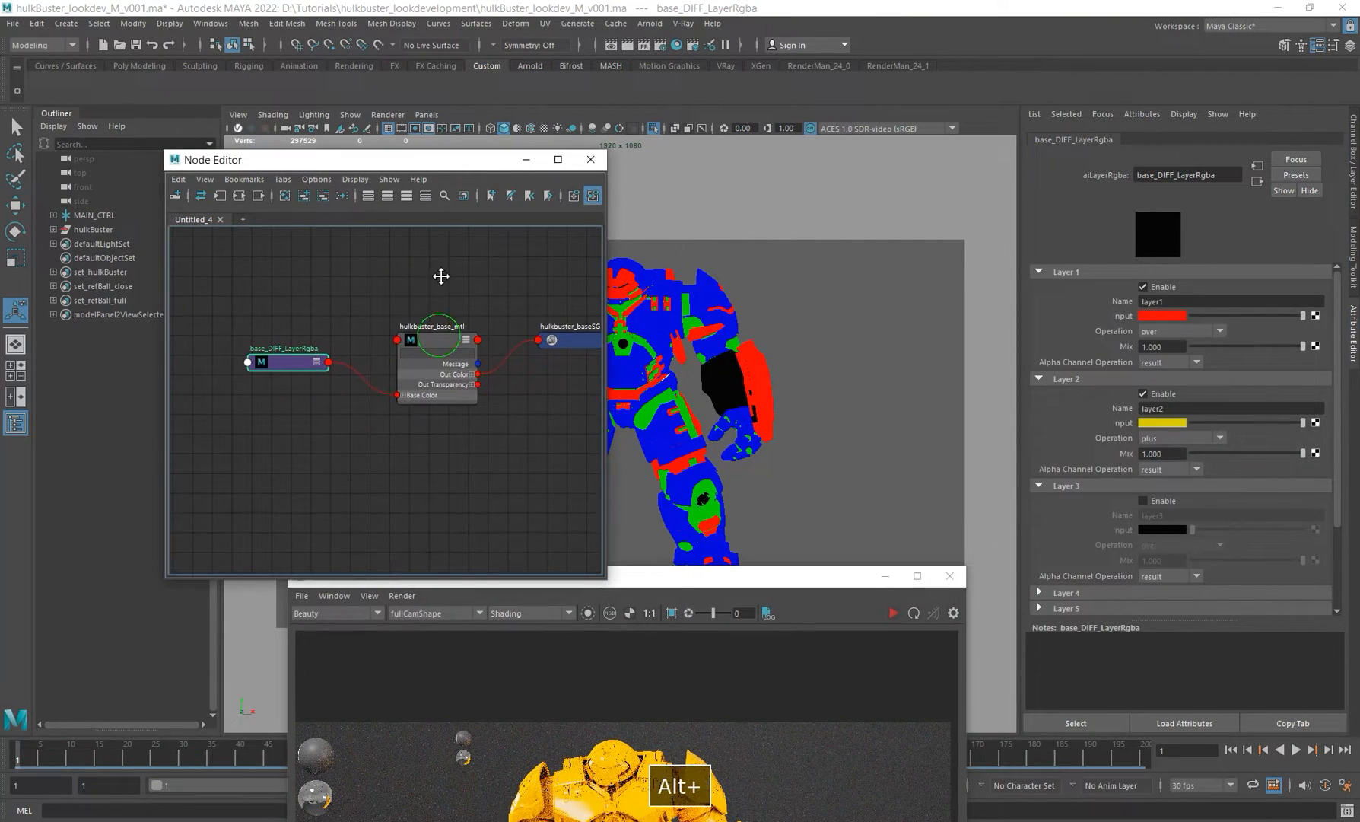
{"action": "left_click_drag", "start_coordinate": [426, 159], "coordinate": [346, 173]}
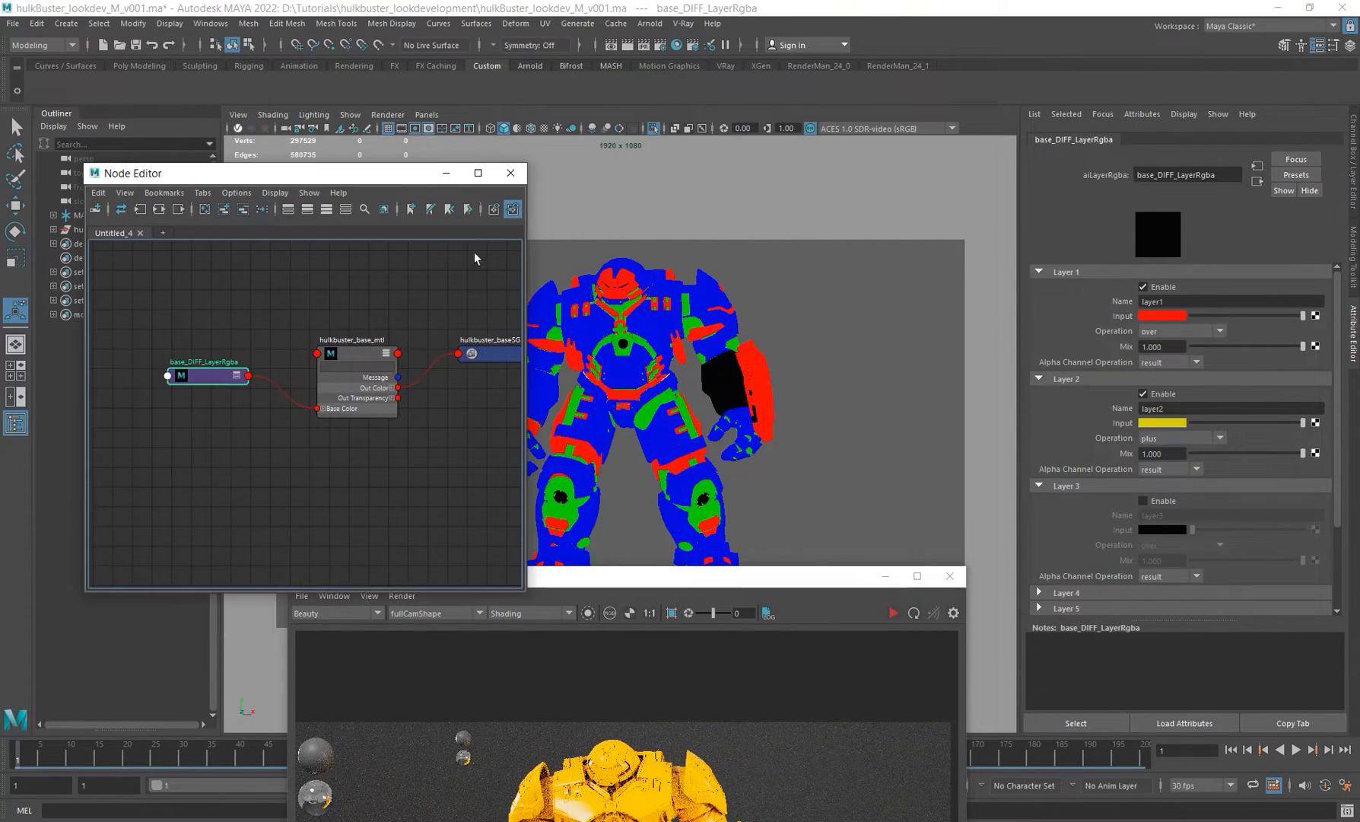
{"action": "left_click", "coordinate": [1167, 314]}
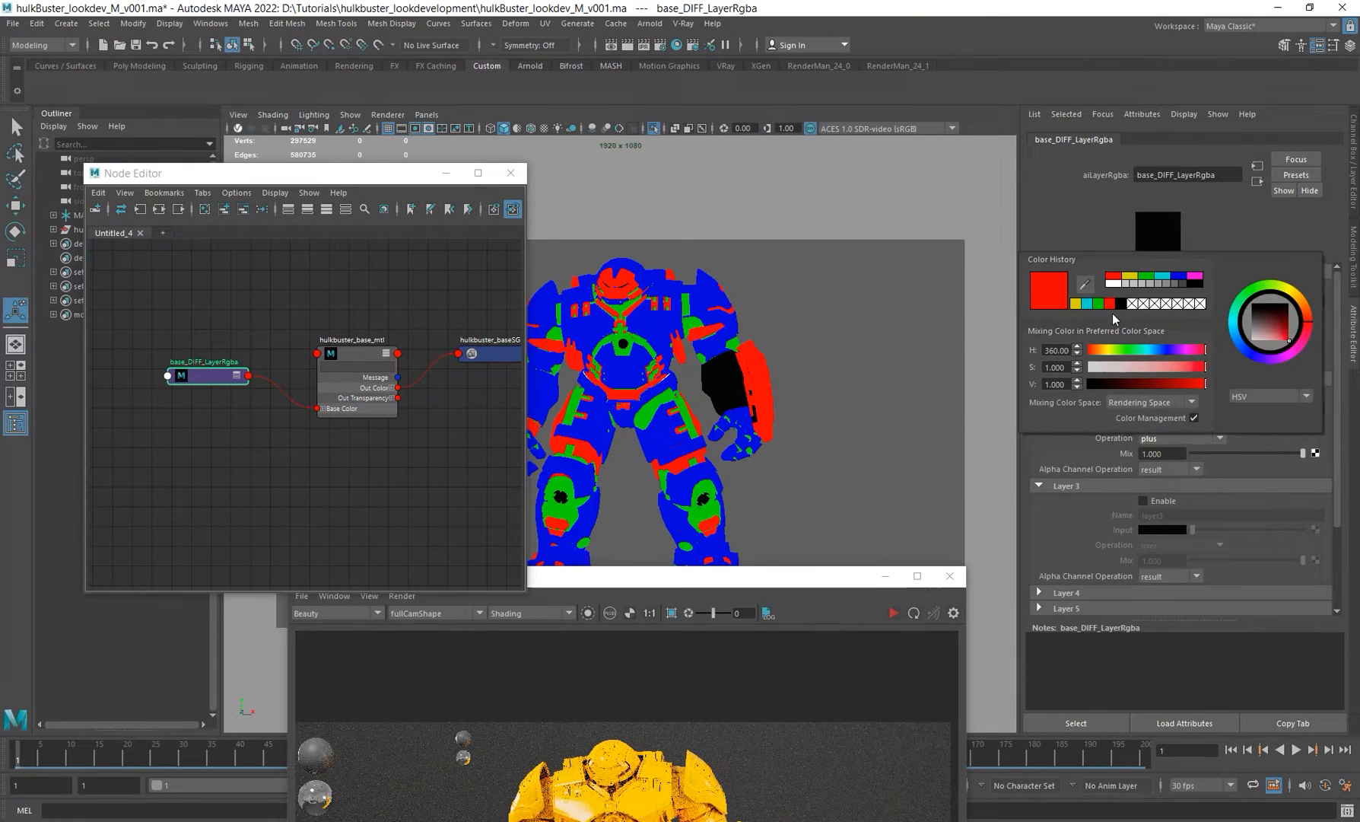
{"action": "left_click", "coordinate": [1160, 312]}
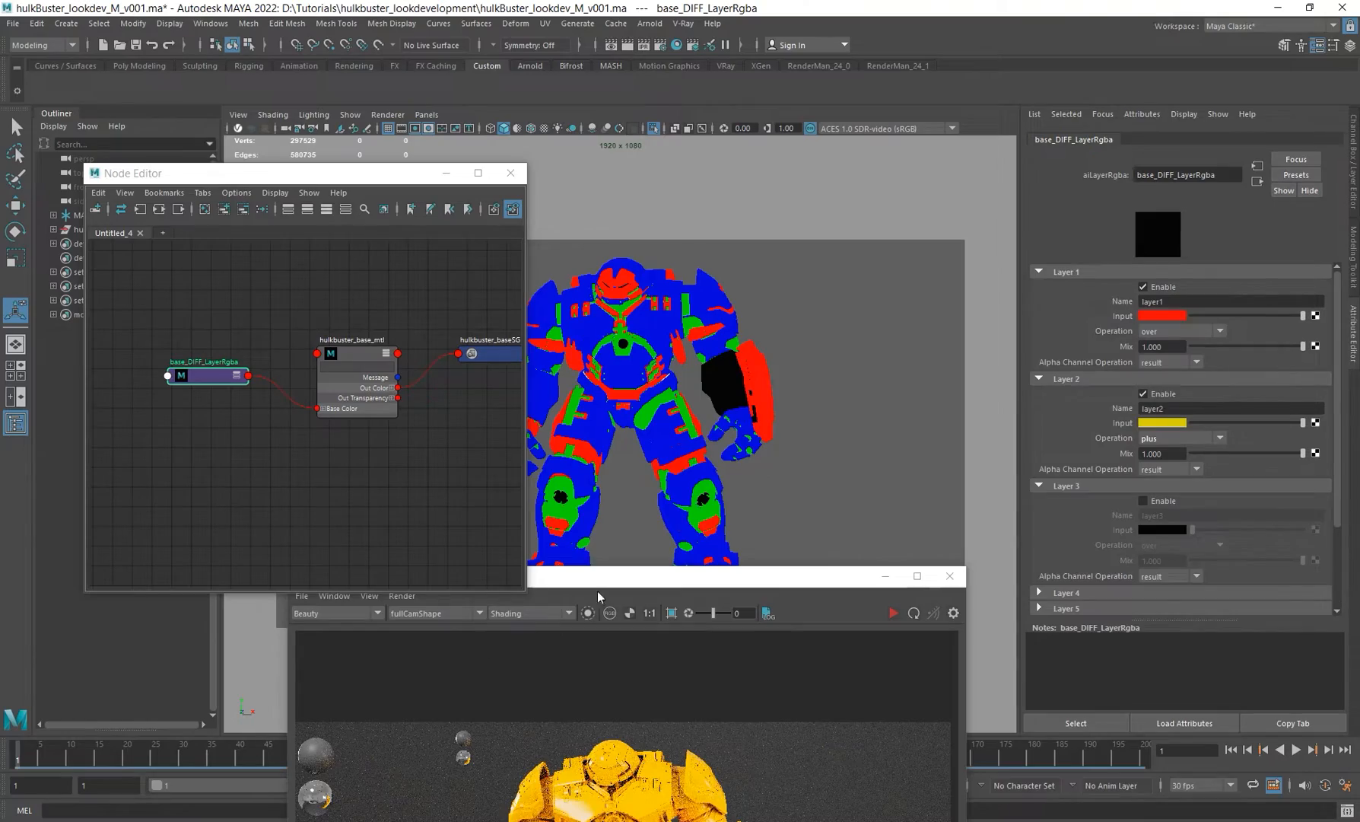
{"action": "left_click_drag", "start_coordinate": [598, 597], "coordinate": [917, 353]}
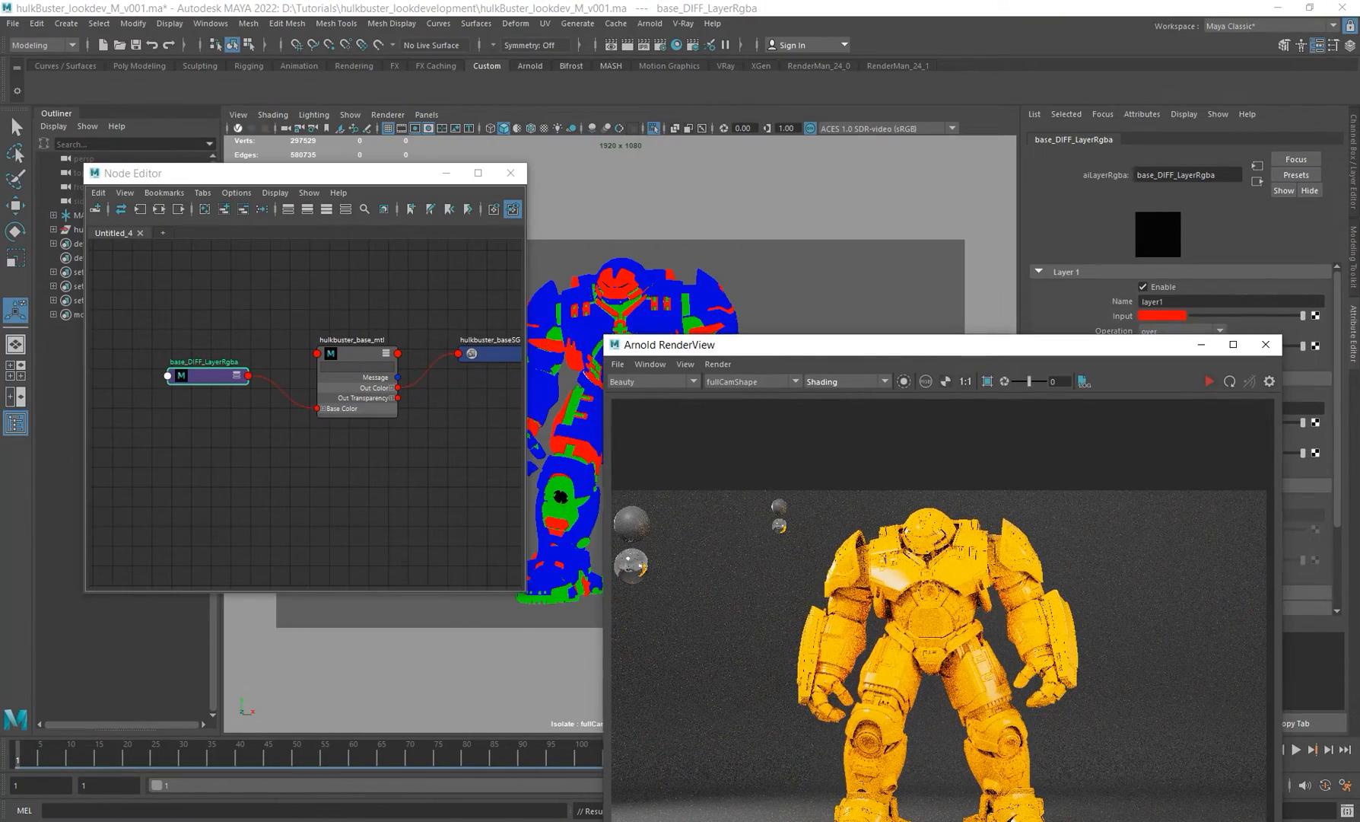
Step: Bring up the Mark_44.png Hulkbuster reference image in Picasa Photo Viewer to compare against the render
{"action": "right_click", "coordinate": [358, 821]}
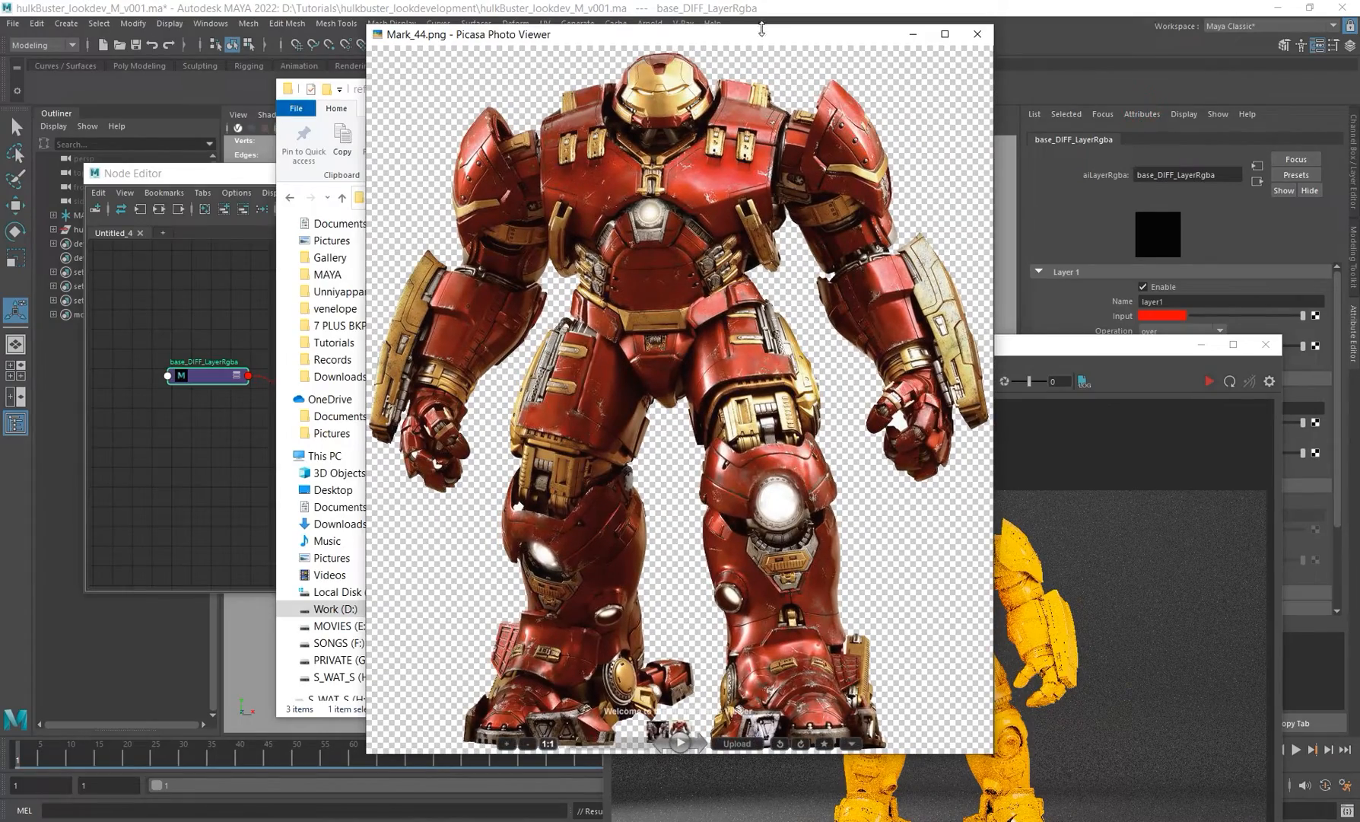
{"action": "left_click_drag", "start_coordinate": [762, 29], "coordinate": [461, 65]}
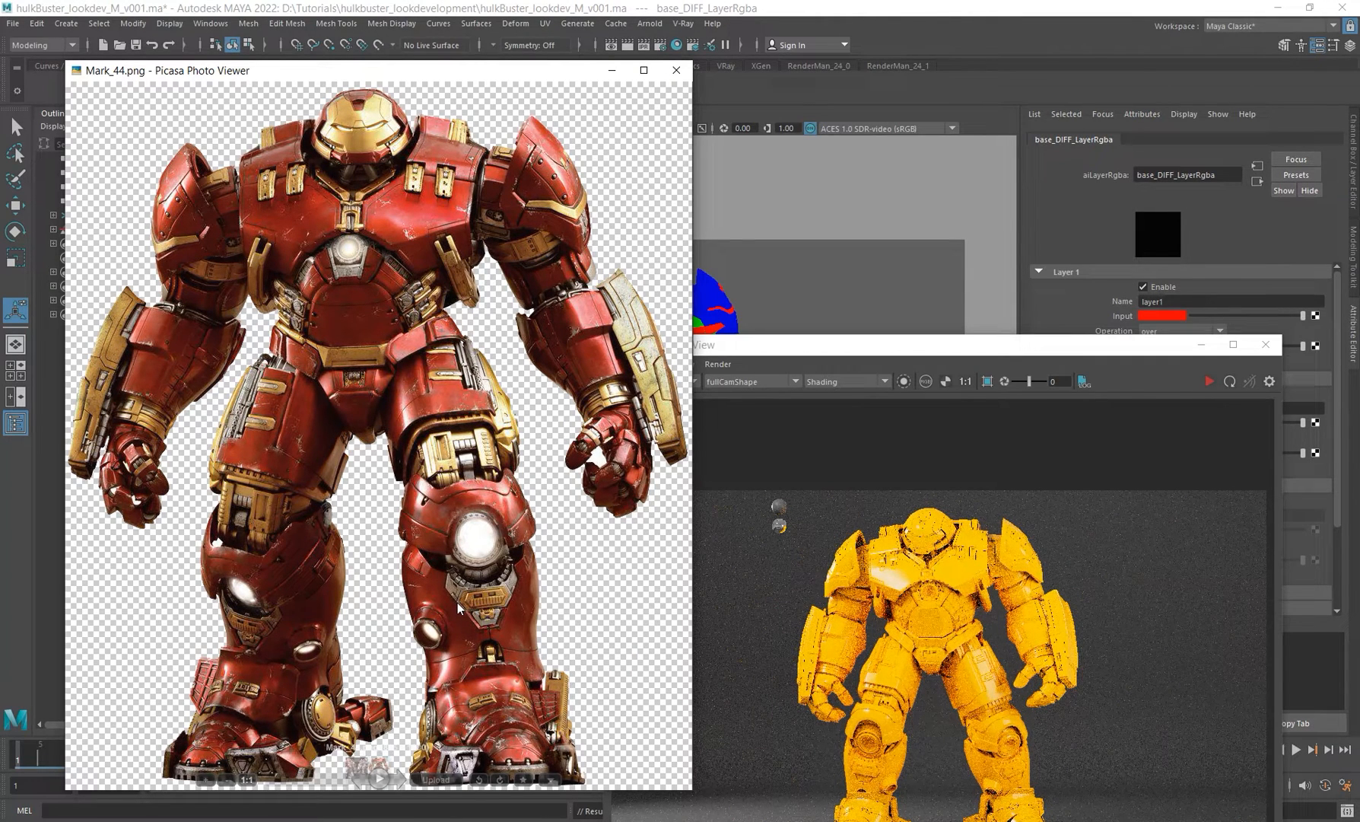
{"action": "left_click", "coordinate": [955, 6]}
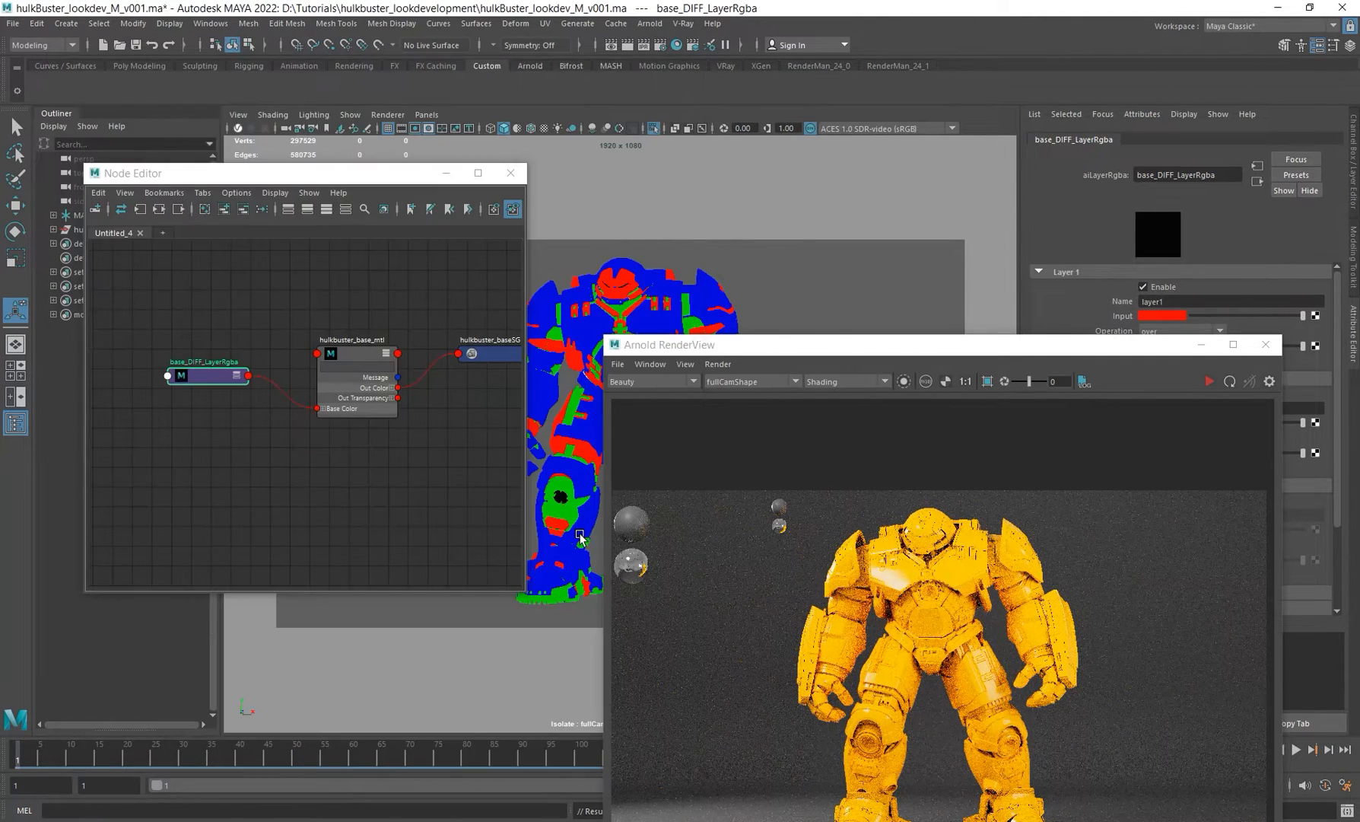
{"action": "left_click_drag", "start_coordinate": [1103, 348], "coordinate": [804, 320]}
{"action": "key", "text": "alt+Tab"}
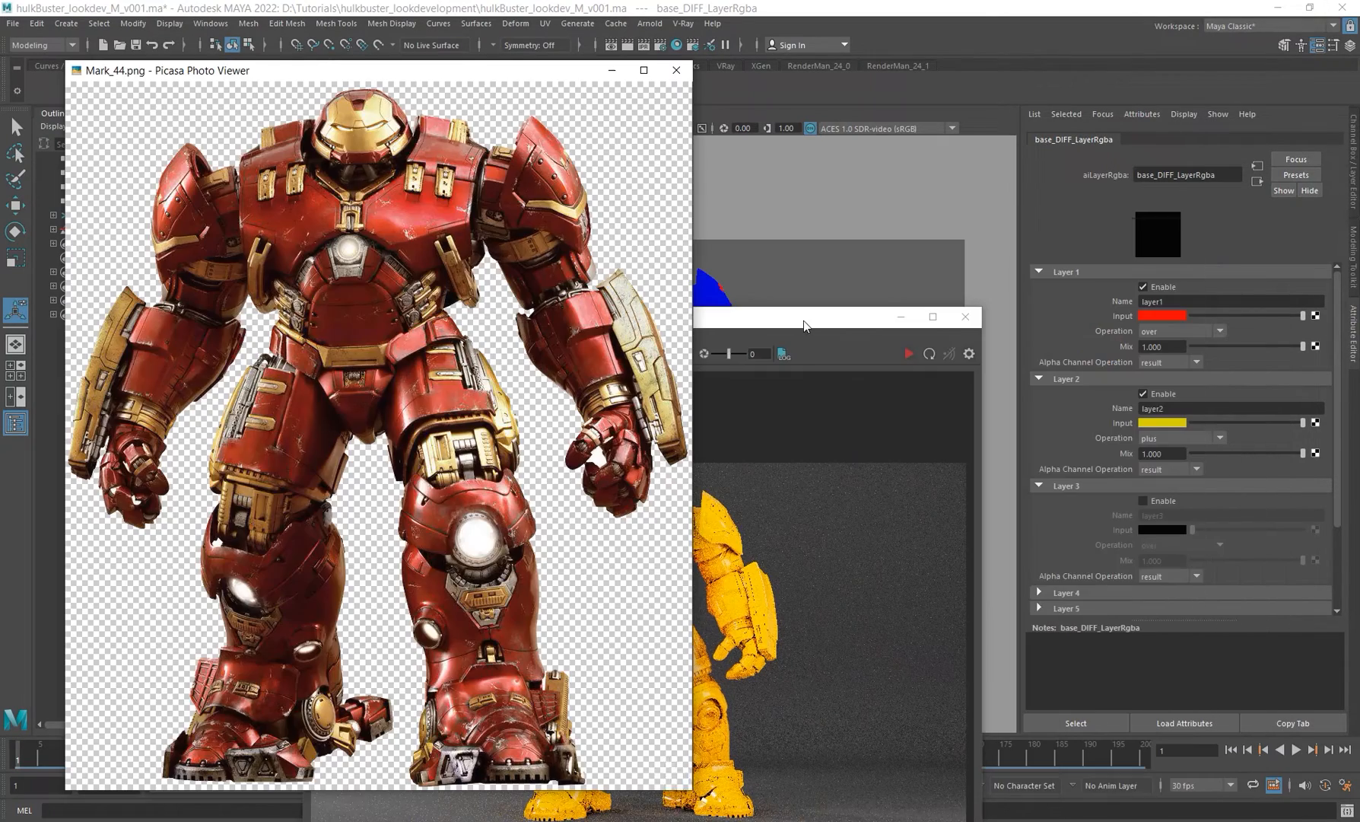
{"action": "left_click", "coordinate": [1158, 324]}
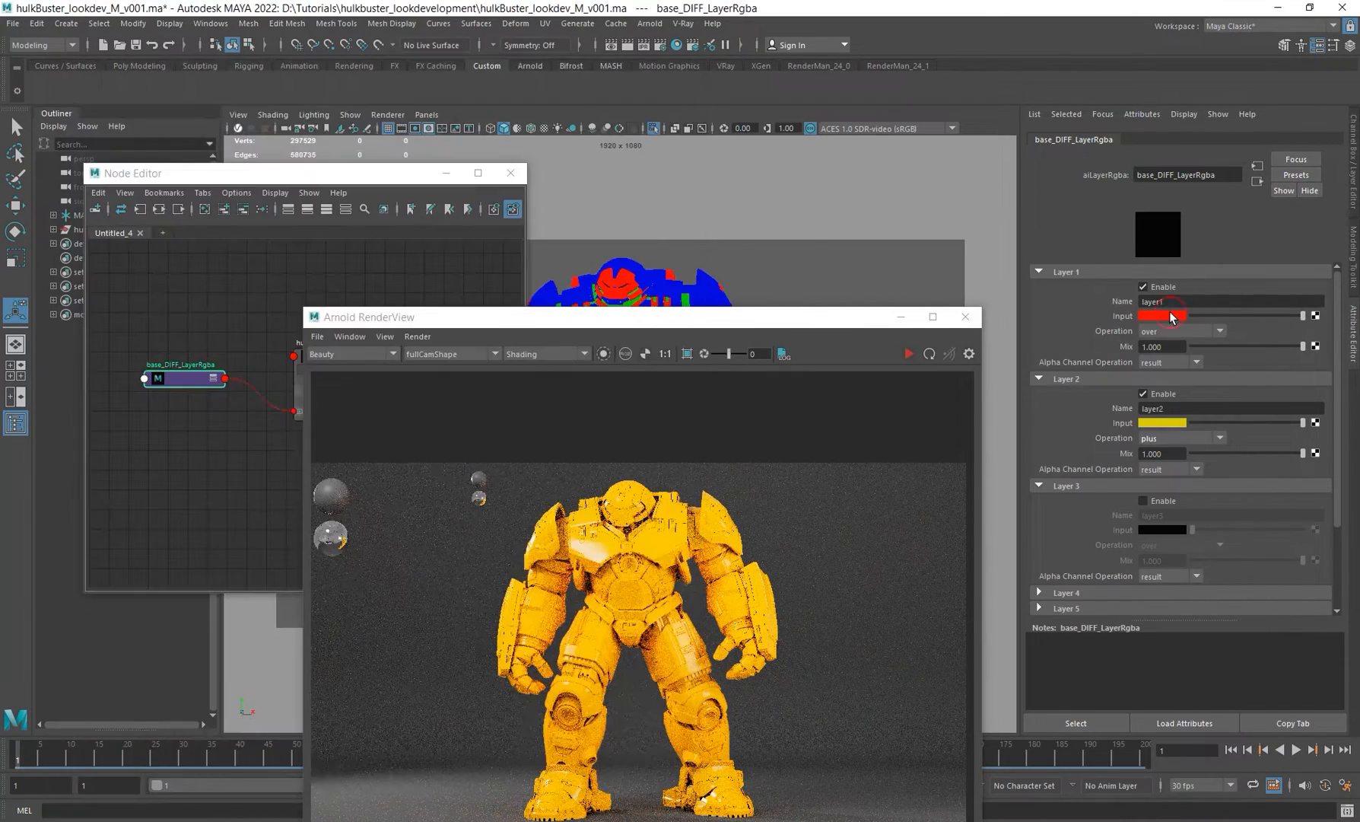
Step: Pick a darker red with hue about 9 for Layer 1's input colour
{"action": "left_click", "coordinate": [1162, 315]}
{"action": "left_click", "coordinate": [1097, 349]}
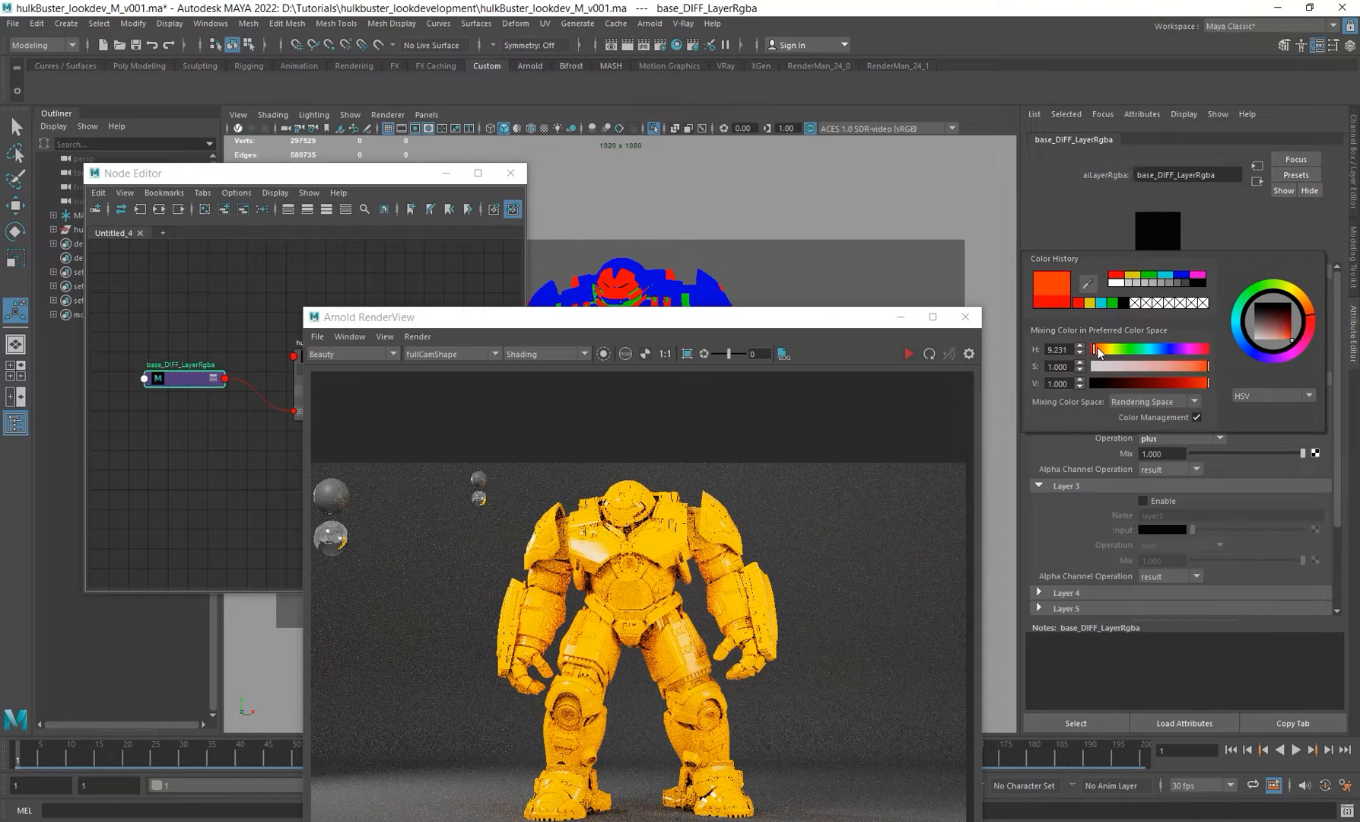
{"action": "left_click", "coordinate": [1198, 366]}
{"action": "left_click", "coordinate": [1183, 381]}
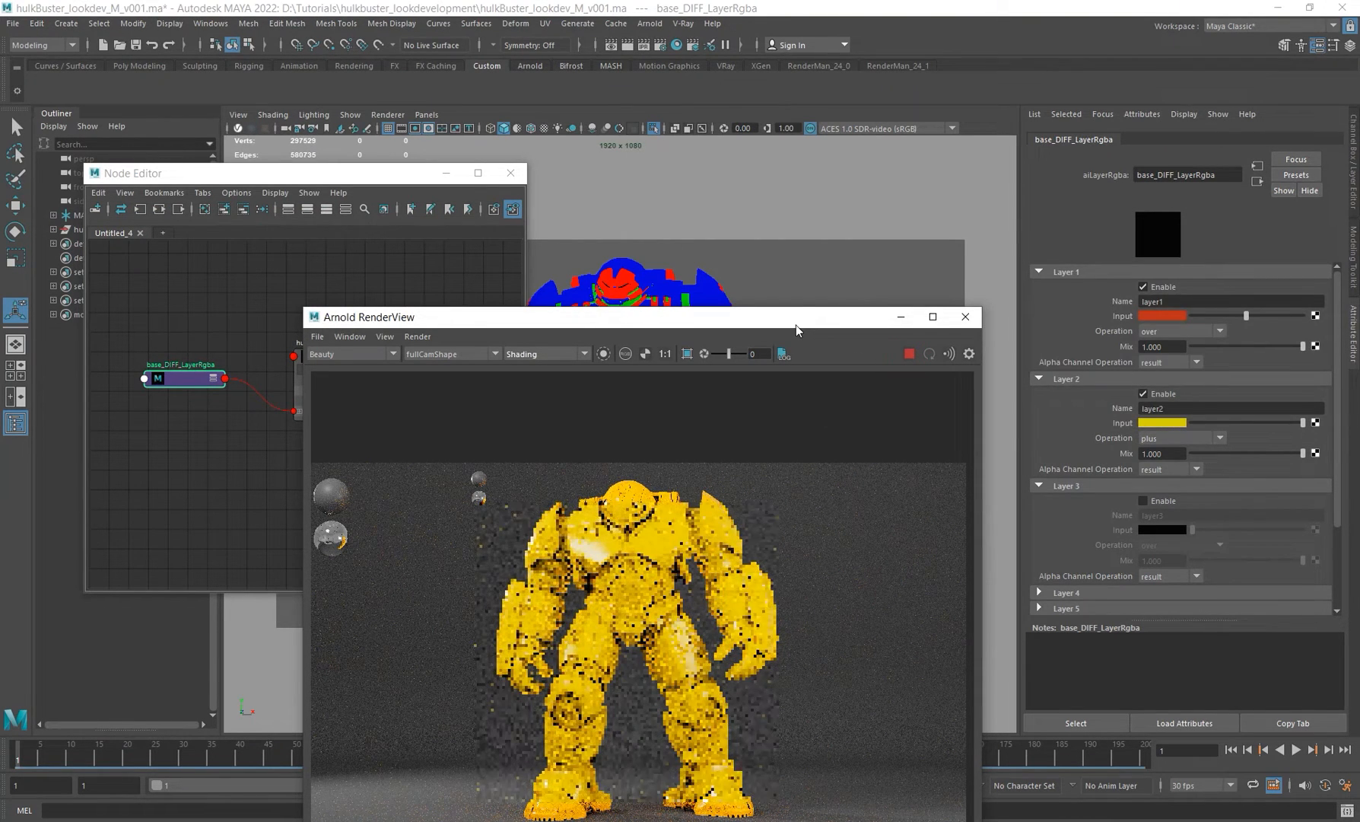
{"action": "left_click_drag", "start_coordinate": [796, 325], "coordinate": [794, 254]}
Step: Disable Layer 2 and set Layer 1's input colour to hue 7 and saturation 0.85
{"action": "left_click", "coordinate": [1148, 395]}
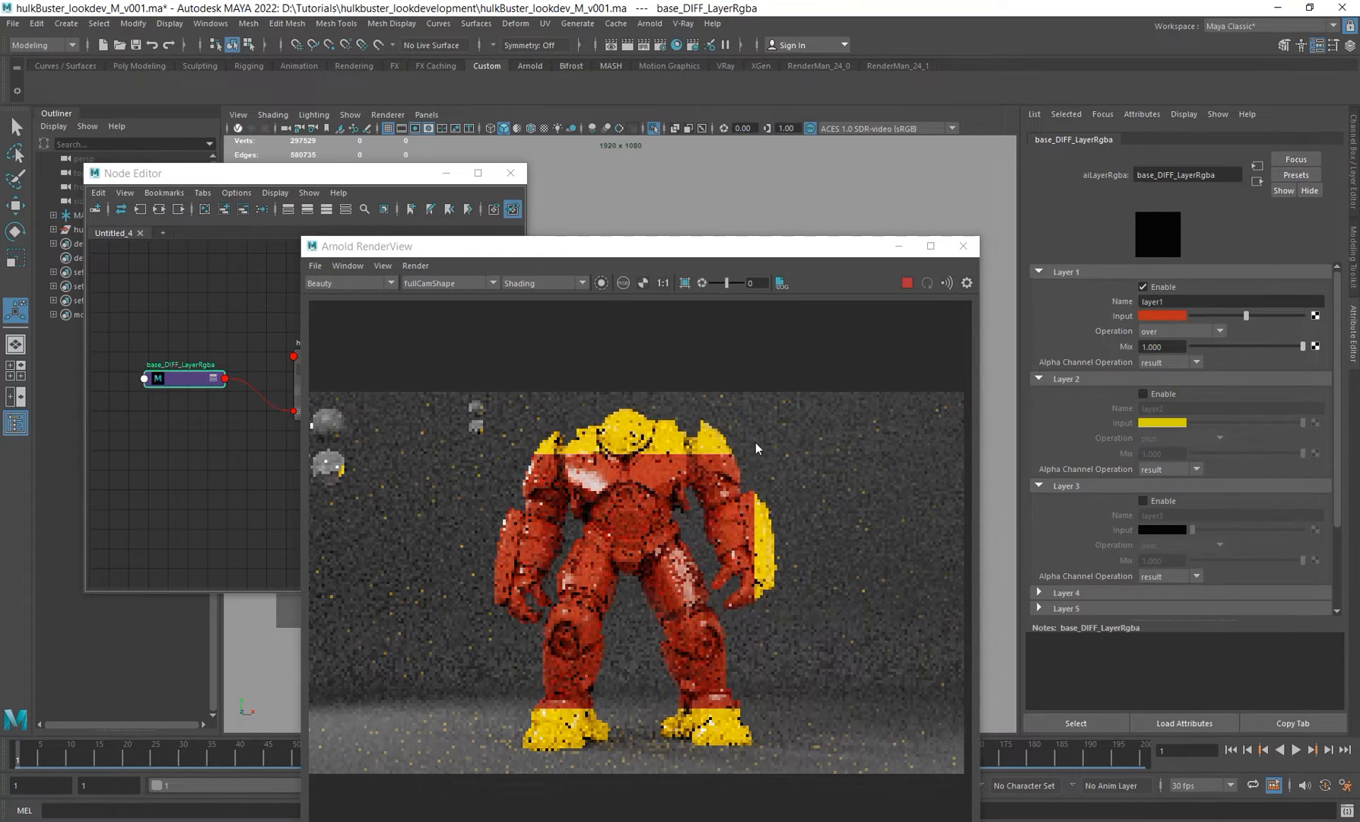
{"action": "left_click_drag", "start_coordinate": [1245, 316], "coordinate": [1242, 315]}
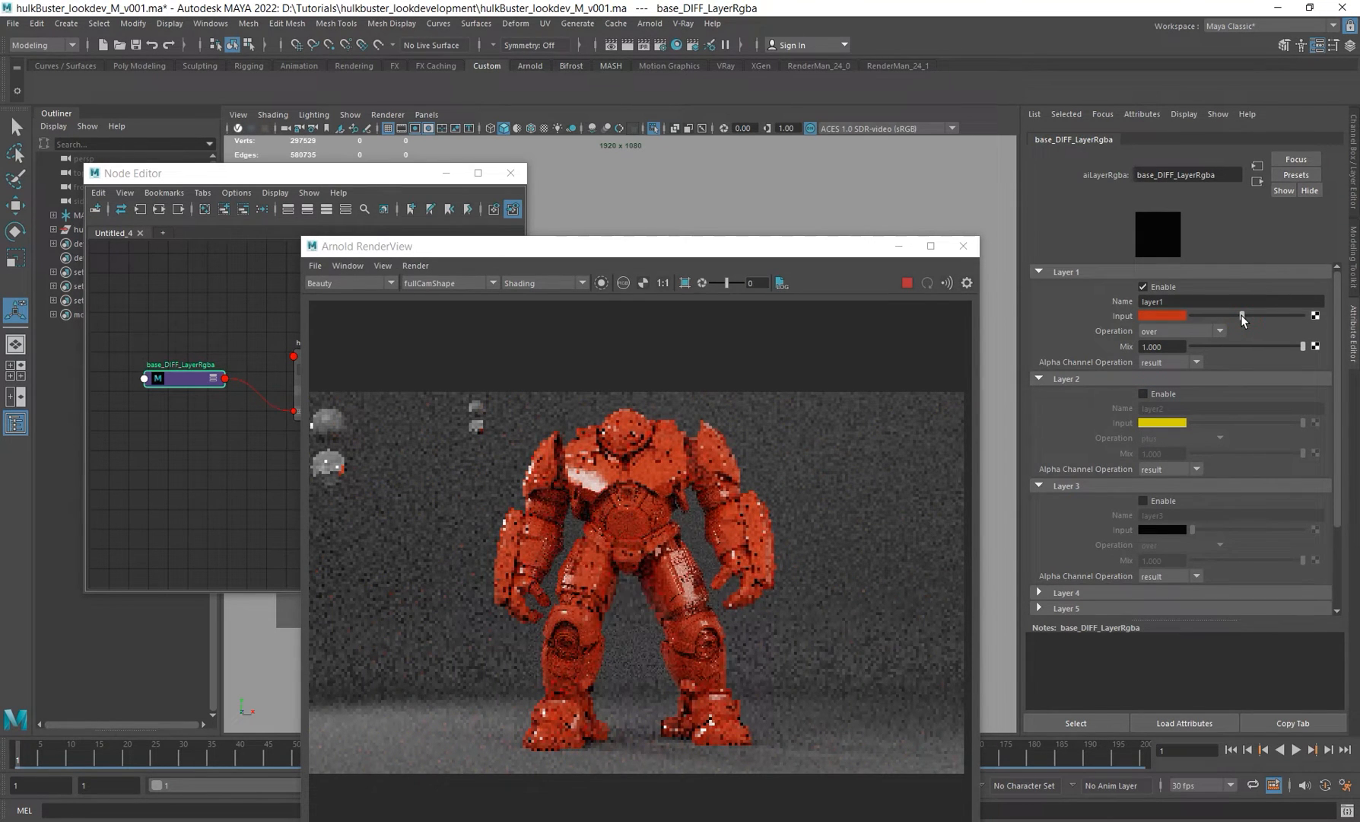
{"action": "left_click", "coordinate": [1175, 316]}
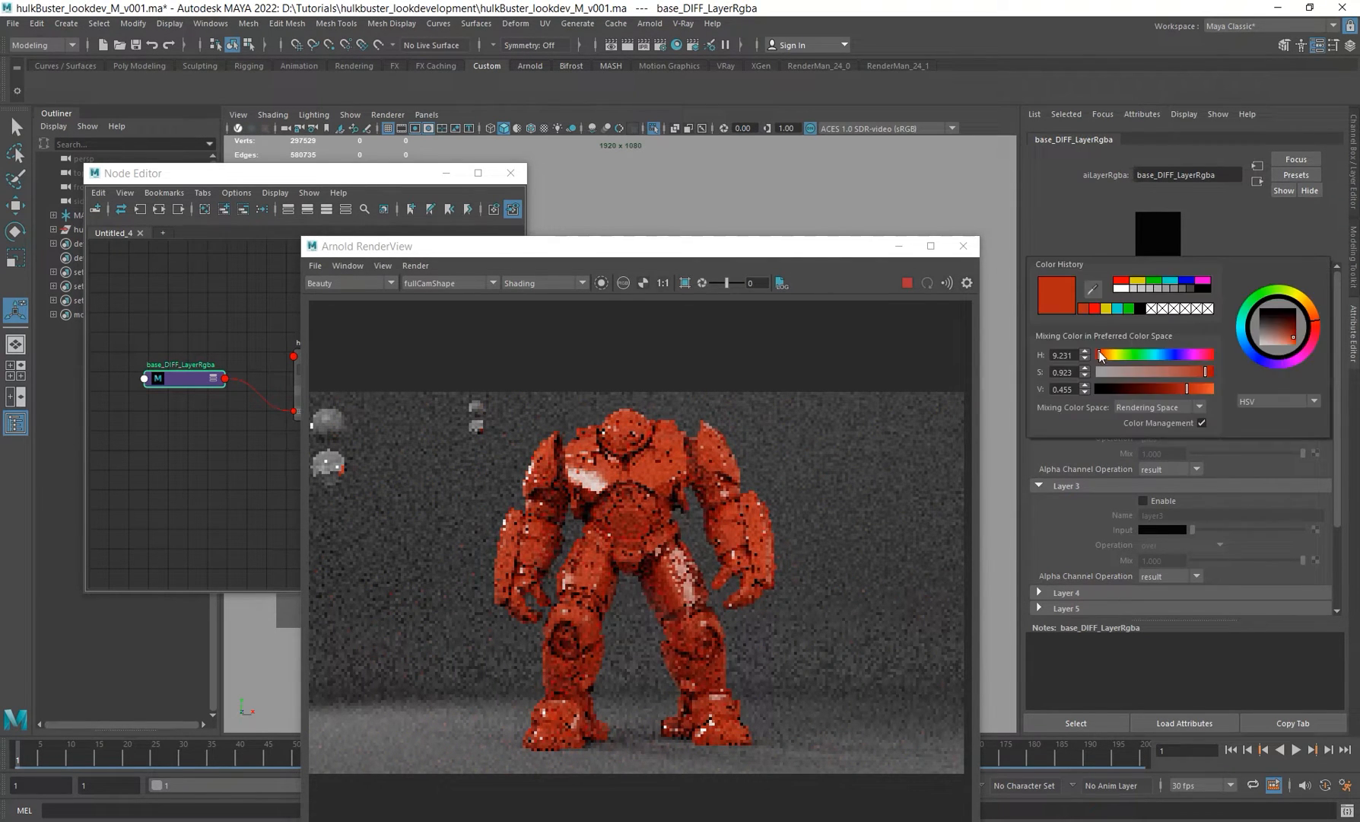
{"action": "double_click", "coordinate": [1063, 355]}
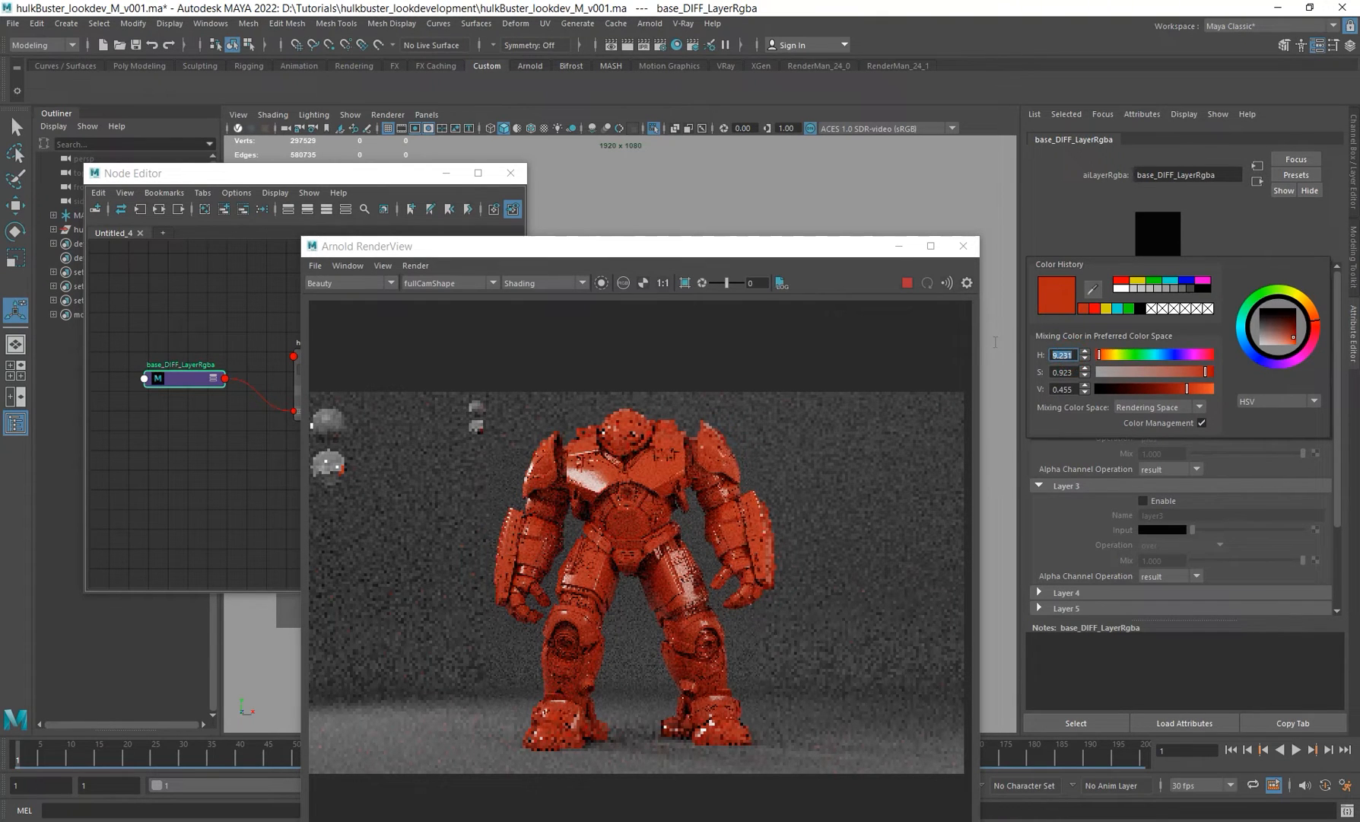
{"action": "type", "text": "7"}
{"action": "key", "text": "Return"}
{"action": "key", "text": "Tab"}
{"action": "type", "text": ".85"}
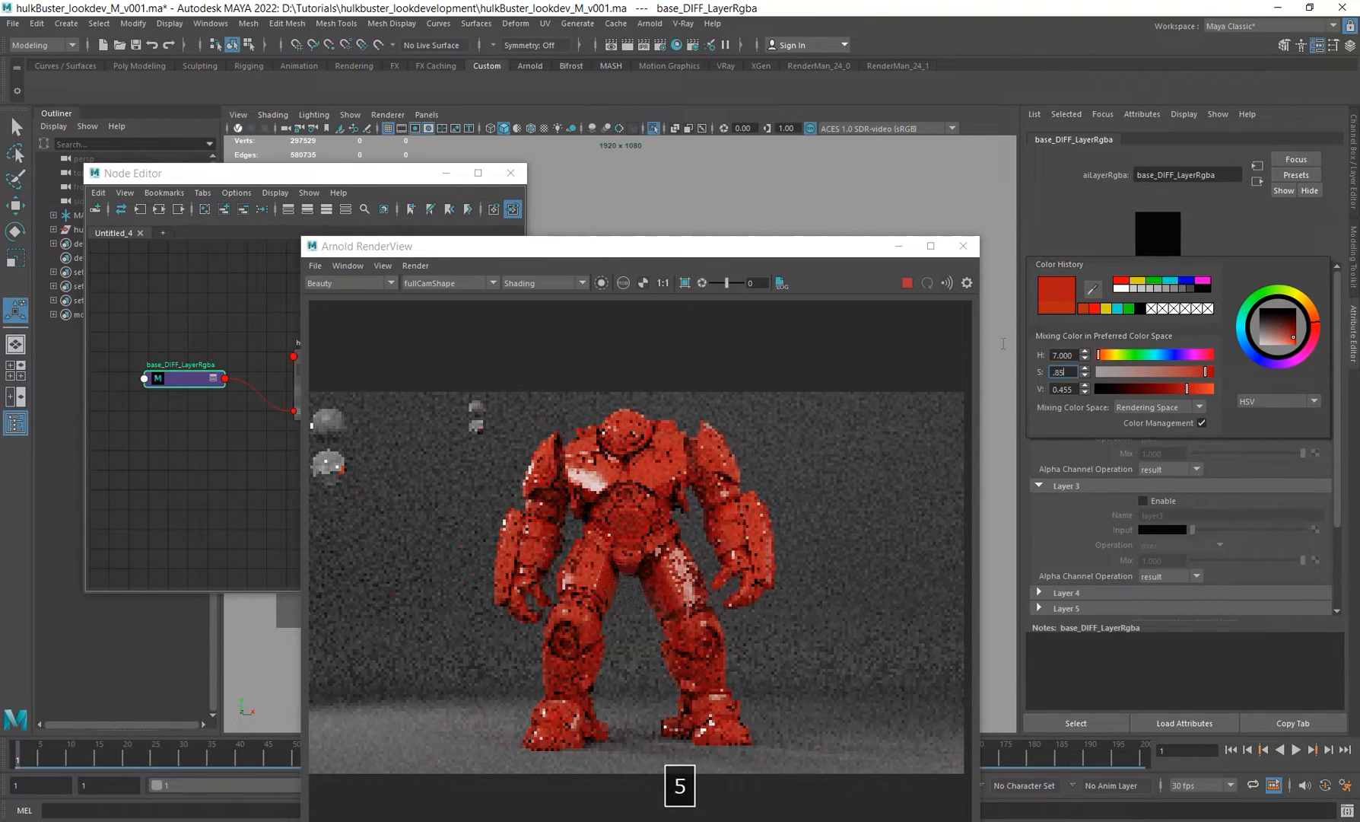
{"action": "key", "text": "Return"}
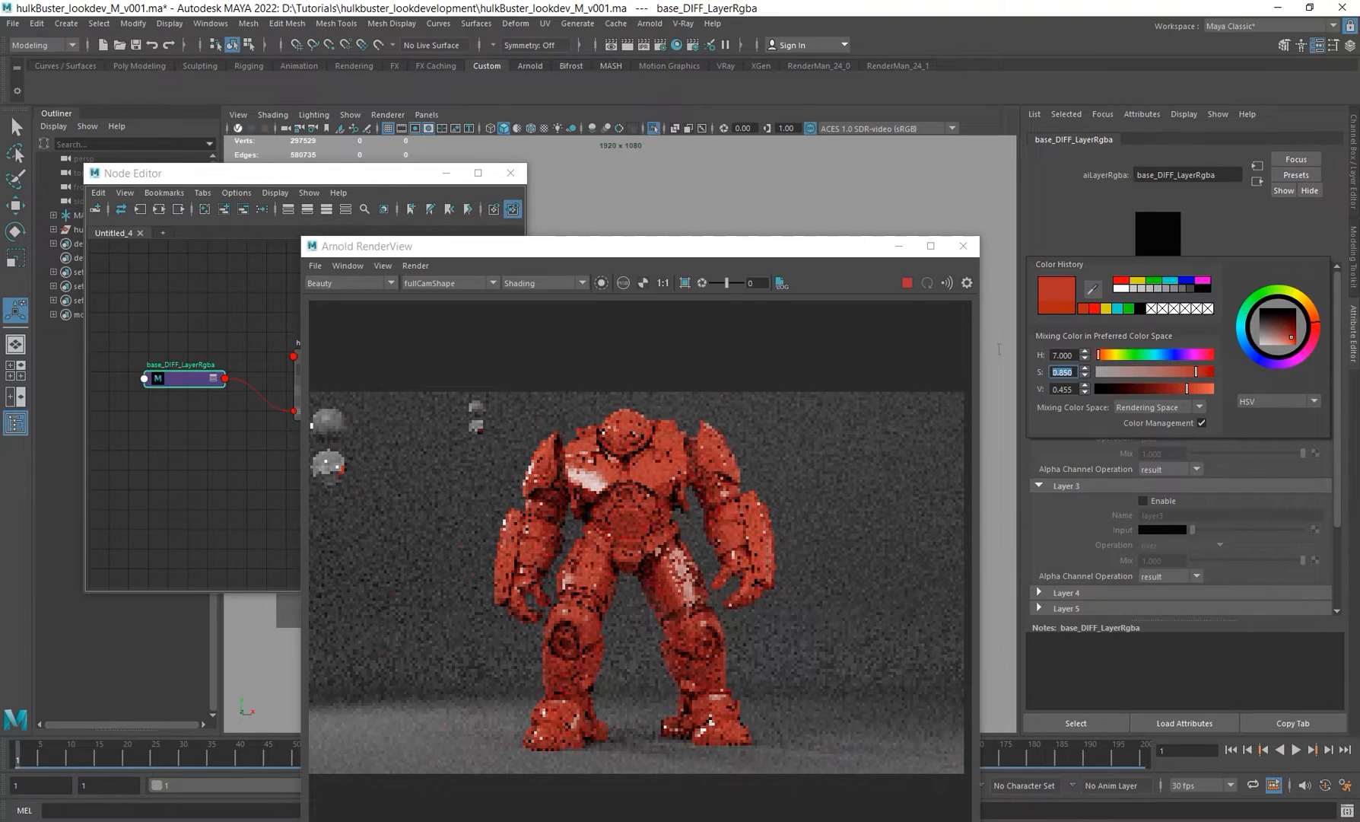
Step: Raise Layer 1's input colour saturation to about 0.9
{"action": "key", "text": "9"}
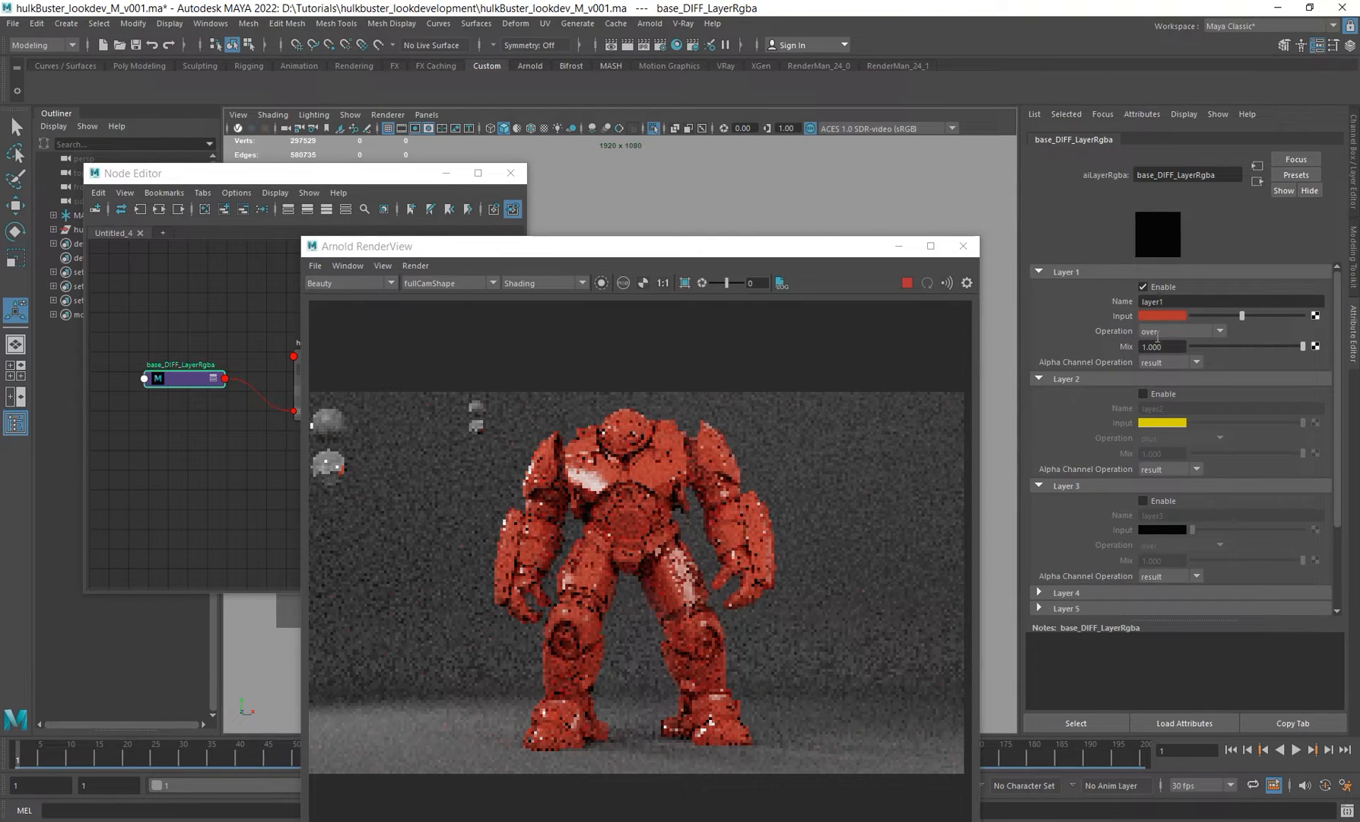
{"action": "left_click", "coordinate": [1167, 314]}
{"action": "left_click", "coordinate": [1066, 369]}
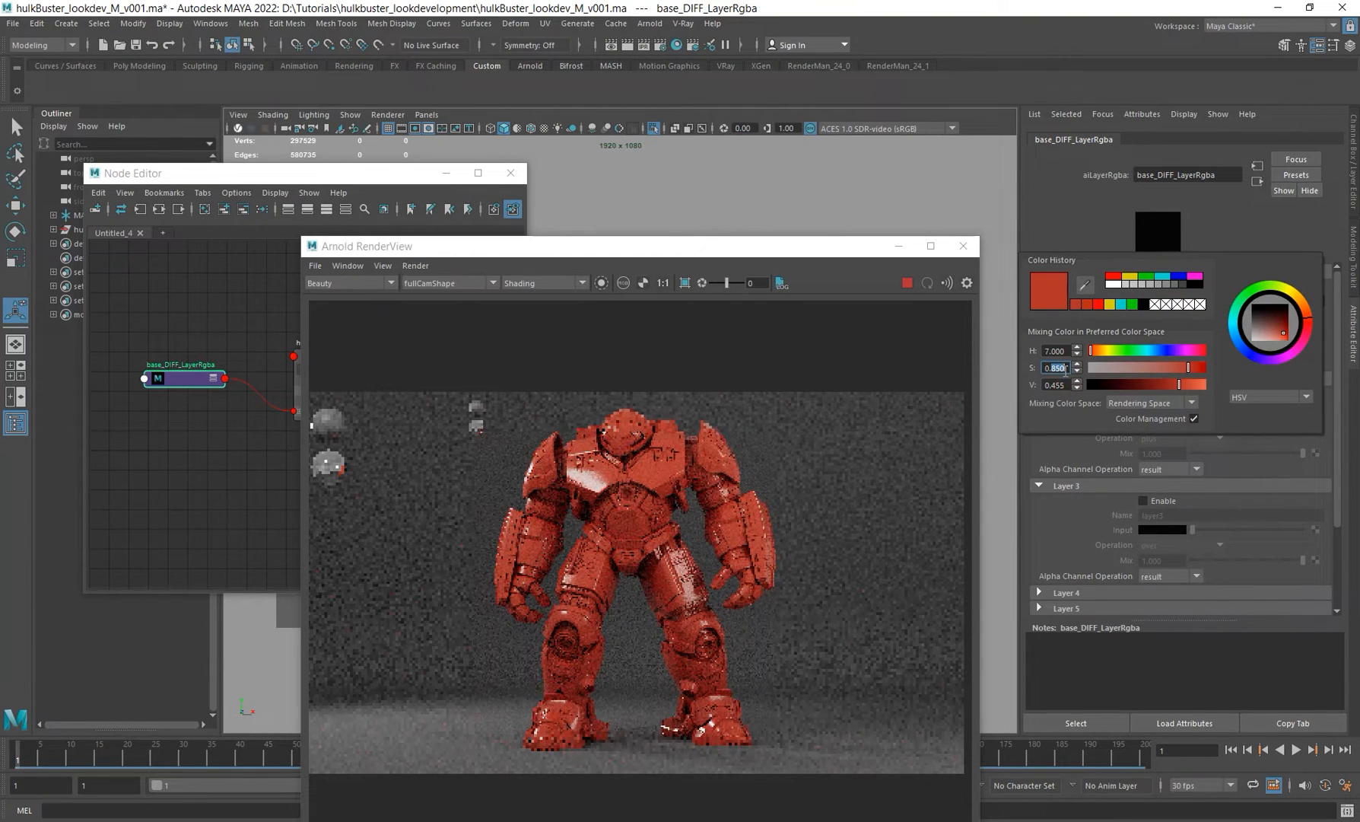
{"action": "type", "text": "9"}
{"action": "key", "text": "Return"}
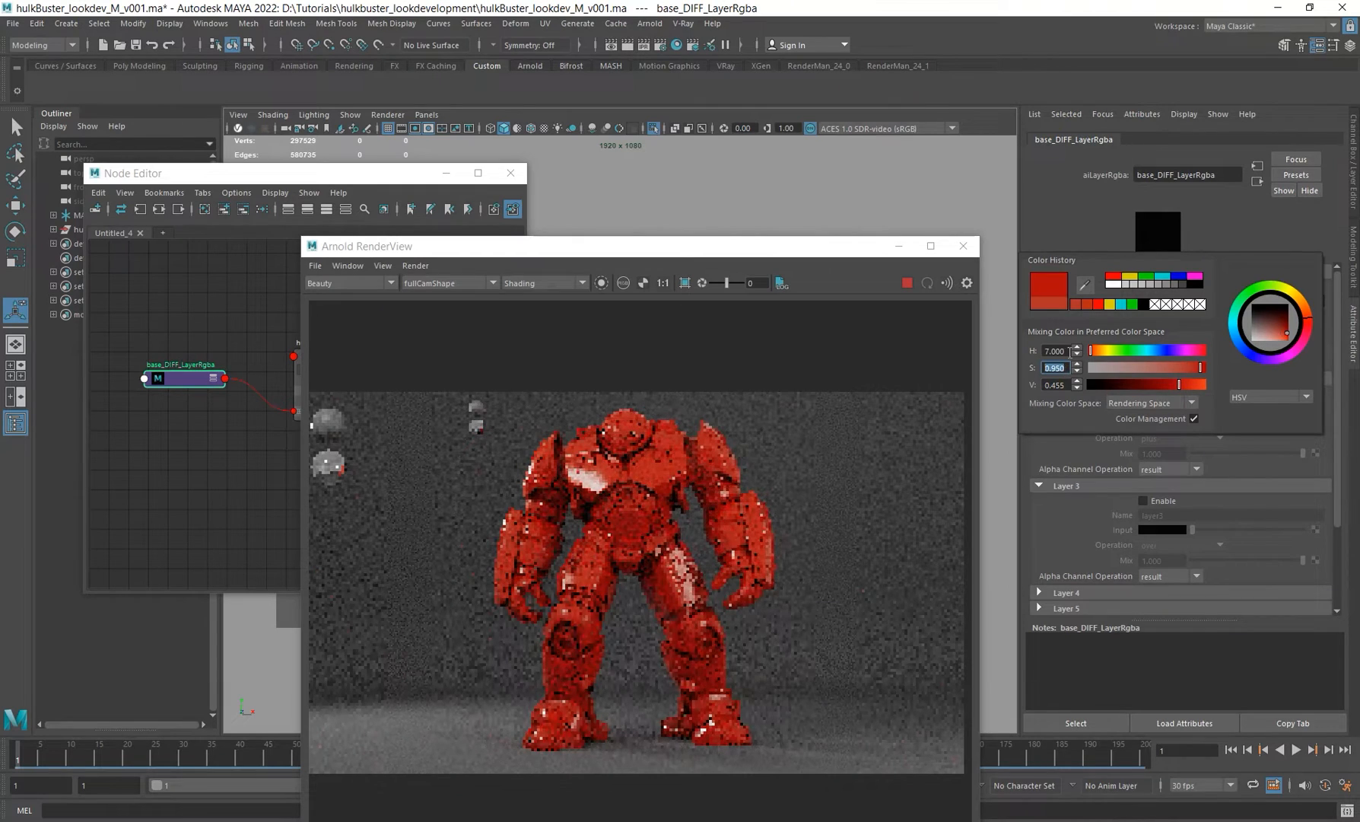
{"action": "type", "text": "0"}
{"action": "key", "text": "Return"}
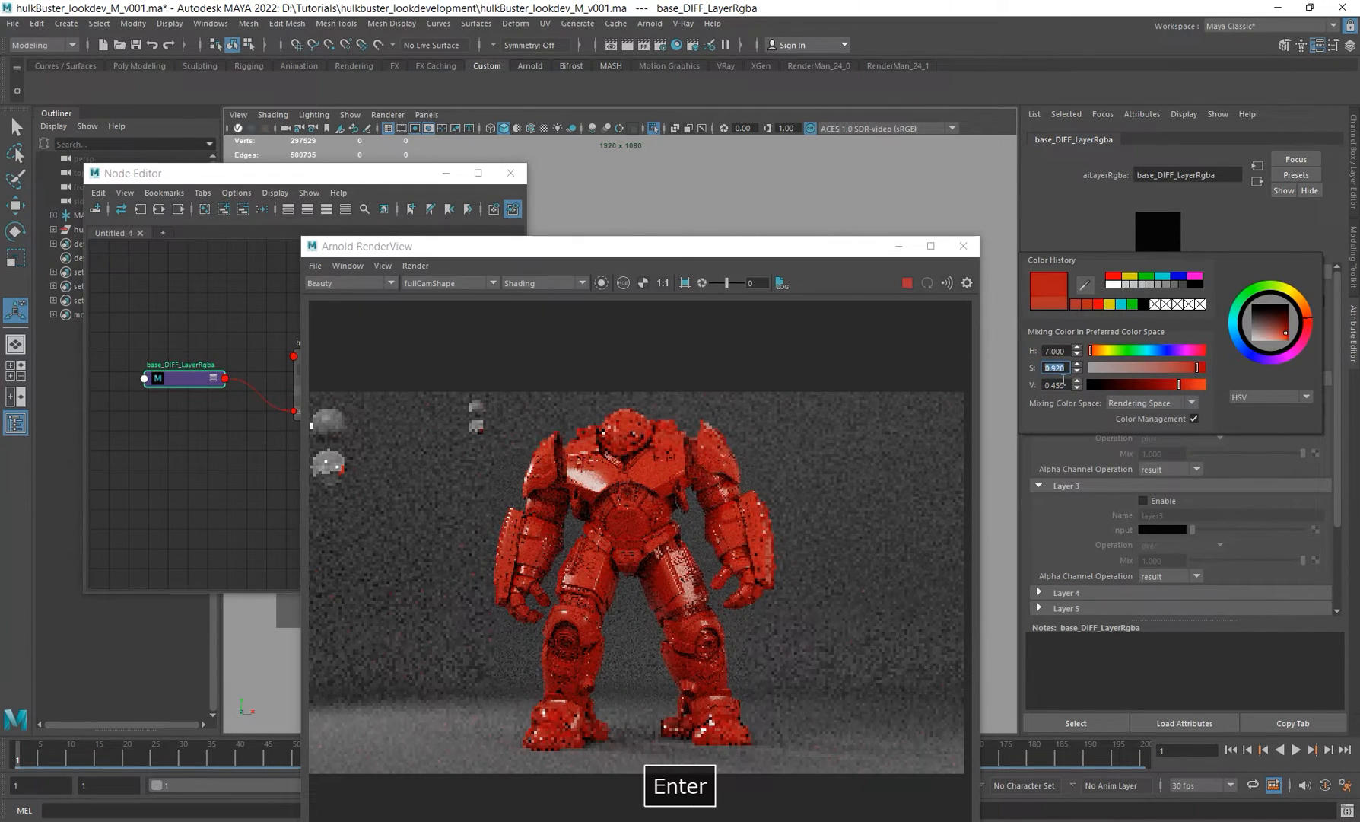
Step: Arrange the render view beside the Mark_44.png reference image to compare the red against the render
{"action": "left_click_drag", "start_coordinate": [525, 246], "coordinate": [543, 95]}
{"action": "key", "text": "alt+Tab"}
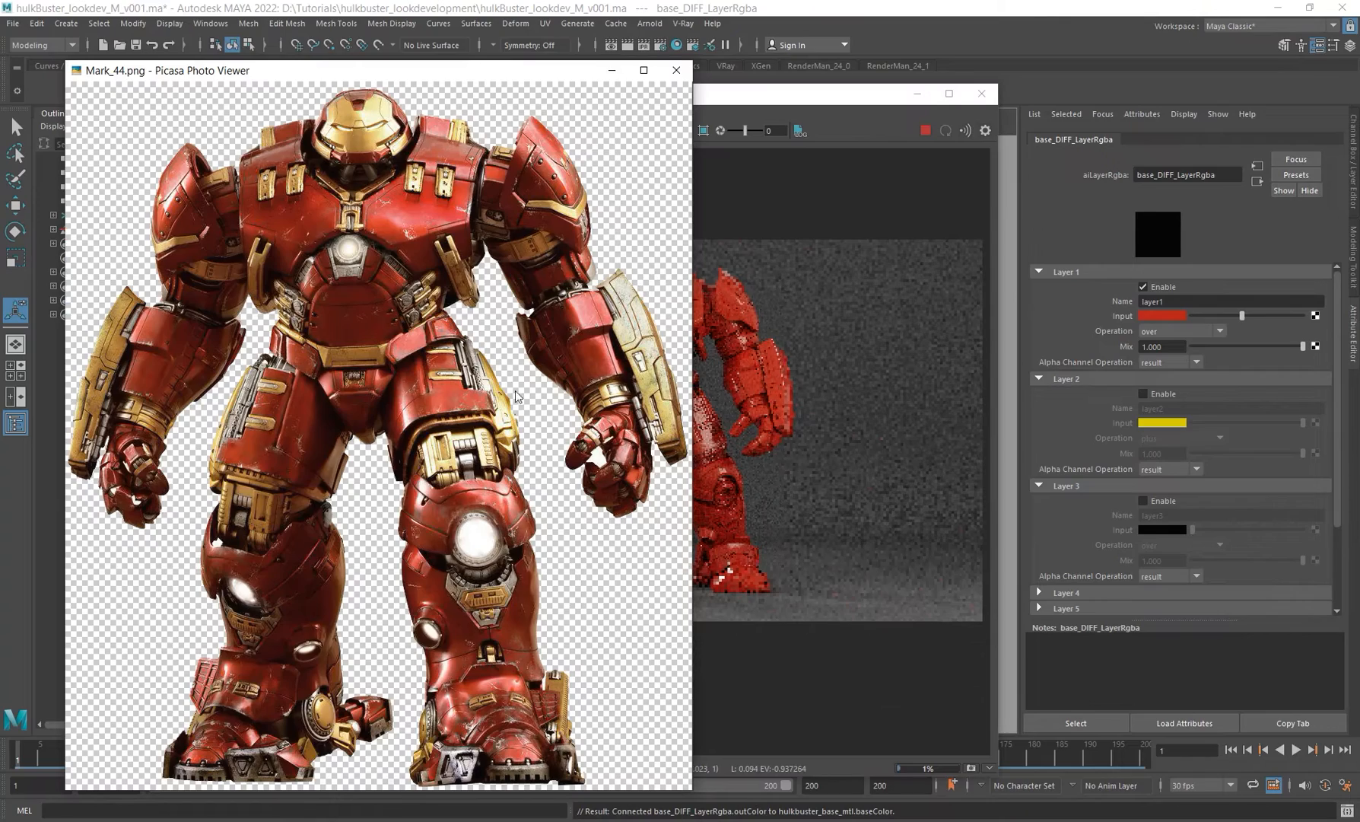
{"action": "left_click_drag", "start_coordinate": [457, 71], "coordinate": [364, 164]}
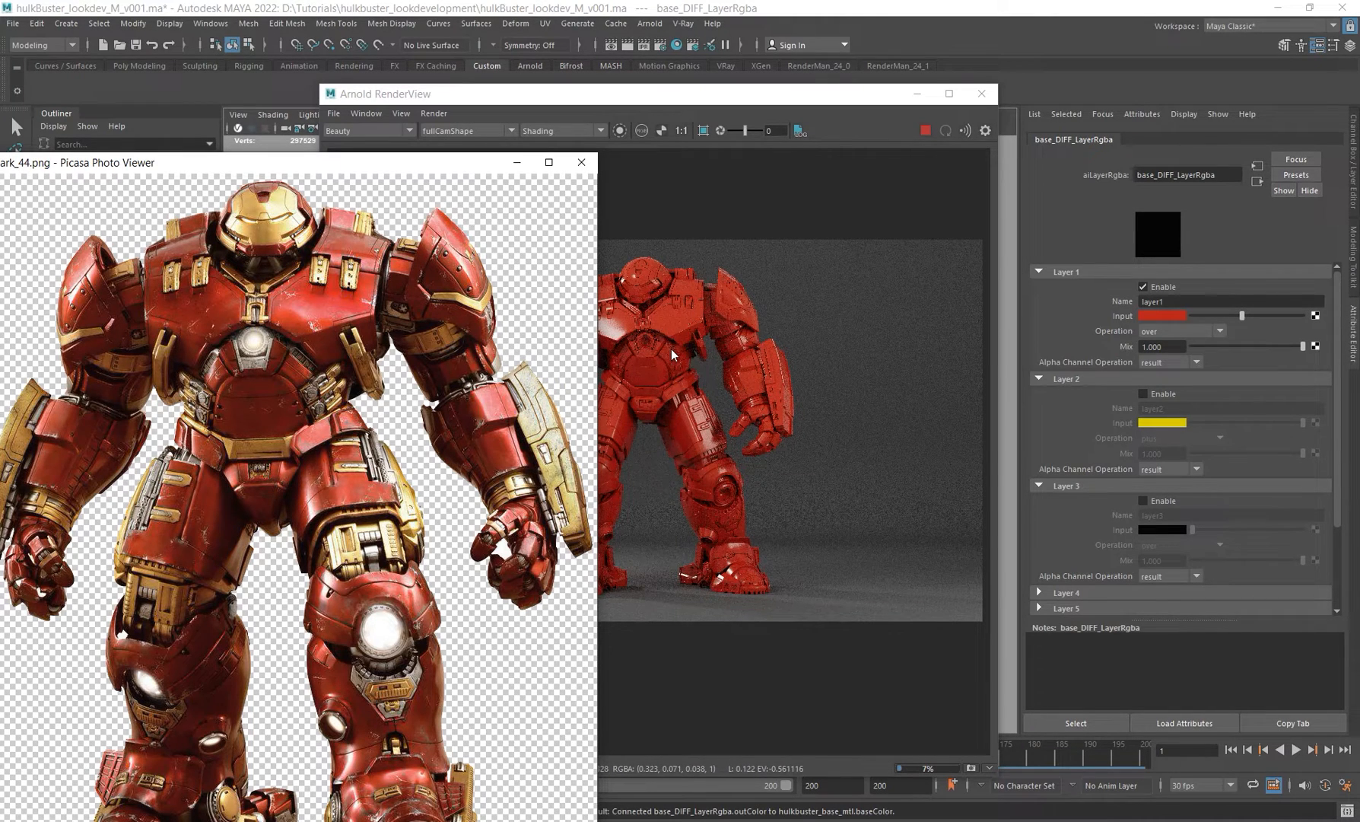
{"action": "left_click_drag", "start_coordinate": [797, 94], "coordinate": [742, 124]}
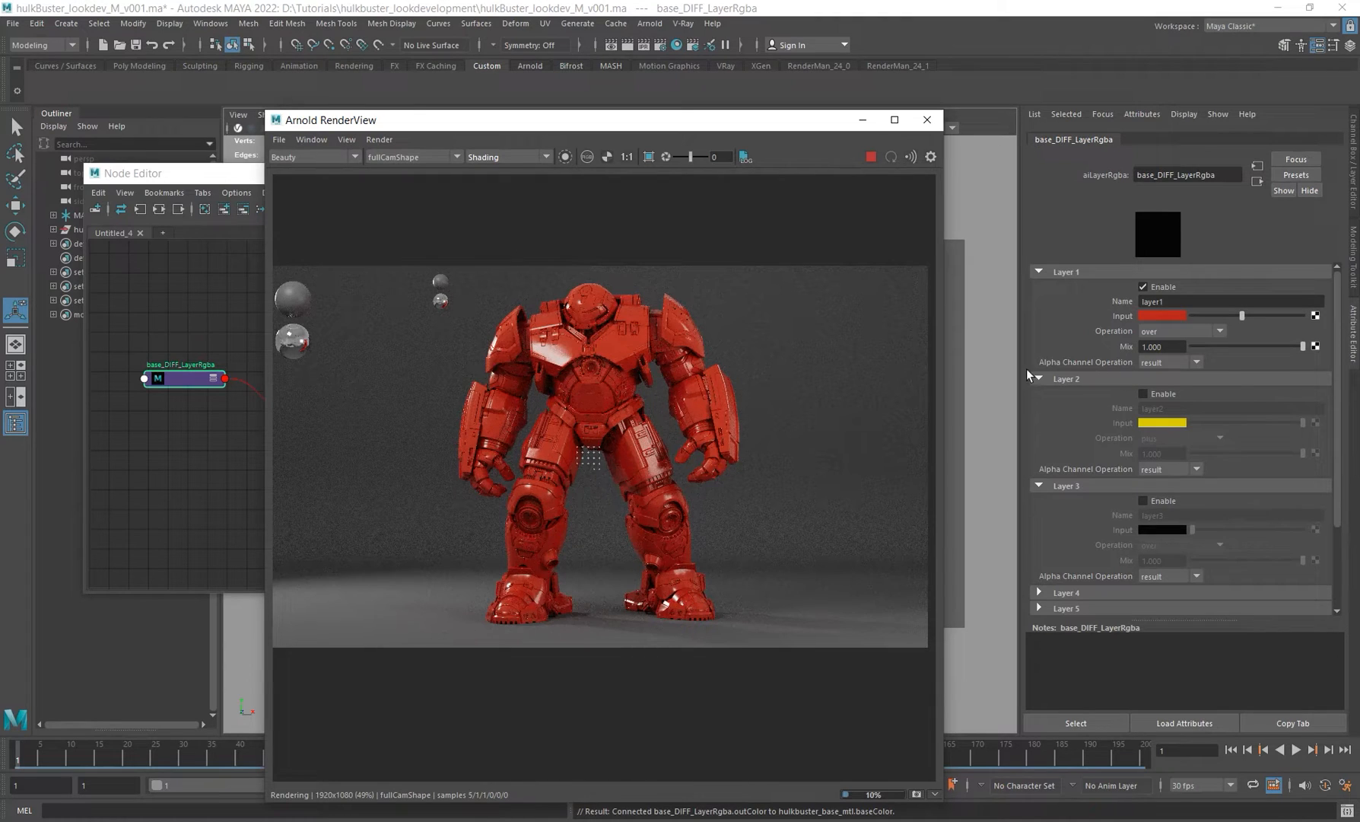
Step: Enable Layer 2 and set its blend operation to overwrite
{"action": "left_click_drag", "start_coordinate": [659, 127], "coordinate": [717, 140]}
{"action": "left_click", "coordinate": [1143, 394]}
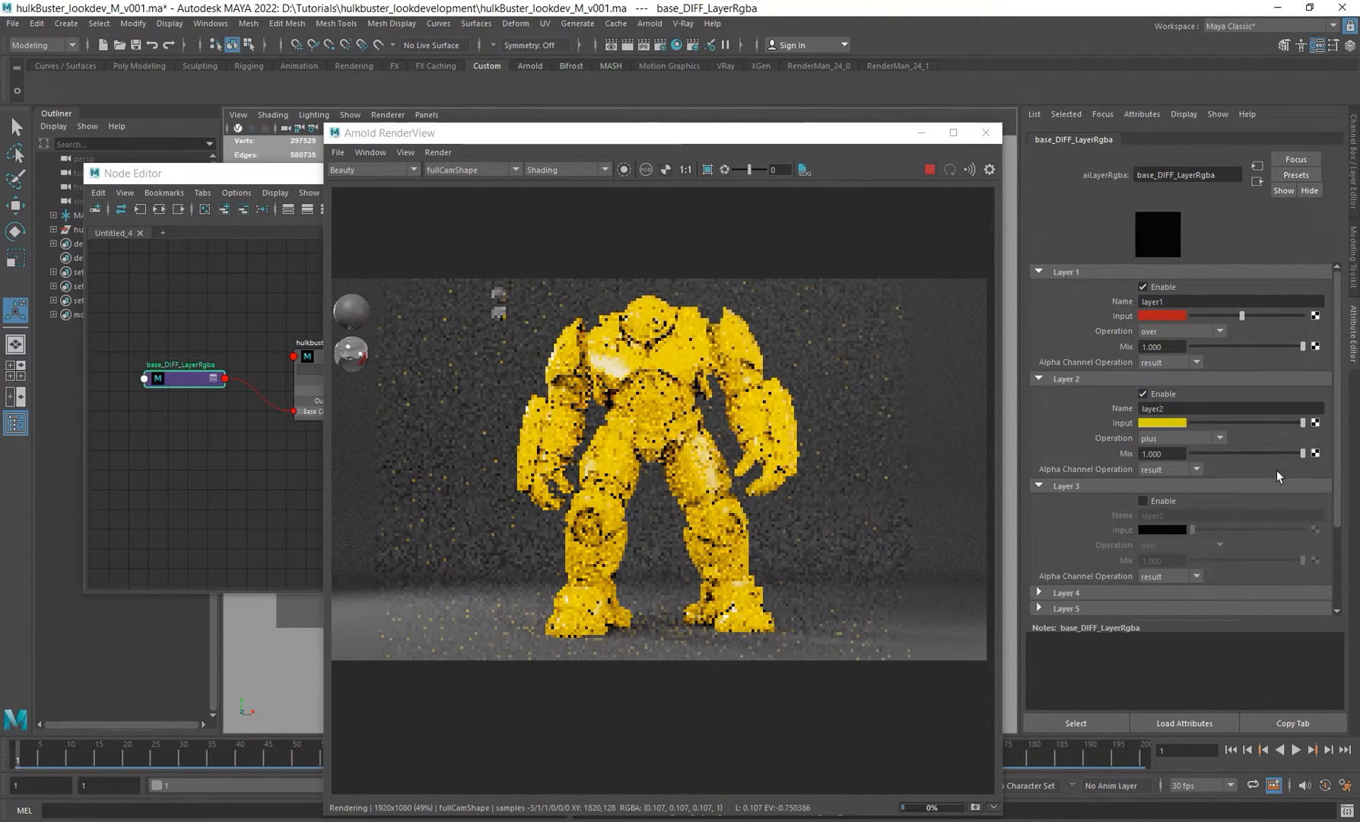
{"action": "left_click", "coordinate": [1201, 438]}
{"action": "scroll", "coordinate": [1181, 490], "scroll_direction": "up", "scroll_amount": 7}
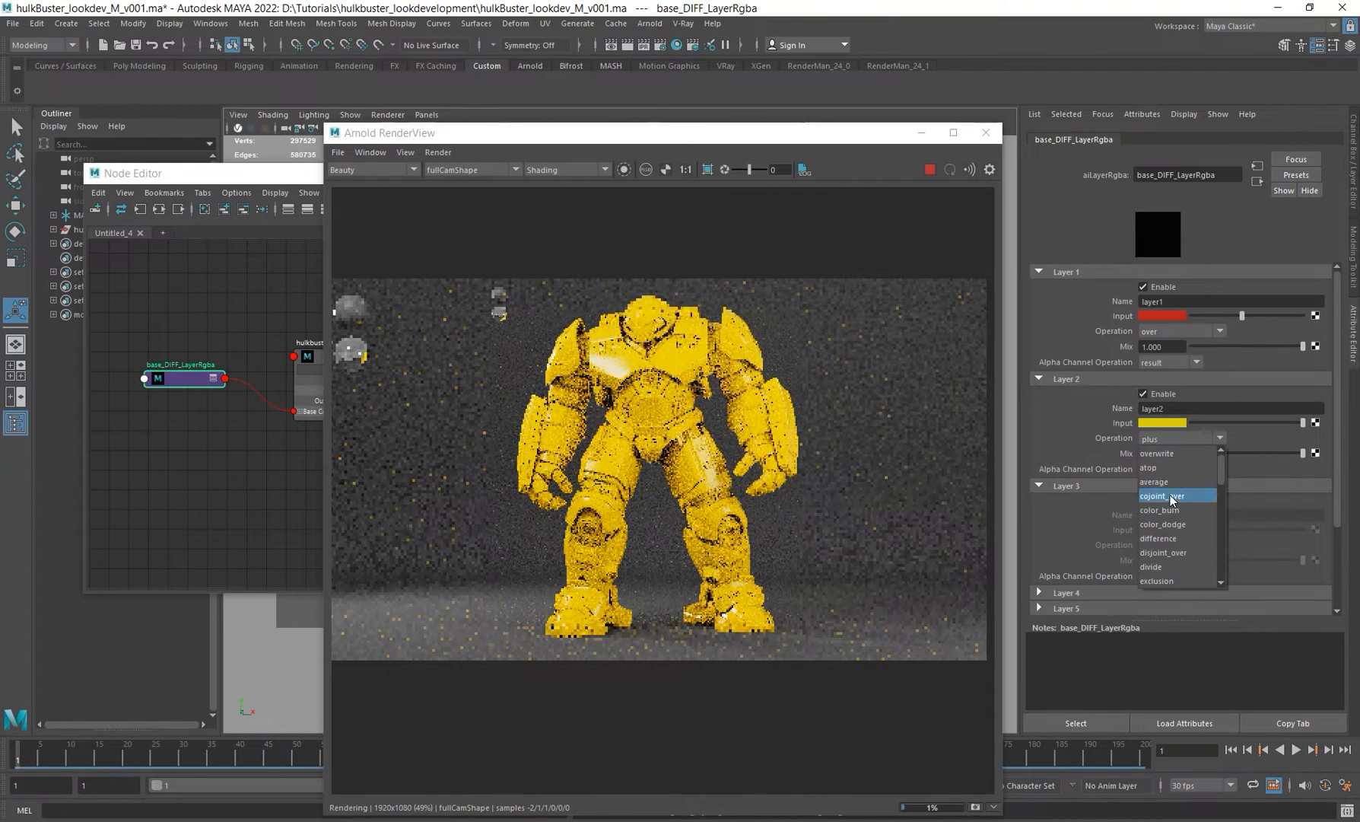
{"action": "left_click", "coordinate": [1170, 456]}
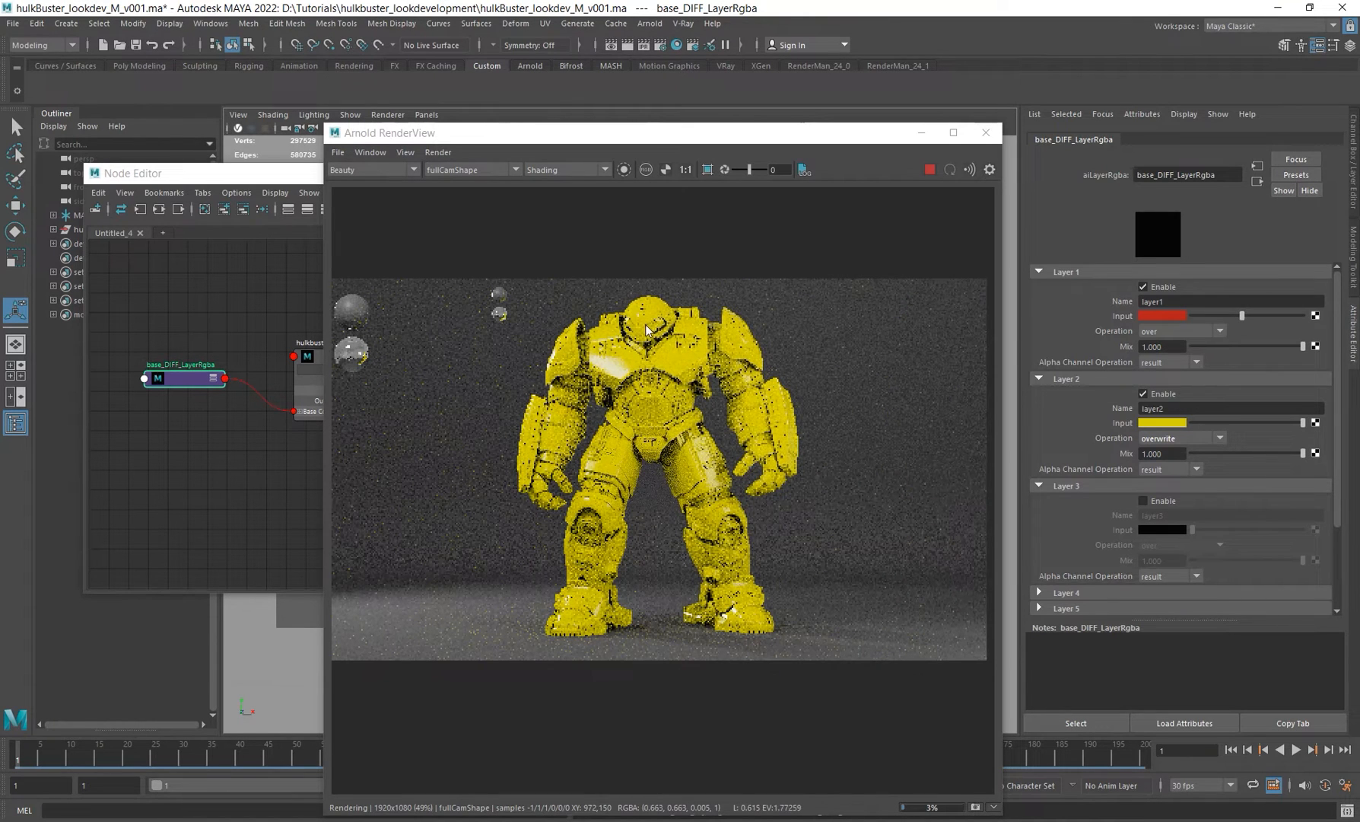
Step: Set Layer 2's input colour to a gold with hue about 44 and saturation about 0.83
{"action": "key", "text": "alt+Tab"}
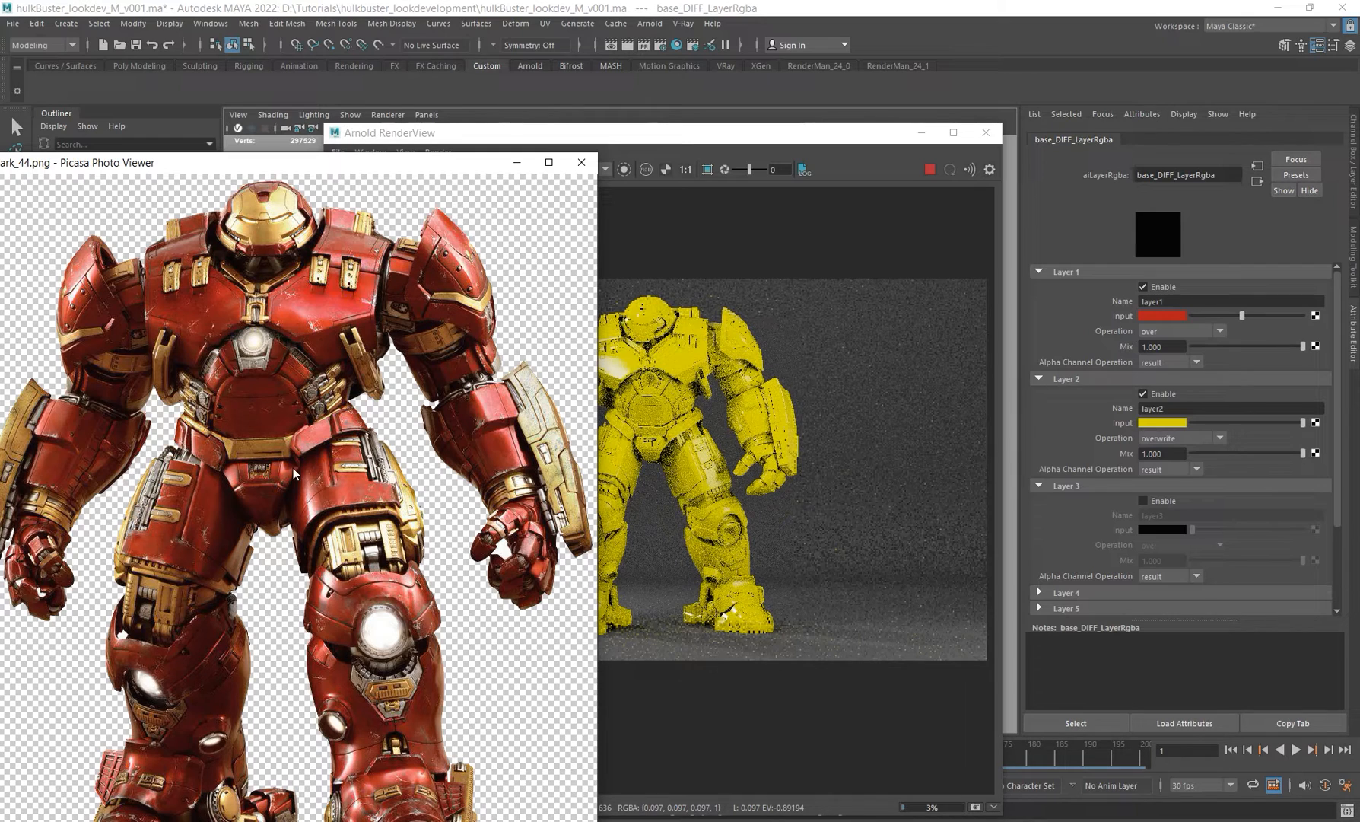
{"action": "left_click", "coordinate": [731, 135]}
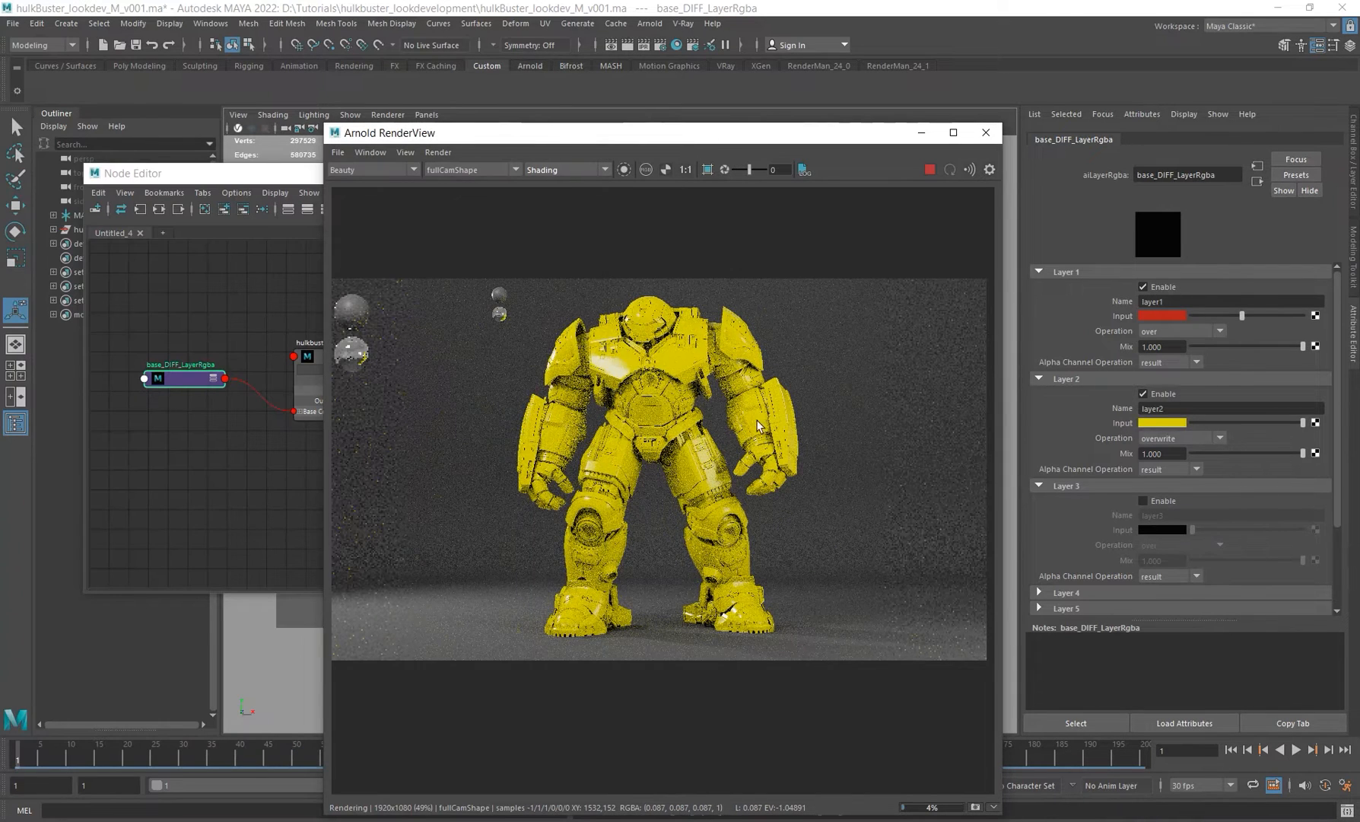
{"action": "left_click", "coordinate": [1175, 424]}
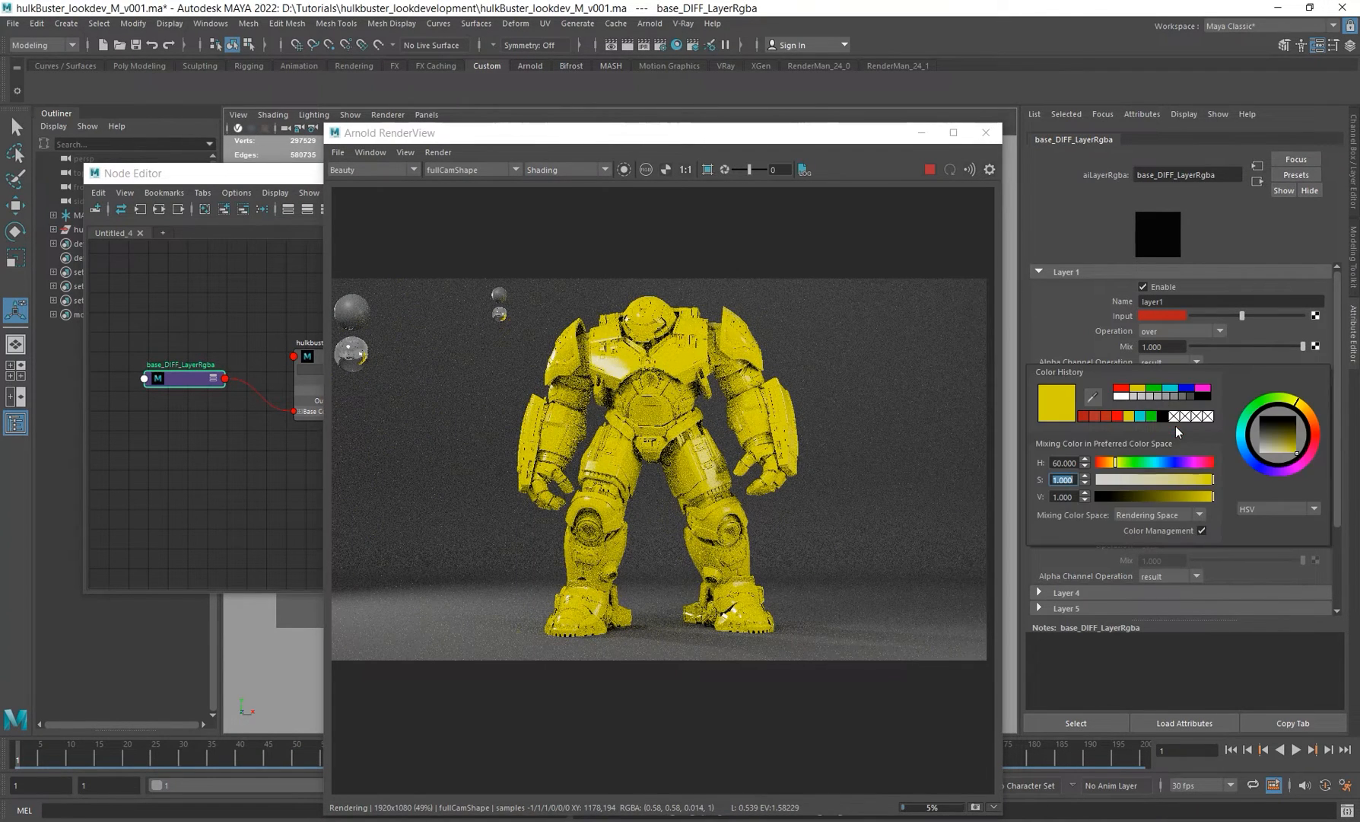
{"action": "left_click_drag", "start_coordinate": [1114, 463], "coordinate": [1114, 463]}
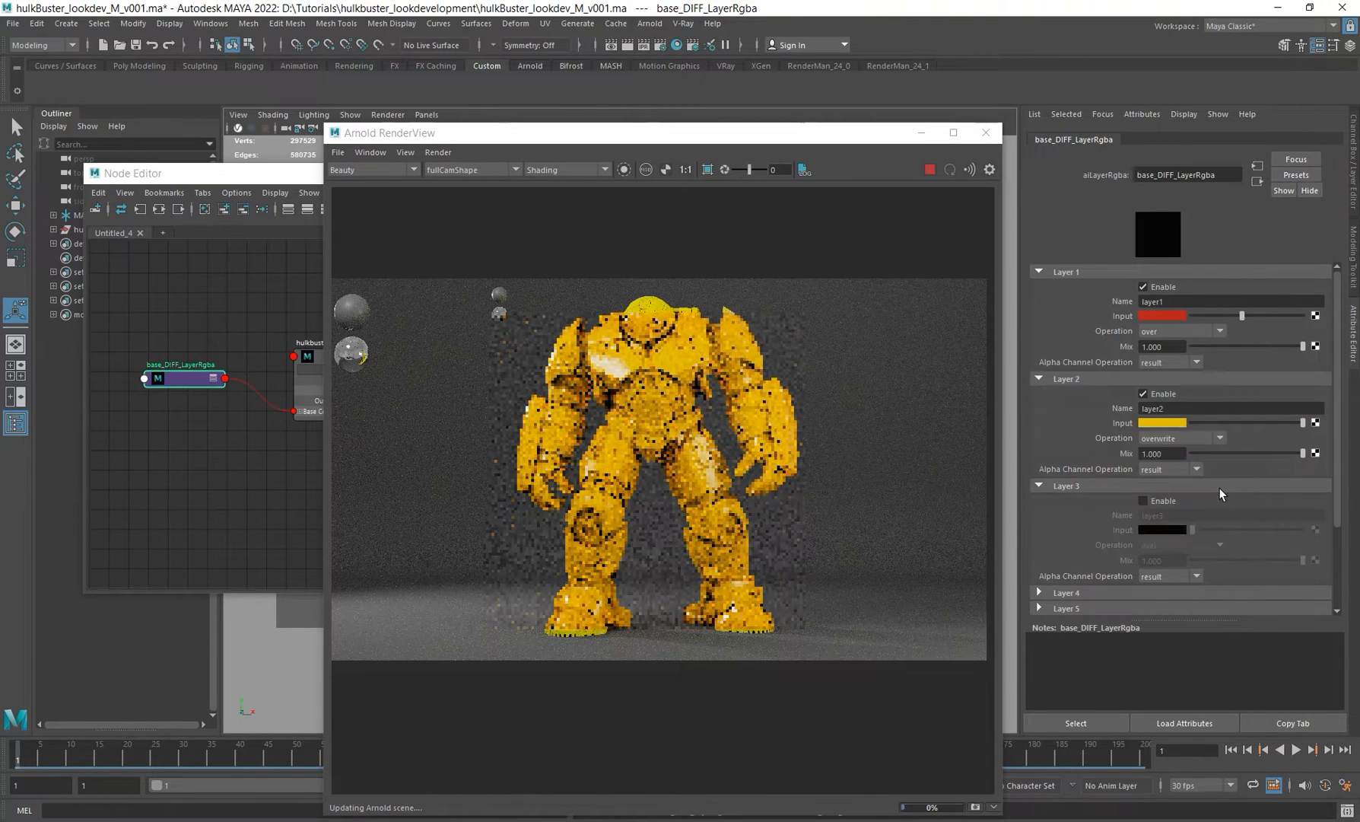
{"action": "left_click", "coordinate": [1167, 422]}
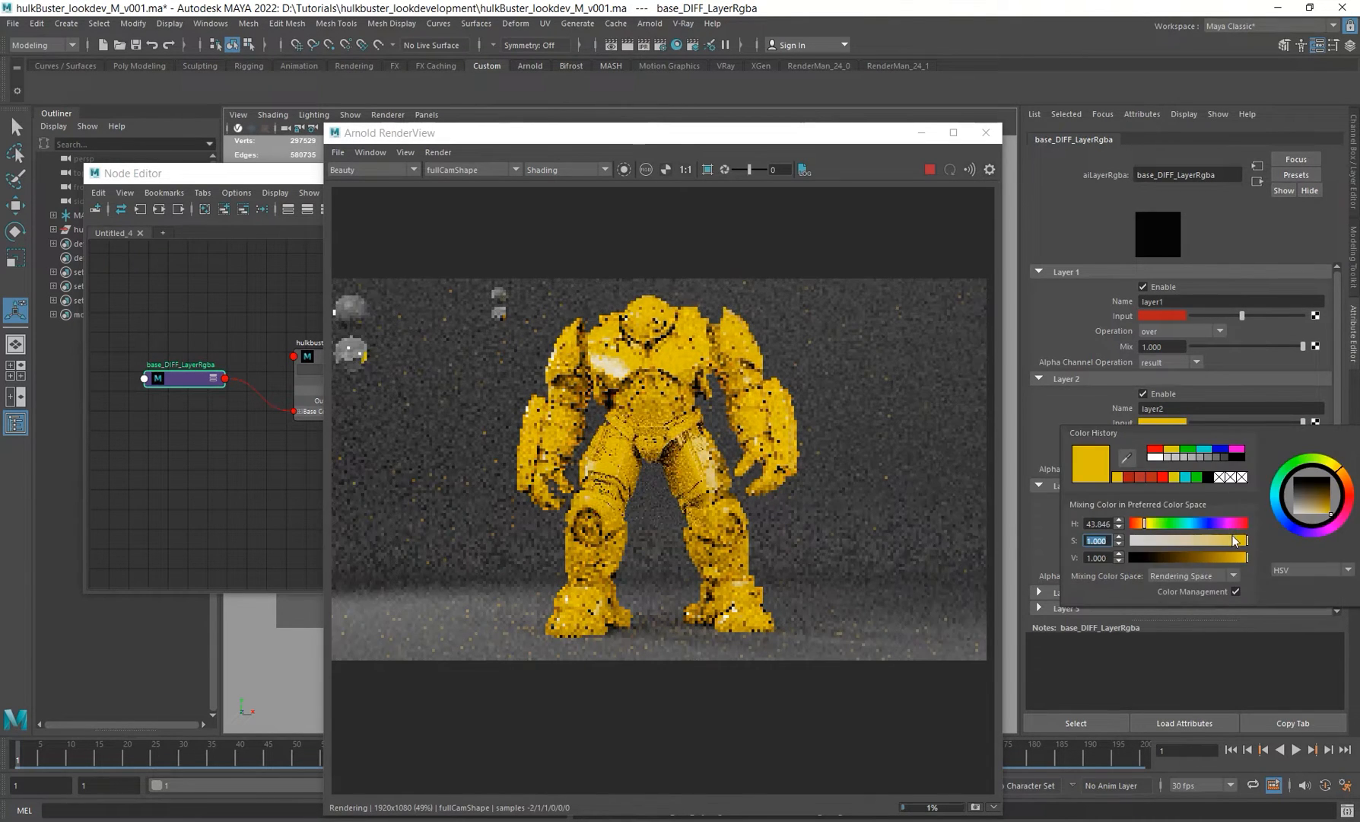
{"action": "left_click", "coordinate": [1226, 544]}
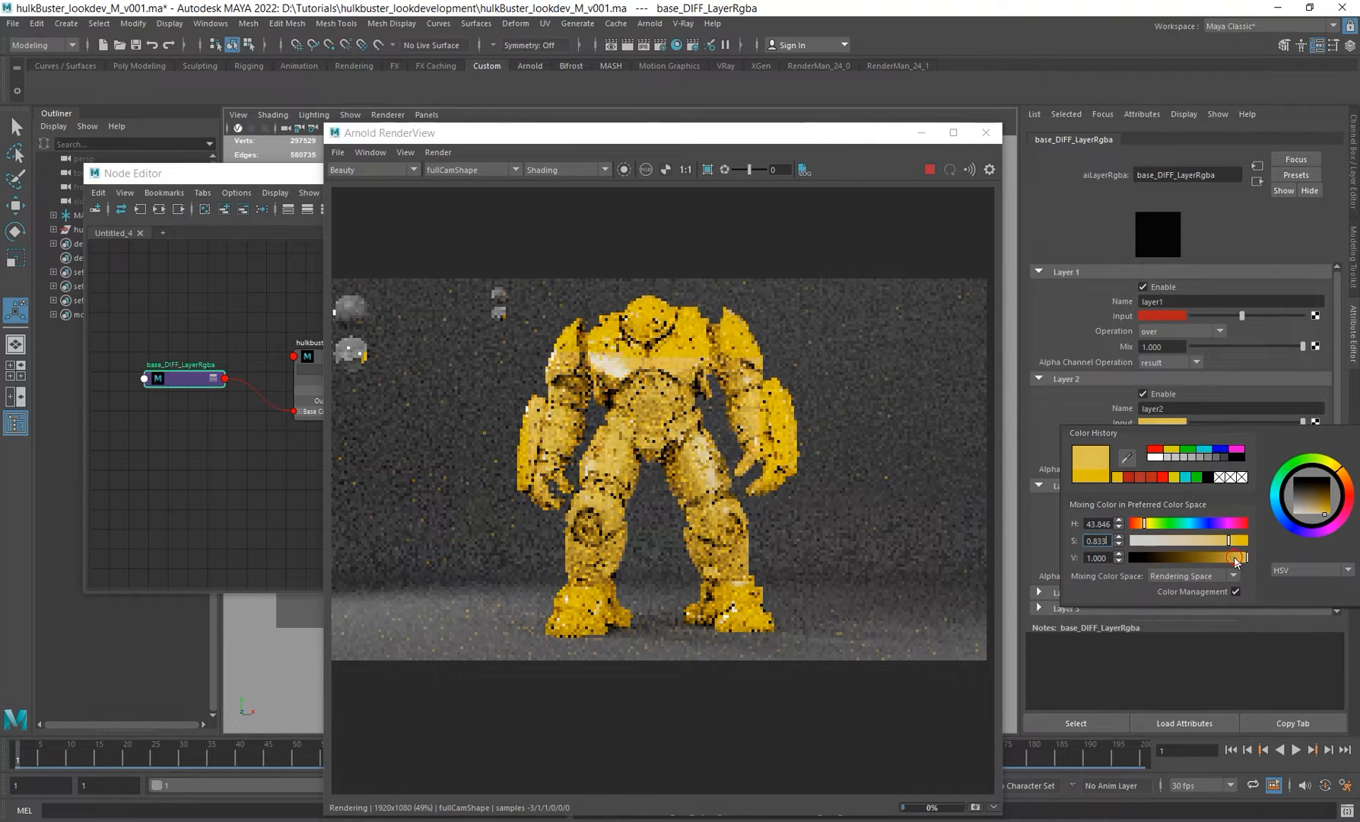
{"action": "left_click", "coordinate": [1237, 557]}
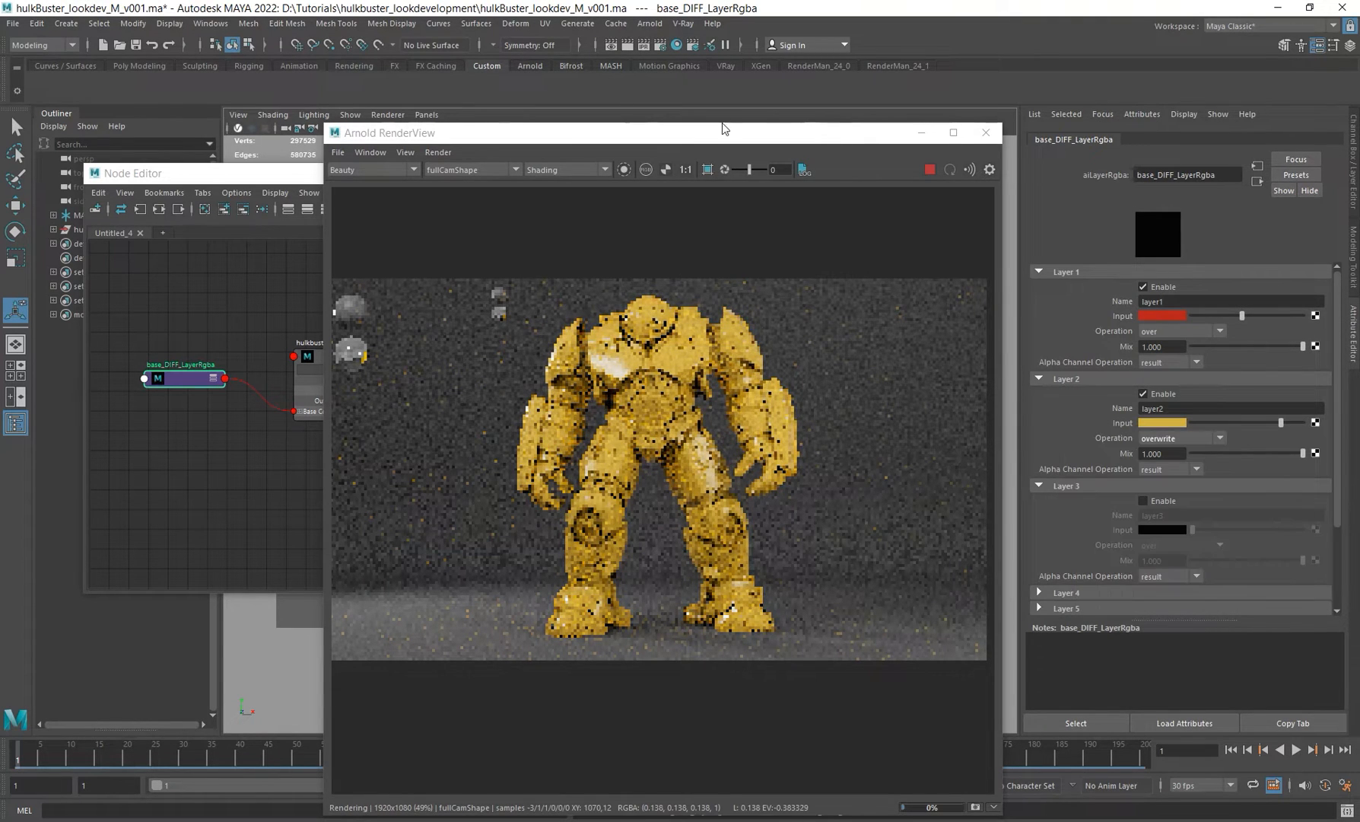
{"action": "left_click_drag", "start_coordinate": [710, 135], "coordinate": [769, 100]}
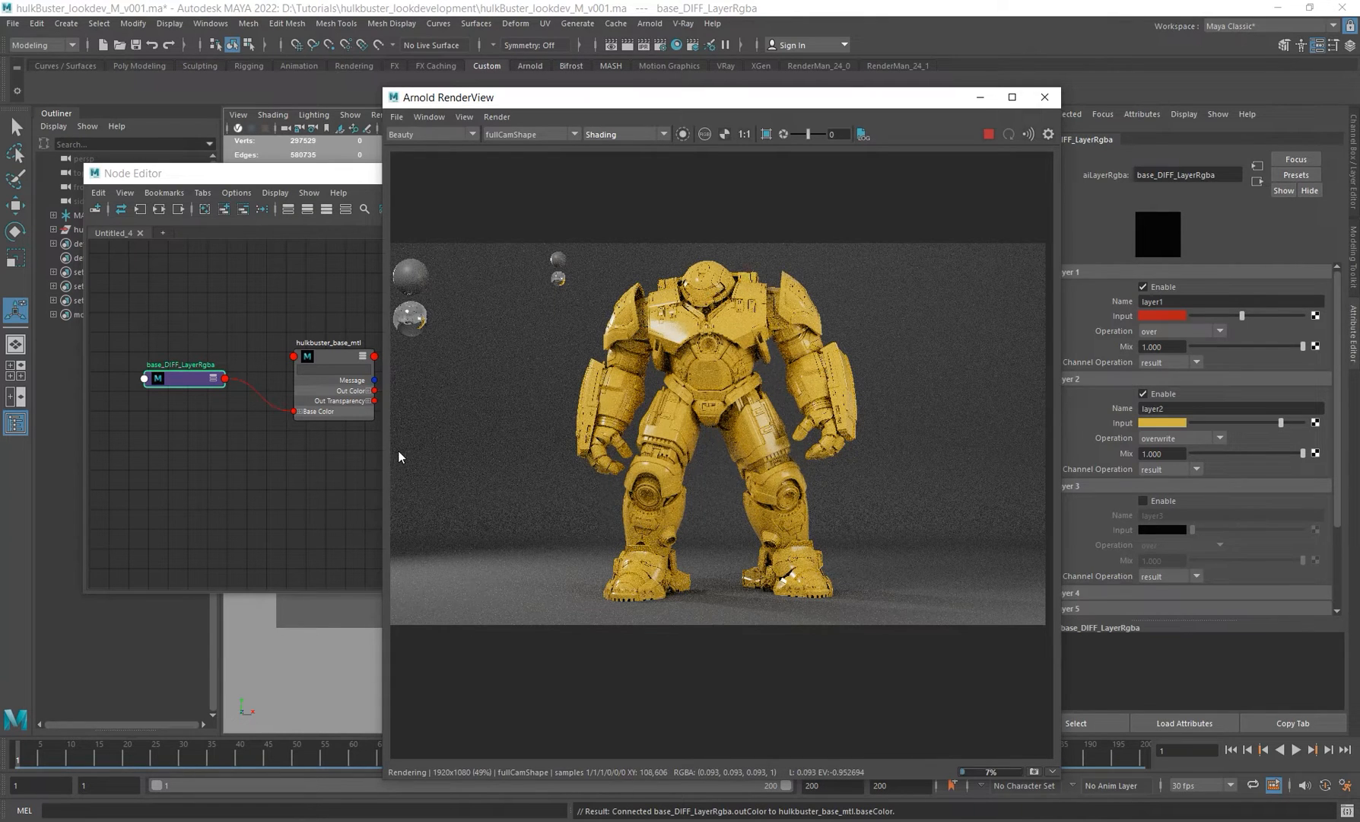
Step: Create an aiUserDataColor node in the Node Editor
{"action": "left_click", "coordinate": [159, 460]}
{"action": "key", "text": "Tab"}
{"action": "type", "text": "aila"}
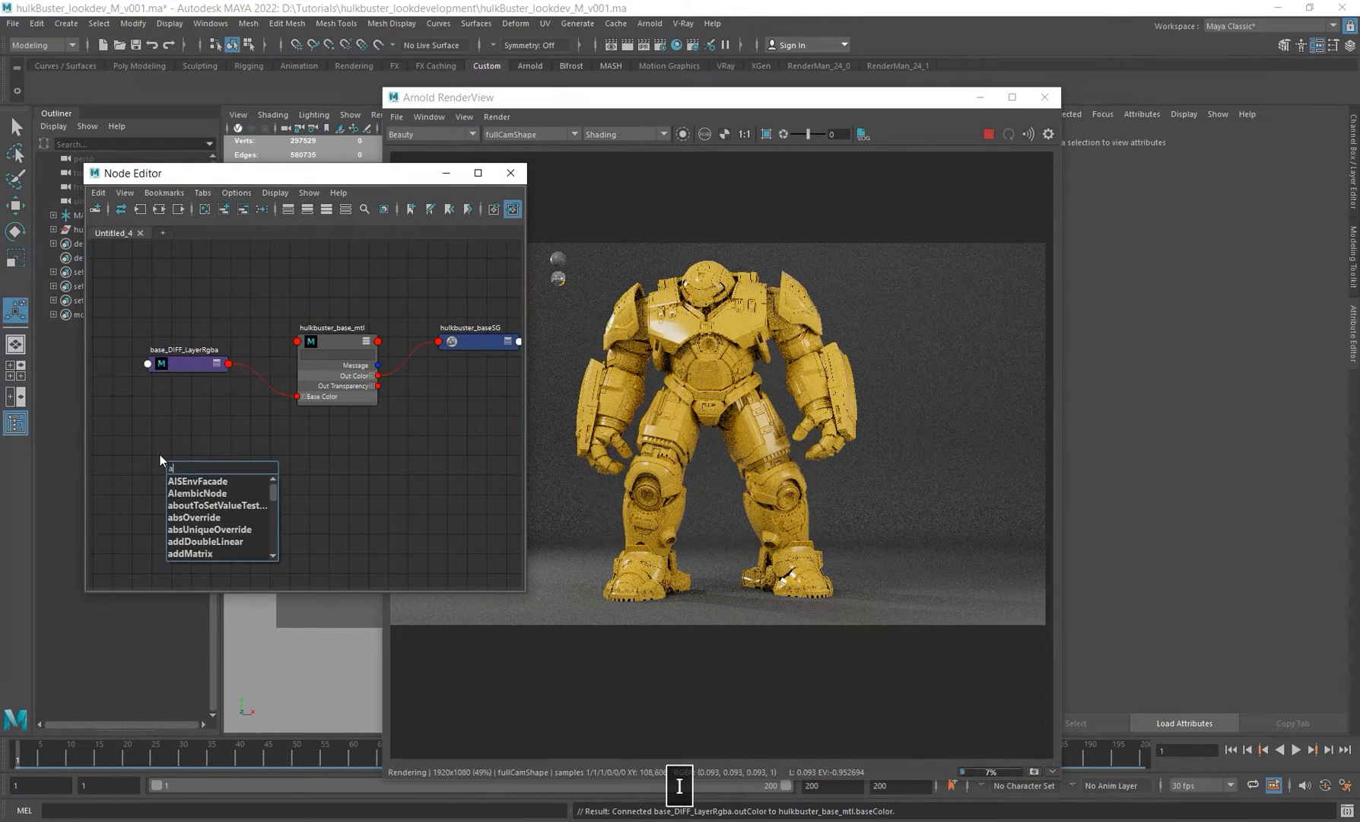
{"action": "key", "text": "BackSpace"}
{"action": "key", "text": "BackSpace"}
{"action": "type", "text": "user"}
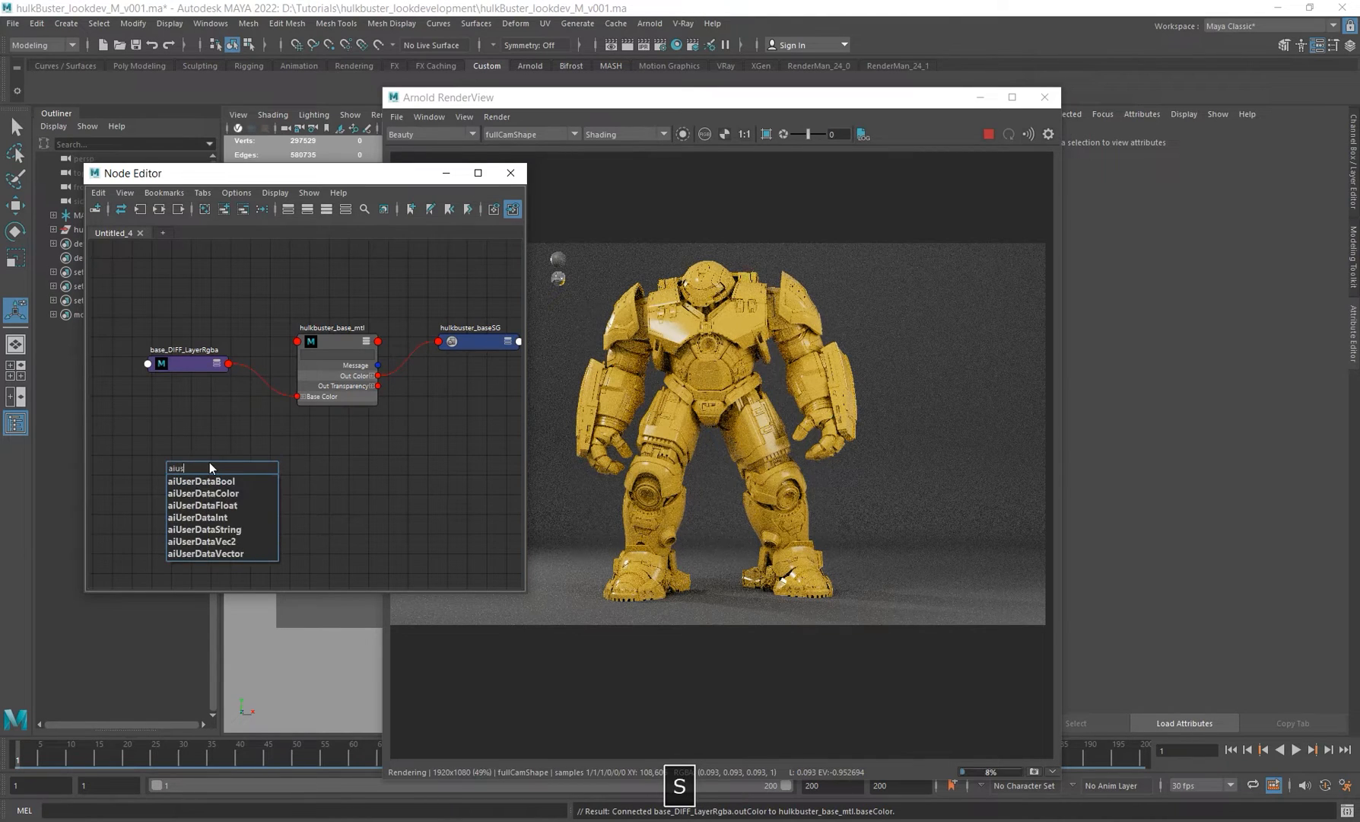
{"action": "key", "text": "Down"}
{"action": "key", "text": "Down"}
{"action": "key", "text": "Down"}
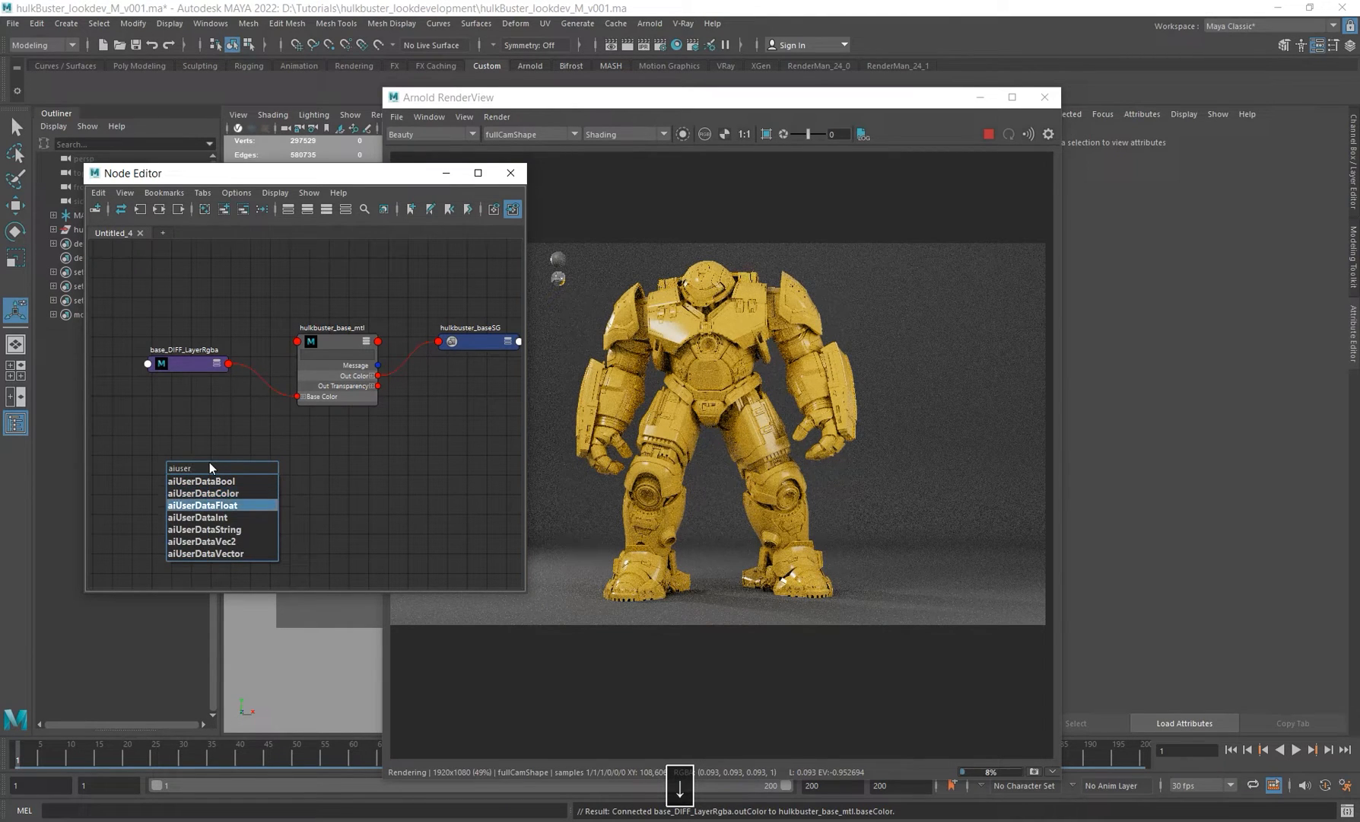
{"action": "key", "text": "Up"}
{"action": "key", "text": "Return"}
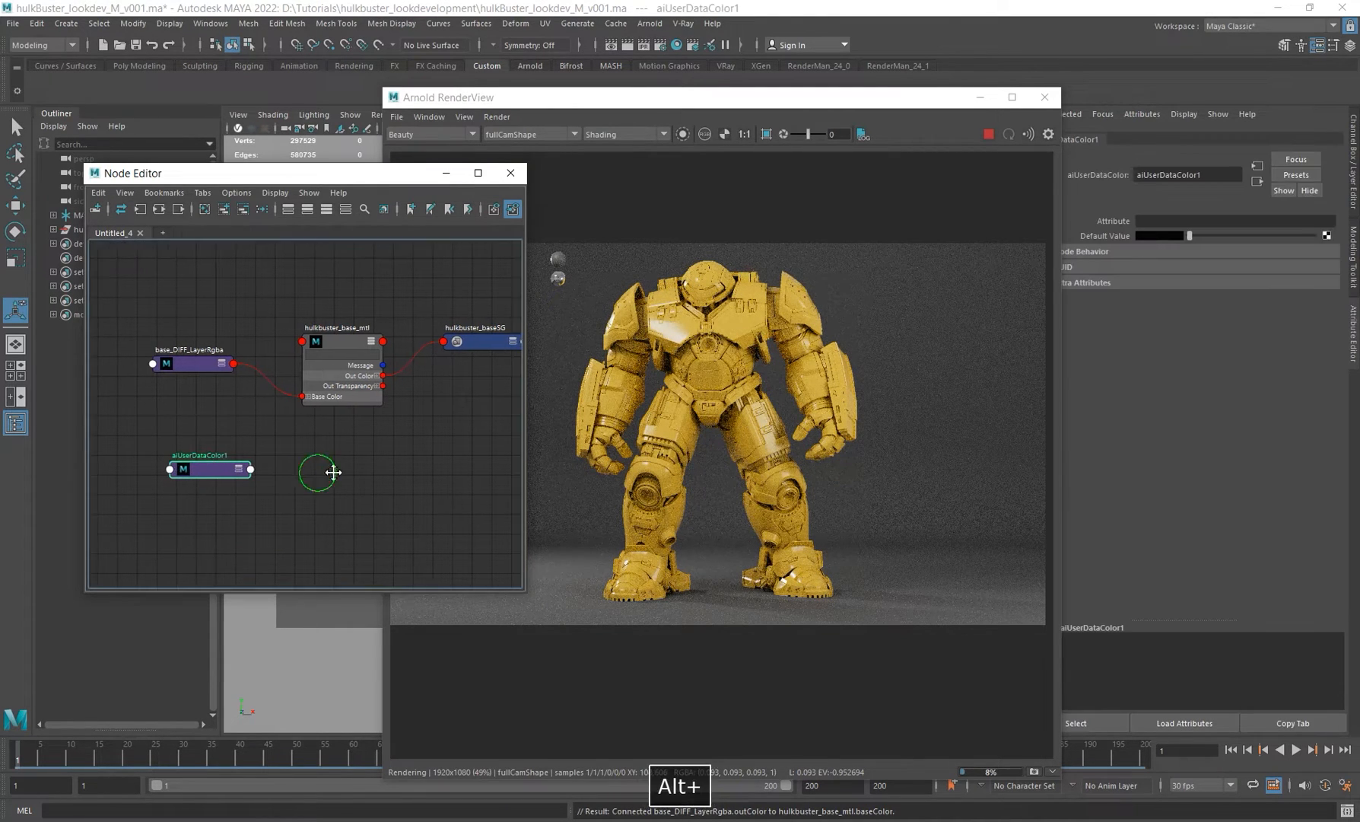
Step: Rename the new user data node to UserData_RGB_mask
{"action": "middle_click_drag", "start_coordinate": [239, 485], "coordinate": [257, 491], "text": "alt"}
{"action": "left_click", "coordinate": [218, 476]}
{"action": "double_click", "coordinate": [201, 459]}
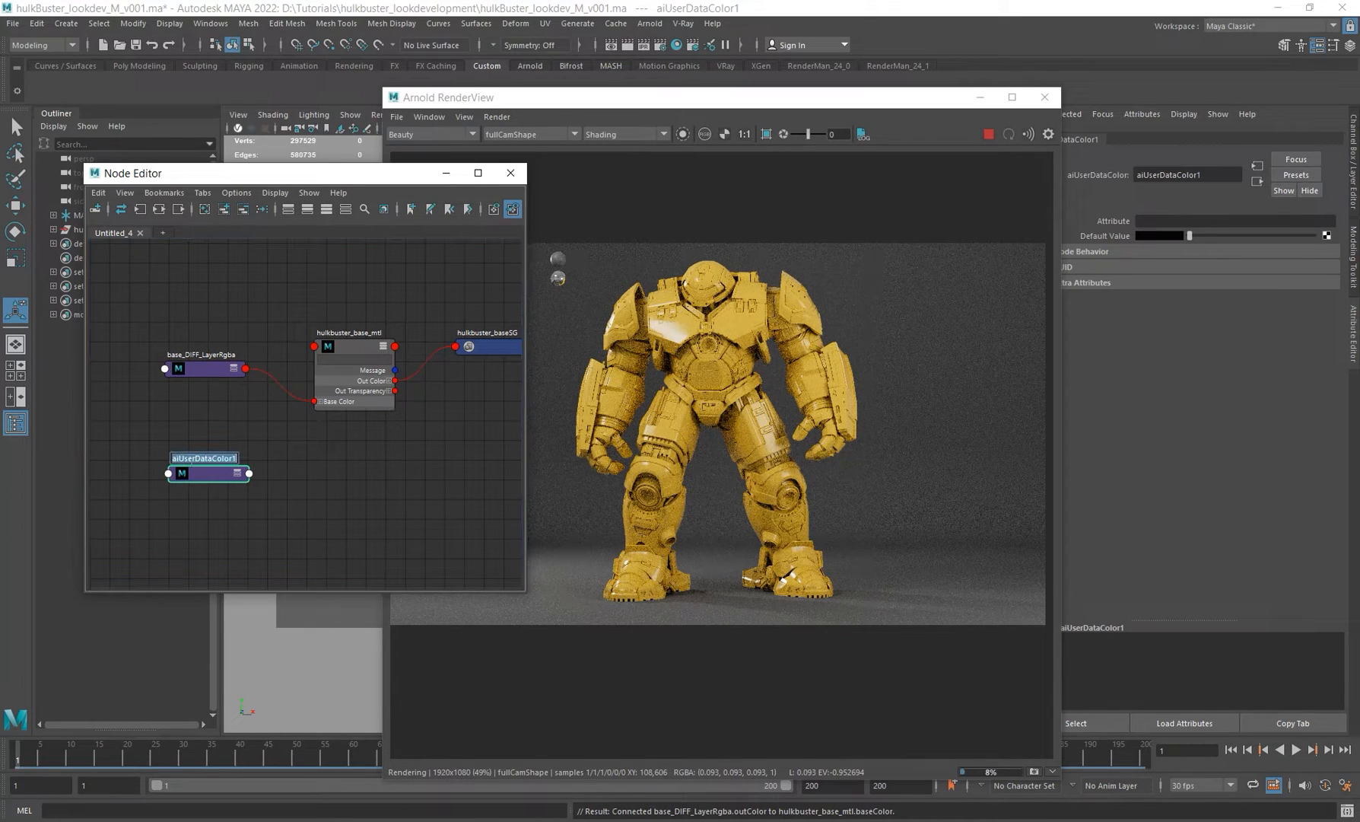
{"action": "key", "text": "BackSpace"}
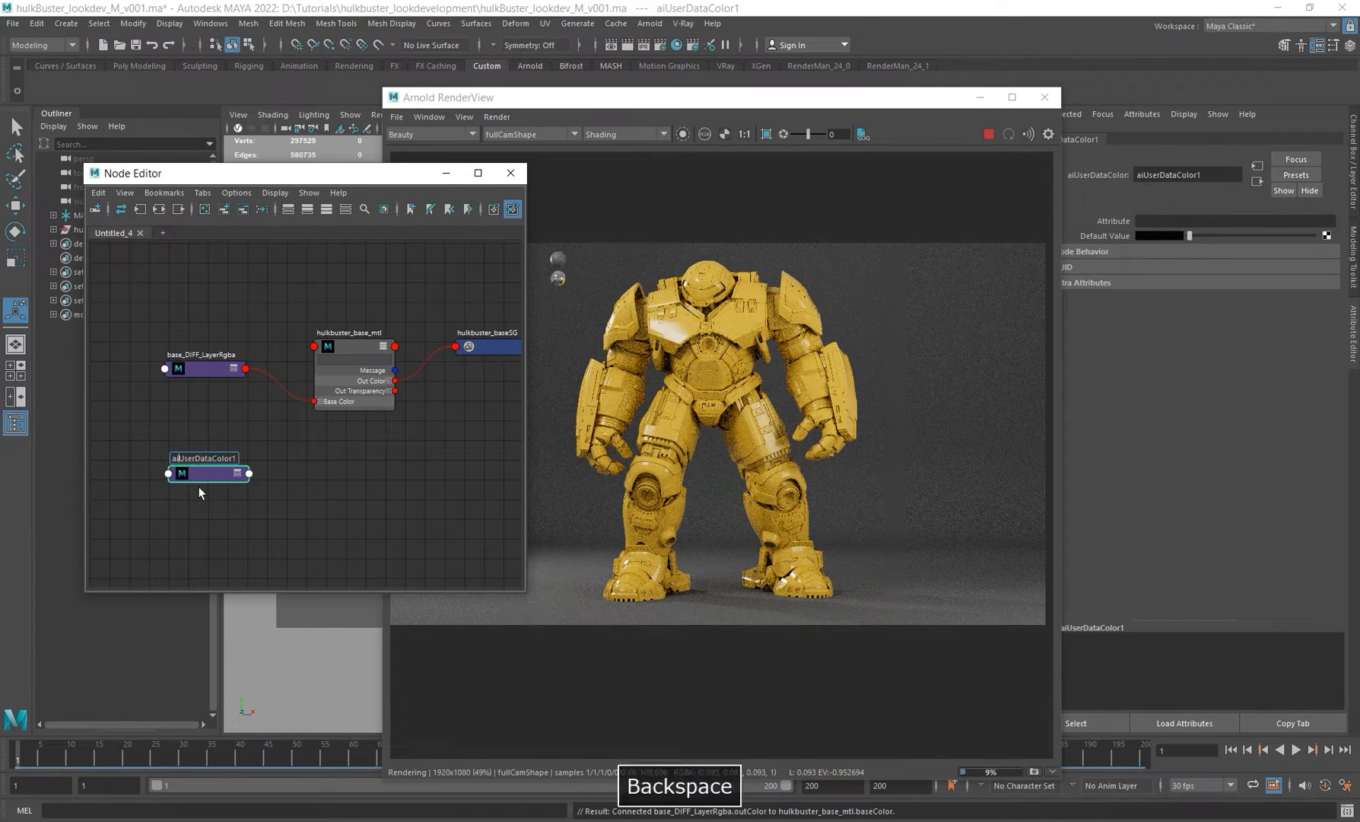
{"action": "key", "text": "Right"}
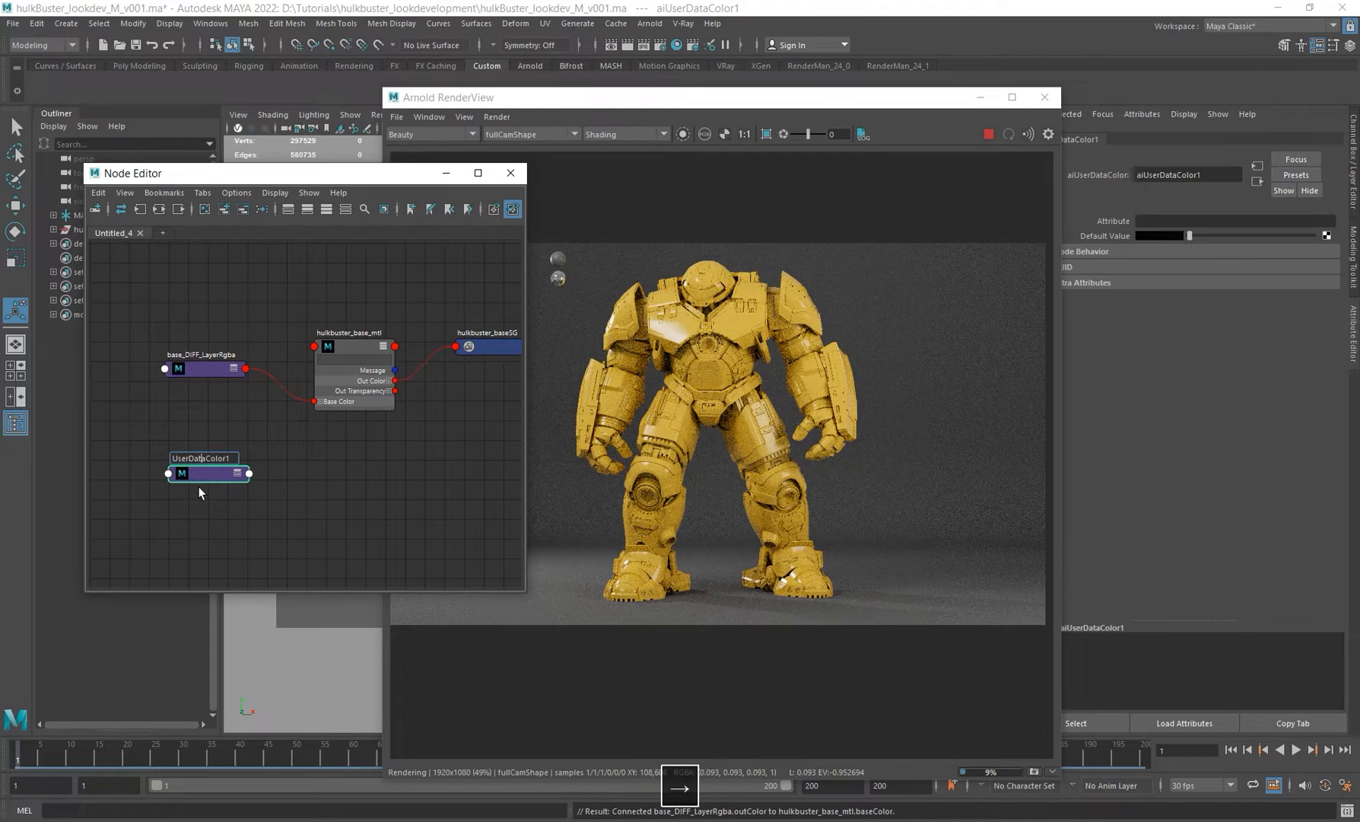
{"action": "key", "text": "Delete"}
{"action": "key", "text": "Delete"}
{"action": "key", "text": "Delete"}
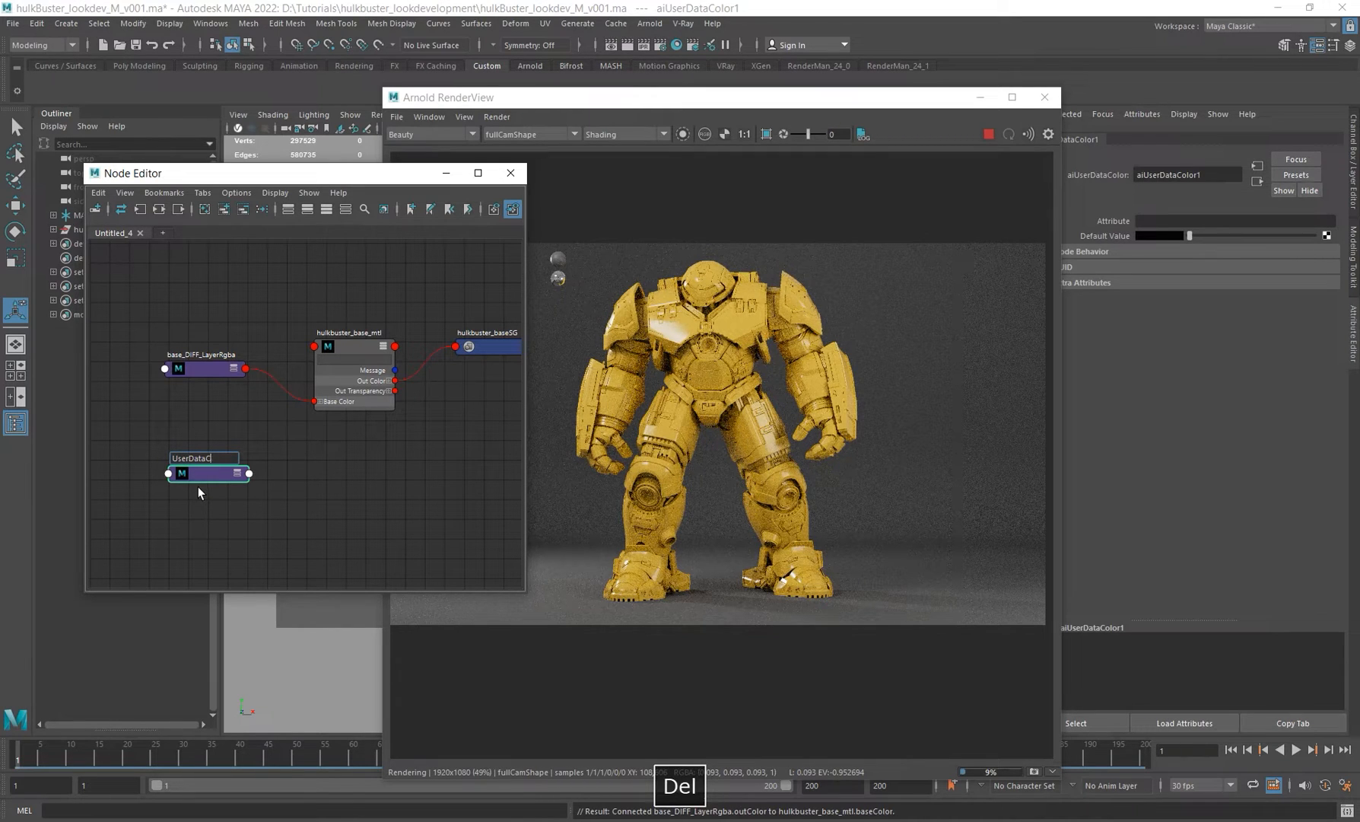
{"action": "type", "text": "RGB"}
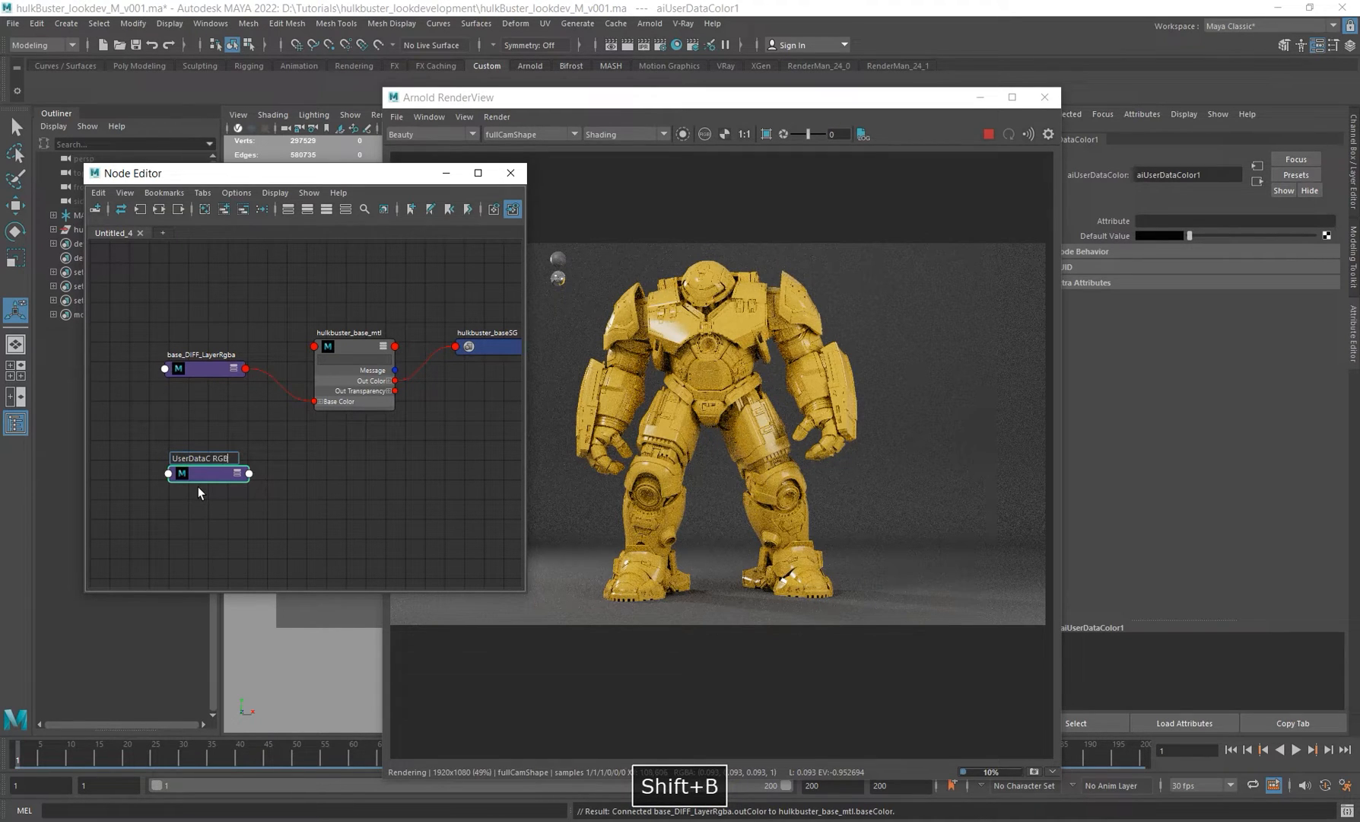
{"action": "type", "text": "_ma"}
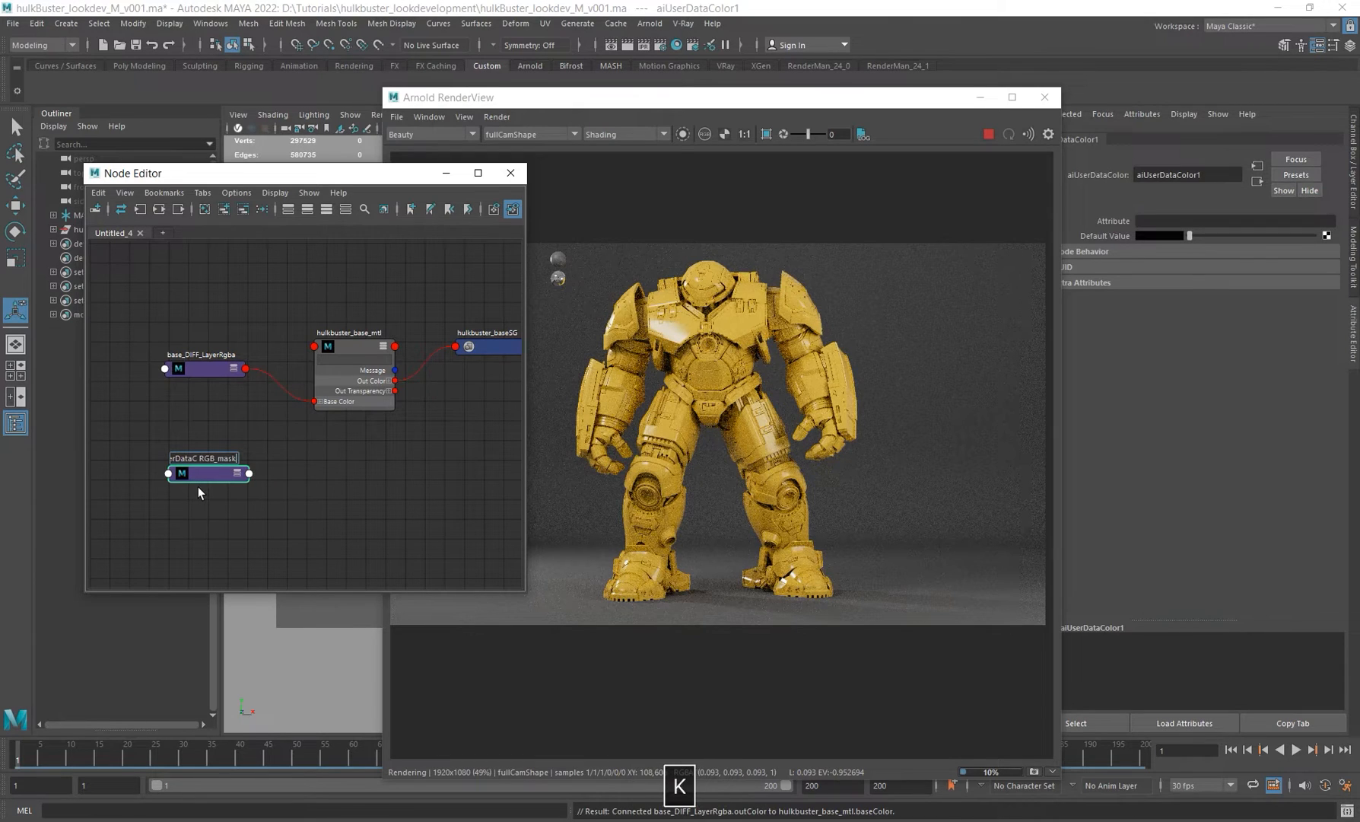
{"action": "type", "text": "sk"}
{"action": "key", "text": "Return"}
{"action": "middle_click_drag", "start_coordinate": [227, 495], "coordinate": [216, 499], "text": "alt"}
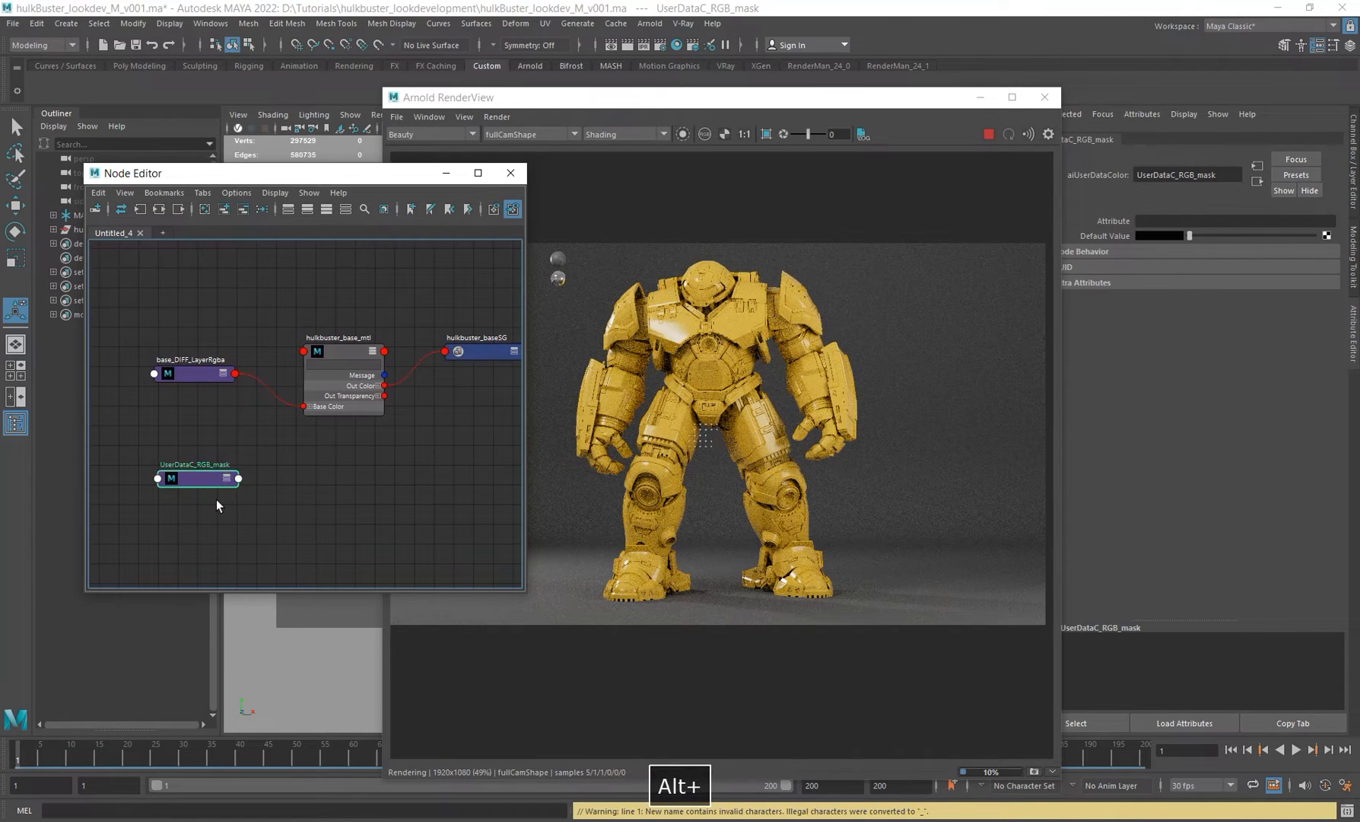
{"action": "double_click", "coordinate": [175, 477]}
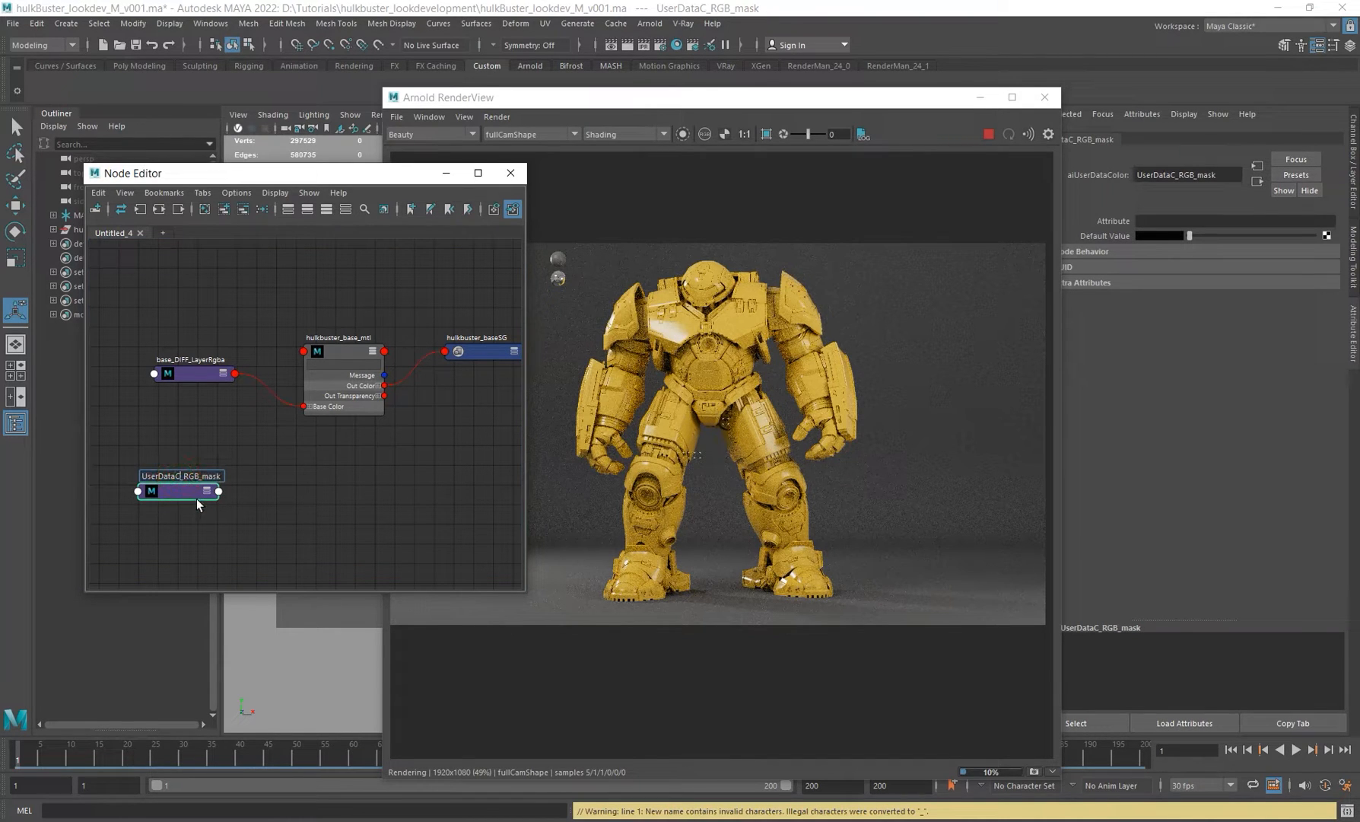
{"action": "key", "text": "BackSpace"}
{"action": "key", "text": "Return"}
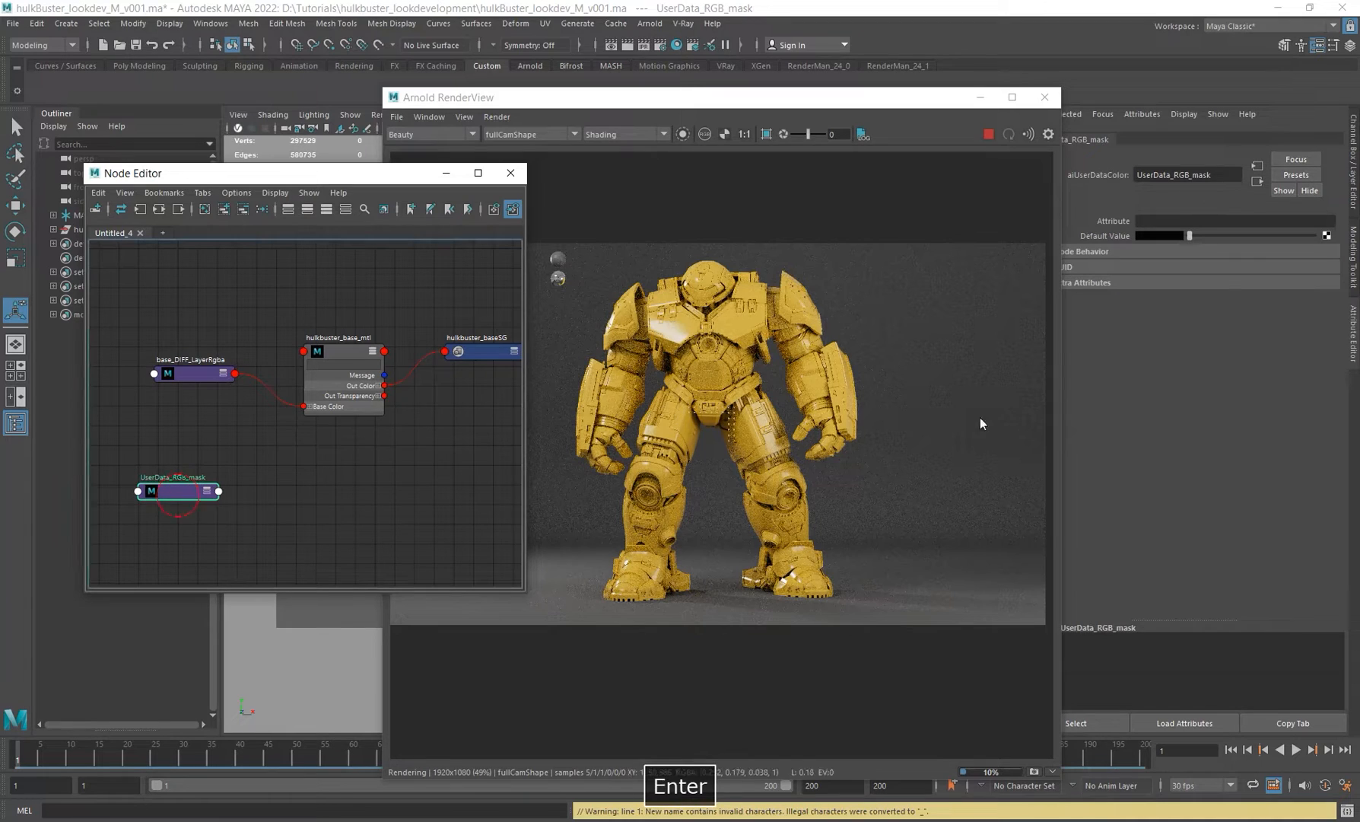
Step: Set the UserData_RGB_mask node's Attribute to RGB_mask
{"action": "left_click", "coordinate": [1165, 221]}
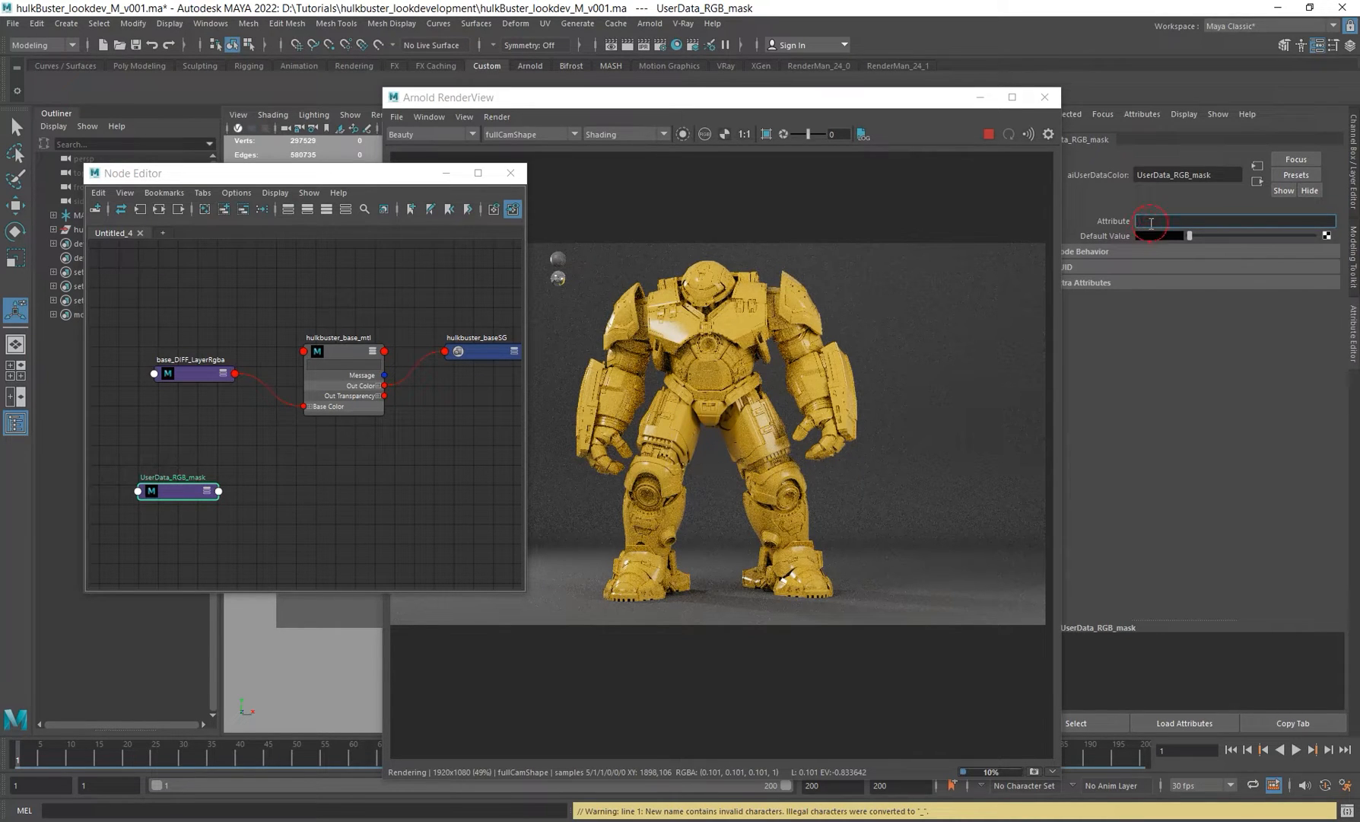
{"action": "type", "text": "RGB"}
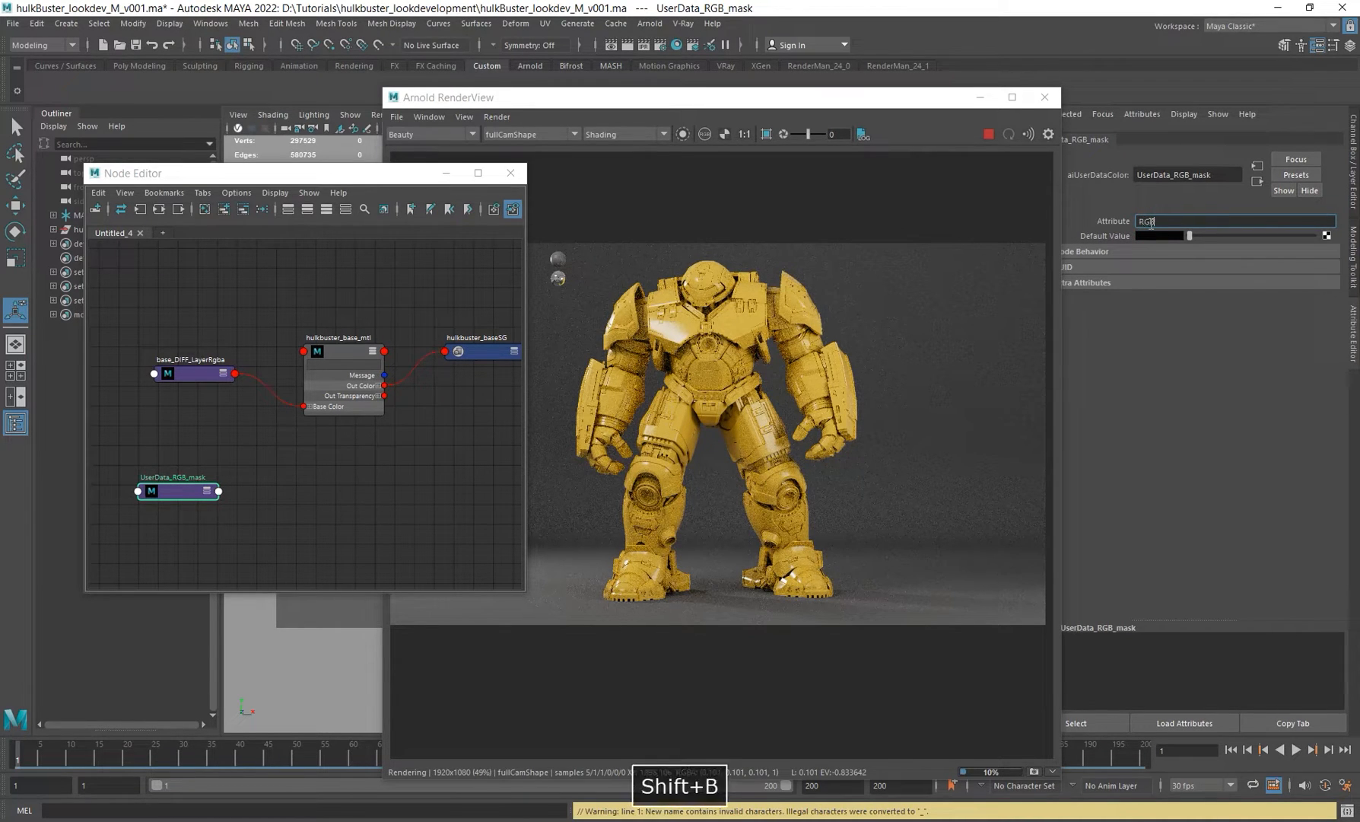
{"action": "type", "text": "_mas"}
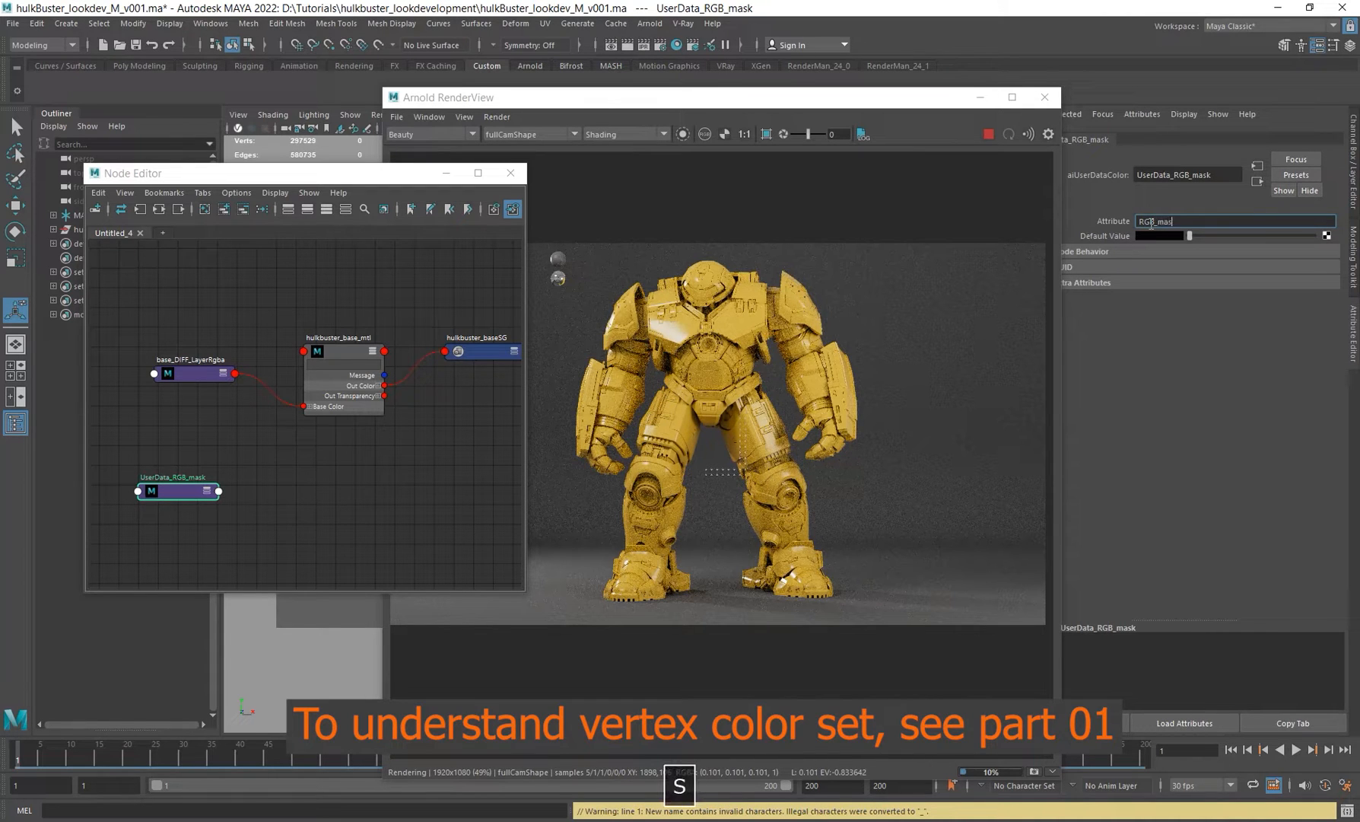
{"action": "type", "text": "k"}
{"action": "key", "text": "Return"}
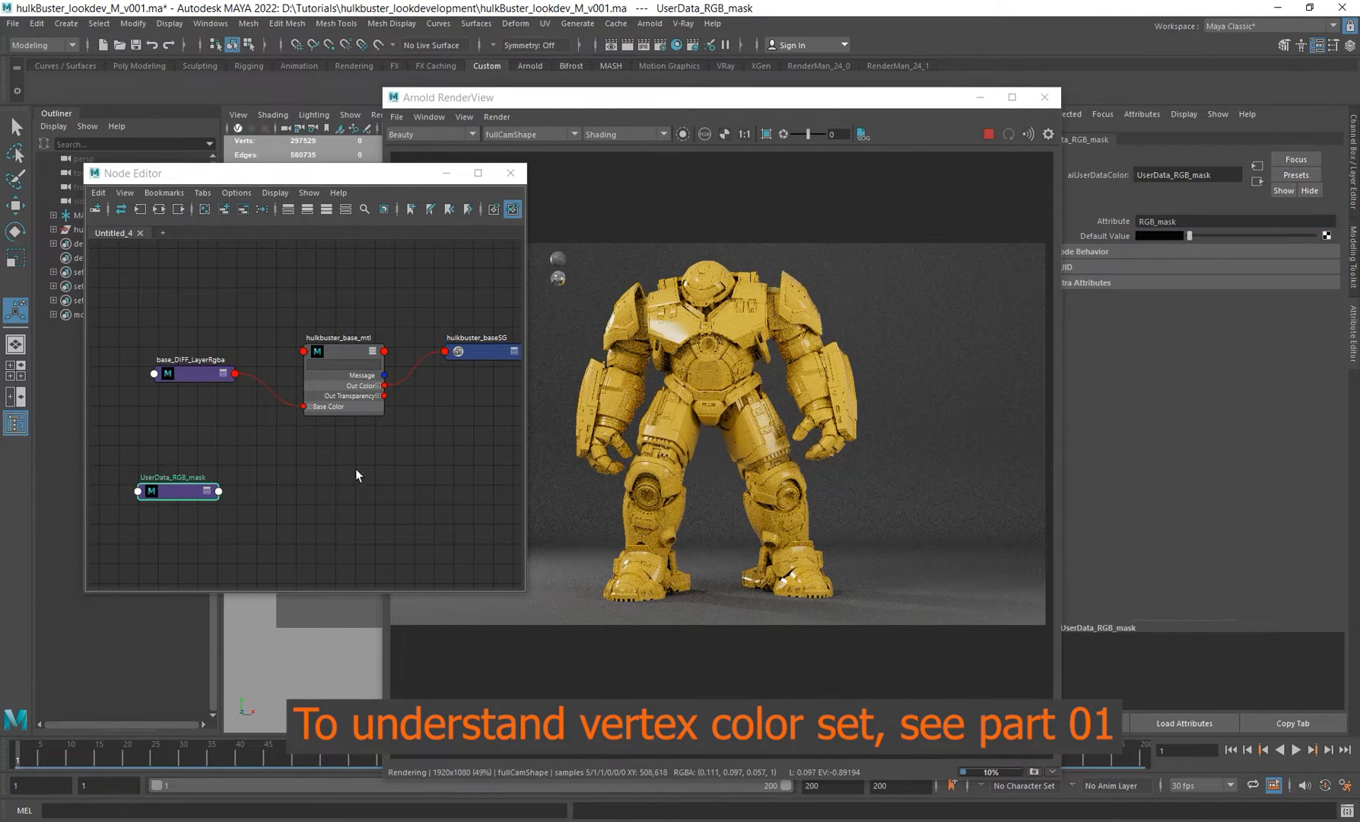
Step: Expand the hulkbuster_base_mtl node to show all its input attributes
{"action": "middle_click_drag", "start_coordinate": [253, 502], "coordinate": [244, 479], "text": "alt"}
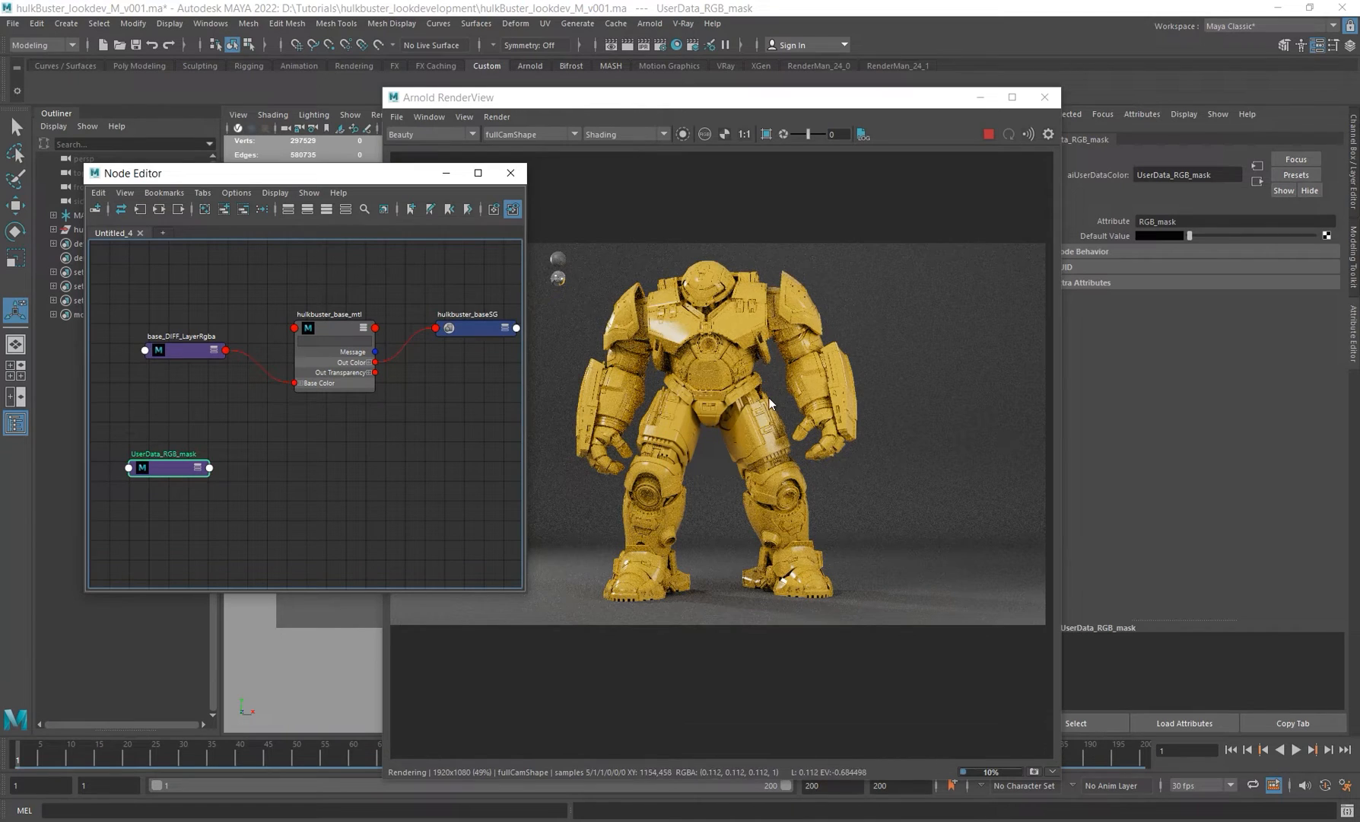
{"action": "middle_click_drag", "start_coordinate": [807, 397], "coordinate": [852, 425], "text": "alt"}
{"action": "middle_click_drag", "start_coordinate": [299, 418], "coordinate": [290, 419], "text": "alt"}
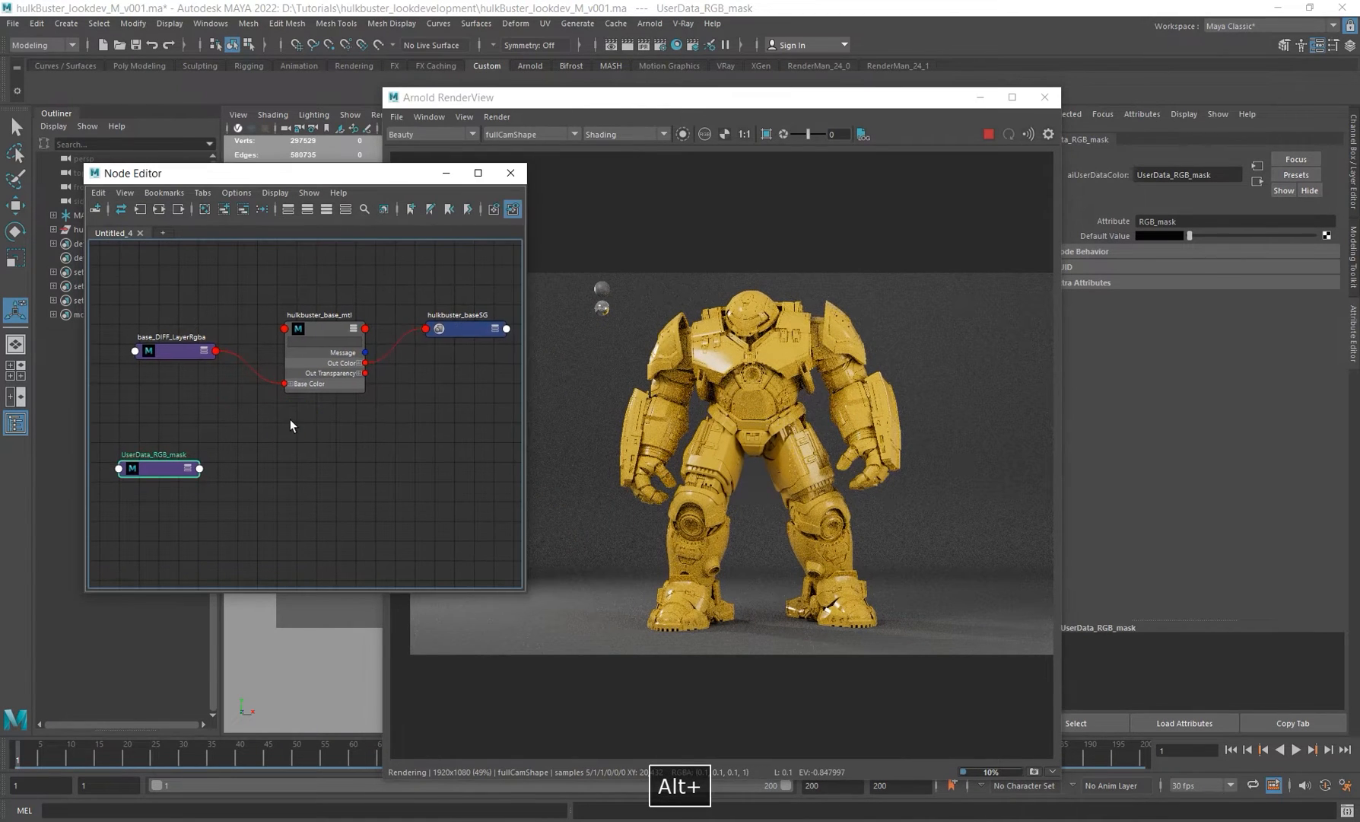
{"action": "left_click", "coordinate": [352, 330]}
{"action": "left_click", "coordinate": [353, 330]}
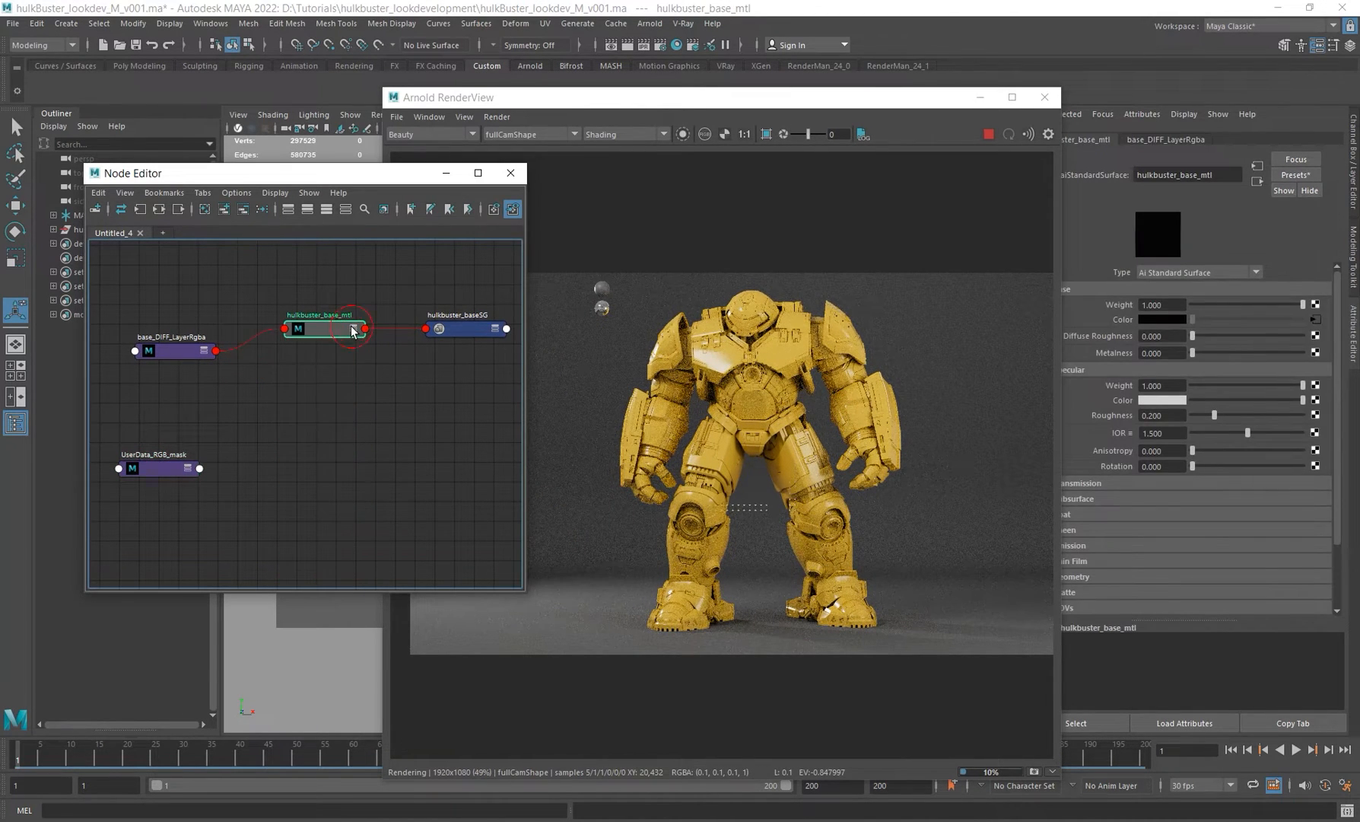
{"action": "left_click", "coordinate": [352, 330]}
{"action": "left_click", "coordinate": [352, 330]}
{"action": "middle_click_drag", "start_coordinate": [422, 464], "coordinate": [434, 388], "text": "alt"}
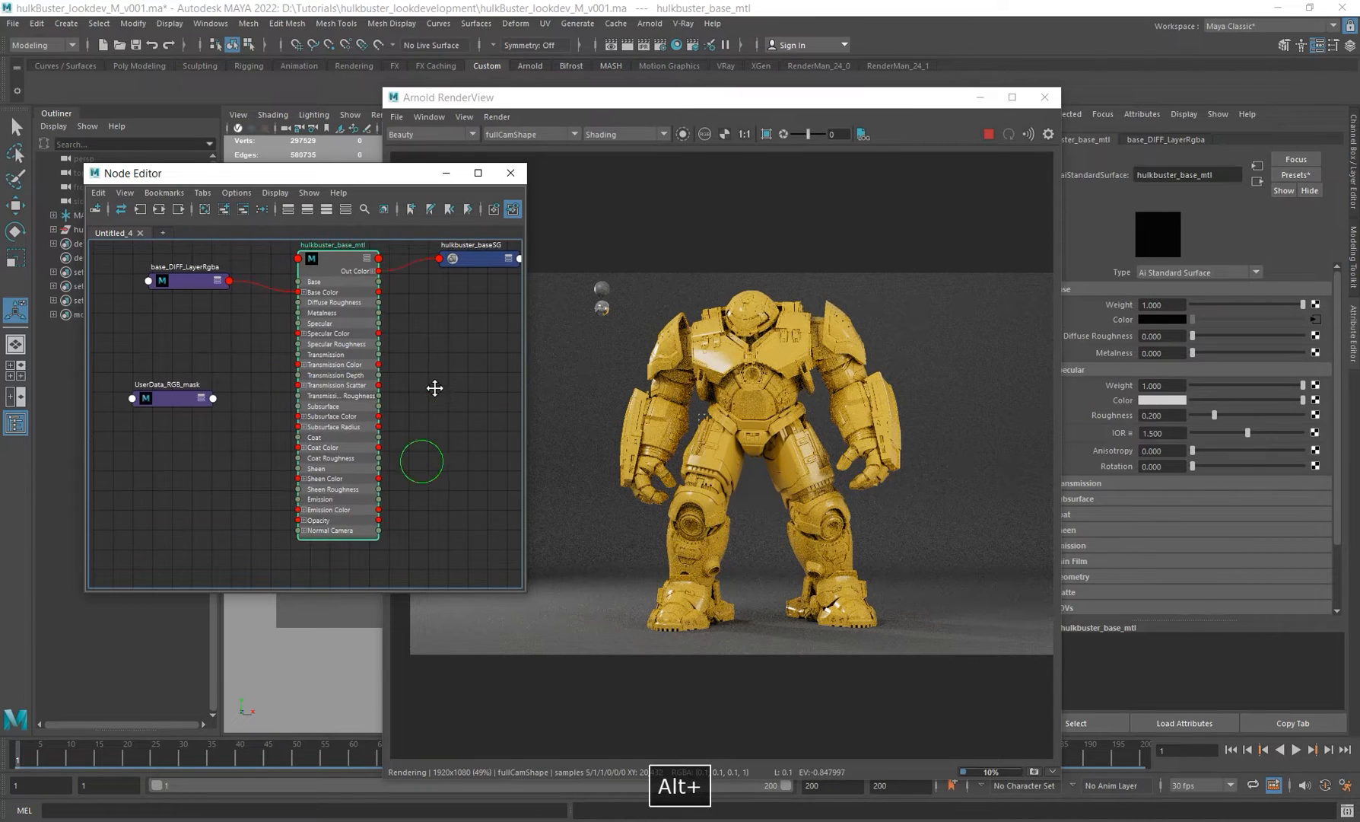
Step: Connect the UserData_RGB_mask node's output to the hulkbuster_base_mtl material's ID 1 AOV attribute
{"action": "left_click_drag", "start_coordinate": [947, 101], "coordinate": [911, 104]}
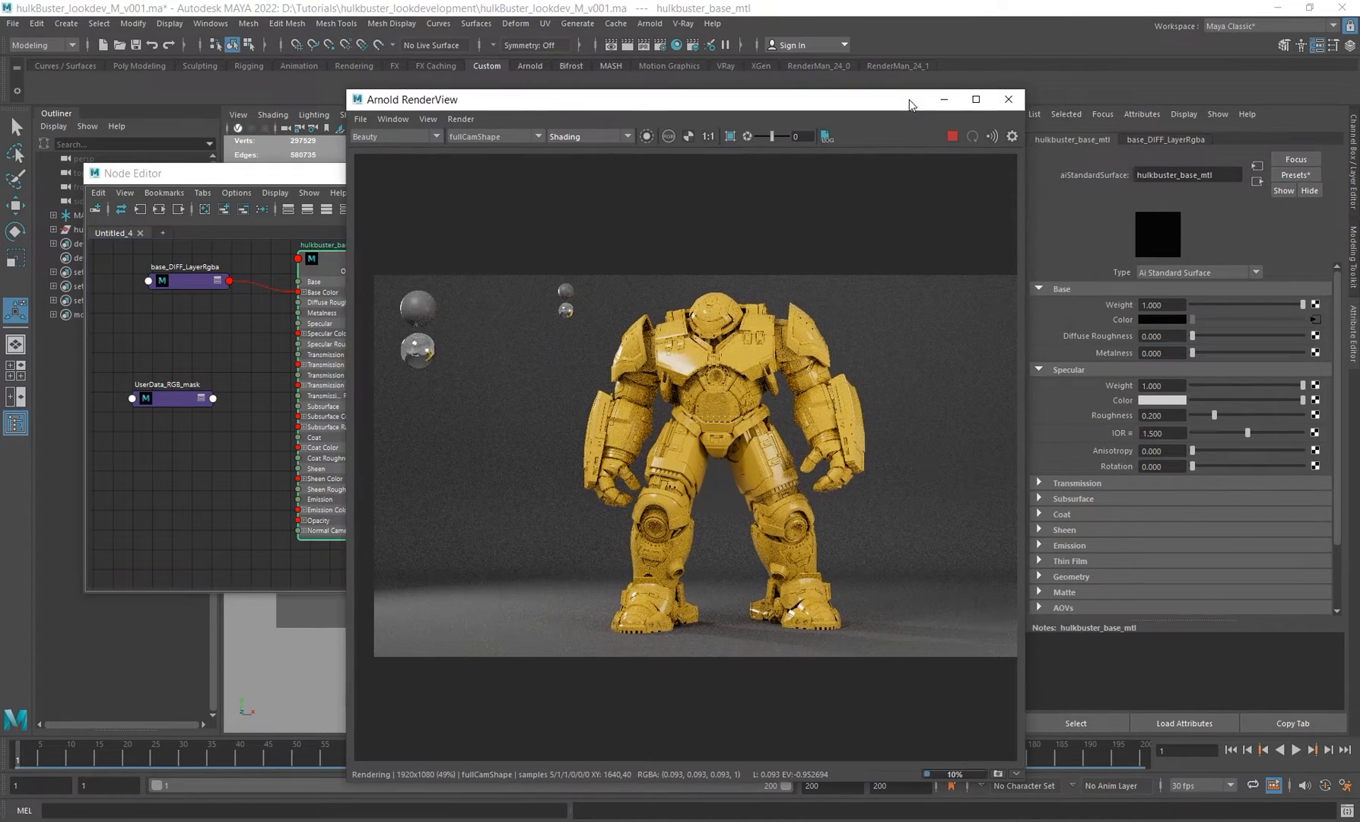
{"action": "scroll", "coordinate": [1113, 536], "scroll_direction": "down", "scroll_amount": 3}
{"action": "left_click", "coordinate": [1065, 529]}
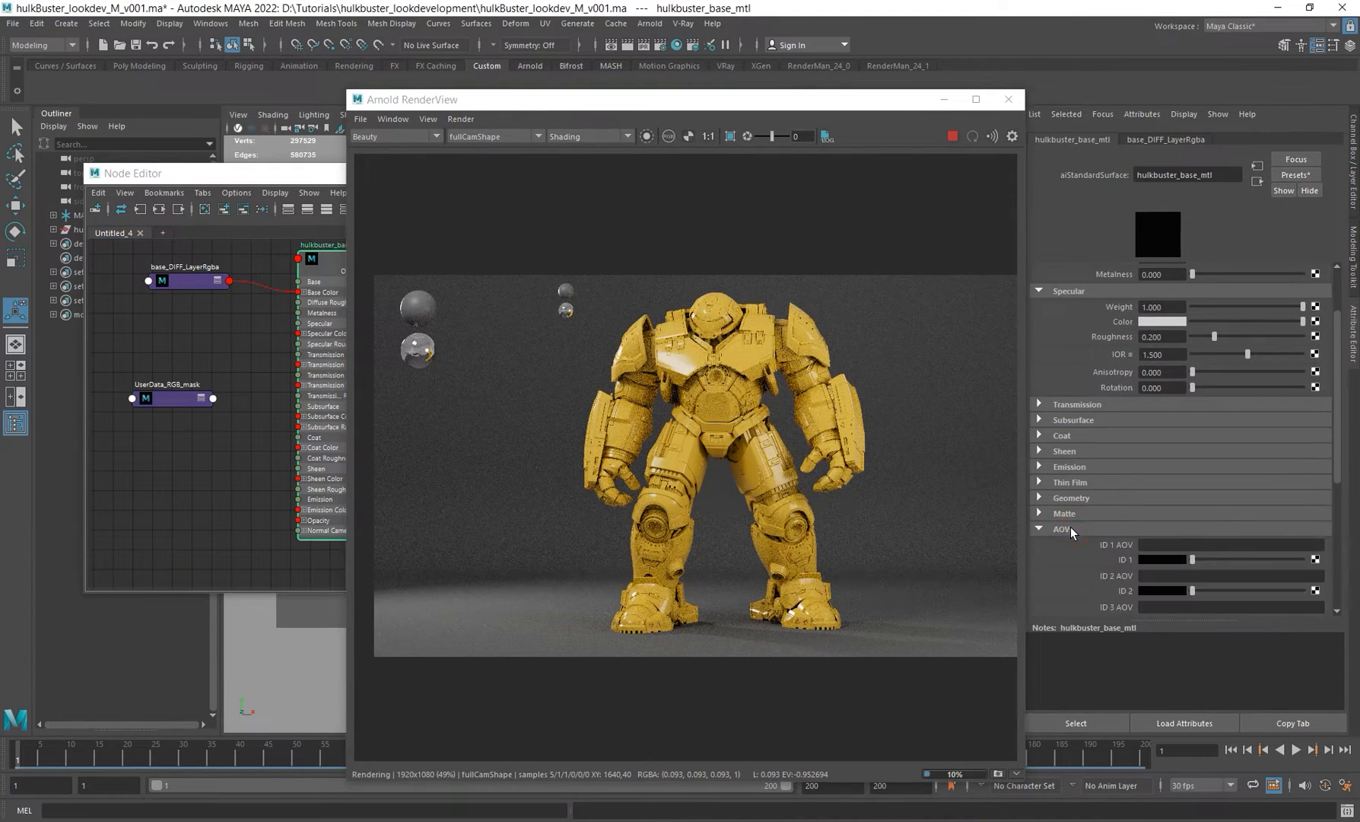
{"action": "middle_click_drag", "start_coordinate": [174, 390], "coordinate": [1129, 563]}
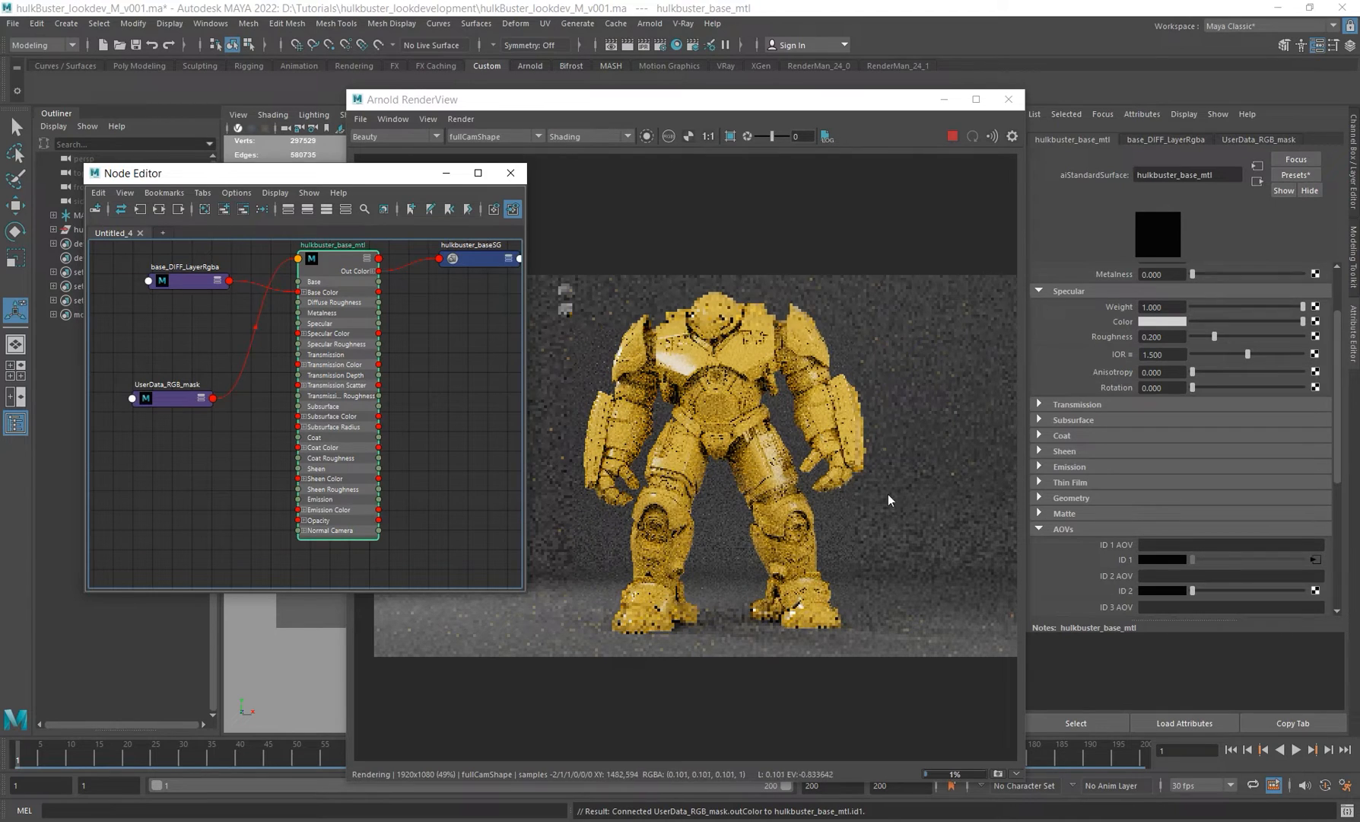
Step: Isolate the UserData_RGB_mask node in the Arnold RenderView to preview the mask, comparing it with the base_DIFF_LayerRgba node
{"action": "left_click", "coordinate": [161, 401]}
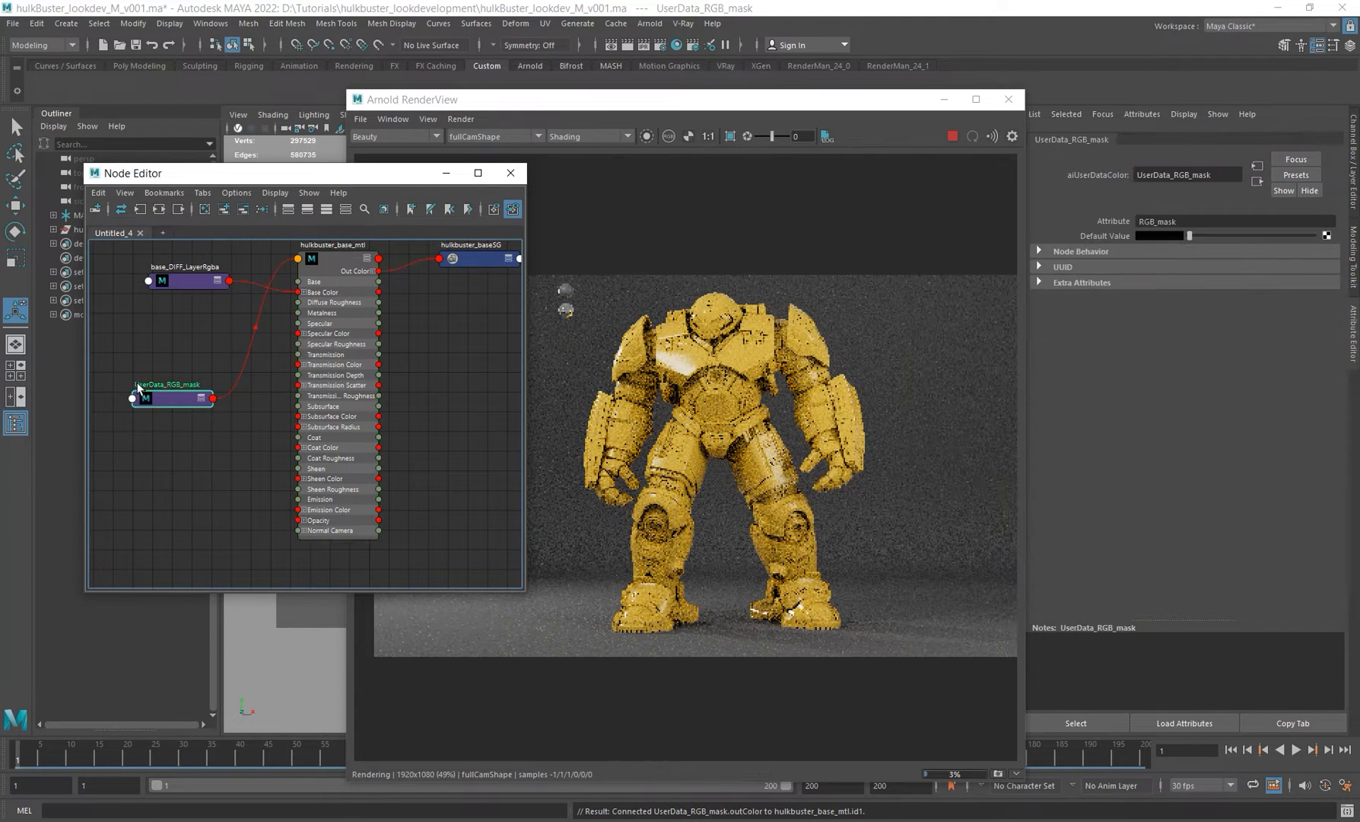
{"action": "left_click_drag", "start_coordinate": [701, 103], "coordinate": [765, 109]}
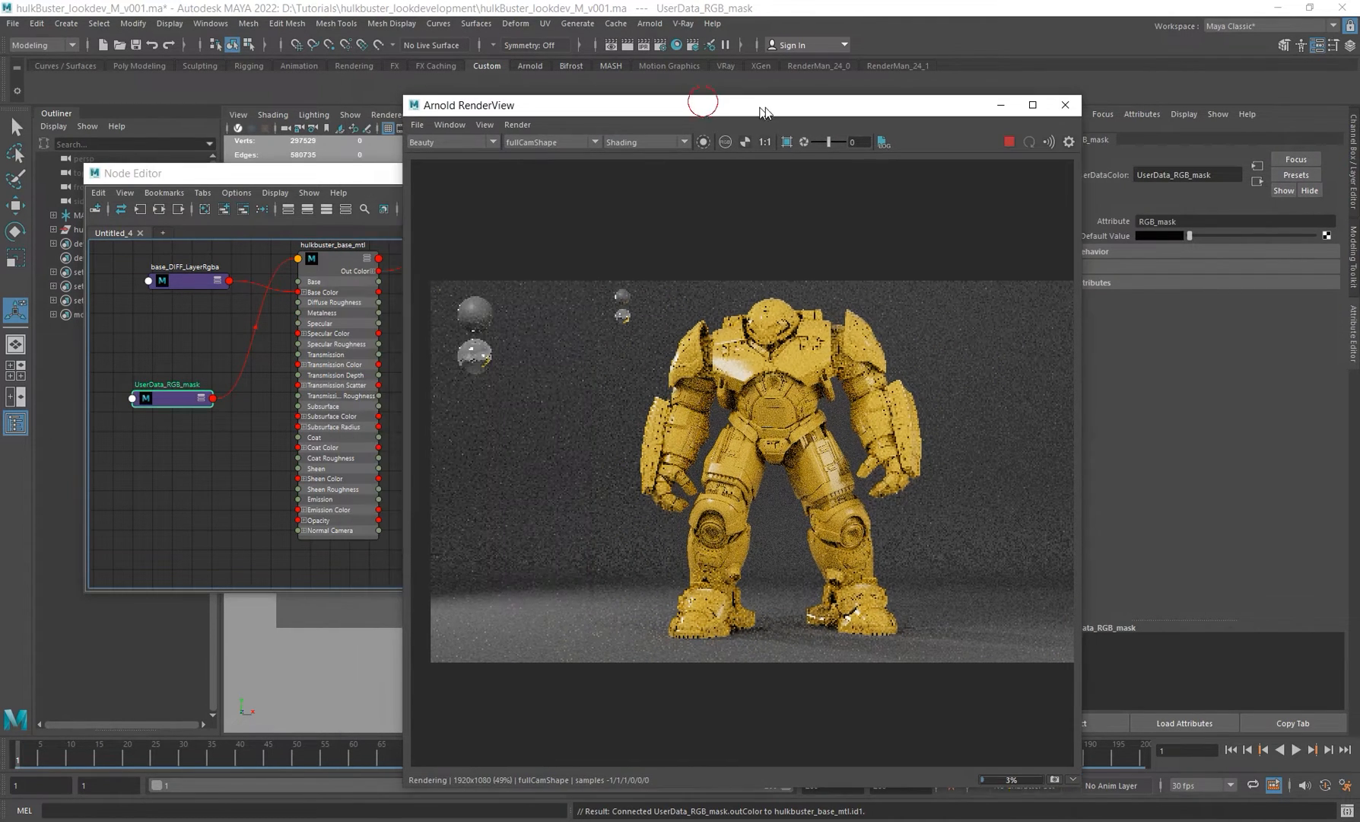
{"action": "left_click", "coordinate": [709, 142]}
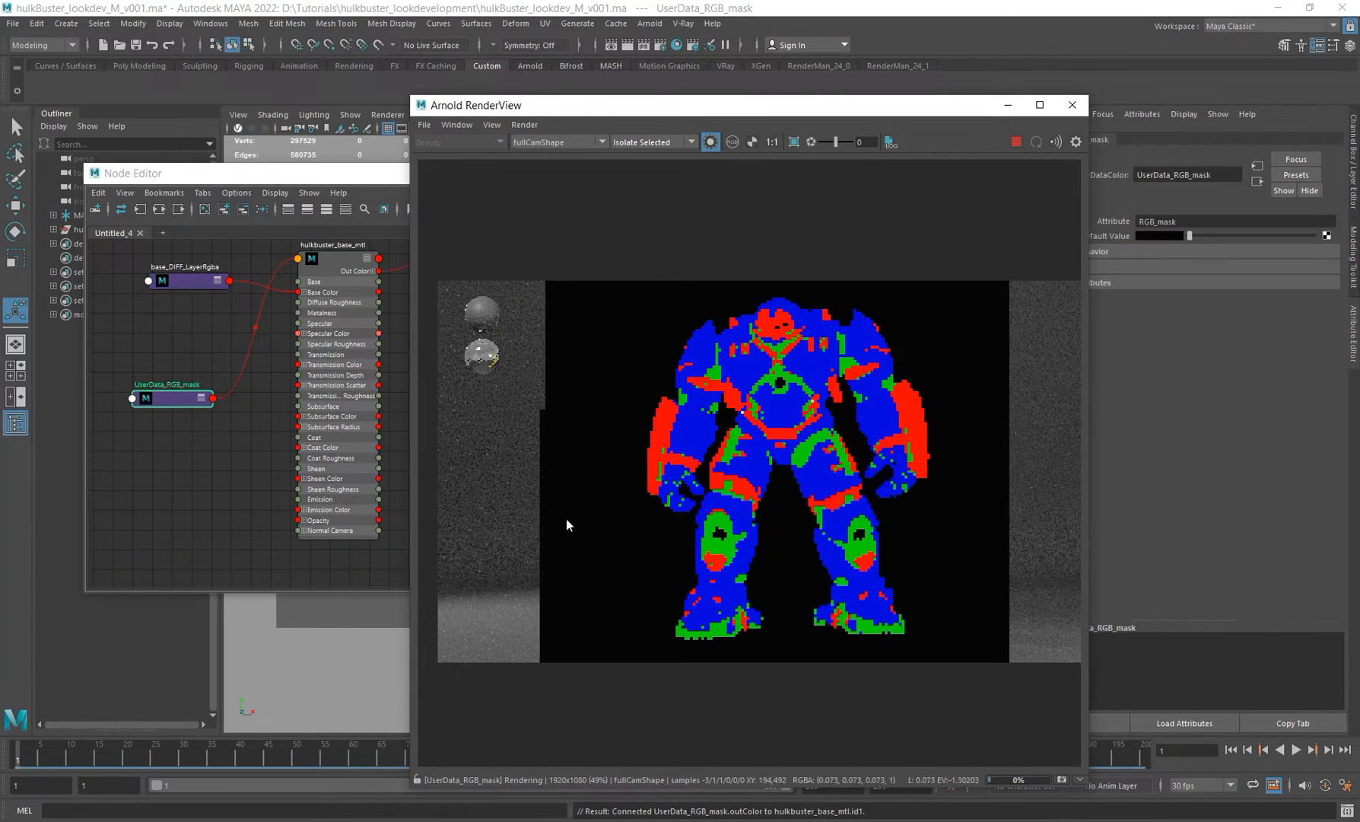
{"action": "left_click", "coordinate": [182, 280]}
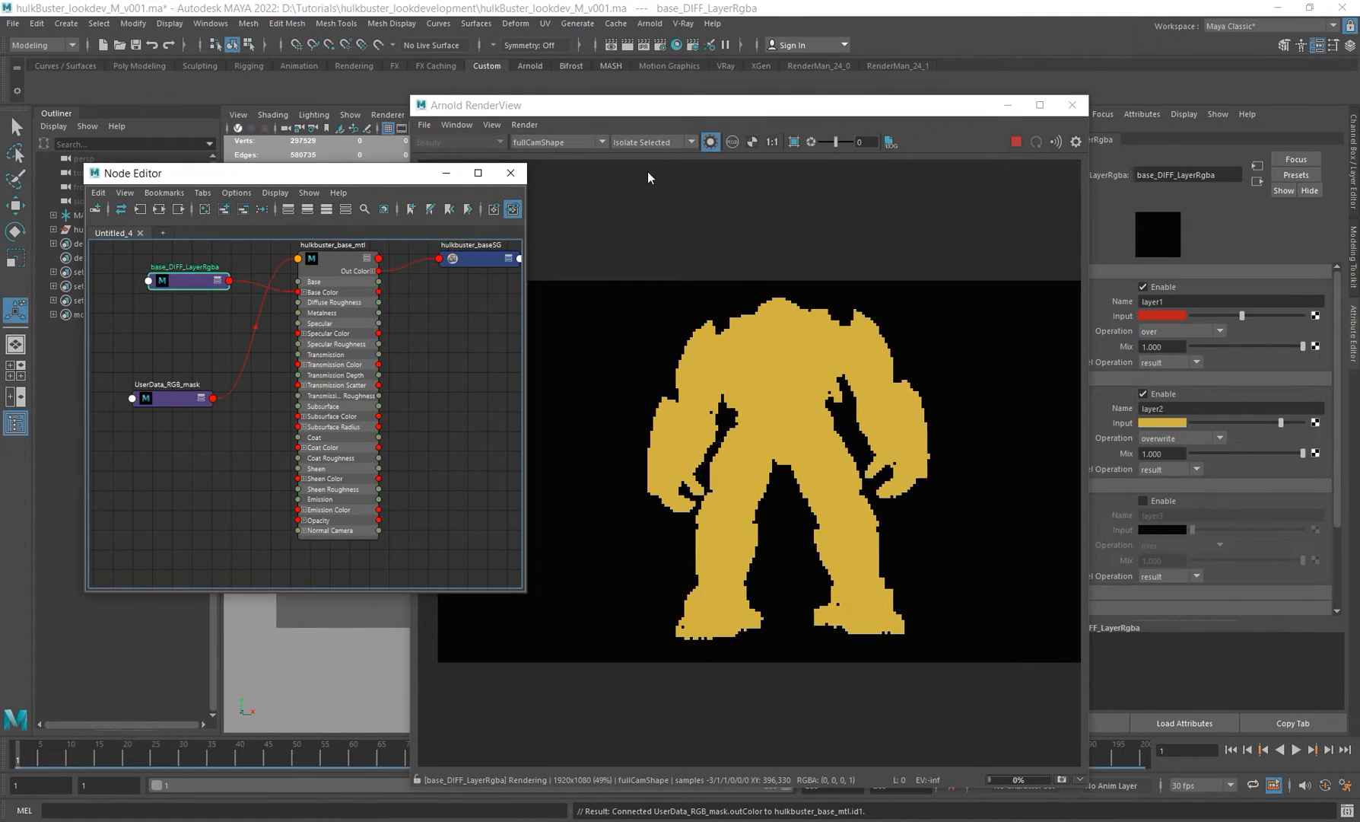
{"action": "left_click", "coordinate": [164, 399]}
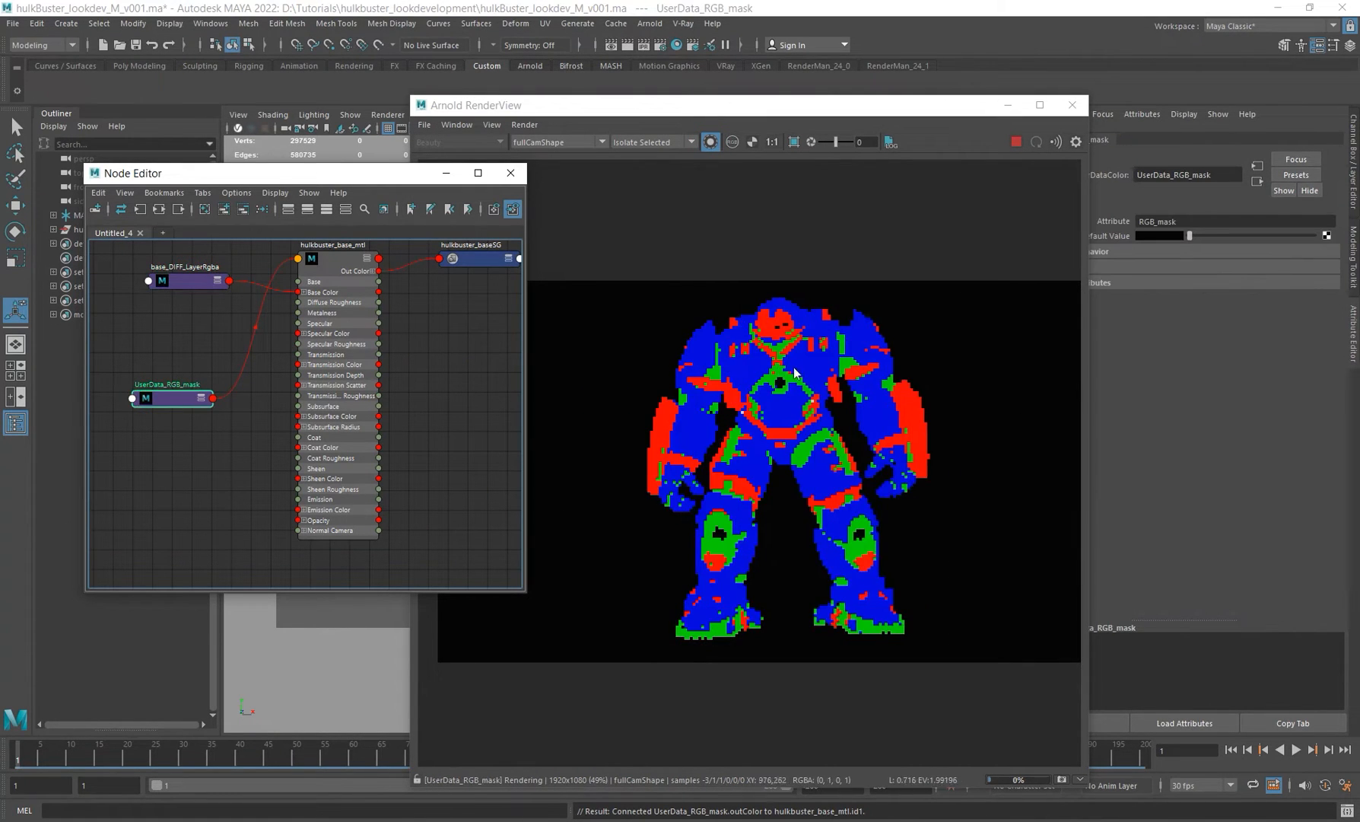
Step: Inspect the mask's red channel in the render view, then switch back to all channels
{"action": "middle_click_drag", "start_coordinate": [830, 376], "coordinate": [755, 355], "text": "alt"}
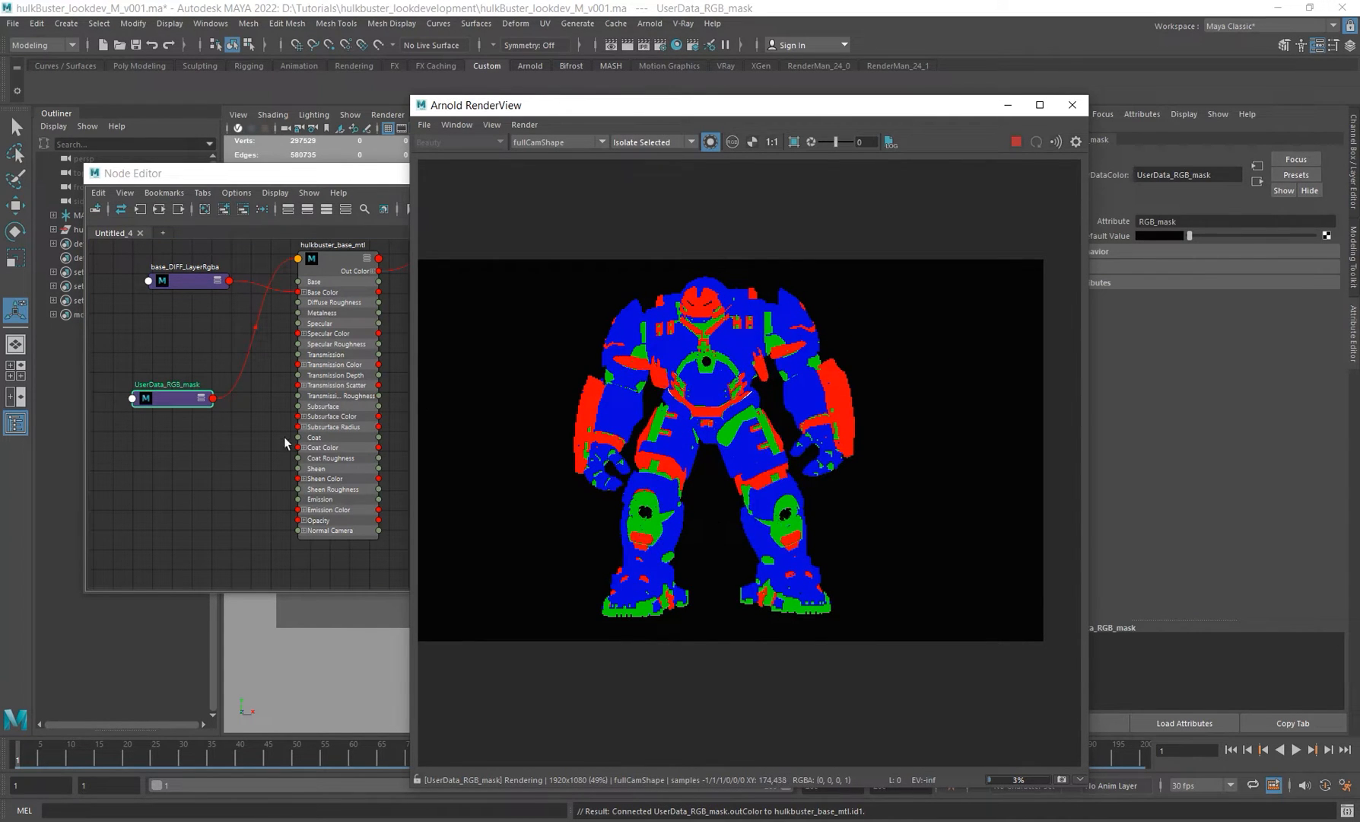
{"action": "middle_click_drag", "start_coordinate": [285, 441], "coordinate": [299, 378], "text": "alt"}
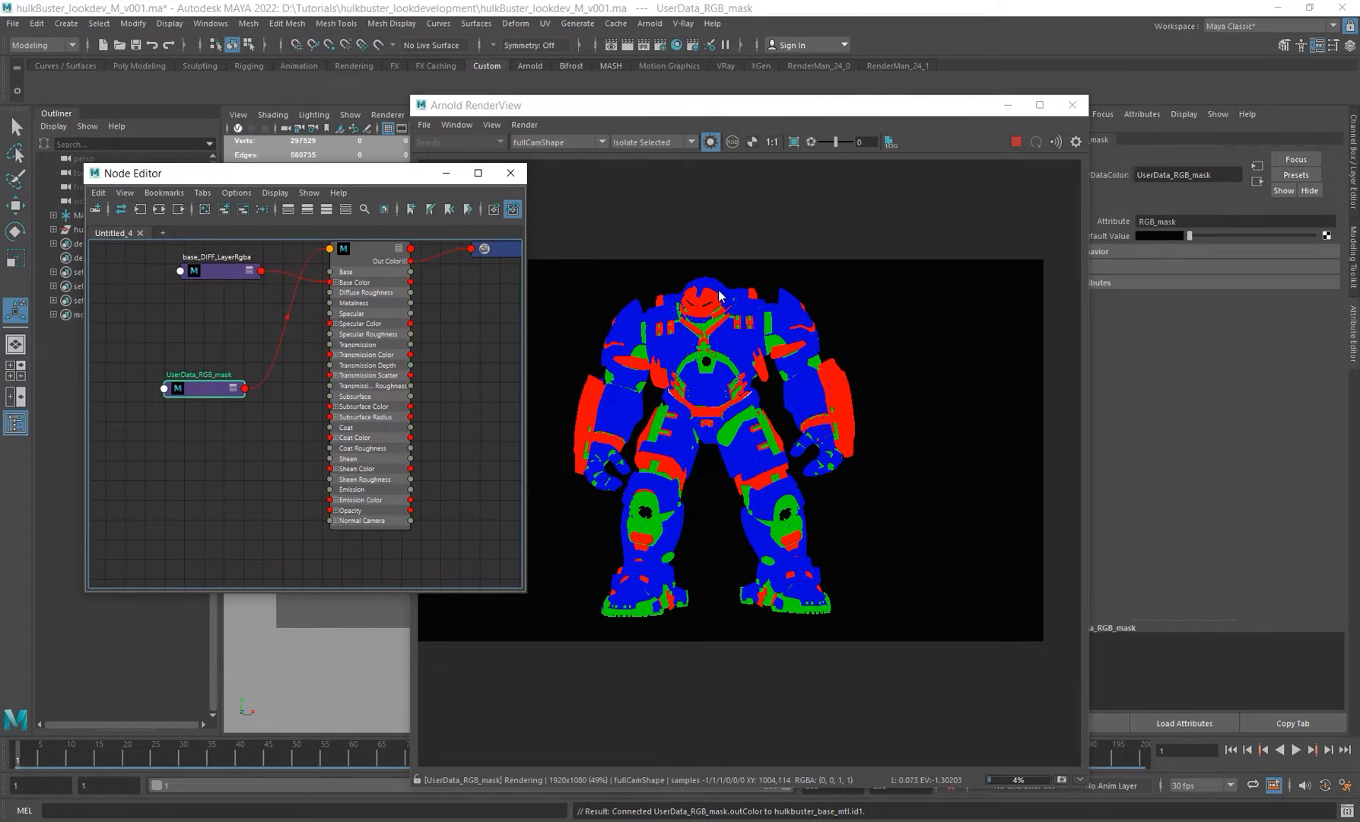
{"action": "left_click", "coordinate": [732, 144]}
{"action": "left_click", "coordinate": [778, 163]}
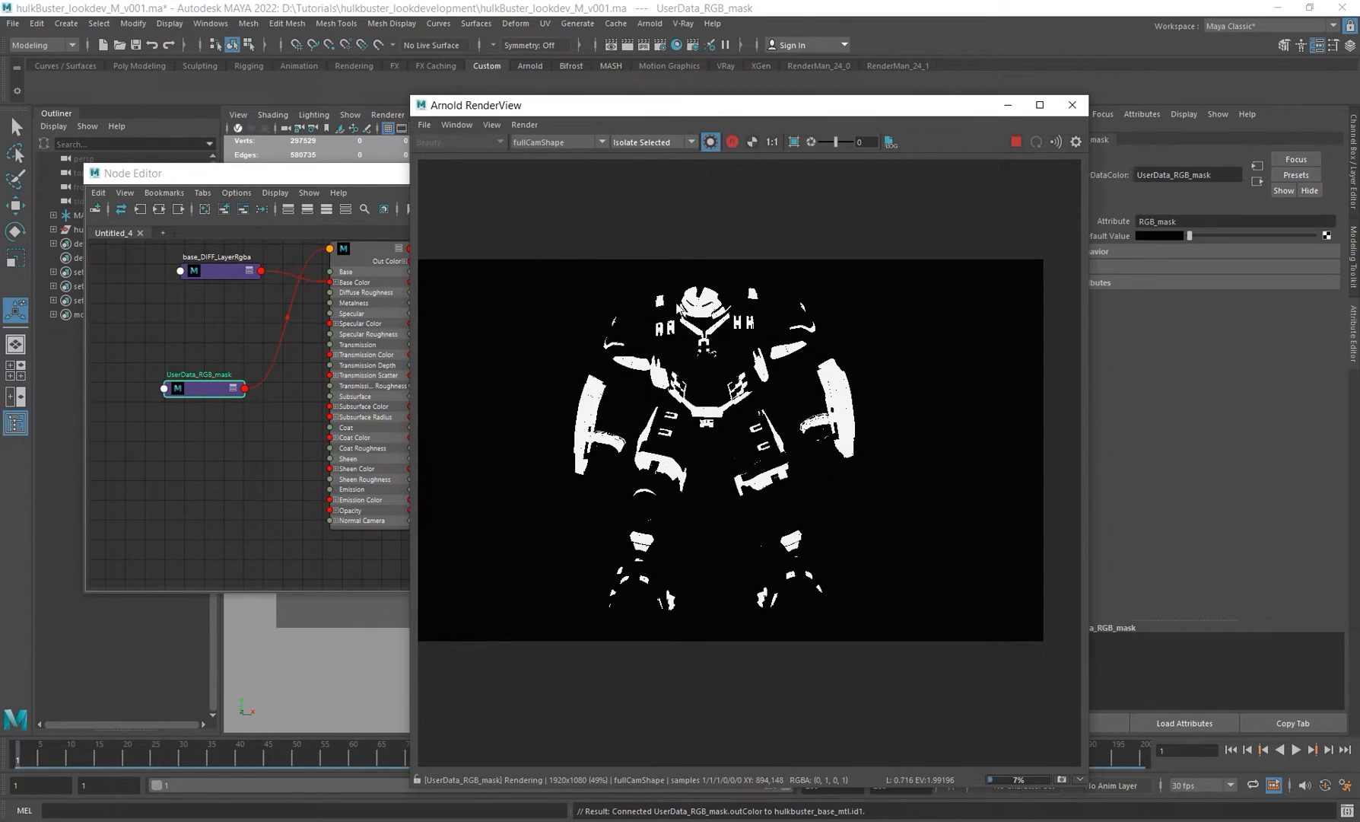
{"action": "scroll", "coordinate": [707, 305], "scroll_direction": "up", "scroll_amount": 2}
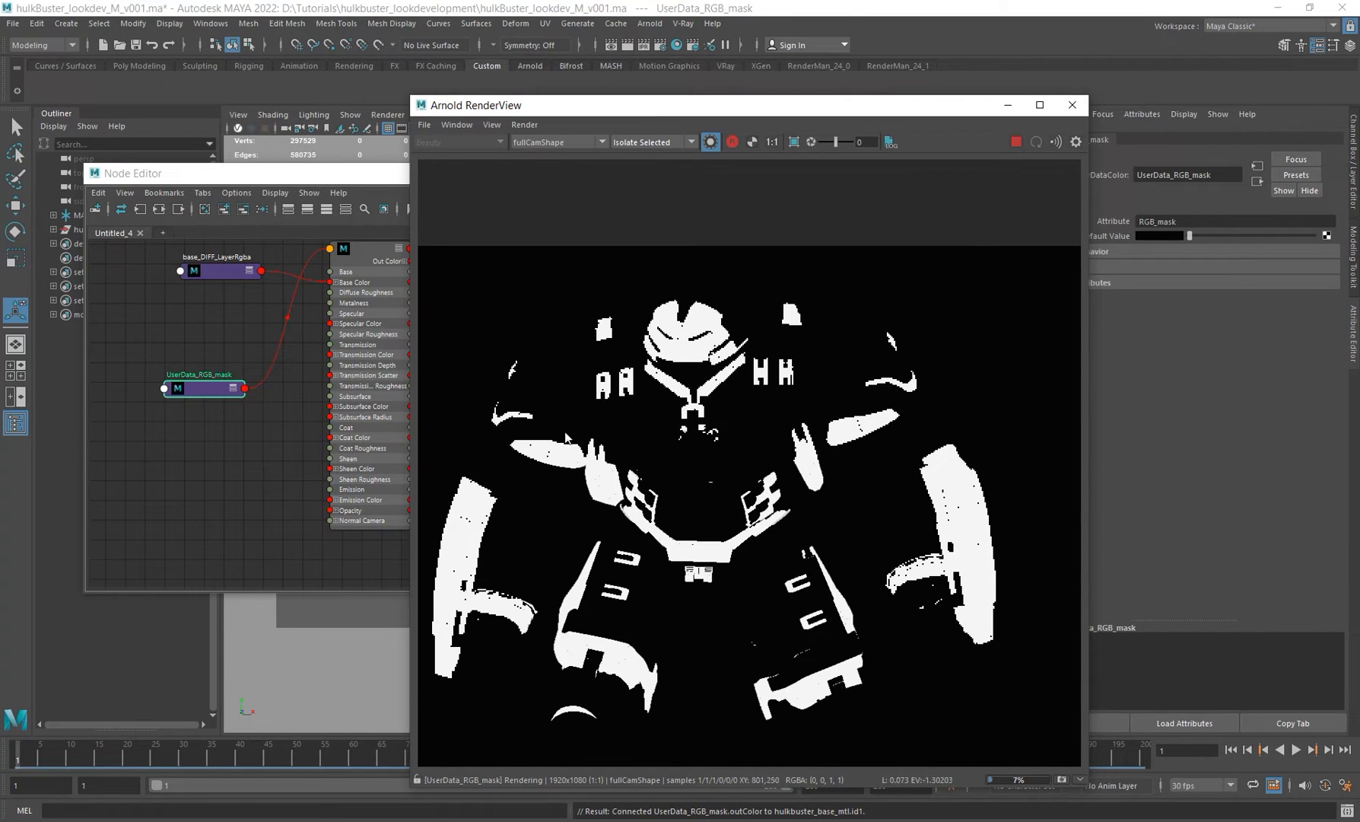
{"action": "left_click", "coordinate": [732, 142]}
{"action": "left_click", "coordinate": [773, 148]}
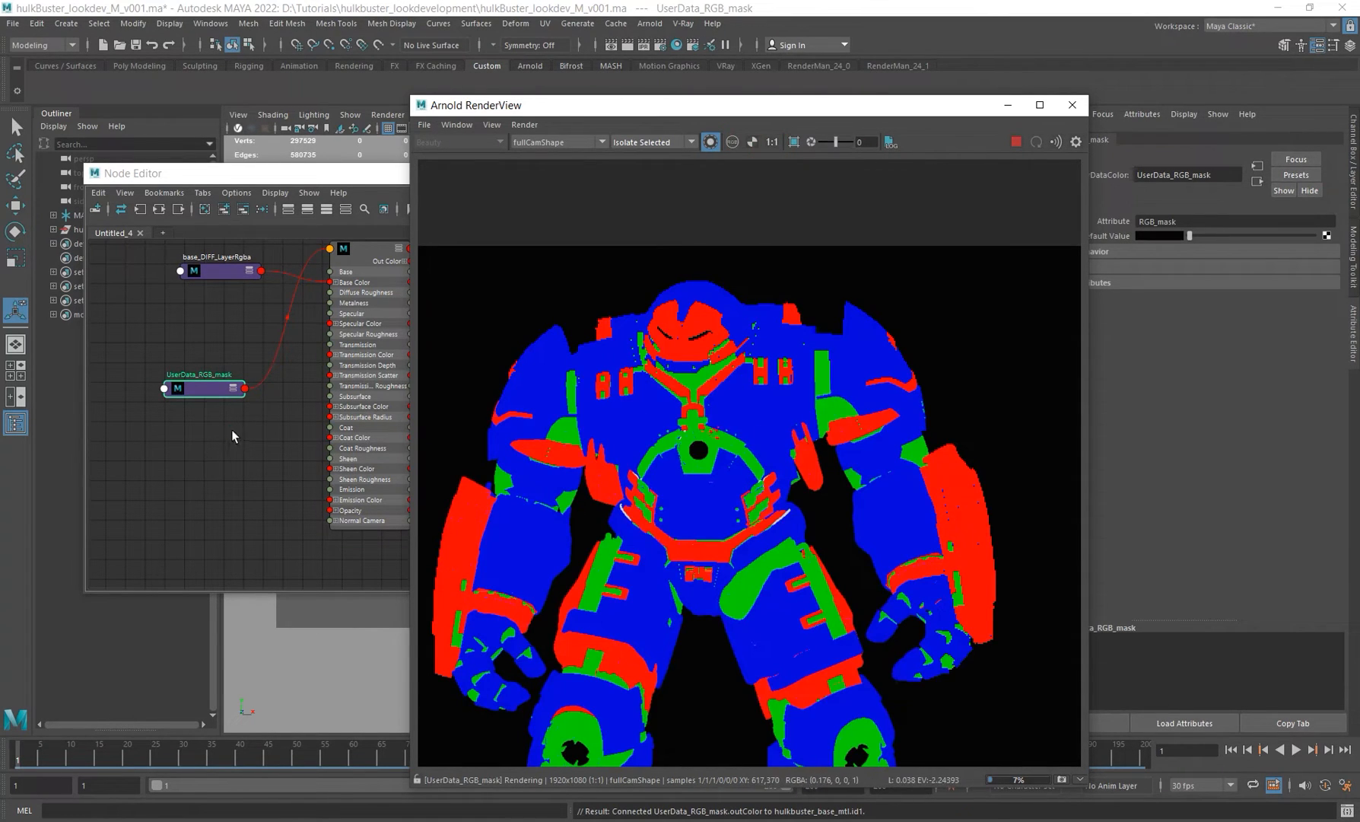
Step: Expand the UserData_RGB_mask node and its Out Color output to show the separate R, G and B outputs
{"action": "middle_click_drag", "start_coordinate": [232, 435], "coordinate": [205, 442], "text": "alt"}
{"action": "middle_click_drag", "start_coordinate": [465, 331], "coordinate": [455, 454], "text": "alt"}
{"action": "right_click_drag", "start_coordinate": [415, 418], "coordinate": [255, 372], "text": "alt"}
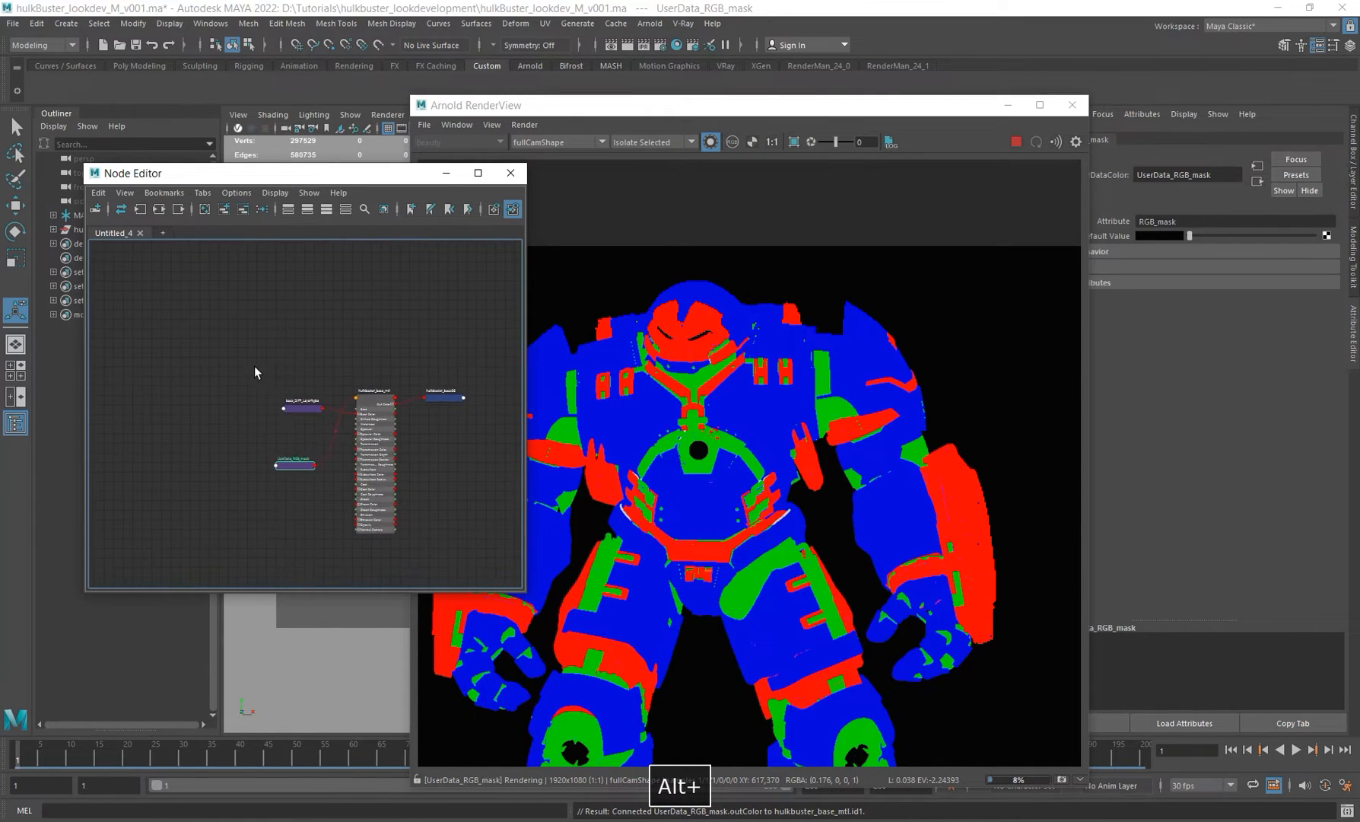
{"action": "middle_click_drag", "start_coordinate": [265, 403], "coordinate": [290, 343], "text": "alt"}
{"action": "right_click_drag", "start_coordinate": [291, 343], "coordinate": [421, 453], "text": "alt"}
{"action": "left_click_drag", "start_coordinate": [332, 438], "coordinate": [237, 407]}
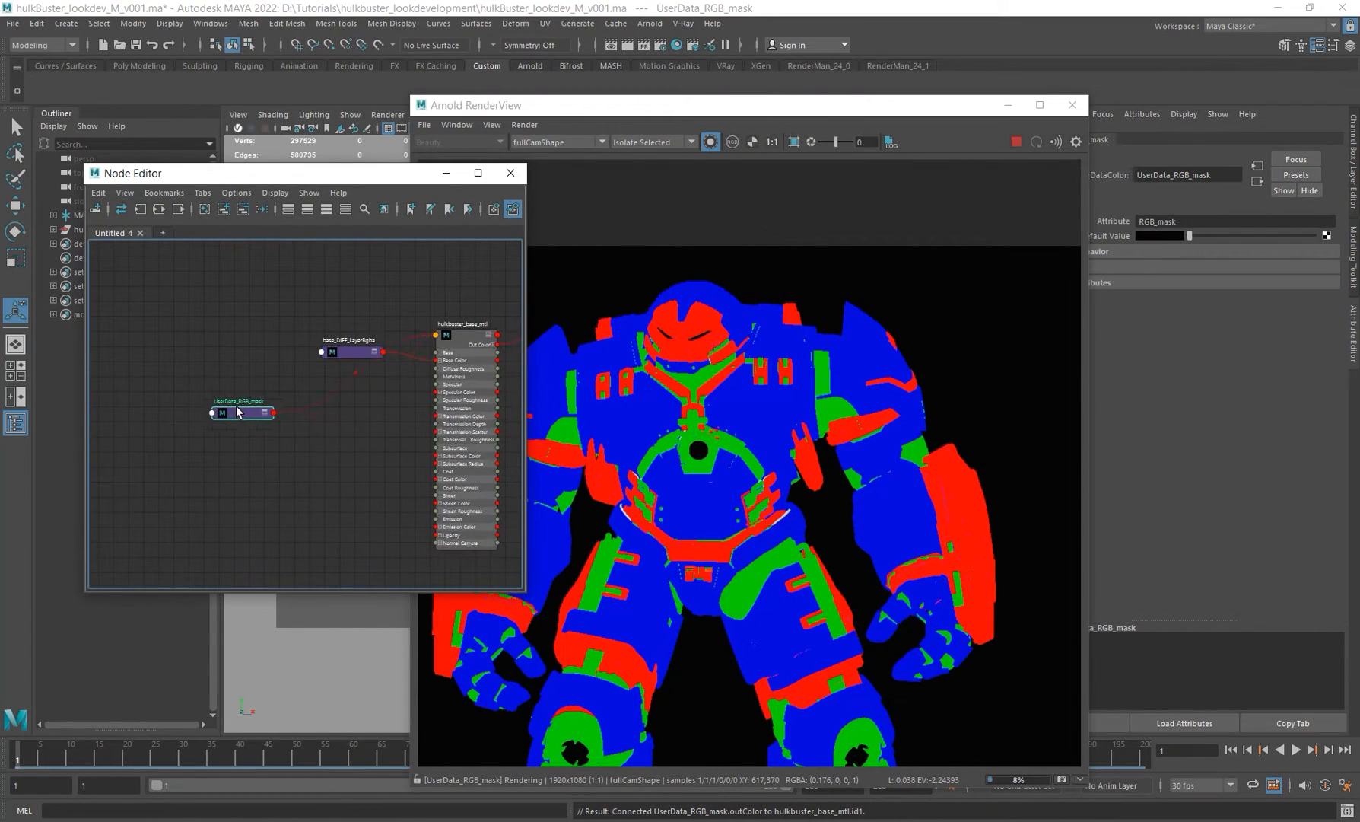
{"action": "scroll", "coordinate": [268, 415], "scroll_direction": "up", "scroll_amount": 4}
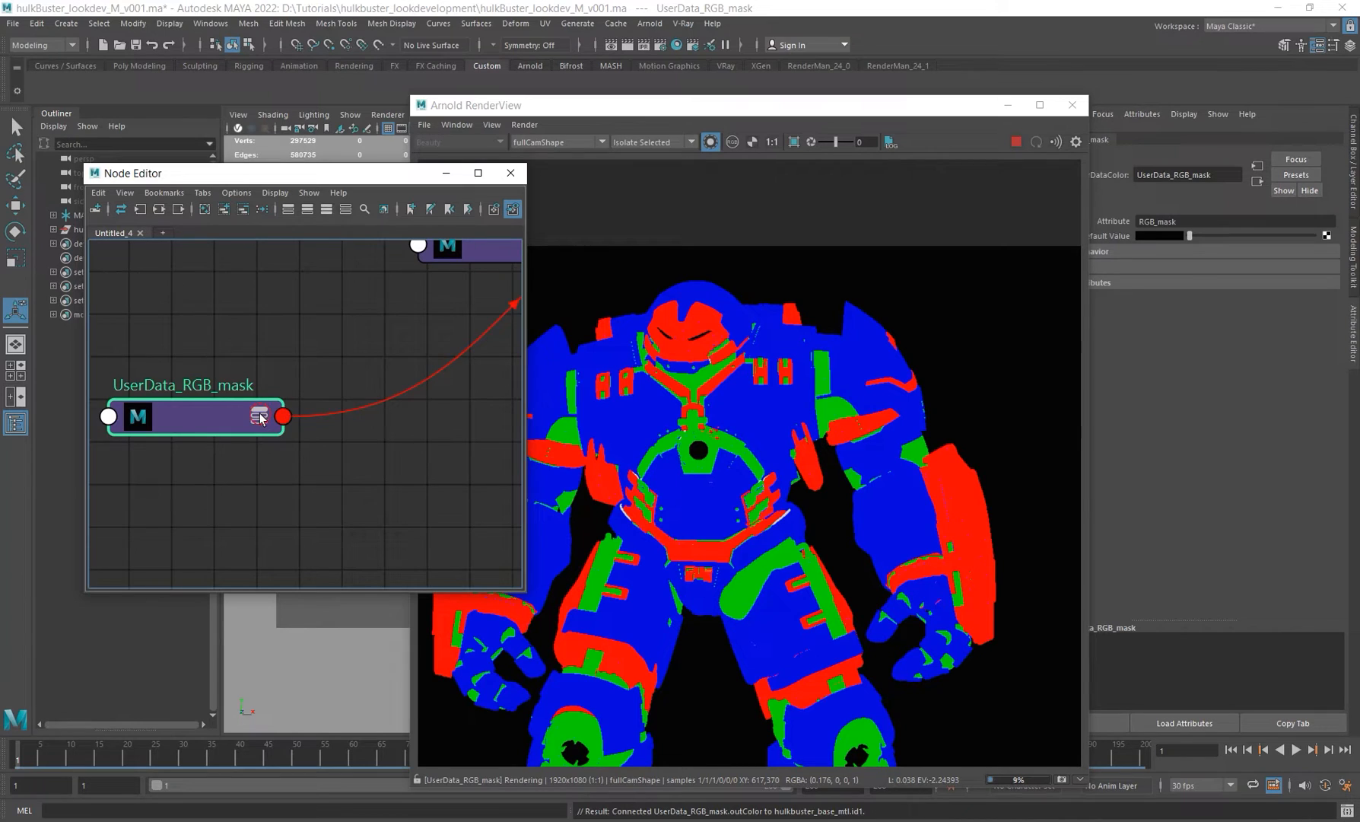
{"action": "left_click", "coordinate": [259, 416]}
{"action": "left_click", "coordinate": [259, 416]}
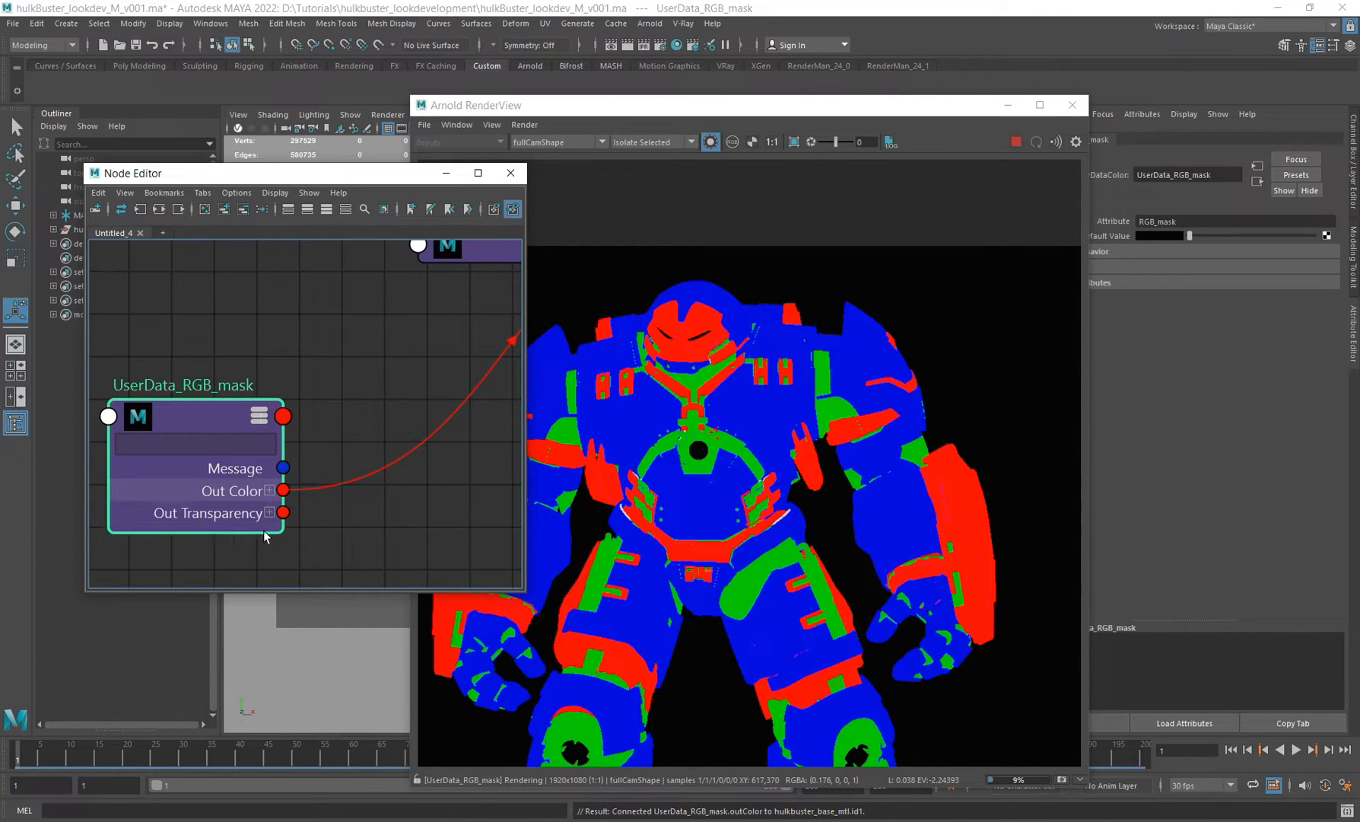
{"action": "middle_click_drag", "start_coordinate": [355, 506], "coordinate": [300, 447], "text": "alt"}
{"action": "right_click_drag", "start_coordinate": [413, 432], "coordinate": [260, 403], "text": "alt"}
{"action": "middle_click_drag", "start_coordinate": [432, 374], "coordinate": [344, 416], "text": "alt"}
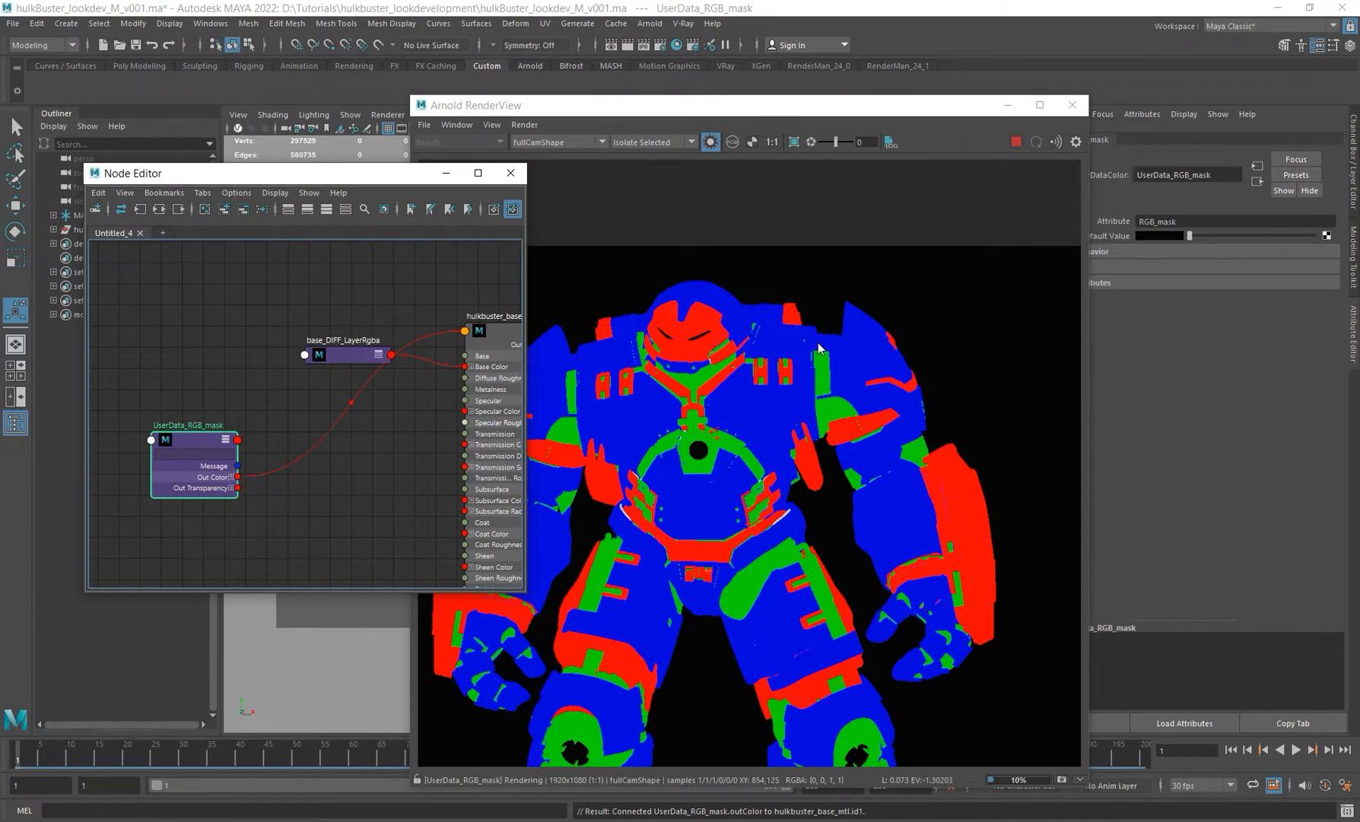
{"action": "scroll", "coordinate": [225, 482], "scroll_direction": "up", "scroll_amount": 4}
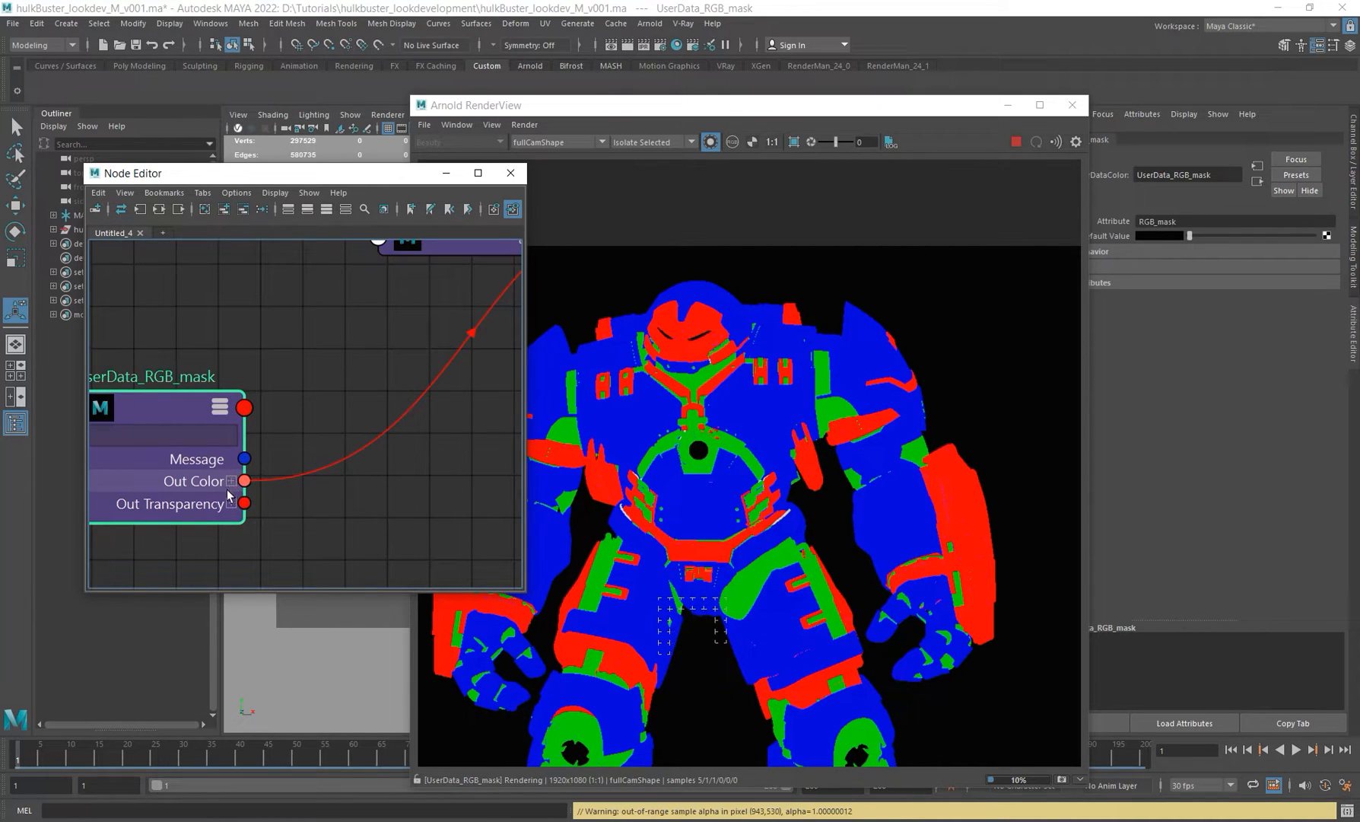
{"action": "left_click", "coordinate": [232, 481]}
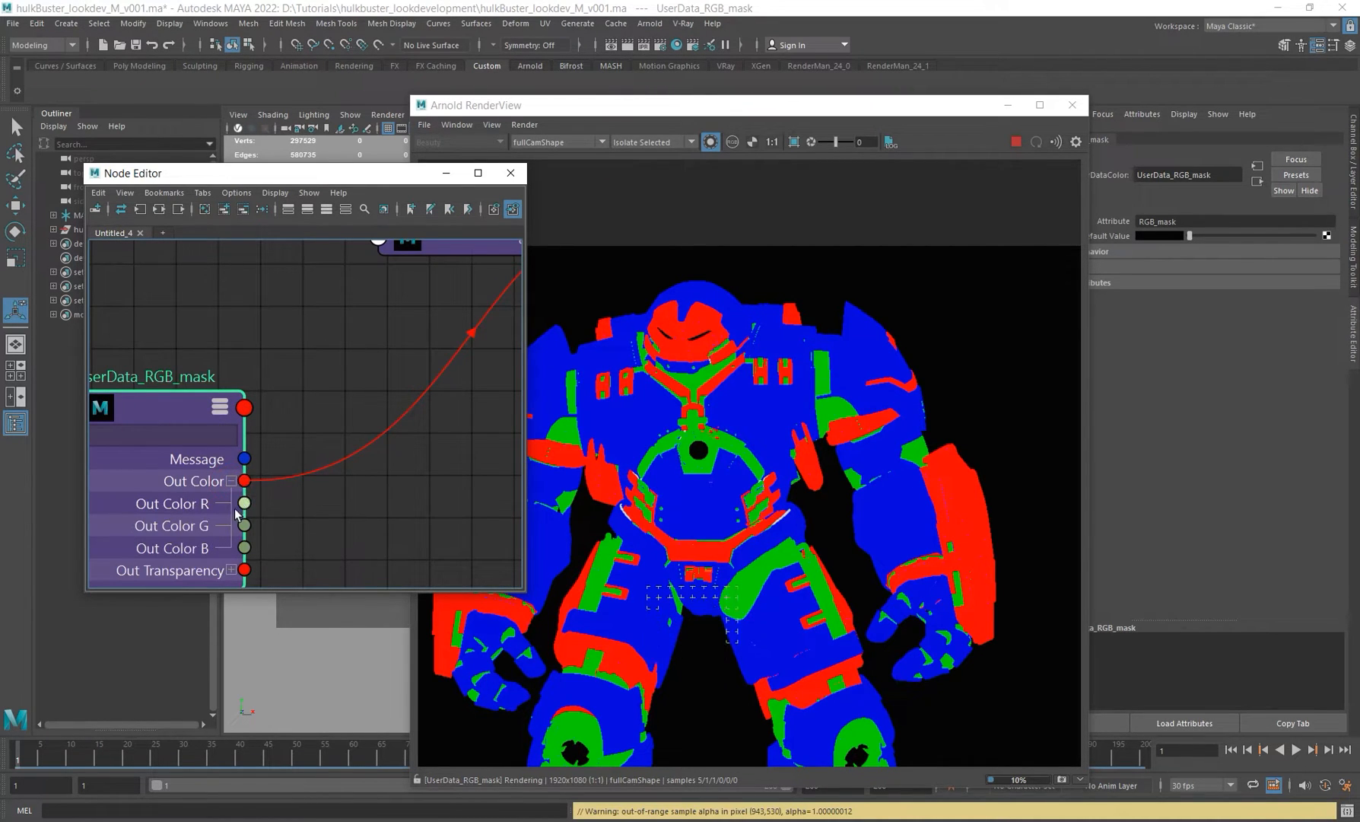
Step: Preview the mask's red, green and blue channels one by one in the render view, then return to all channels
{"action": "scroll", "coordinate": [283, 535], "scroll_direction": "down", "scroll_amount": 3}
{"action": "middle_click_drag", "start_coordinate": [359, 384], "coordinate": [282, 372], "text": "alt"}
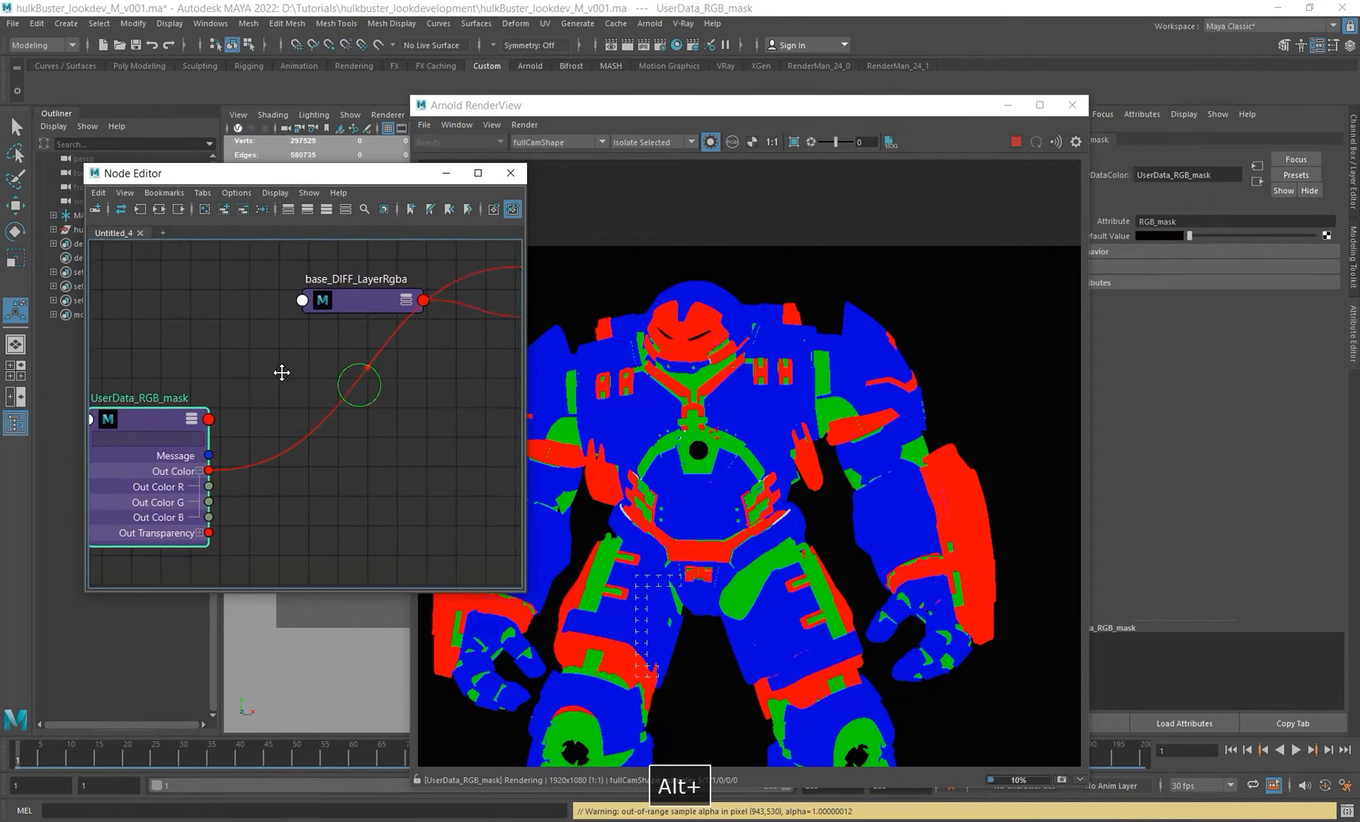
{"action": "left_click", "coordinate": [731, 141]}
{"action": "left_click", "coordinate": [770, 171]}
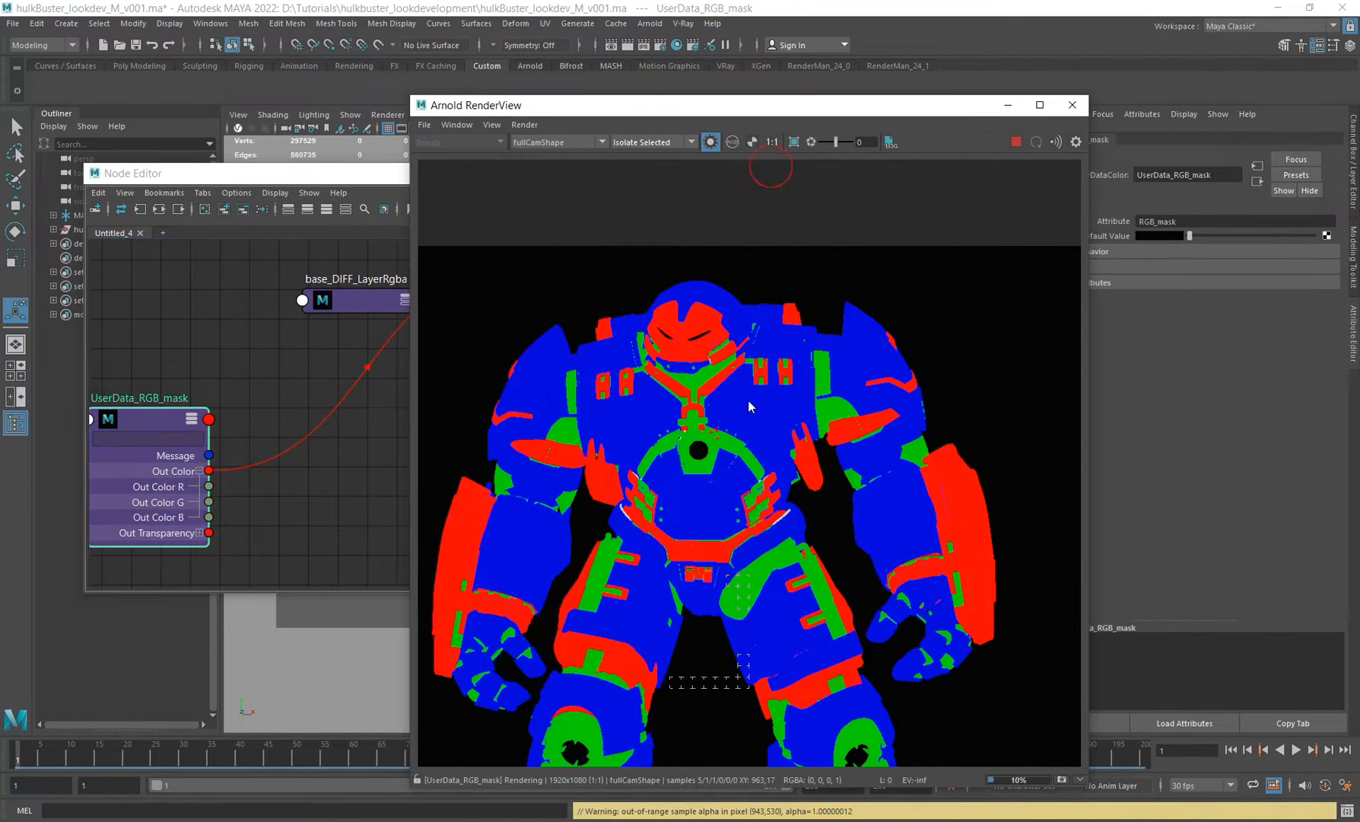
{"action": "left_click", "coordinate": [732, 142]}
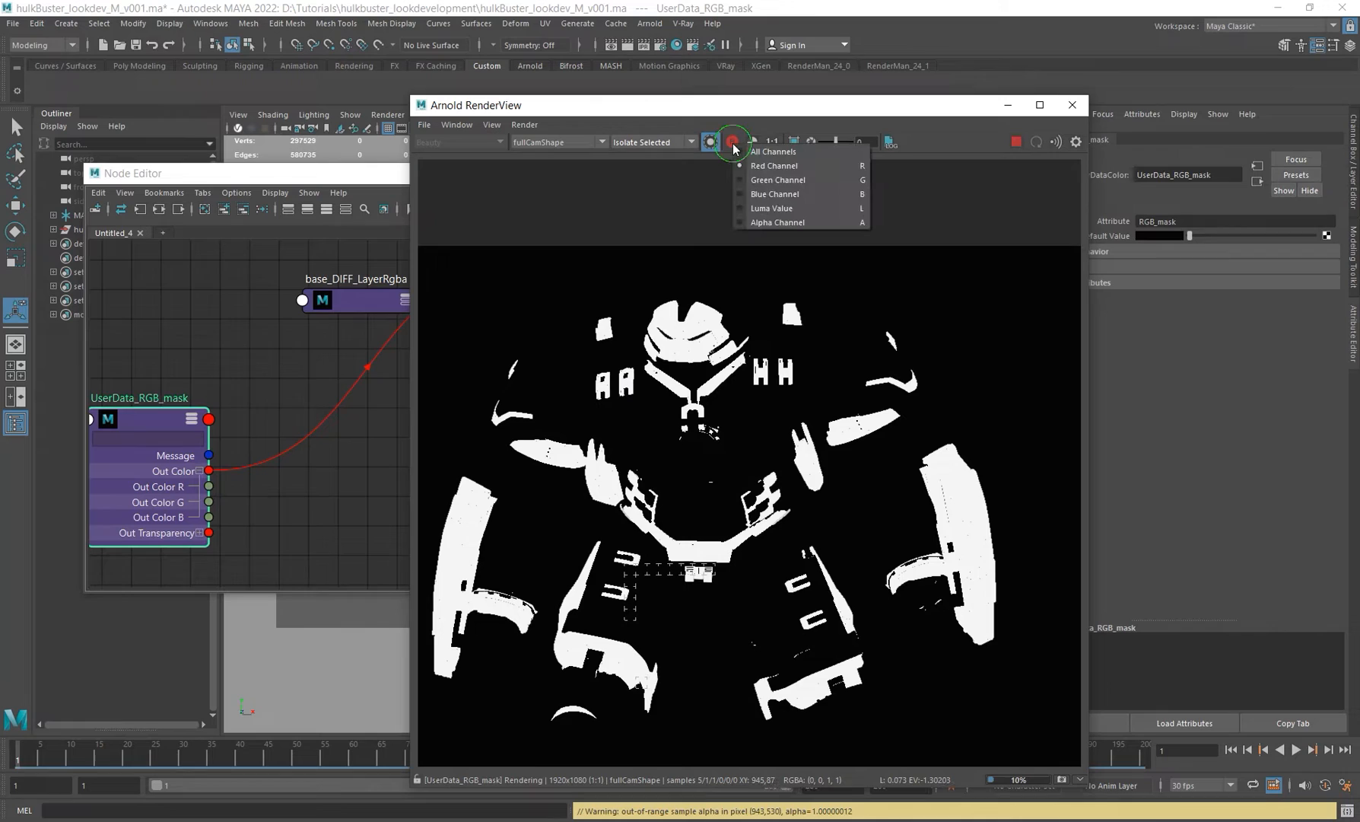
{"action": "left_click", "coordinate": [773, 185]}
{"action": "left_click", "coordinate": [732, 142]}
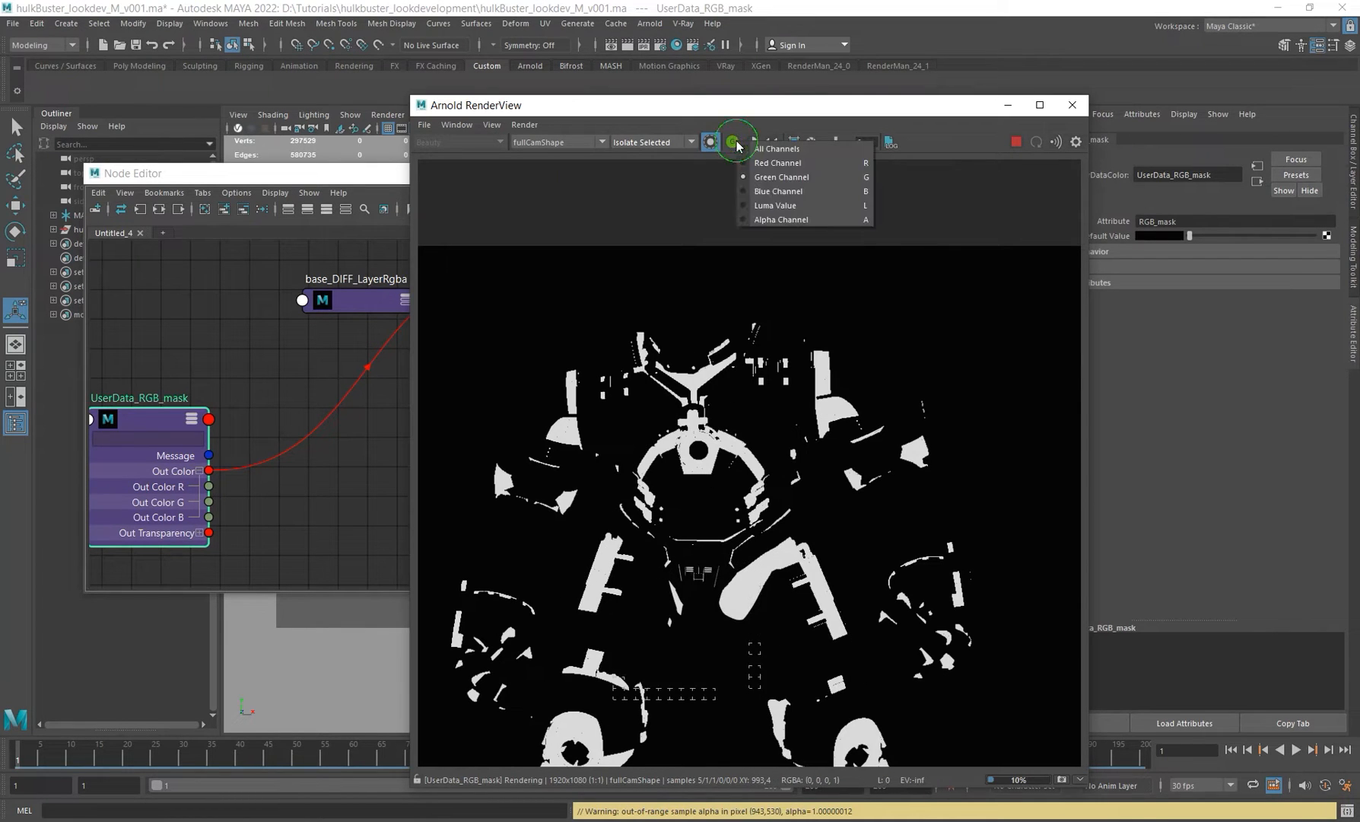
{"action": "left_click", "coordinate": [773, 199]}
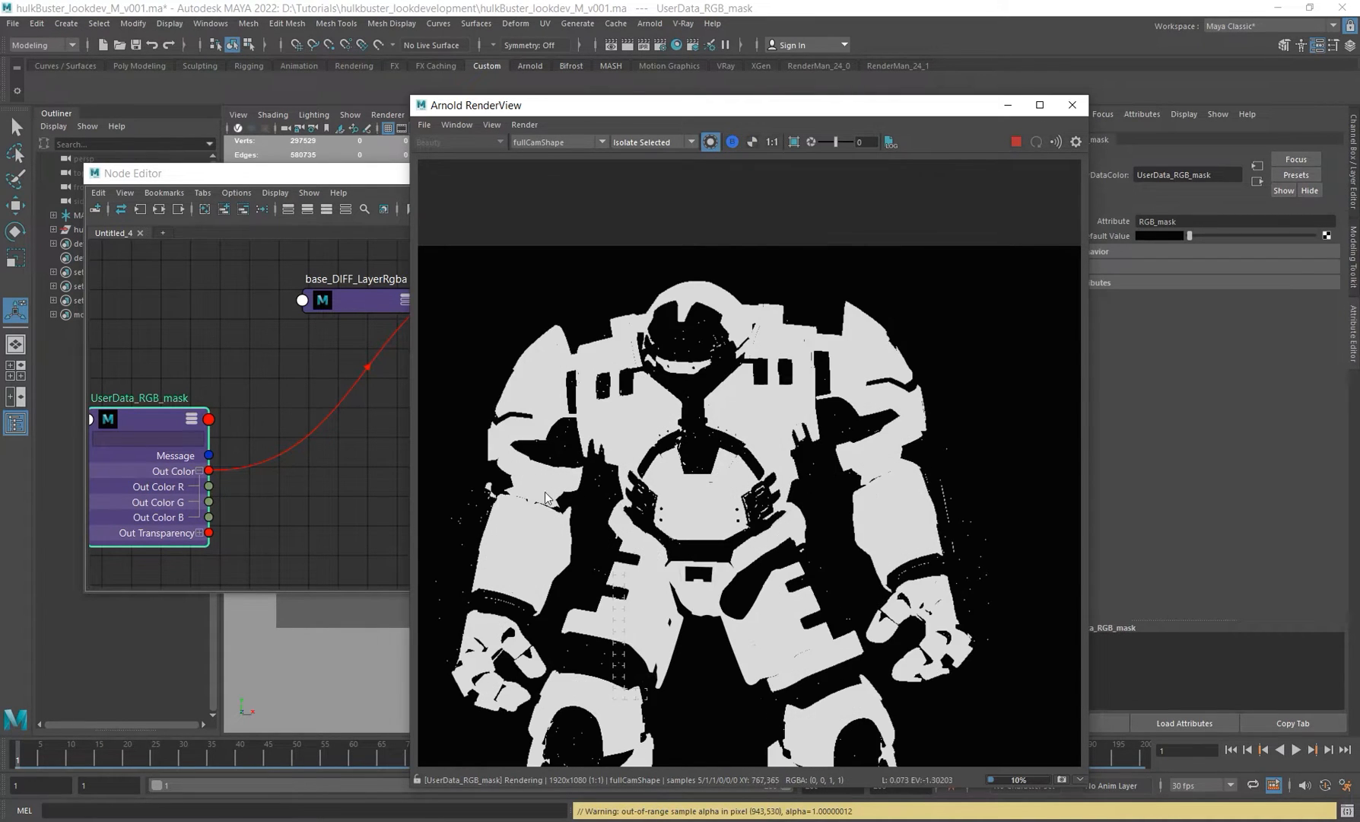
{"action": "left_click", "coordinate": [732, 142]}
{"action": "left_click", "coordinate": [770, 157]}
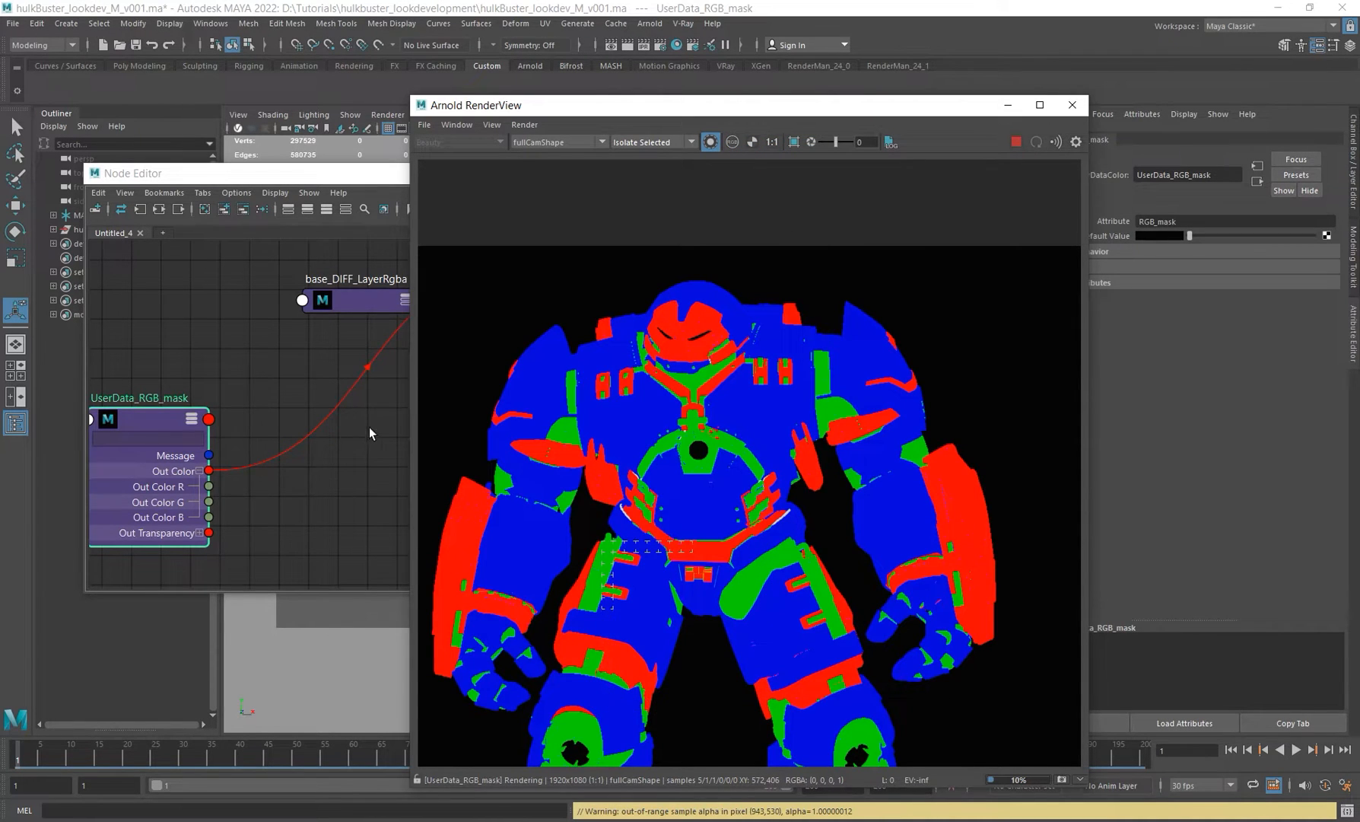
Step: Expand the base_DIFF_LayerRgba node to show its Input and Mix attributes and arrange it beside the mask node
{"action": "middle_click_drag", "start_coordinate": [370, 363], "coordinate": [281, 367], "text": "alt"}
{"action": "left_click_drag", "start_coordinate": [291, 305], "coordinate": [312, 362]}
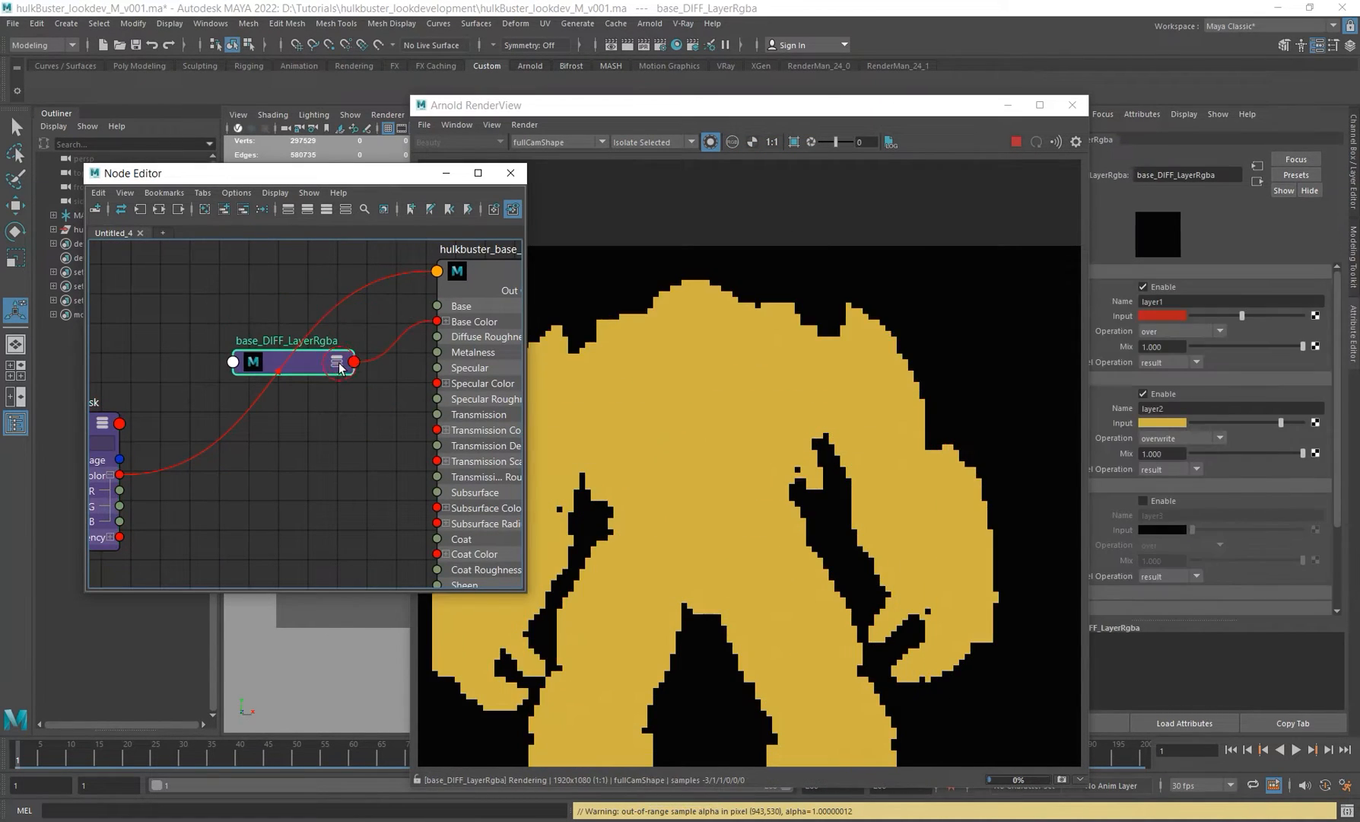
{"action": "left_click", "coordinate": [337, 362]}
{"action": "left_click", "coordinate": [337, 363]}
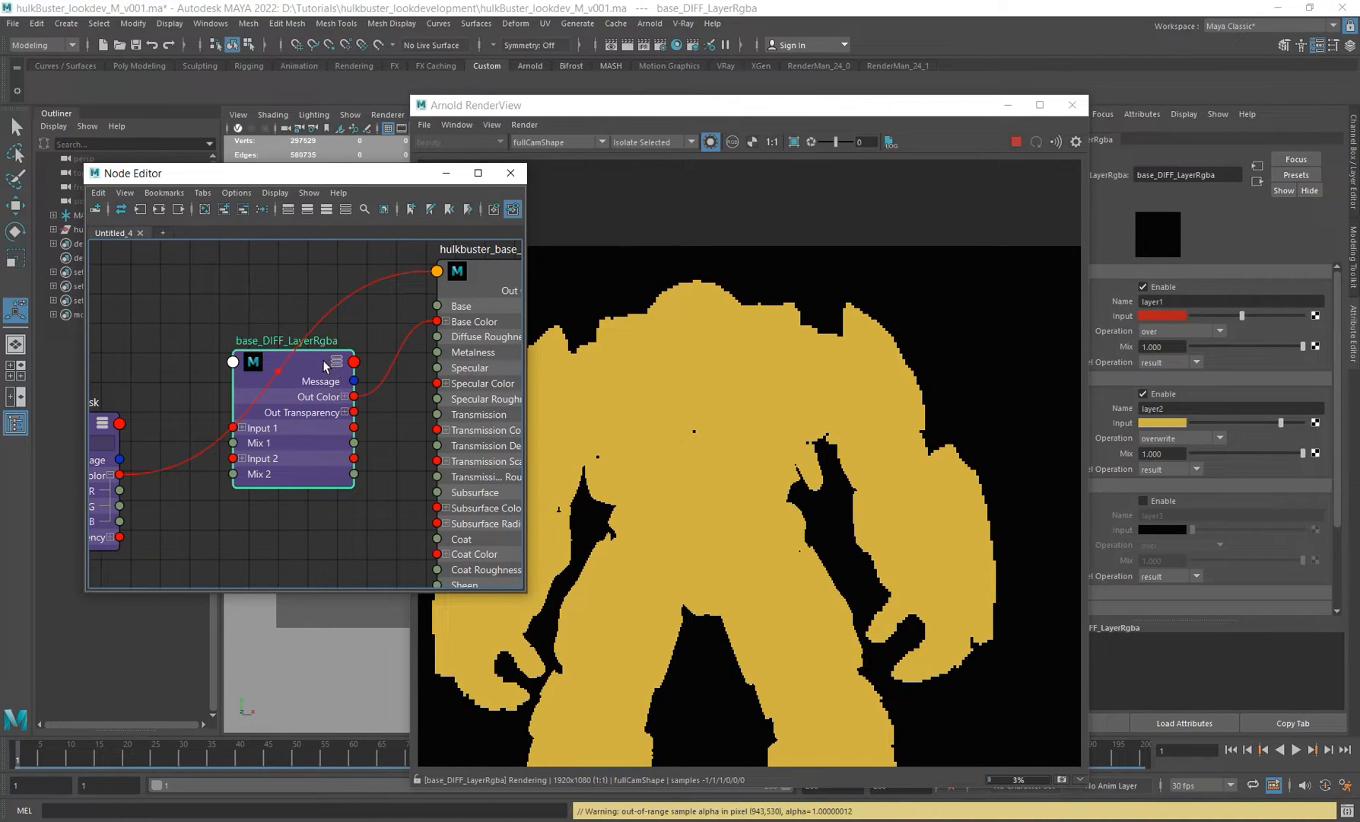
{"action": "mouse_move", "coordinate": [325, 366]}
{"action": "left_mouse_down"}
{"action": "mouse_move", "coordinate": [321, 314]}
{"action": "mouse_move", "coordinate": [334, 349]}
{"action": "left_mouse_up"}
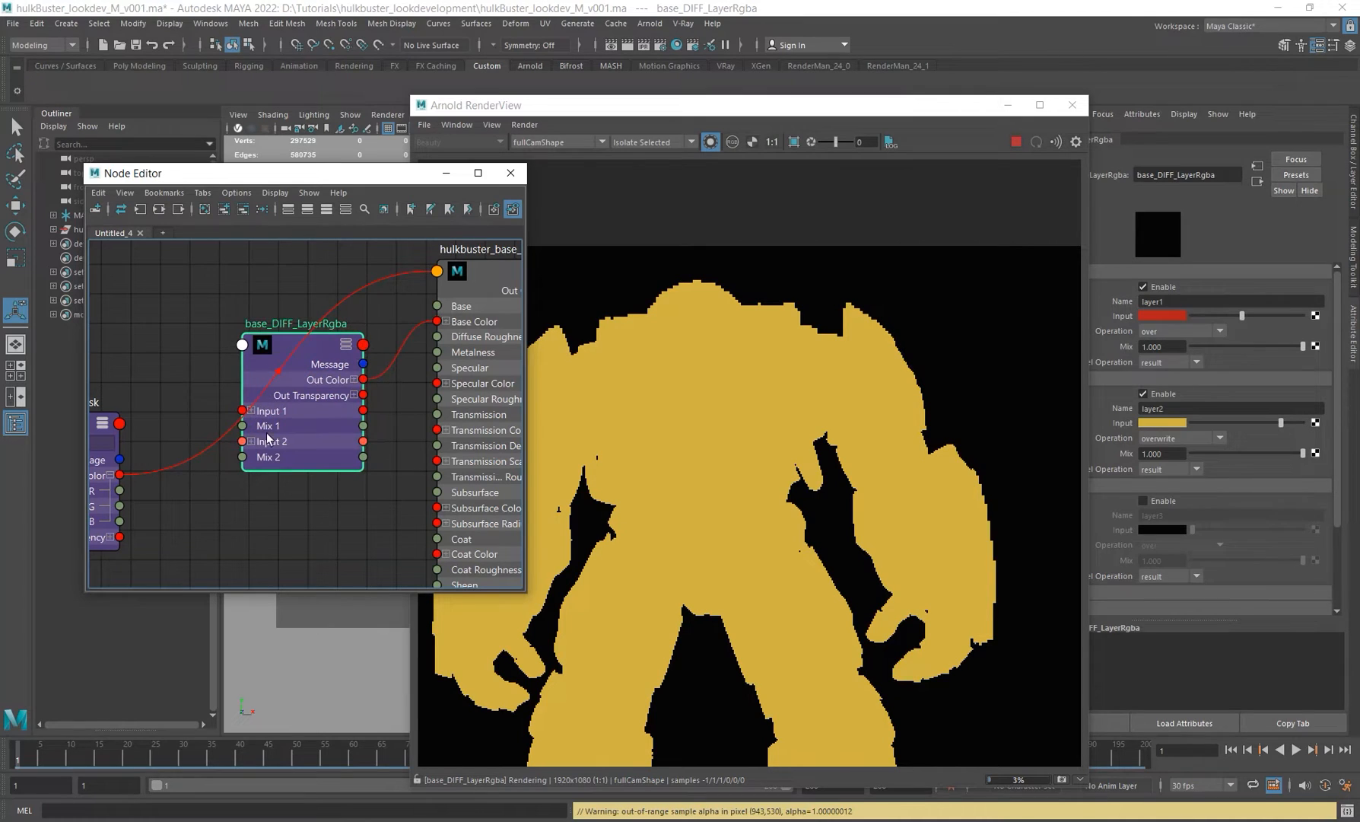
{"action": "middle_click_drag", "start_coordinate": [328, 486], "coordinate": [396, 453], "text": "alt"}
{"action": "right_click_drag", "start_coordinate": [396, 453], "coordinate": [347, 456], "text": "alt"}
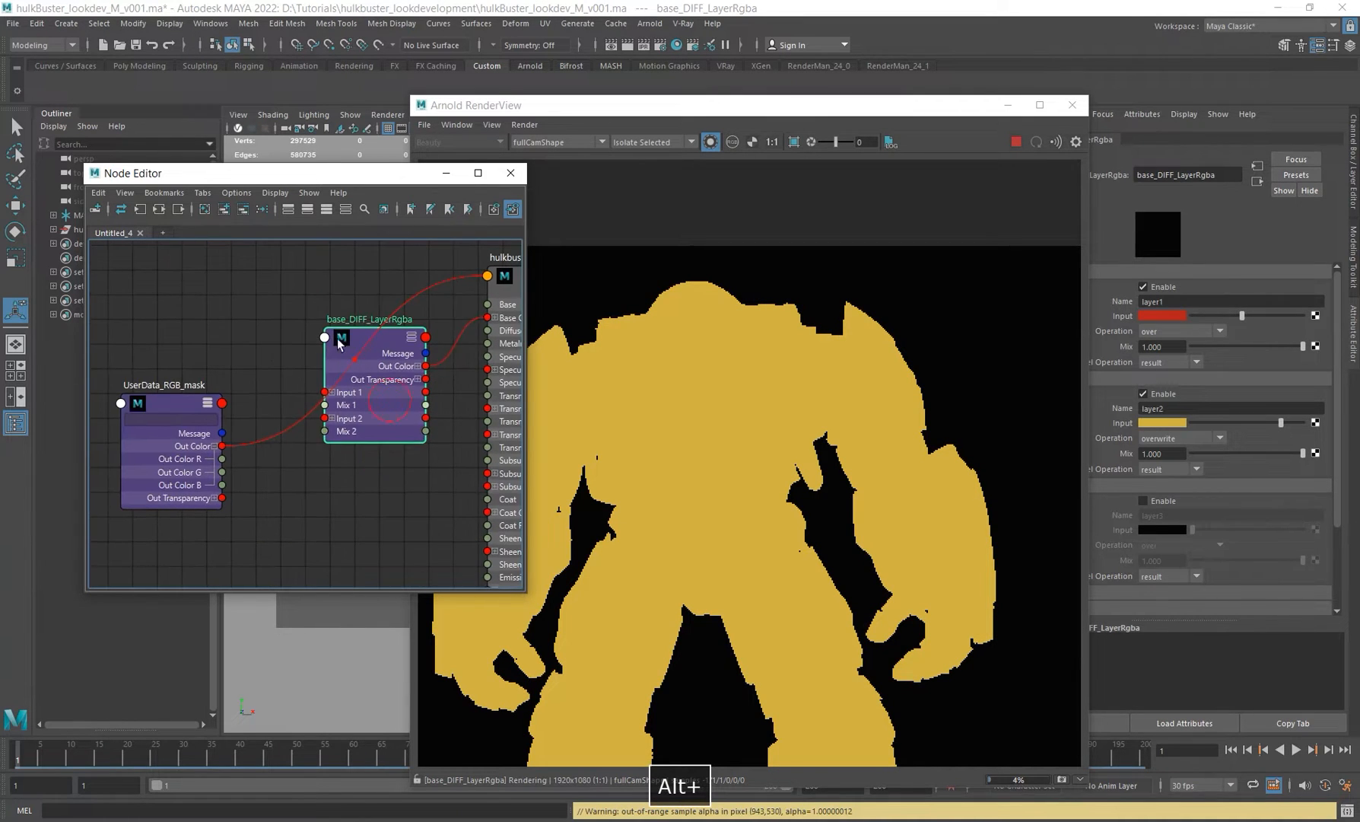
{"action": "left_click_drag", "start_coordinate": [337, 338], "coordinate": [271, 250]}
Step: Connect the UserData_RGB_mask's Out Color R to base_DIFF_LayerRgba's mix2 attribute
{"action": "middle_click_drag", "start_coordinate": [266, 348], "coordinate": [336, 369], "text": "alt"}
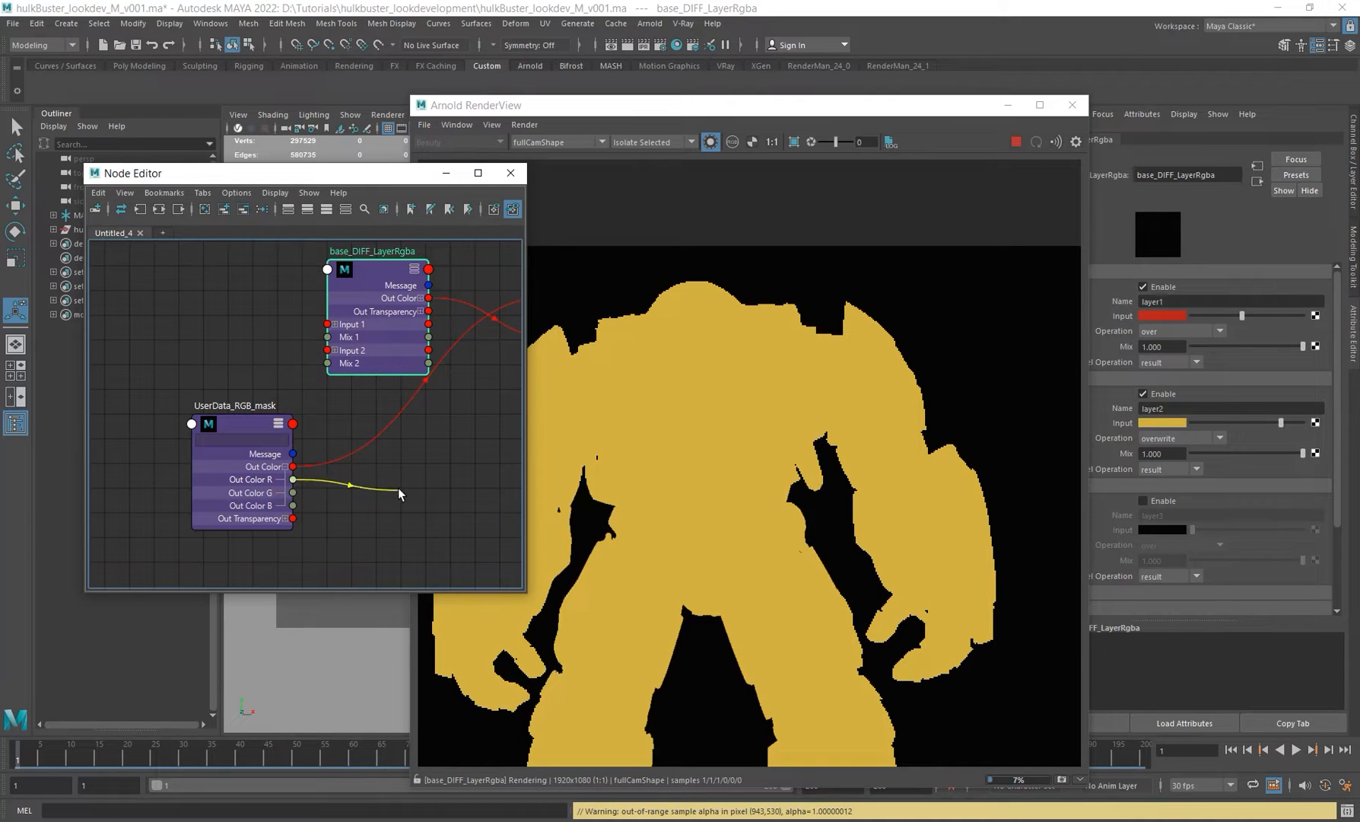
{"action": "left_click_drag", "start_coordinate": [400, 490], "coordinate": [327, 271]}
{"action": "left_click", "coordinate": [369, 278]}
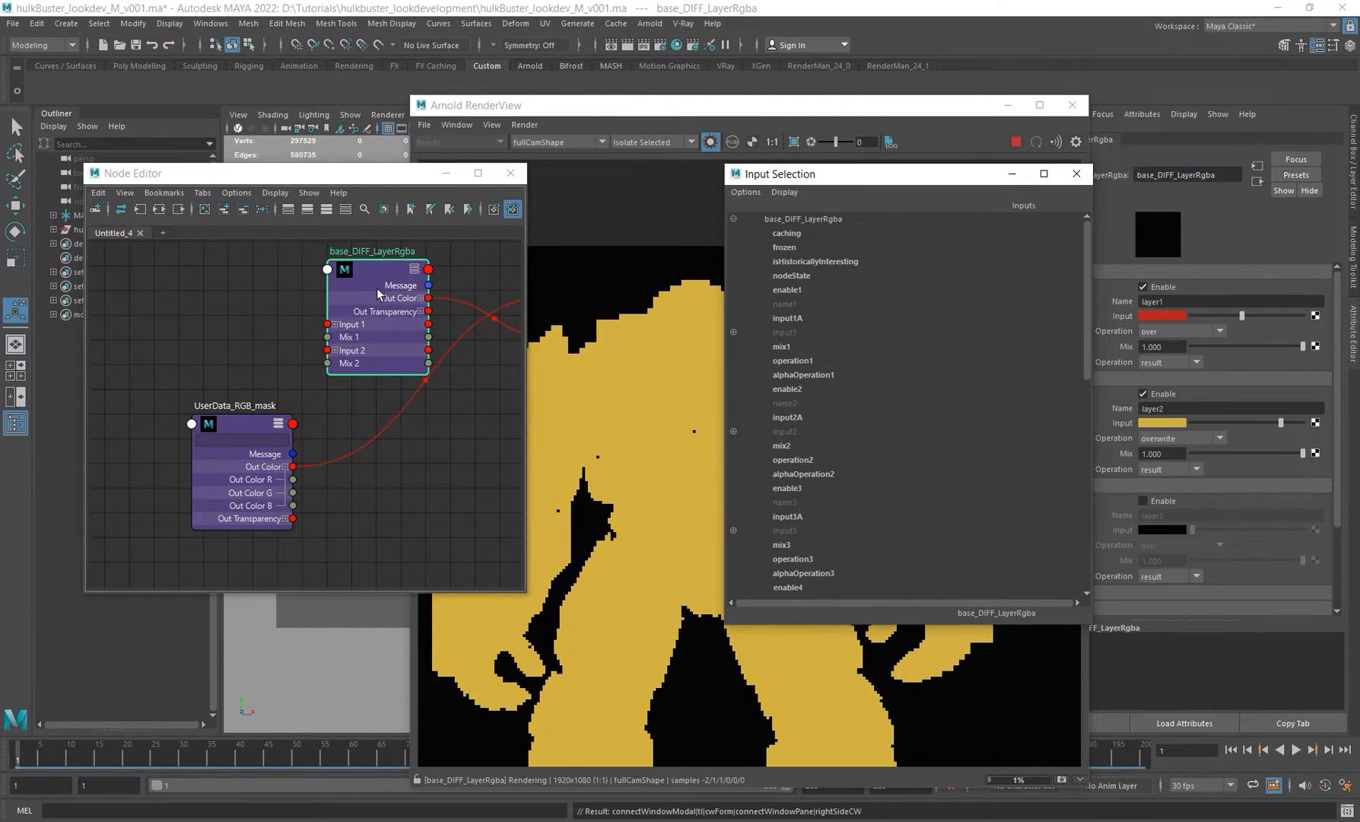
{"action": "scroll", "coordinate": [825, 412], "scroll_direction": "down", "scroll_amount": 12}
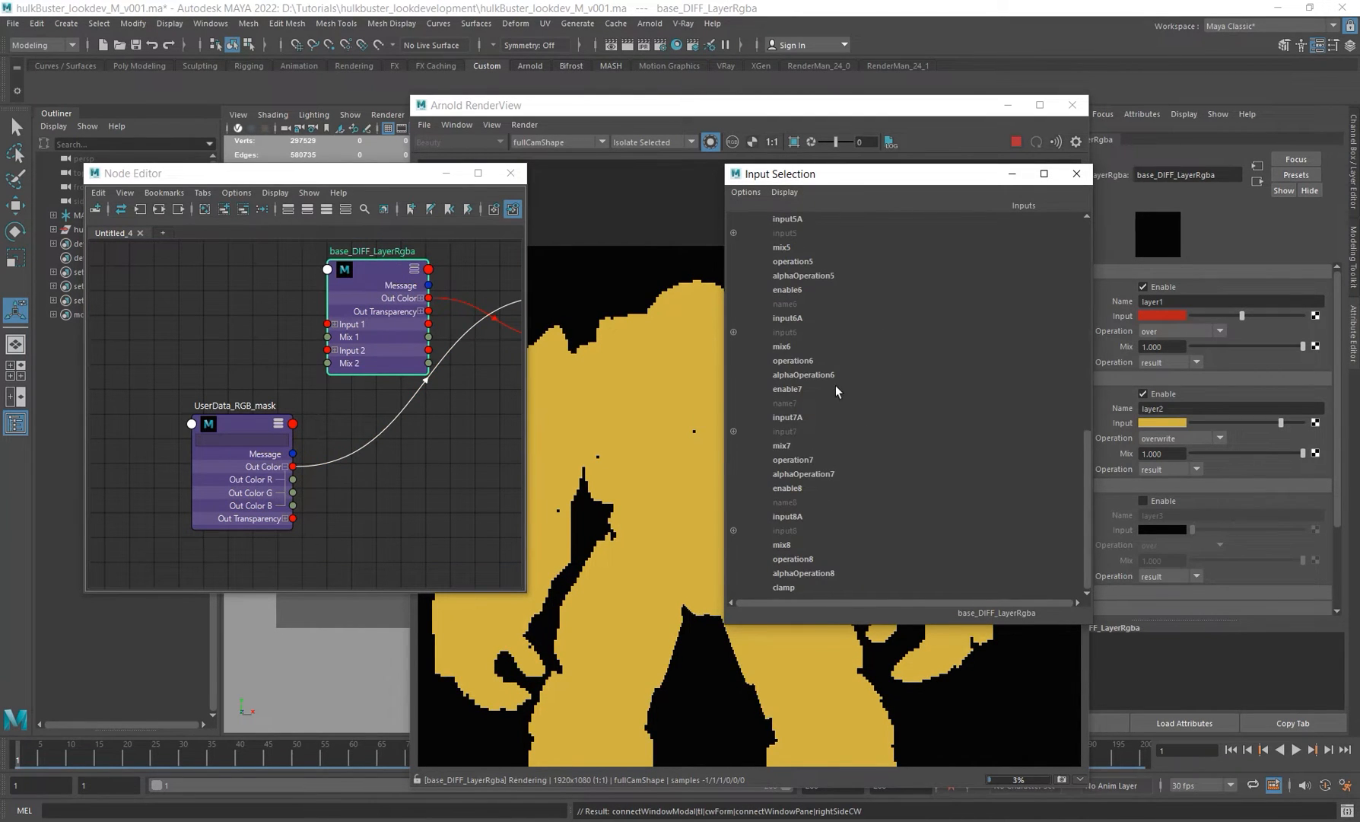
{"action": "scroll", "coordinate": [853, 410], "scroll_direction": "up", "scroll_amount": 12}
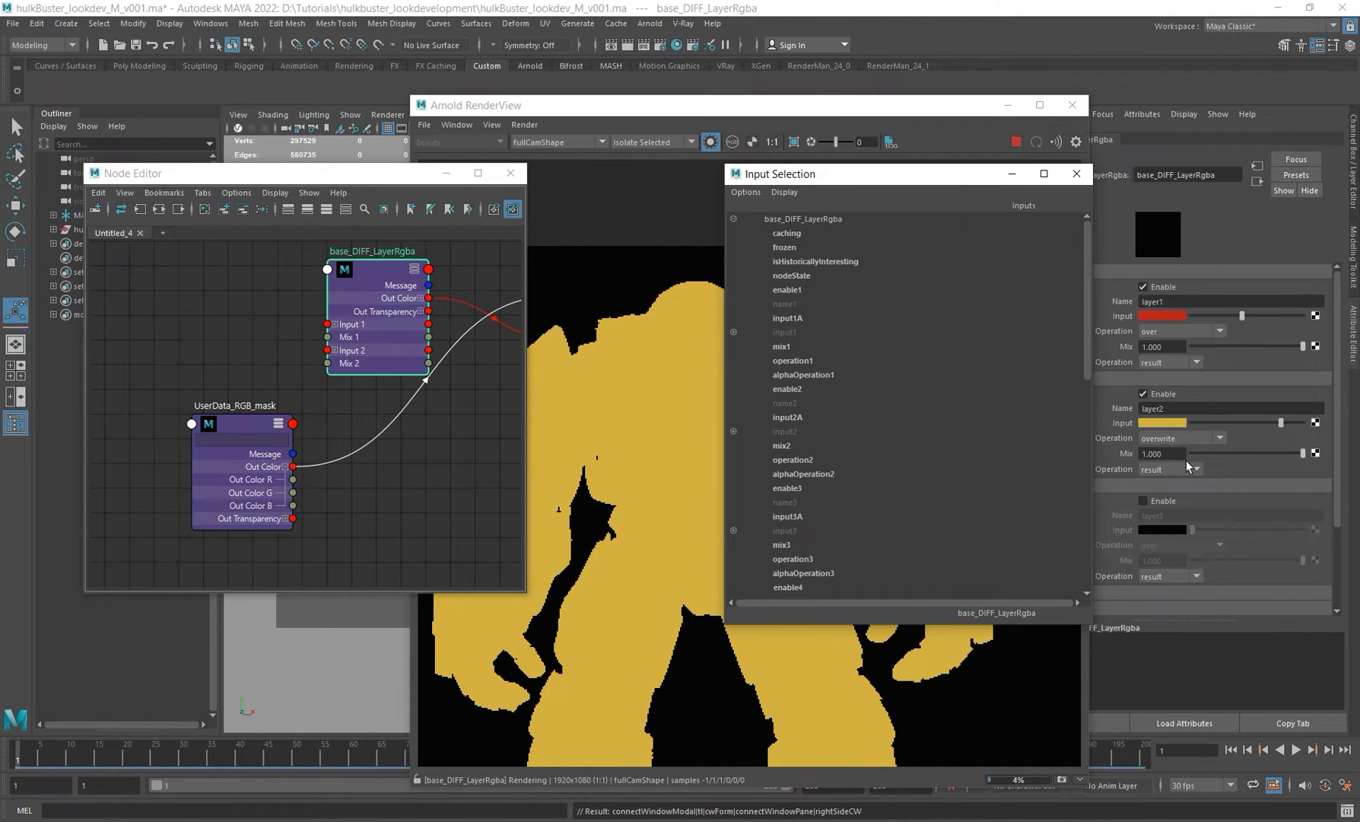
{"action": "left_click", "coordinate": [783, 446]}
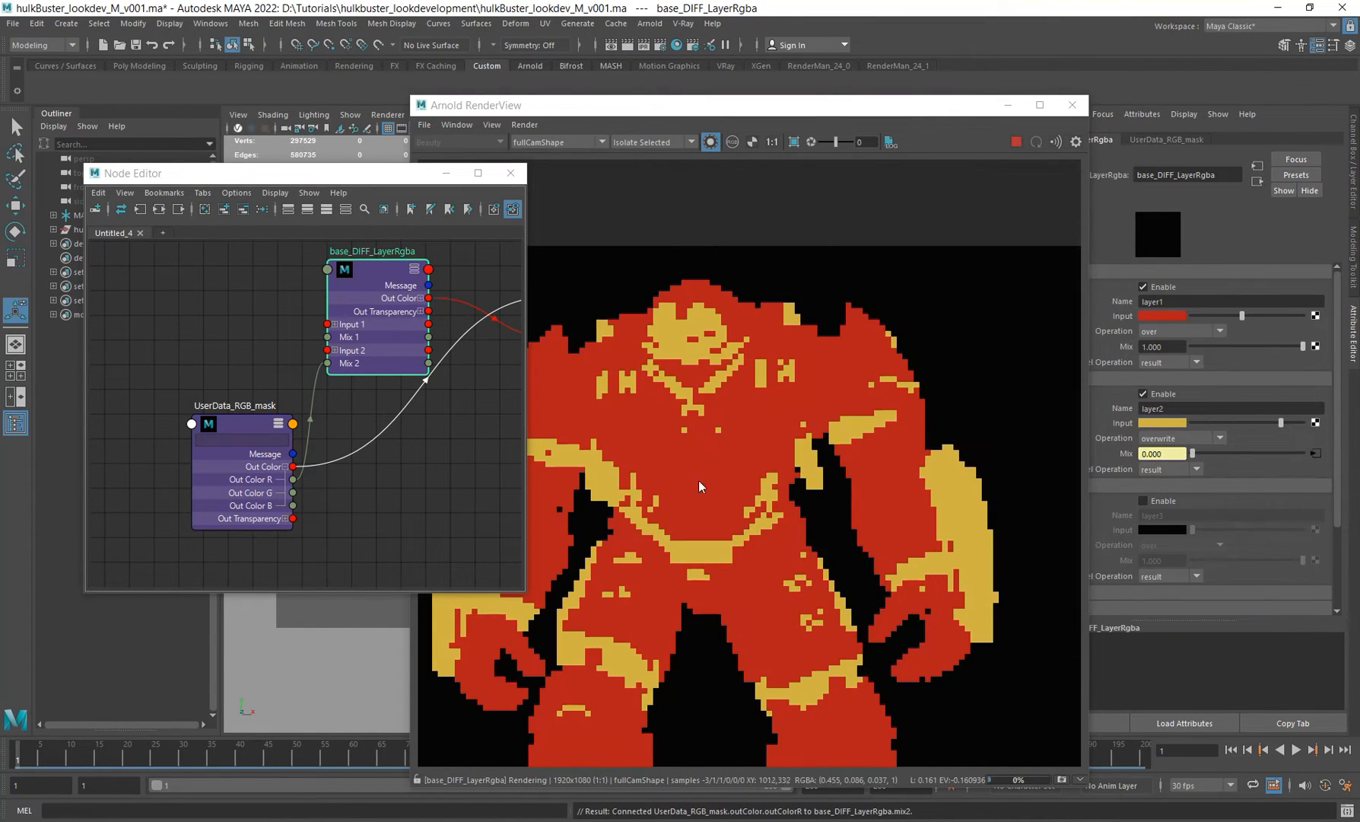
Step: Turn off Isolate Selected to render the full shaded model, and select the UserData_RGB_mask node in the graph
{"action": "left_click", "coordinate": [382, 331]}
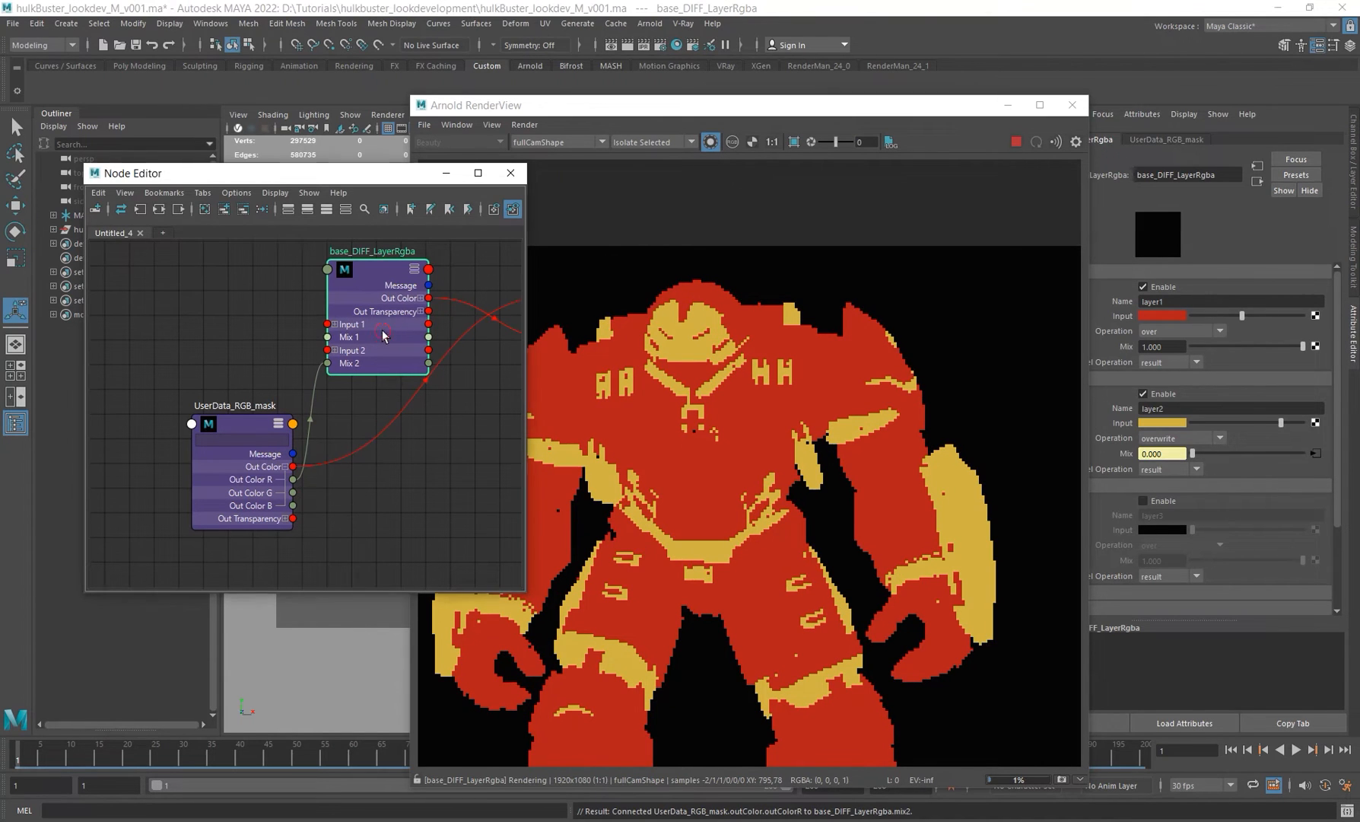
{"action": "left_click", "coordinate": [710, 141]}
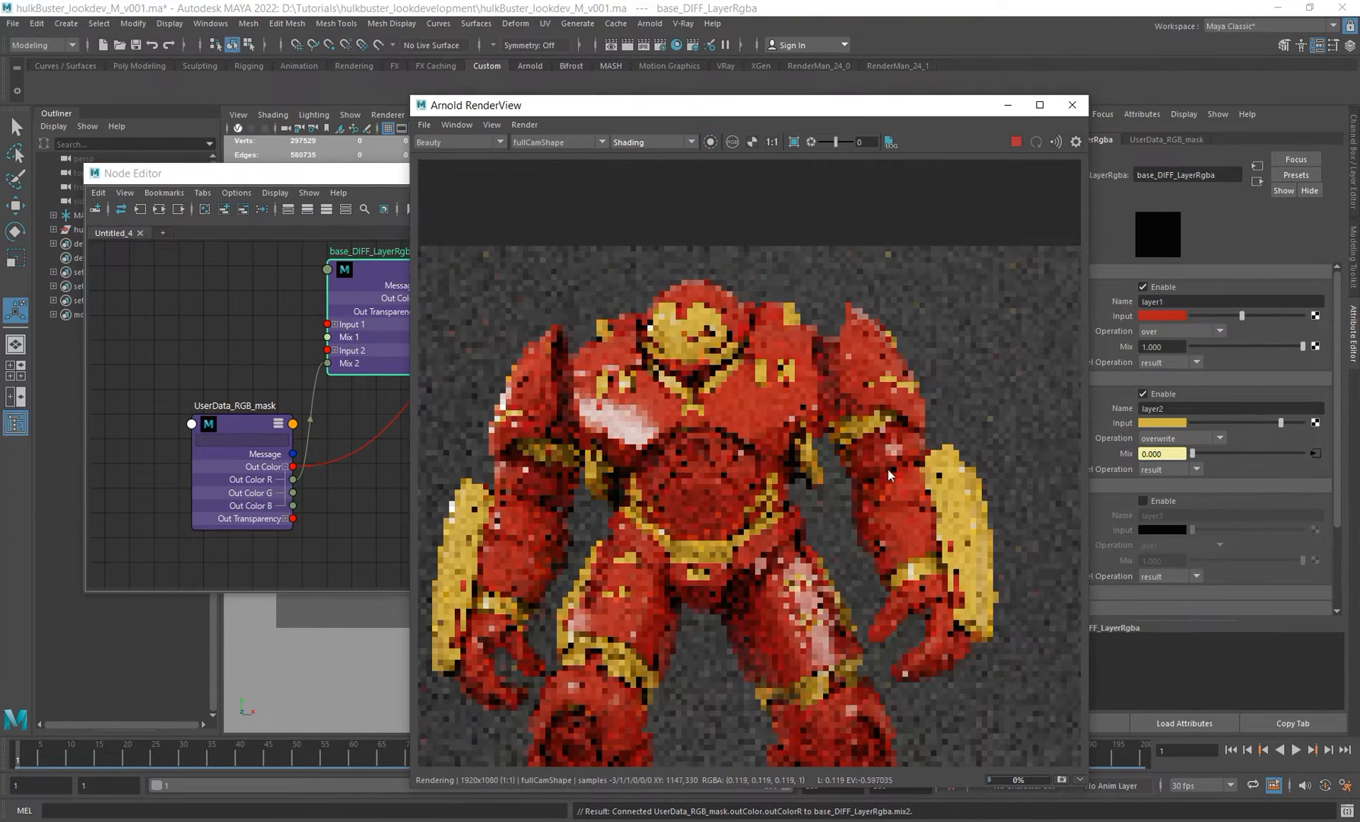
{"action": "middle_click_drag", "start_coordinate": [320, 423], "coordinate": [301, 419], "text": "alt"}
{"action": "left_click", "coordinate": [225, 478]}
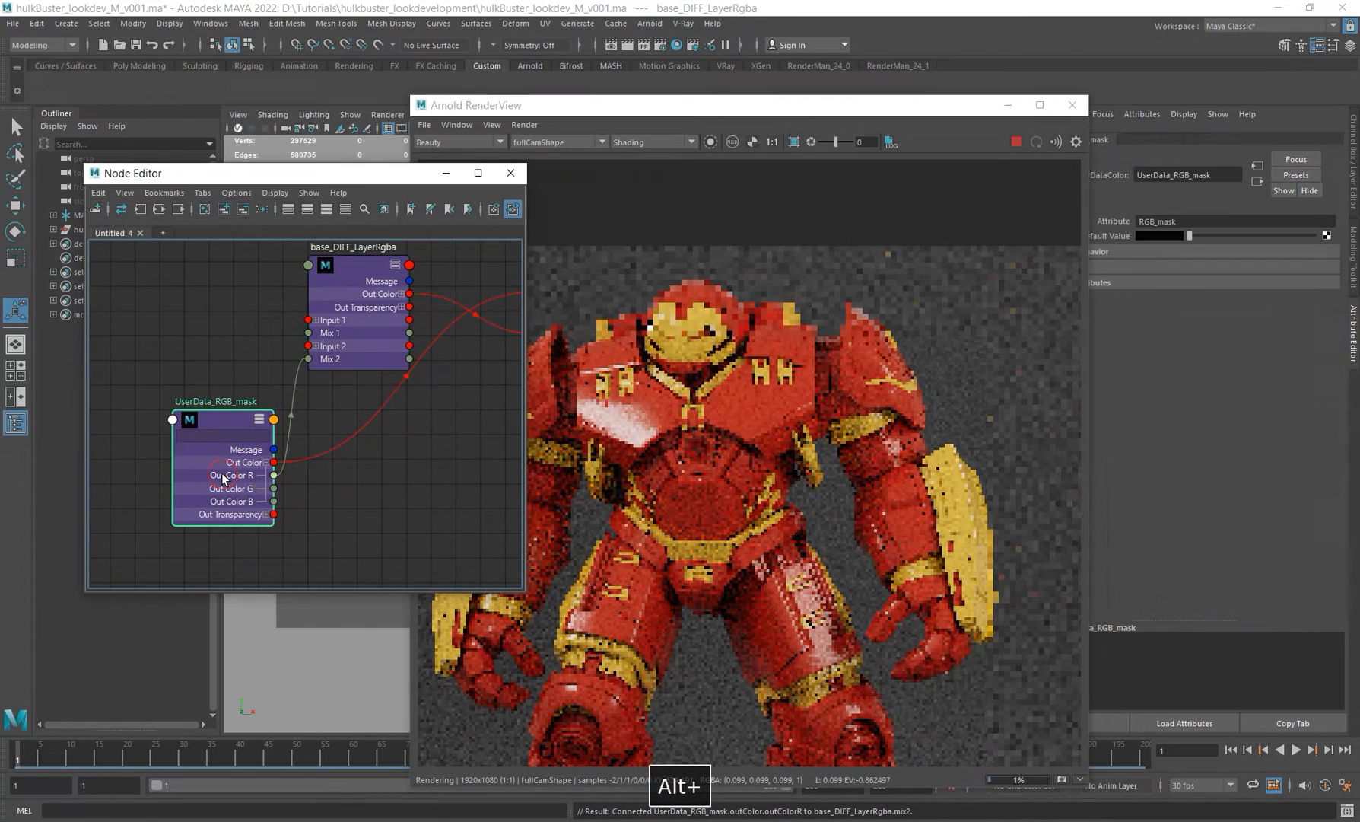
Step: Zoom and orbit the render camera to inspect the red and gold layering across the suit
{"action": "scroll", "coordinate": [695, 346], "scroll_direction": "down", "scroll_amount": 2}
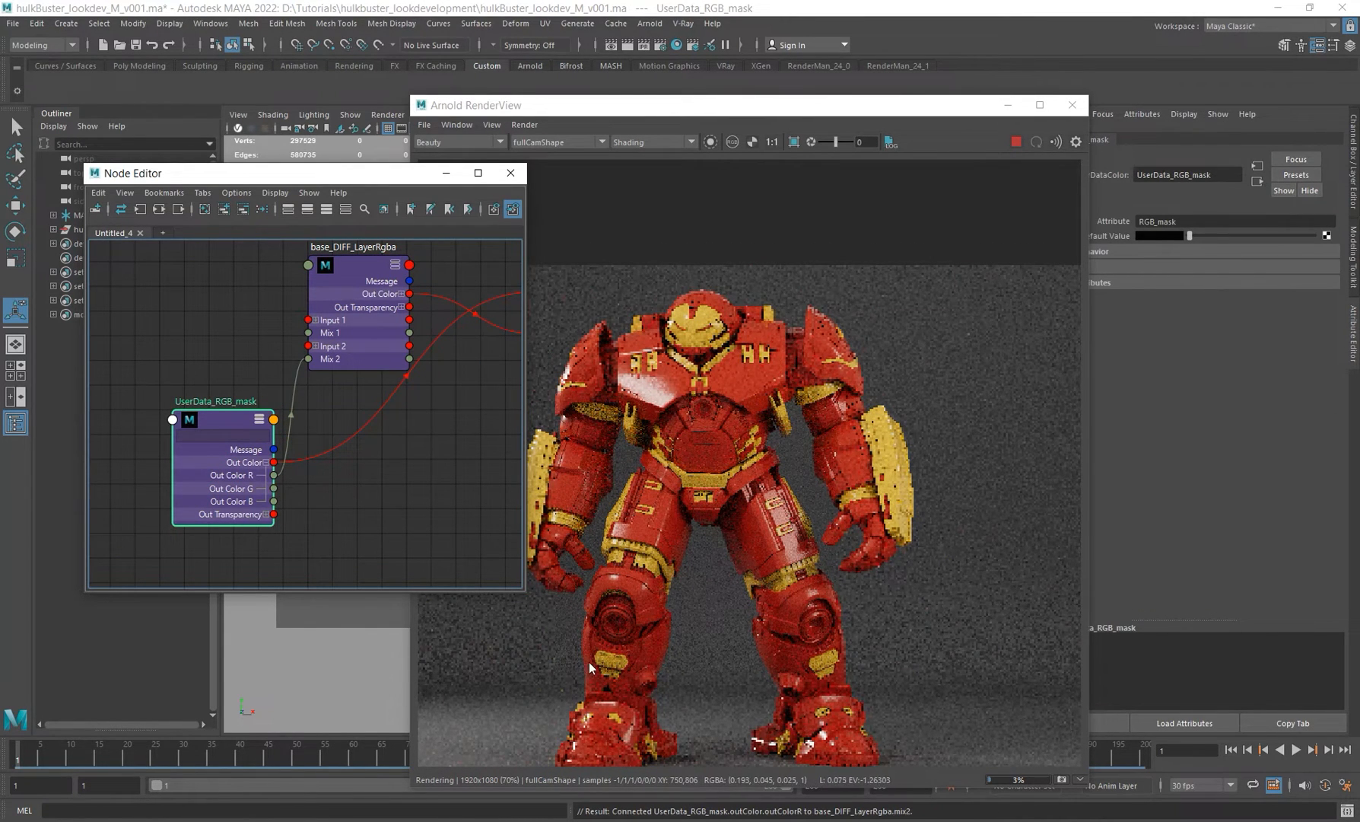
{"action": "middle_click_drag", "start_coordinate": [731, 485], "coordinate": [737, 419], "text": "alt"}
{"action": "right_click_drag", "start_coordinate": [738, 418], "coordinate": [742, 402], "text": "alt"}
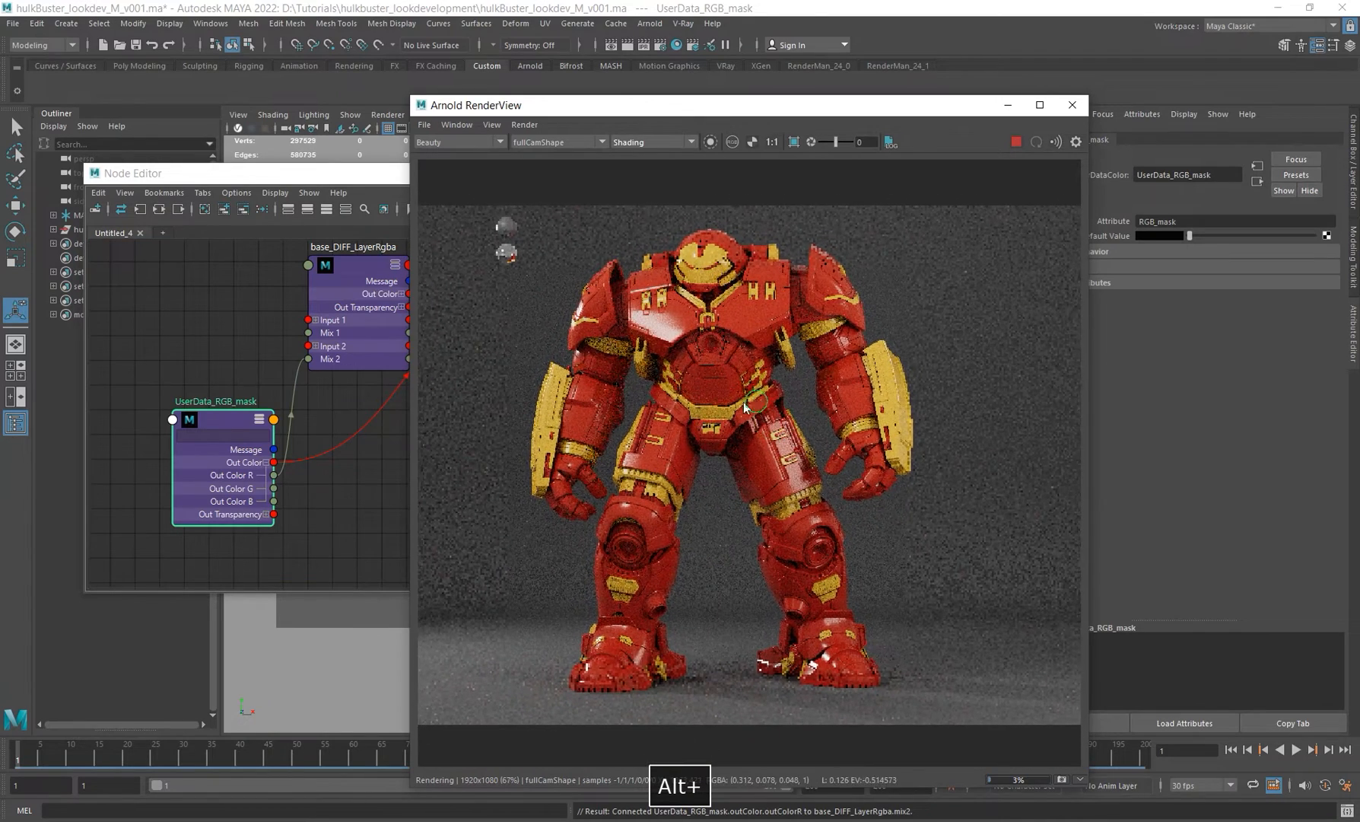
{"action": "middle_click_drag", "start_coordinate": [742, 401], "coordinate": [730, 404], "text": "alt"}
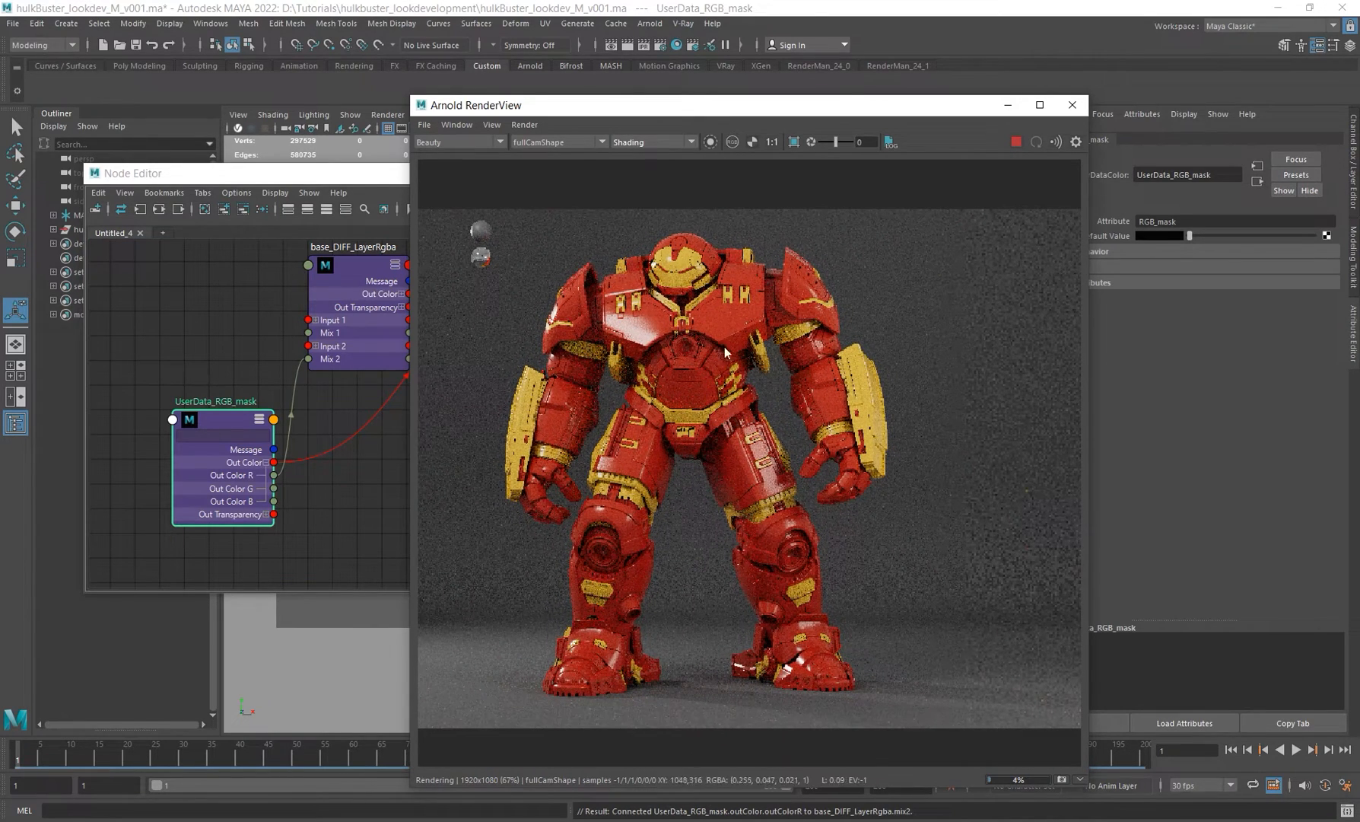
{"action": "middle_click_drag", "start_coordinate": [681, 324], "coordinate": [686, 332], "text": "alt"}
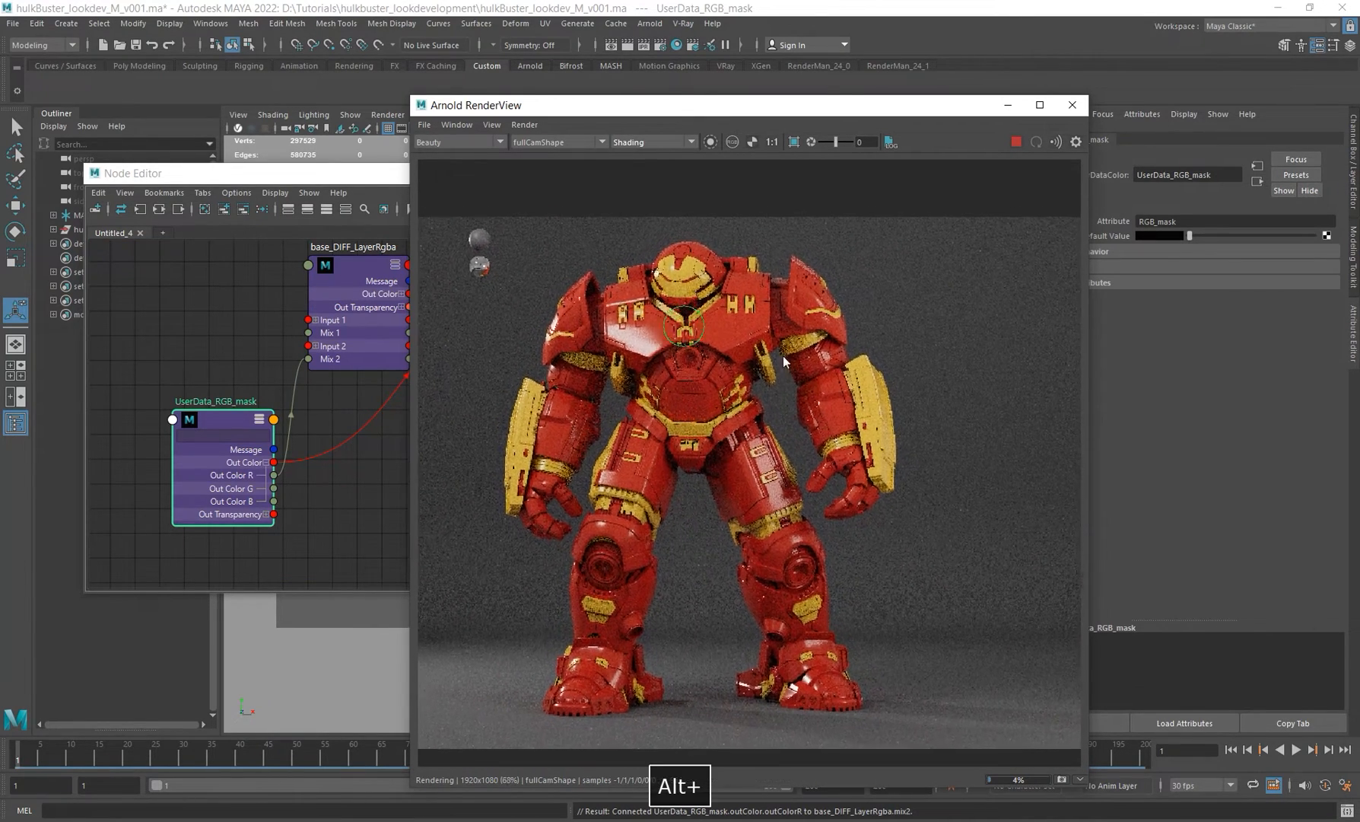
{"action": "right_click_drag", "start_coordinate": [783, 355], "coordinate": [811, 346], "text": "alt"}
{"action": "middle_click_drag", "start_coordinate": [685, 313], "coordinate": [692, 304], "text": "alt"}
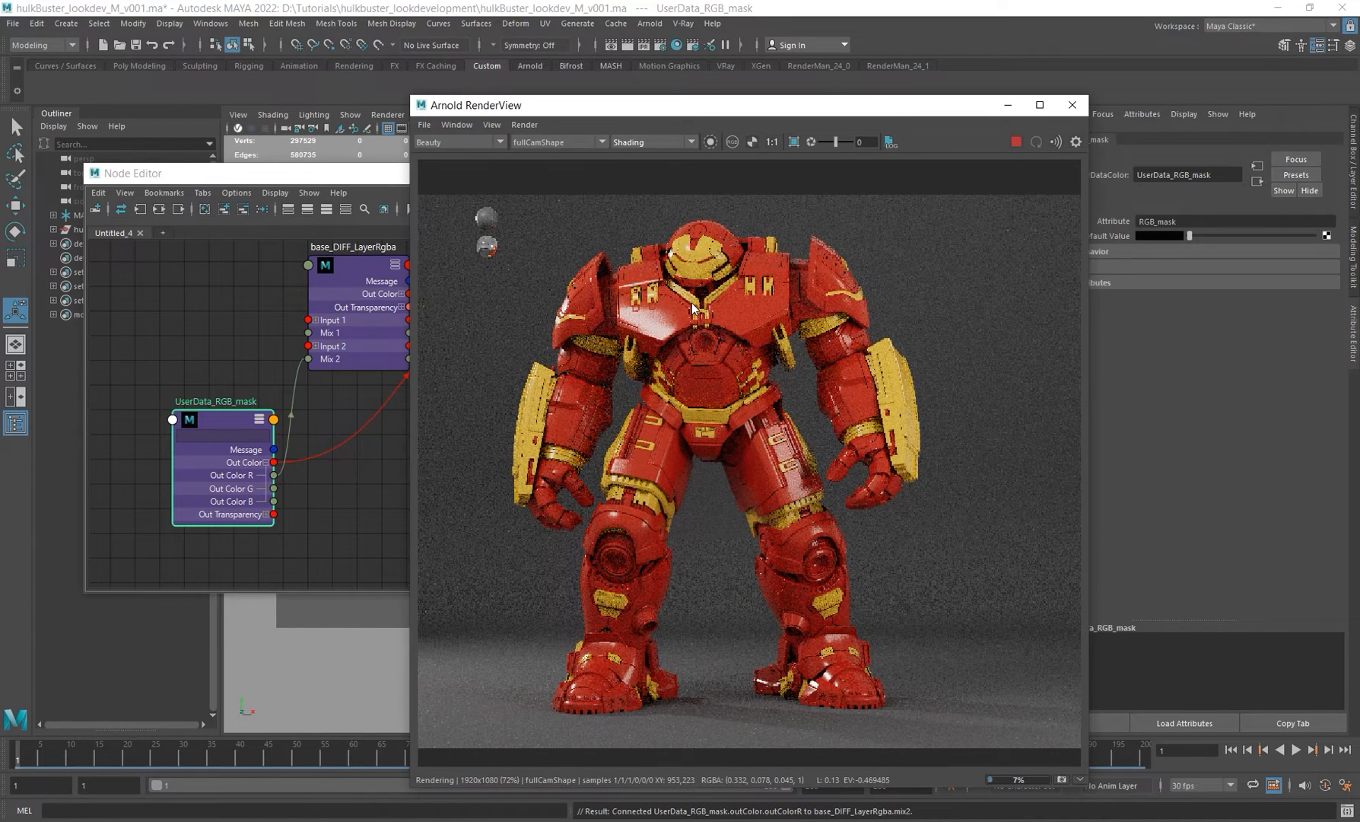
Step: Move the UserData_RGB_mask node further left in the Node Editor graph
{"action": "left_click", "coordinate": [289, 469]}
{"action": "middle_click_drag", "start_coordinate": [289, 470], "coordinate": [150, 464], "text": "alt"}
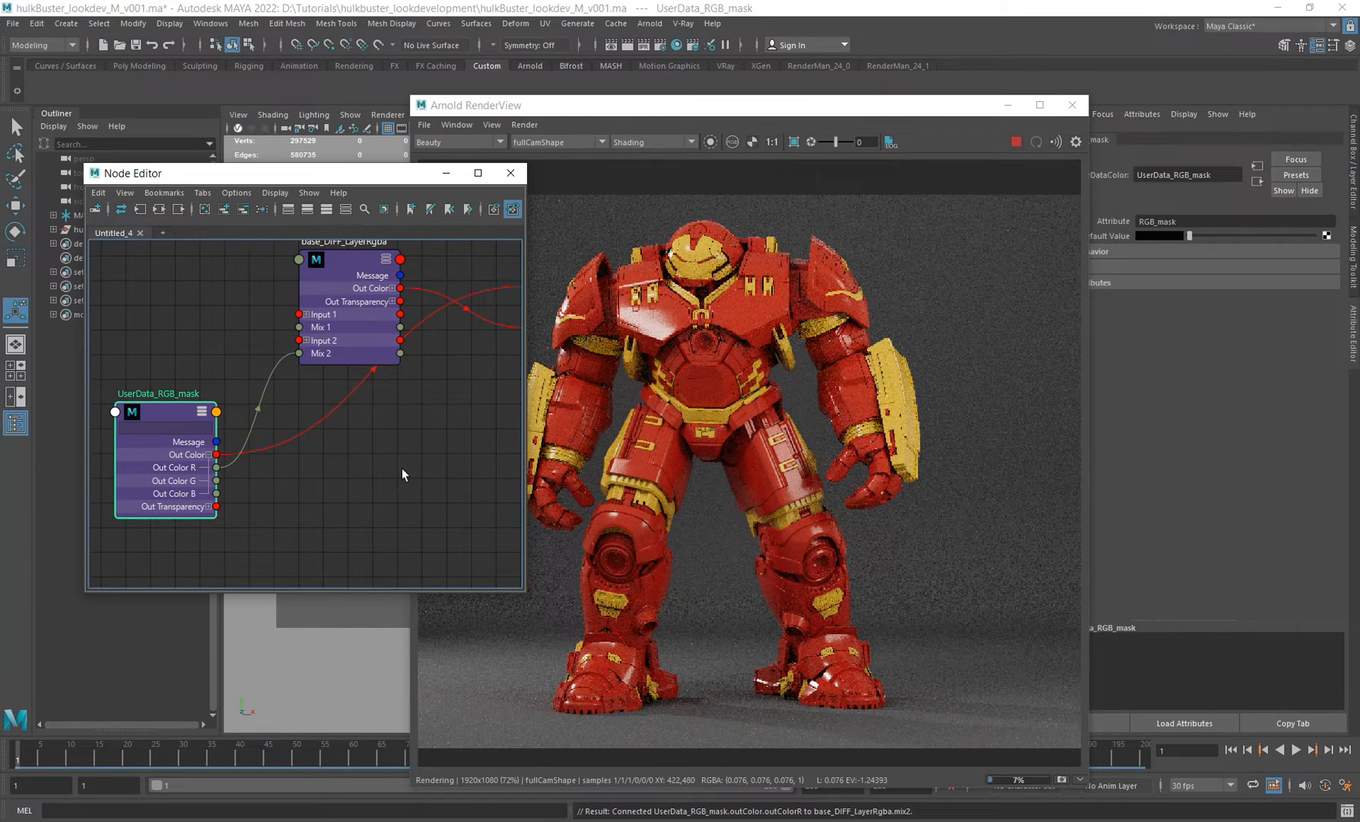
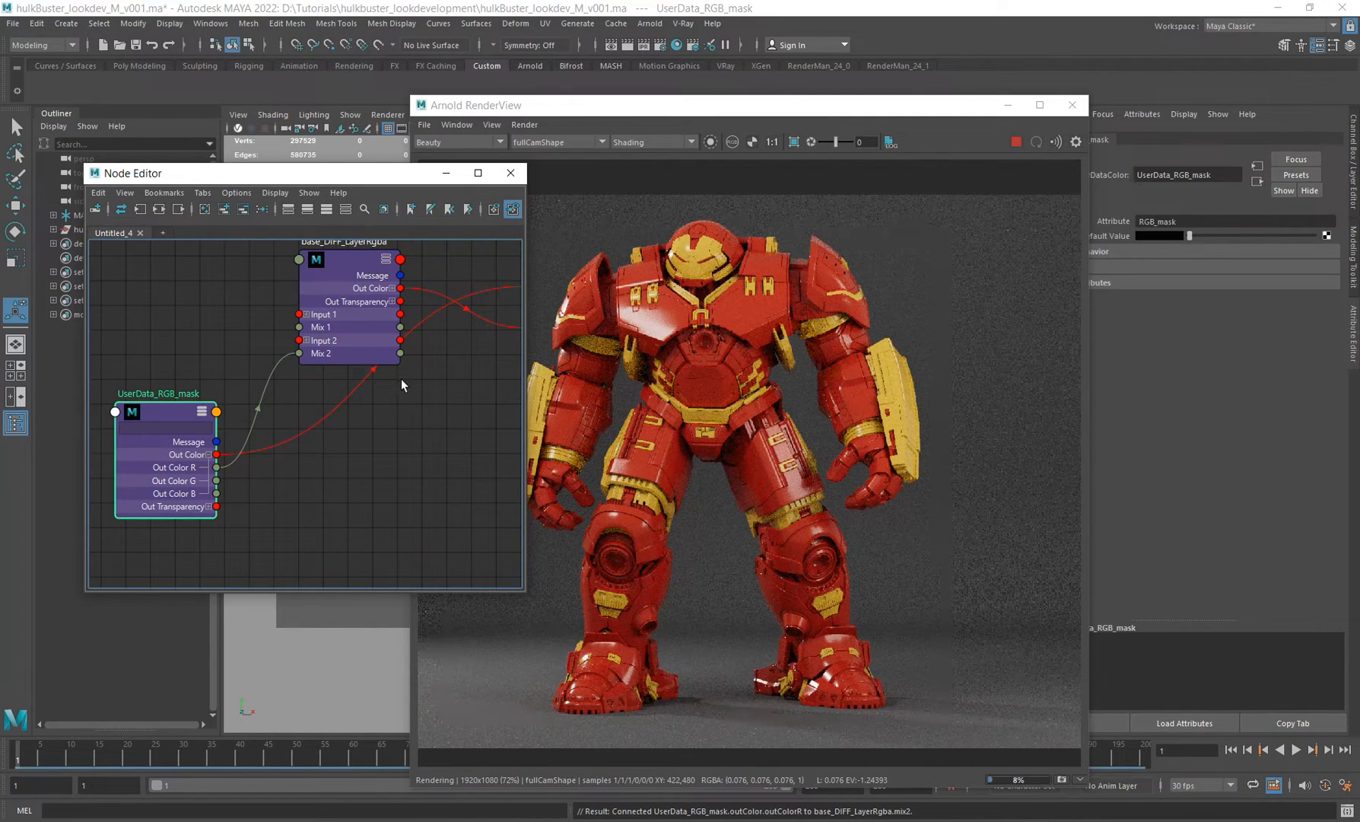
Step: Preview the isolated RGB mask render and switch back to full shading
{"action": "left_click", "coordinate": [710, 142]}
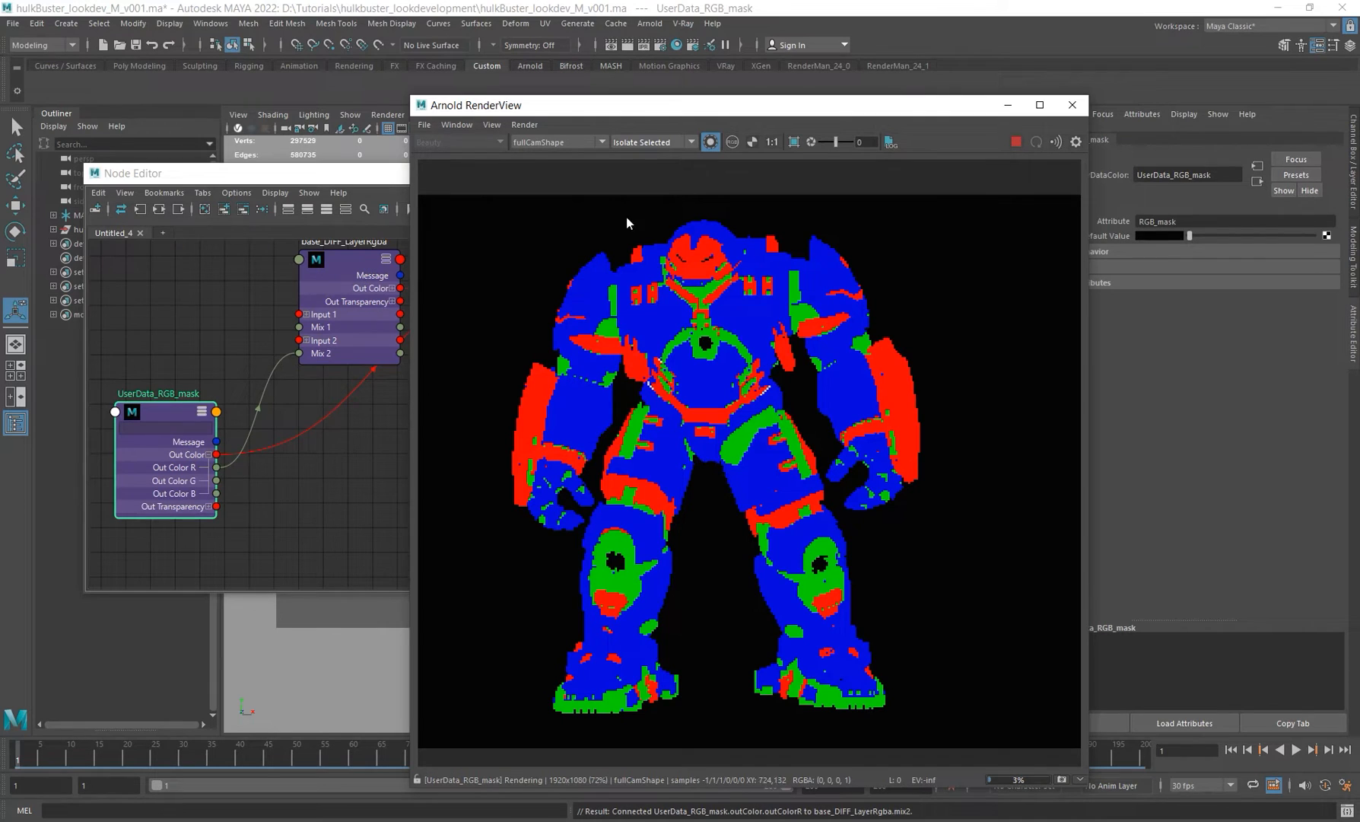
{"action": "left_click", "coordinate": [710, 142]}
{"action": "middle_click_drag", "start_coordinate": [345, 448], "coordinate": [316, 477], "text": "alt"}
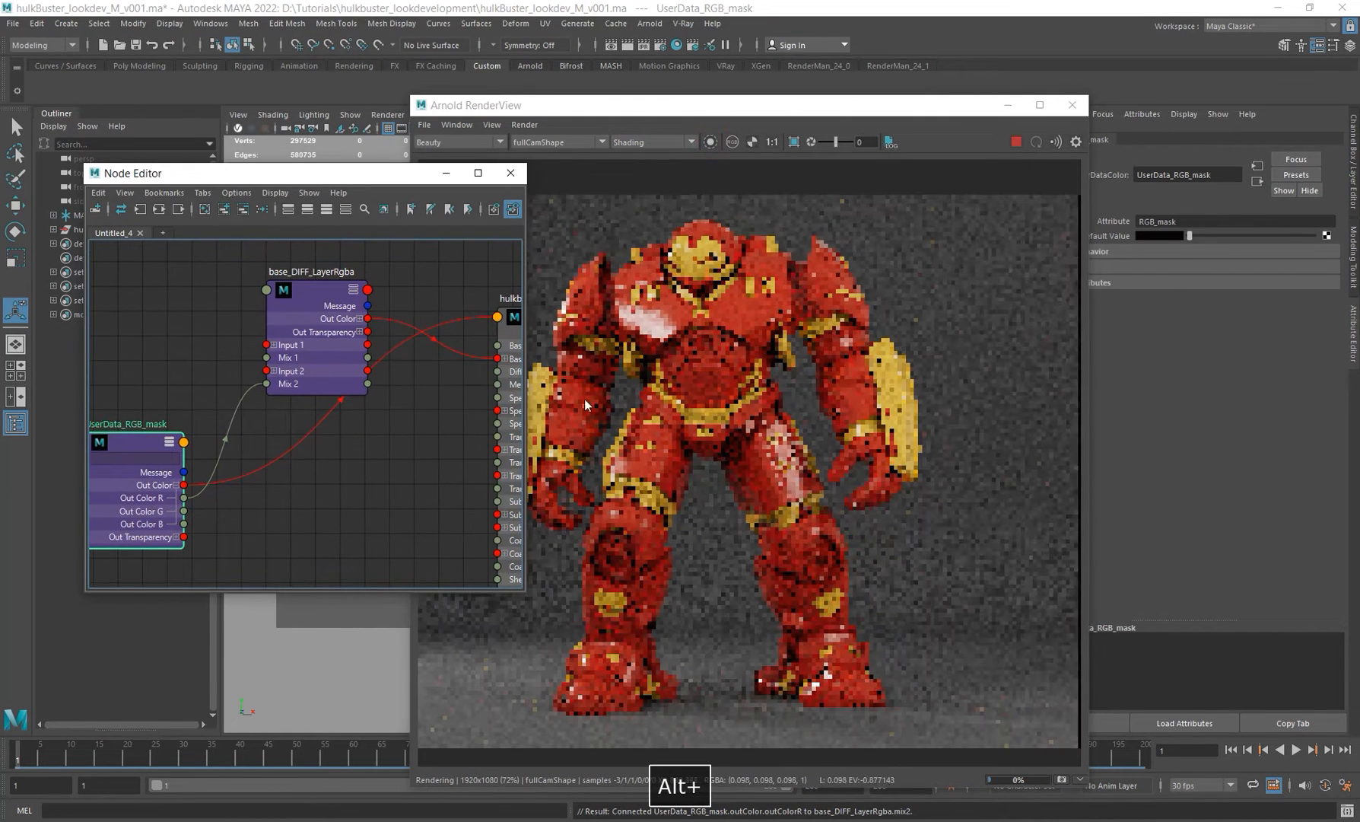
Step: Select the base_DIFF_LayerRgba node and rename its layer 1 to red
{"action": "left_click", "coordinate": [307, 350]}
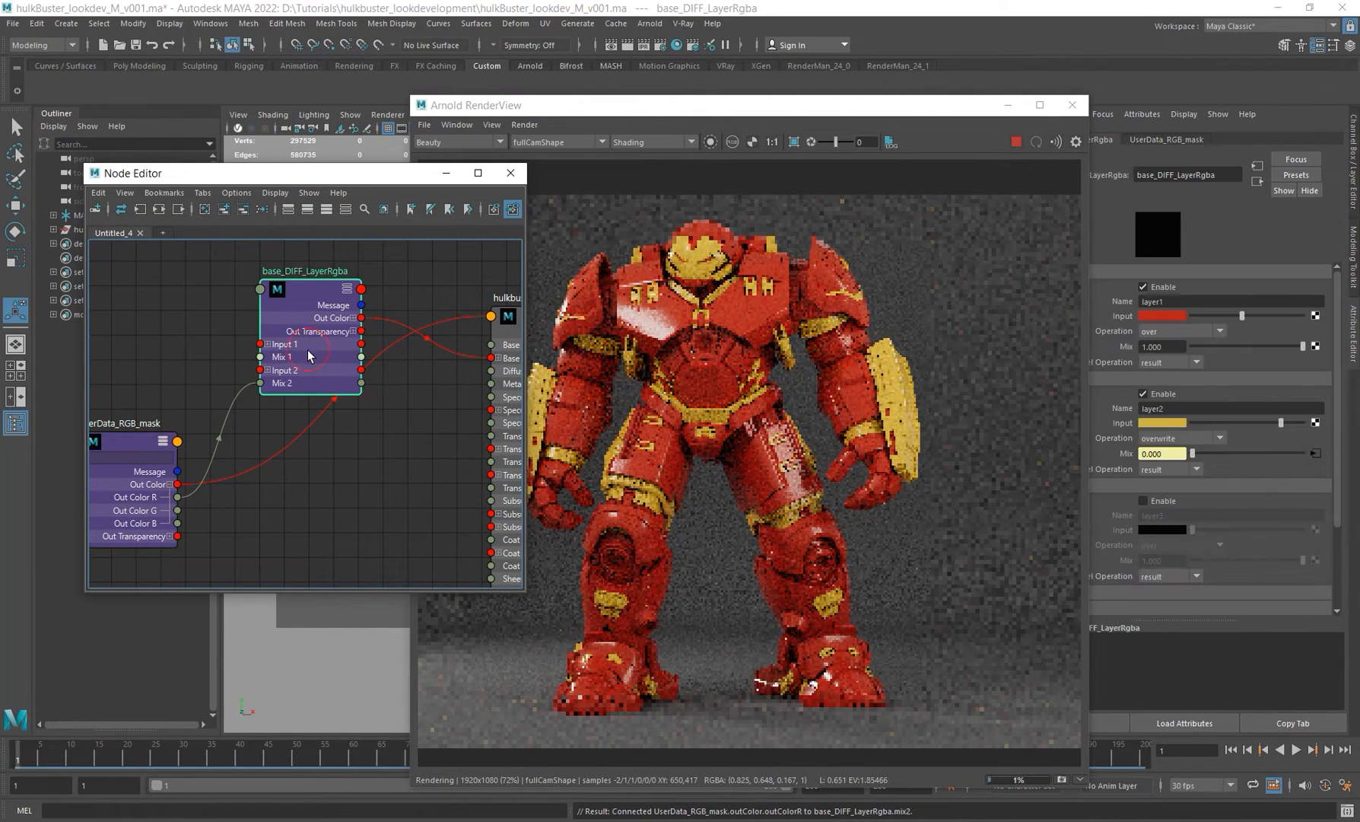
{"action": "left_click", "coordinate": [1164, 498]}
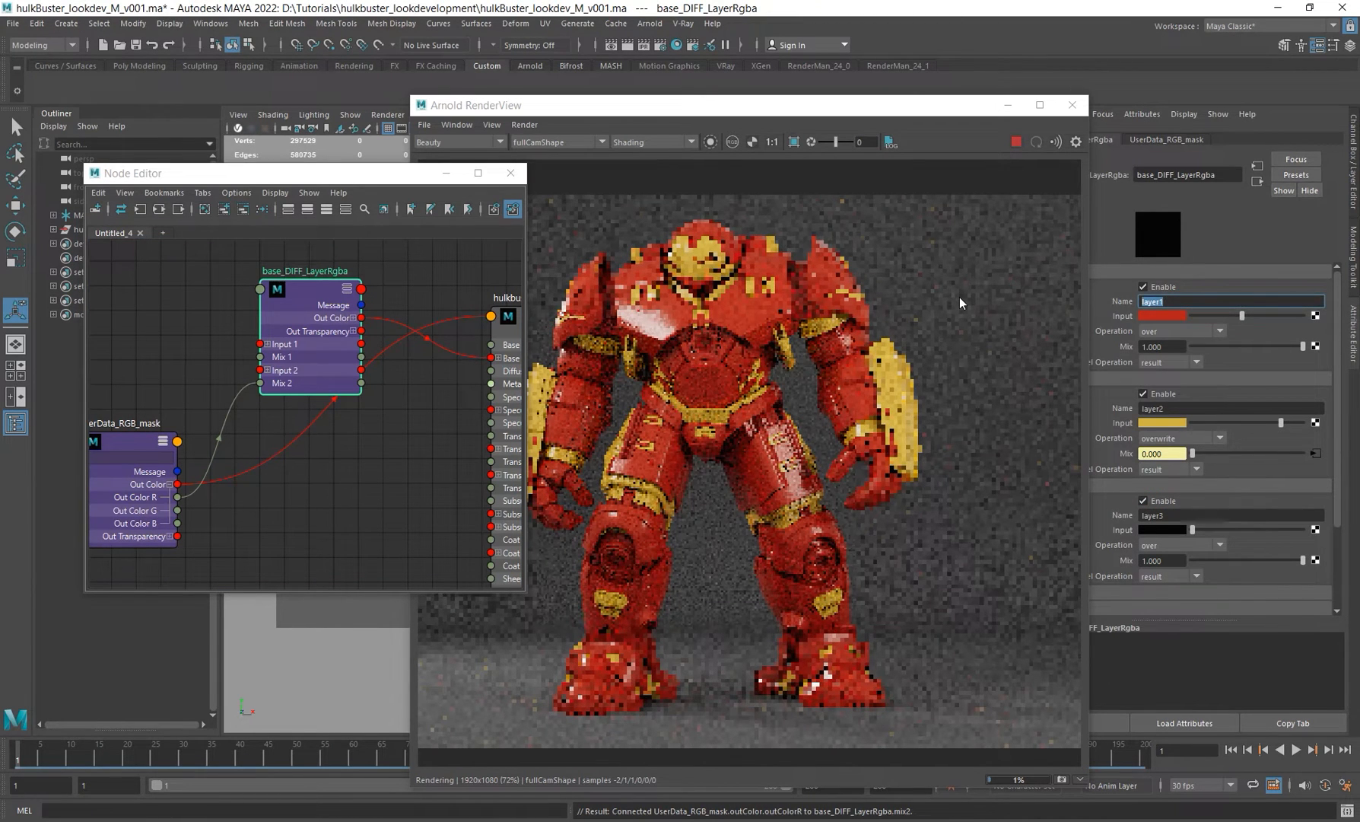
{"action": "type", "text": "red"}
{"action": "key", "text": "Return"}
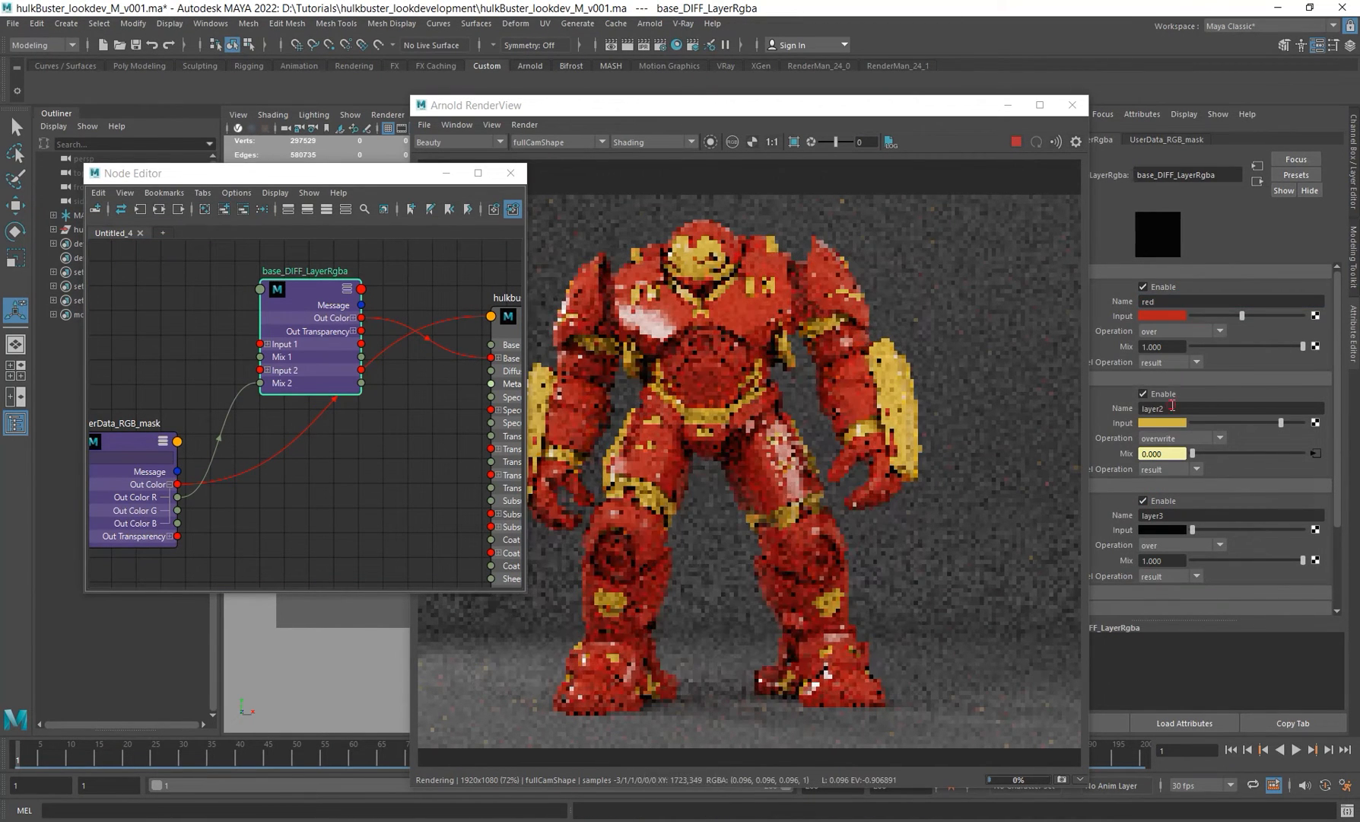
Step: Rename layer 2 to yellow and layer 3 to iron in base_DIFF_LayerRgba
{"action": "double_click", "coordinate": [1172, 408]}
{"action": "type", "text": "yellow"}
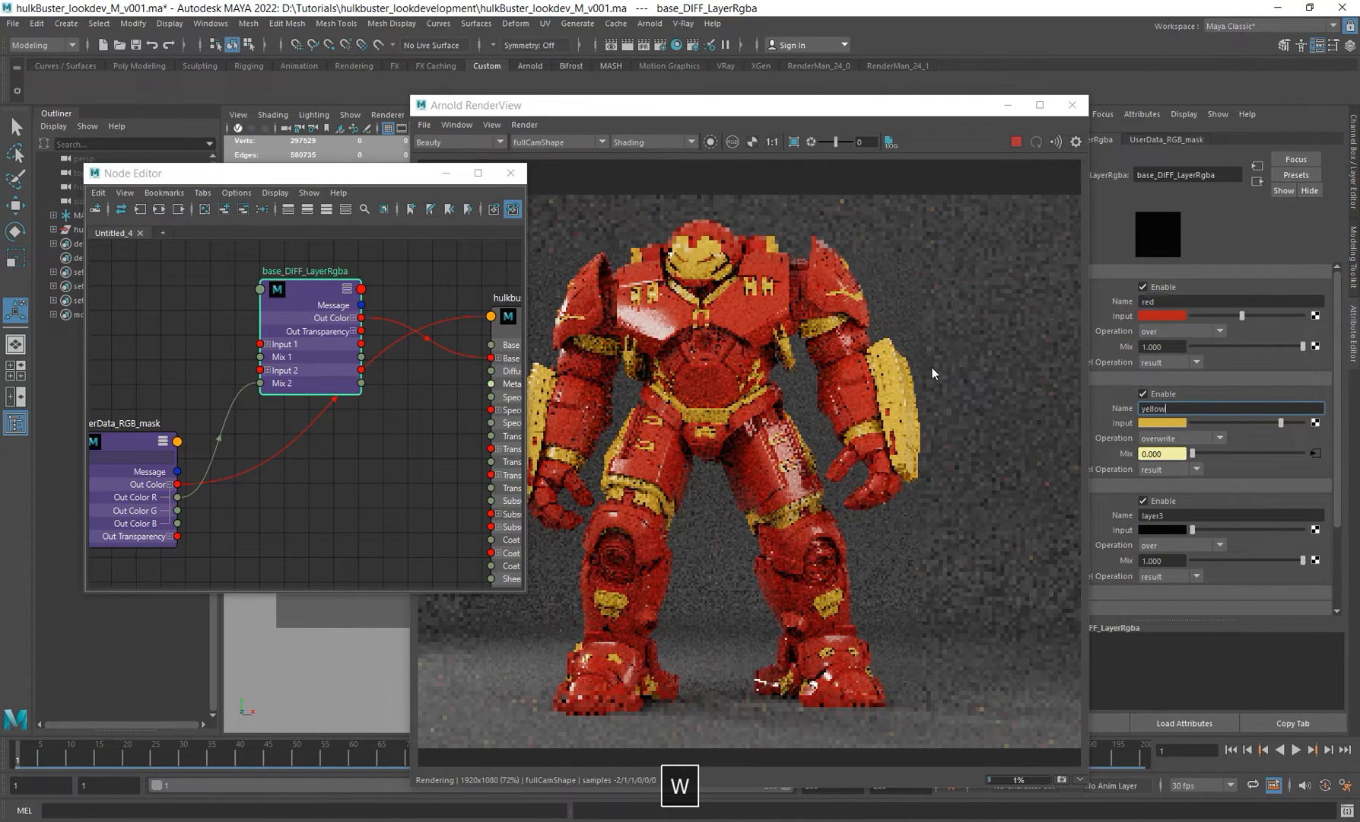
{"action": "key", "text": "Return"}
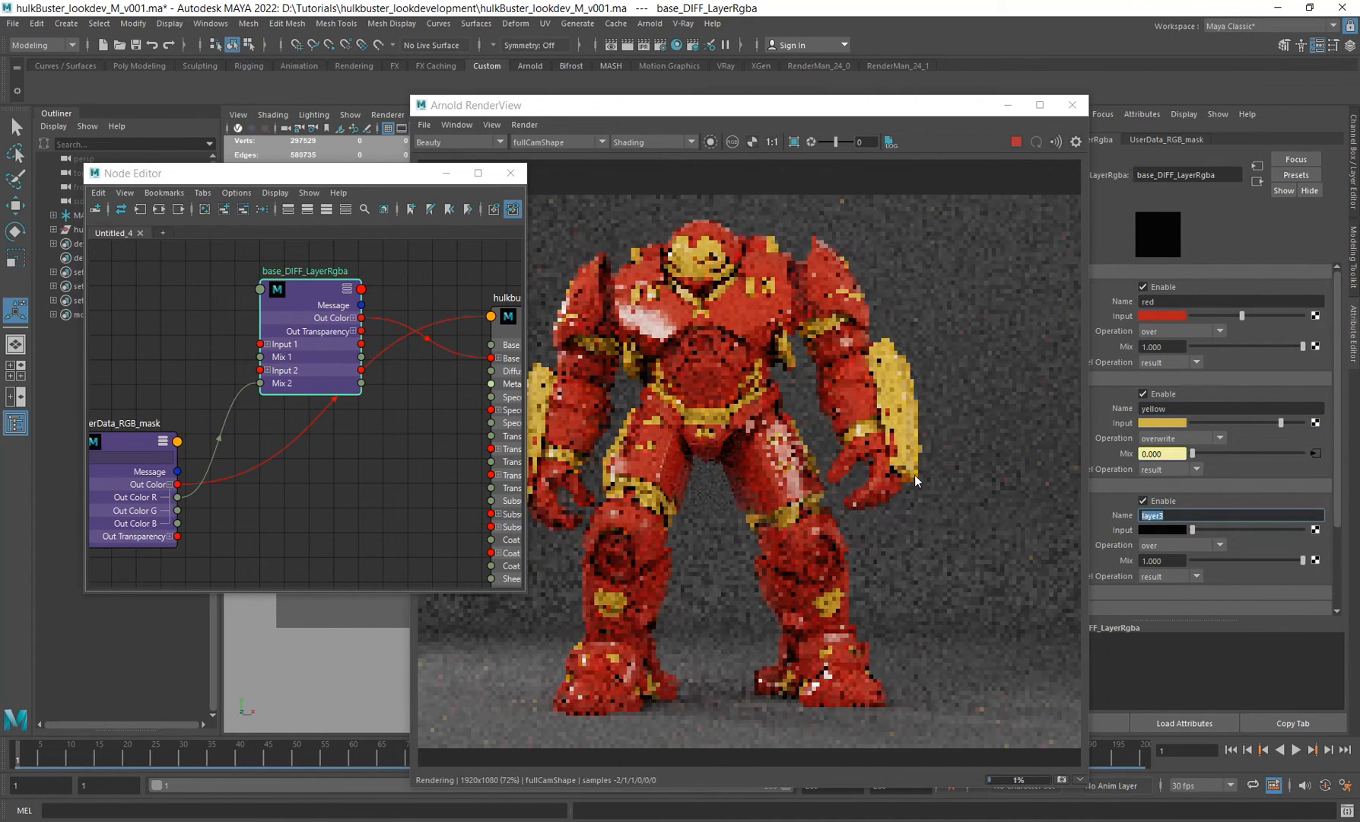
{"action": "type", "text": "iron"}
{"action": "key", "text": "Return"}
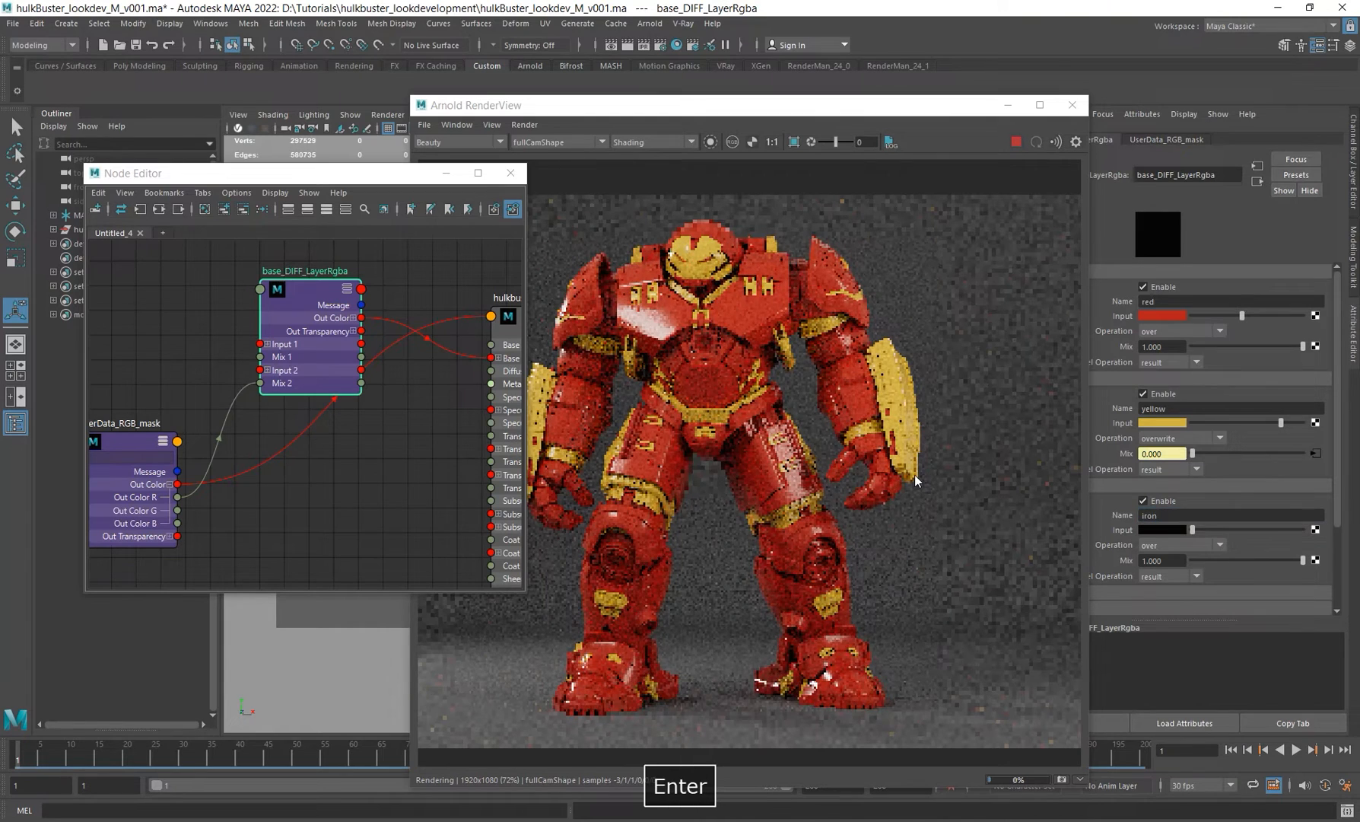
Step: Set the iron layer's operation to overwrite and its input colour to grey
{"action": "left_click", "coordinate": [1168, 545]}
{"action": "left_click", "coordinate": [1182, 560]}
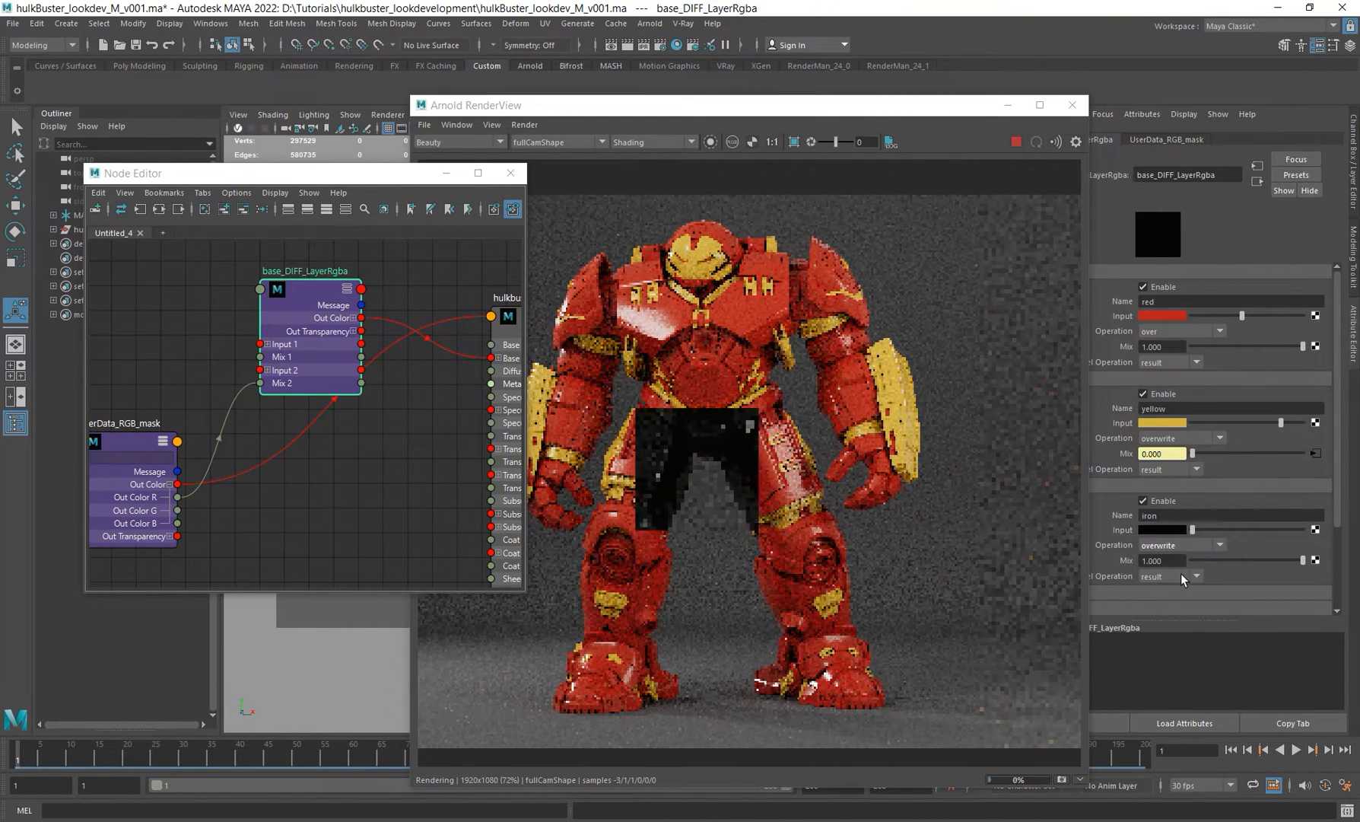
{"action": "middle_click_drag", "start_coordinate": [333, 455], "coordinate": [376, 418], "text": "alt"}
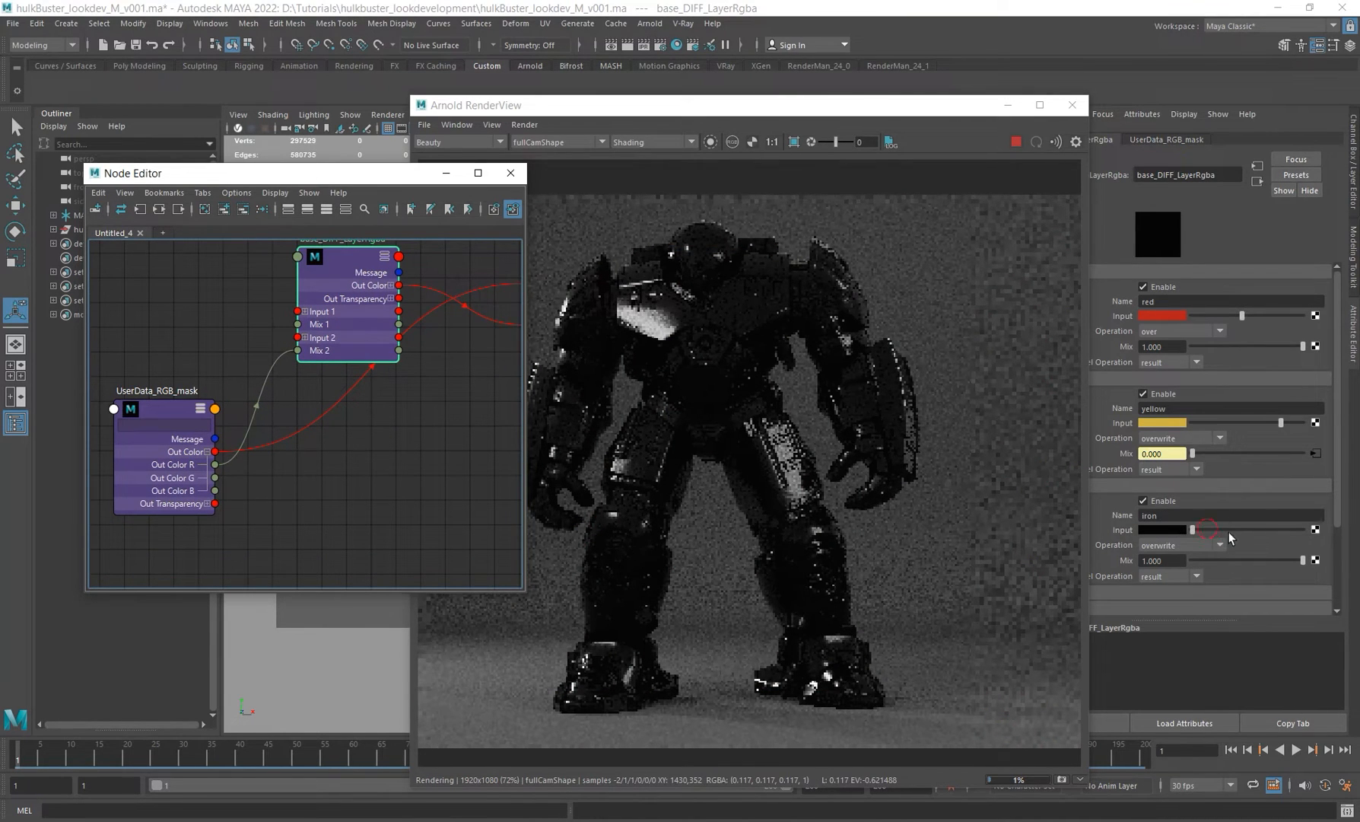
{"action": "mouse_move", "coordinate": [1229, 531]}
{"action": "left_mouse_down"}
{"action": "mouse_move", "coordinate": [1247, 533]}
{"action": "mouse_move", "coordinate": [1226, 531]}
{"action": "left_mouse_up"}
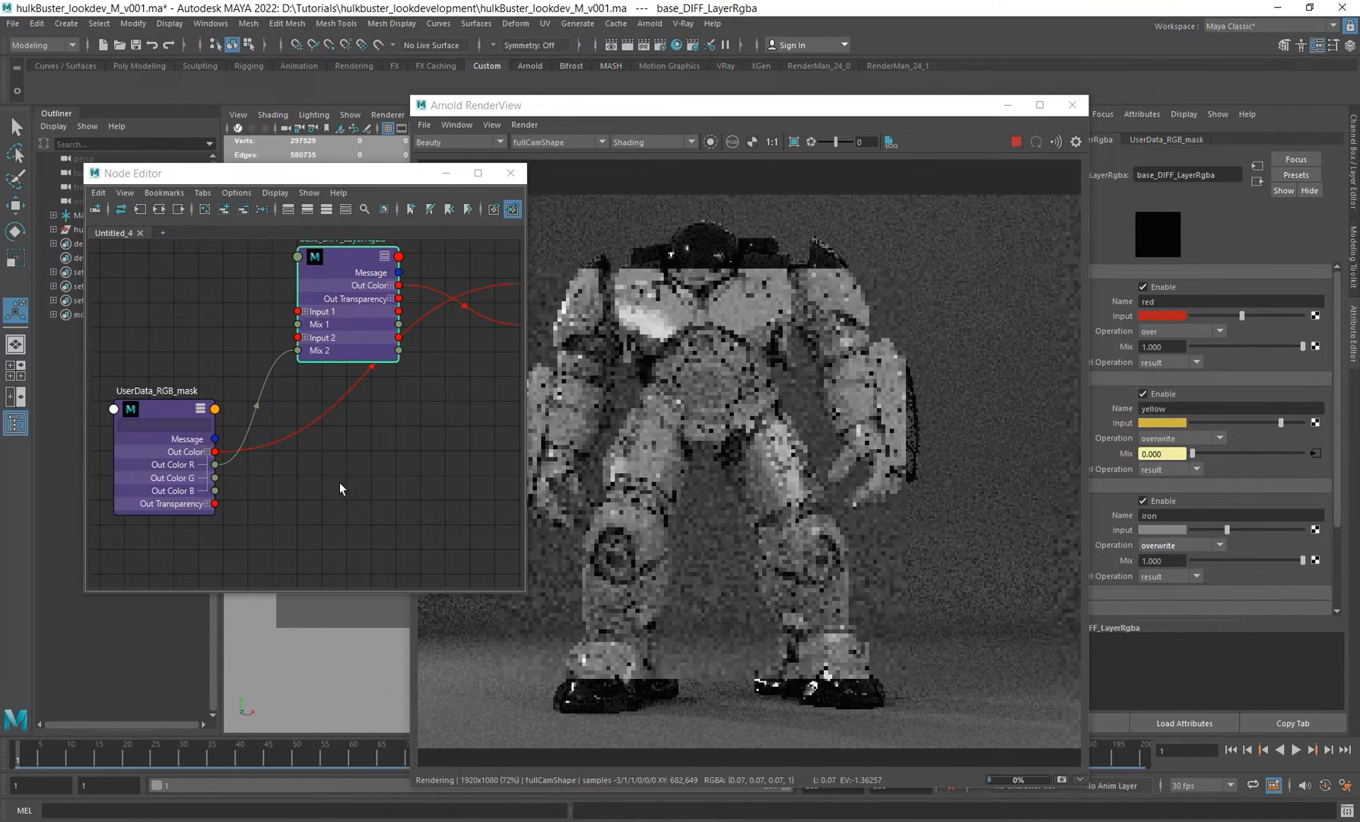
Step: Connect the UserData_RGB_mask's Out Color G to base_DIFF_LayerRgba's mix3 attribute
{"action": "middle_click_drag", "start_coordinate": [340, 483], "coordinate": [292, 484], "text": "alt"}
{"action": "left_click", "coordinate": [139, 492]}
{"action": "left_click", "coordinate": [710, 144]}
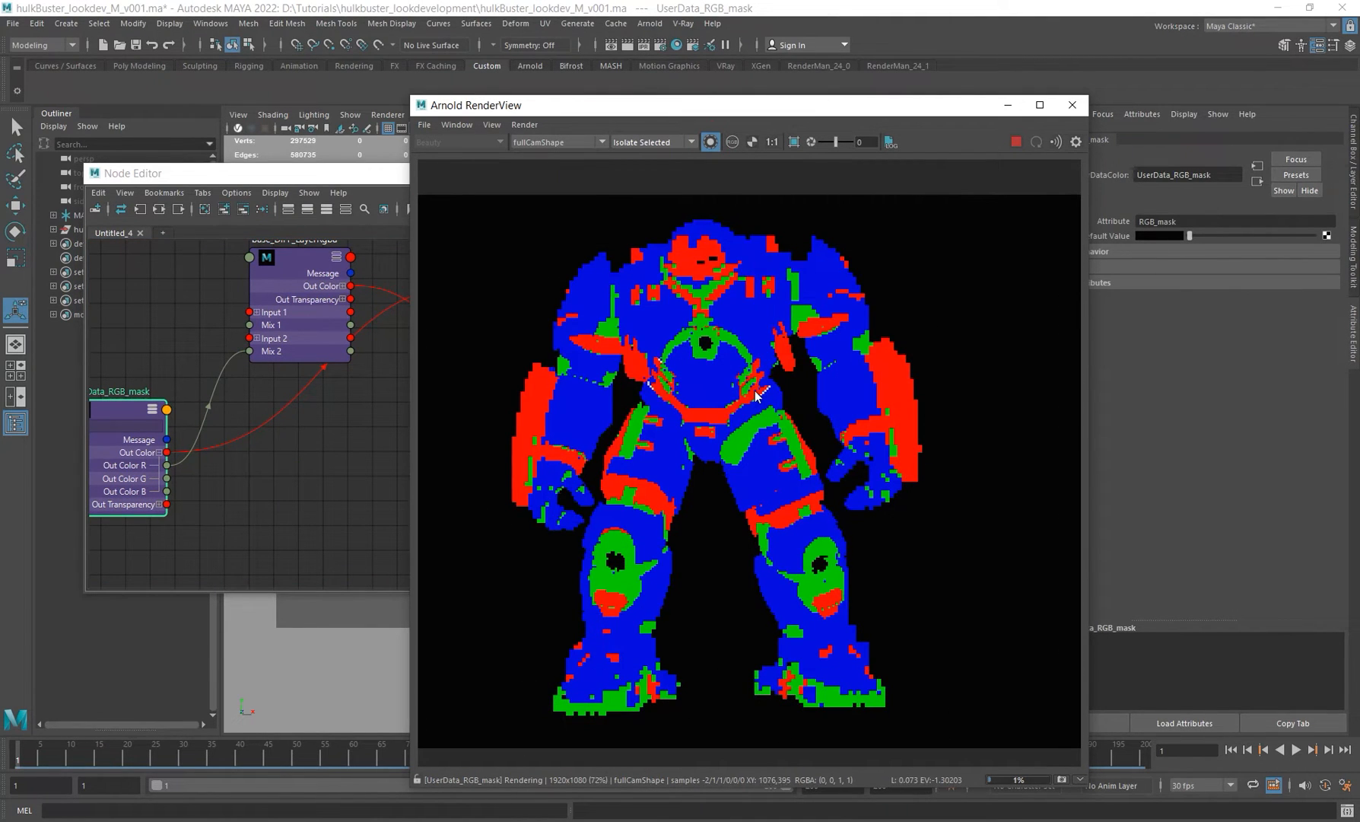
{"action": "left_click_drag", "start_coordinate": [166, 478], "coordinate": [246, 256]}
{"action": "left_click", "coordinate": [308, 268]}
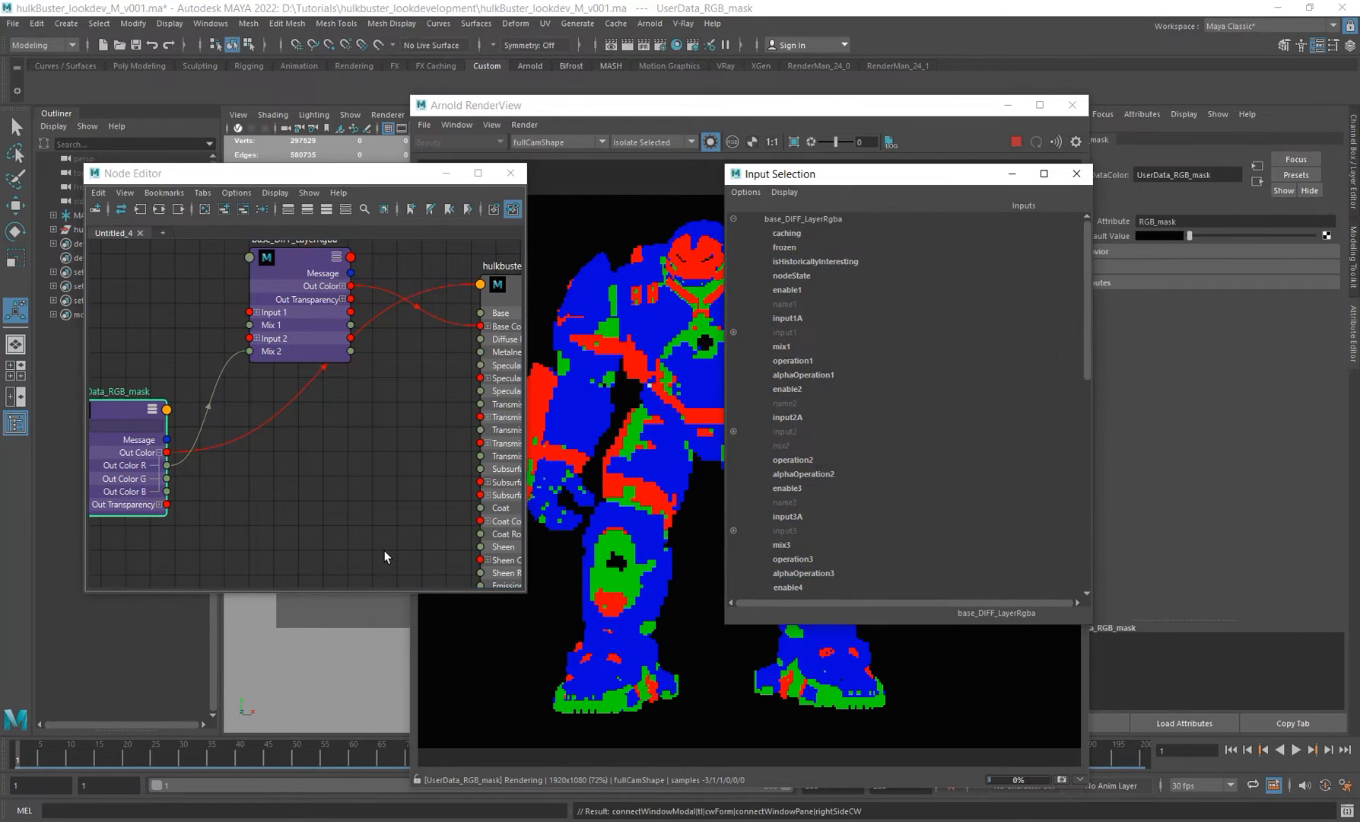
{"action": "left_click", "coordinate": [780, 544]}
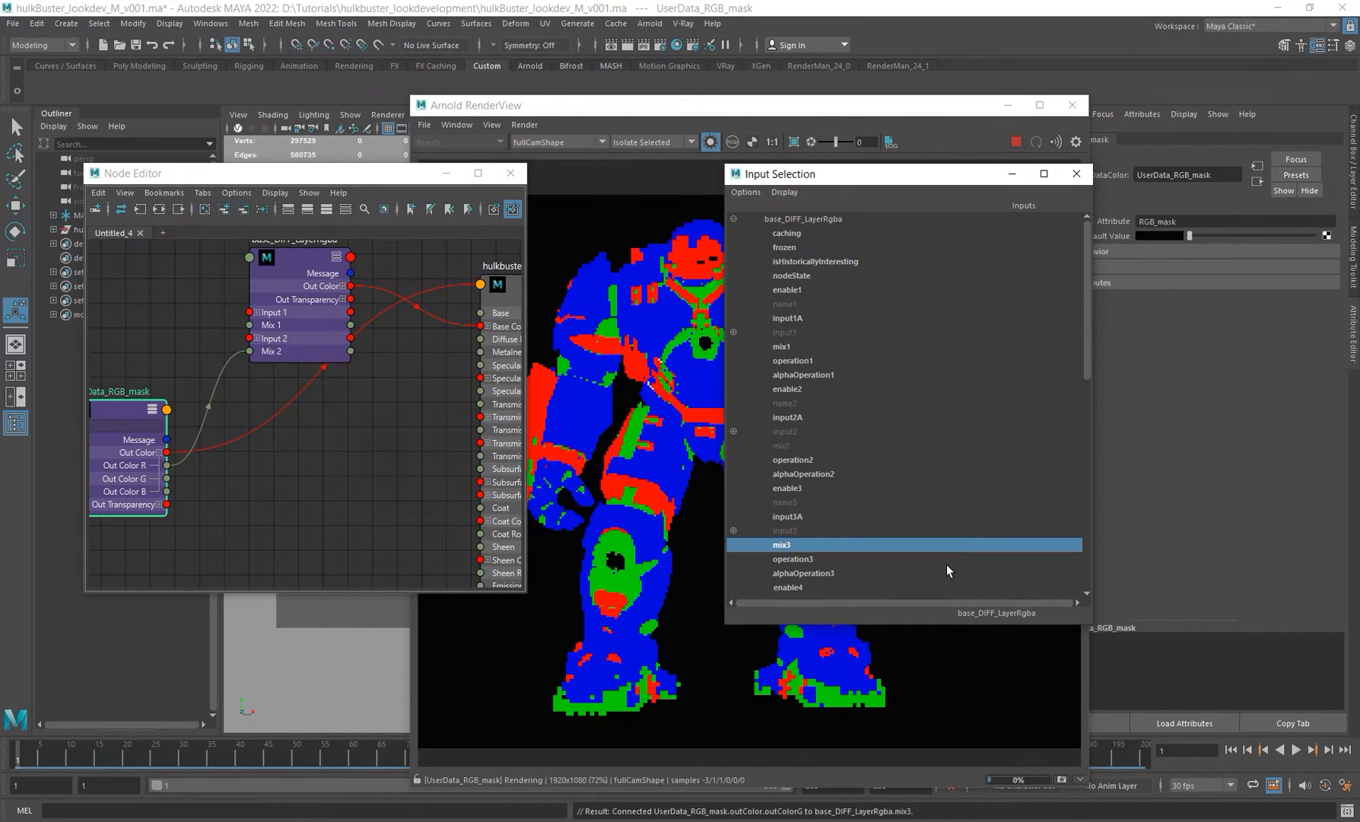
{"action": "left_click", "coordinate": [335, 351]}
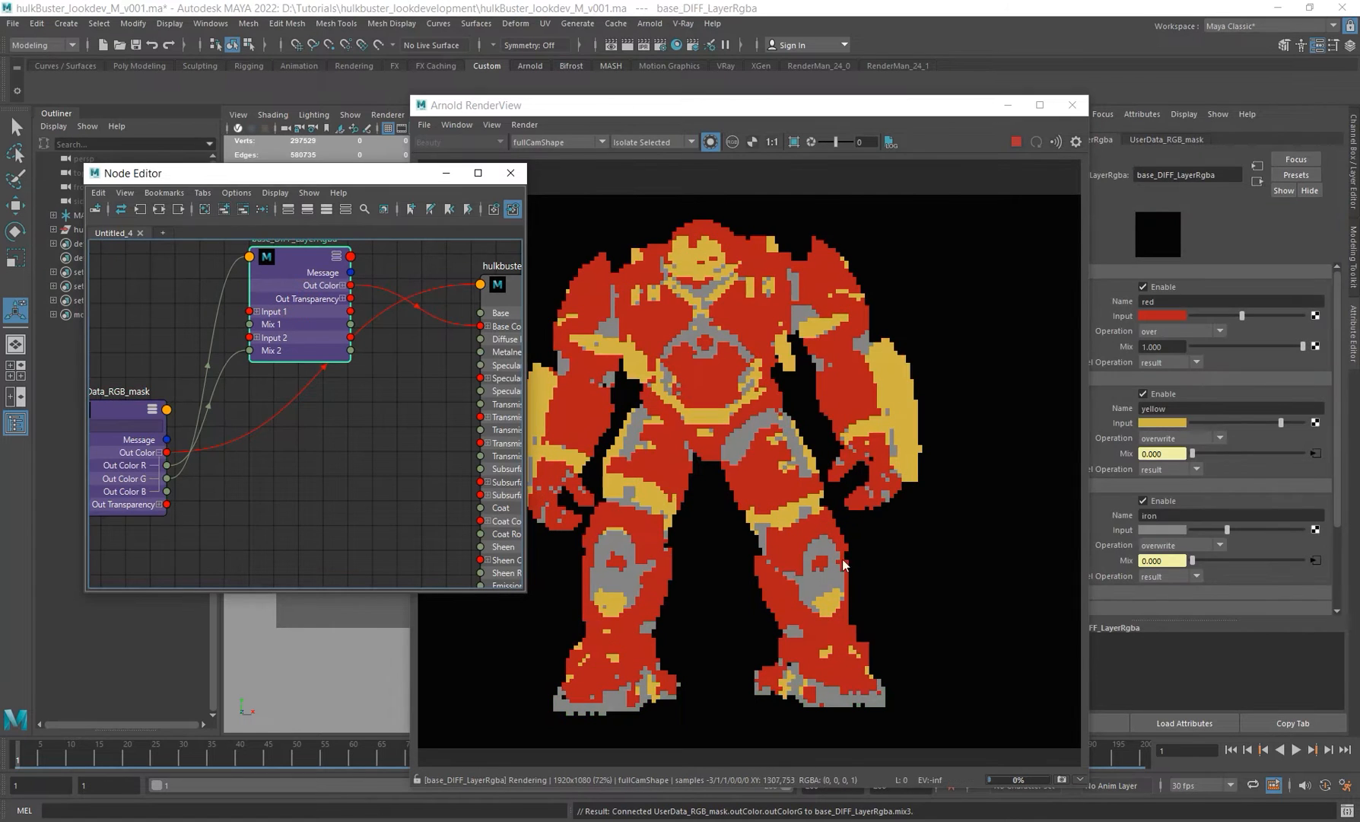
Step: Turn off Isolate Selected and orbit the render camera to inspect the red, yellow and iron layering
{"action": "left_click", "coordinate": [711, 143]}
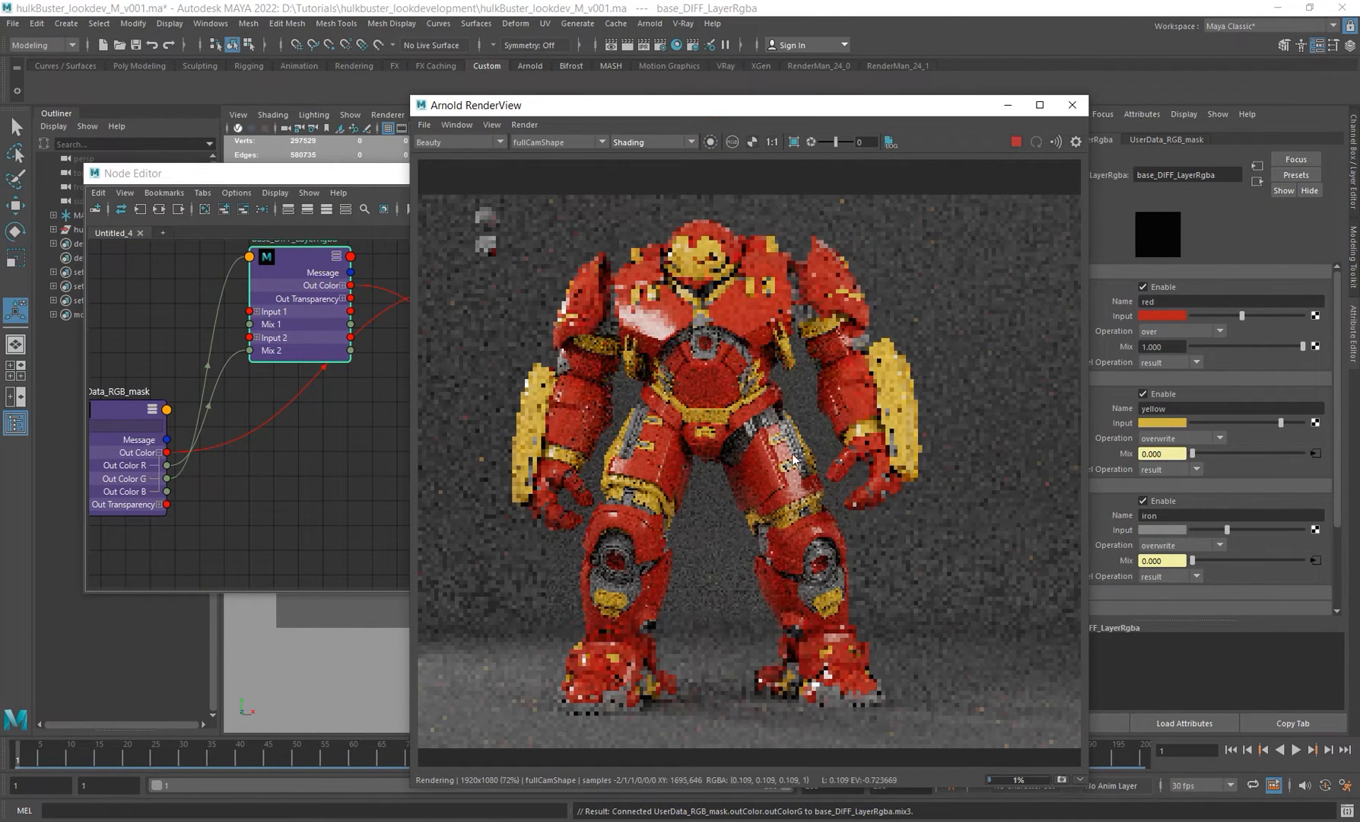
{"action": "left_click_drag", "start_coordinate": [867, 101], "coordinate": [824, 82]}
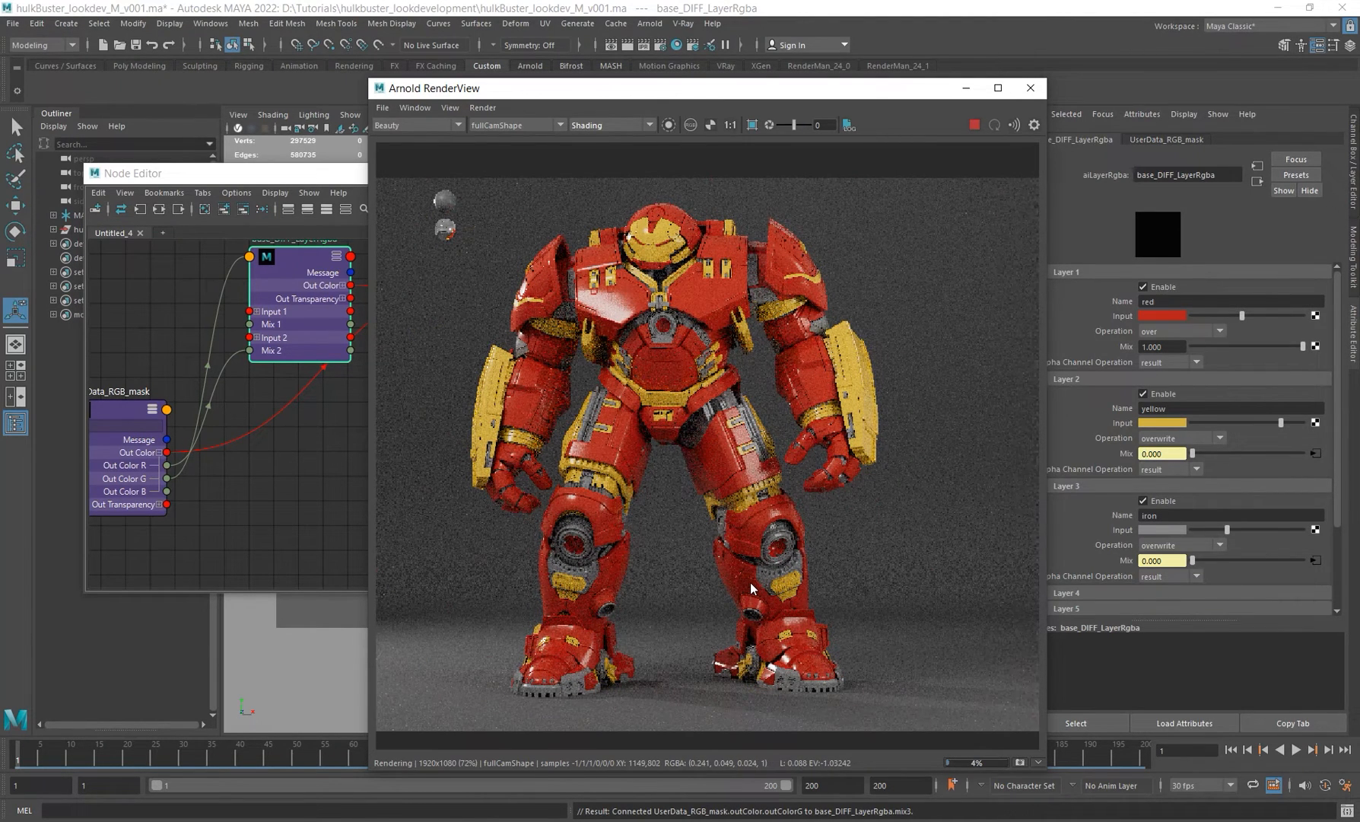
{"action": "middle_click_drag", "start_coordinate": [325, 408], "coordinate": [306, 436], "text": "alt"}
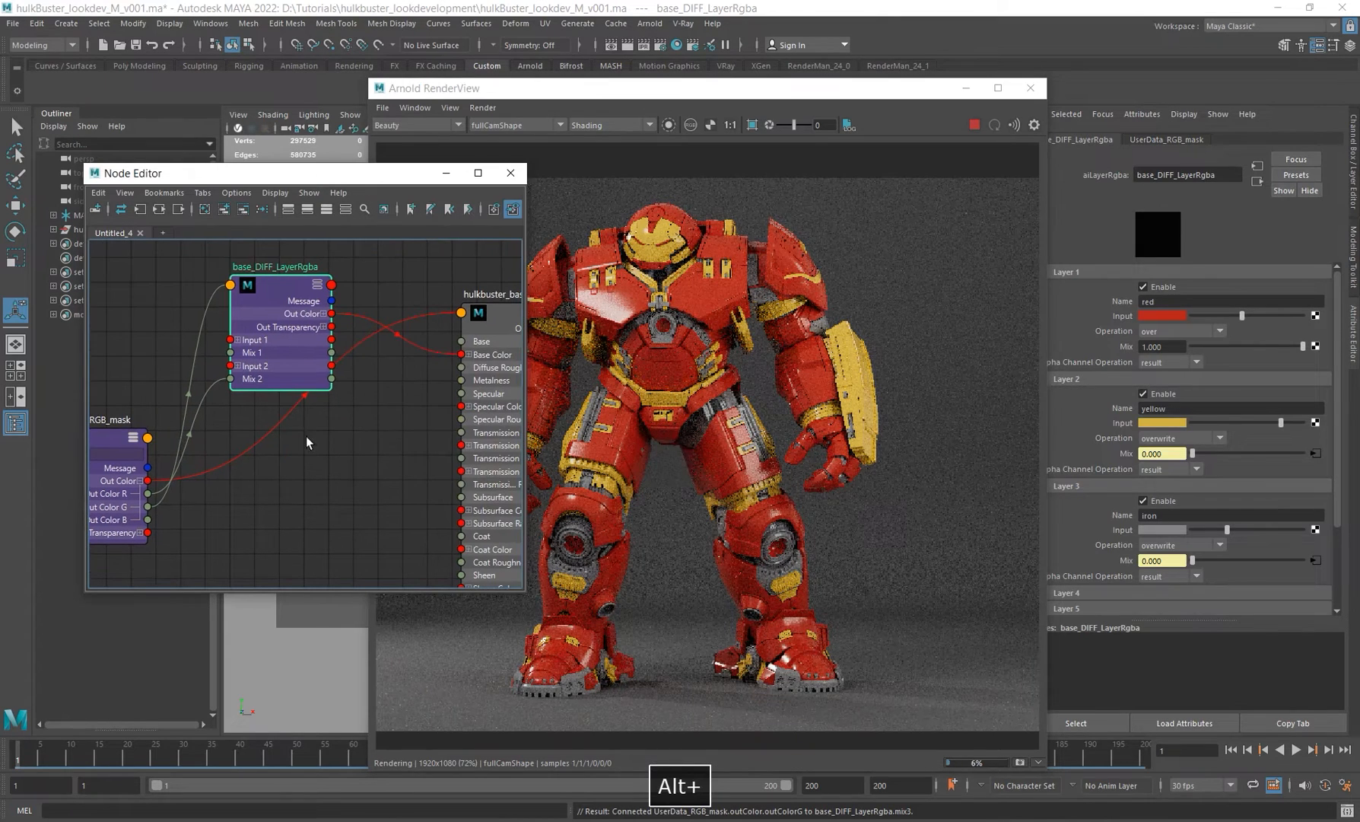
{"action": "left_click_drag", "start_coordinate": [279, 355], "coordinate": [265, 319]}
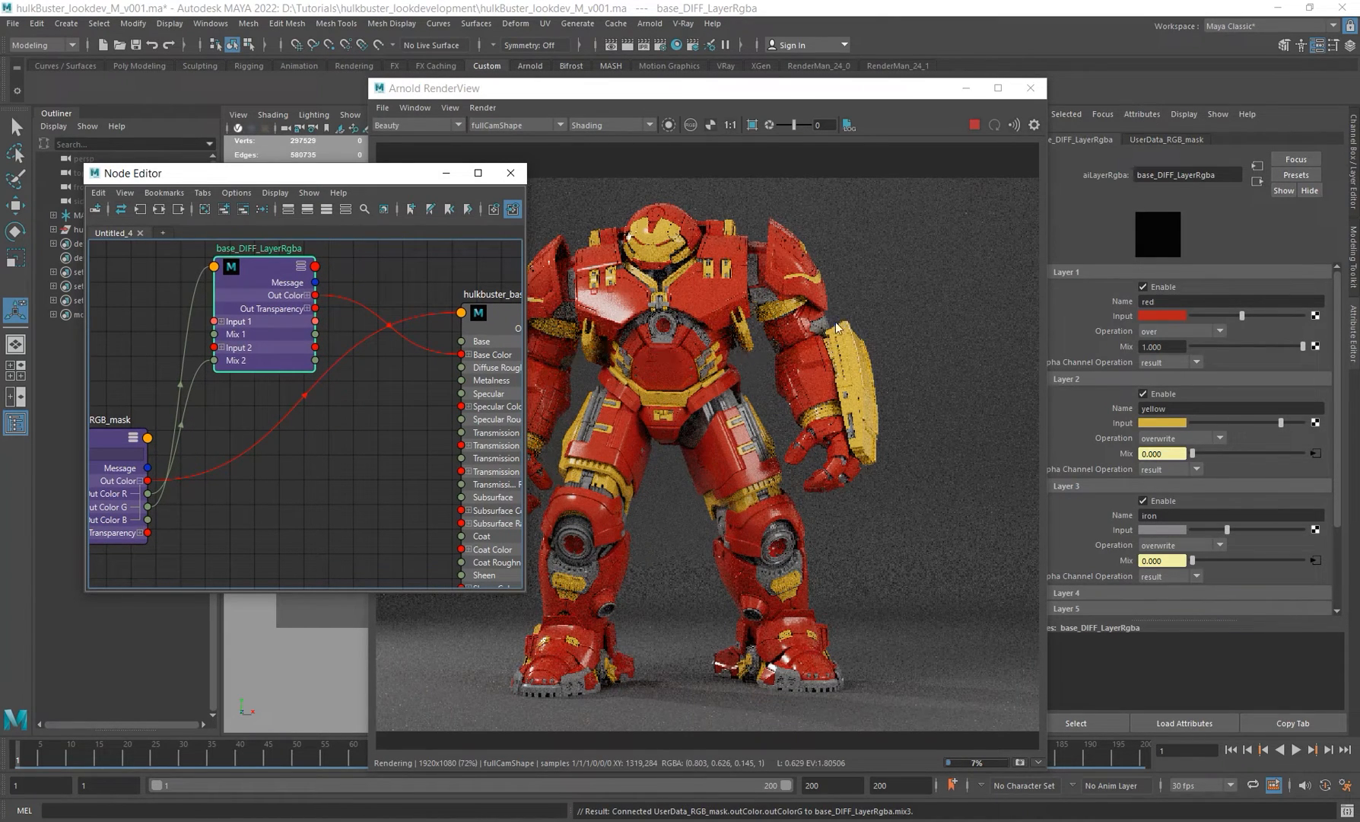
{"action": "left_click_drag", "start_coordinate": [843, 88], "coordinate": [843, 44]}
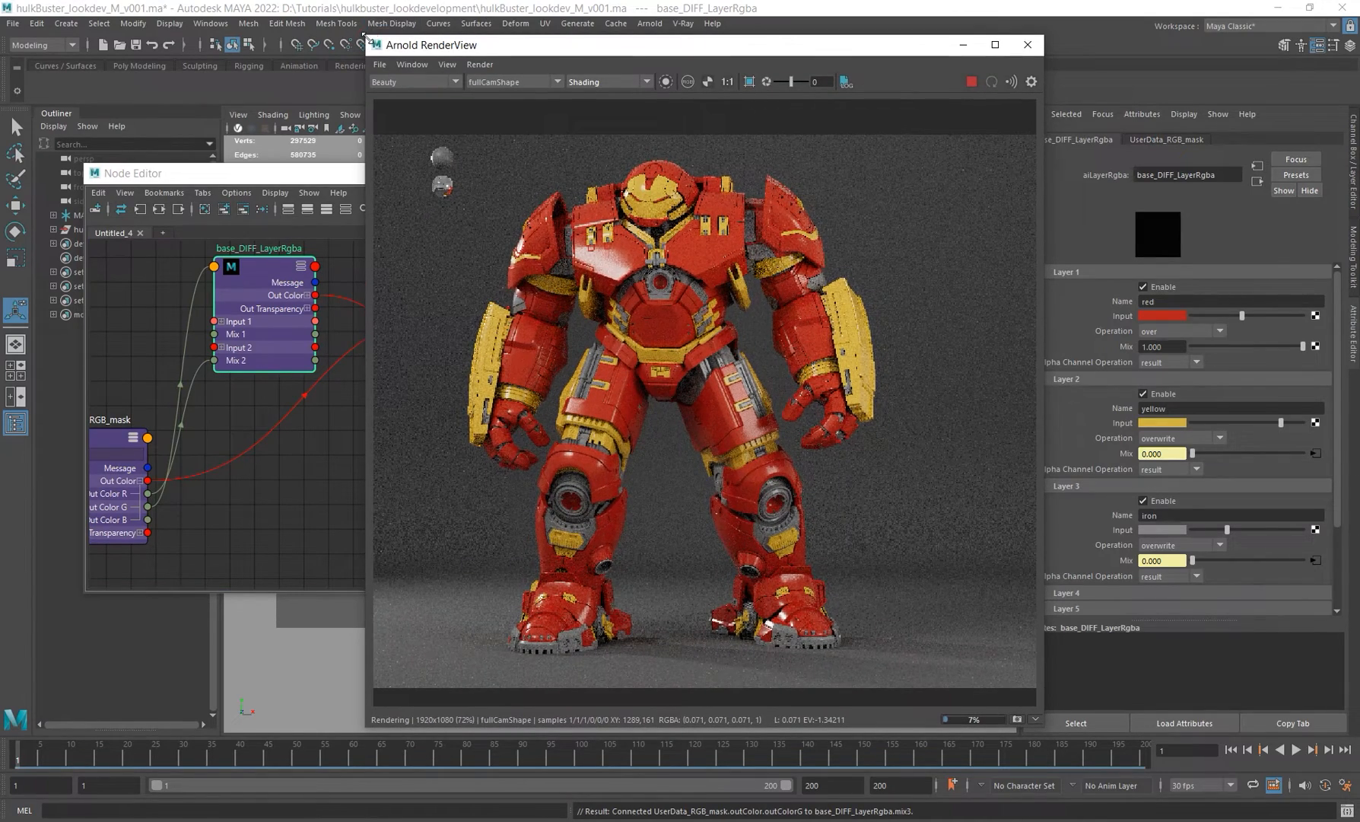
{"action": "left_click_drag", "start_coordinate": [368, 37], "coordinate": [423, 107]}
{"action": "left_click_drag", "start_coordinate": [732, 119], "coordinate": [728, 60]}
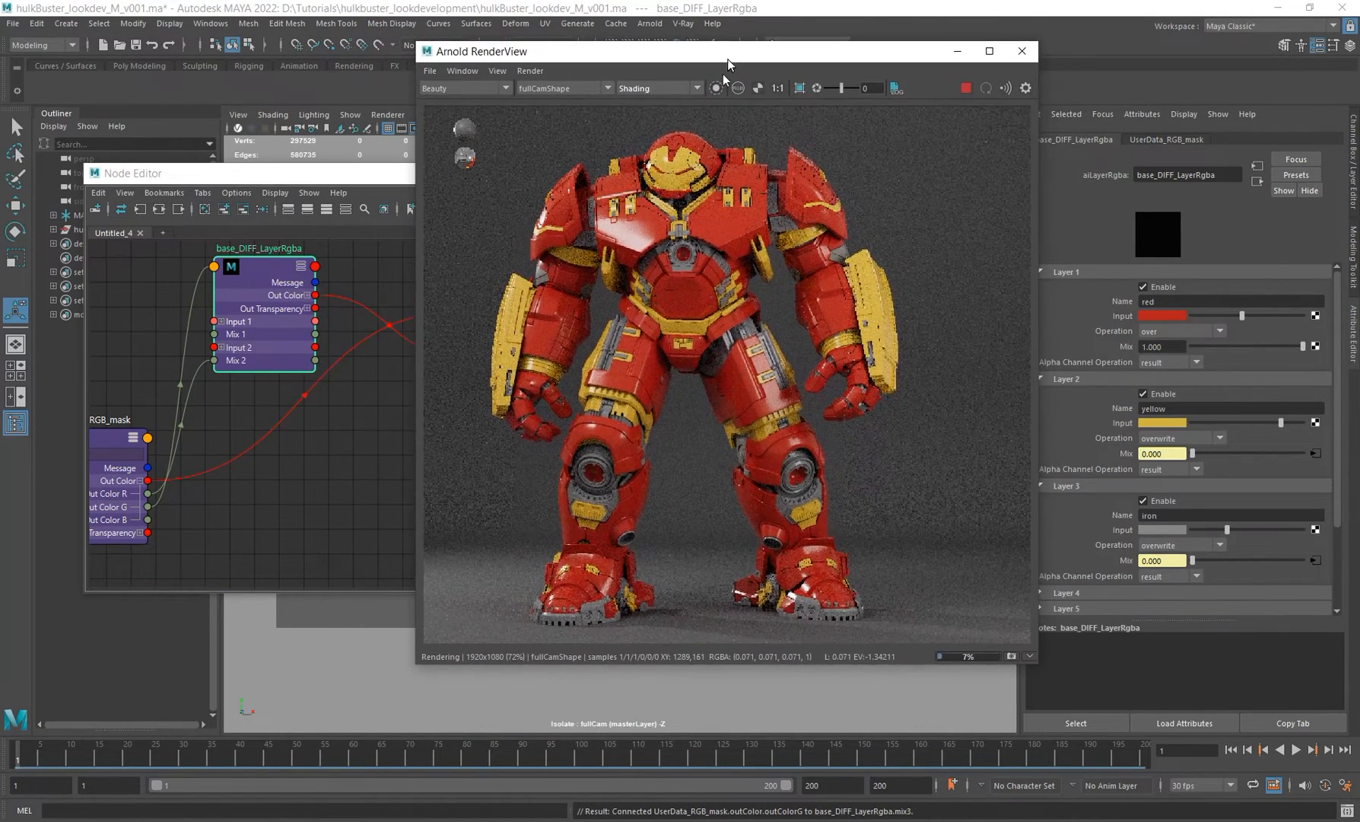
{"action": "right_click_drag", "start_coordinate": [799, 340], "coordinate": [730, 334], "text": "alt"}
{"action": "middle_click_drag", "start_coordinate": [728, 313], "coordinate": [731, 340], "text": "alt"}
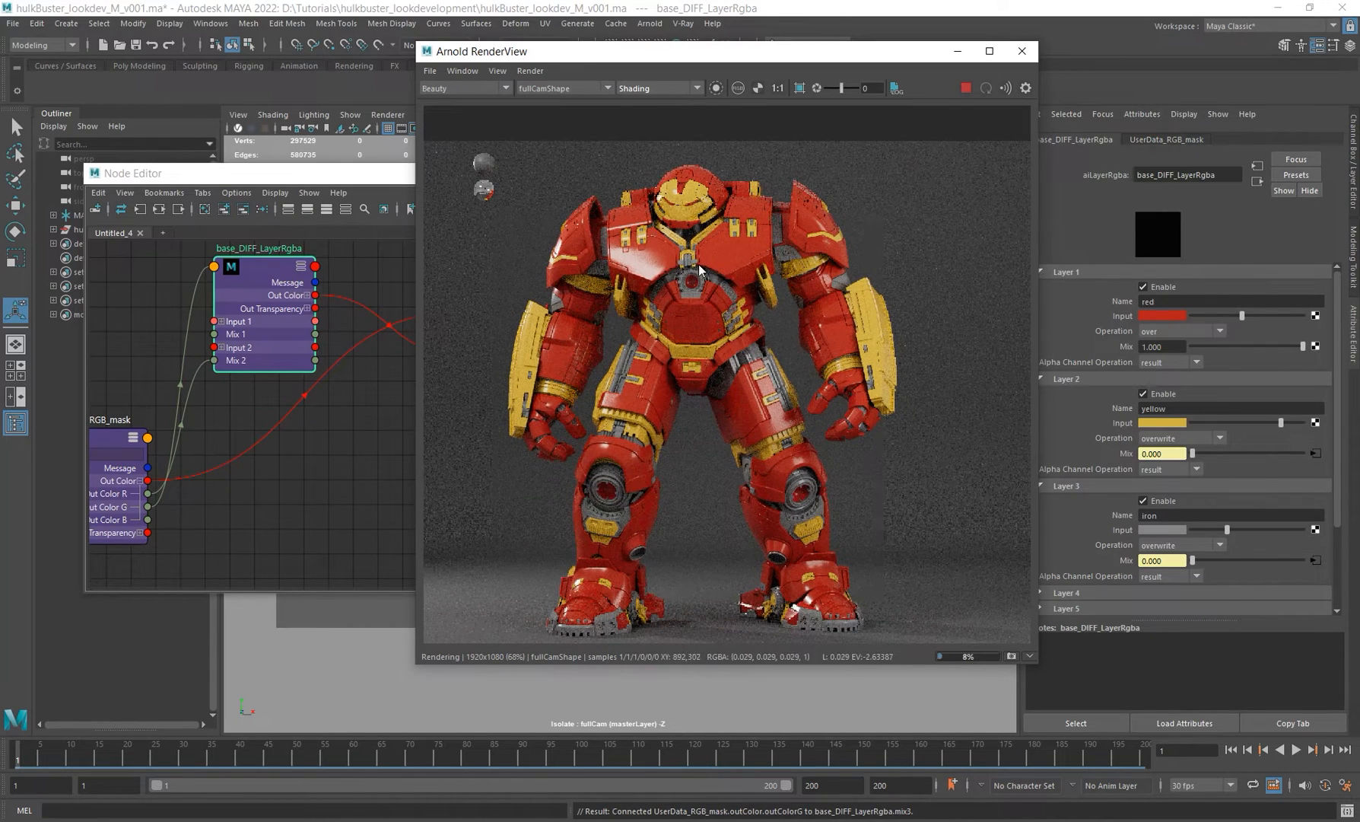
Step: Switch to the Mark_44.png reference image in Picasa Photo Viewer to compare, and return
{"action": "key", "text": "alt+Tab"}
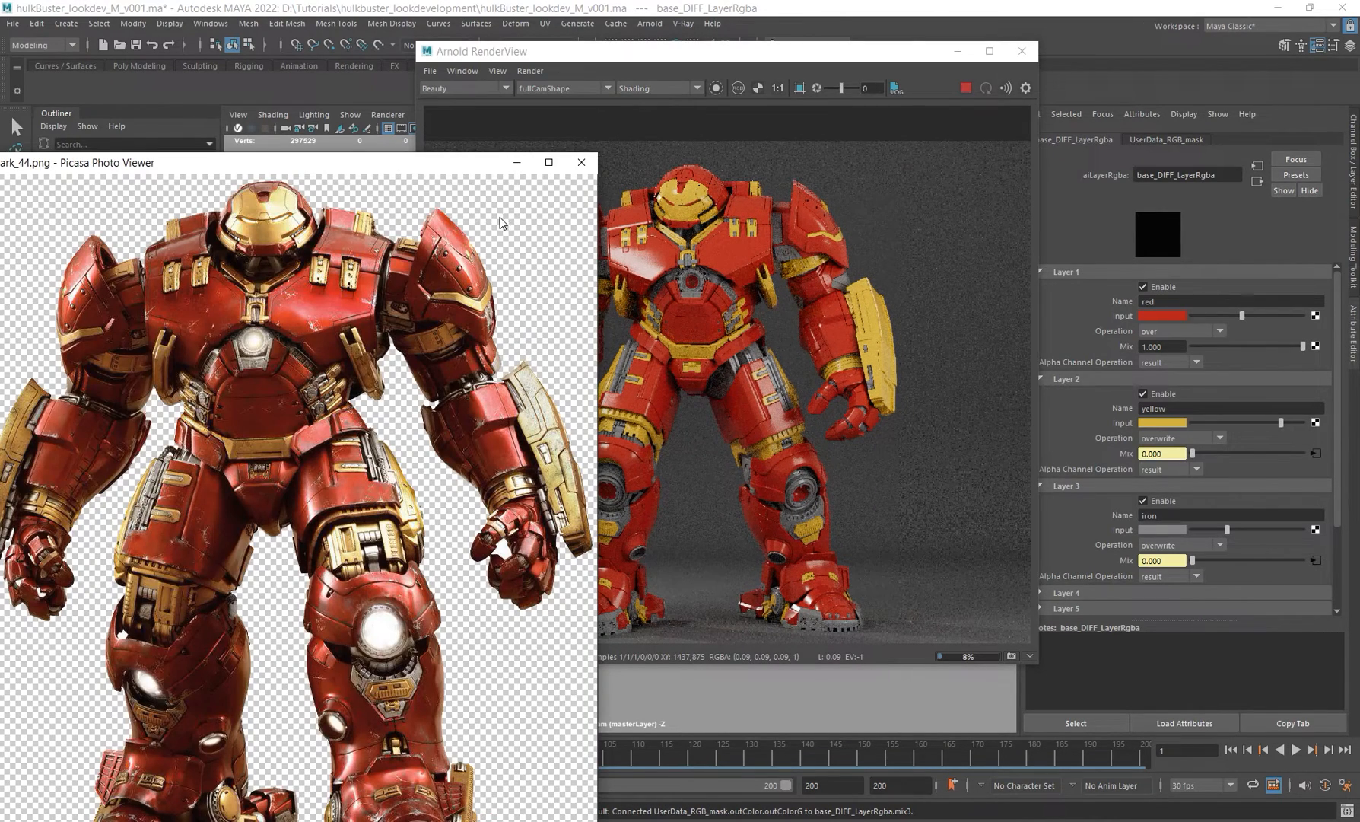
{"action": "left_click_drag", "start_coordinate": [423, 162], "coordinate": [451, 61]}
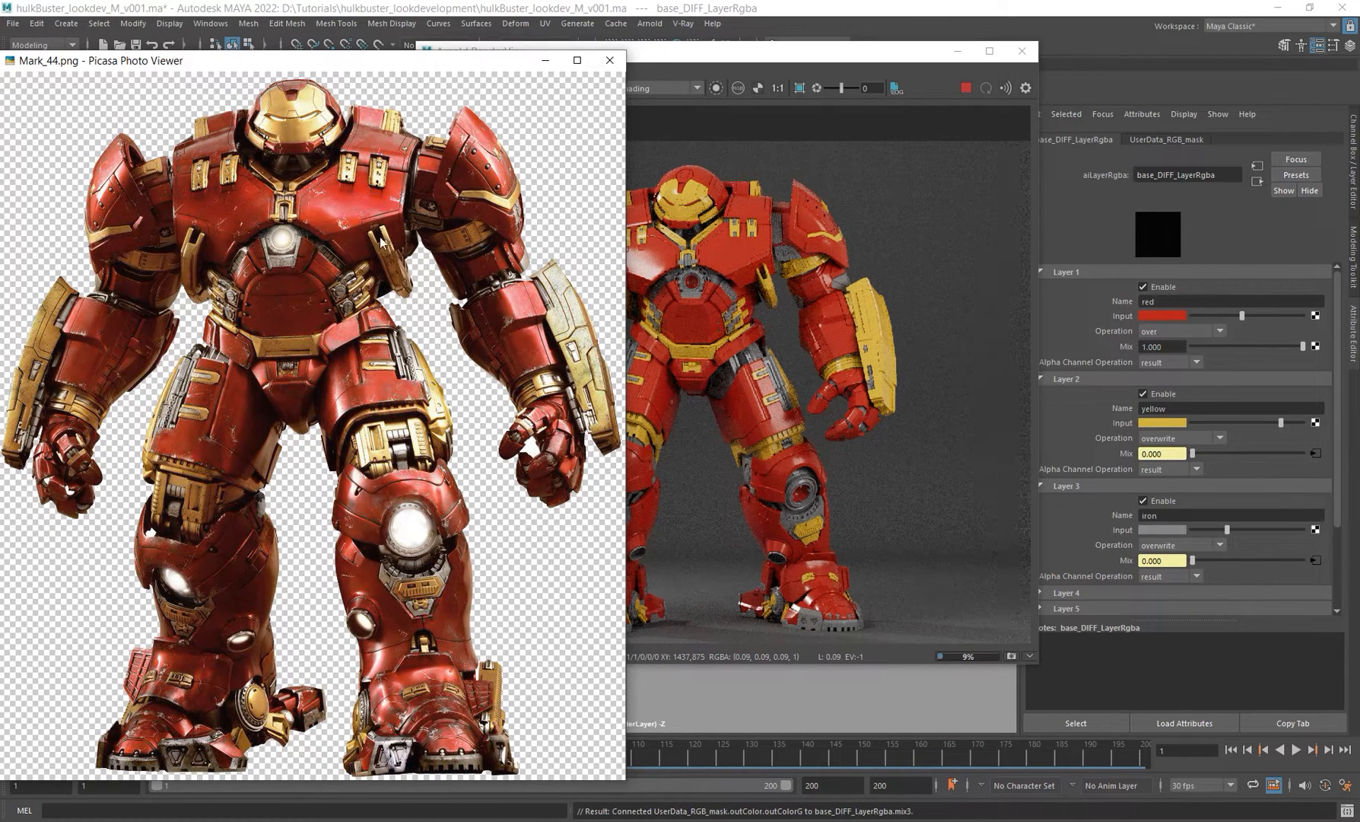
{"action": "key", "text": "alt+Tab"}
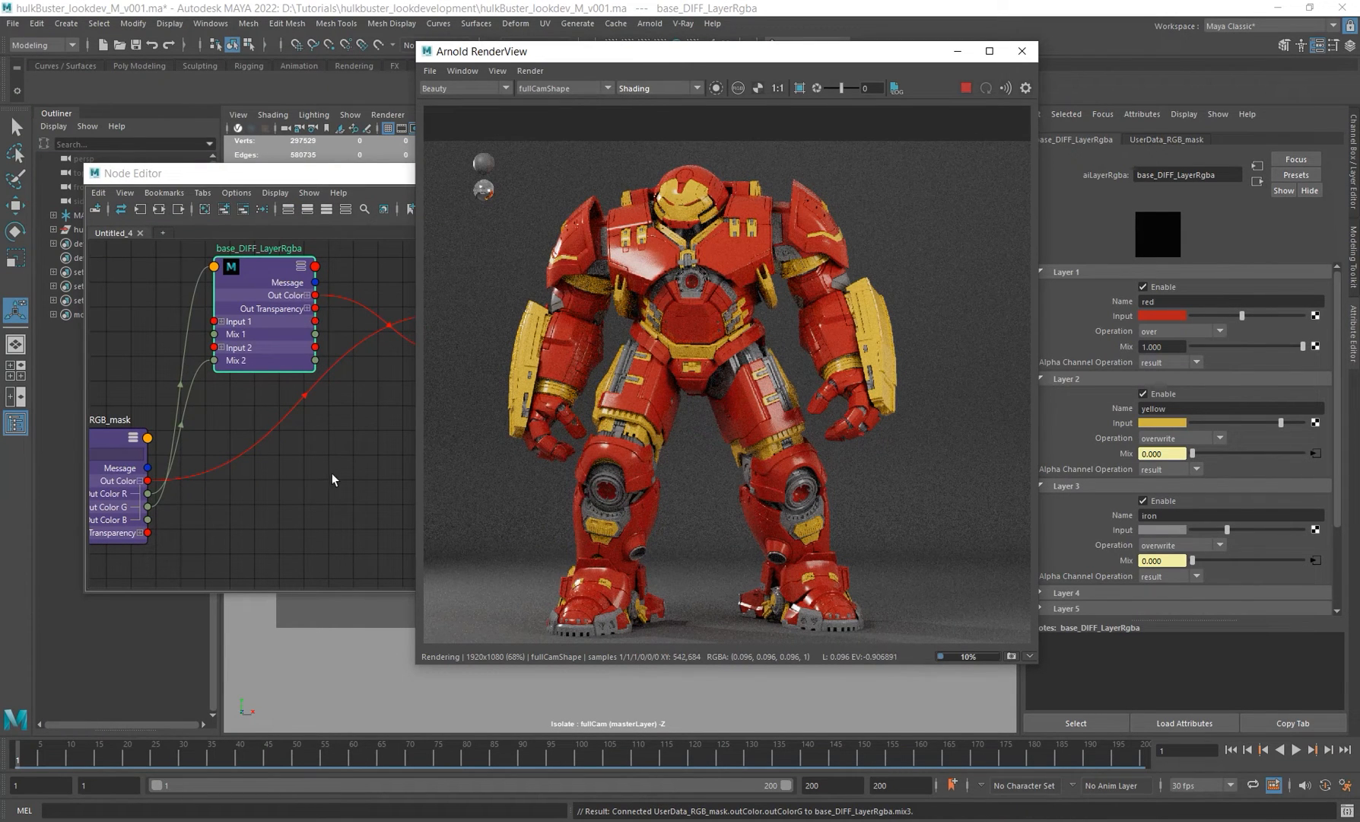
Step: Stop the interactive render and add an aiLayerFloat node in the Node Editor
{"action": "right_click_drag", "start_coordinate": [332, 475], "coordinate": [300, 461], "text": "alt"}
{"action": "middle_click_drag", "start_coordinate": [359, 459], "coordinate": [325, 399], "text": "alt"}
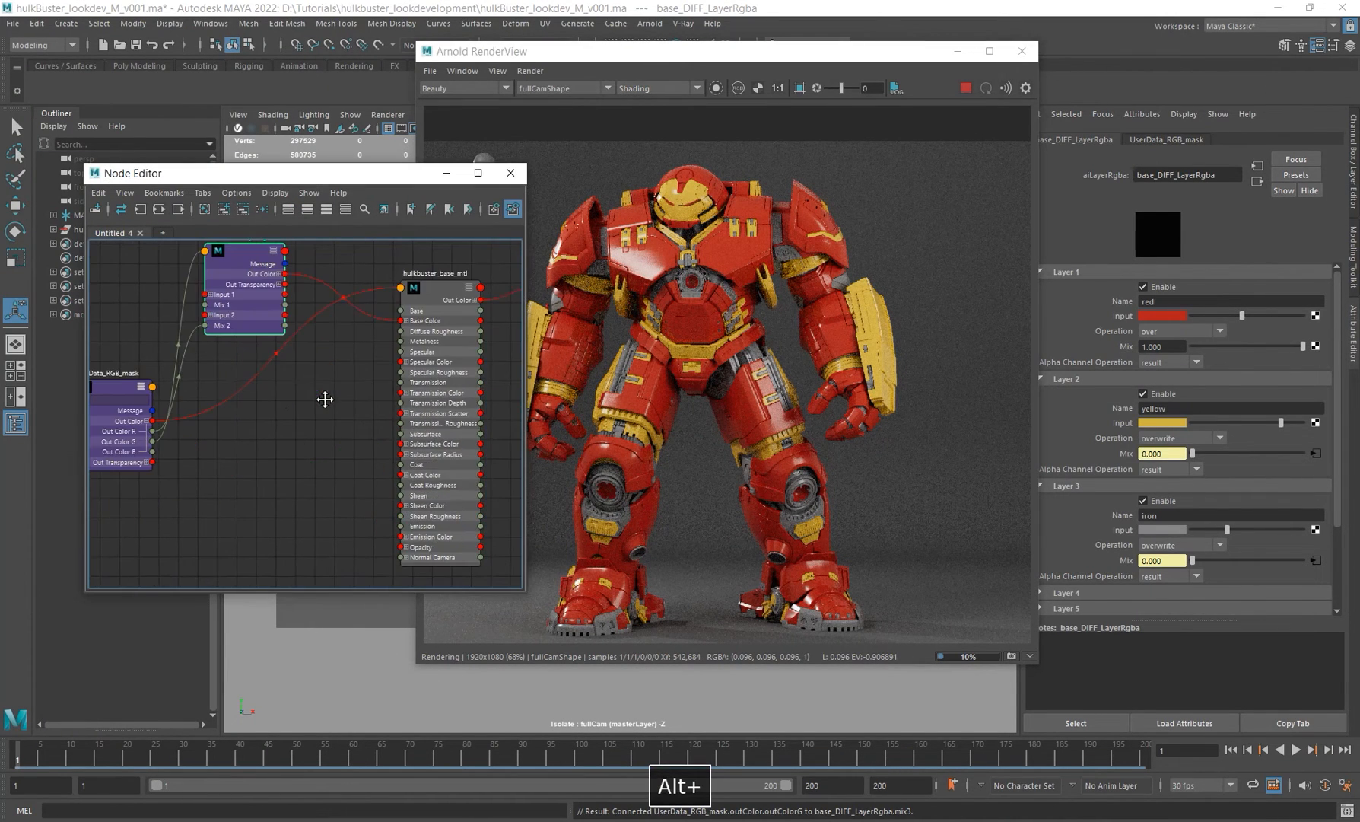
{"action": "left_click", "coordinate": [964, 88]}
{"action": "left_click_drag", "start_coordinate": [759, 54], "coordinate": [829, 60]}
{"action": "left_click", "coordinate": [295, 448]}
{"action": "key", "text": "Tab"}
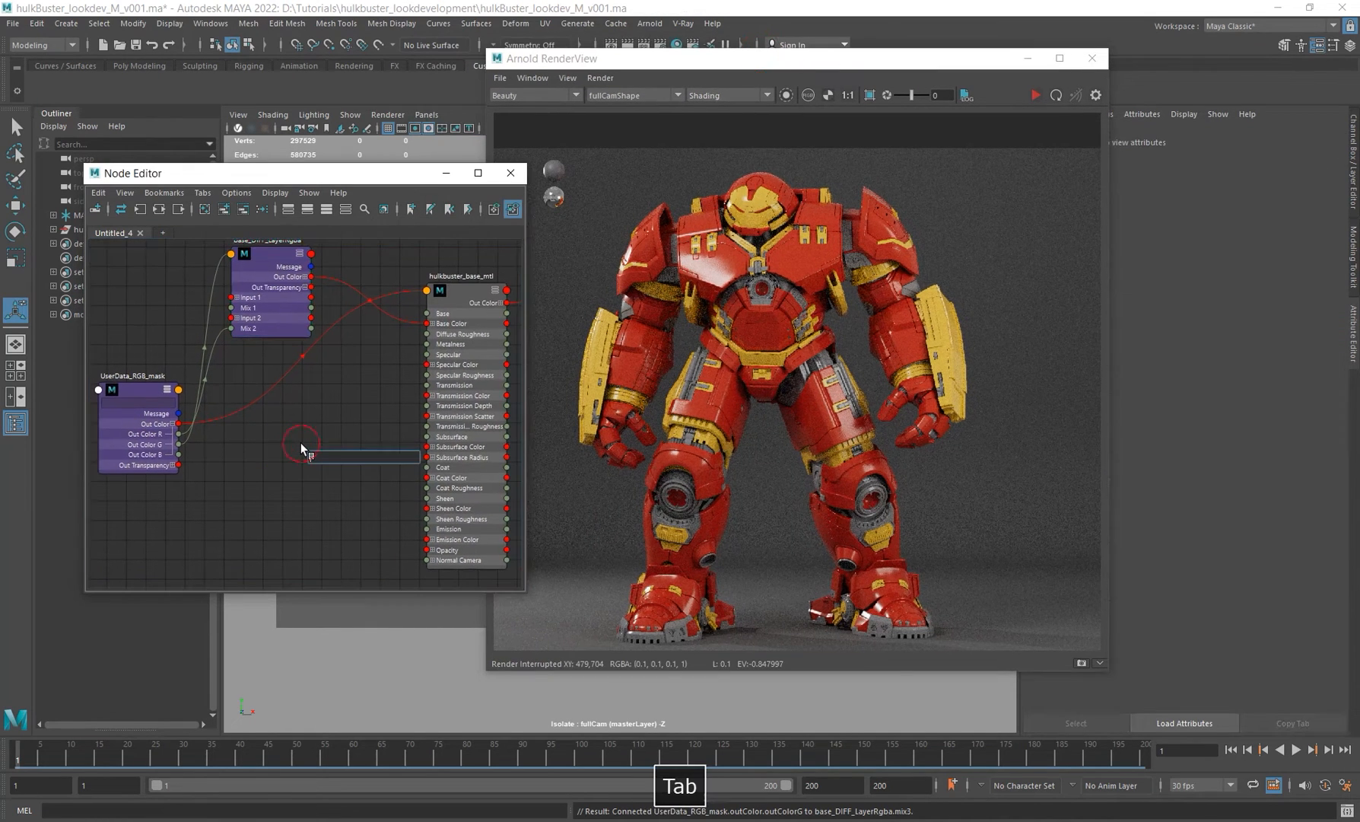
{"action": "type", "text": "ailay"}
{"action": "key", "text": "Down"}
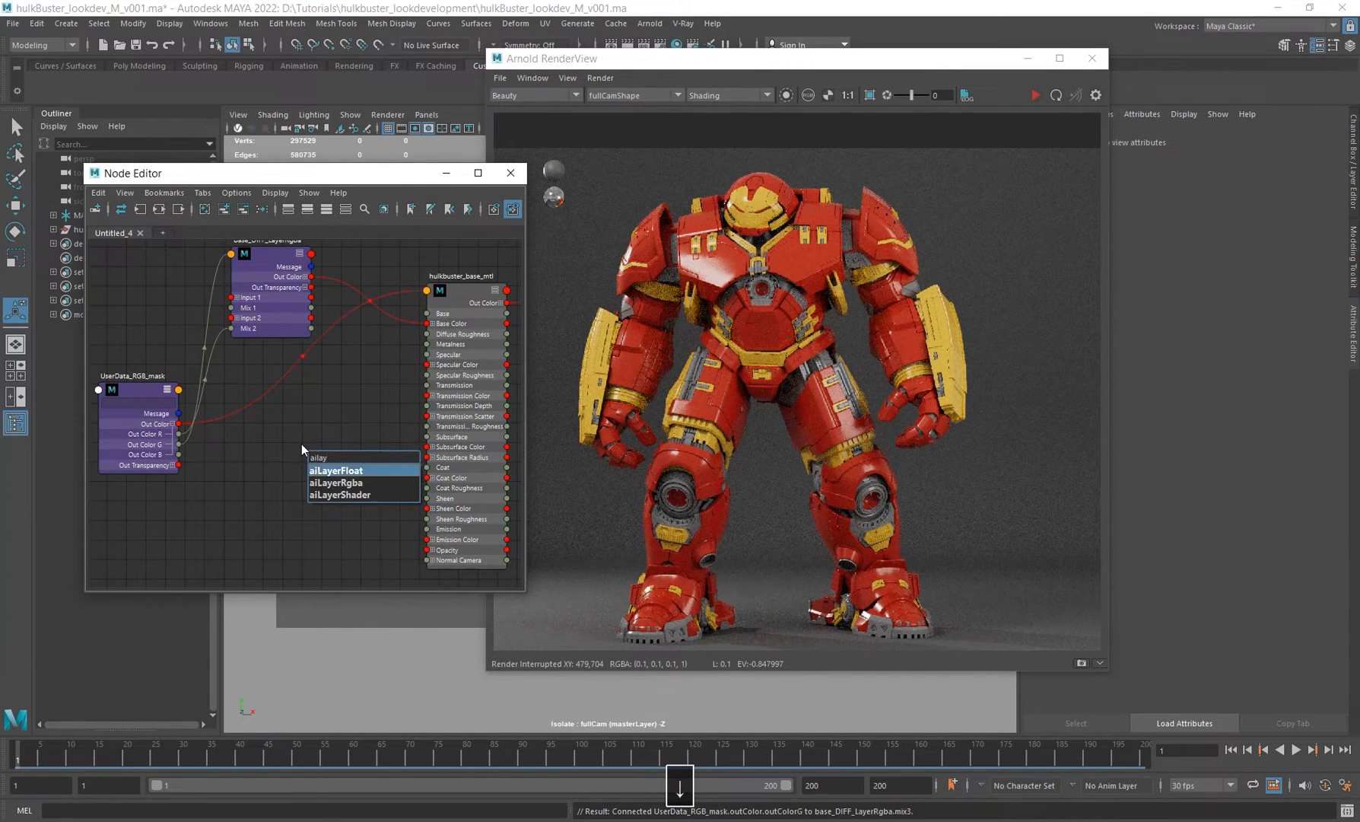
{"action": "key", "text": "Return"}
Step: Position the new aiLayerFloat node below the base_DIFF_LayerRgba node
{"action": "left_click_drag", "start_coordinate": [335, 457], "coordinate": [300, 448]}
{"action": "left_click", "coordinate": [330, 454]}
{"action": "left_click", "coordinate": [316, 450]}
{"action": "left_click", "coordinate": [316, 450]}
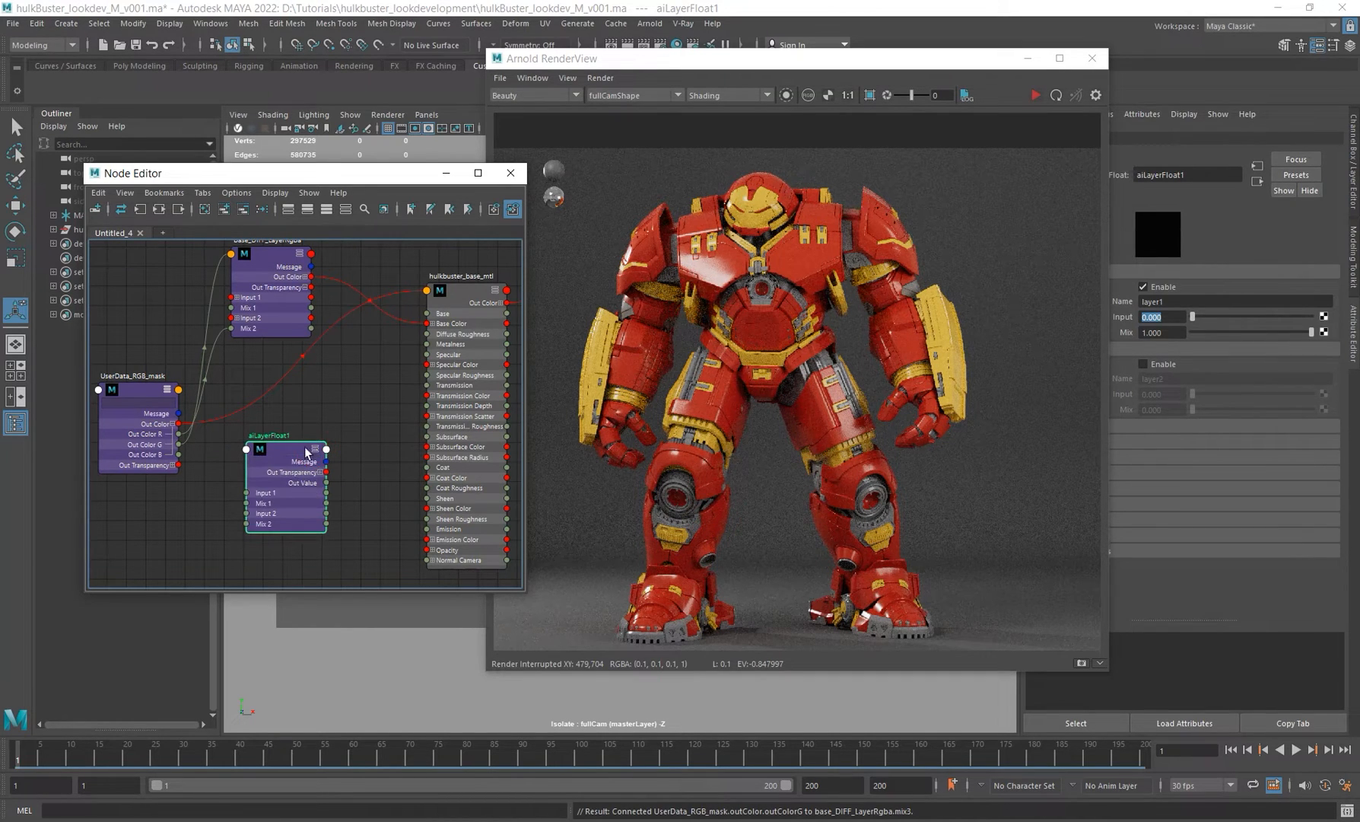
{"action": "middle_click_drag", "start_coordinate": [286, 476], "coordinate": [310, 445], "text": "alt"}
Step: Set the aiLayerFloat's layer 1 input to 10 and rename that layer red
{"action": "left_click_drag", "start_coordinate": [955, 61], "coordinate": [855, 73]}
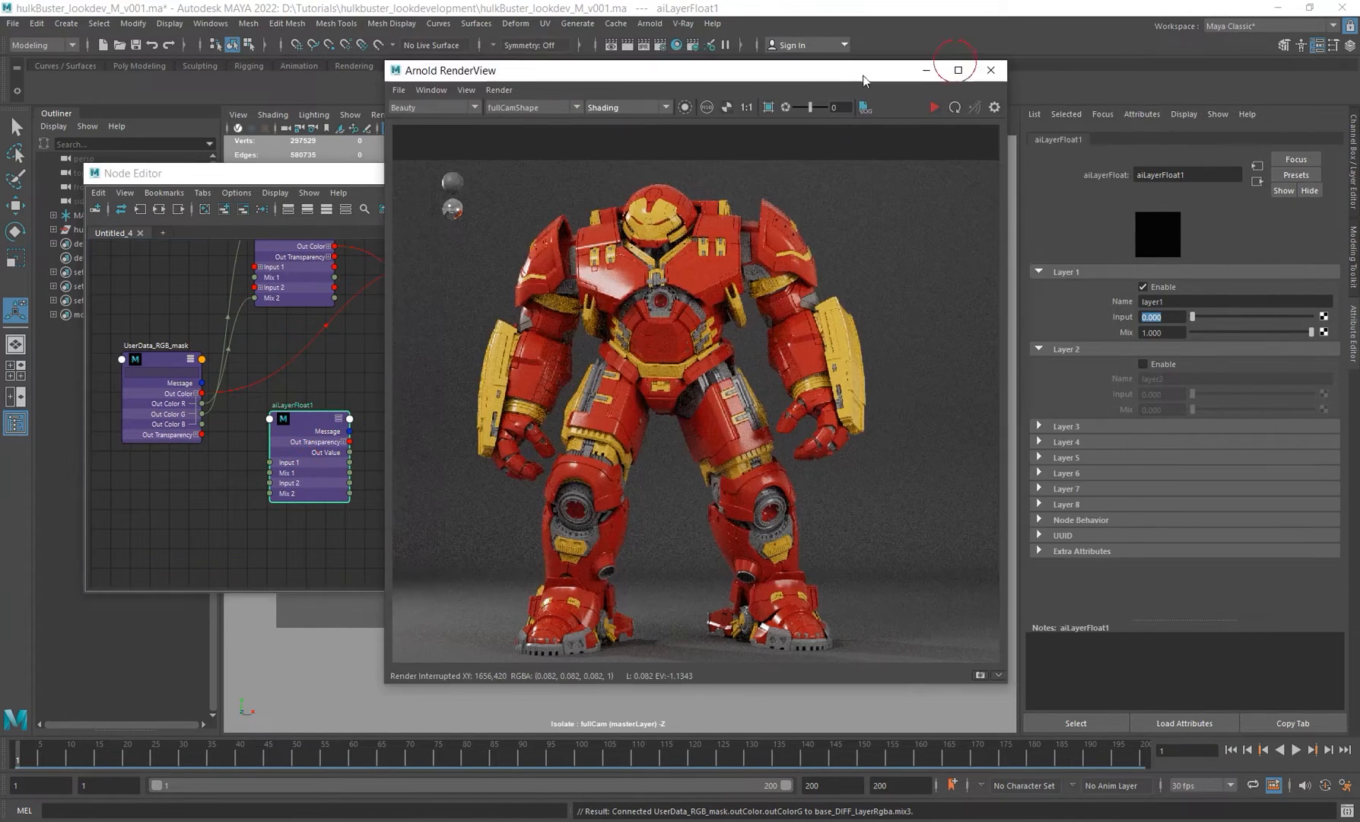
{"action": "left_click_drag", "start_coordinate": [1192, 315], "coordinate": [1359, 325]}
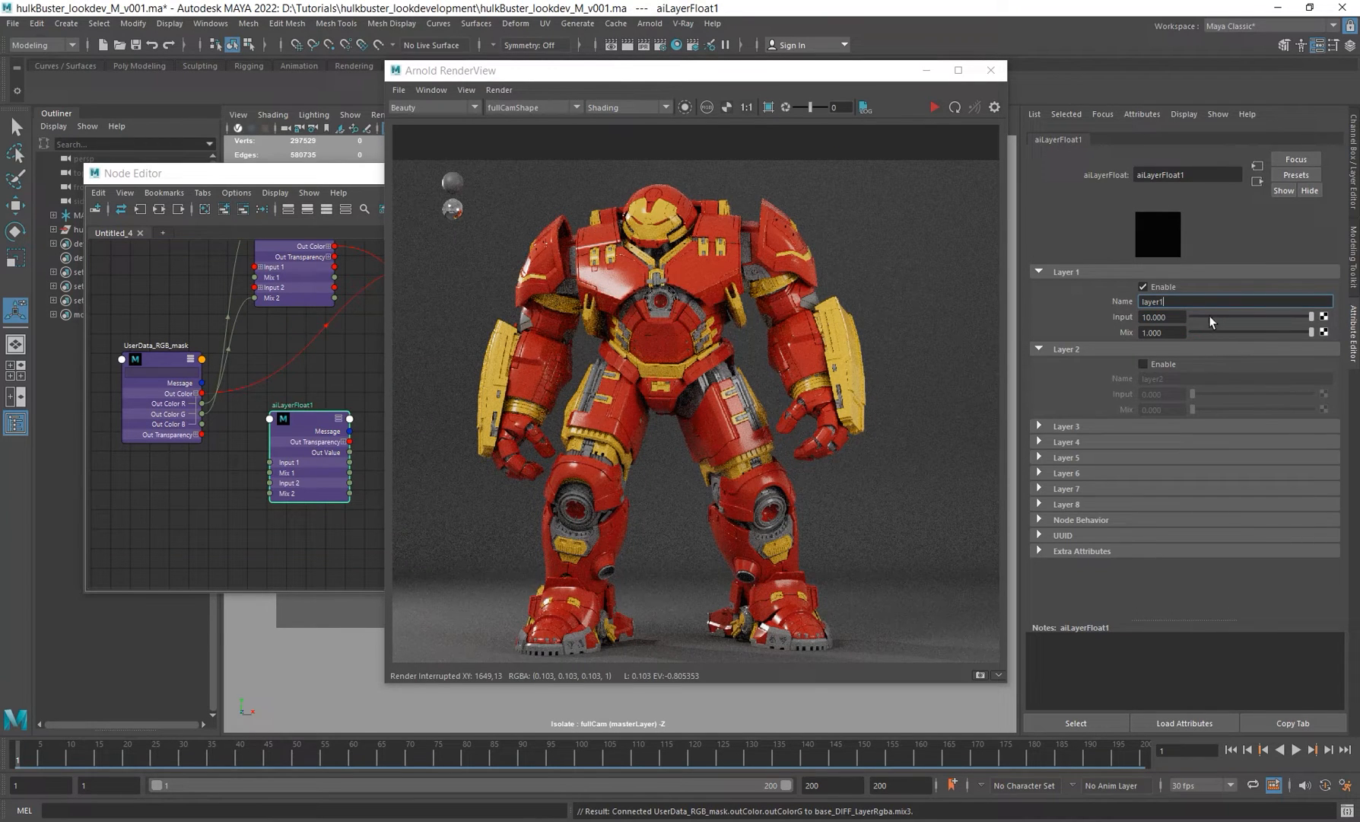
{"action": "double_click", "coordinate": [1176, 311]}
{"action": "type", "text": "red"}
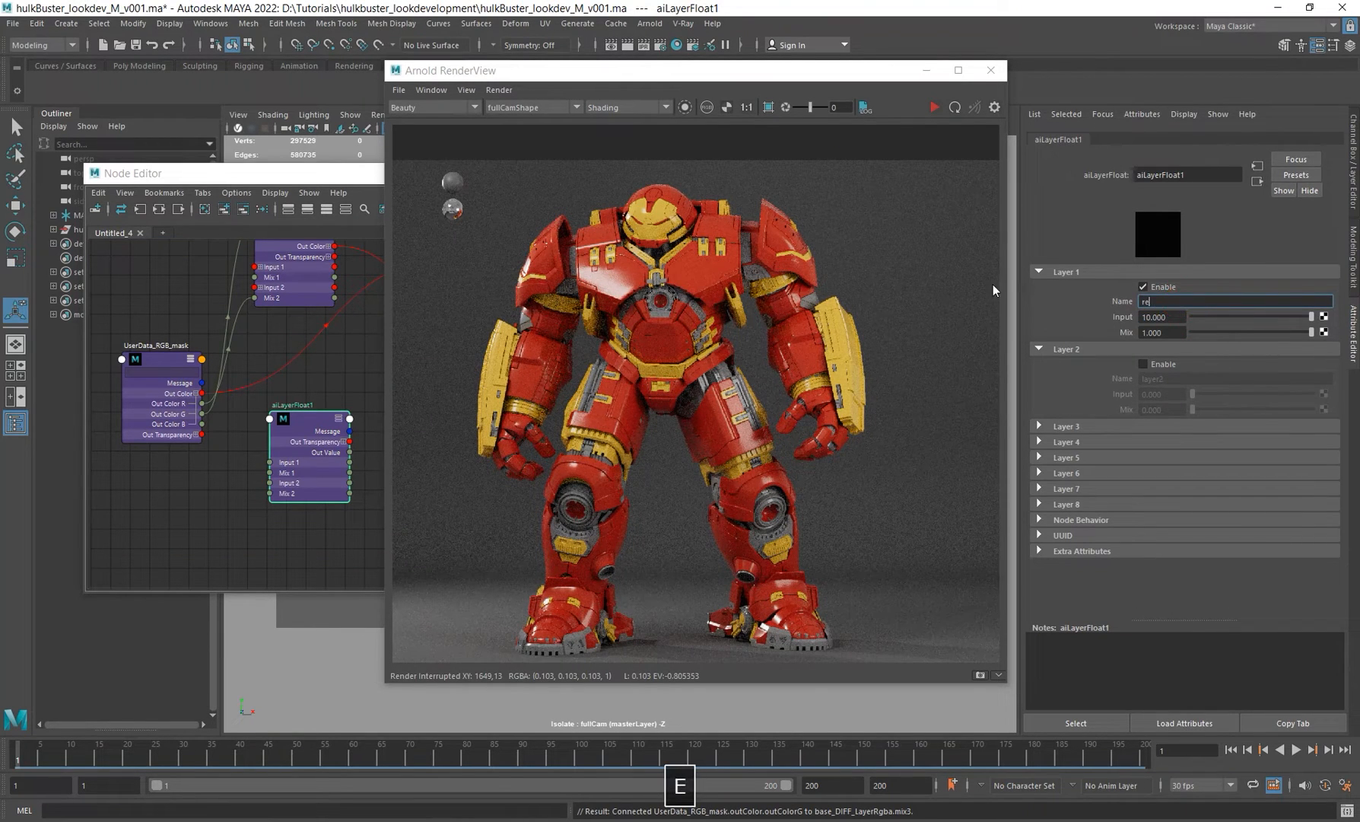
{"action": "key", "text": "Return"}
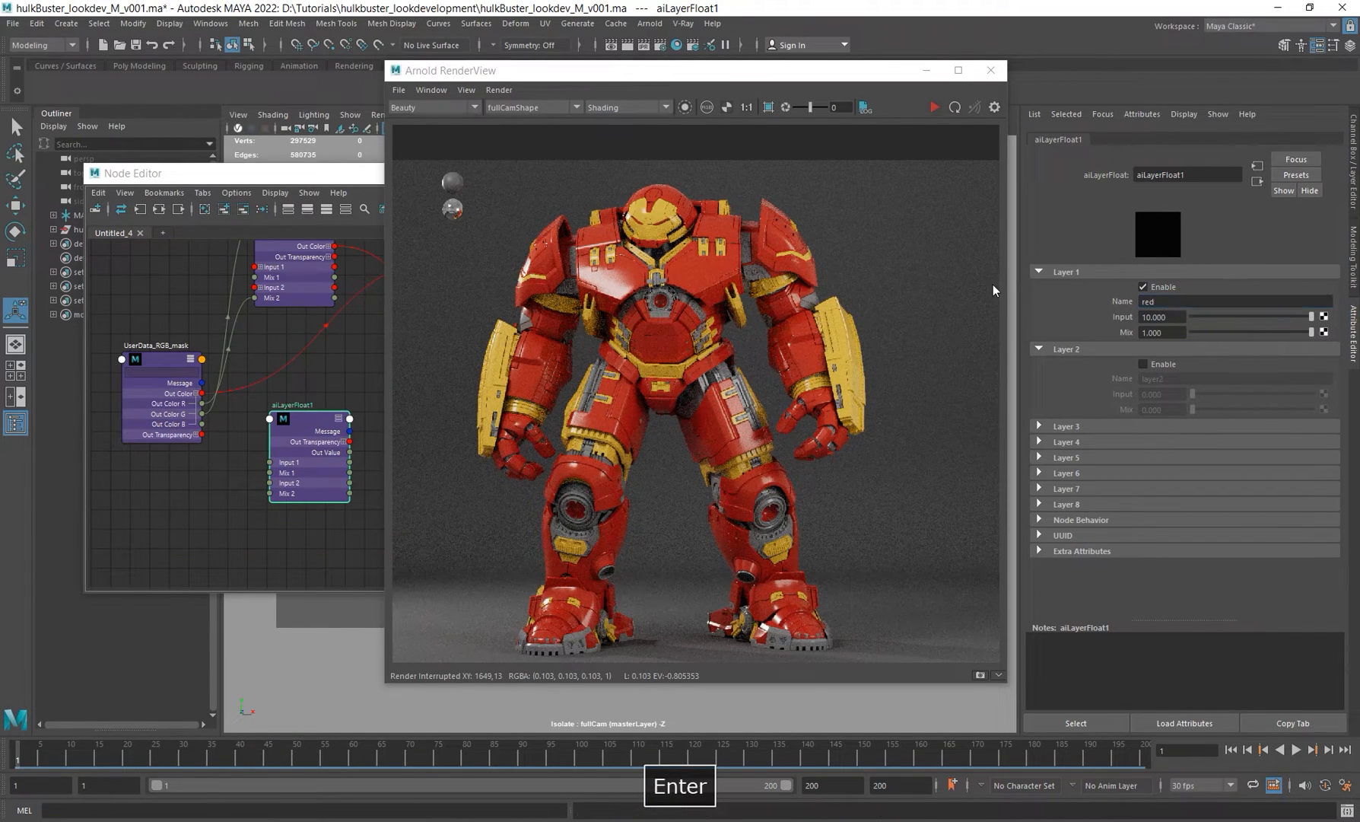
Step: Widen the Node Editor and inspect the base_DIFF_LayerRgba node's layer settings
{"action": "double_click", "coordinate": [1170, 314]}
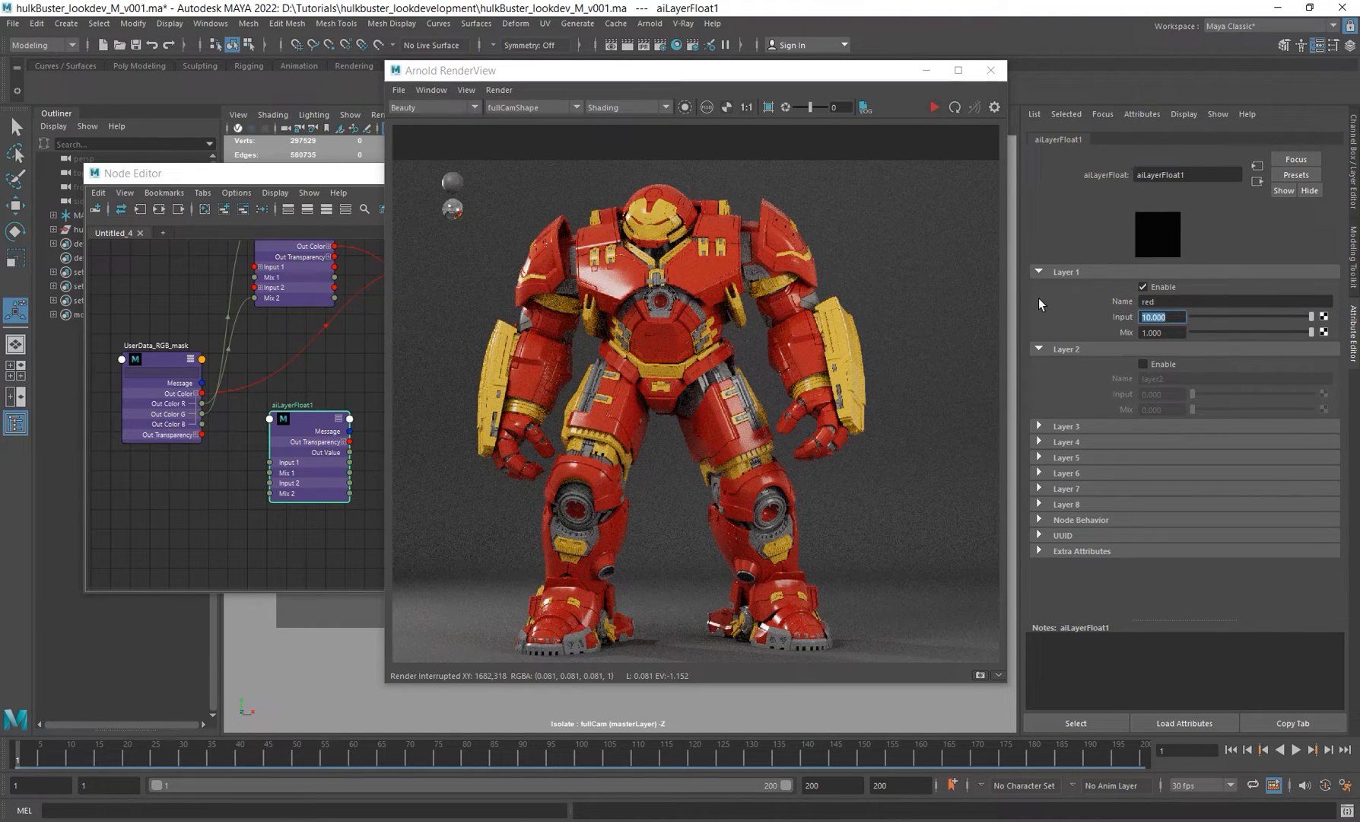
{"action": "middle_click_drag", "start_coordinate": [357, 363], "coordinate": [344, 390], "text": "alt"}
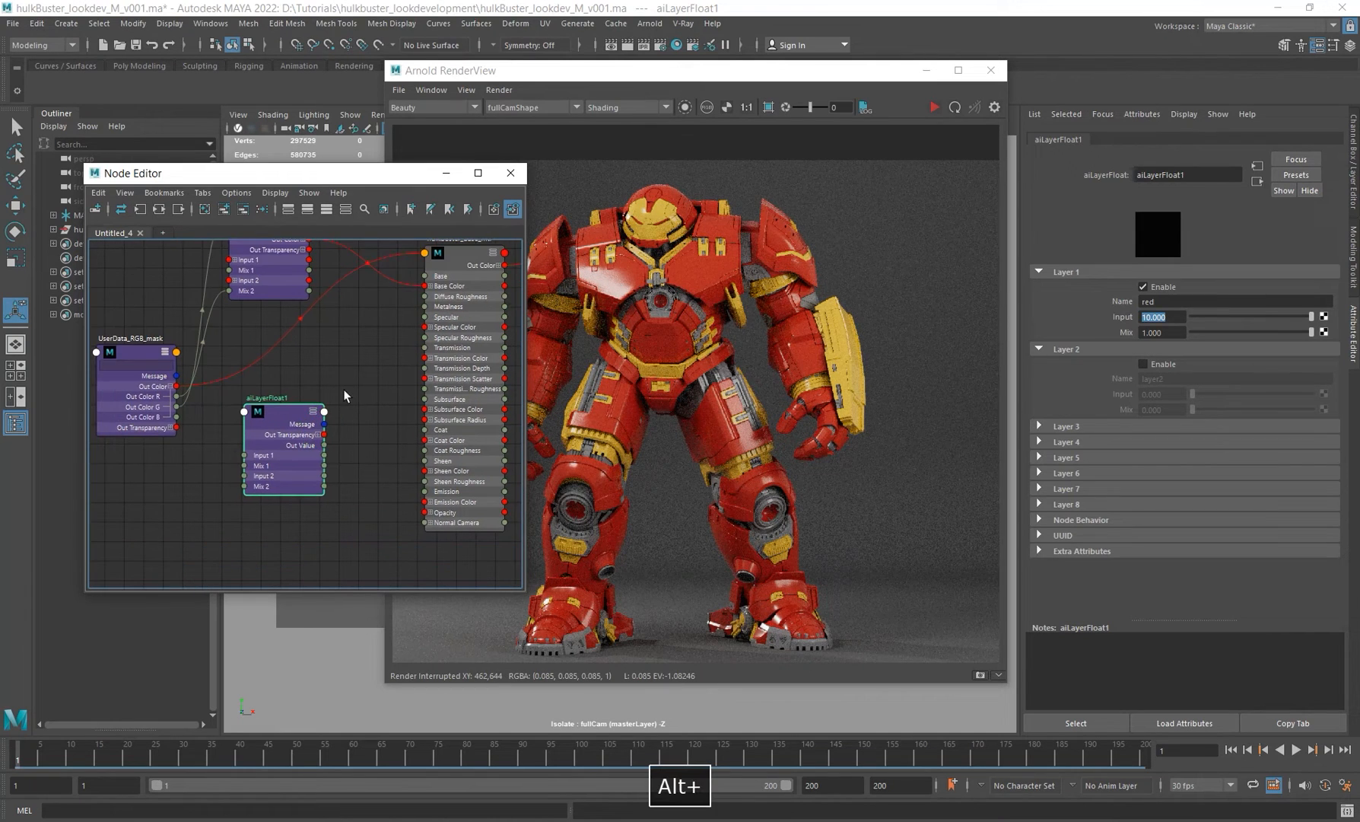
{"action": "right_click_drag", "start_coordinate": [341, 403], "coordinate": [379, 444], "text": "alt"}
{"action": "middle_click_drag", "start_coordinate": [354, 354], "coordinate": [369, 409], "text": "alt"}
{"action": "middle_click_drag", "start_coordinate": [339, 327], "coordinate": [362, 369], "text": "alt"}
{"action": "left_click", "coordinate": [286, 311]}
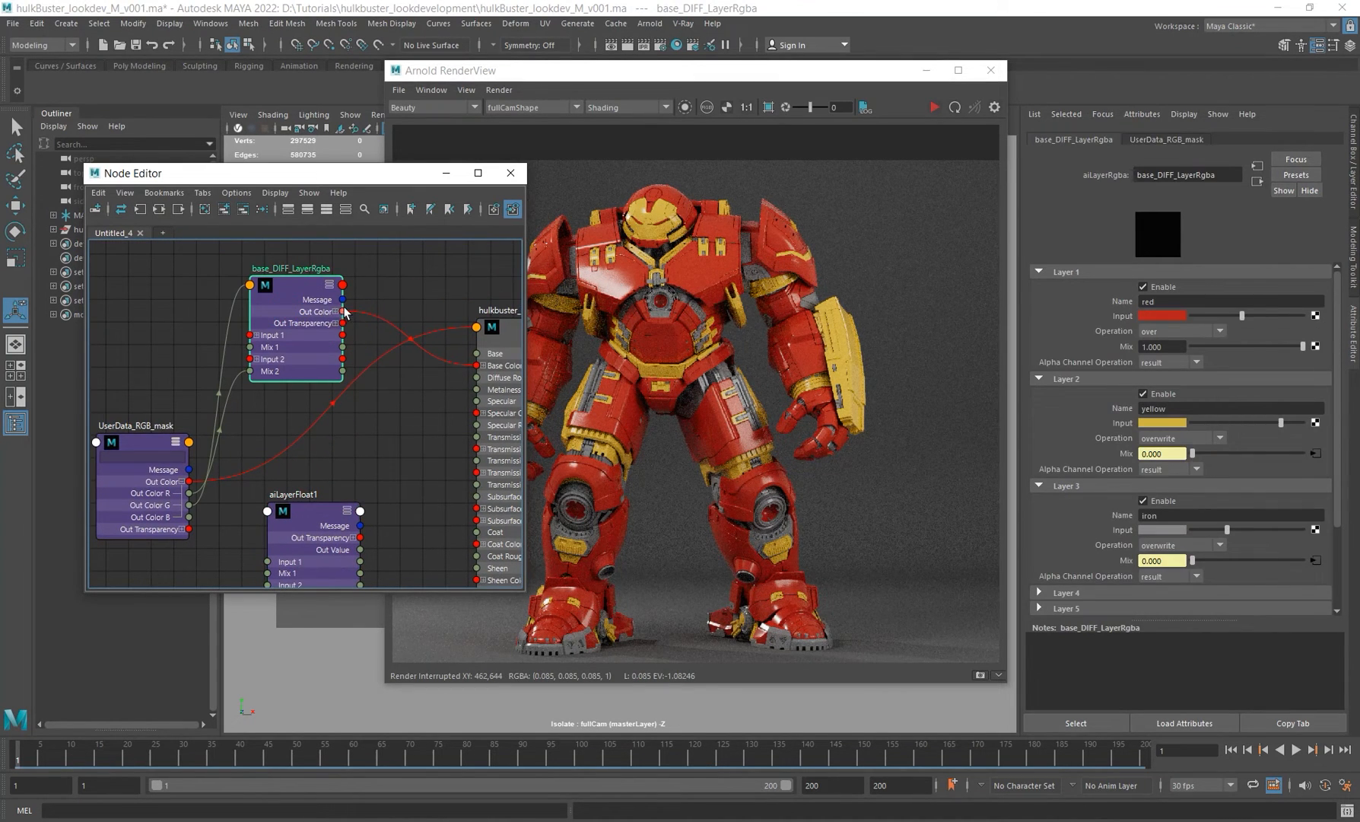
{"action": "middle_click_drag", "start_coordinate": [414, 451], "coordinate": [380, 373], "text": "alt"}
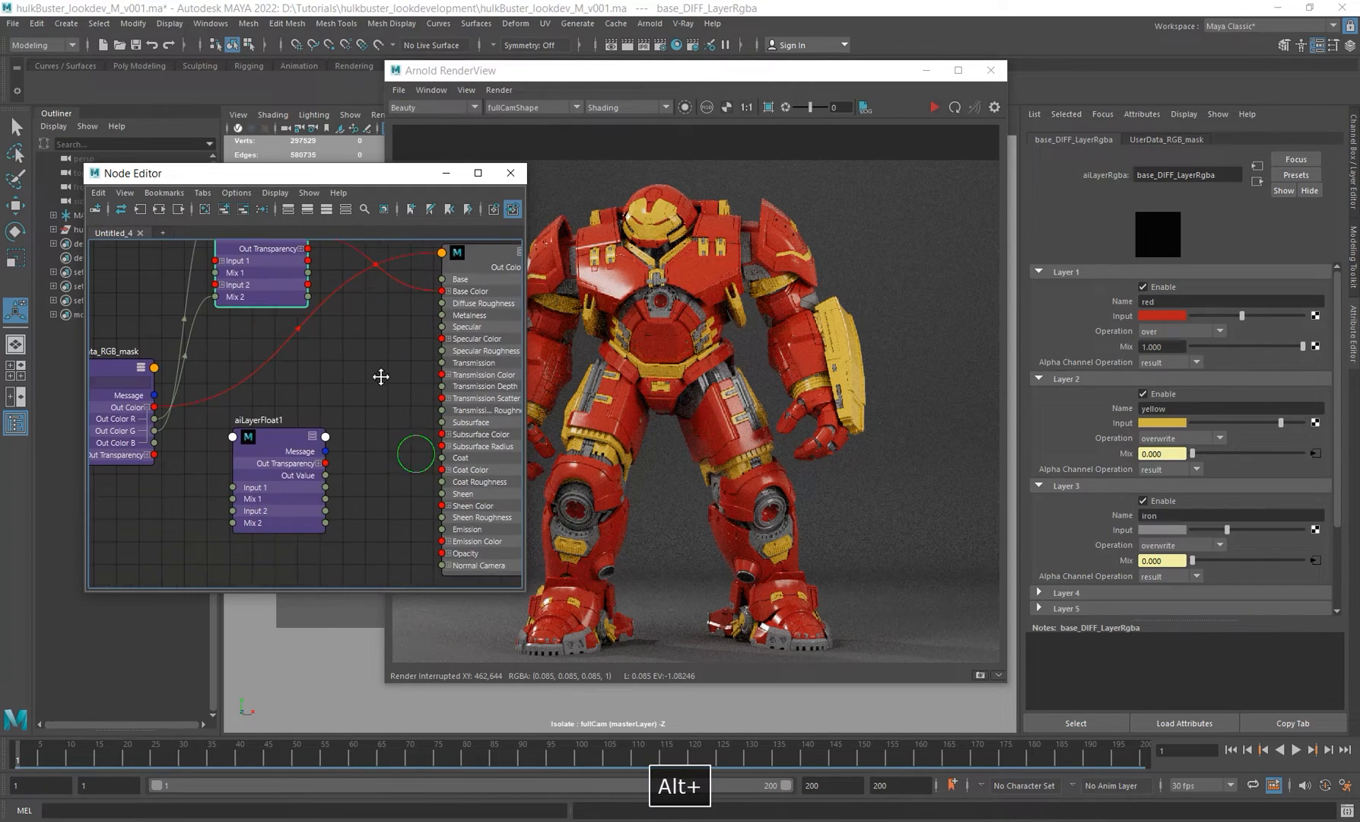
Step: Set the hulkbuster_base_mtl shader's Metalness to 1 and start the interactive render
{"action": "left_click", "coordinate": [317, 477]}
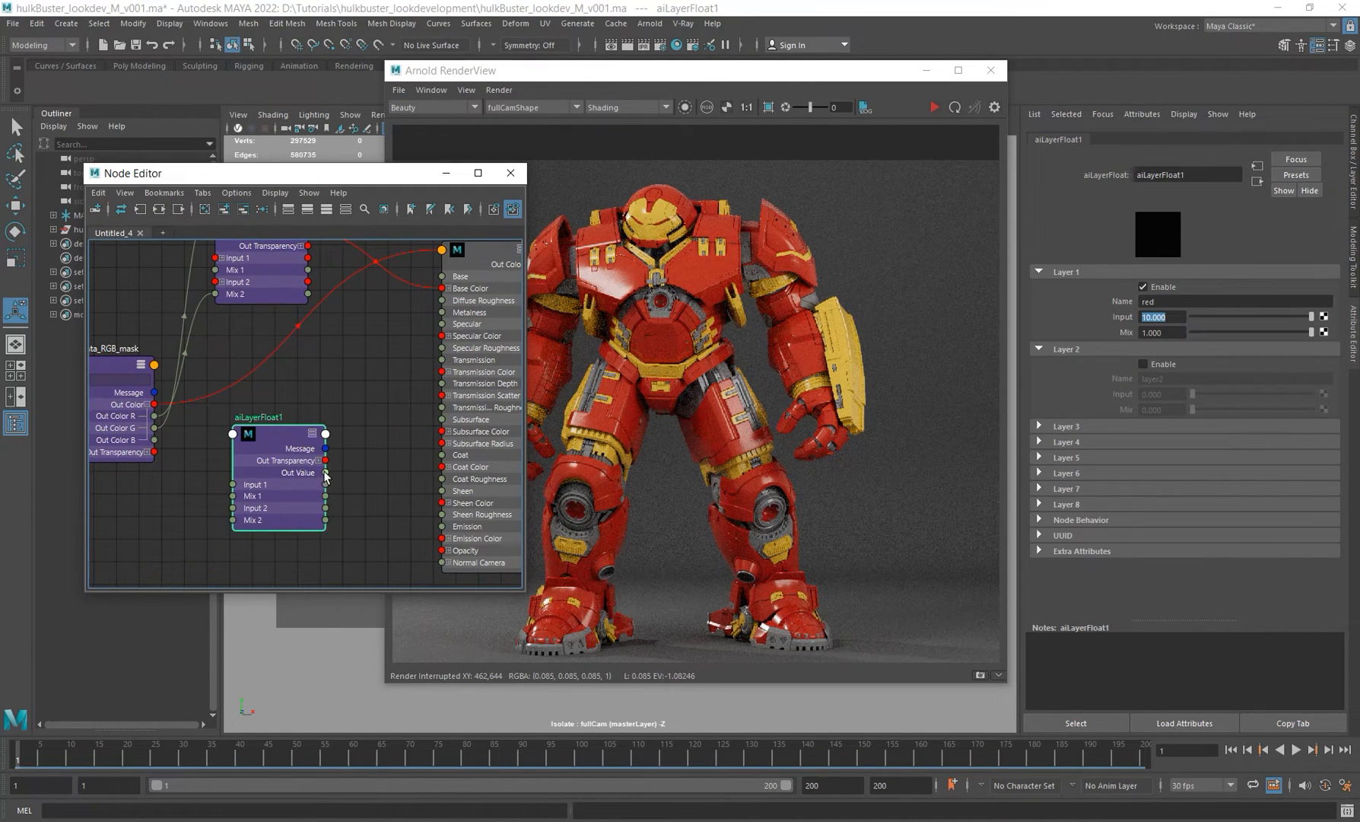
{"action": "left_click_drag", "start_coordinate": [325, 473], "coordinate": [372, 435]}
{"action": "middle_click_drag", "start_coordinate": [367, 453], "coordinate": [410, 387], "text": "alt"}
{"action": "left_click", "coordinate": [411, 389]}
{"action": "scroll", "coordinate": [1120, 355], "scroll_direction": "up", "scroll_amount": 2}
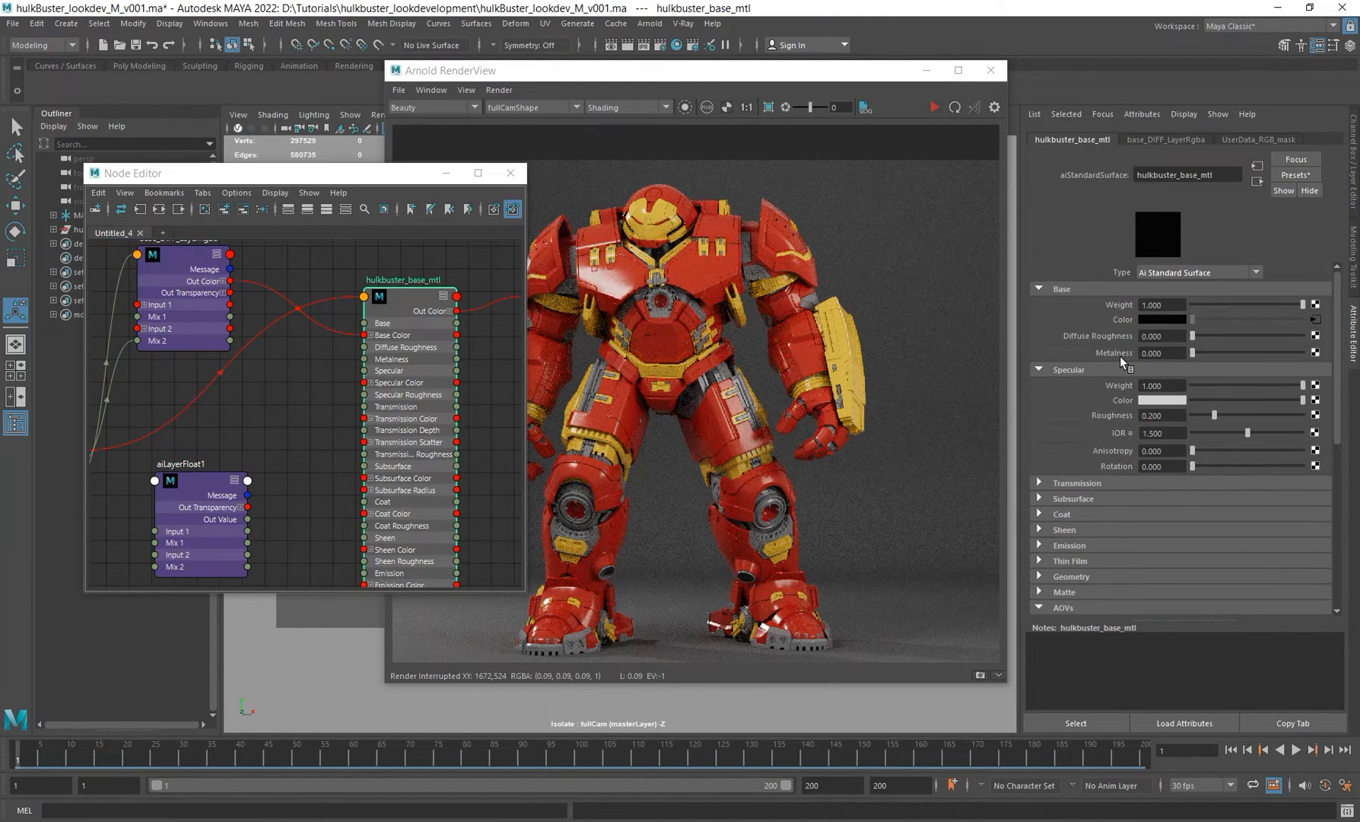
{"action": "left_click_drag", "start_coordinate": [1194, 351], "coordinate": [1316, 353]}
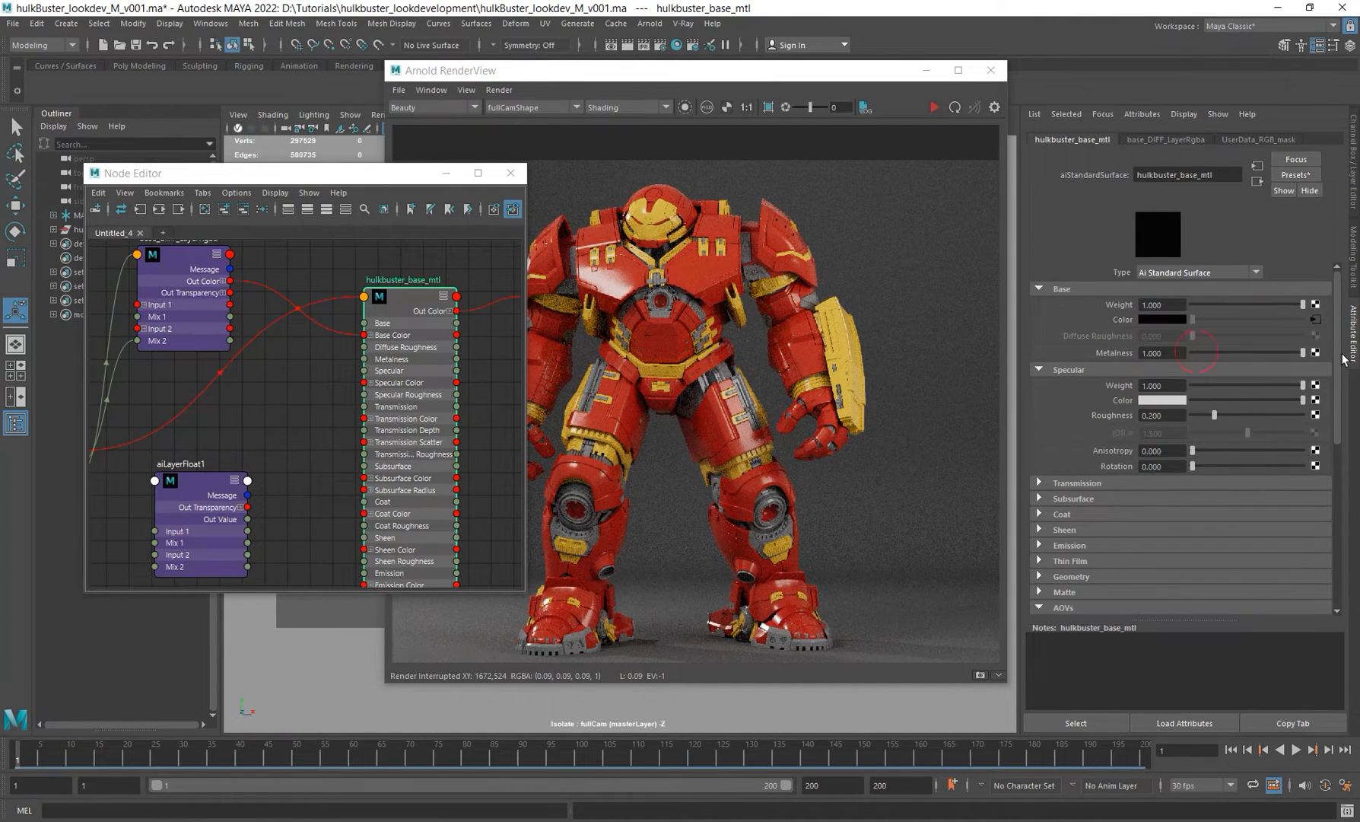
{"action": "left_click", "coordinate": [935, 107]}
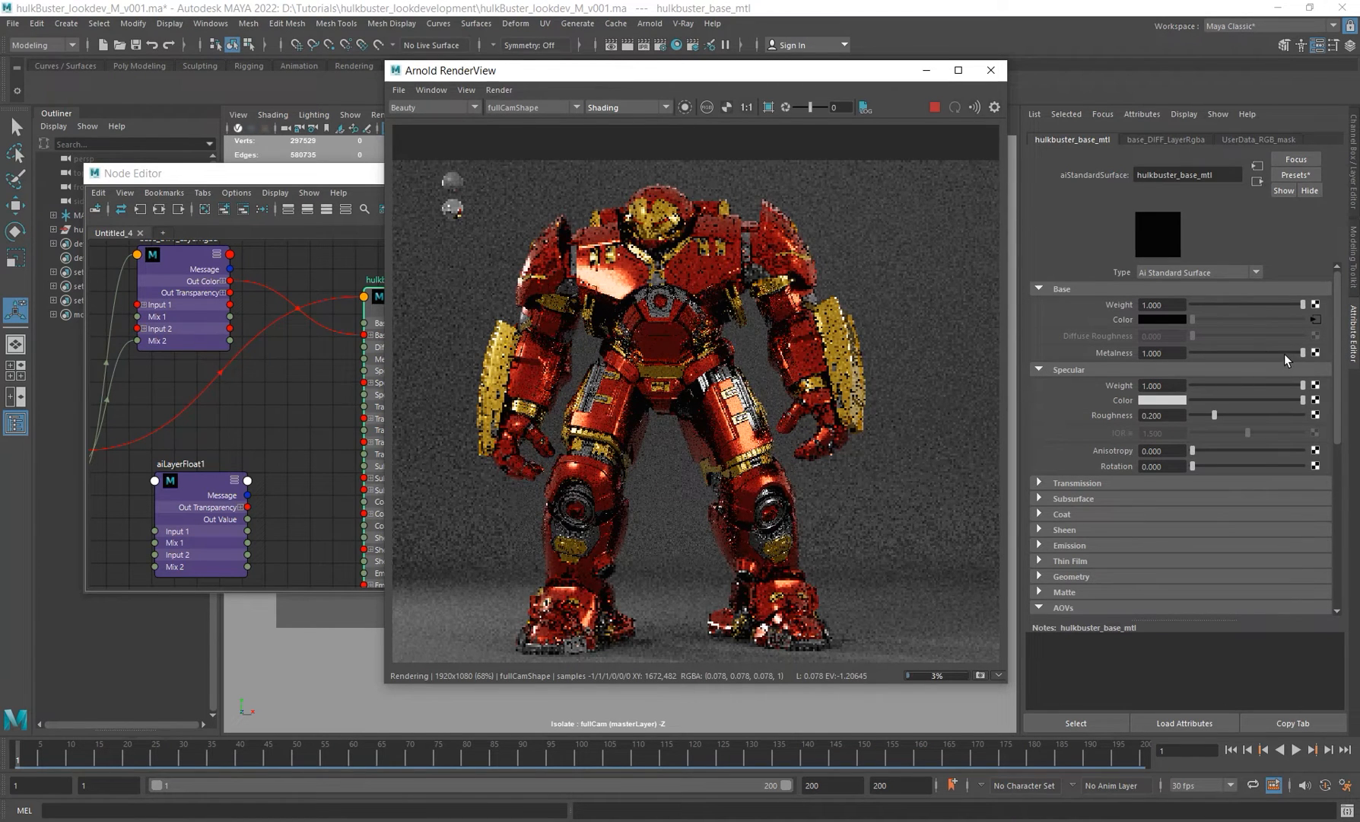
Step: Try Metalness values of 0.610 and 0.721 on the hulkbuster_base_mtl shader
{"action": "left_click_drag", "start_coordinate": [1287, 350], "coordinate": [1258, 350]}
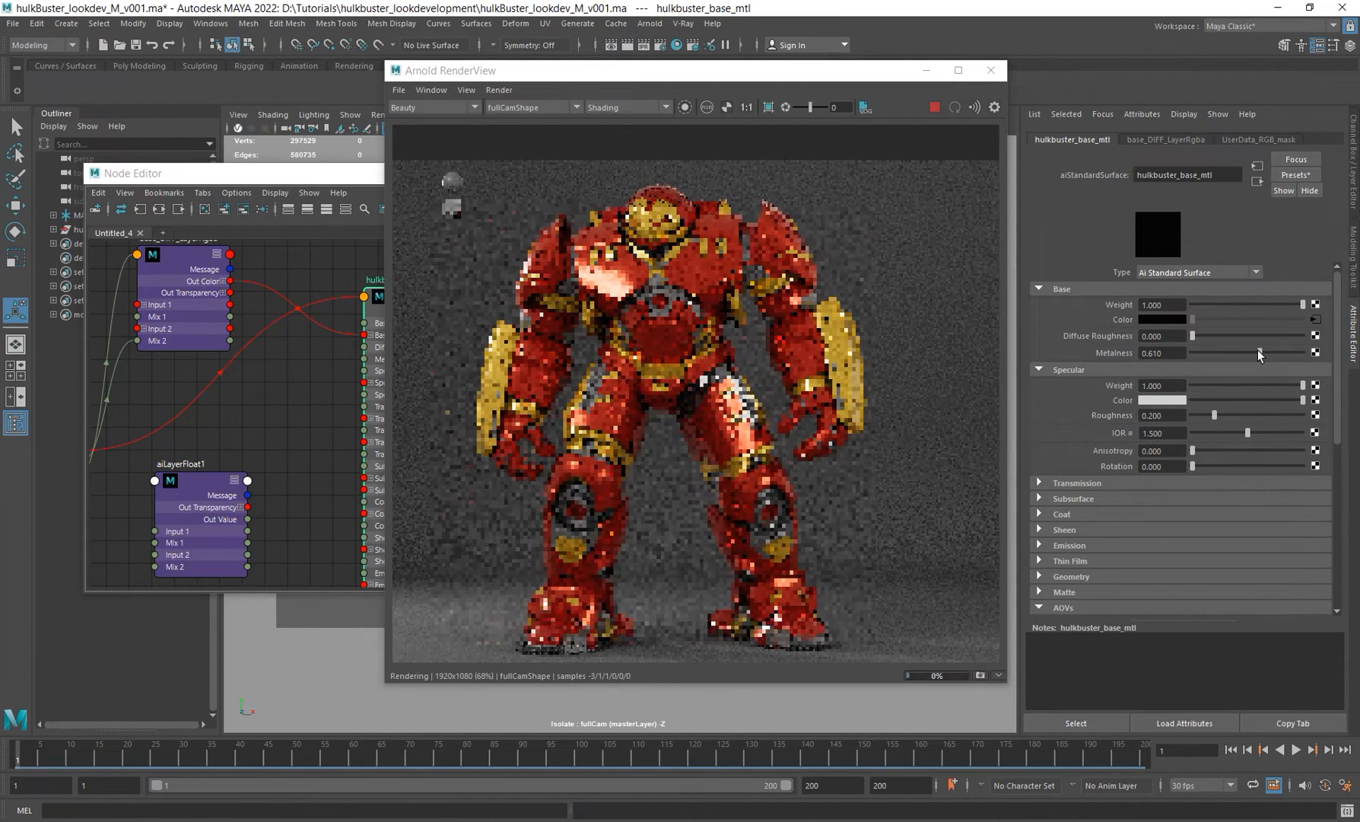
{"action": "left_click", "coordinate": [1162, 352]}
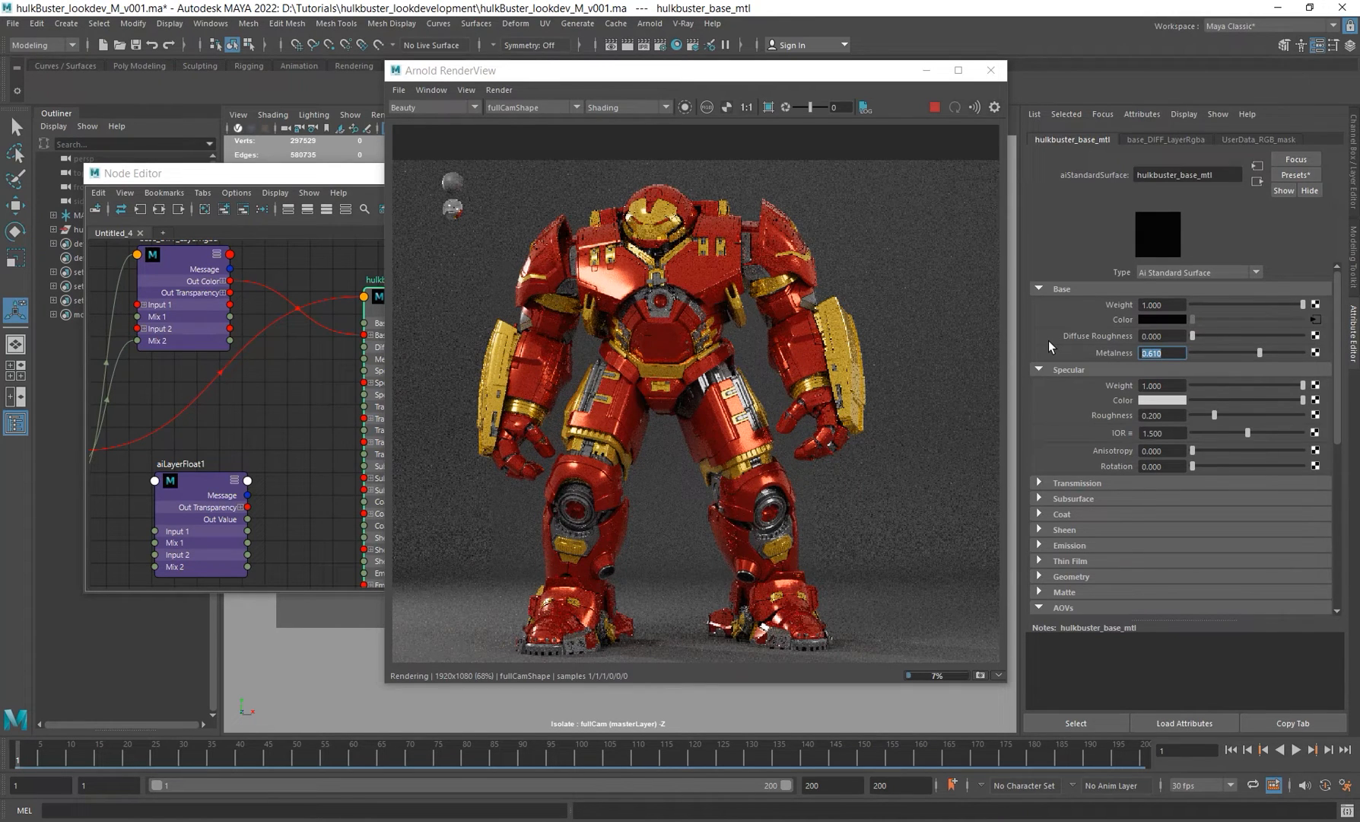
{"action": "mouse_move", "coordinate": [1254, 345]}
{"action": "left_mouse_down"}
{"action": "mouse_move", "coordinate": [1231, 351]}
{"action": "mouse_move", "coordinate": [1270, 350]}
{"action": "left_mouse_up"}
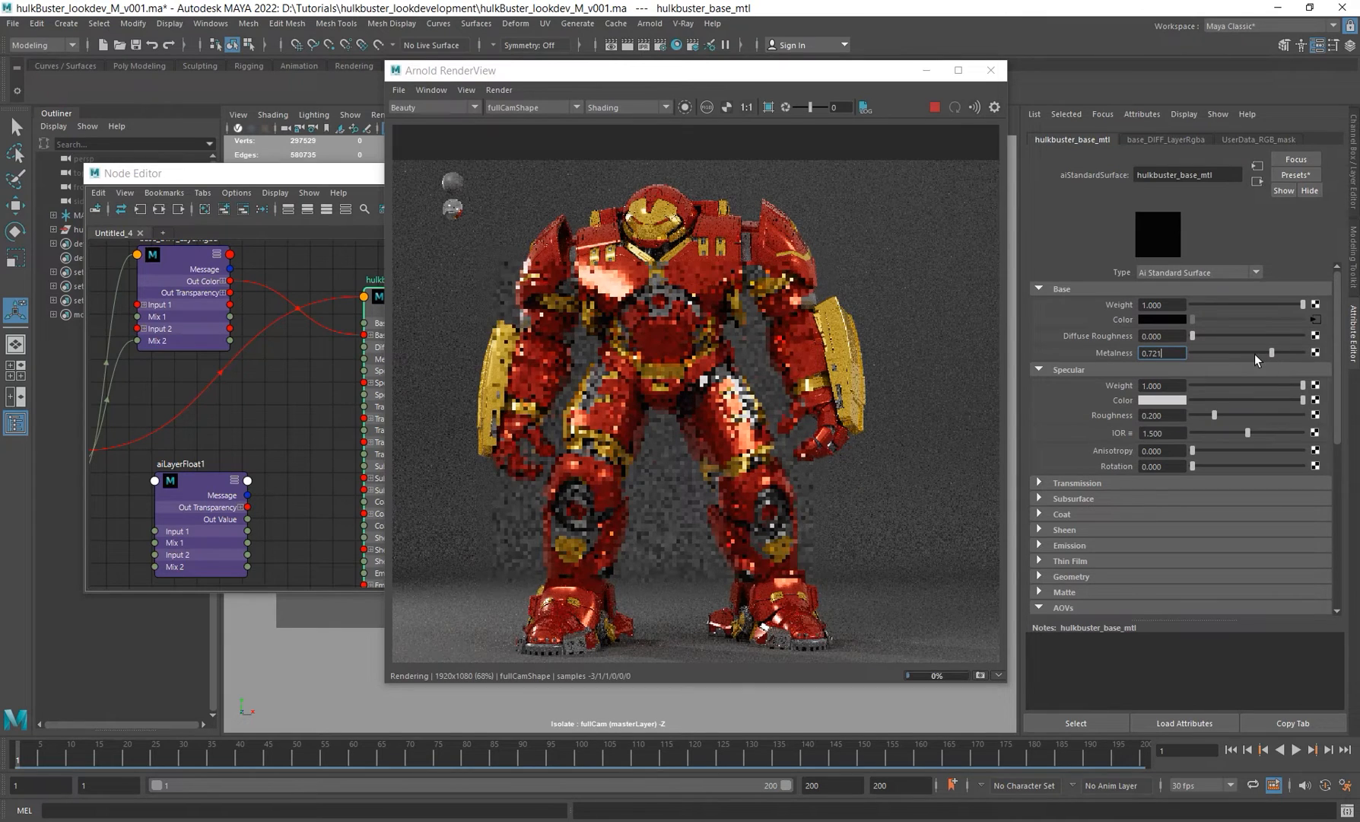
Step: View the diffuse_albedo and then the specular_albedo AOVs in the render view
{"action": "left_click", "coordinate": [442, 105]}
{"action": "left_click", "coordinate": [417, 190]}
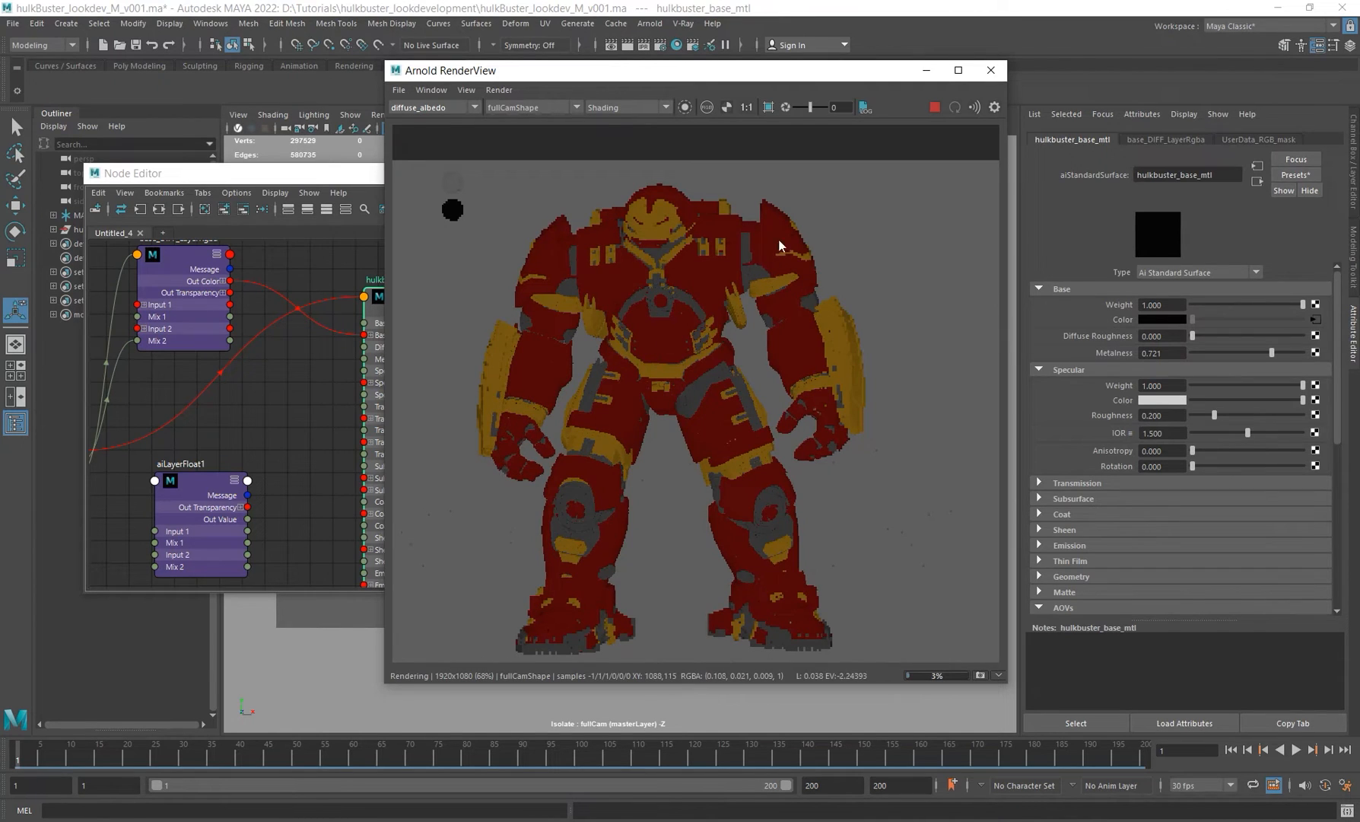
{"action": "left_click", "coordinate": [432, 107]}
{"action": "scroll", "coordinate": [430, 152], "scroll_direction": "down", "scroll_amount": 5}
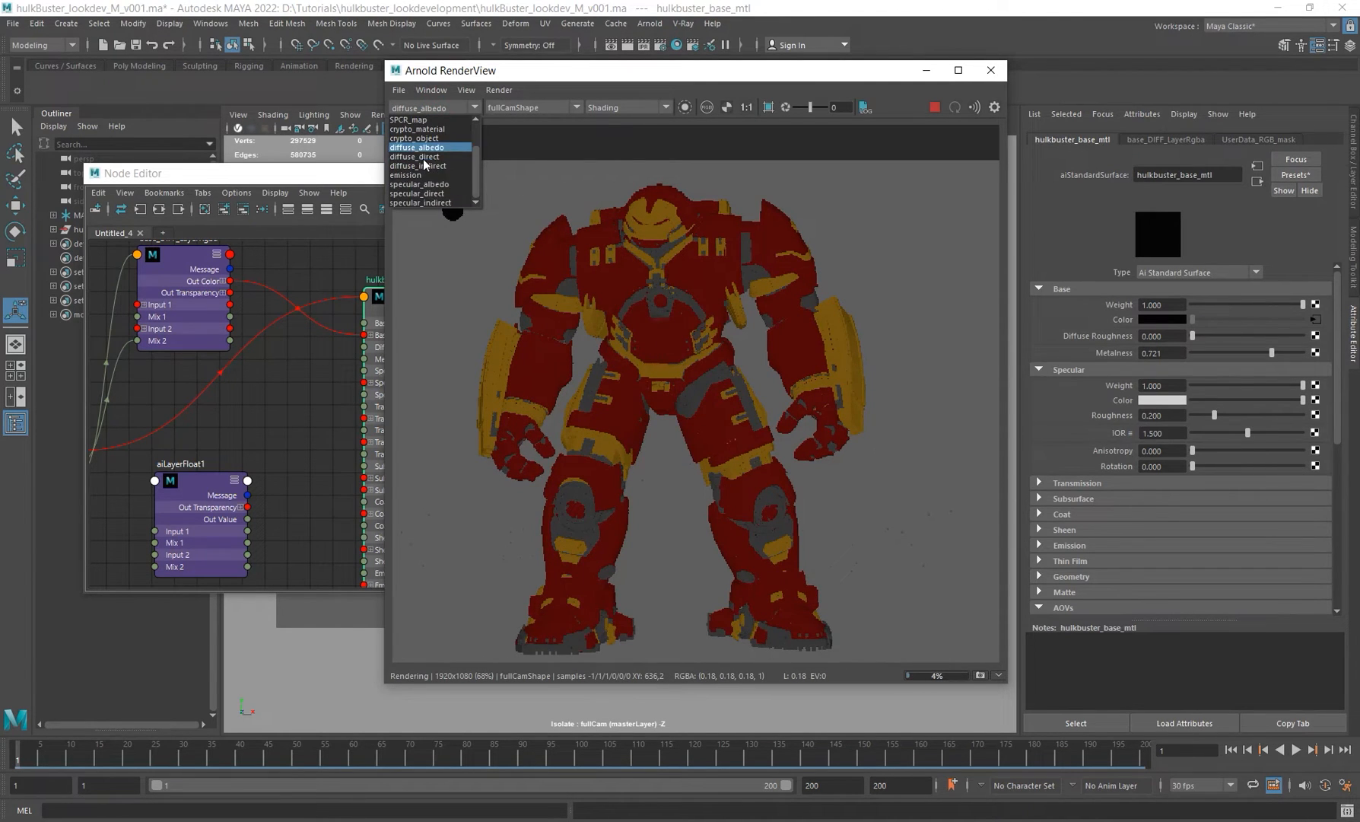
{"action": "left_click", "coordinate": [426, 191]}
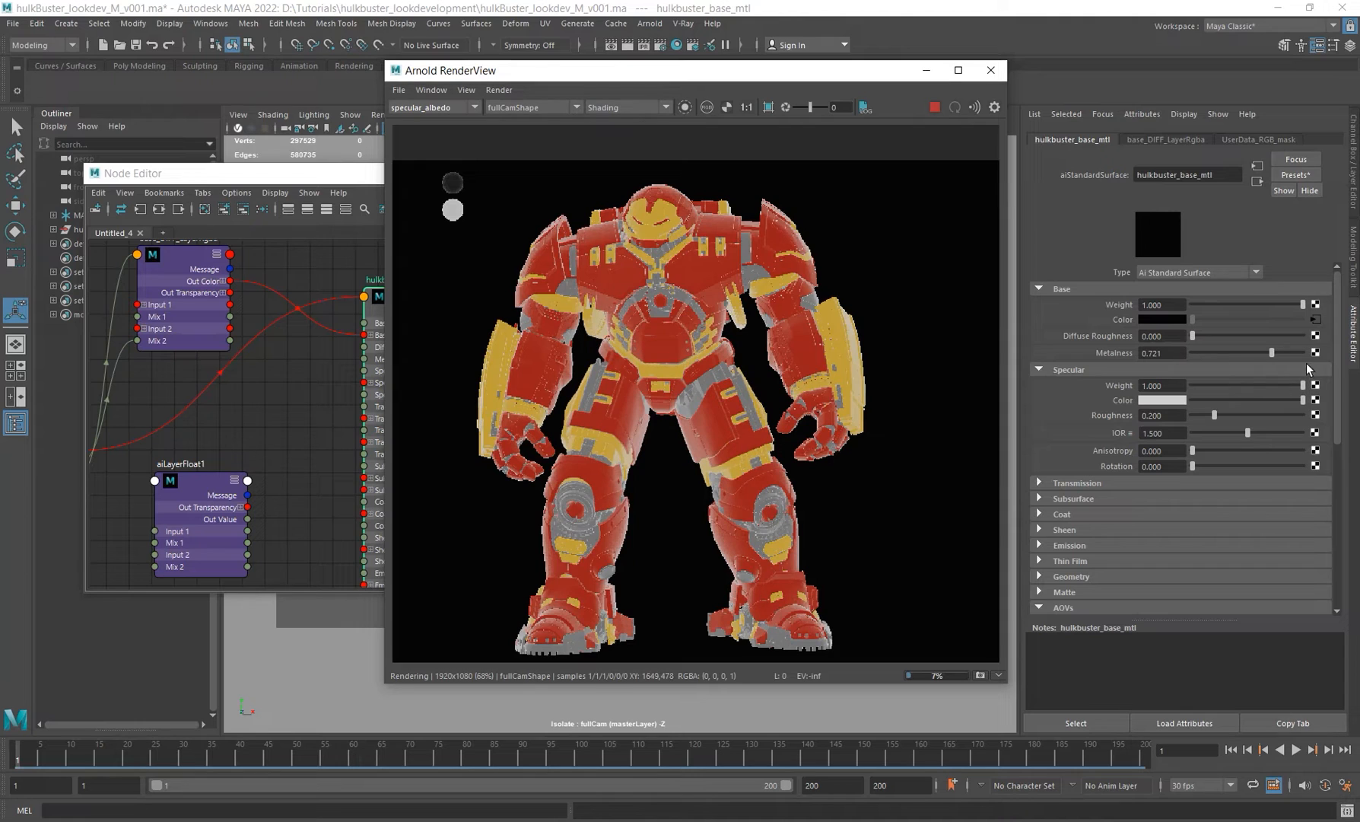
Step: Set the shader's Metalness back to 1 and return the render view to the Beauty AOV
{"action": "left_click_drag", "start_coordinate": [1273, 352], "coordinate": [1307, 353]}
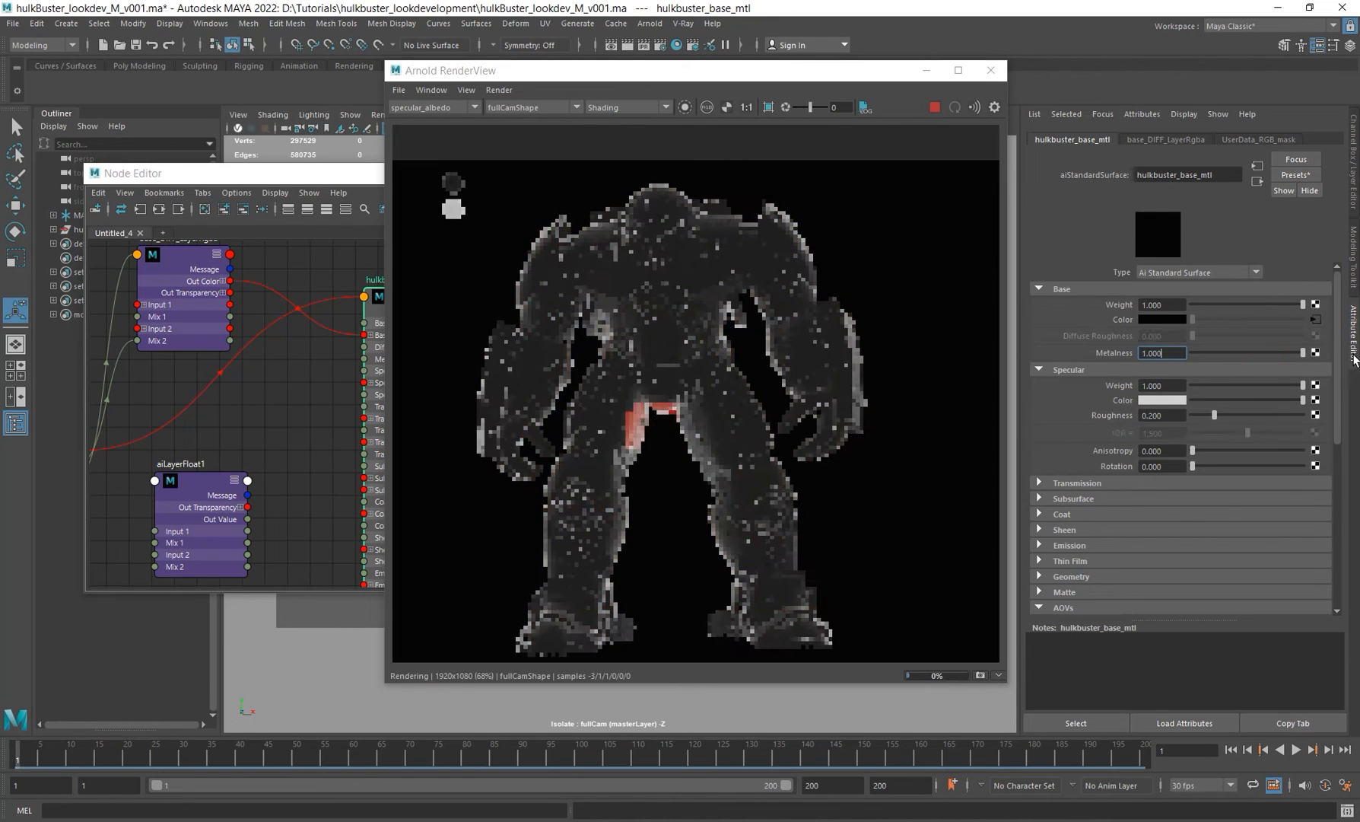
{"action": "left_click", "coordinate": [430, 107]}
{"action": "left_click", "coordinate": [418, 118]}
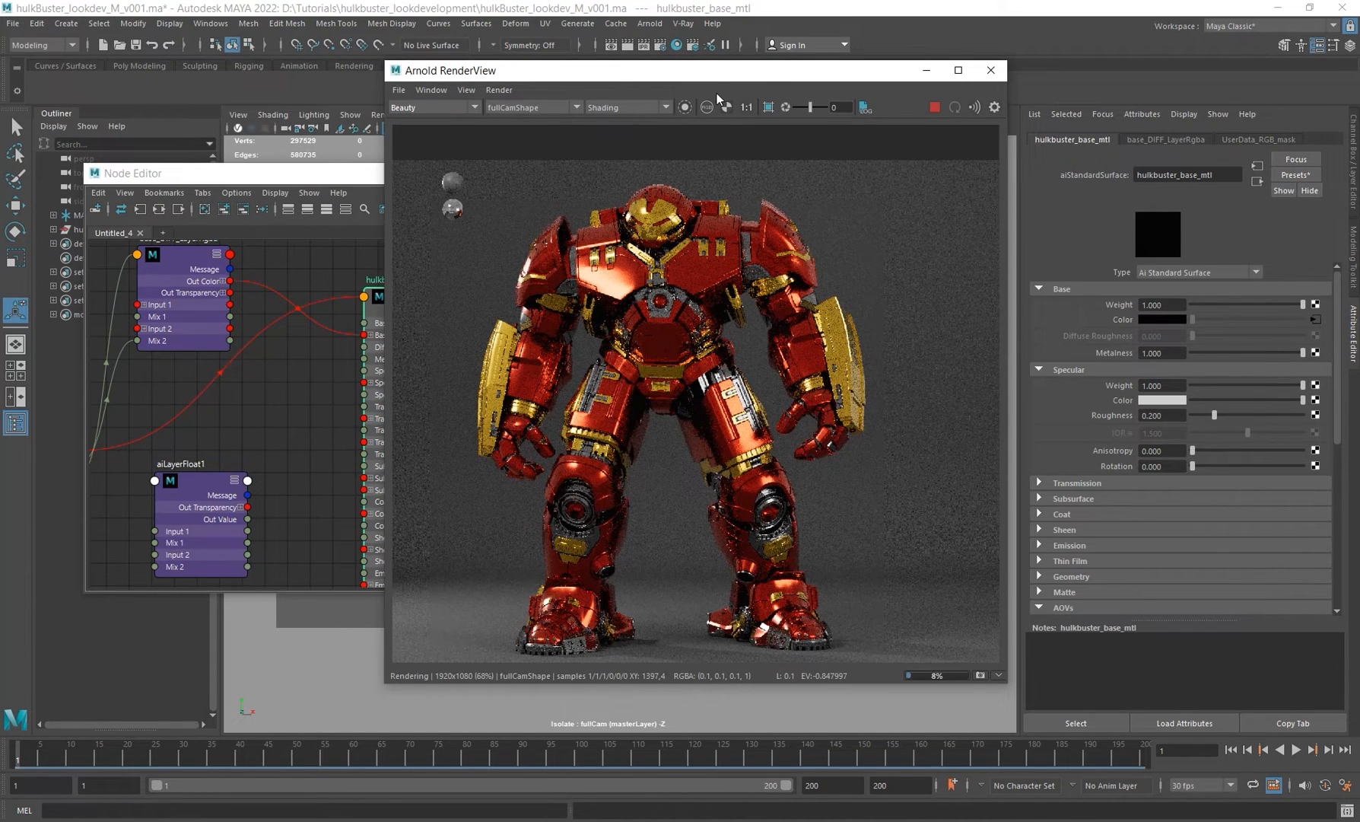
Step: Move the Arnold RenderView window down beside the Node Editor
{"action": "mouse_move", "coordinate": [723, 74]}
{"action": "left_mouse_down"}
{"action": "mouse_move", "coordinate": [746, 71]}
{"action": "mouse_move", "coordinate": [721, 98]}
{"action": "left_mouse_up"}
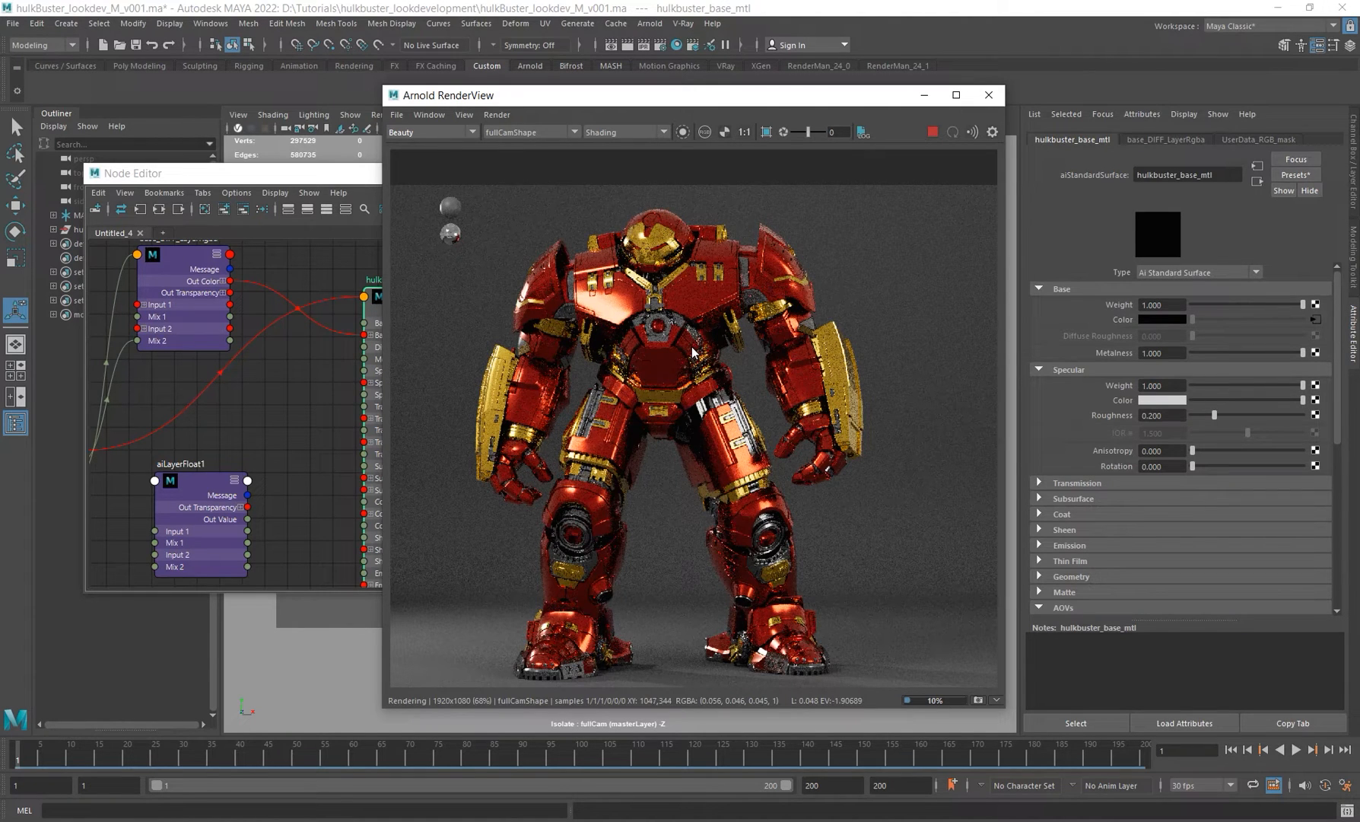
{"action": "left_click_drag", "start_coordinate": [383, 87], "coordinate": [477, 153]}
{"action": "middle_click_drag", "start_coordinate": [294, 280], "coordinate": [285, 261], "text": "alt"}
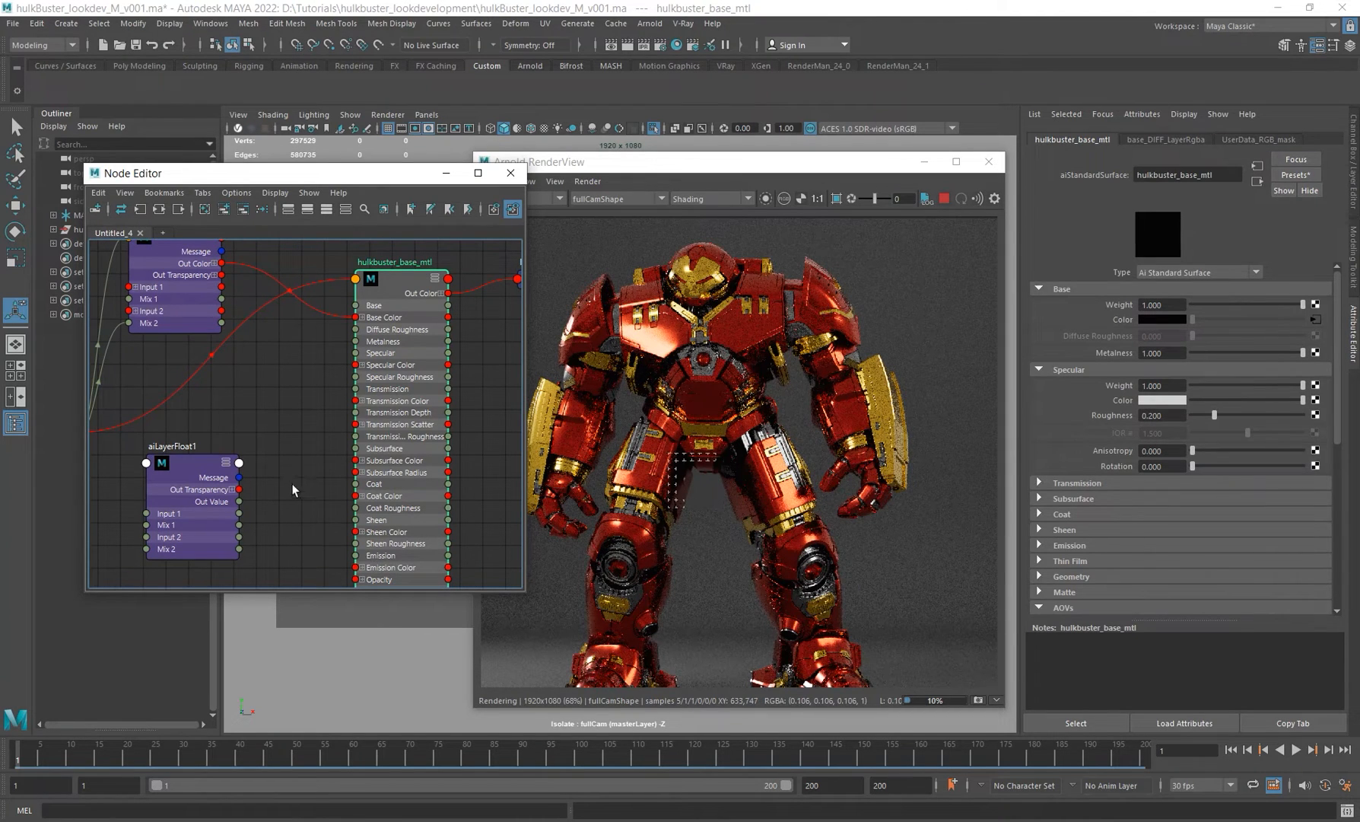
{"action": "middle_click_drag", "start_coordinate": [293, 488], "coordinate": [339, 438], "text": "alt"}
Step: Set the aiLayerFloat's red layer input to 100
{"action": "left_click", "coordinate": [250, 447]}
{"action": "left_click_drag", "start_coordinate": [1201, 317], "coordinate": [1351, 311]}
{"action": "left_click_drag", "start_coordinate": [1176, 317], "coordinate": [931, 287]}
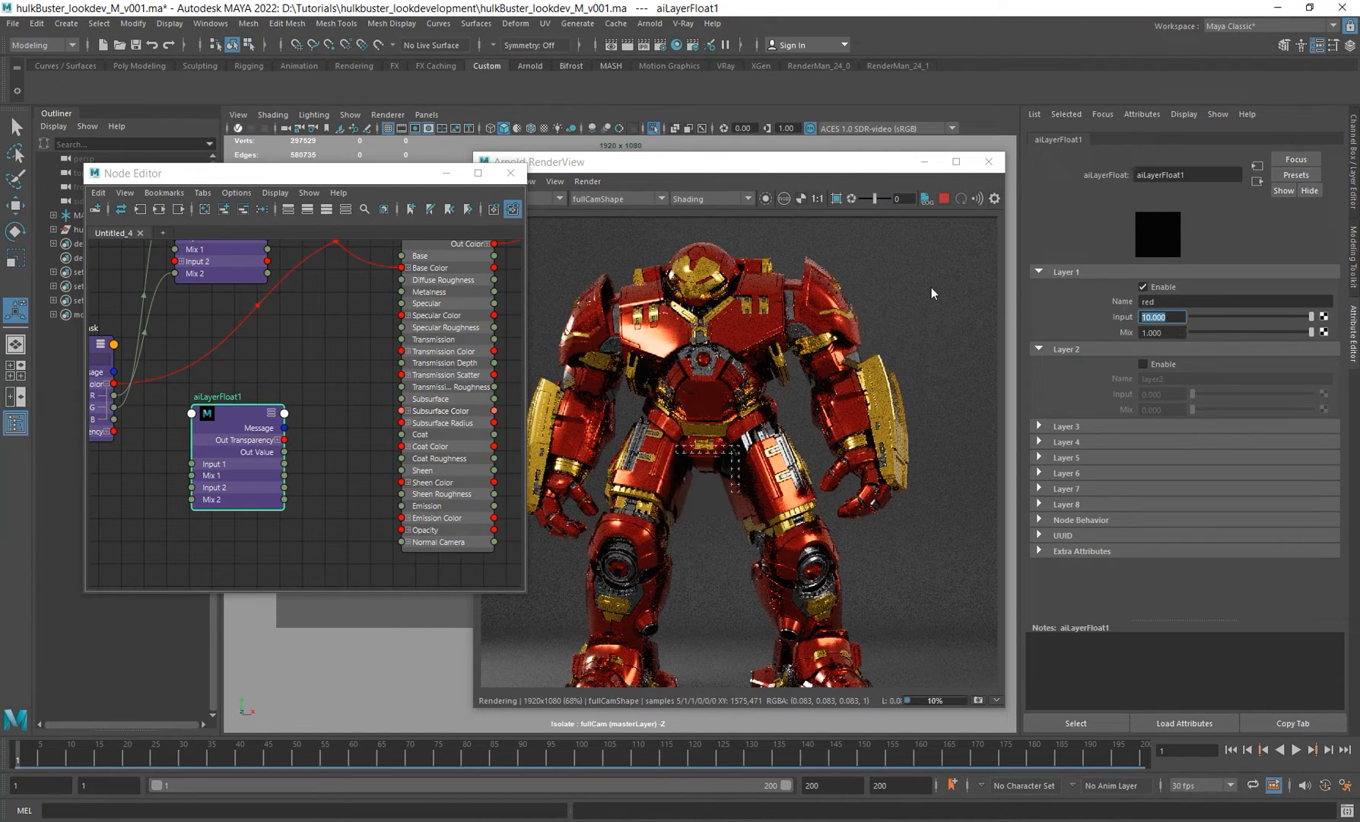
{"action": "type", "text": "100"}
{"action": "key", "text": "Return"}
Step: Set the aiLayerFloat's red layer input to 0
{"action": "middle_click_drag", "start_coordinate": [236, 443], "coordinate": [216, 470], "text": "alt"}
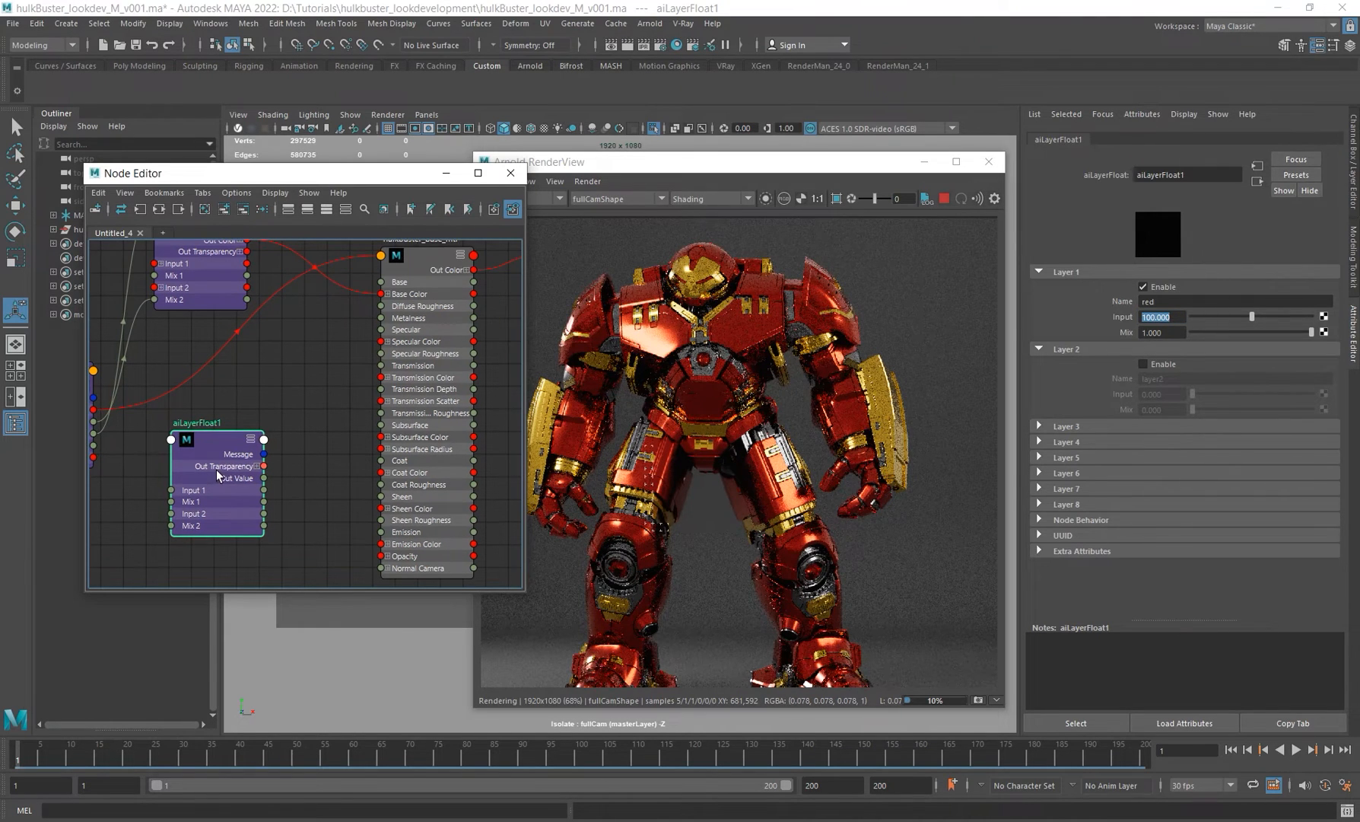
{"action": "left_click", "coordinate": [442, 356]}
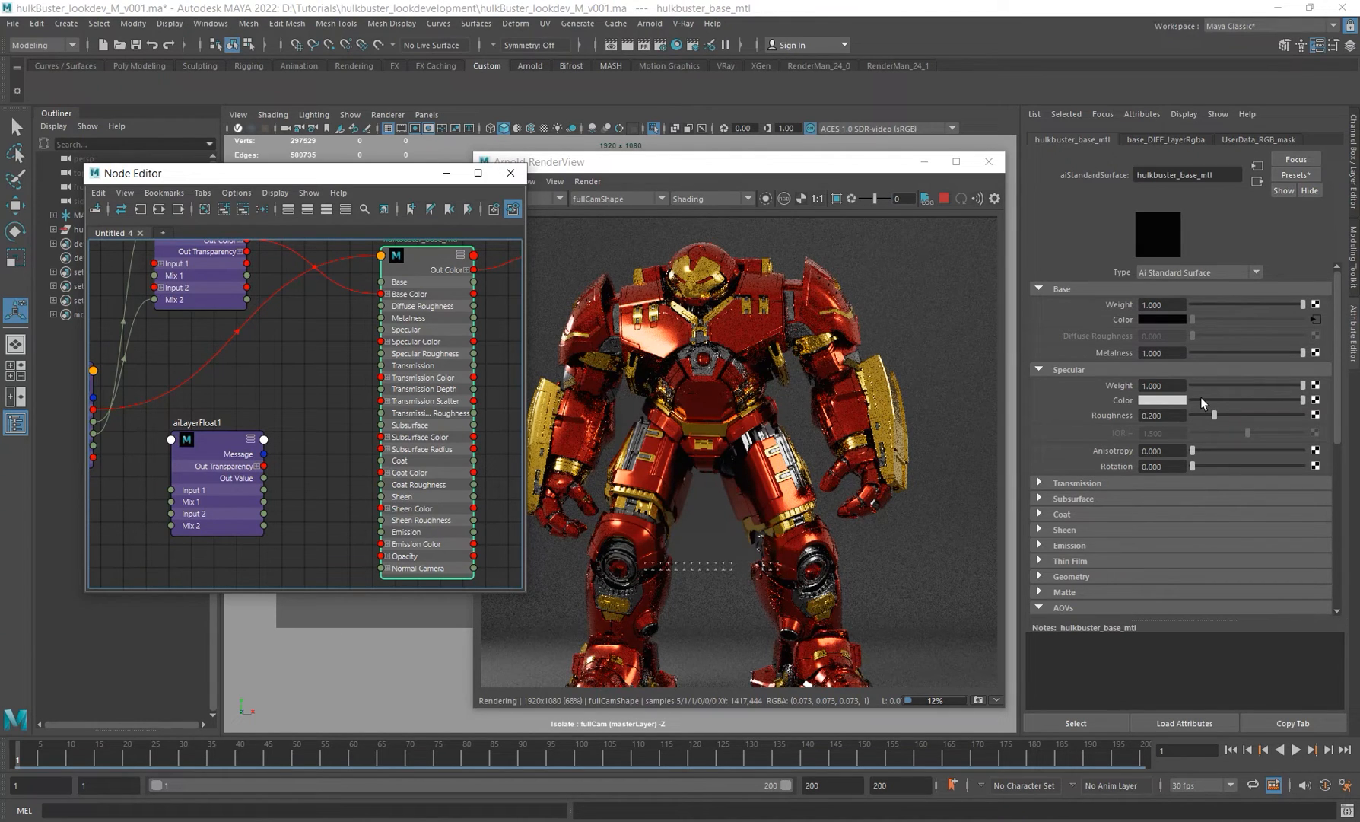
{"action": "left_click", "coordinate": [238, 512]}
{"action": "left_click_drag", "start_coordinate": [1179, 317], "coordinate": [1047, 313]}
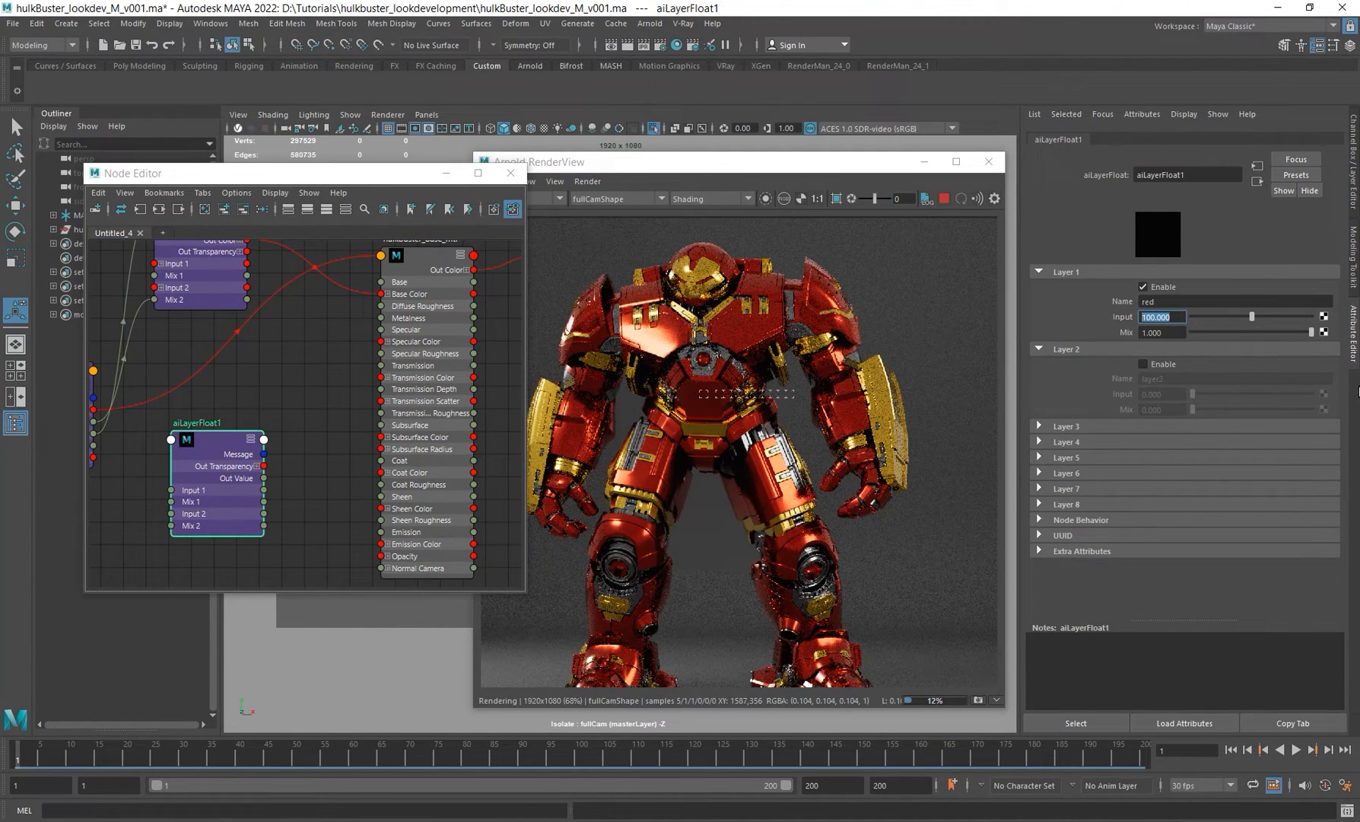
{"action": "type", "text": "0"}
{"action": "key", "text": "Return"}
Step: Rename the aiLayerFloat node to MTL_base
{"action": "middle_click_drag", "start_coordinate": [303, 380], "coordinate": [357, 341], "text": "alt"}
{"action": "left_click", "coordinate": [243, 346]}
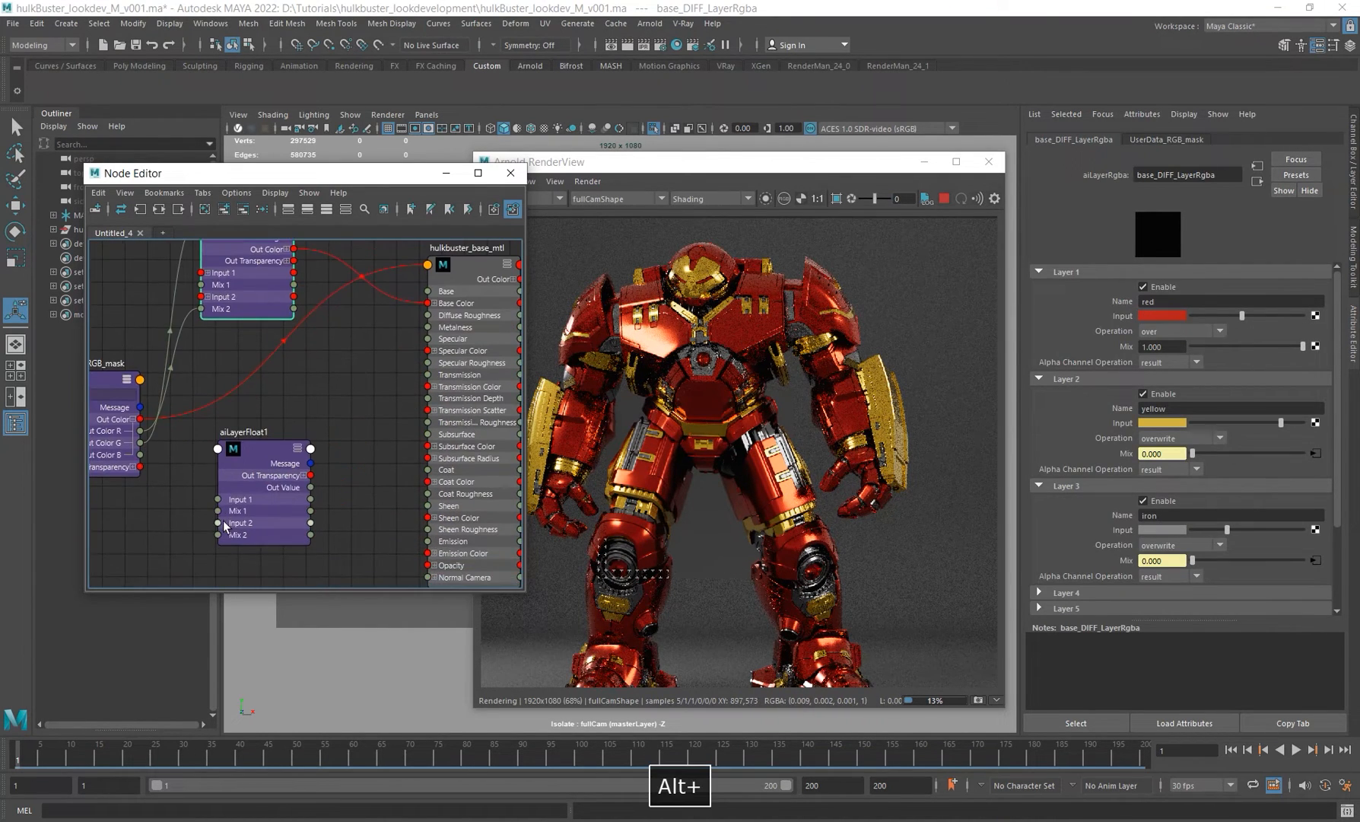
{"action": "left_click_drag", "start_coordinate": [260, 464], "coordinate": [251, 485]}
{"action": "double_click", "coordinate": [236, 452]}
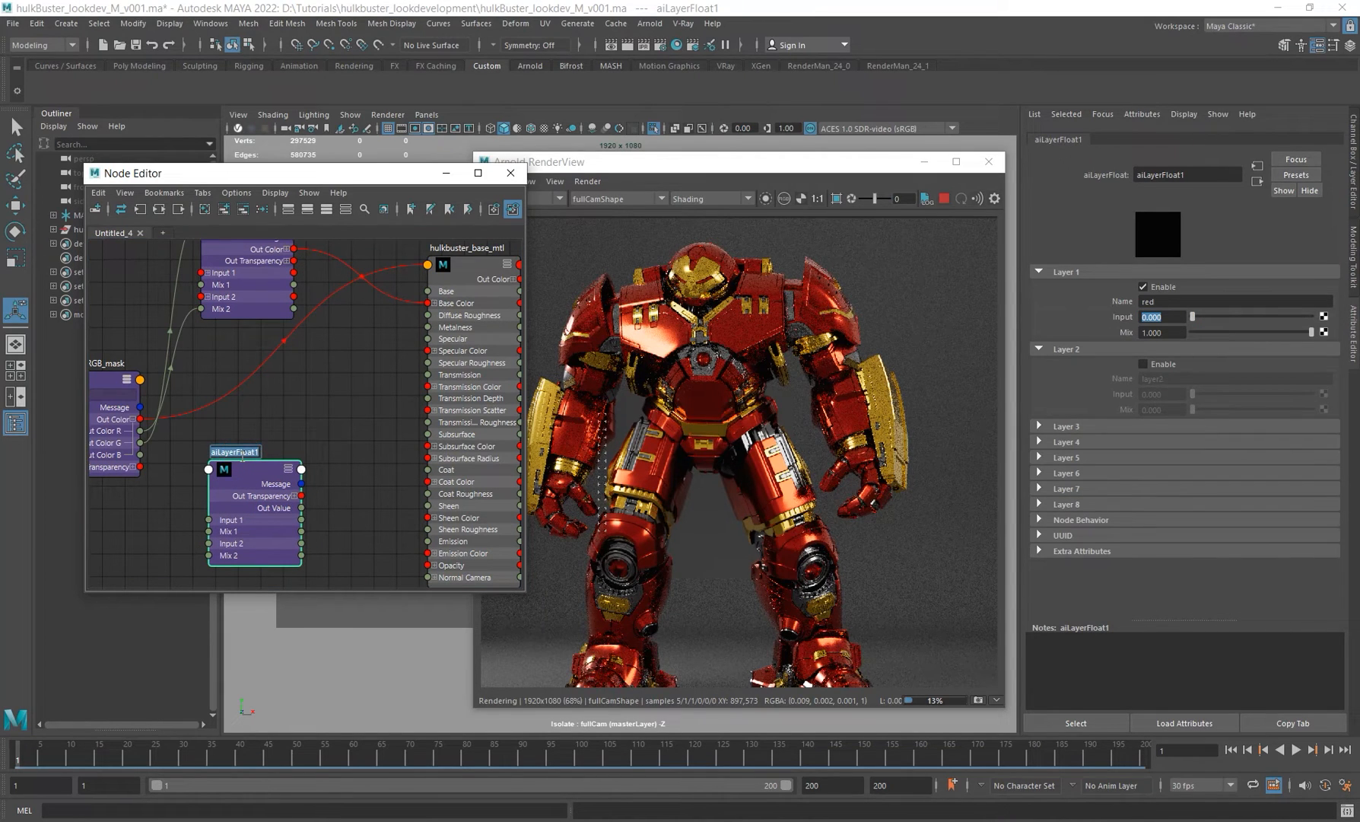
{"action": "type", "text": "MTL b"}
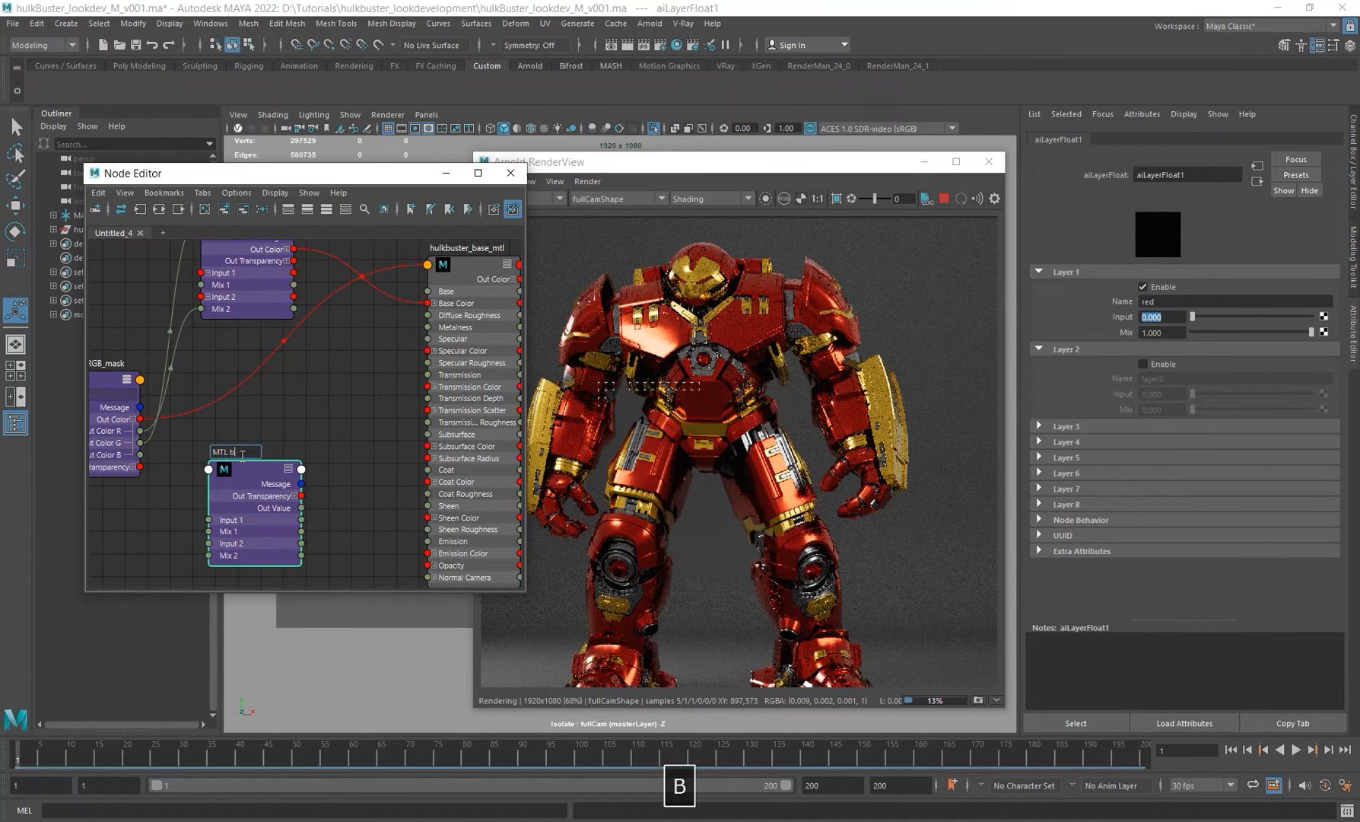
{"action": "type", "text": "se"}
{"action": "key", "text": "BackSpace"}
{"action": "key", "text": "BackSpace"}
{"action": "type", "text": "ase"}
{"action": "key", "text": "Return"}
Step: Enable the MTL_base node's layer 2, name it yellow and set its input to 1
{"action": "middle_click_drag", "start_coordinate": [338, 484], "coordinate": [335, 448], "text": "alt"}
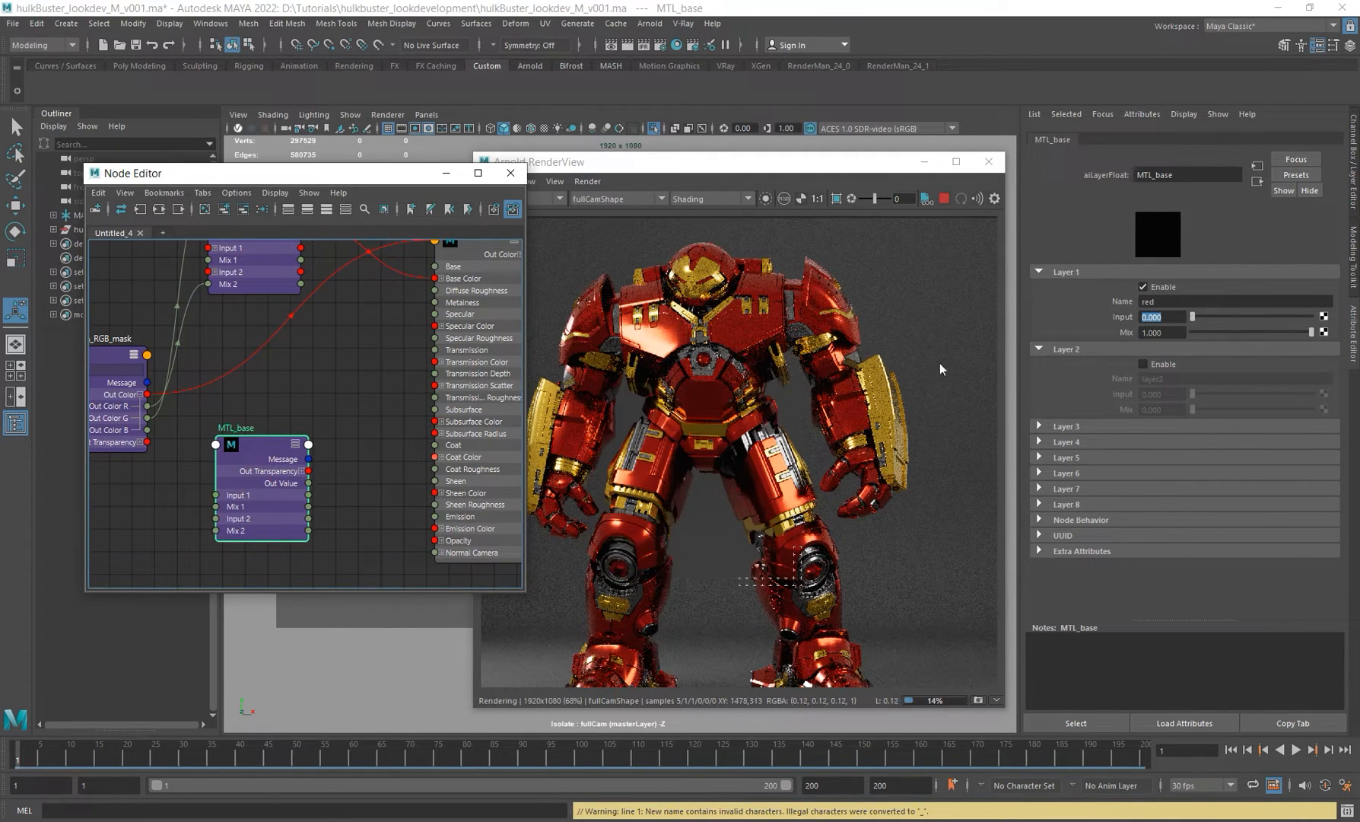
{"action": "left_click", "coordinate": [1172, 316]}
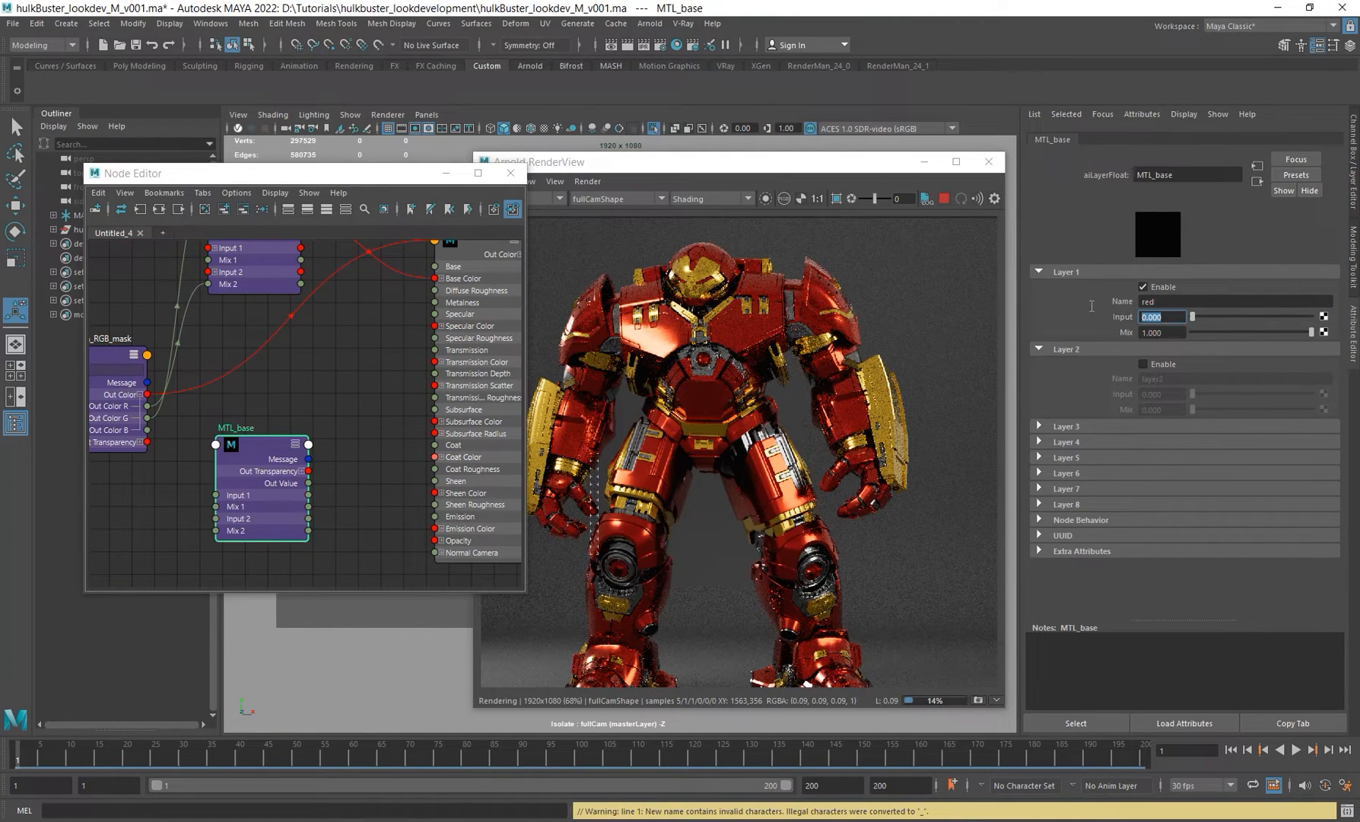
{"action": "left_click", "coordinate": [1161, 364]}
{"action": "key", "text": "Tab"}
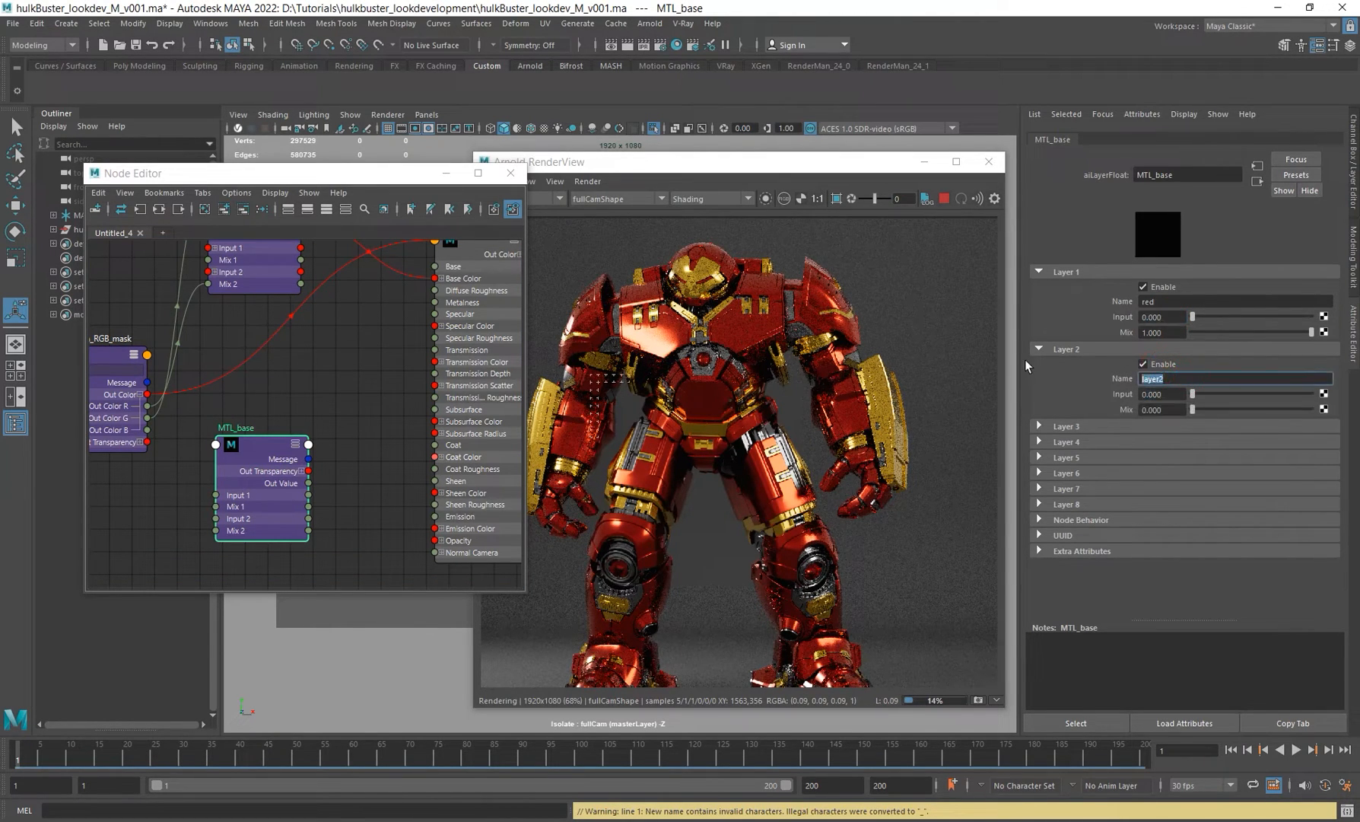
{"action": "type", "text": "yellow"}
{"action": "key", "text": "Return"}
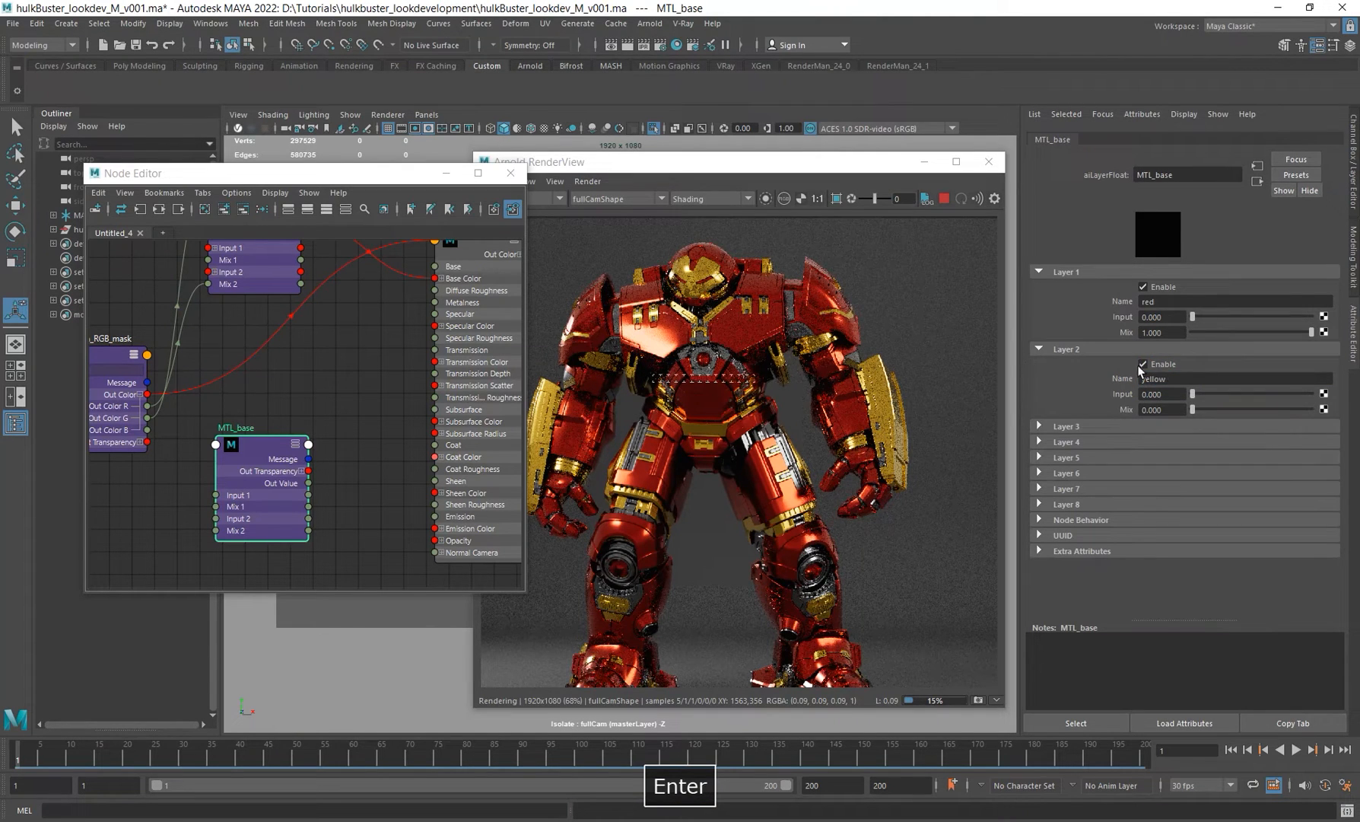
{"action": "double_click", "coordinate": [1173, 394]}
{"action": "type", "text": "1"}
{"action": "key", "text": "Return"}
Step: Enable layer 3 on MTL_base, name it iron and set its input to 1
{"action": "left_click", "coordinate": [1093, 426]}
{"action": "left_click", "coordinate": [1142, 442]}
{"action": "key", "text": "Tab"}
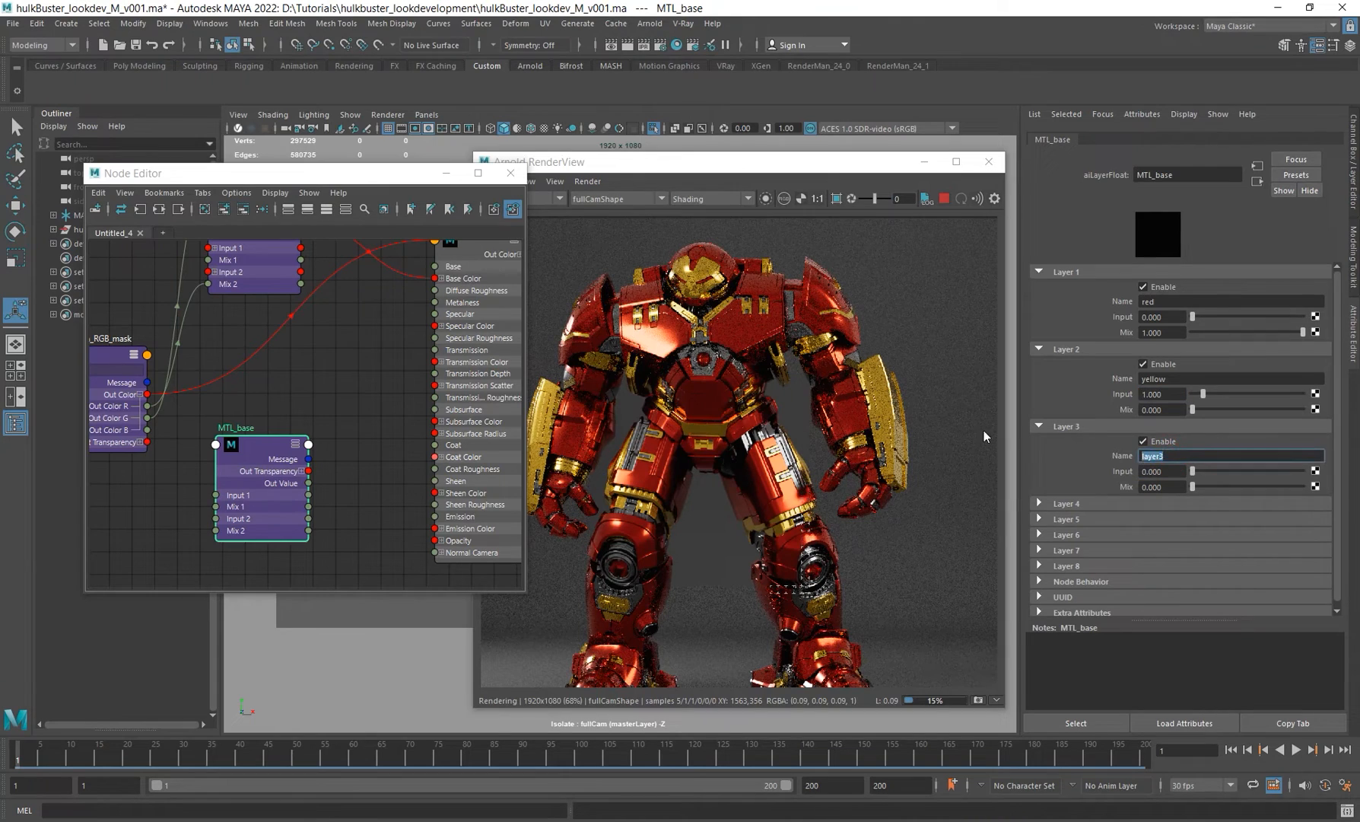
{"action": "type", "text": "io"}
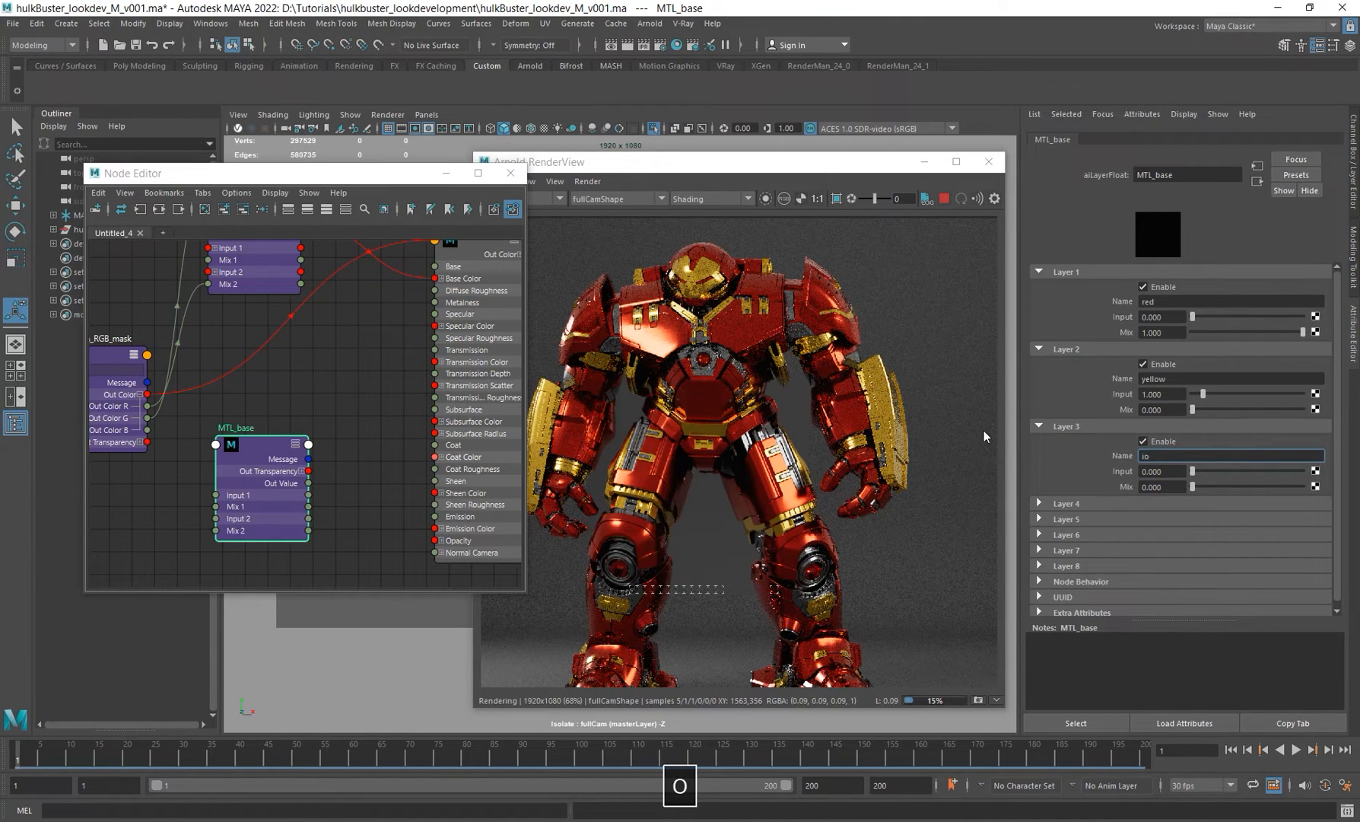
{"action": "key", "text": "BackSpace"}
{"action": "type", "text": "ron"}
{"action": "key", "text": "Return"}
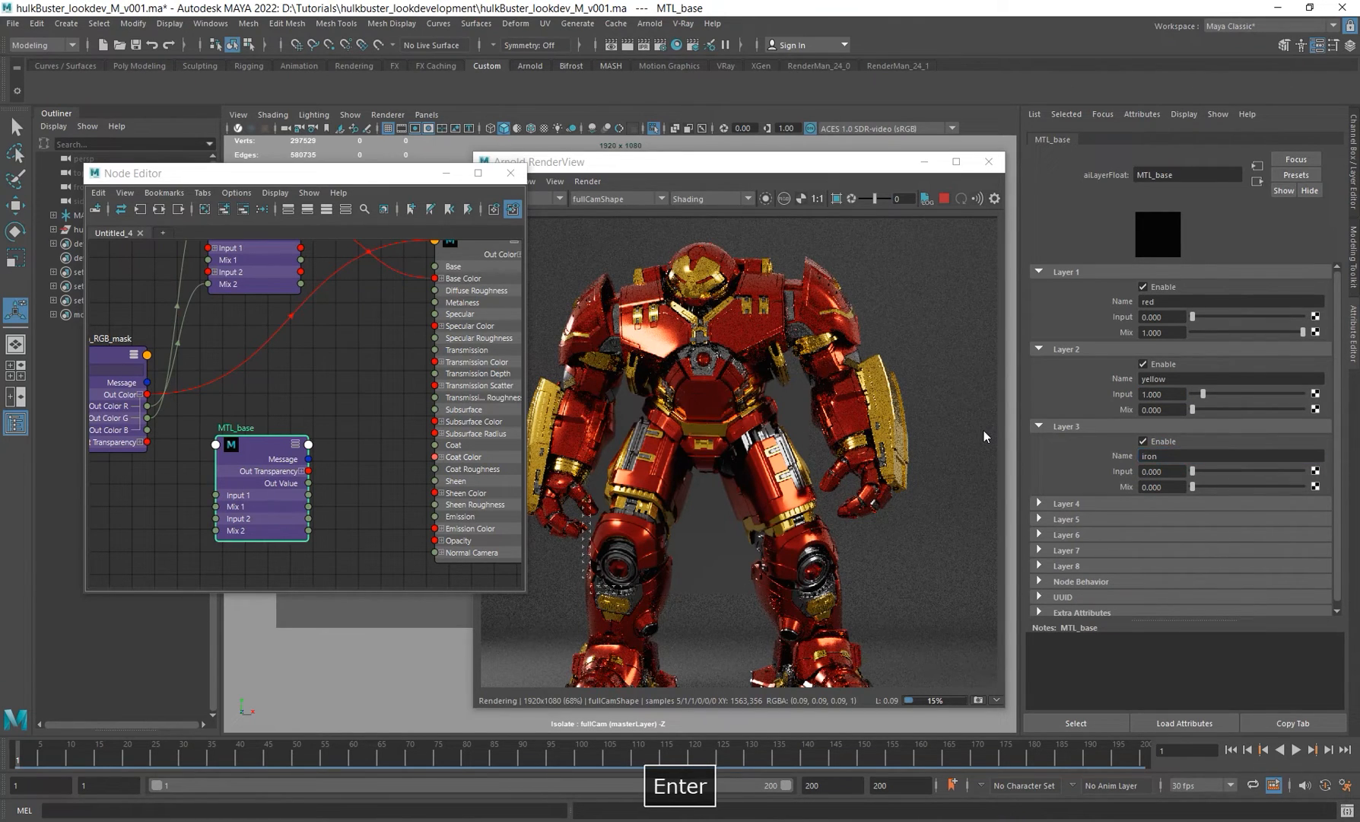
{"action": "double_click", "coordinate": [1164, 471]}
{"action": "type", "text": "1"}
{"action": "key", "text": "Return"}
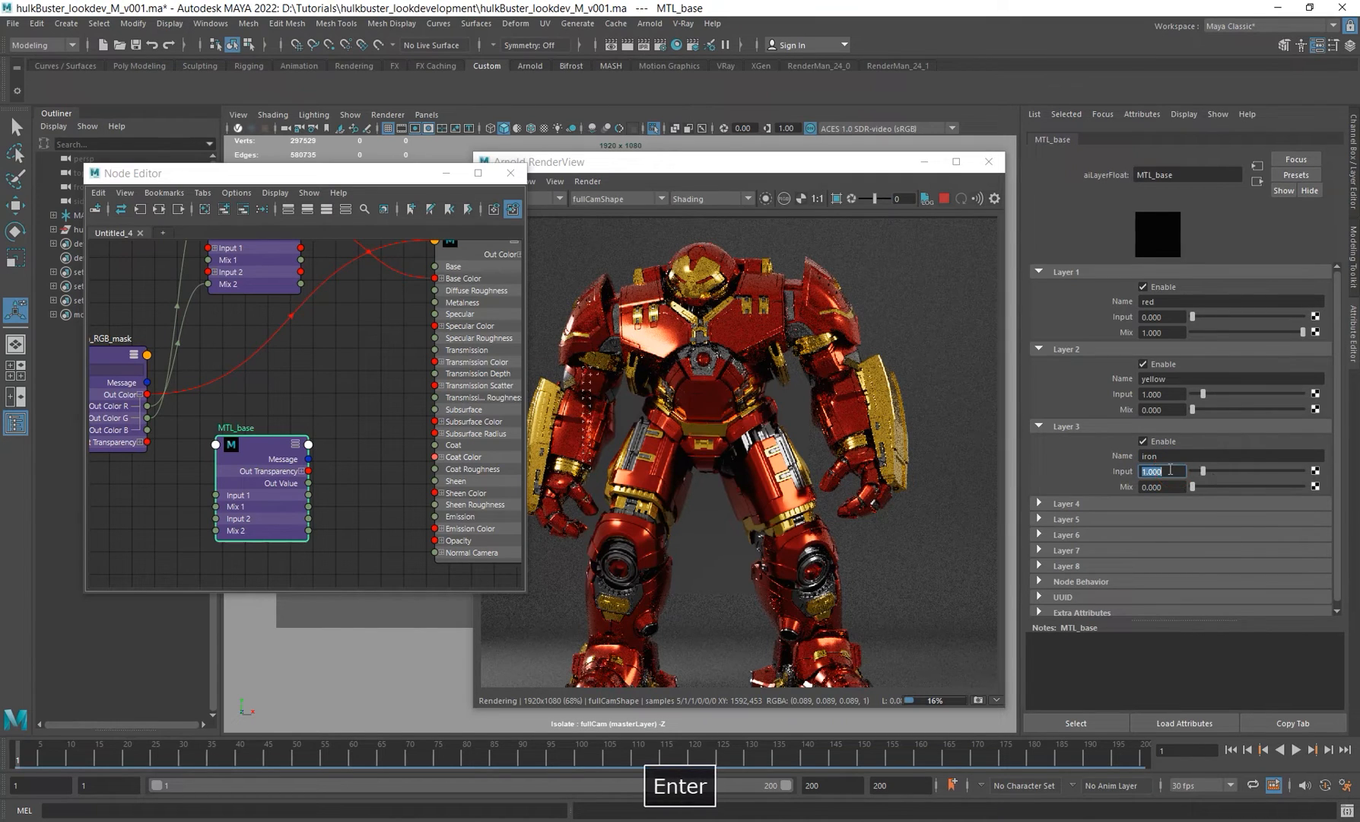
{"action": "middle_click_drag", "start_coordinate": [325, 473], "coordinate": [422, 445], "text": "alt"}
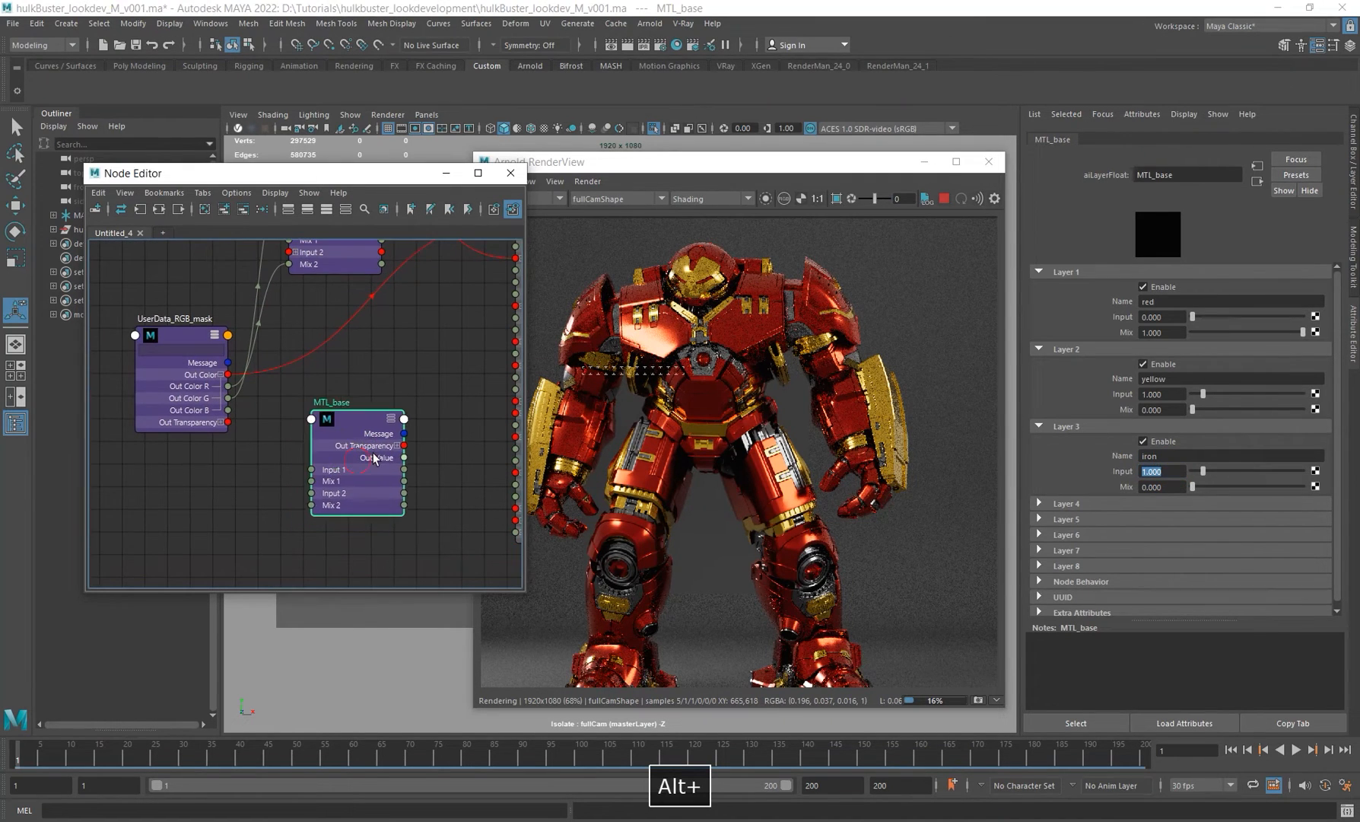
{"action": "middle_click_drag", "start_coordinate": [347, 344], "coordinate": [388, 335], "text": "alt"}
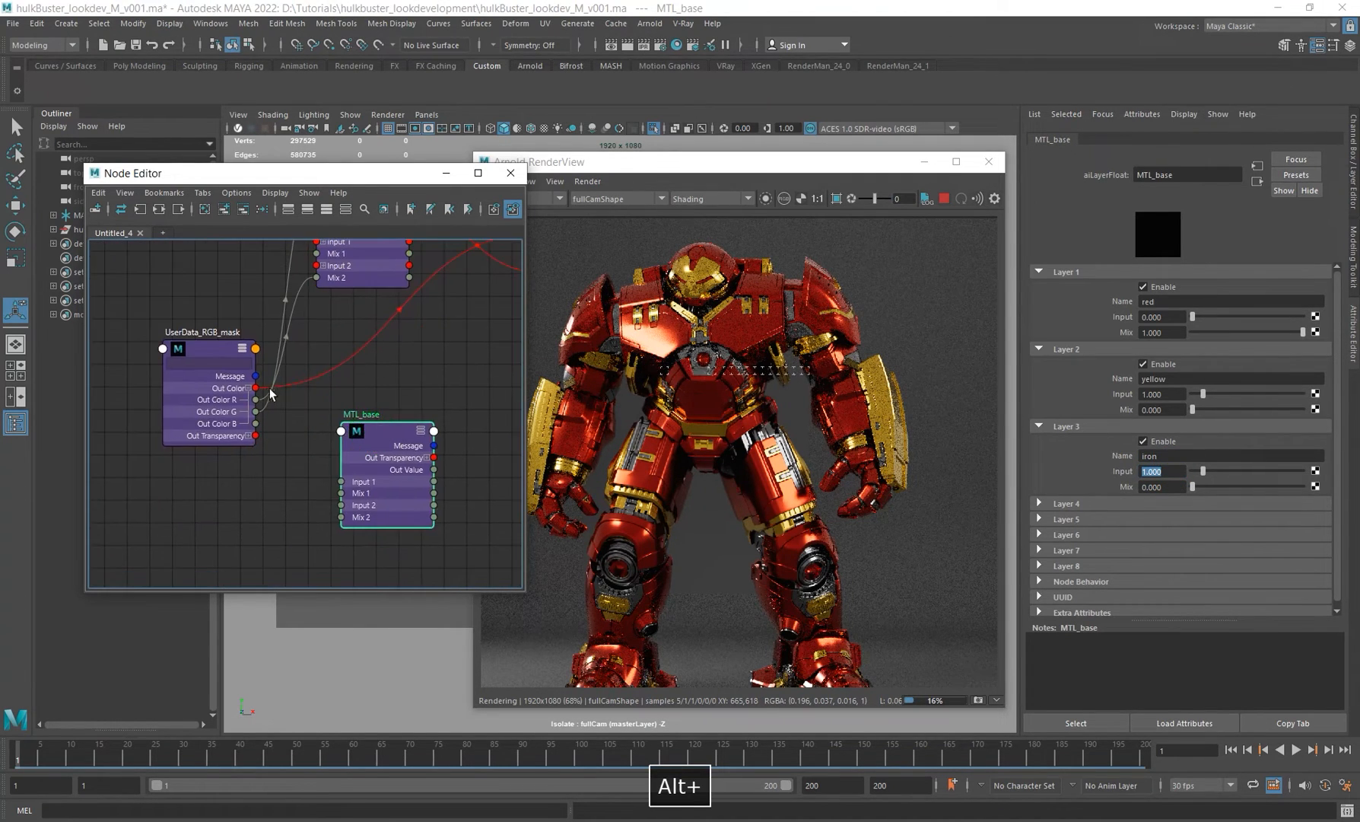
Step: Connect the RGB mask's red channel to MTL_base's Mix 2 and its green channel to Mix 3
{"action": "left_click_drag", "start_coordinate": [256, 400], "coordinate": [342, 517]}
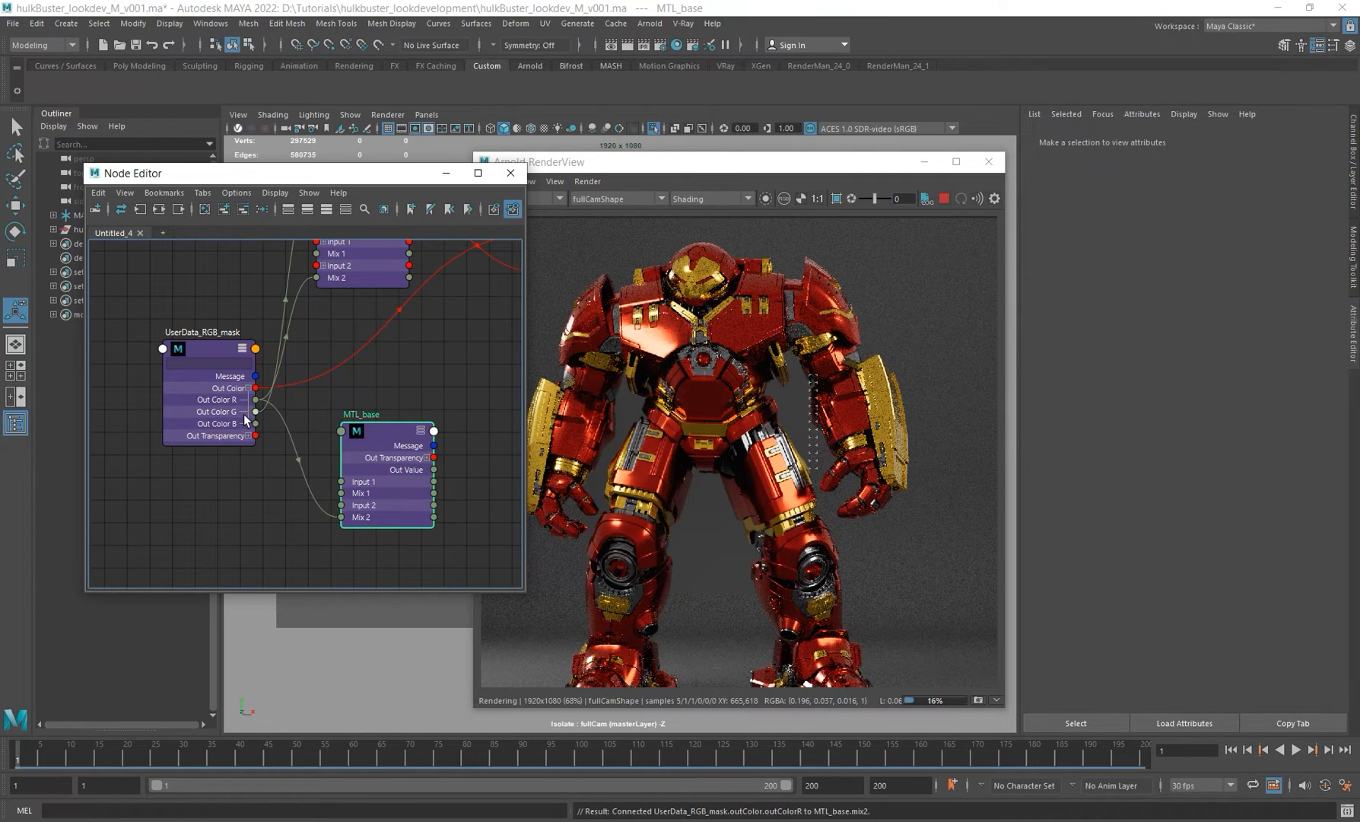
{"action": "left_click_drag", "start_coordinate": [255, 412], "coordinate": [341, 431]}
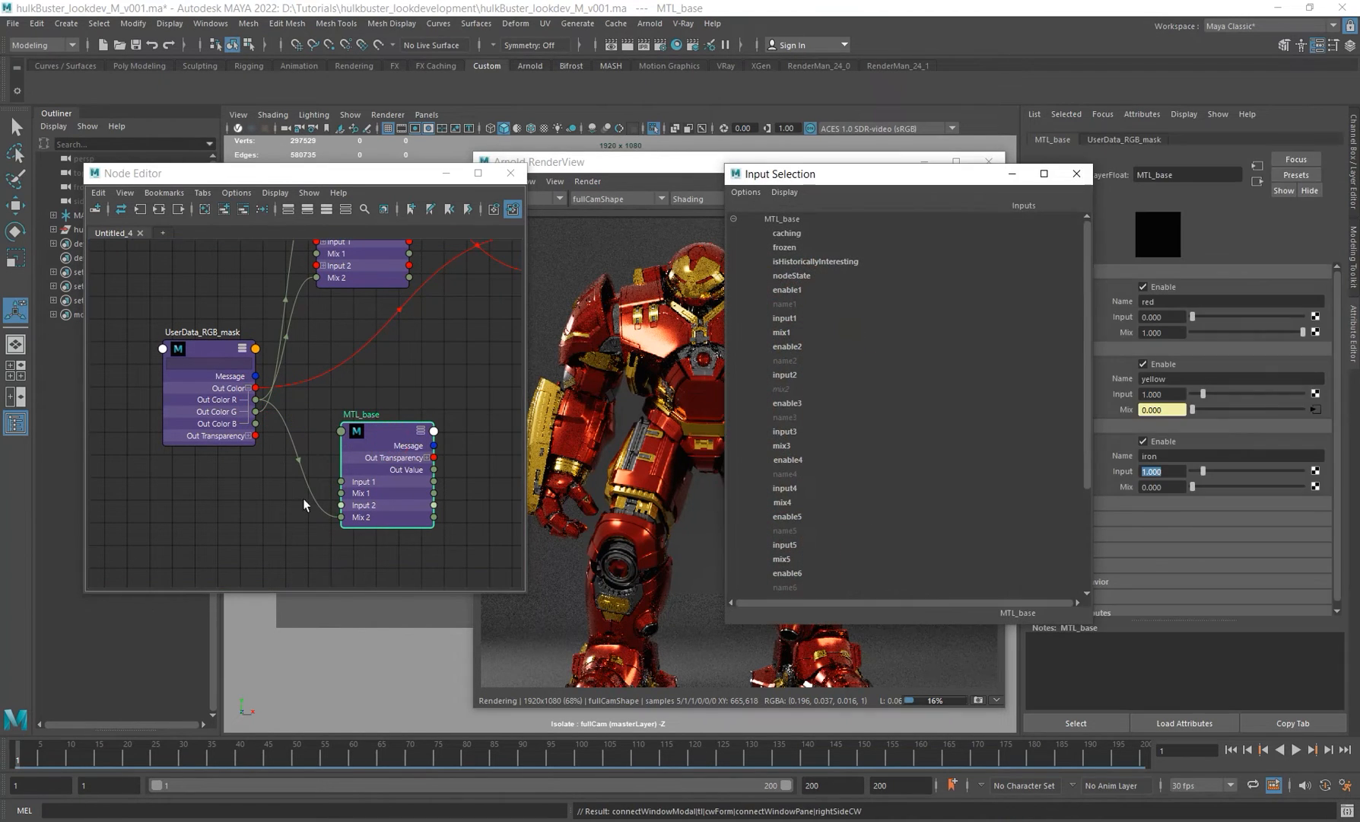
{"action": "left_click", "coordinate": [786, 450]}
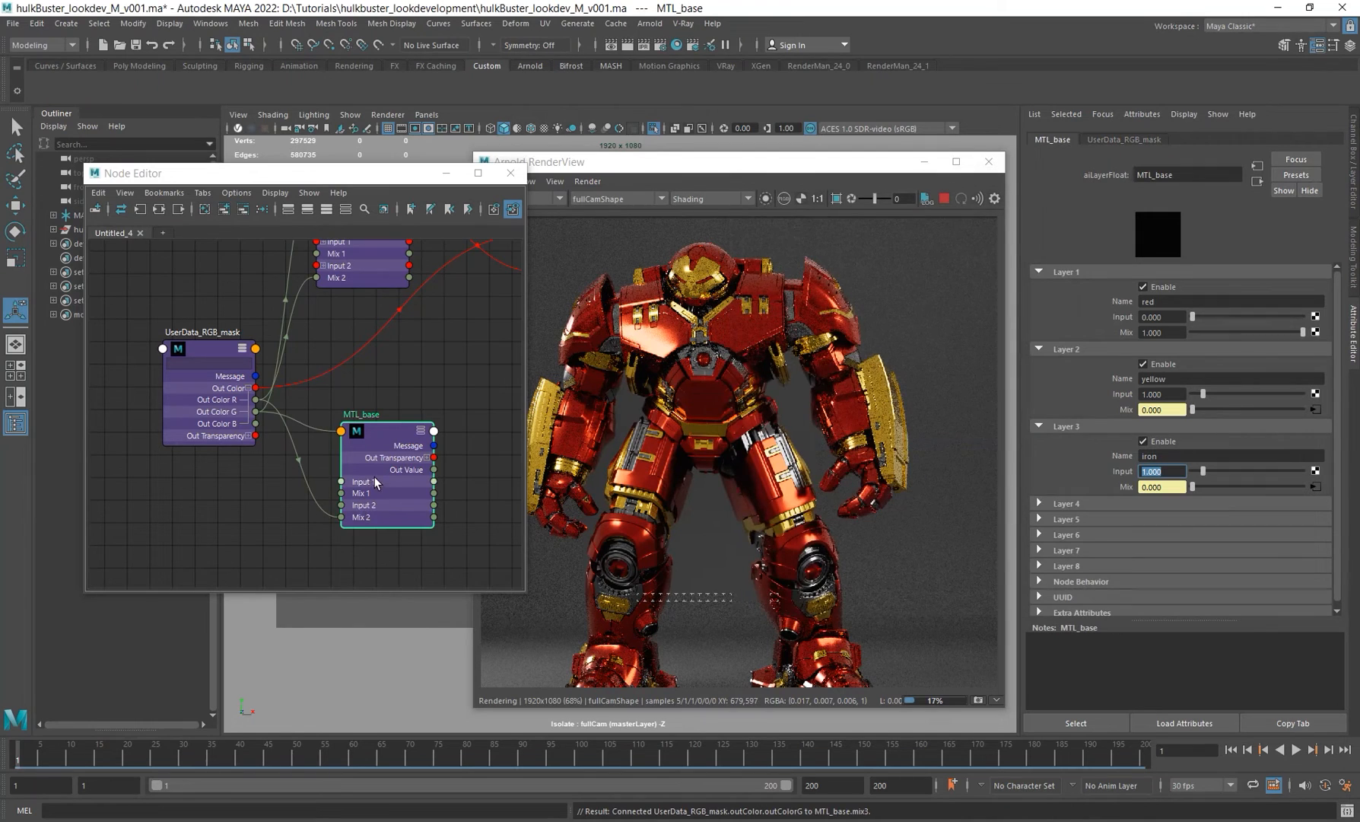
Step: Connect MTL_base's Out Value to the hulkbuster_base_mtl Metalness input
{"action": "left_click_drag", "start_coordinate": [374, 476], "coordinate": [359, 495]}
{"action": "middle_click_drag", "start_coordinate": [429, 397], "coordinate": [308, 397], "text": "alt"}
{"action": "left_click_drag", "start_coordinate": [297, 486], "coordinate": [424, 296]}
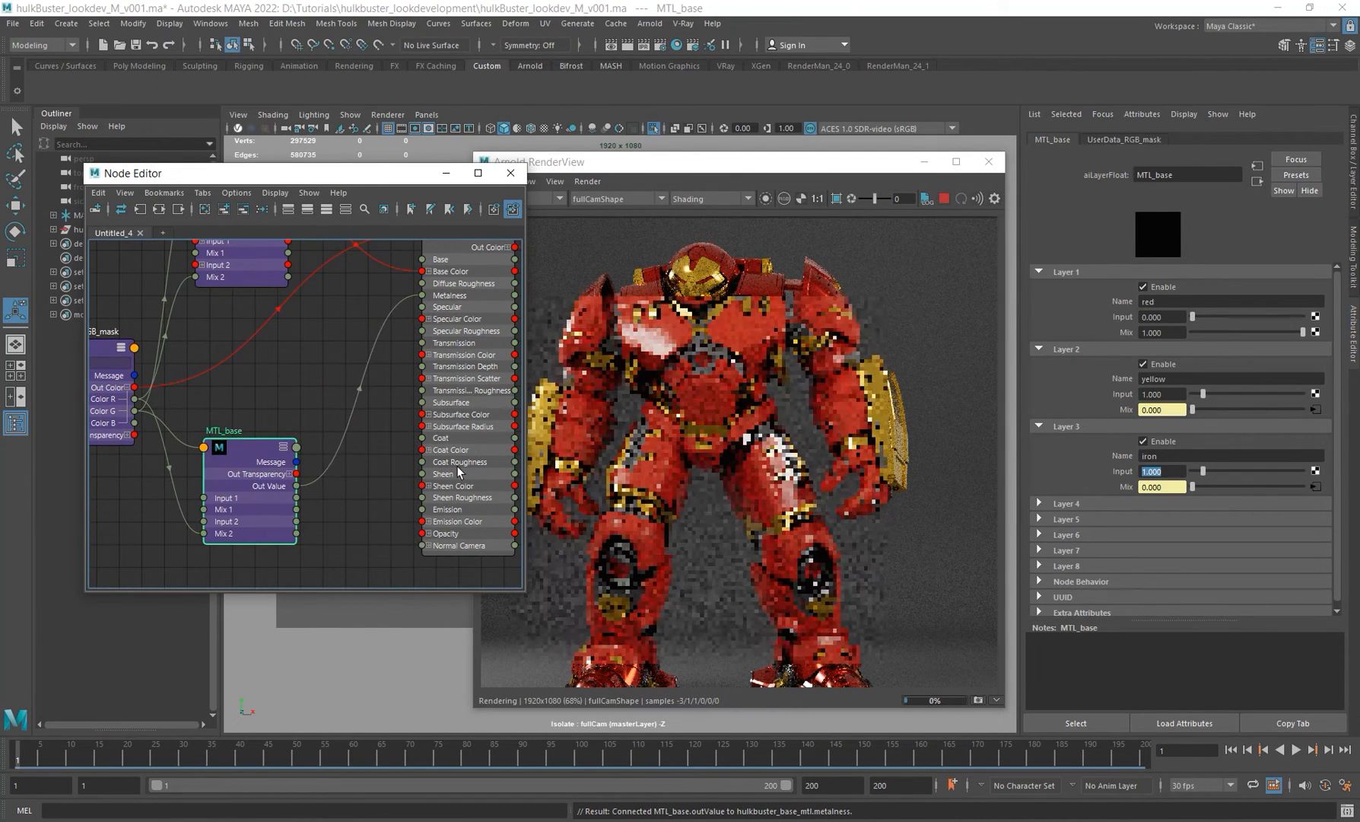
Step: Inspect the diffuse_albedo, diffuse_direct and specular_albedo AOVs in the Arnold render view
{"action": "left_click", "coordinate": [631, 161]}
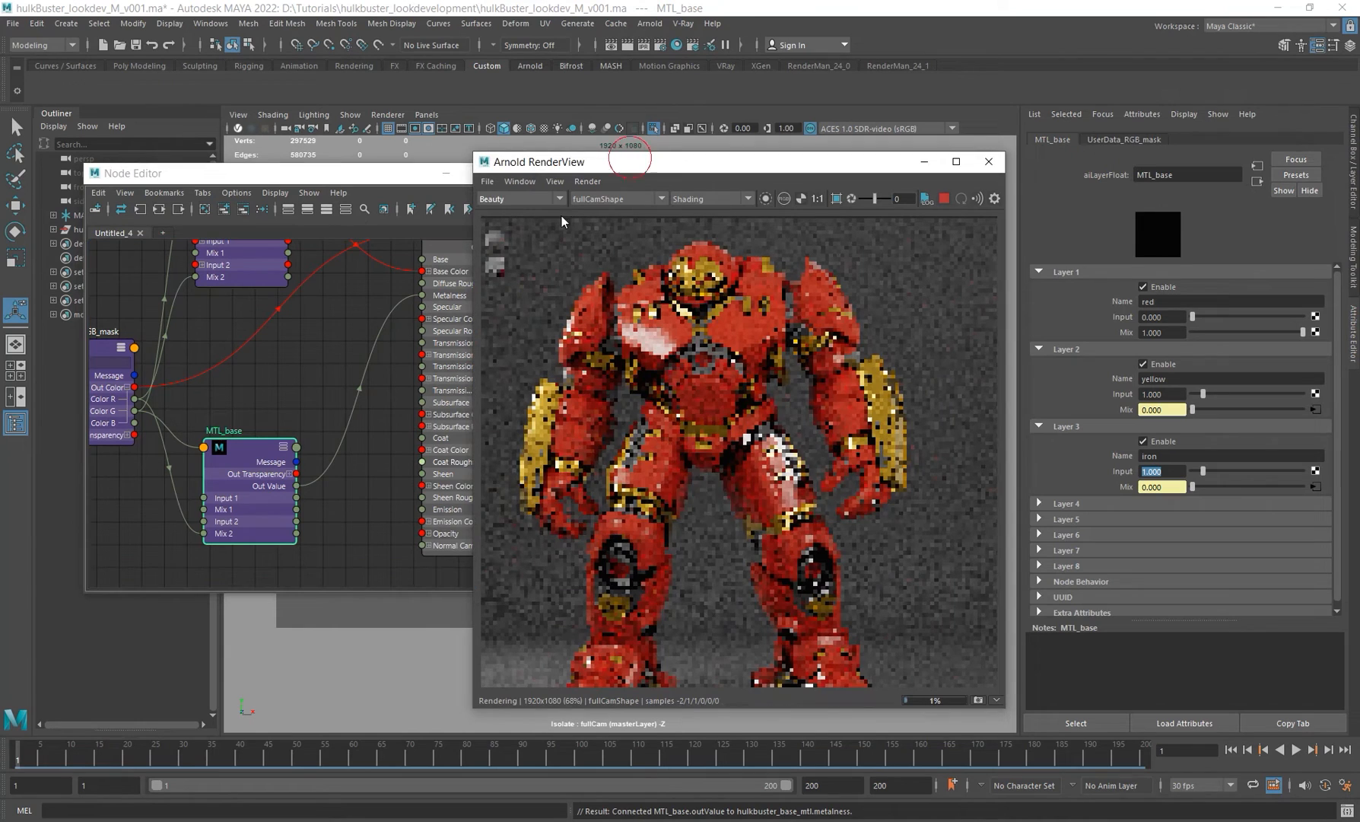
{"action": "left_click", "coordinate": [521, 199]}
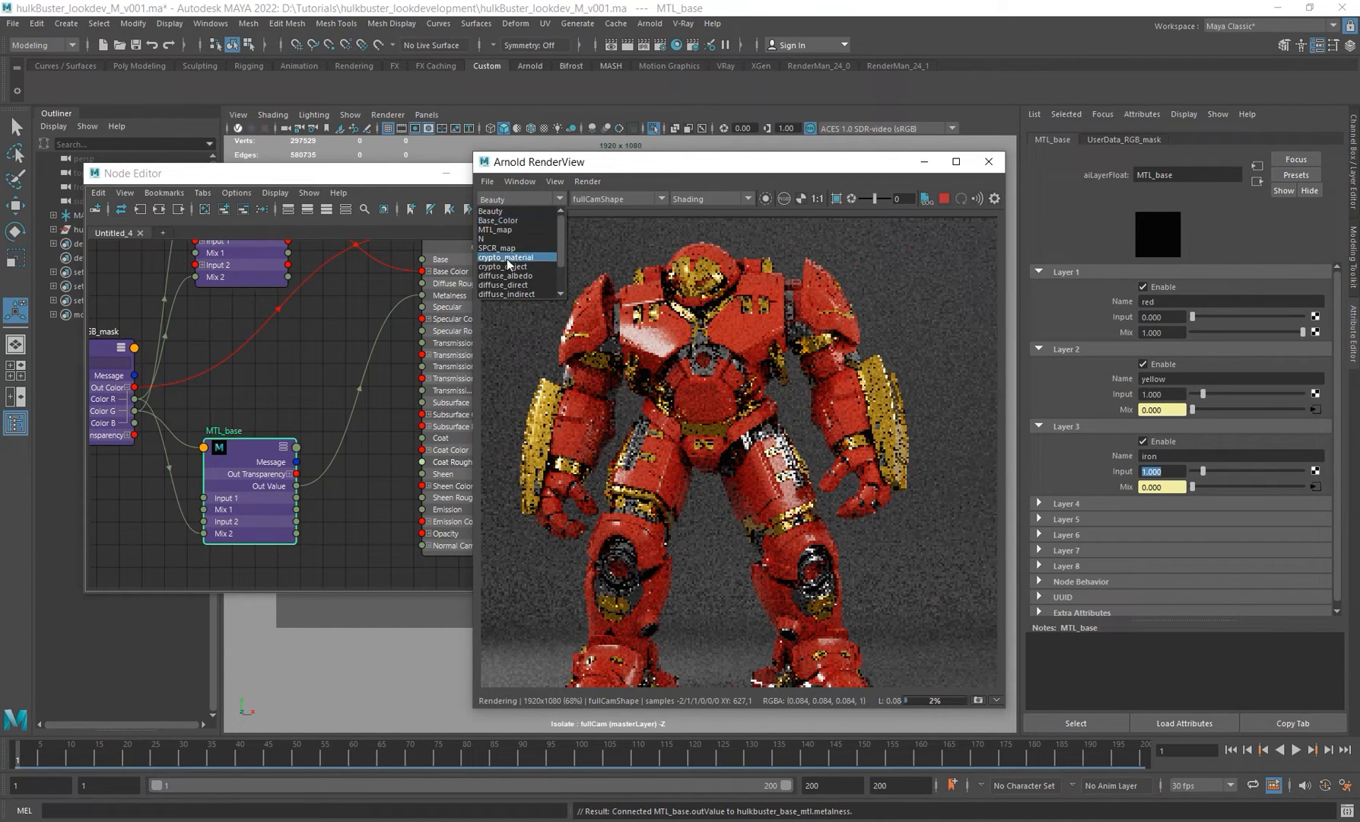
{"action": "scroll", "coordinate": [523, 282], "scroll_direction": "down", "scroll_amount": 1}
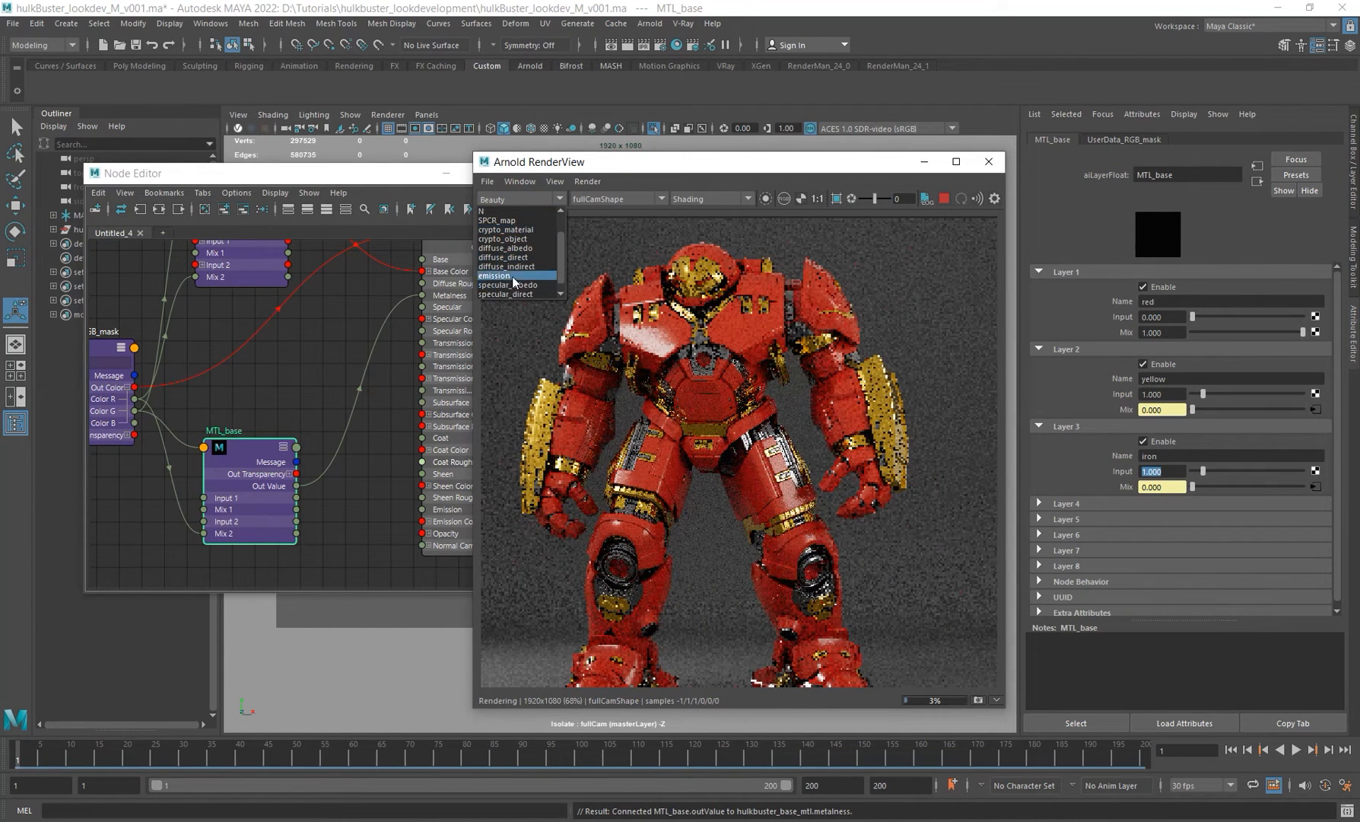
{"action": "left_click", "coordinate": [508, 247]}
{"action": "right_click_drag", "start_coordinate": [741, 409], "coordinate": [728, 407], "text": "alt"}
{"action": "middle_click_drag", "start_coordinate": [741, 410], "coordinate": [763, 398], "text": "alt"}
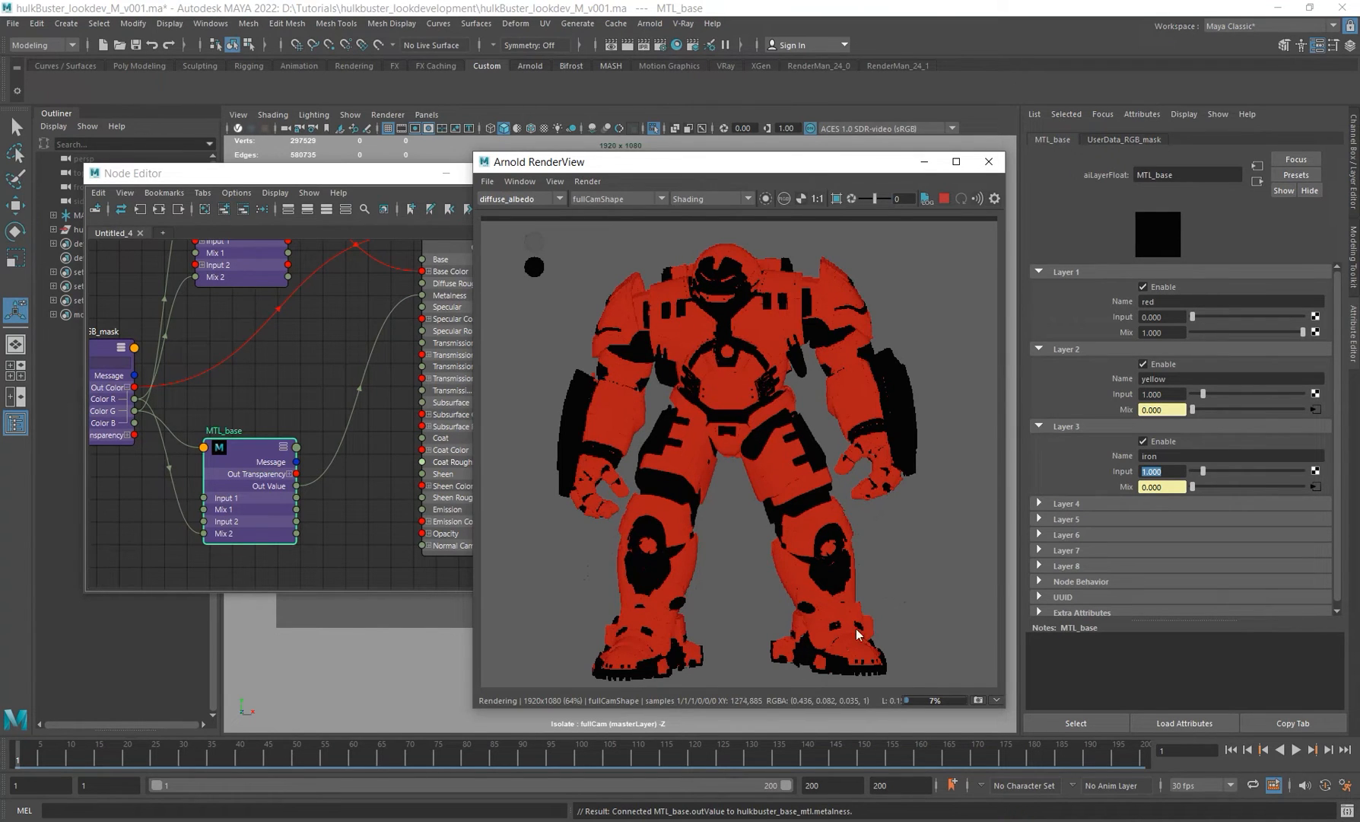
{"action": "left_click", "coordinate": [520, 199]}
{"action": "left_click", "coordinate": [506, 259]}
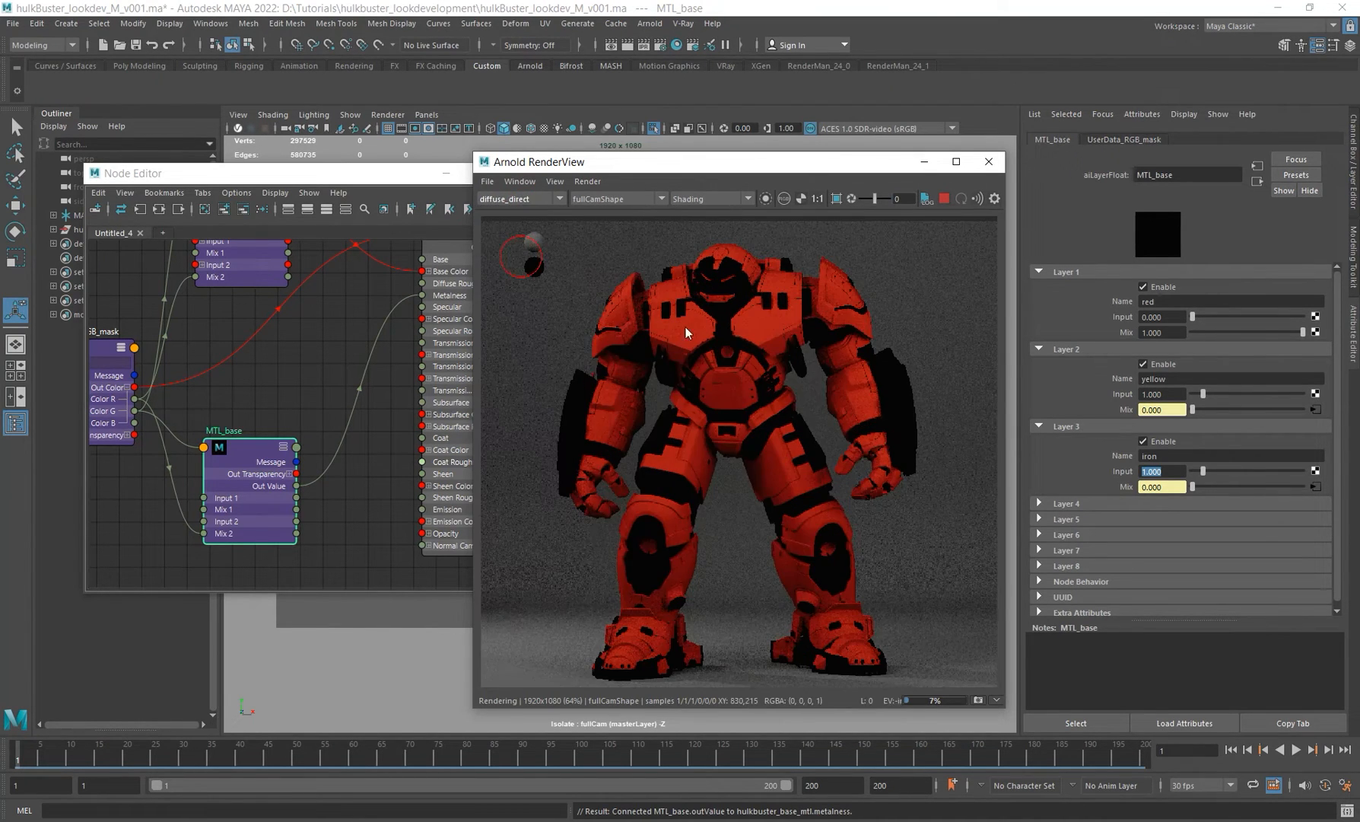
{"action": "left_click", "coordinate": [520, 198]}
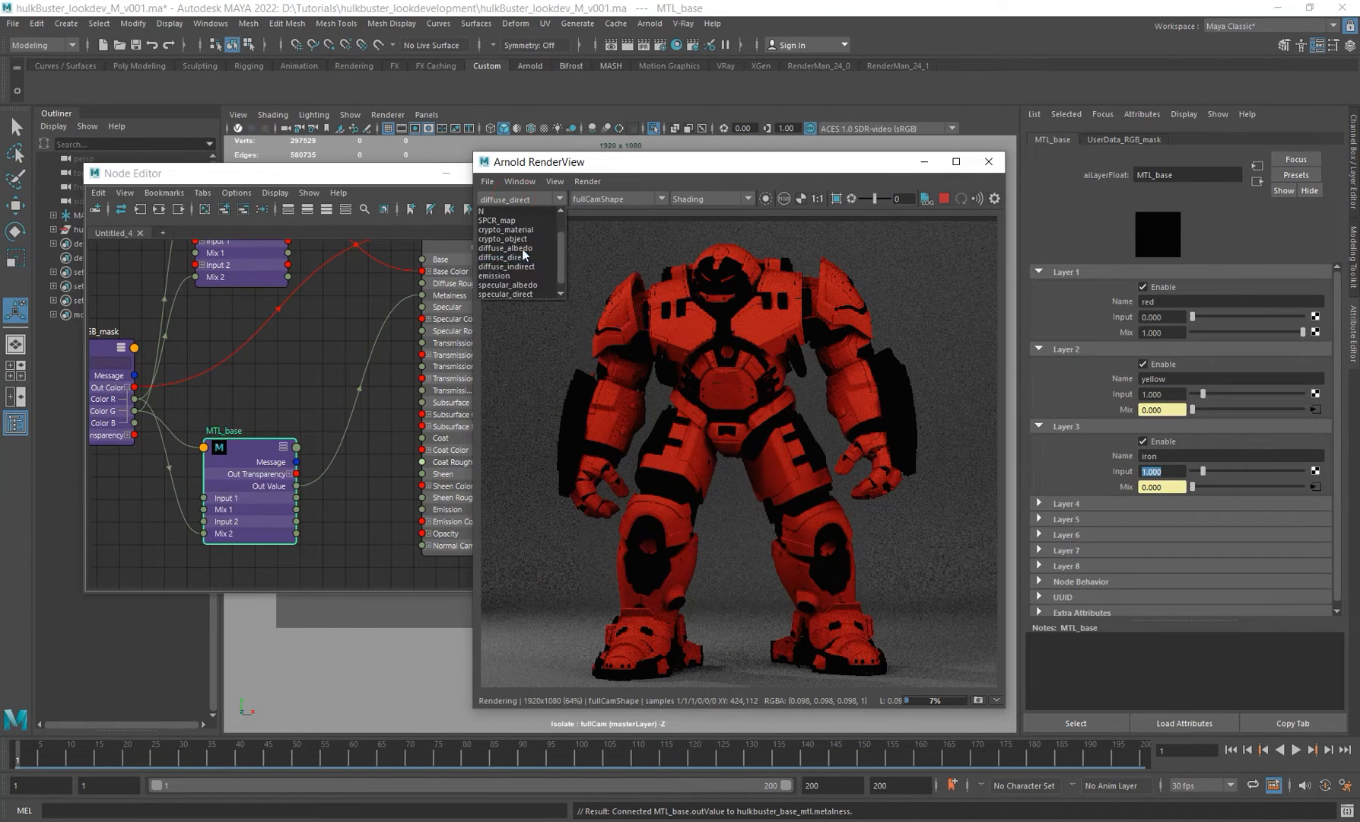
{"action": "left_click", "coordinate": [508, 285]}
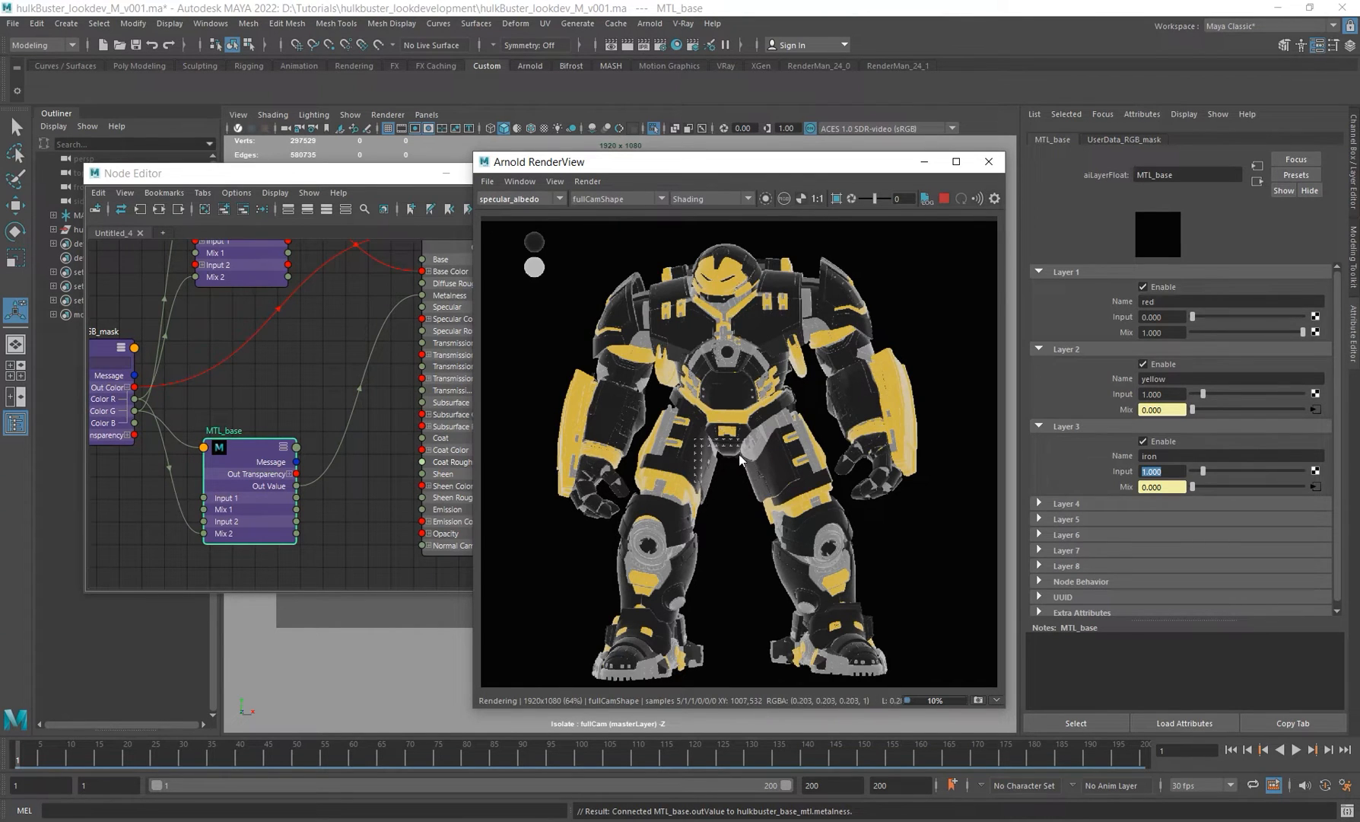
Step: Examine the specular_direct AOV in the render view and switch the display back to Beauty
{"action": "scroll", "coordinate": [792, 448], "scroll_direction": "up", "scroll_amount": 2}
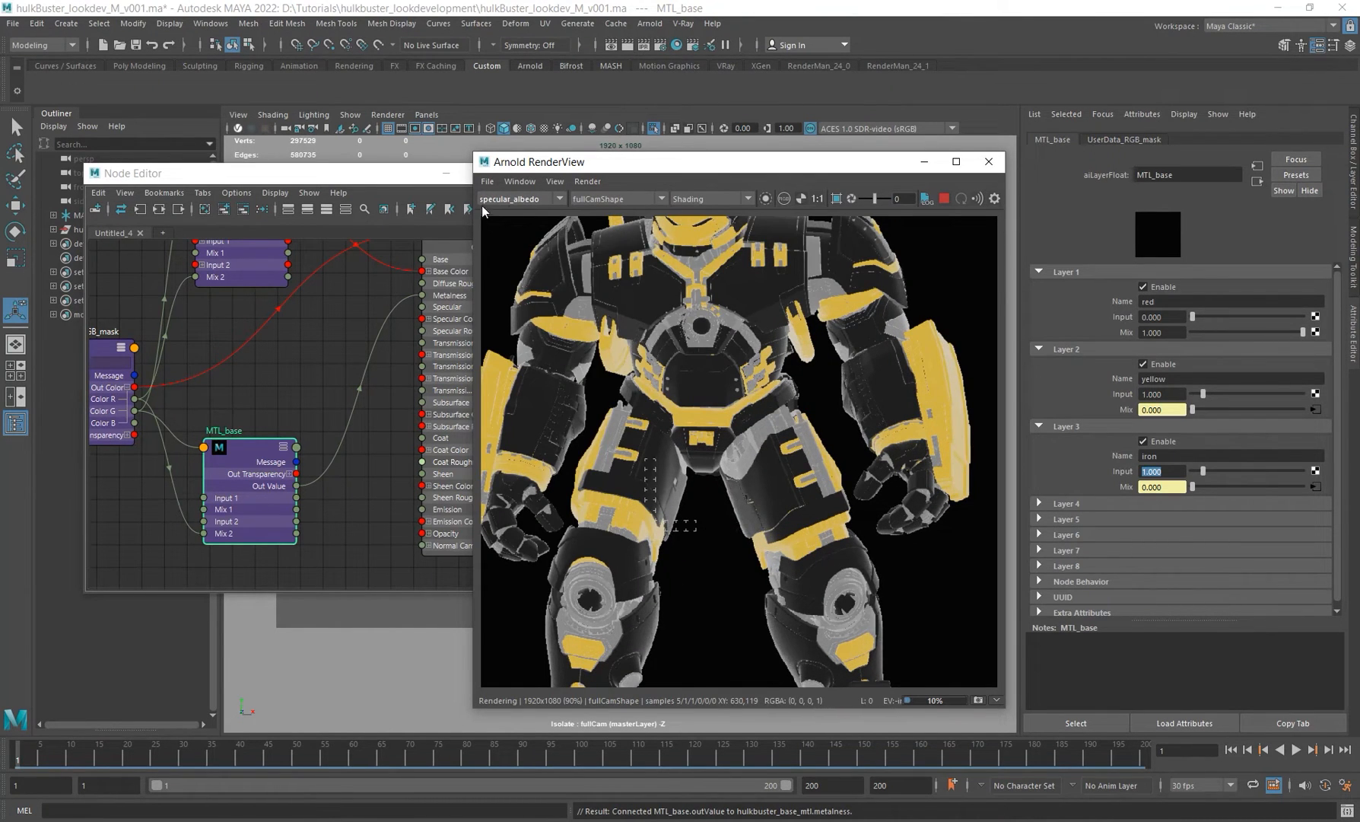
{"action": "left_click", "coordinate": [536, 200]}
{"action": "left_click", "coordinate": [519, 294]}
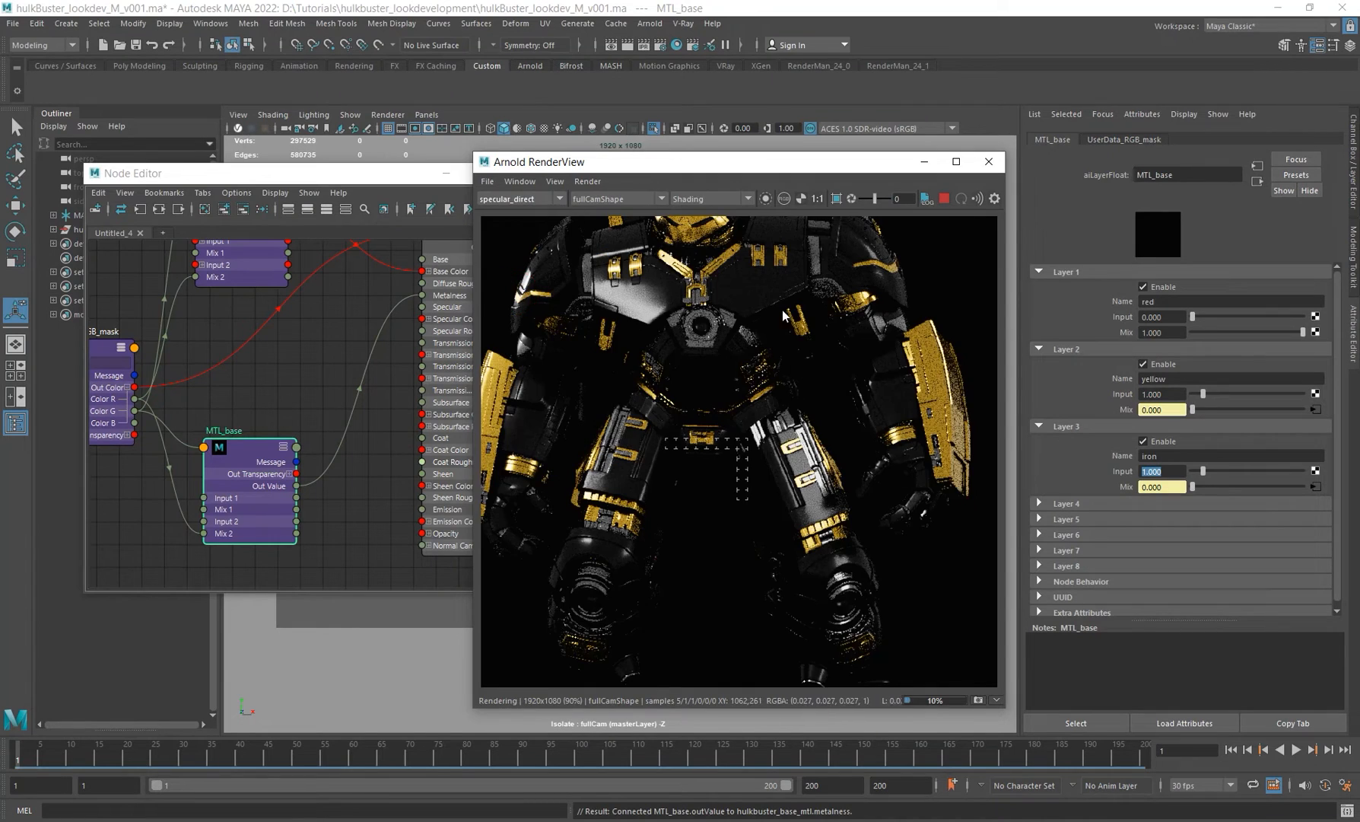
{"action": "scroll", "coordinate": [723, 356], "scroll_direction": "down", "scroll_amount": 2}
{"action": "middle_click_drag", "start_coordinate": [411, 358], "coordinate": [374, 381], "text": "alt"}
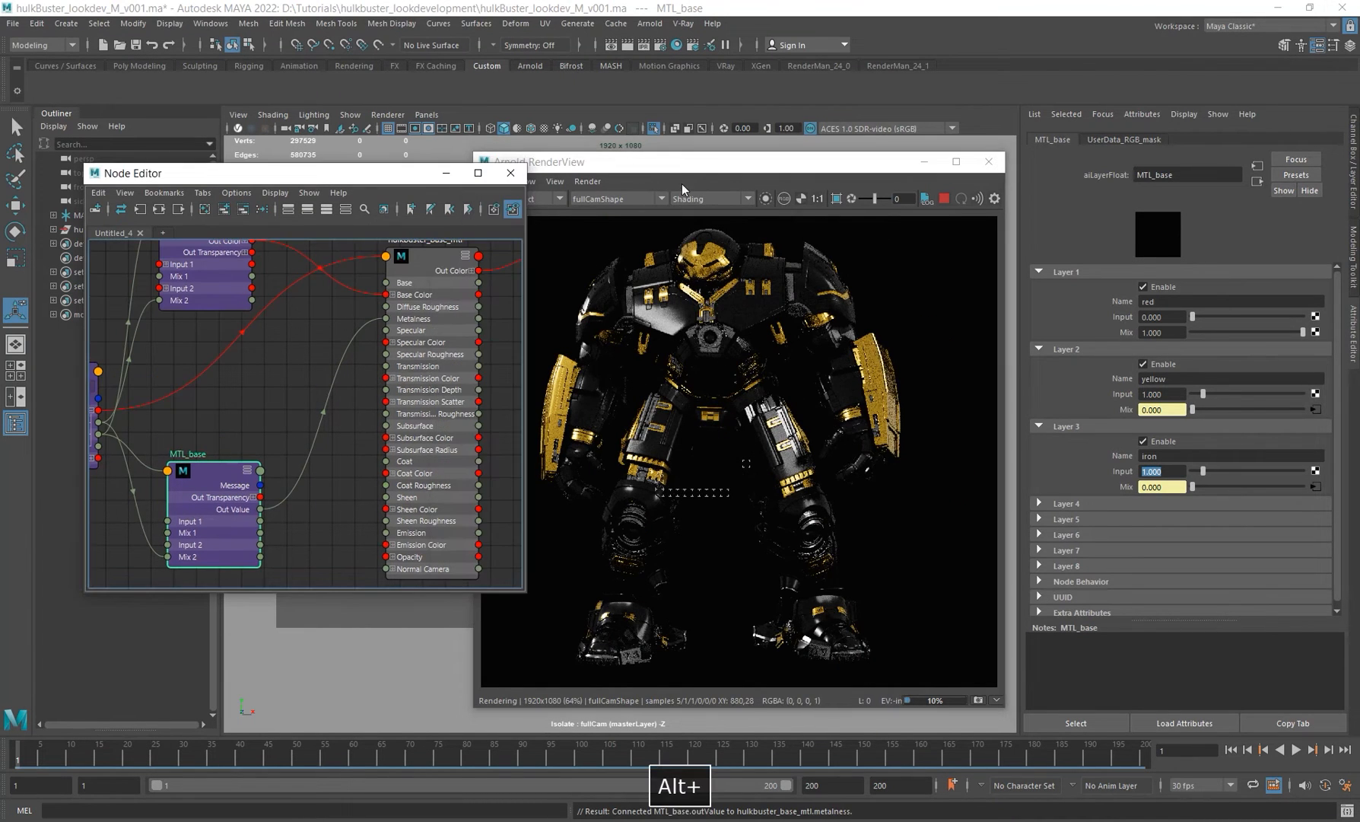
{"action": "left_click", "coordinate": [684, 187]}
{"action": "left_click", "coordinate": [525, 199]}
{"action": "left_click", "coordinate": [496, 211]}
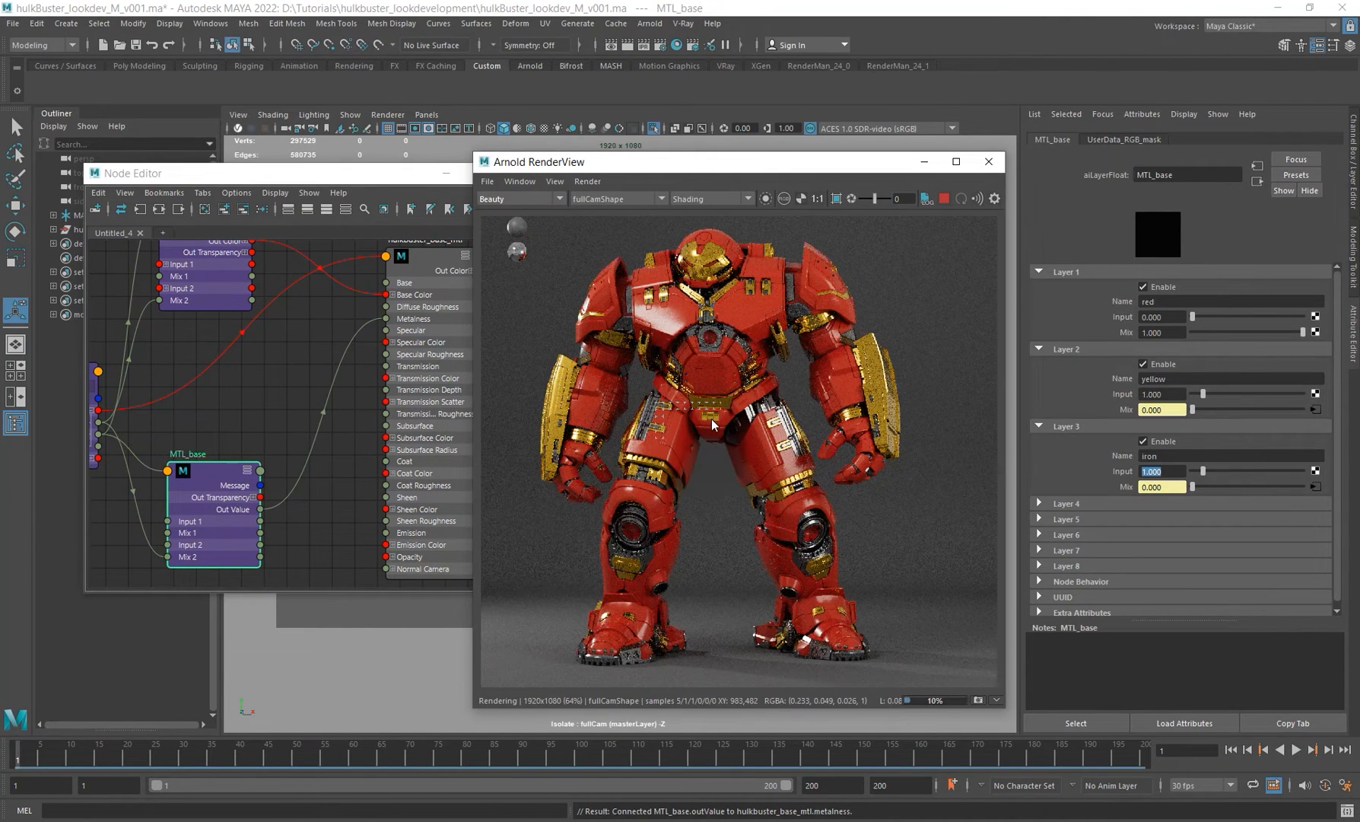
{"action": "middle_click_drag", "start_coordinate": [299, 353], "coordinate": [304, 415], "text": "alt"}
{"action": "right_click_drag", "start_coordinate": [312, 401], "coordinate": [286, 392], "text": "alt"}
{"action": "middle_click_drag", "start_coordinate": [287, 391], "coordinate": [335, 344], "text": "alt"}
{"action": "left_click_drag", "start_coordinate": [290, 492], "coordinate": [286, 459]}
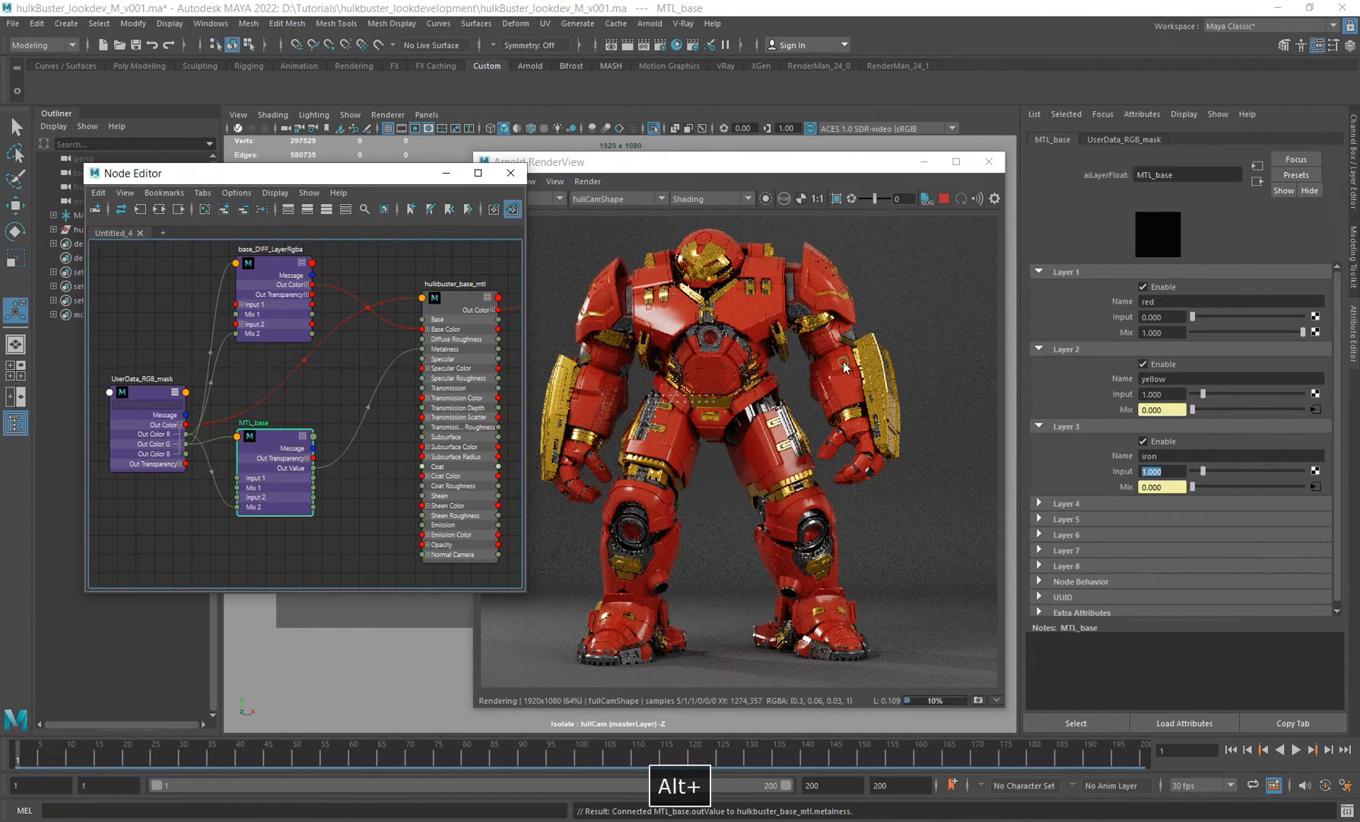
{"action": "left_click", "coordinate": [843, 381]}
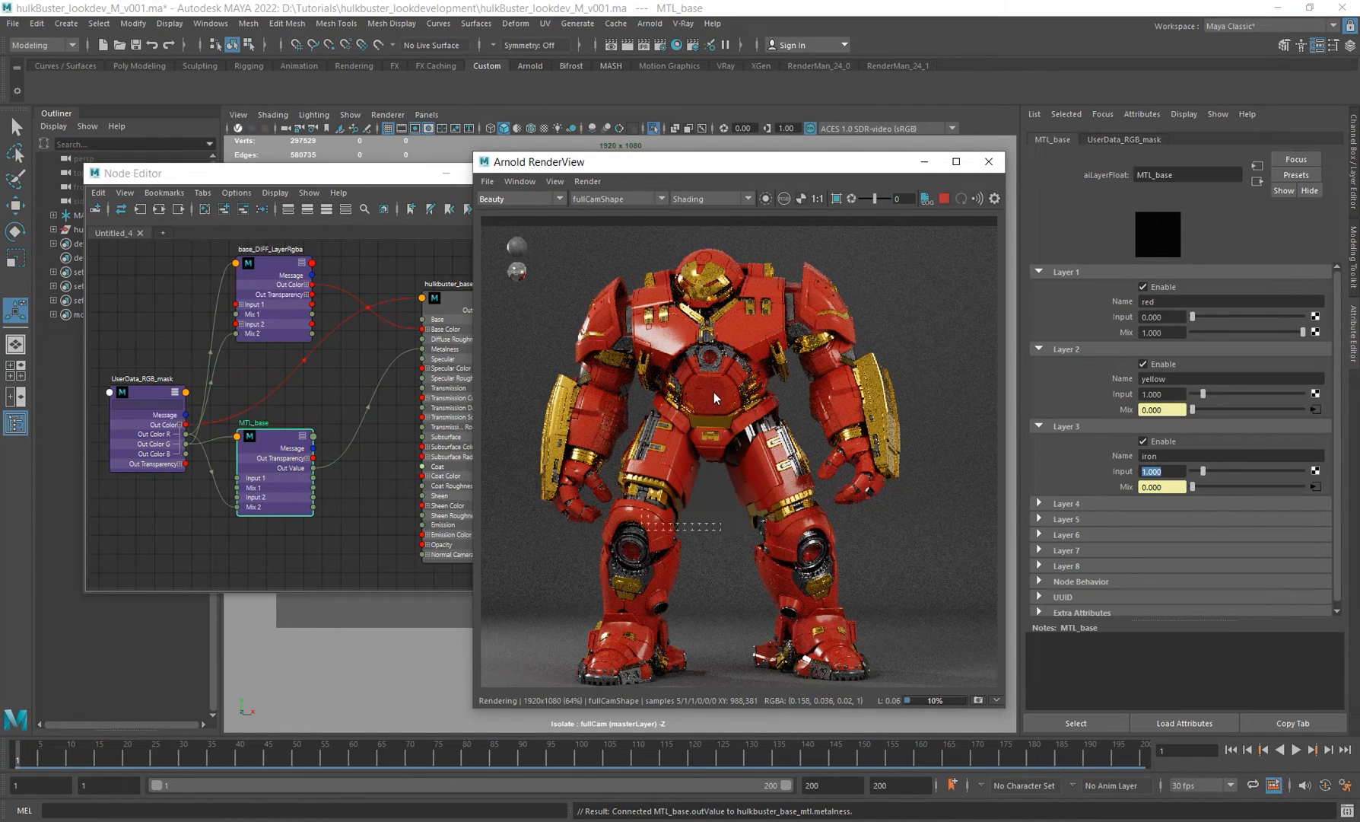
Step: Open Render Settings and set the Arnold Camera (AA) samples to 4
{"action": "left_click", "coordinate": [660, 47]}
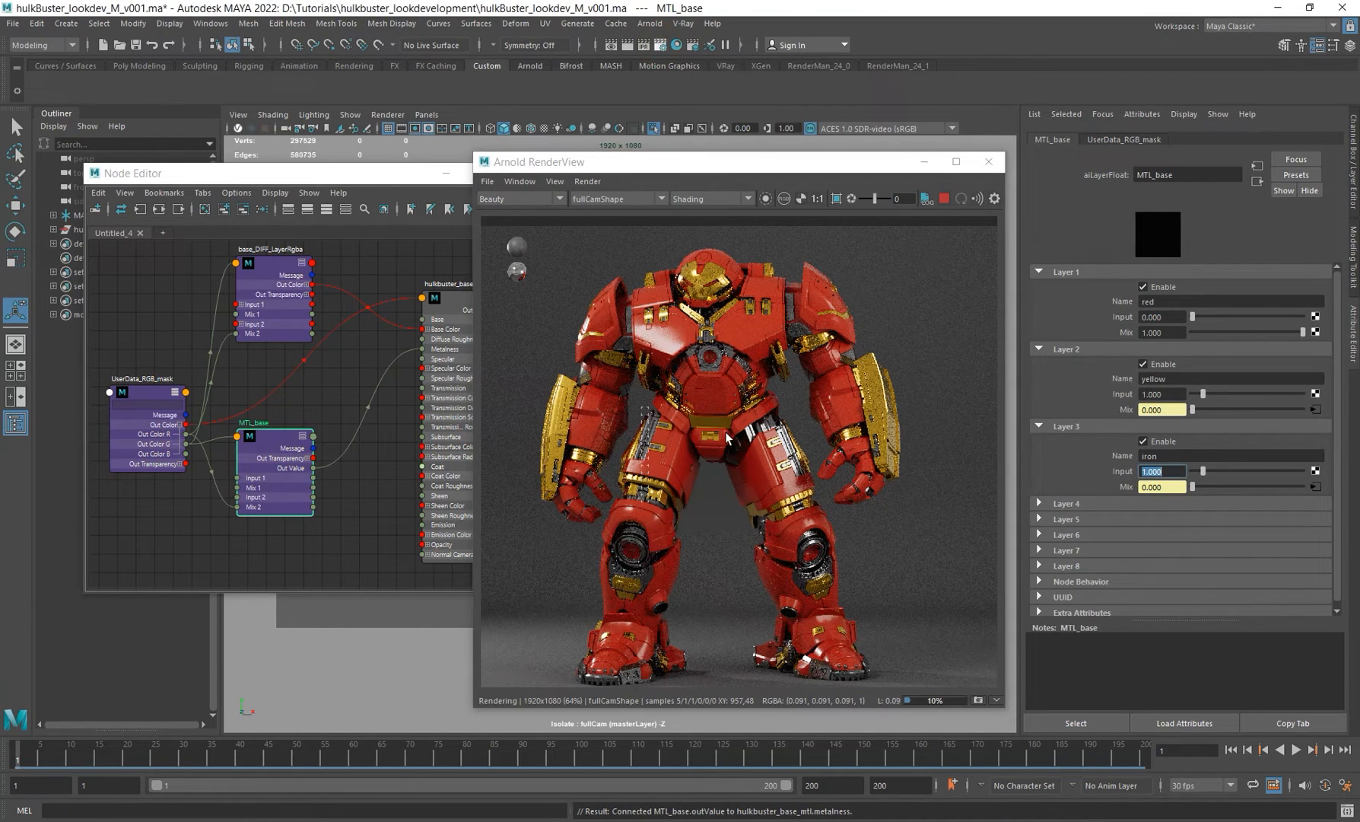
{"action": "left_click", "coordinate": [357, 245]}
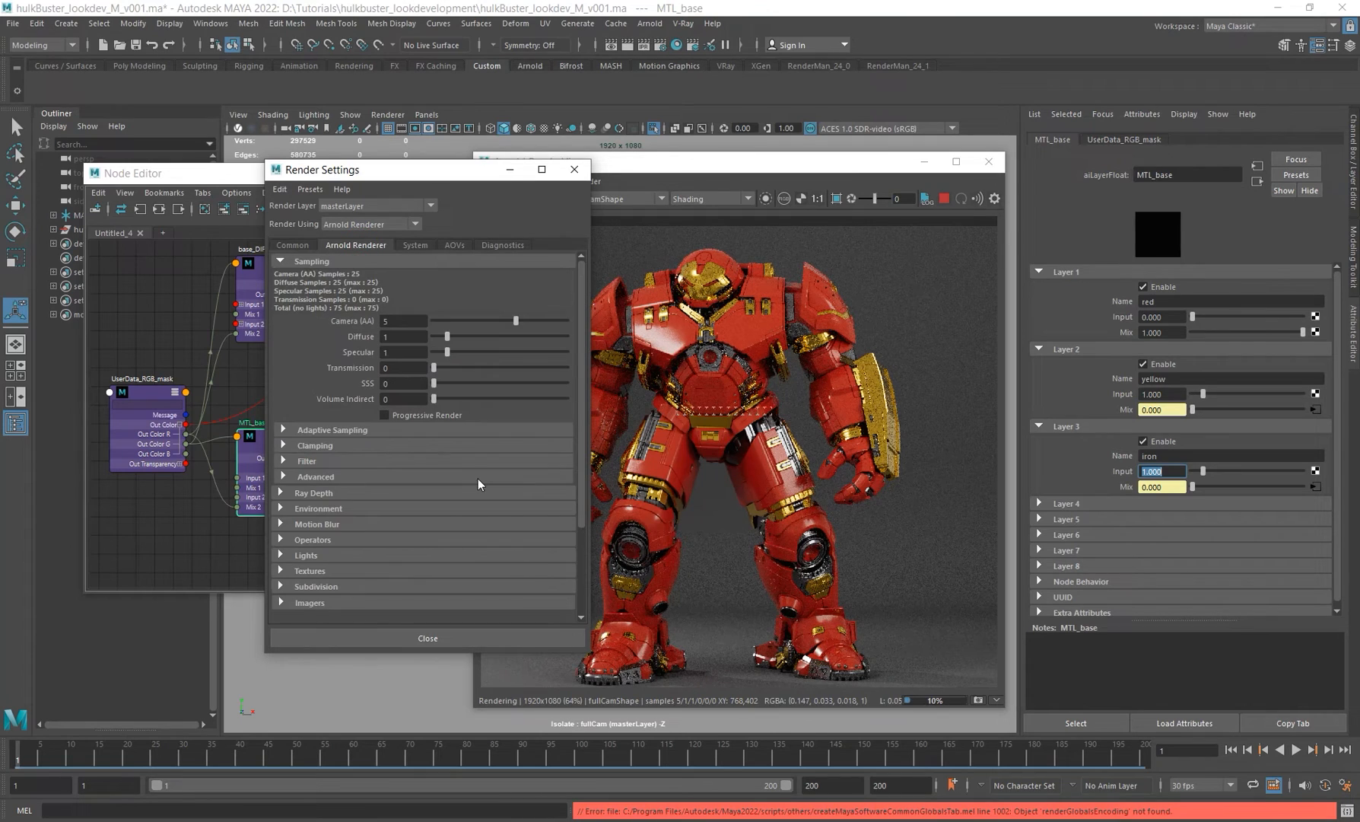
{"action": "left_click", "coordinate": [405, 322]}
{"action": "type", "text": "4"}
{"action": "key", "text": "Return"}
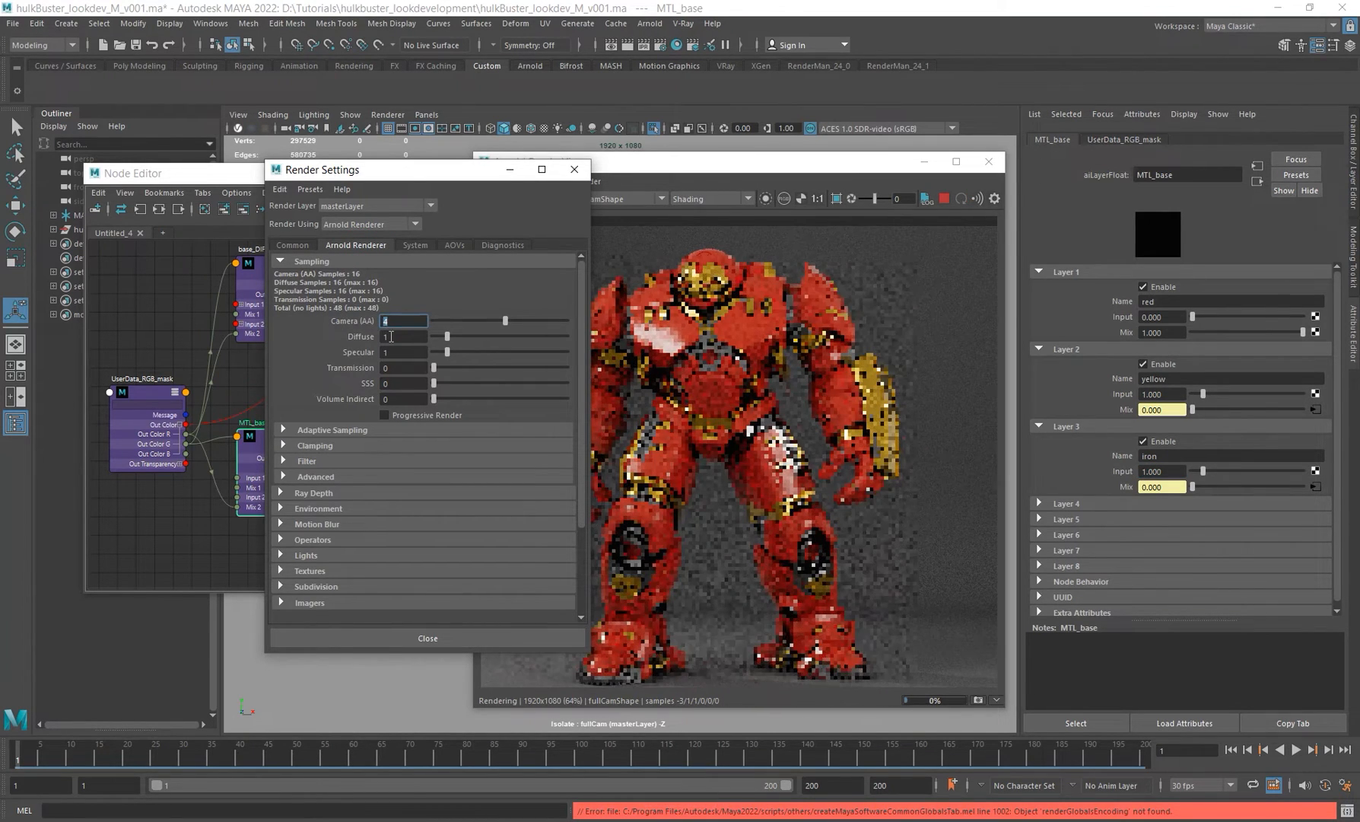
{"action": "left_click_drag", "start_coordinate": [426, 169], "coordinate": [335, 170]}
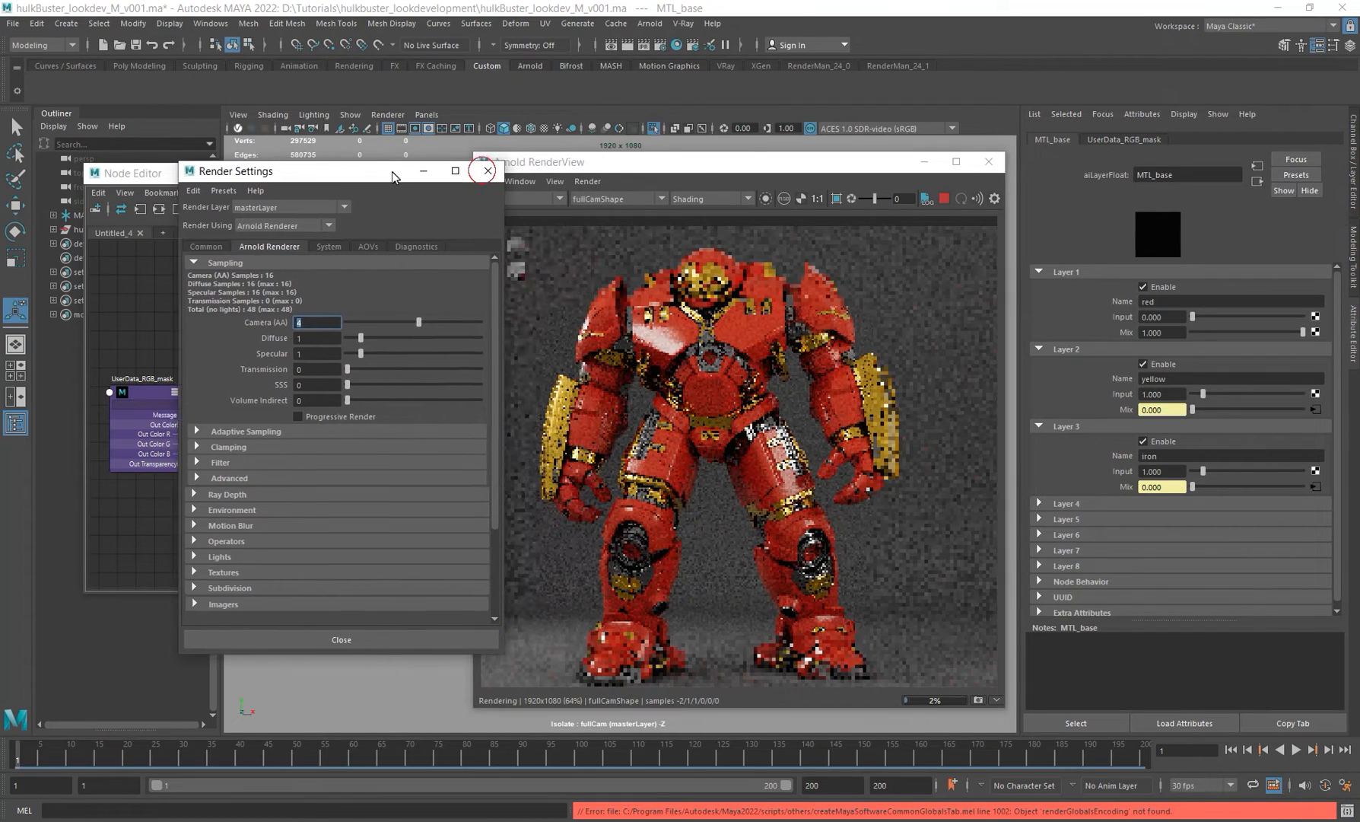
{"action": "left_click_drag", "start_coordinate": [709, 164], "coordinate": [736, 129]}
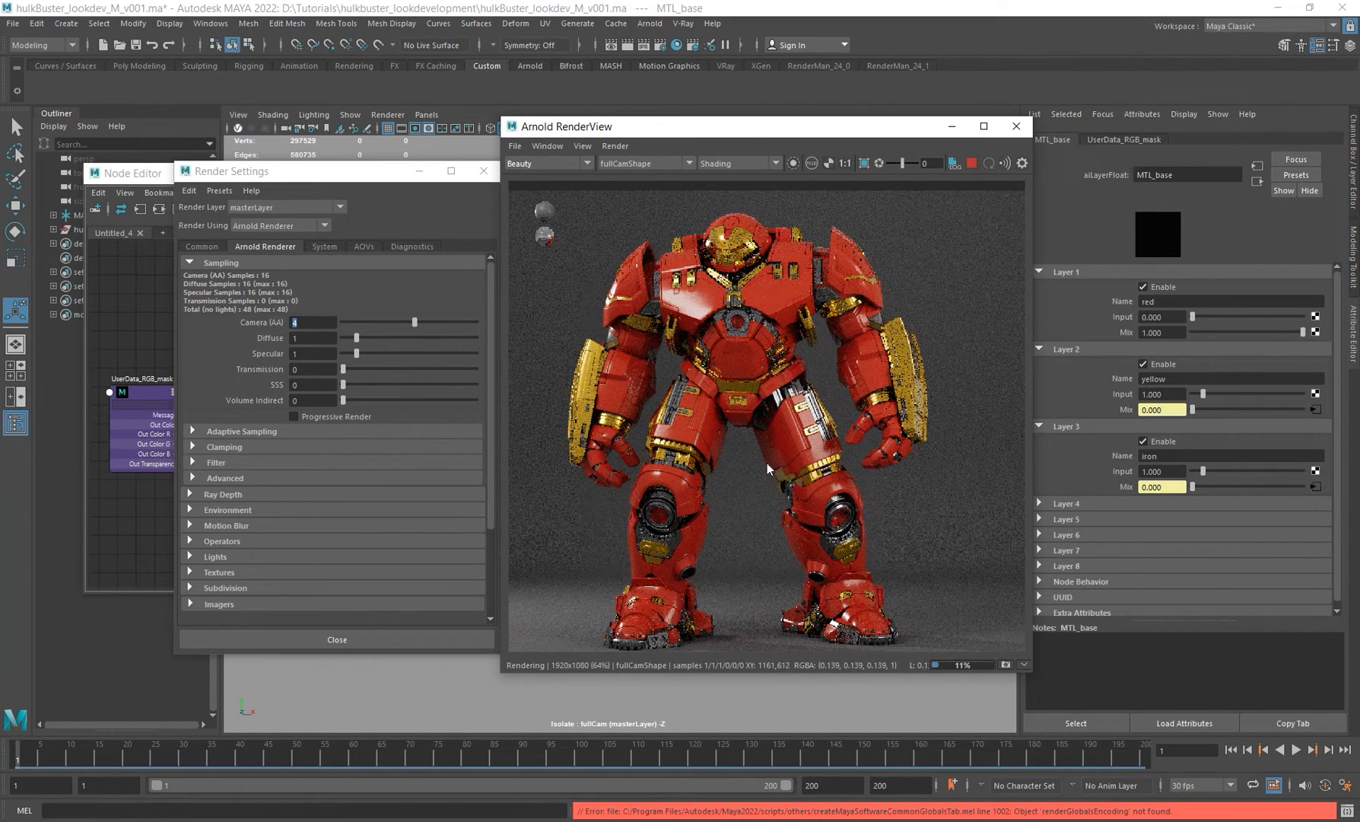
{"action": "left_click_drag", "start_coordinate": [318, 322], "coordinate": [254, 312]}
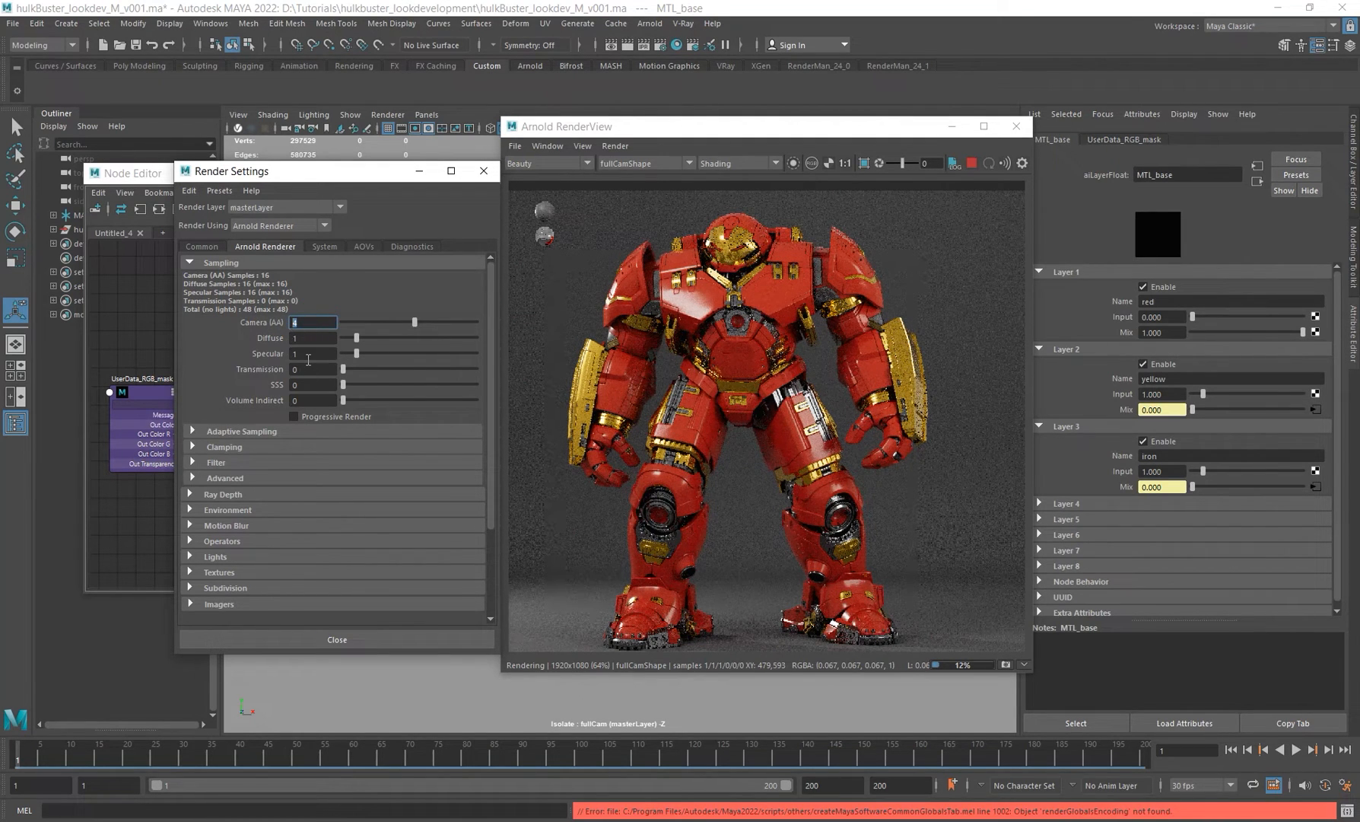
{"action": "left_click_drag", "start_coordinate": [323, 173], "coordinate": [318, 282]}
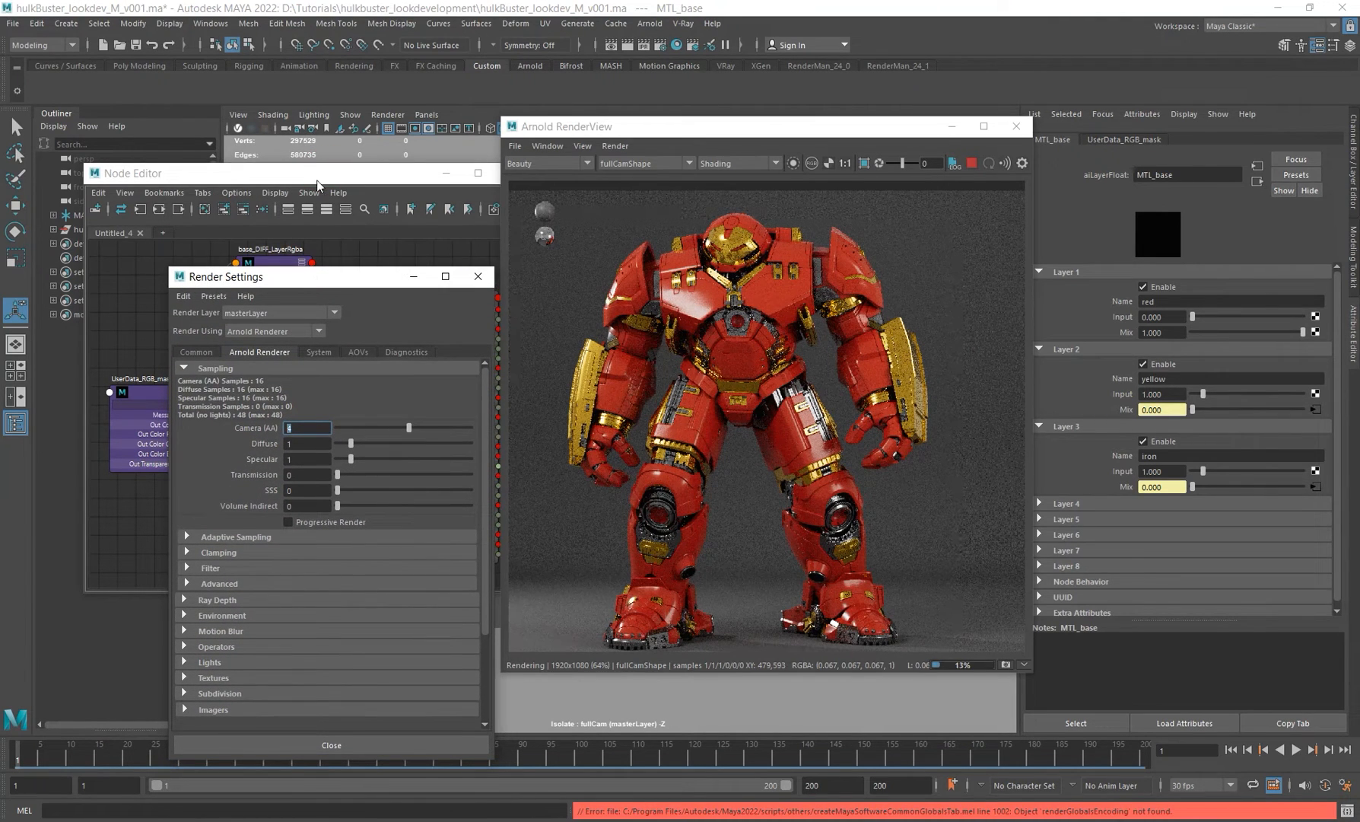
{"action": "left_click_drag", "start_coordinate": [269, 175], "coordinate": [270, 250]}
{"action": "left_click_drag", "start_coordinate": [294, 461], "coordinate": [277, 528]}
{"action": "left_click", "coordinate": [342, 195]}
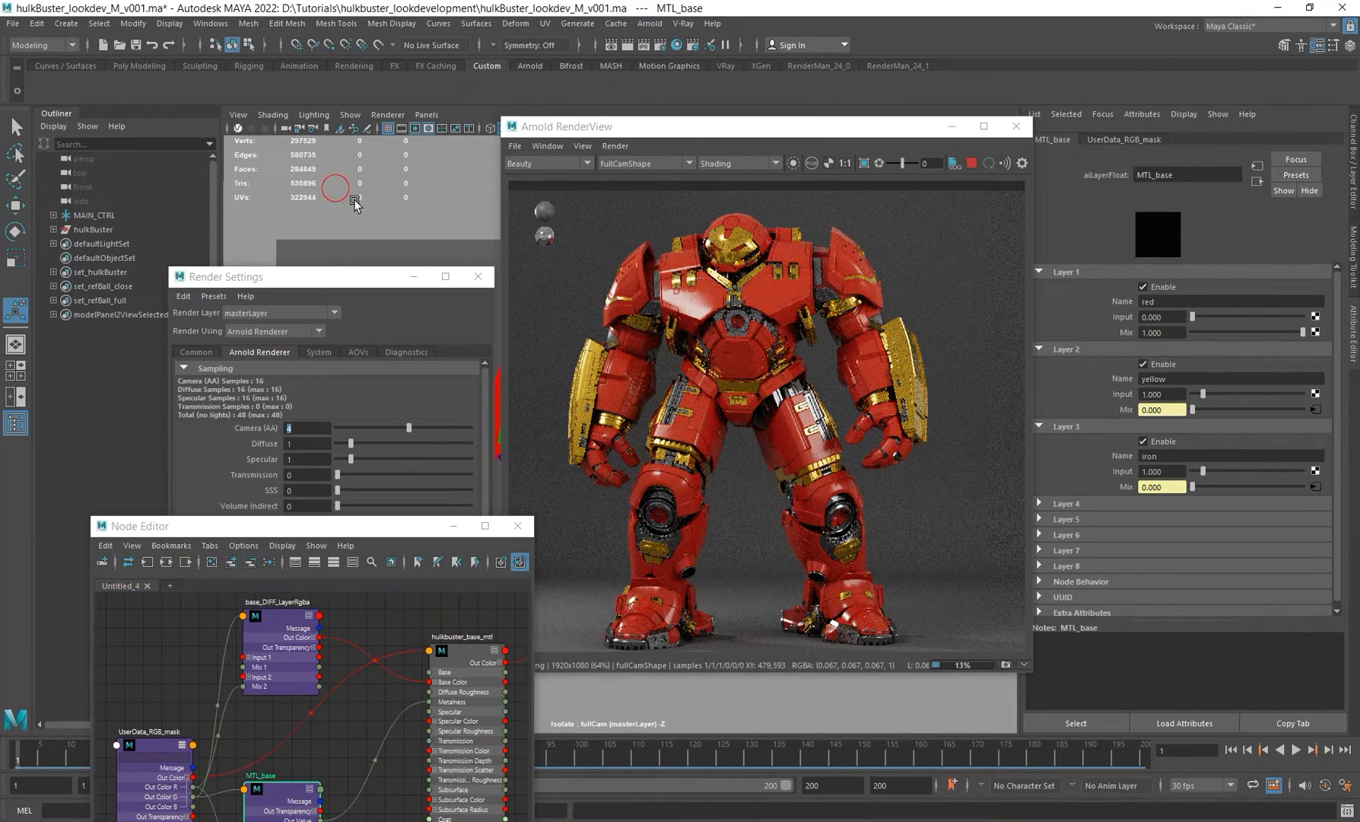
Step: Expand the light group and inspect the env_lgt dome light's Samples attribute
{"action": "left_click", "coordinate": [53, 215]}
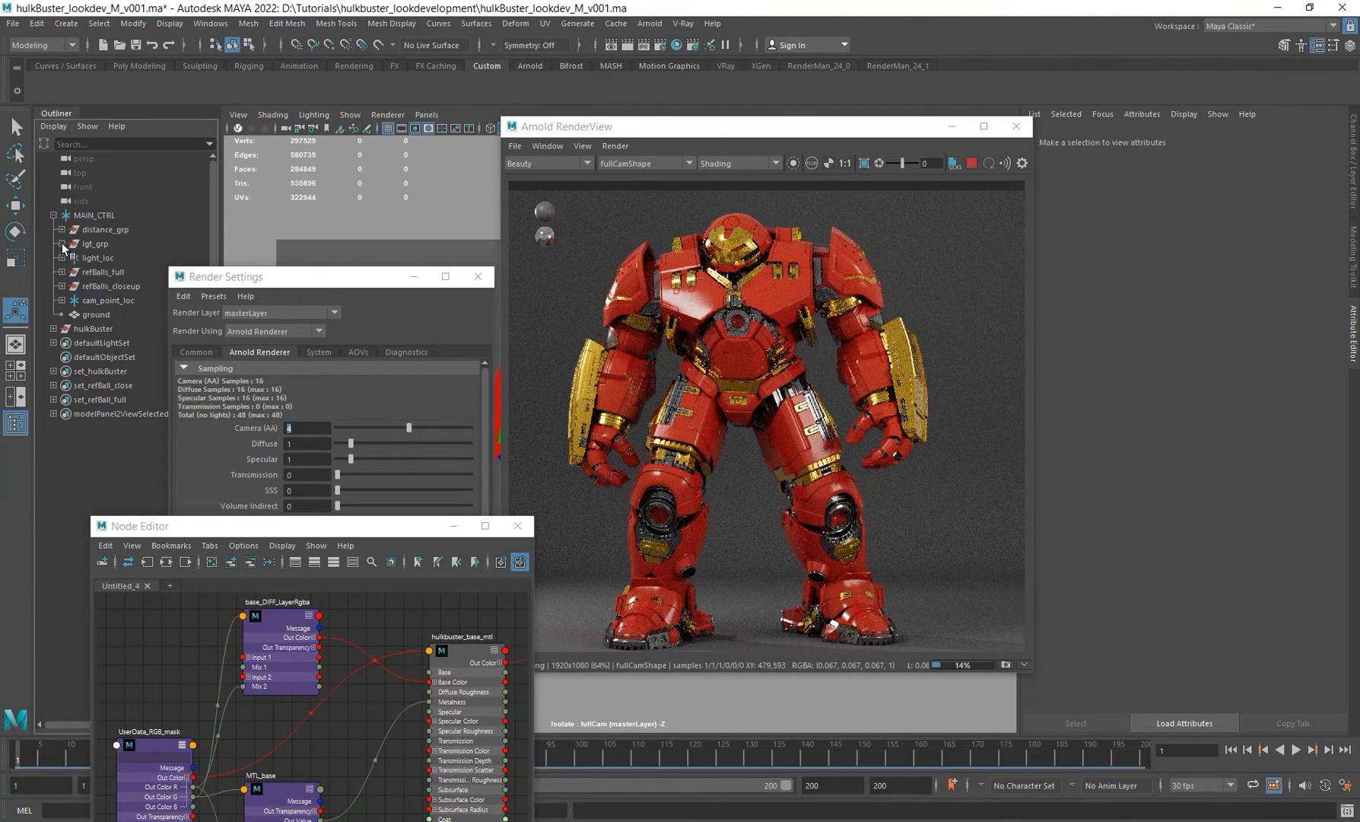
{"action": "left_click", "coordinate": [61, 243]}
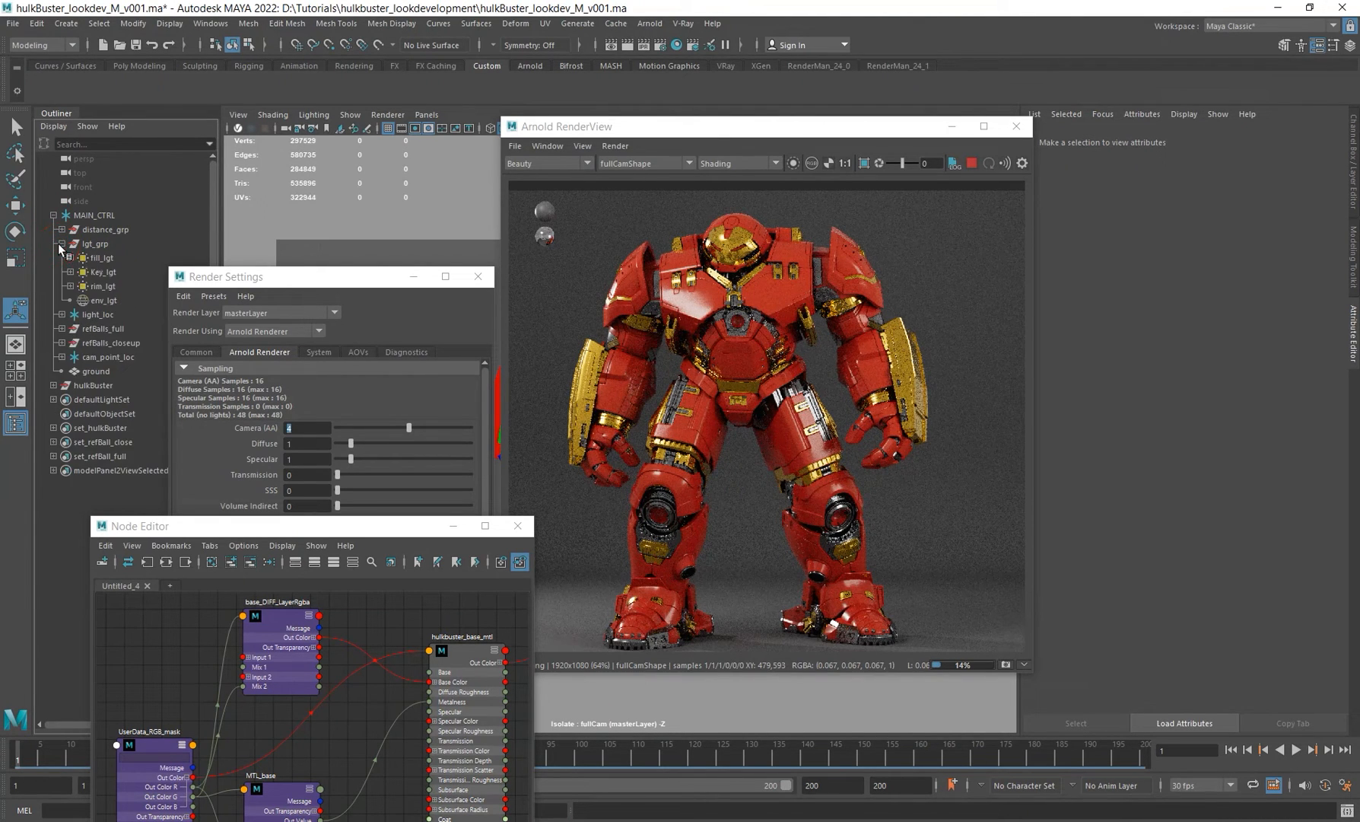
{"action": "left_click", "coordinate": [110, 298]}
{"action": "left_click", "coordinate": [1102, 140]}
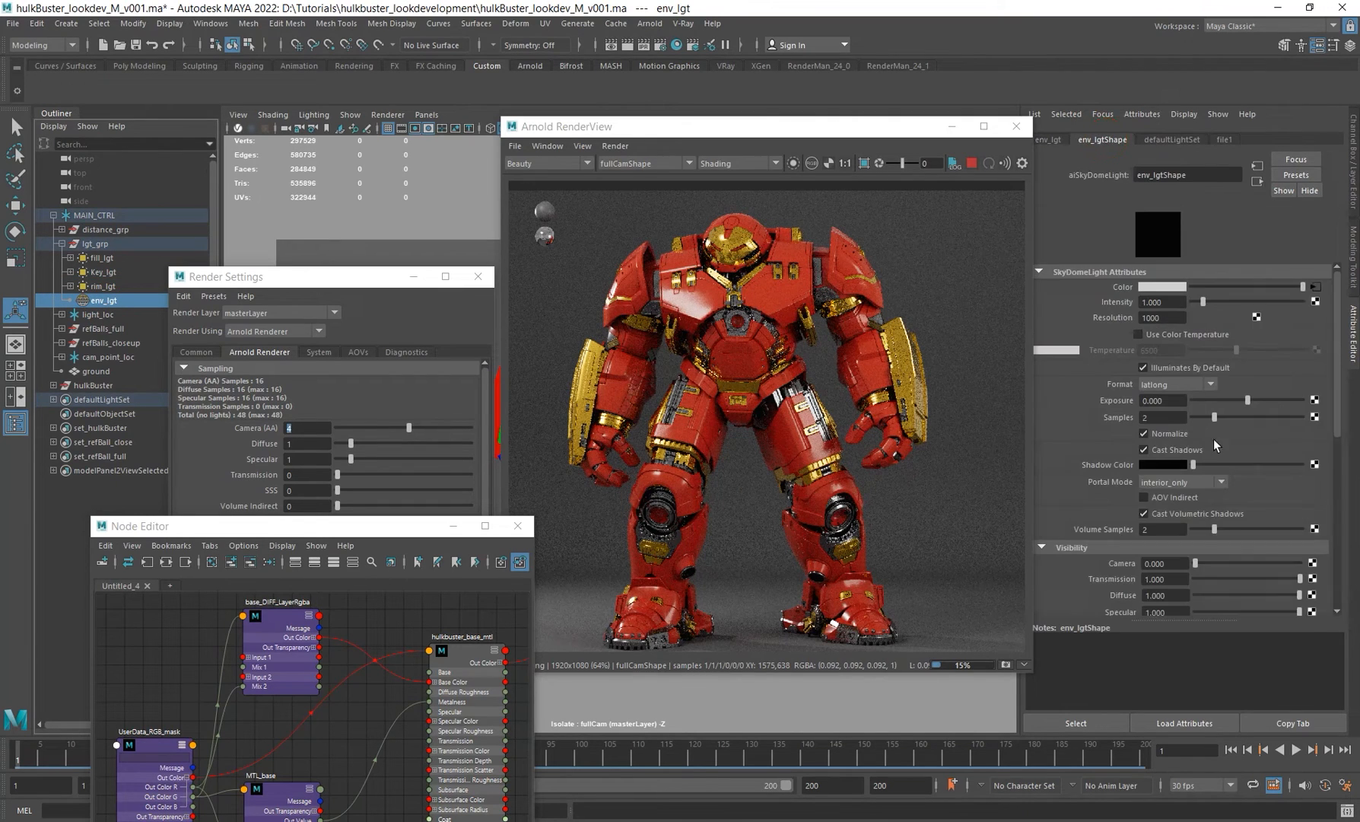
{"action": "double_click", "coordinate": [1163, 416]}
{"action": "scroll", "coordinate": [755, 439], "scroll_direction": "up", "scroll_amount": 2}
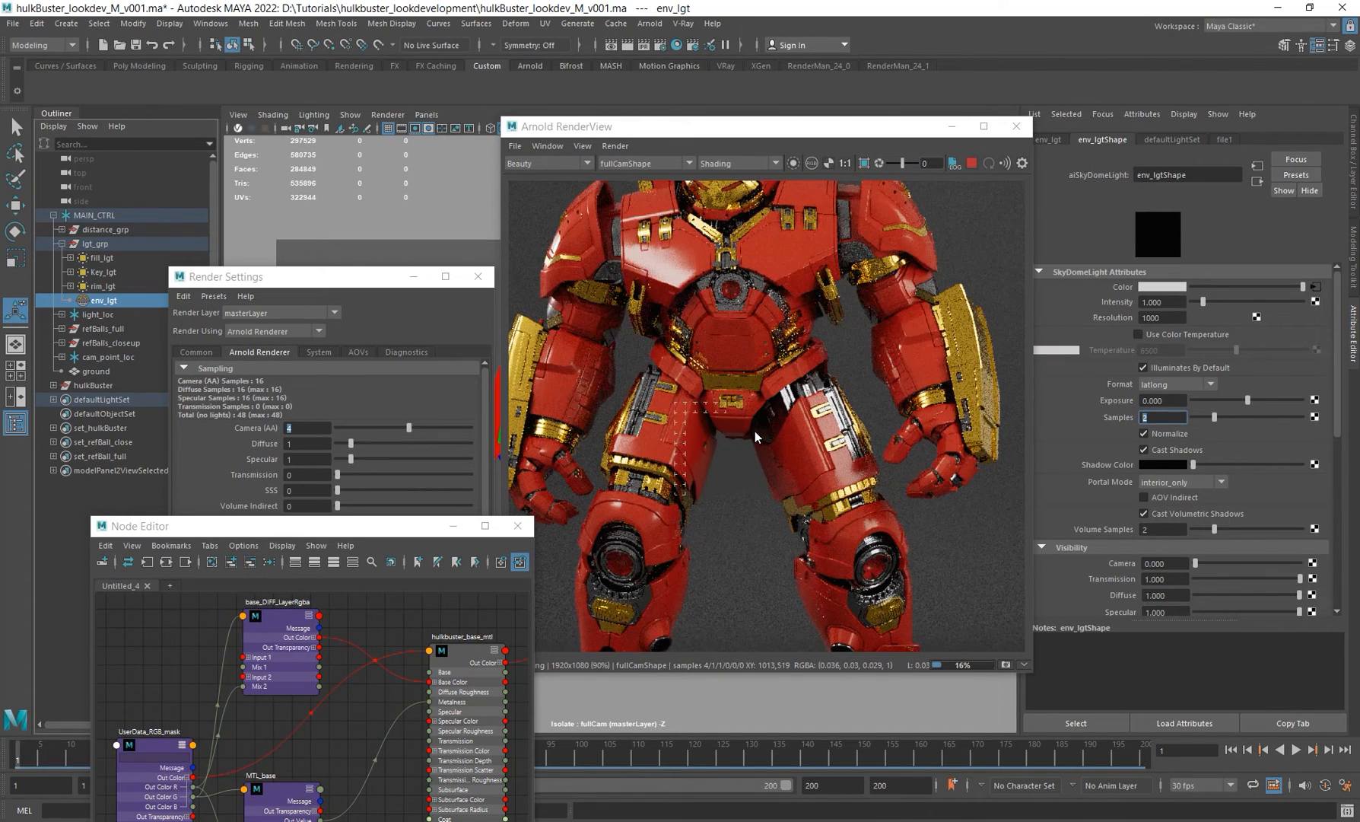
Step: Inspect the key_lgt area light's attributes and zoom into the render to check noise
{"action": "left_click", "coordinate": [104, 271]}
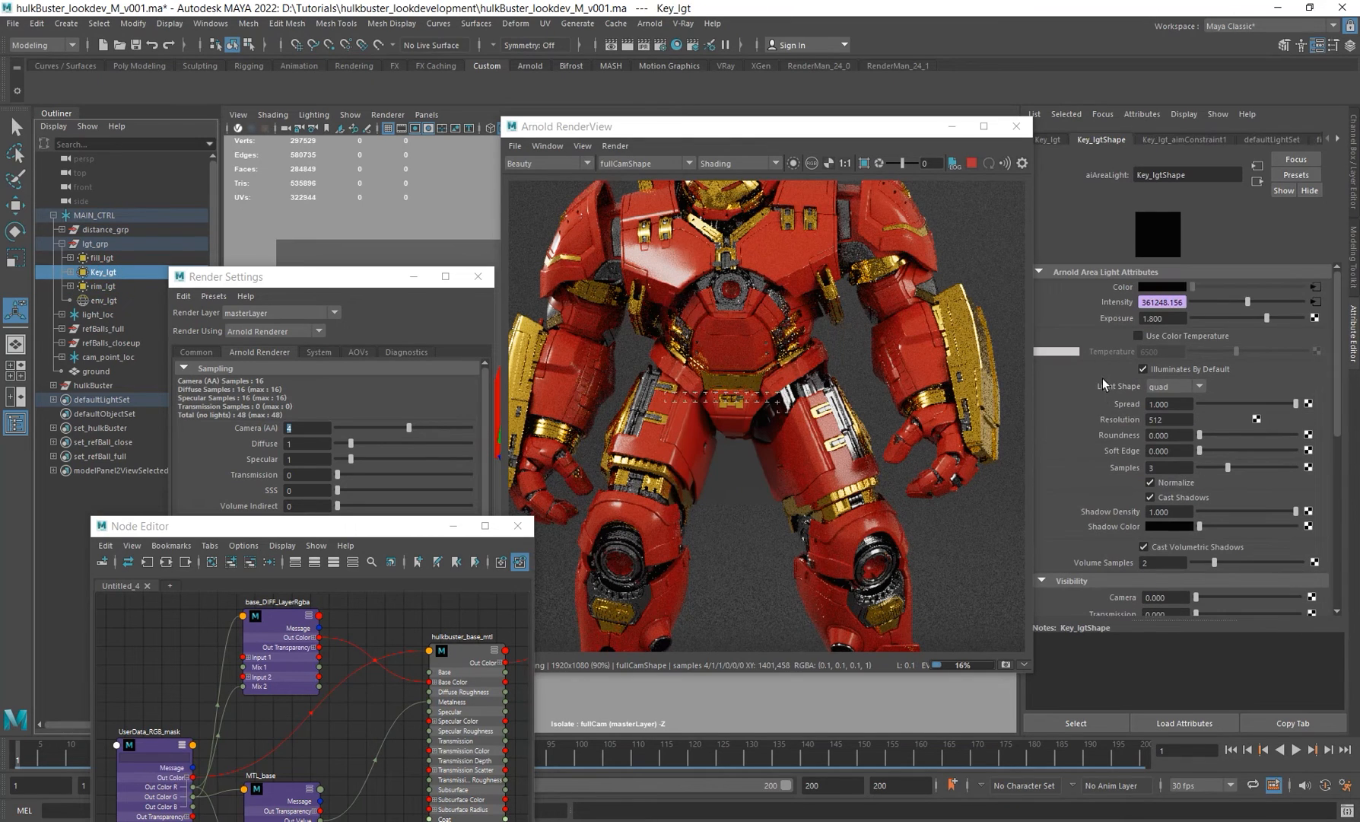
{"action": "left_click", "coordinate": [745, 490]}
{"action": "scroll", "coordinate": [747, 491], "scroll_direction": "up", "scroll_amount": 3}
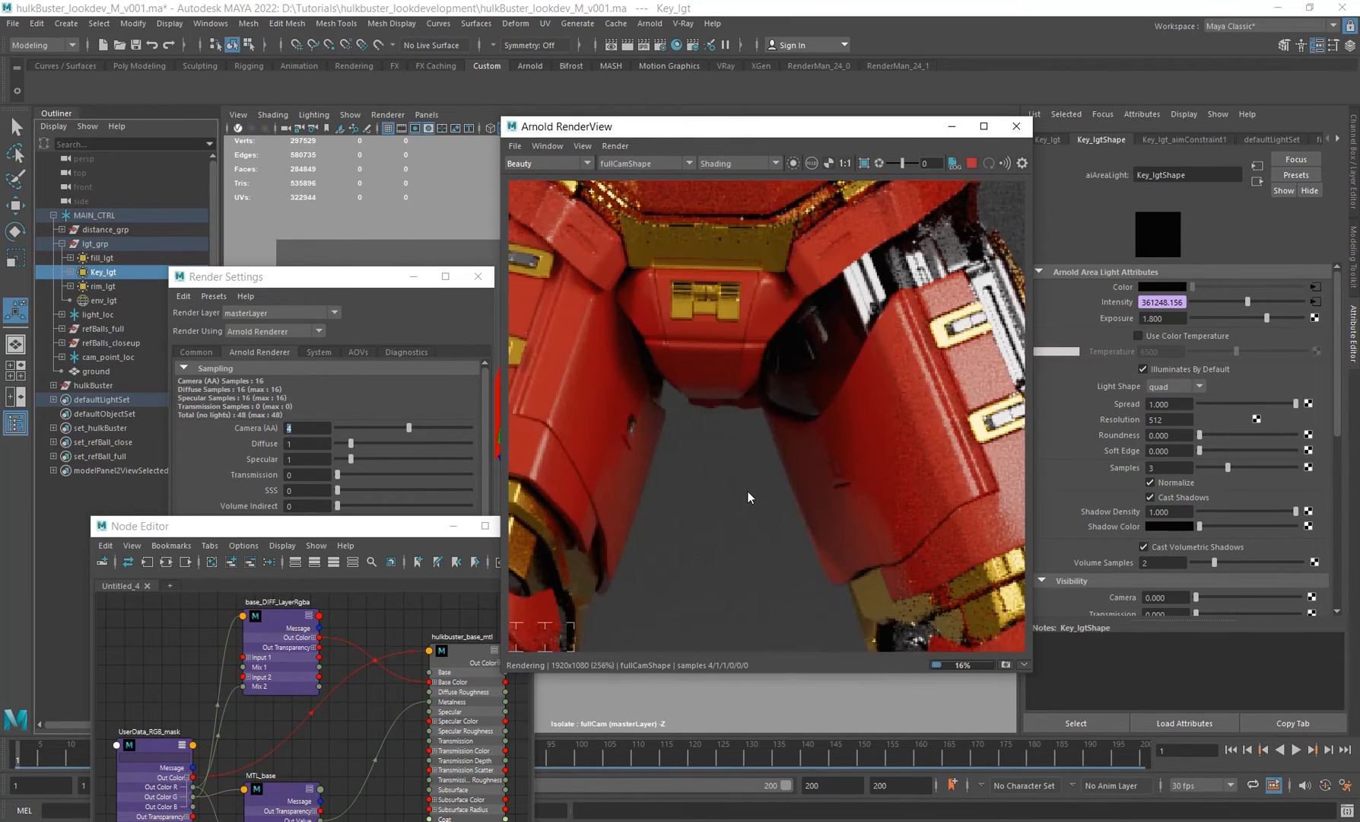
{"action": "scroll", "coordinate": [719, 449], "scroll_direction": "down", "scroll_amount": 2}
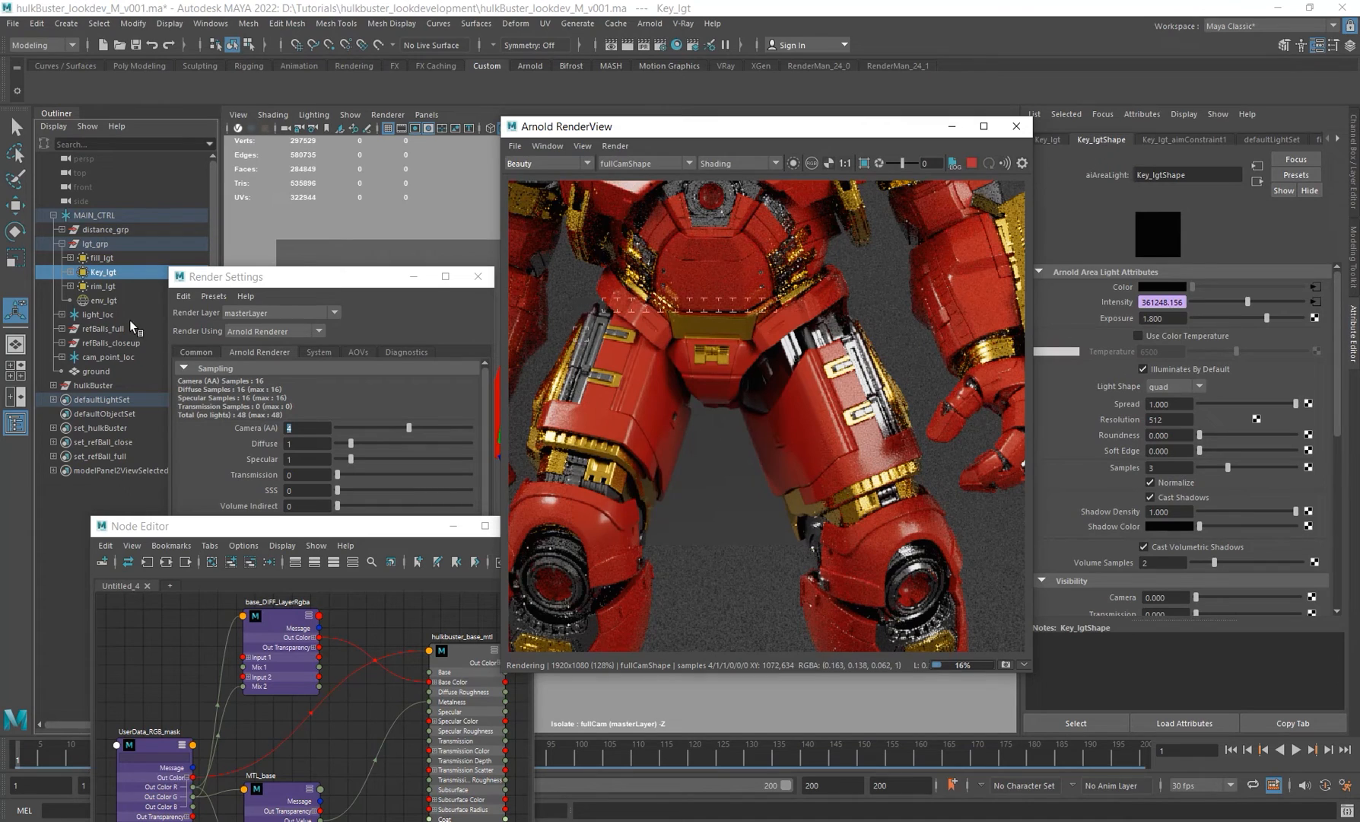
Step: Inspect the env_lgt dome light's Samples attribute, then the key_lgt and fill_lgt area lights' attributes
{"action": "left_click", "coordinate": [97, 300]}
{"action": "double_click", "coordinate": [1163, 417]}
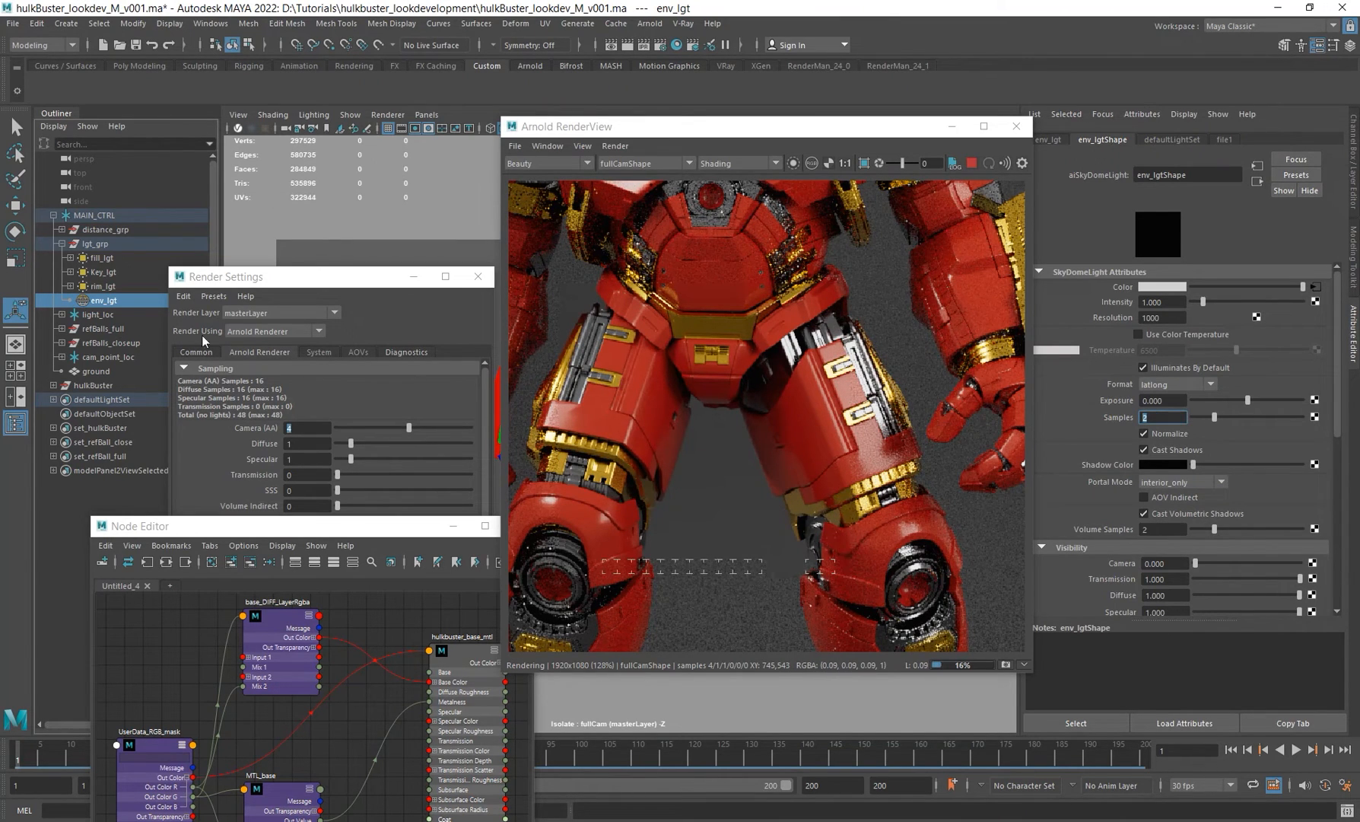
{"action": "left_click", "coordinate": [118, 268]}
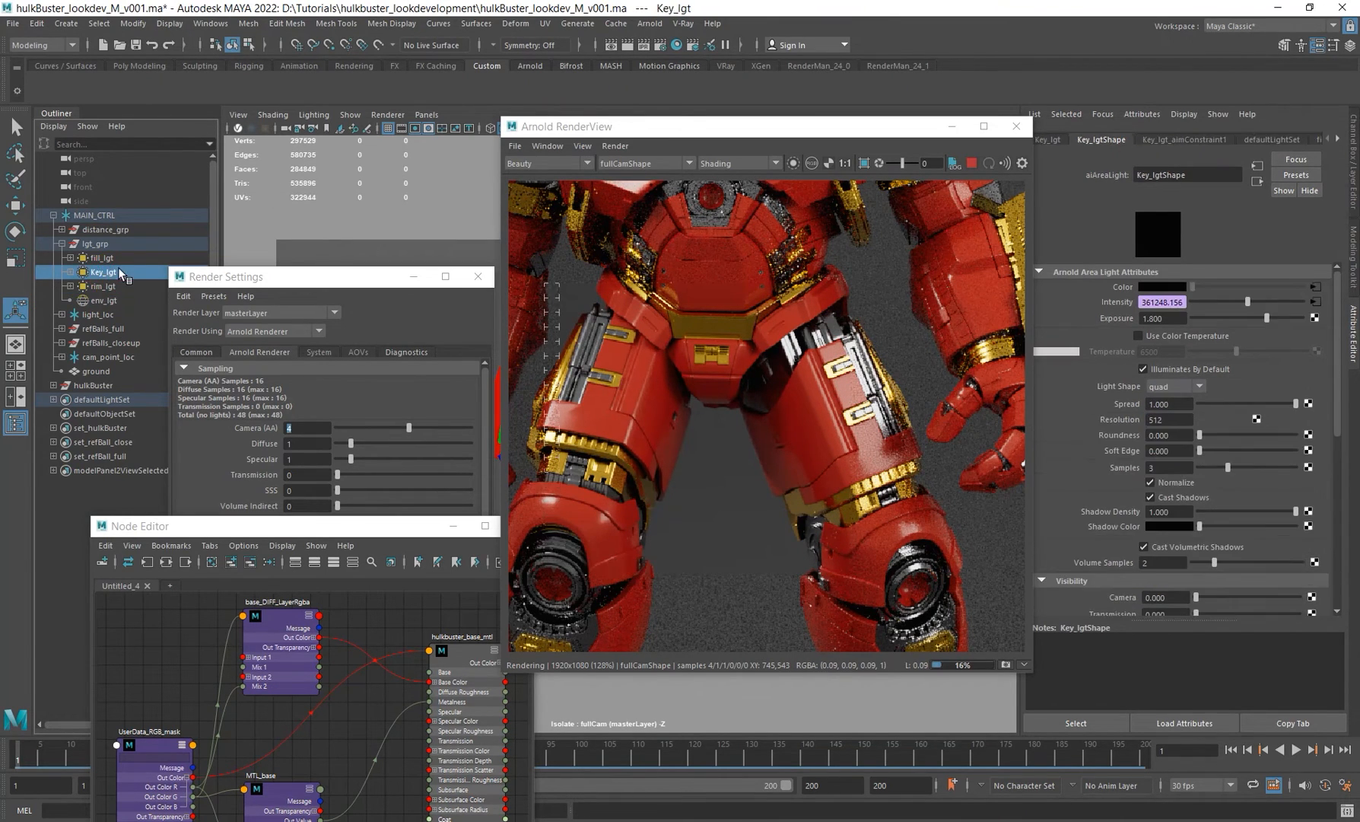
{"action": "left_click", "coordinate": [108, 258]}
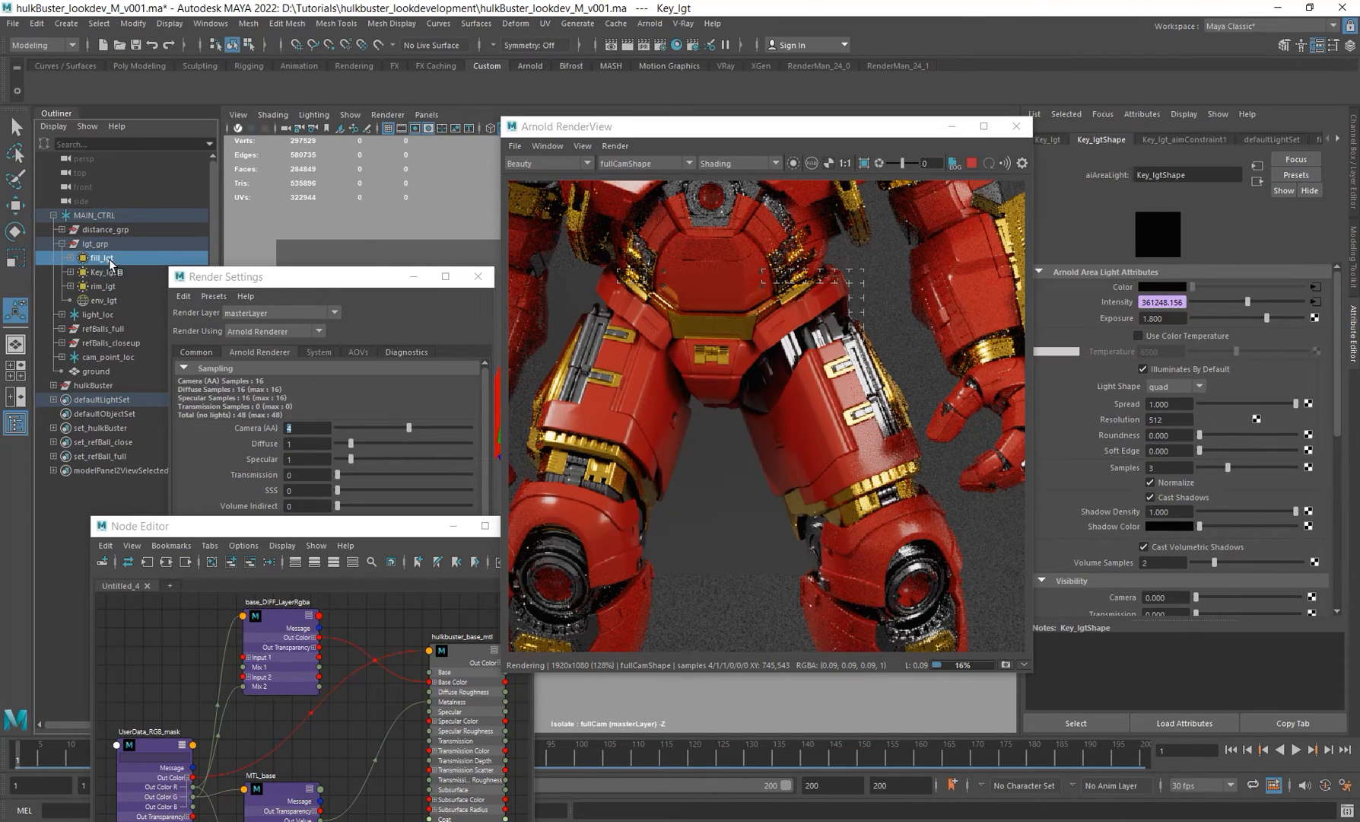
Step: Examine the Ray Depth settings in Render Settings, then collapse that section
{"action": "left_click_drag", "start_coordinate": [343, 277], "coordinate": [355, 157]}
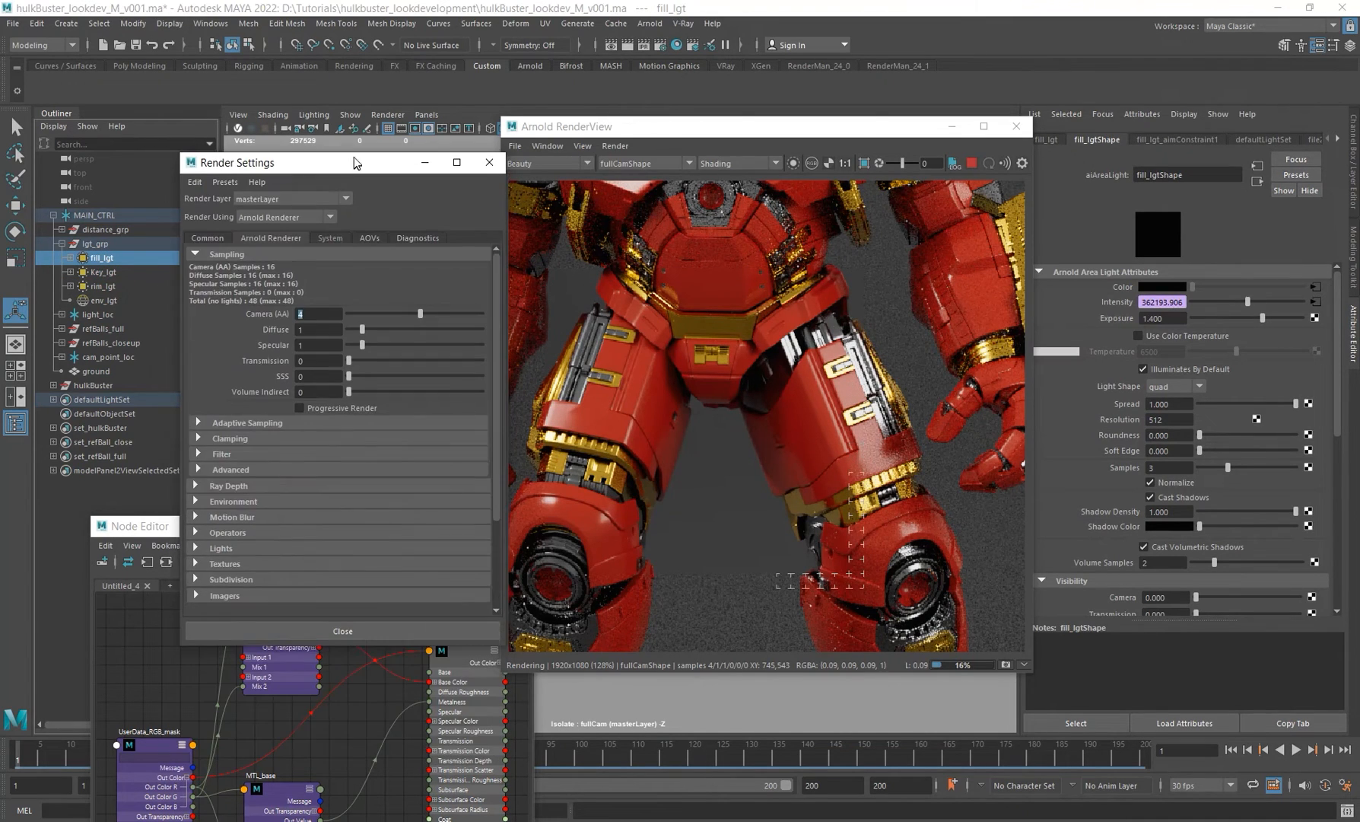
{"action": "left_click", "coordinate": [217, 480]}
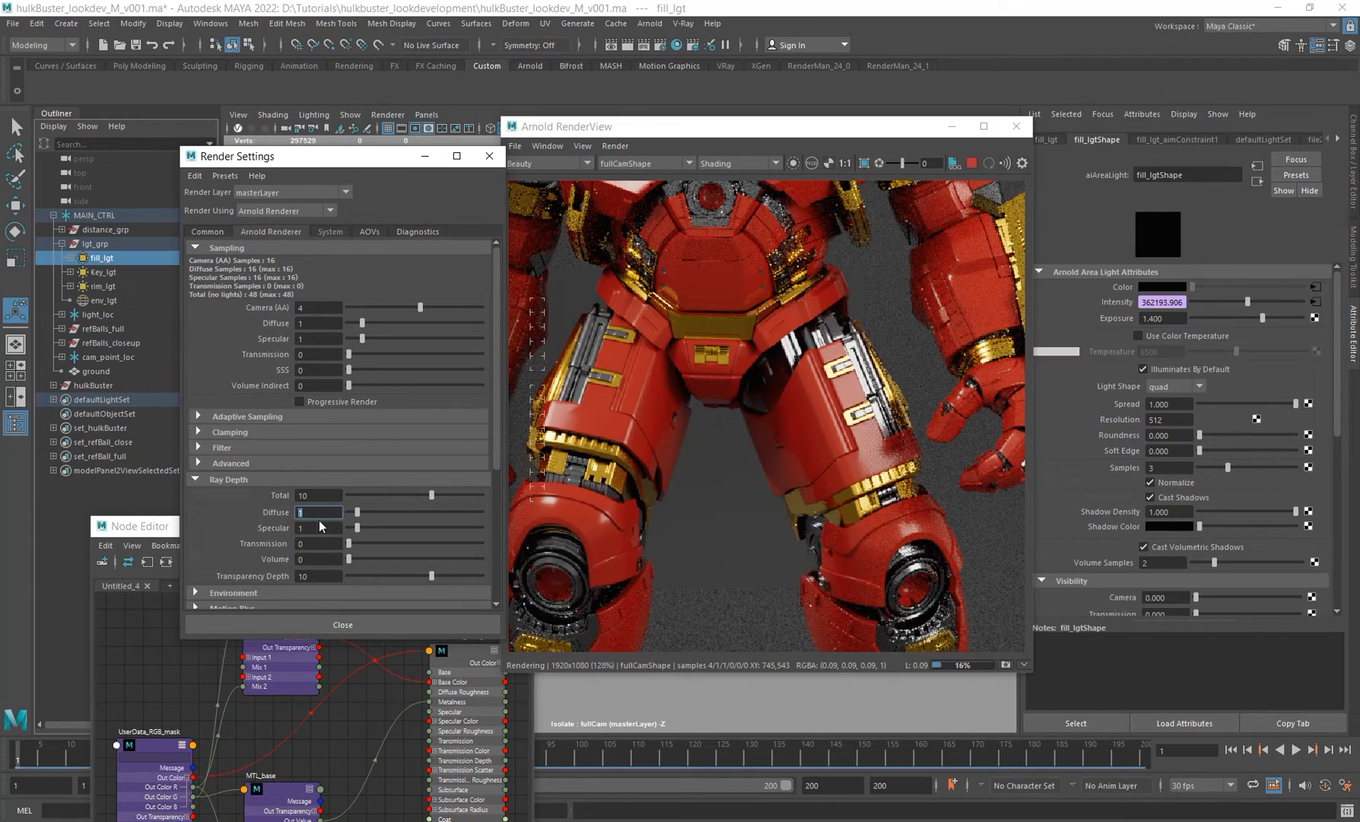
{"action": "key", "text": "Tab"}
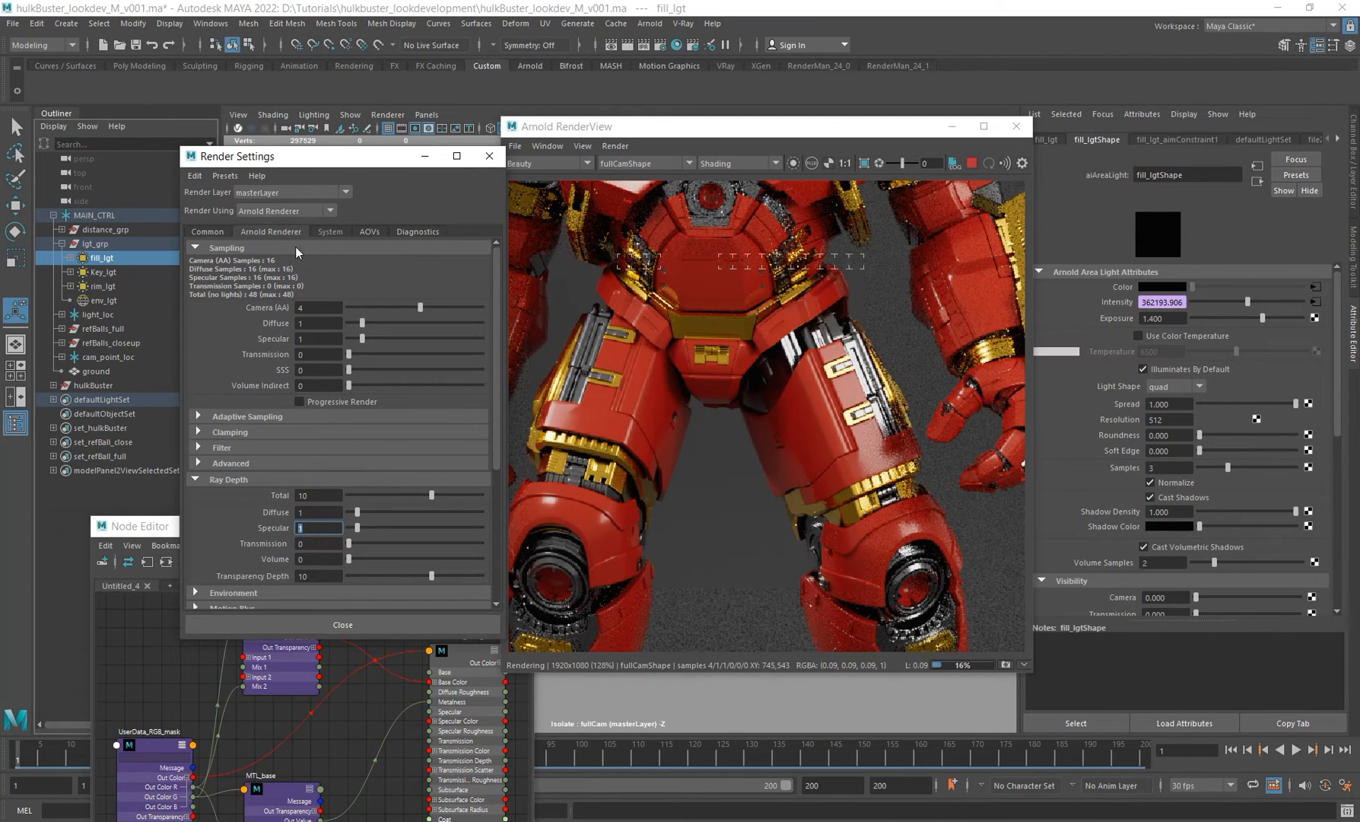
{"action": "left_click", "coordinate": [221, 480]}
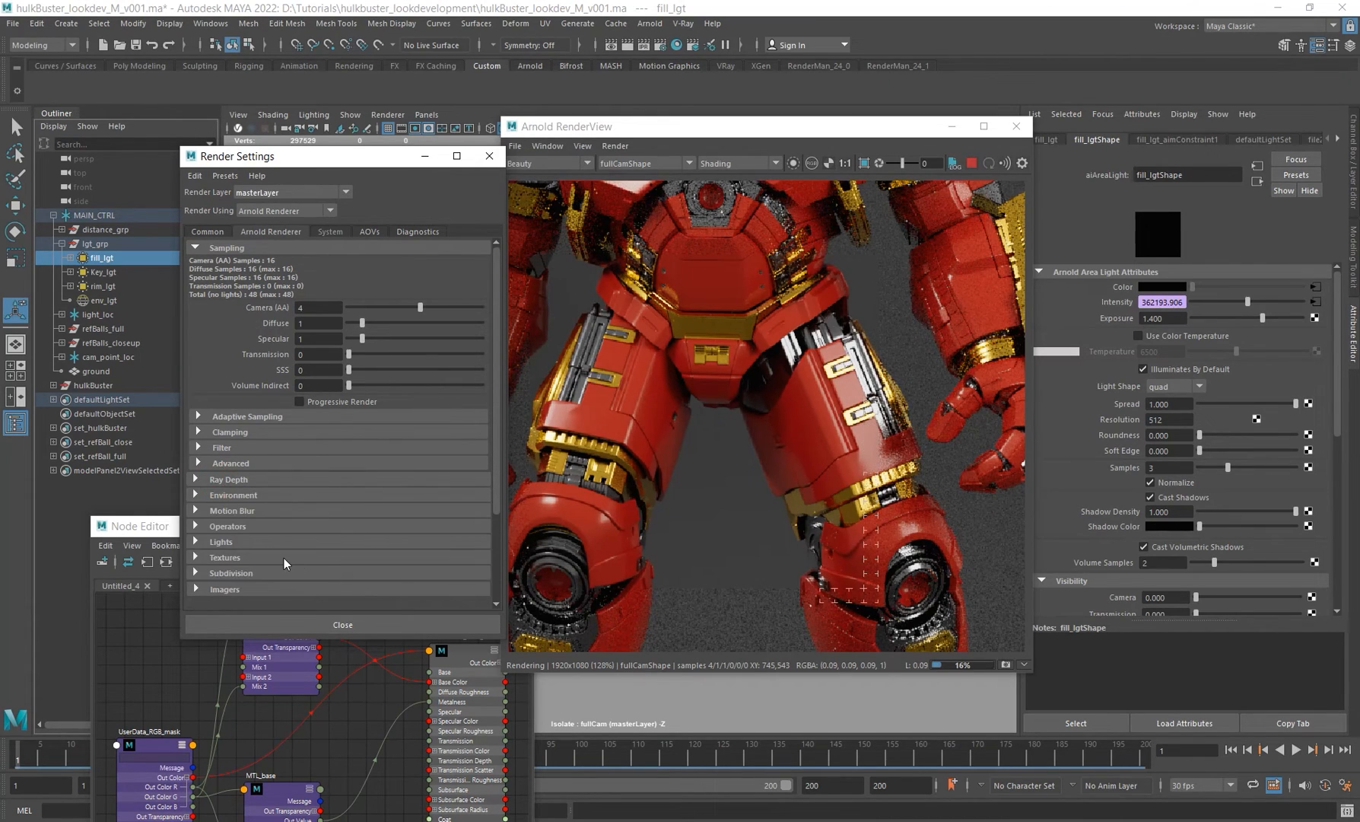
{"action": "scroll", "coordinate": [289, 533], "scroll_direction": "down", "scroll_amount": 3}
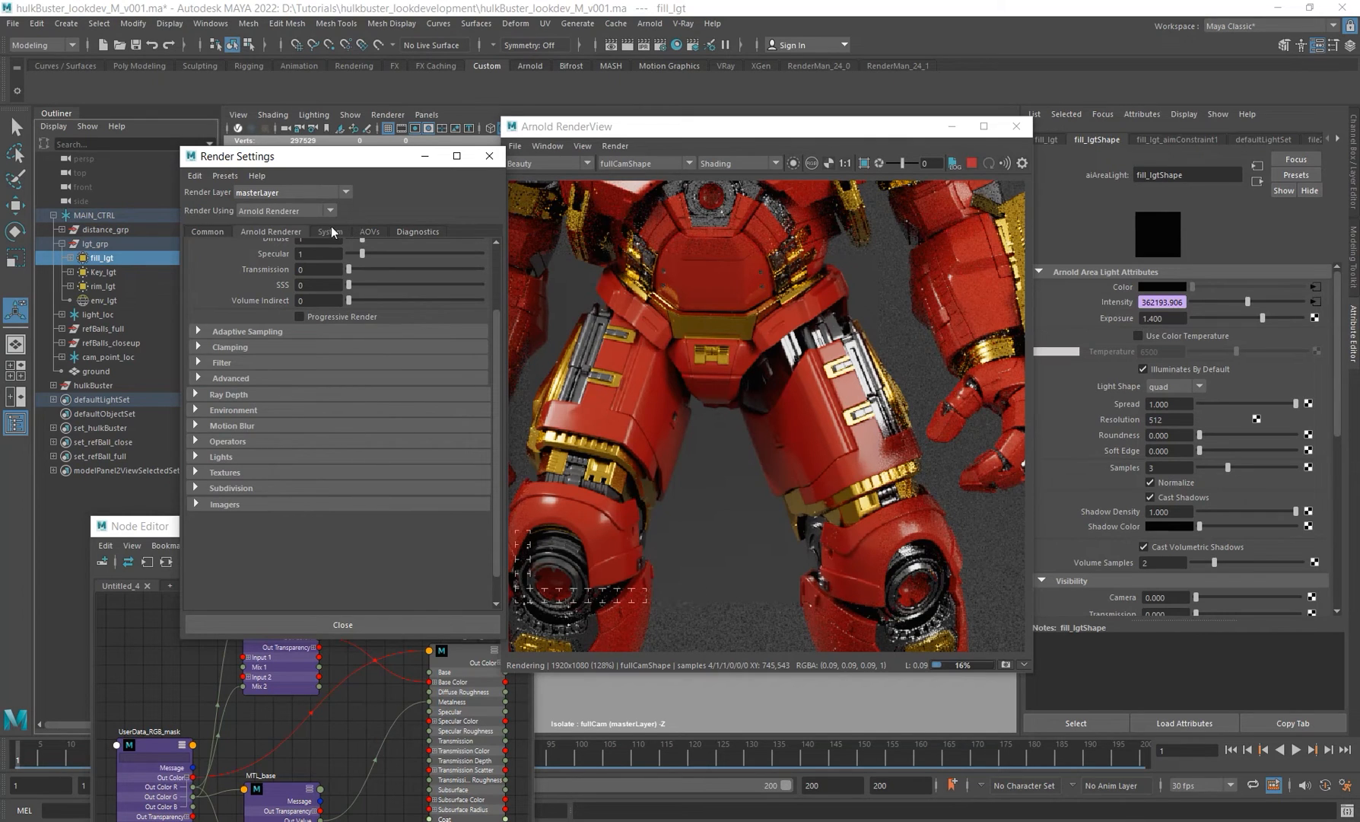
Step: Open the AOVs list in Render Settings and view the diffuse_albedo AOV in the render view
{"action": "left_click", "coordinate": [369, 230]}
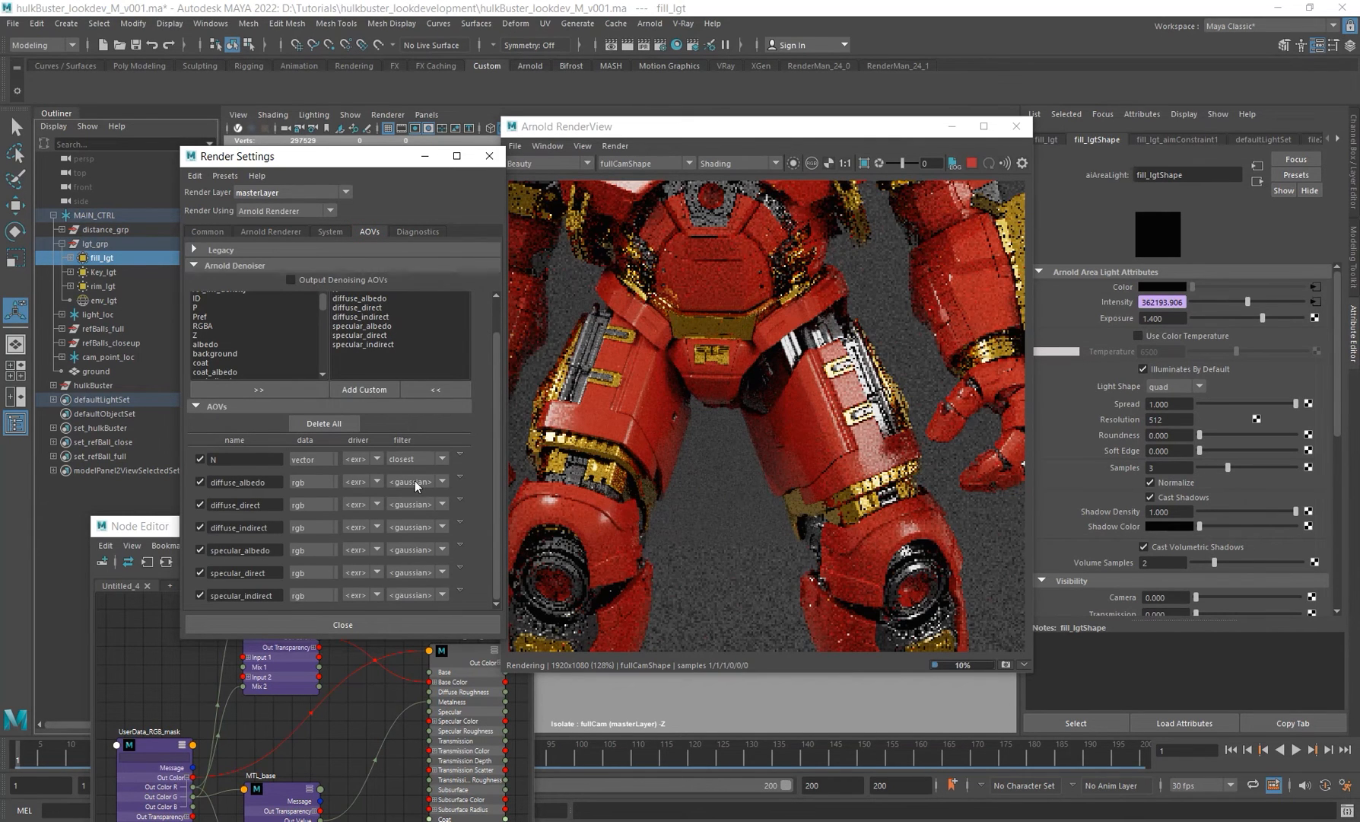
{"action": "double_click", "coordinate": [242, 459]}
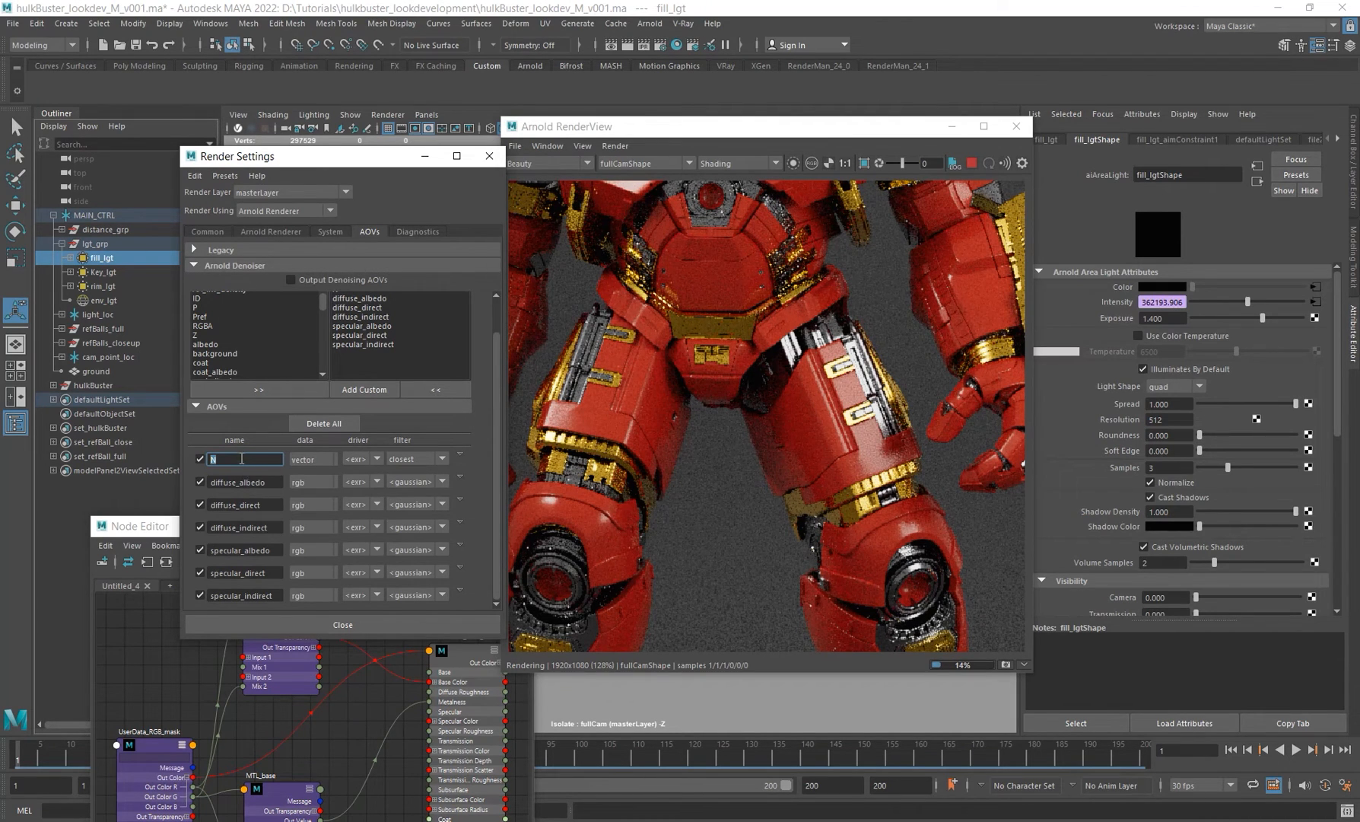
{"action": "double_click", "coordinate": [272, 481]}
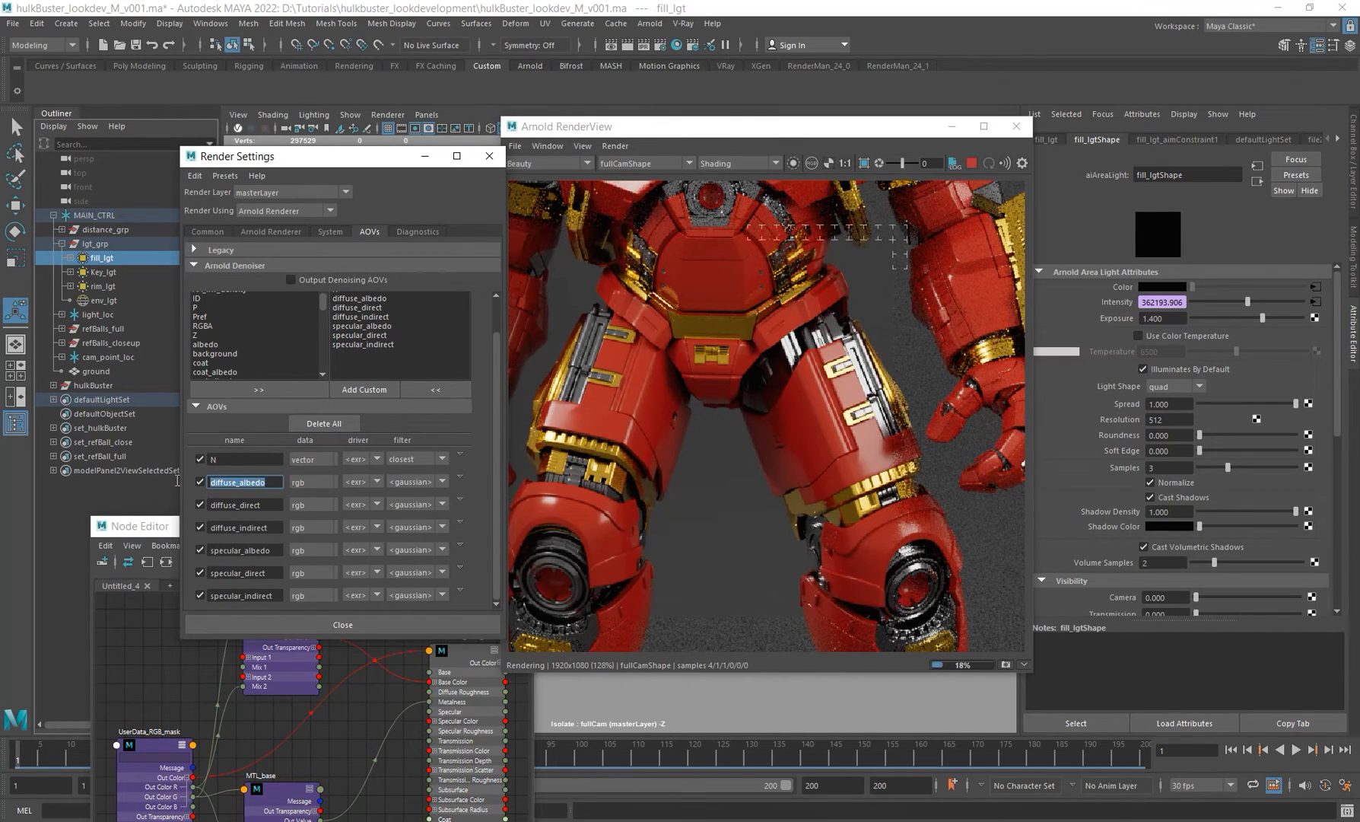
{"action": "left_click", "coordinate": [542, 163]}
{"action": "left_click", "coordinate": [550, 195]}
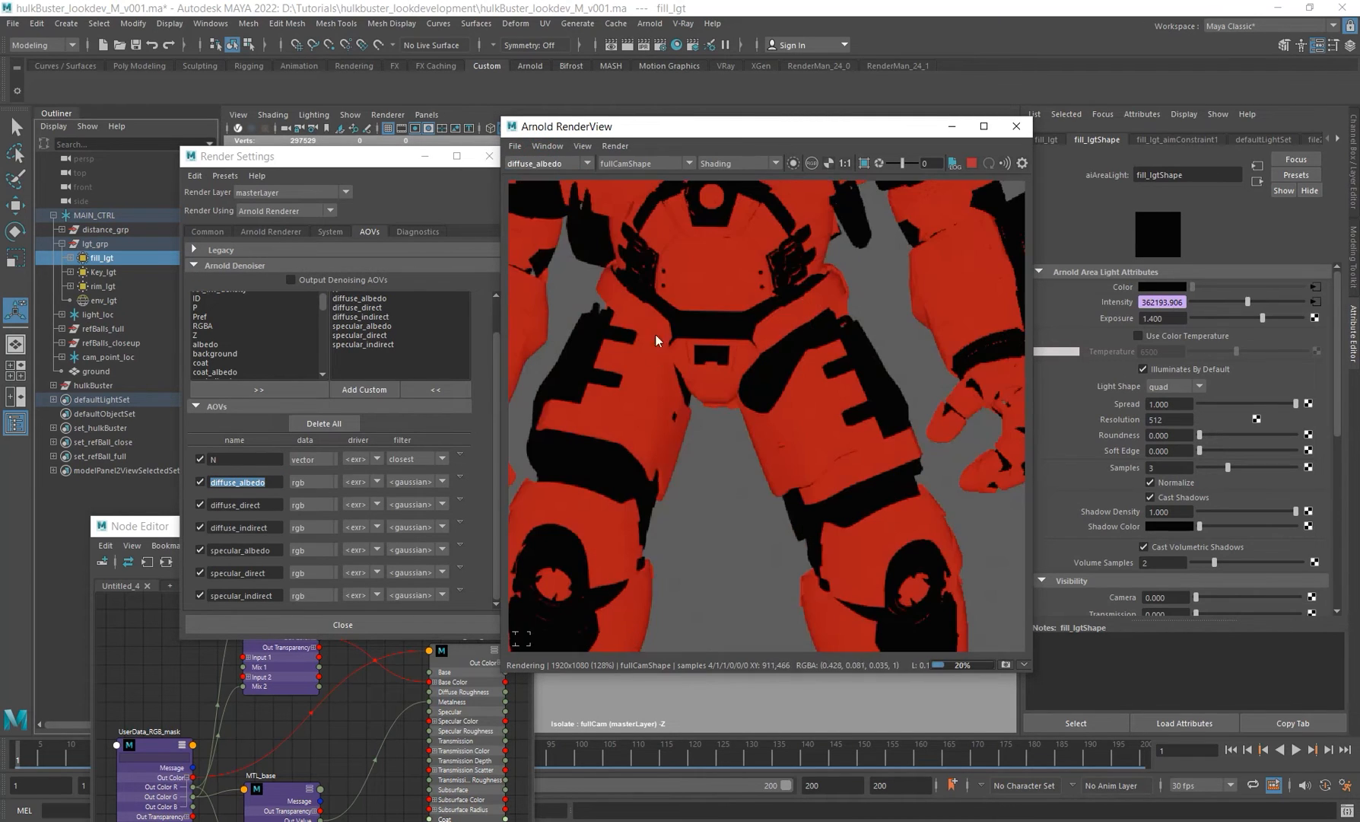
{"action": "scroll", "coordinate": [801, 344], "scroll_direction": "down", "scroll_amount": 2}
{"action": "middle_click_drag", "start_coordinate": [786, 337], "coordinate": [778, 371], "text": "alt"}
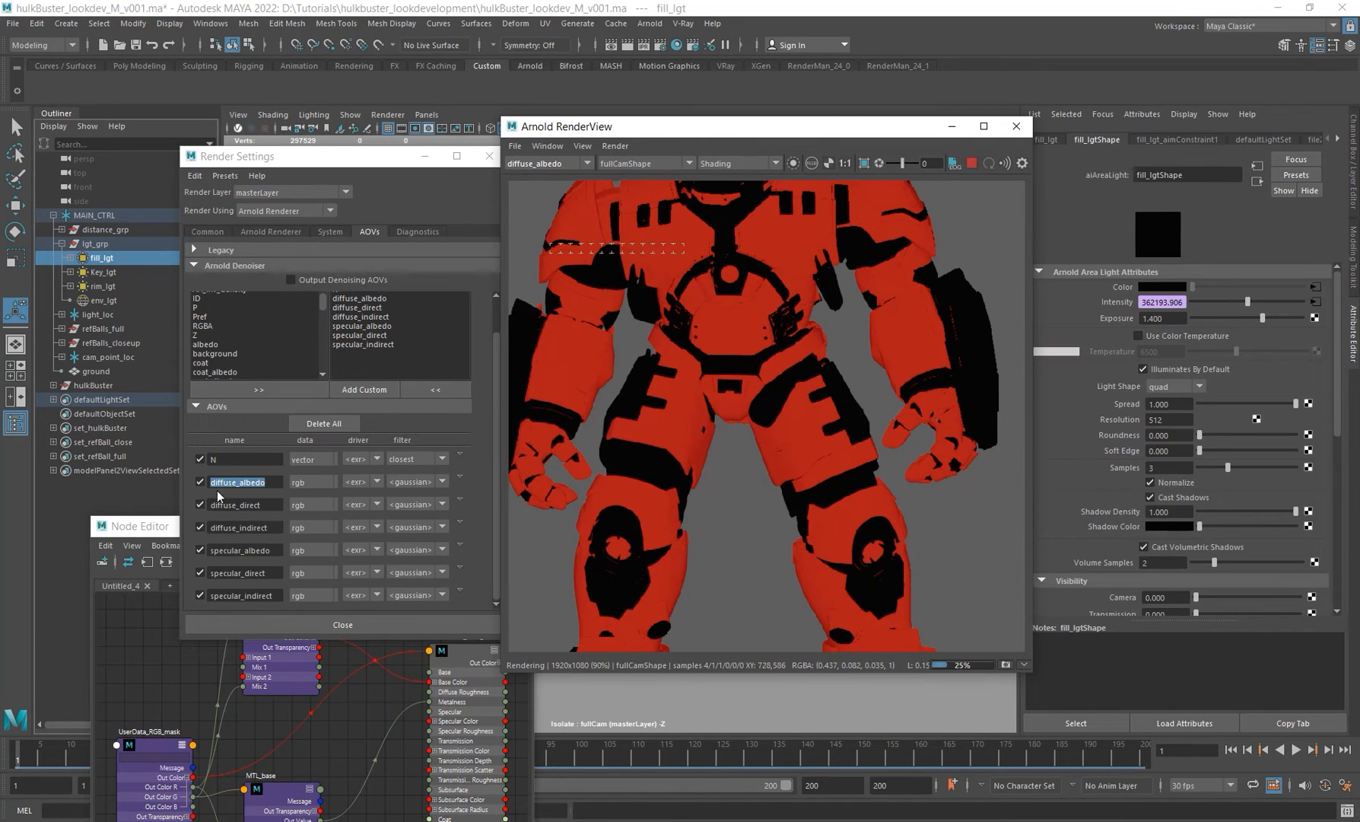
Step: Switch the render view to the specular_albedo AOV and close Render Settings
{"action": "left_click", "coordinate": [559, 162]}
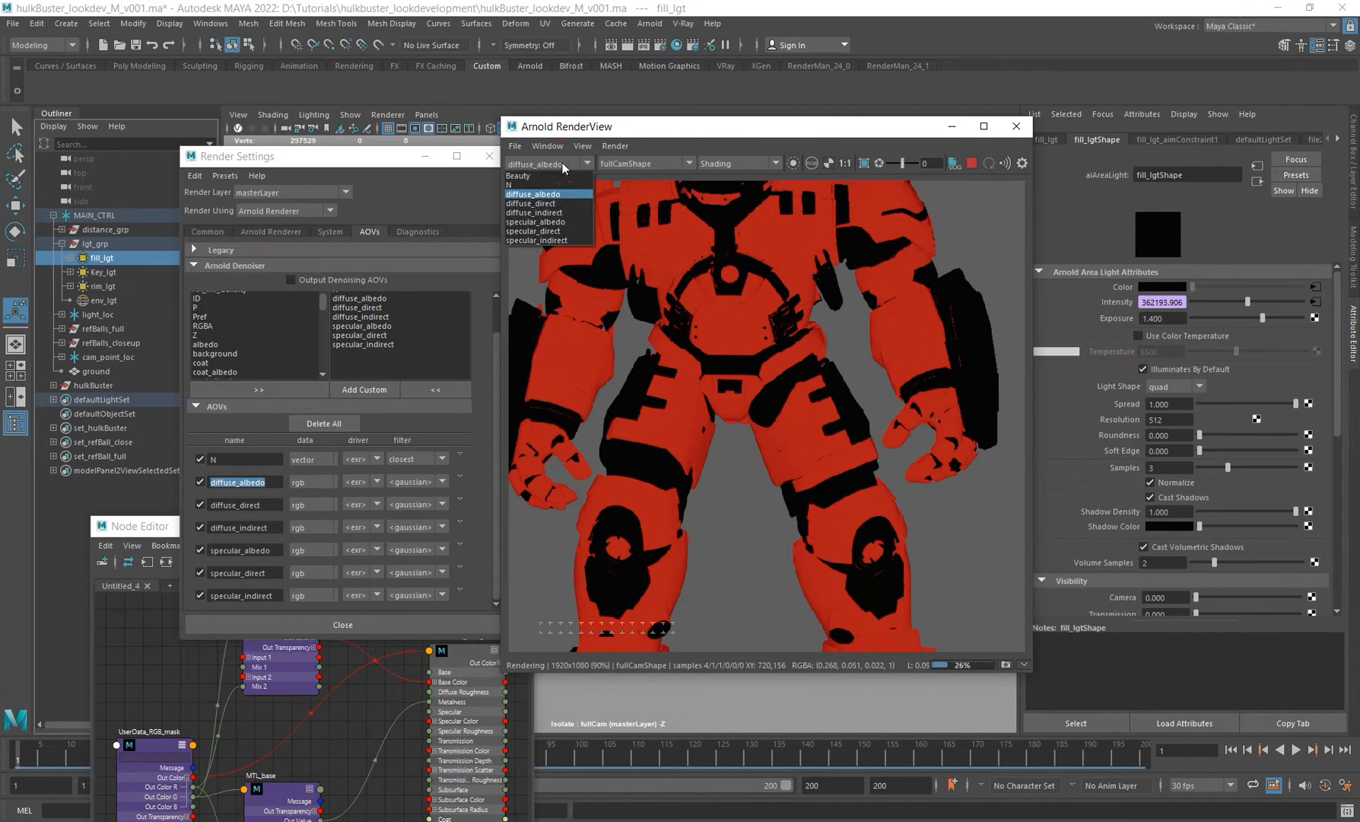
{"action": "left_click", "coordinate": [555, 239]}
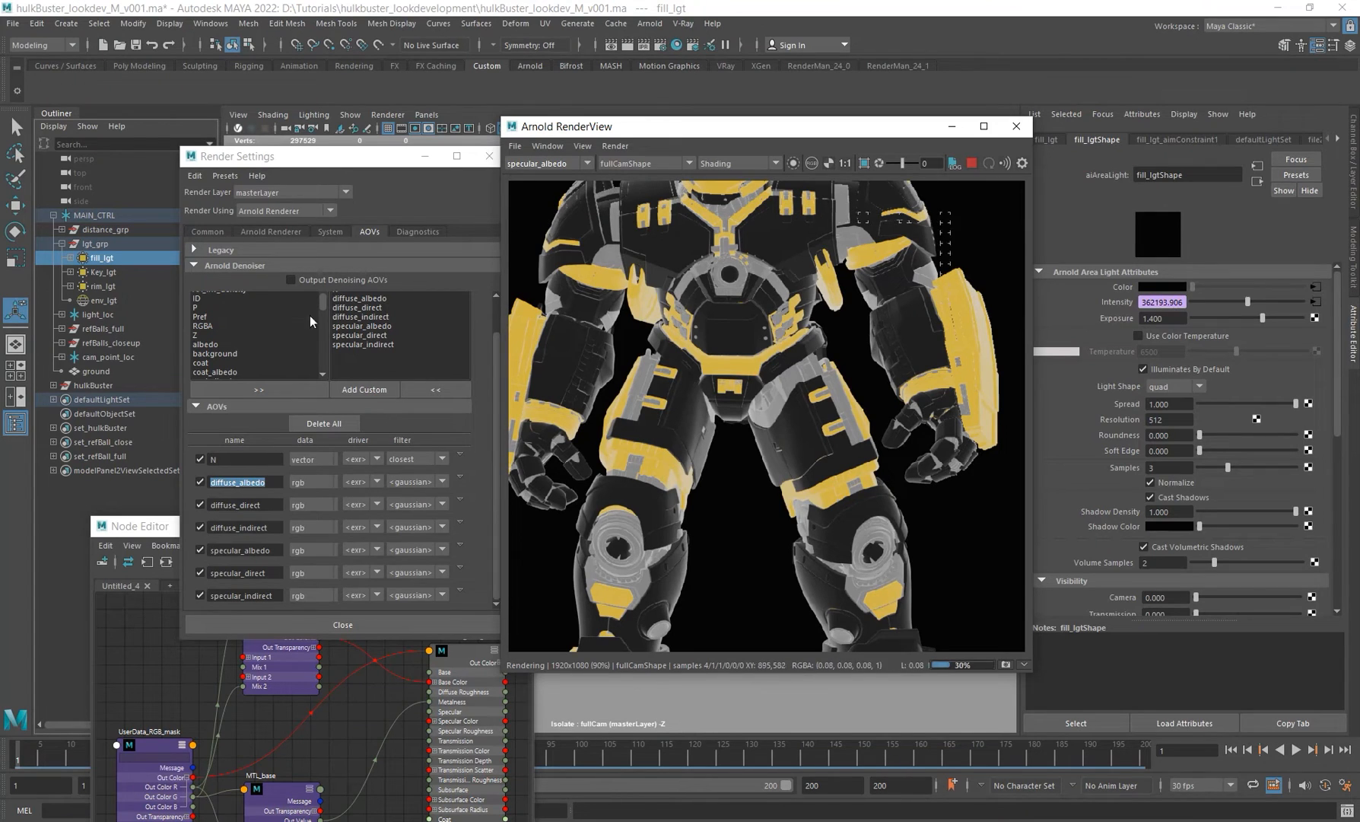
{"action": "left_click", "coordinate": [268, 505]}
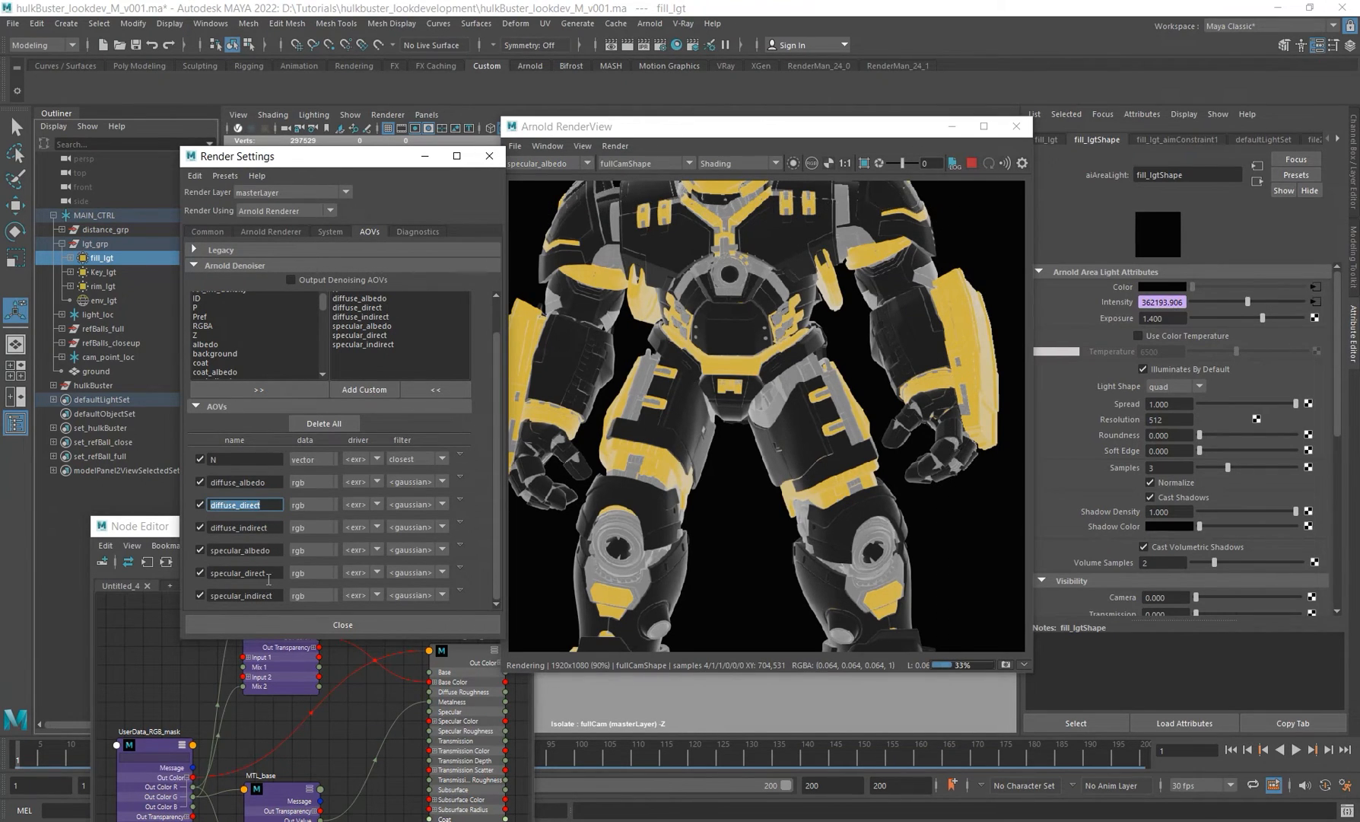
{"action": "scroll", "coordinate": [743, 429], "scroll_direction": "down", "scroll_amount": 2}
{"action": "scroll", "coordinate": [743, 429], "scroll_direction": "up", "scroll_amount": 1}
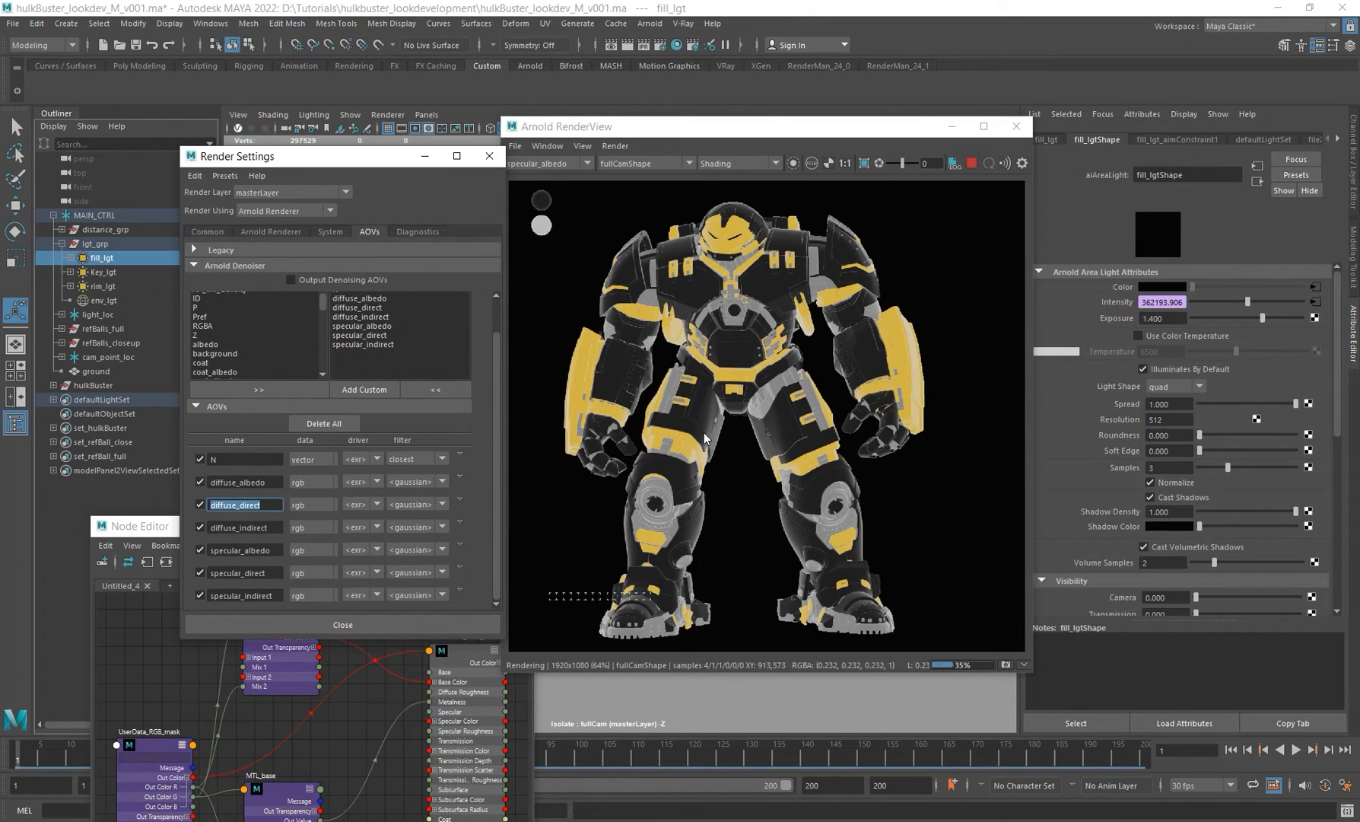
{"action": "left_click", "coordinate": [489, 156]}
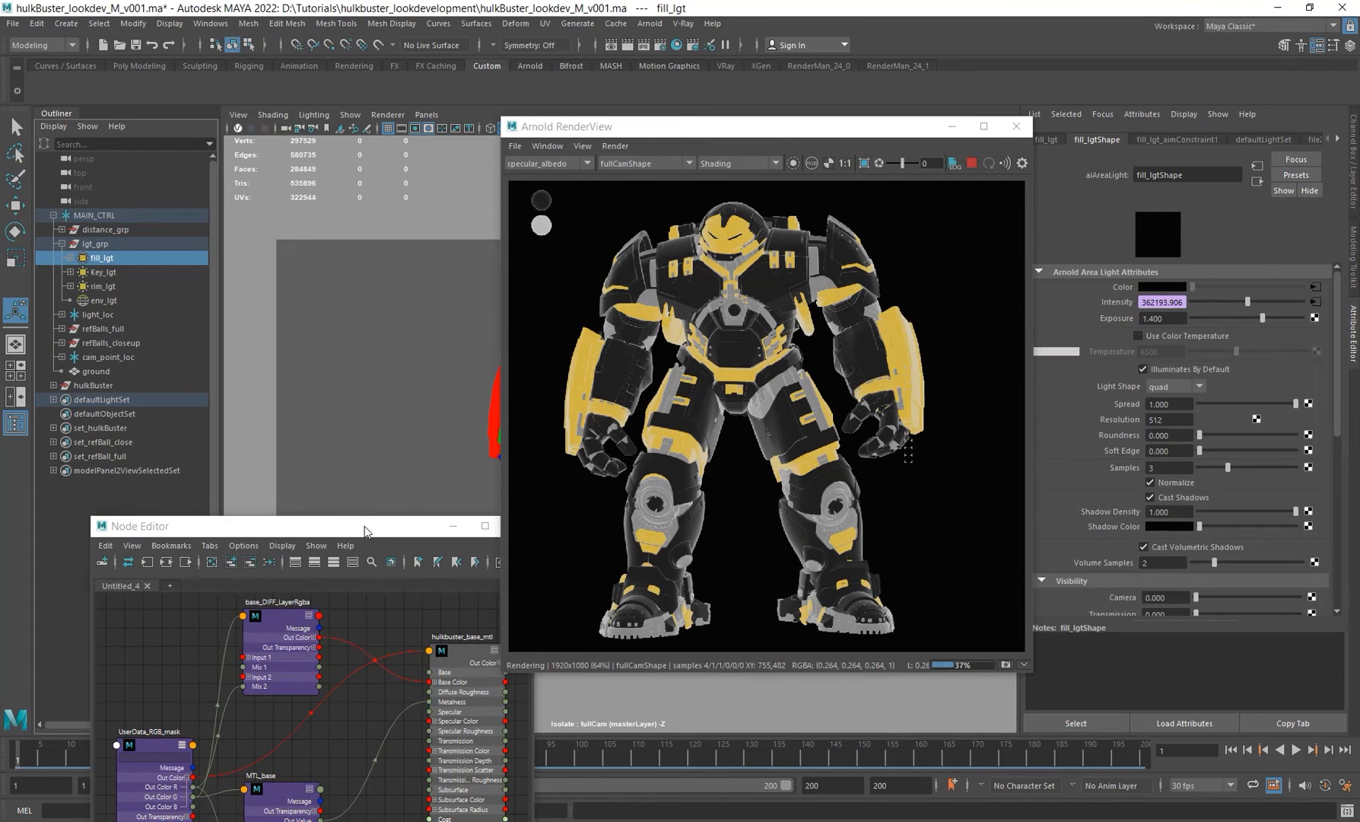
Step: Switch the render view display back to Beauty and stop the render
{"action": "left_click_drag", "start_coordinate": [365, 530], "coordinate": [337, 213]}
{"action": "middle_click_drag", "start_coordinate": [292, 423], "coordinate": [295, 449], "text": "alt"}
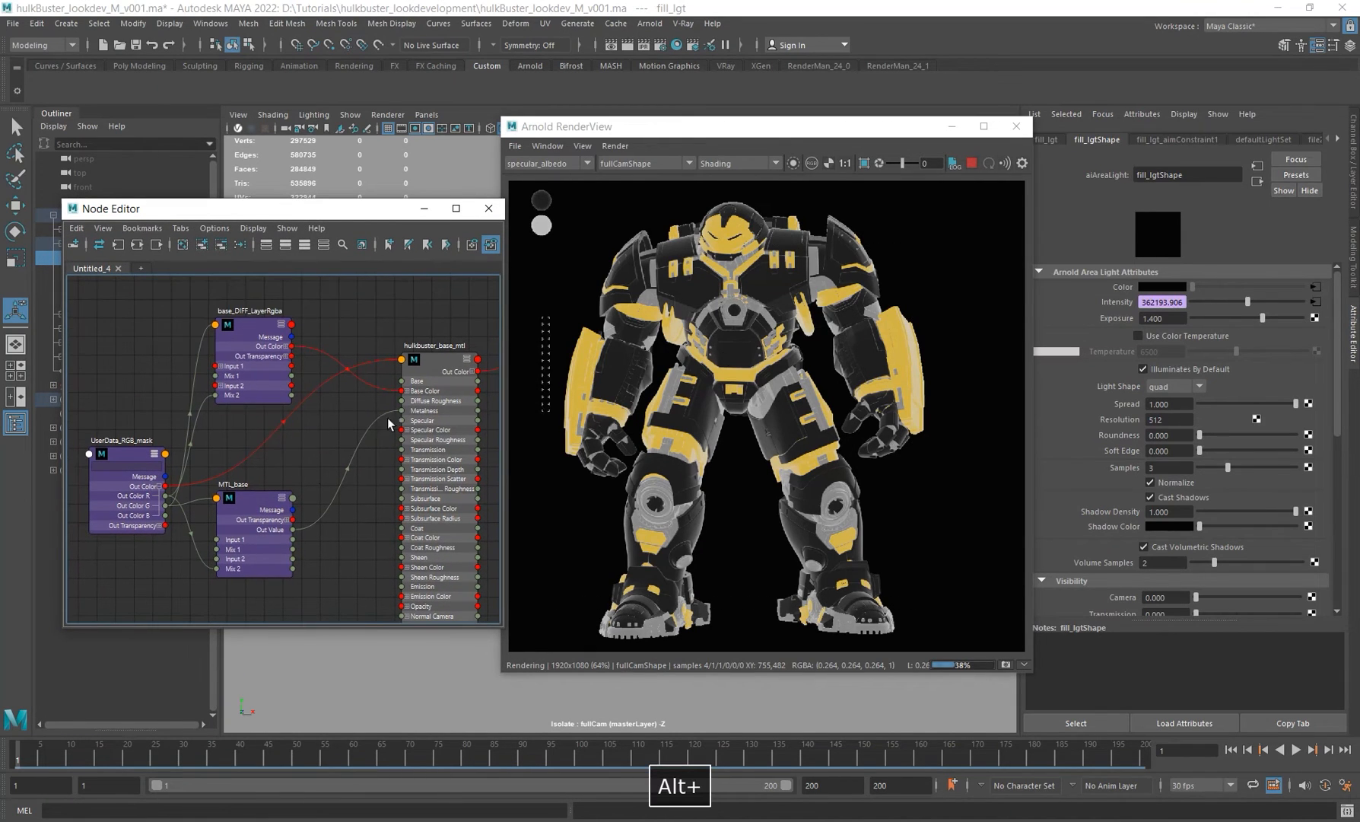
{"action": "left_click", "coordinate": [548, 163]}
{"action": "left_click", "coordinate": [536, 177]}
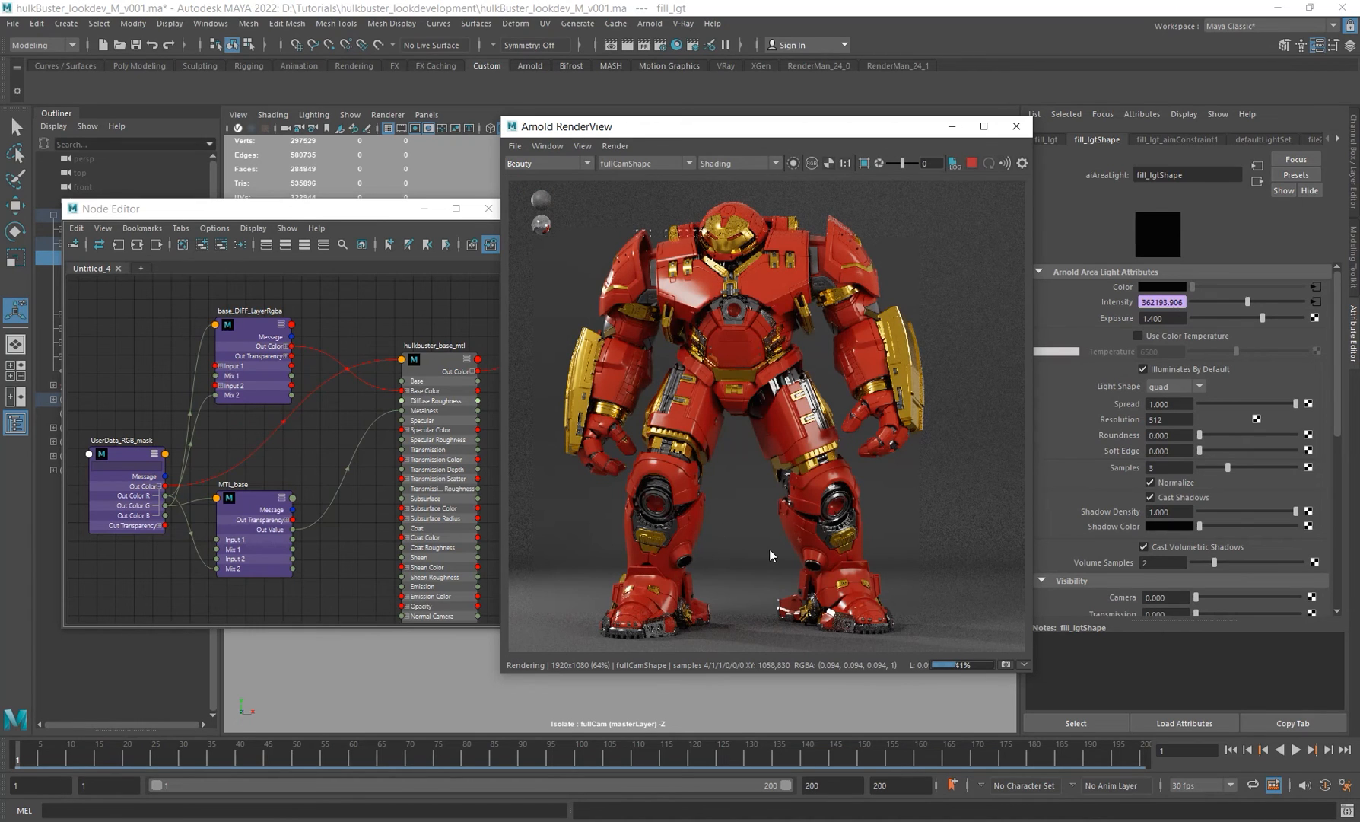
{"action": "left_click", "coordinate": [971, 163]}
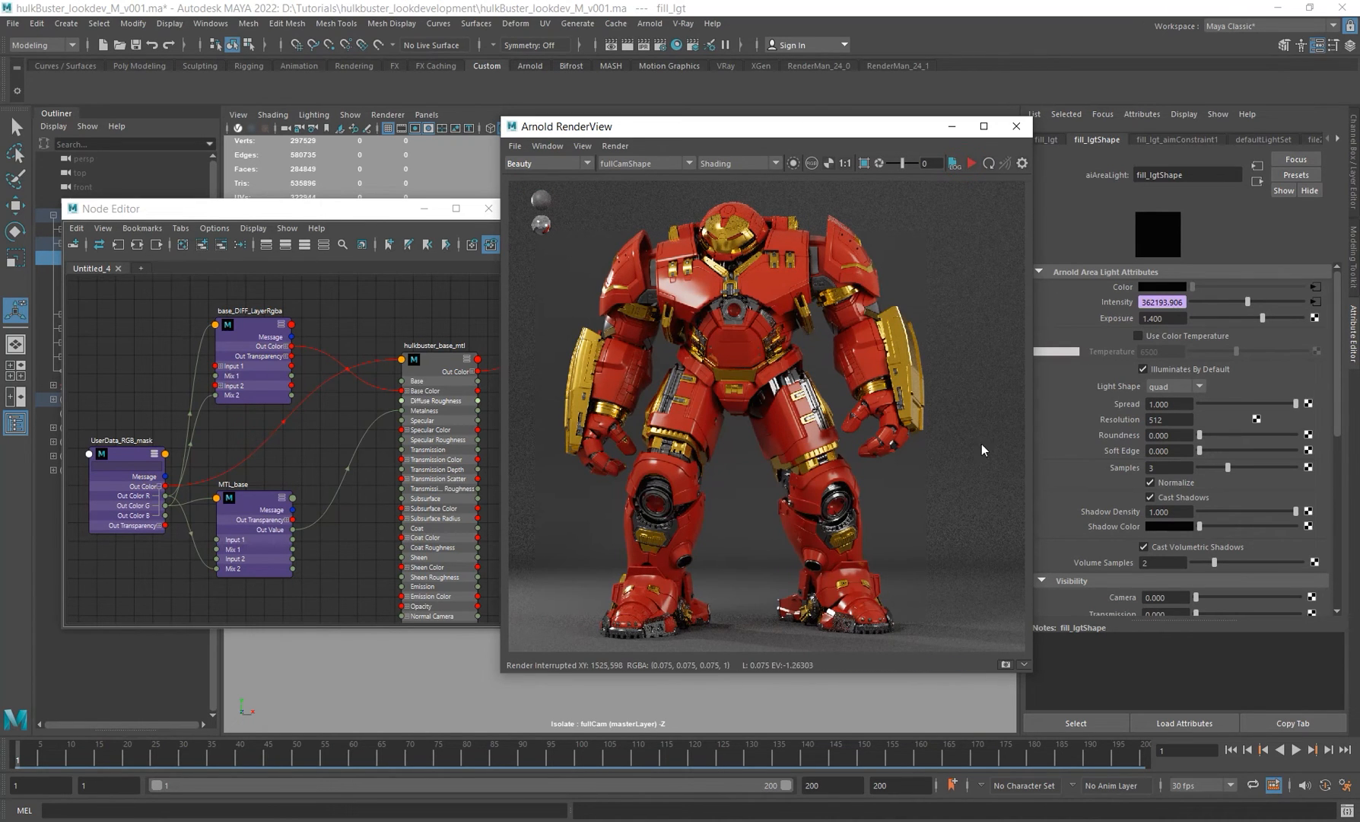
Step: Switch to the Mark_44.png reference in Picasa Photo Viewer and examine the armour up close
{"action": "key", "text": "alt+Tab"}
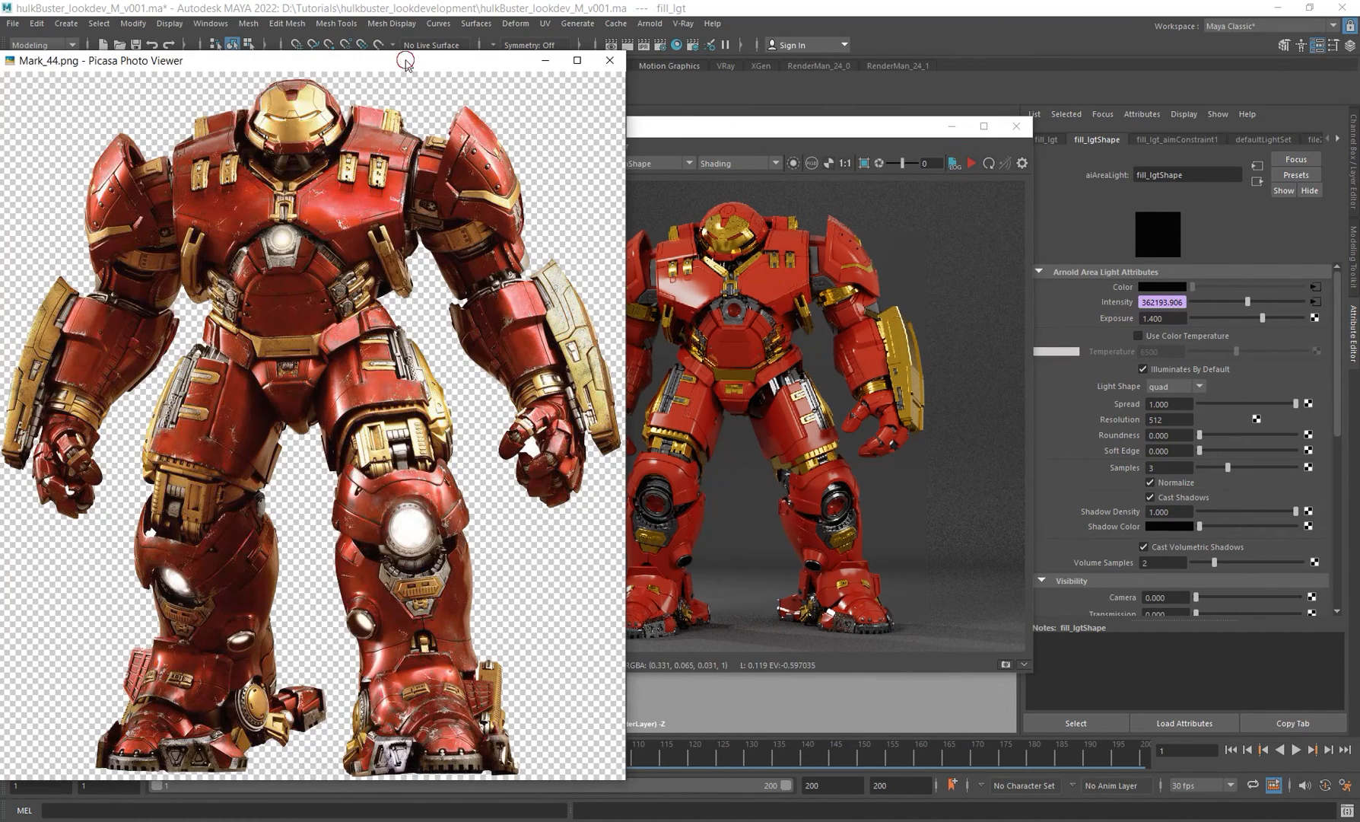
{"action": "left_click_drag", "start_coordinate": [407, 61], "coordinate": [533, 47]}
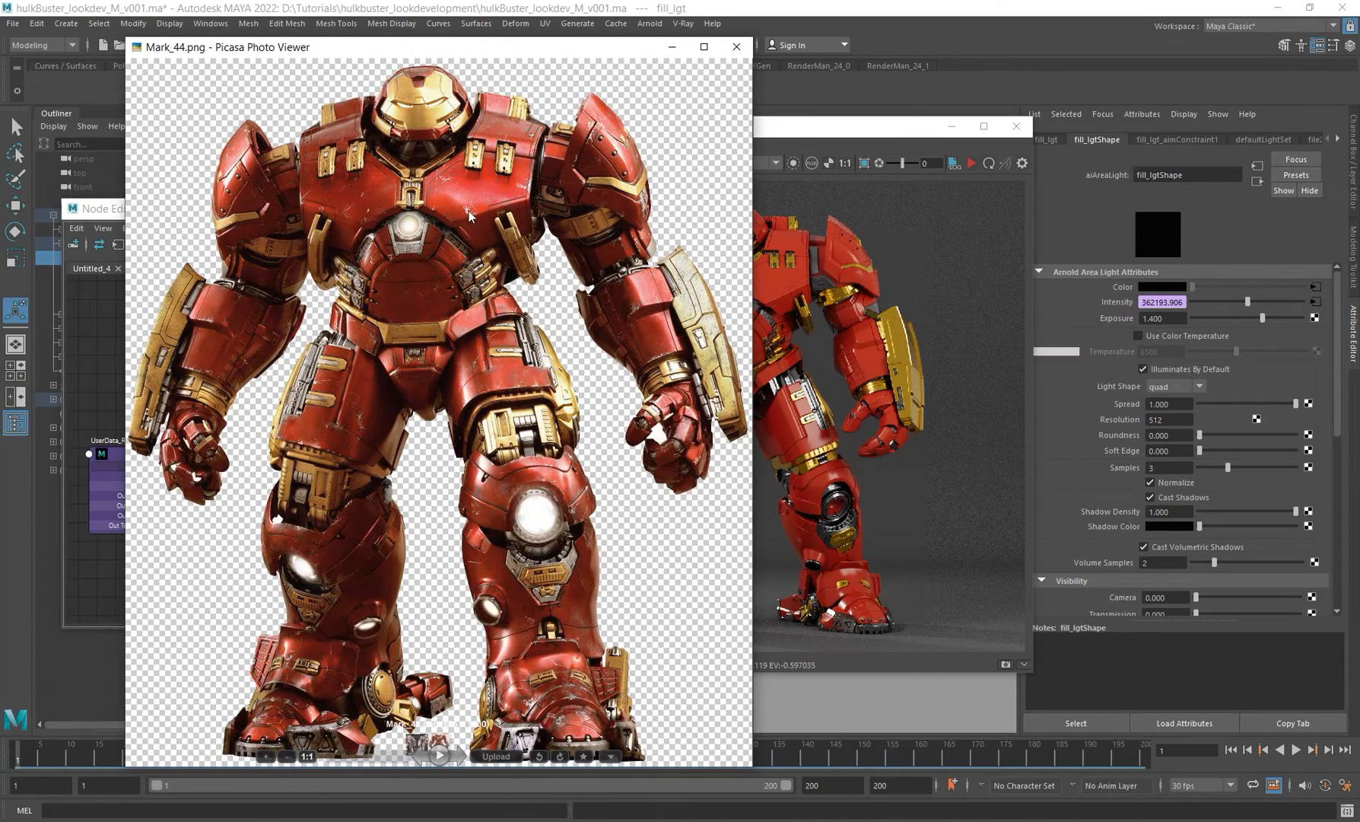
{"action": "left_click_drag", "start_coordinate": [555, 539], "coordinate": [549, 487]}
{"action": "scroll", "coordinate": [541, 464], "scroll_direction": "up", "scroll_amount": 5}
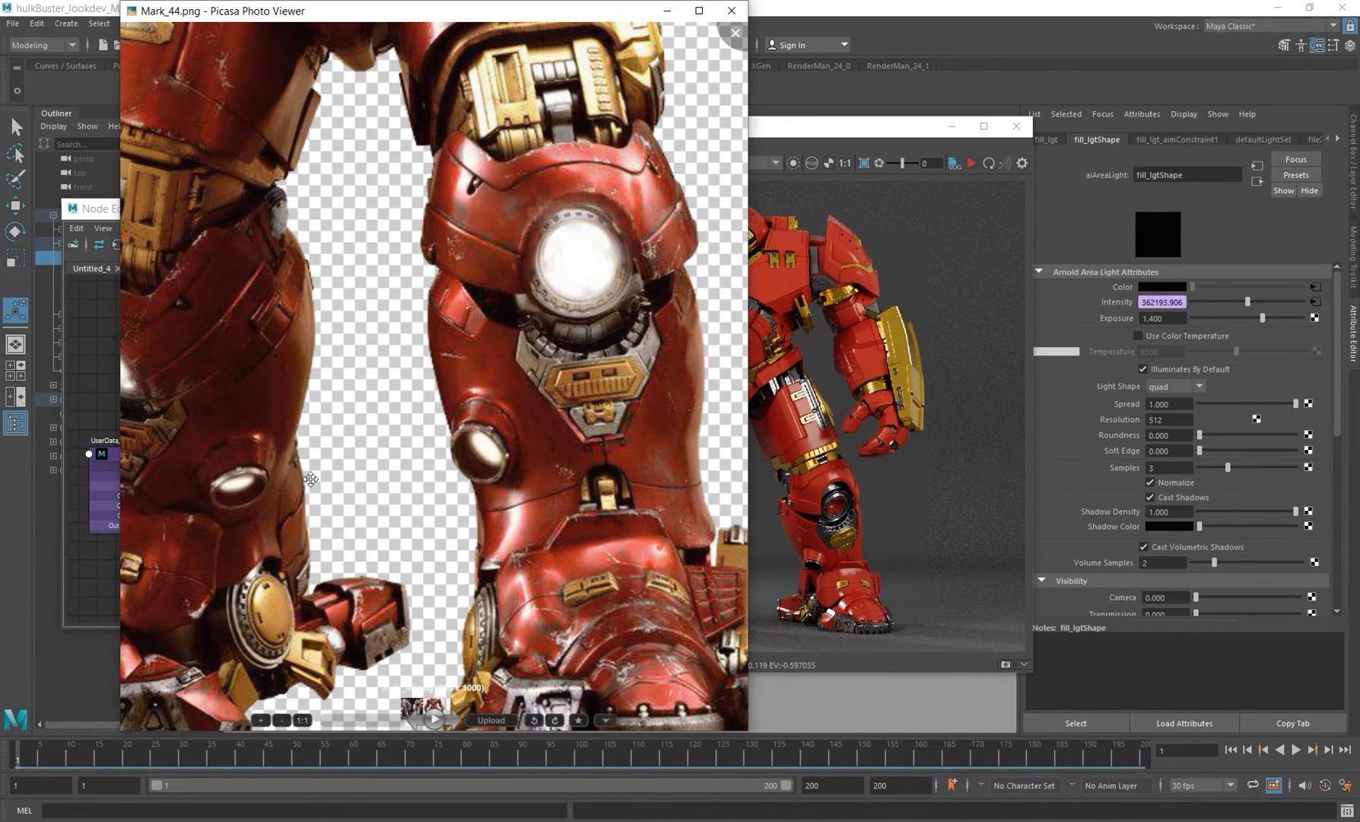
{"action": "scroll", "coordinate": [279, 330], "scroll_direction": "down", "scroll_amount": 5}
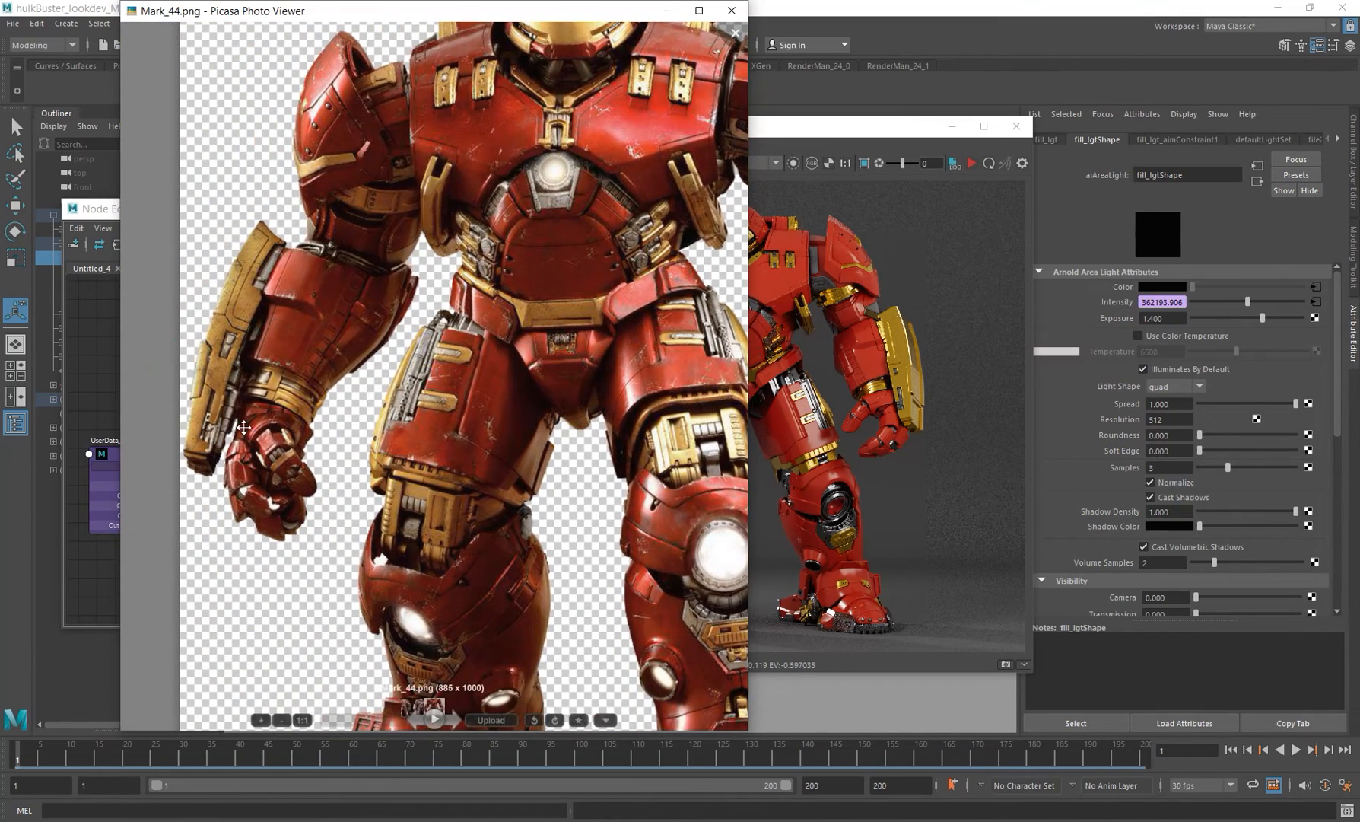
{"action": "left_click_drag", "start_coordinate": [566, 279], "coordinate": [258, 466]}
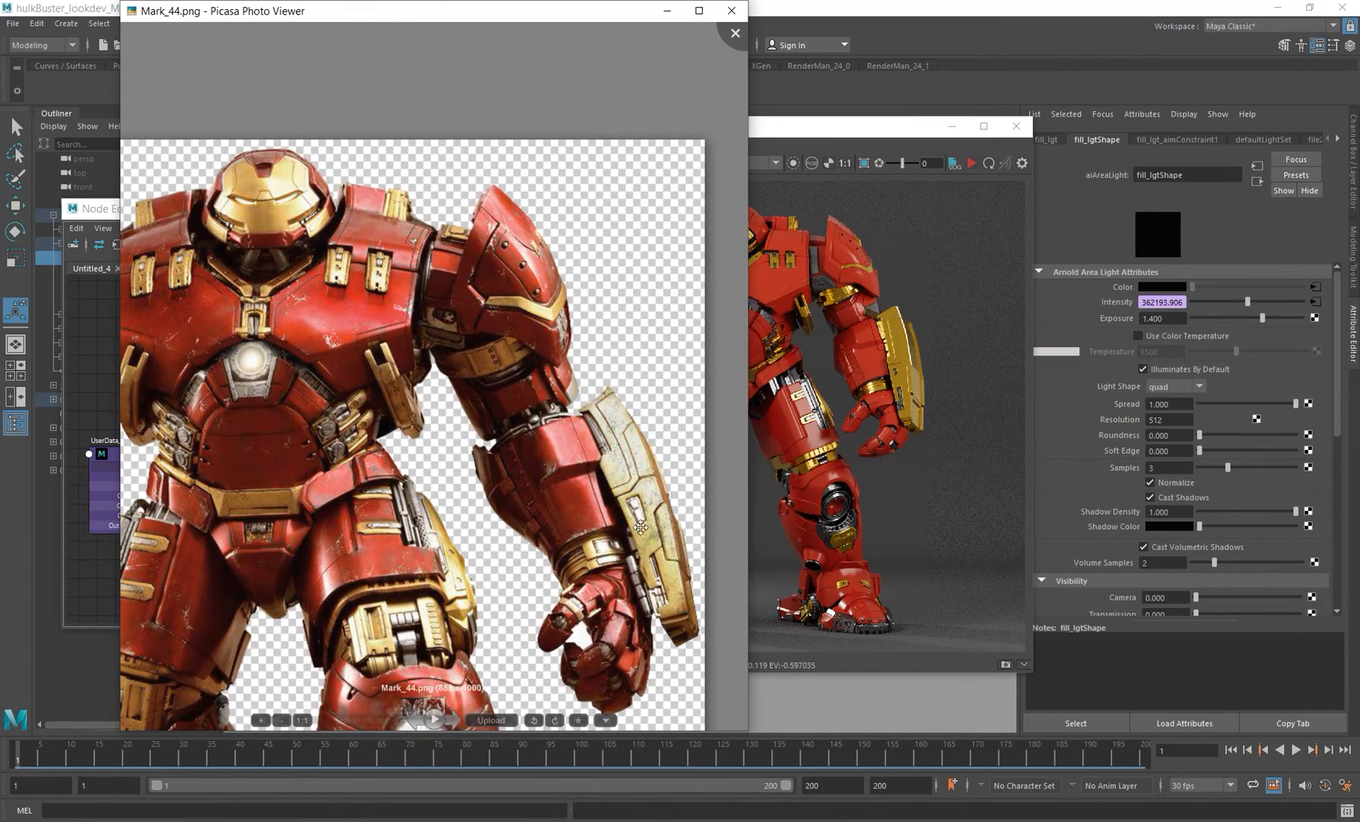
{"action": "scroll", "coordinate": [415, 539], "scroll_direction": "up", "scroll_amount": 4}
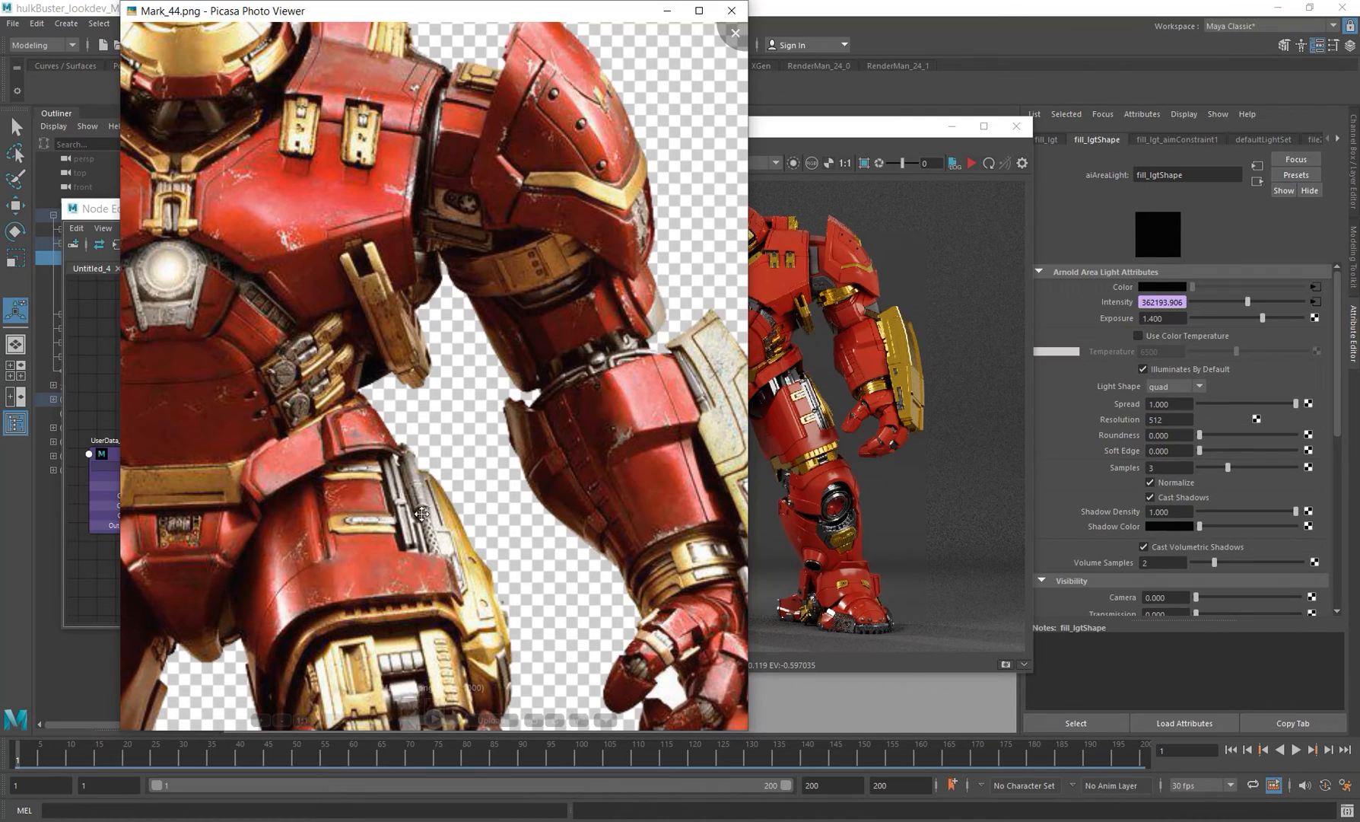
Step: Compare the full reference image and its leg details with the render, then return to Maya
{"action": "scroll", "coordinate": [421, 514], "scroll_direction": "down", "scroll_amount": 4}
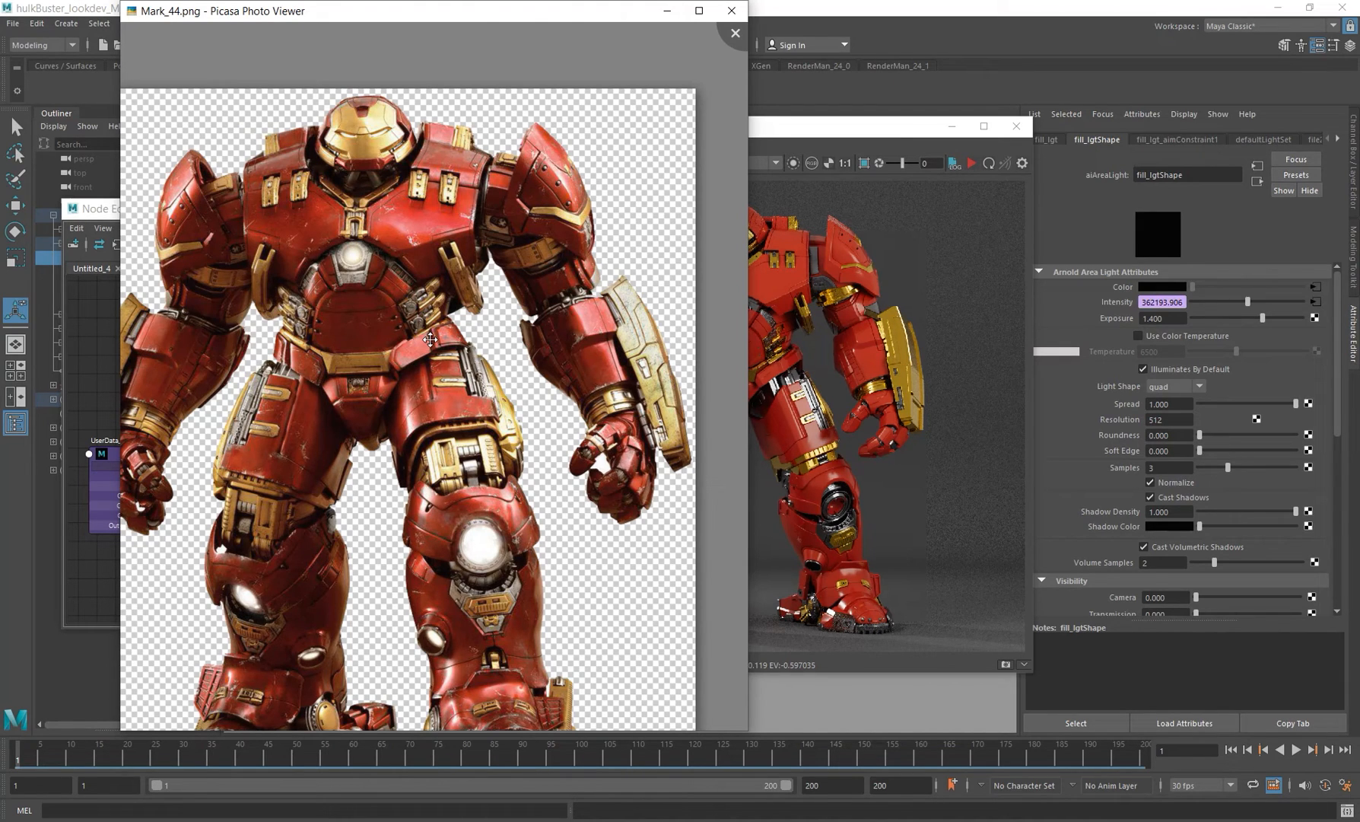
{"action": "left_click_drag", "start_coordinate": [385, 310], "coordinate": [435, 268]}
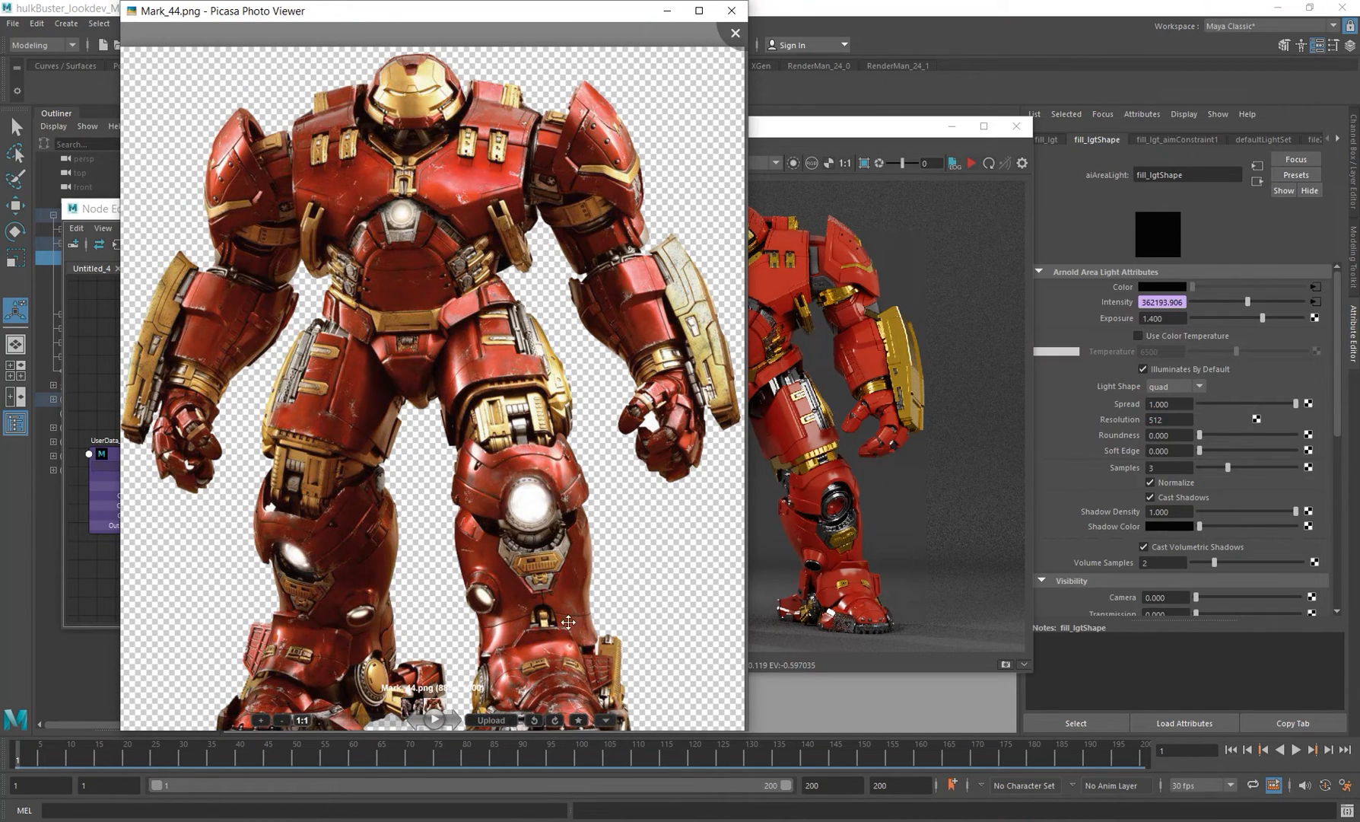
{"action": "scroll", "coordinate": [569, 621], "scroll_direction": "down", "scroll_amount": 3}
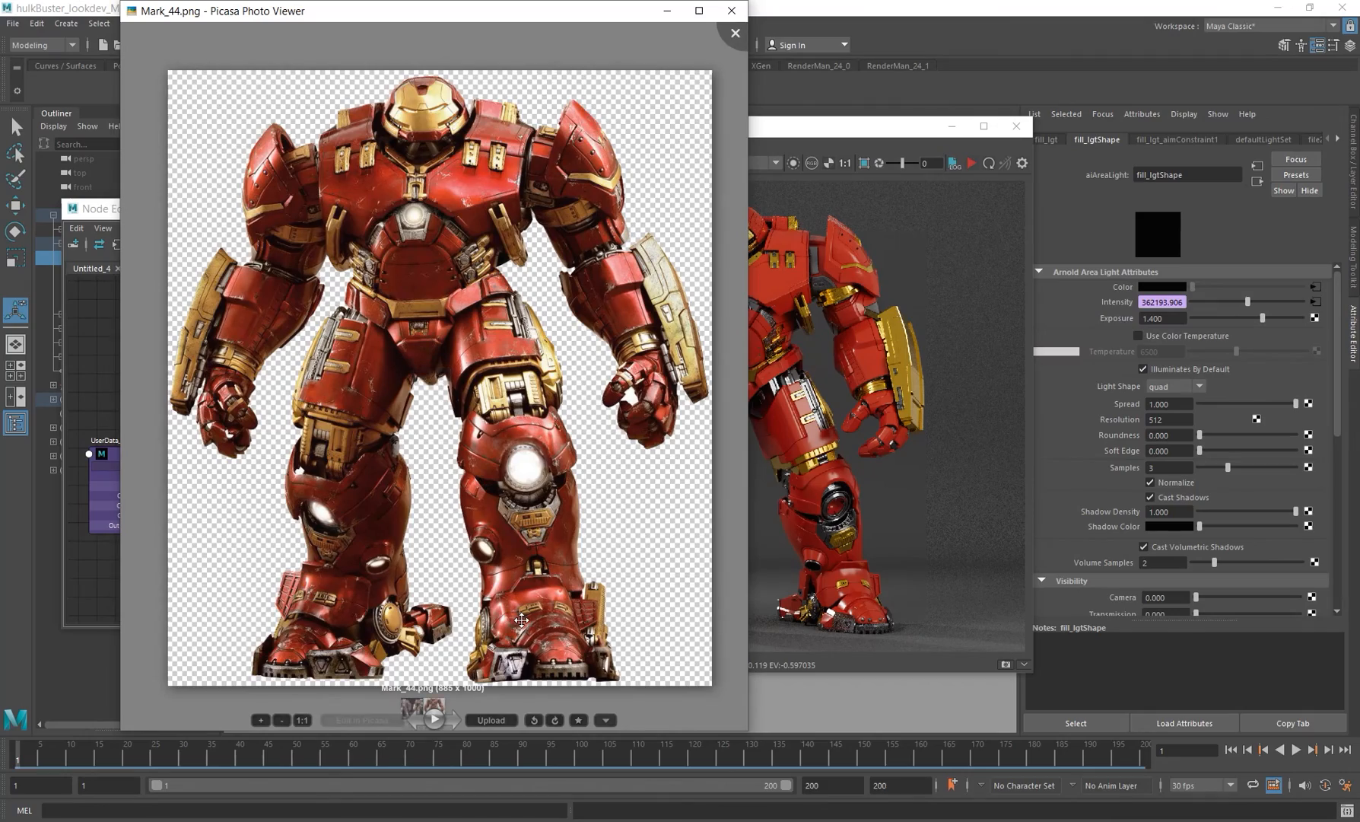
{"action": "scroll", "coordinate": [521, 620], "scroll_direction": "up", "scroll_amount": 5}
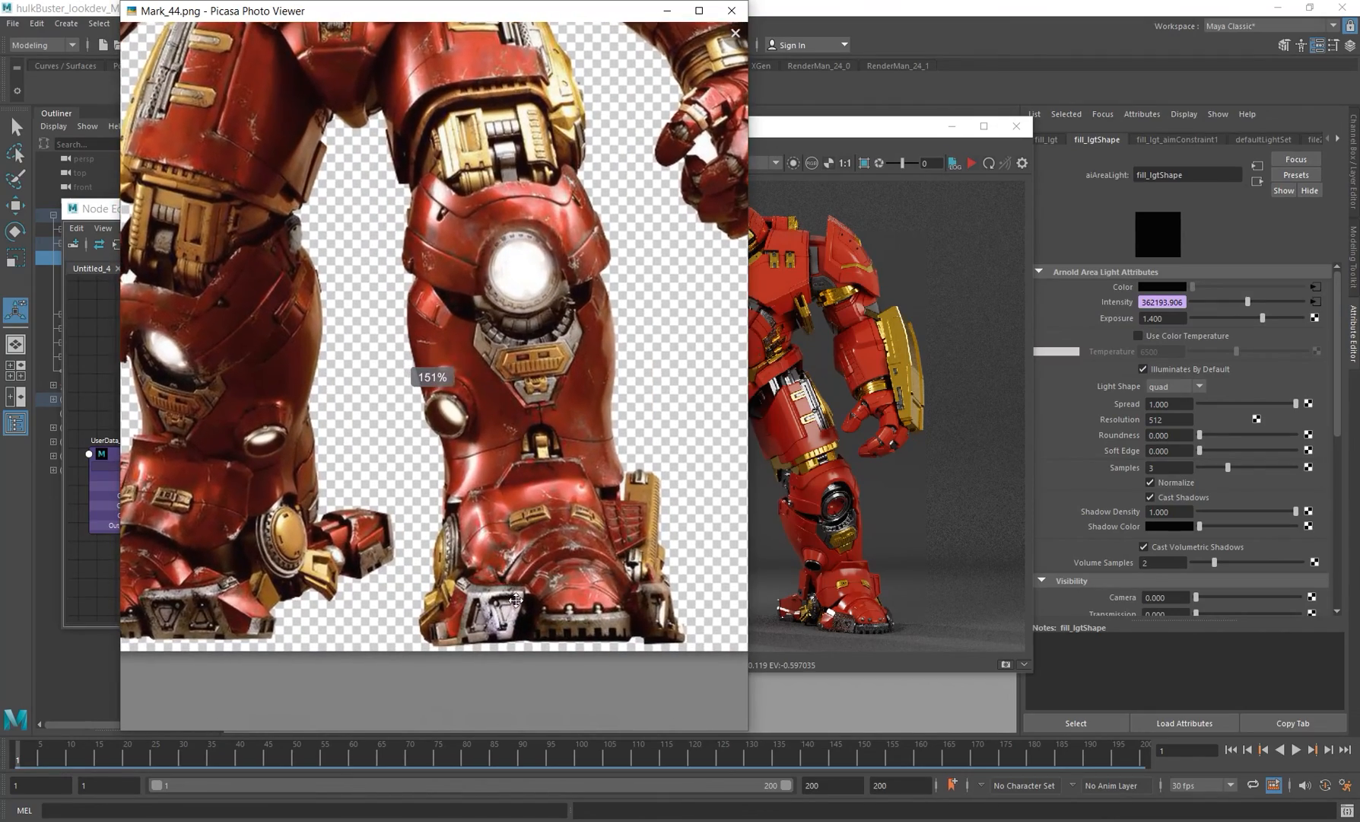
{"action": "scroll", "coordinate": [526, 481], "scroll_direction": "down", "scroll_amount": 1}
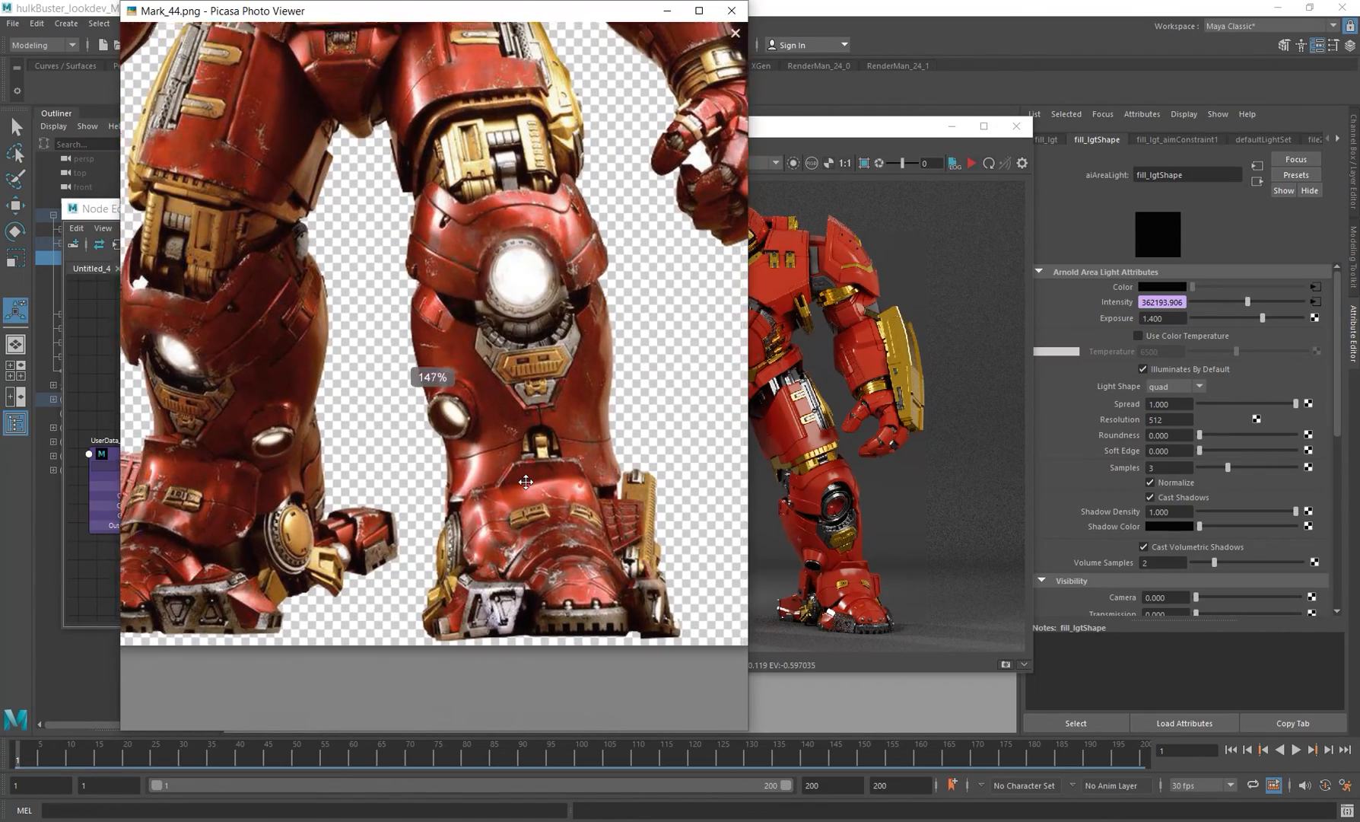
{"action": "scroll", "coordinate": [525, 481], "scroll_direction": "down", "scroll_amount": 4}
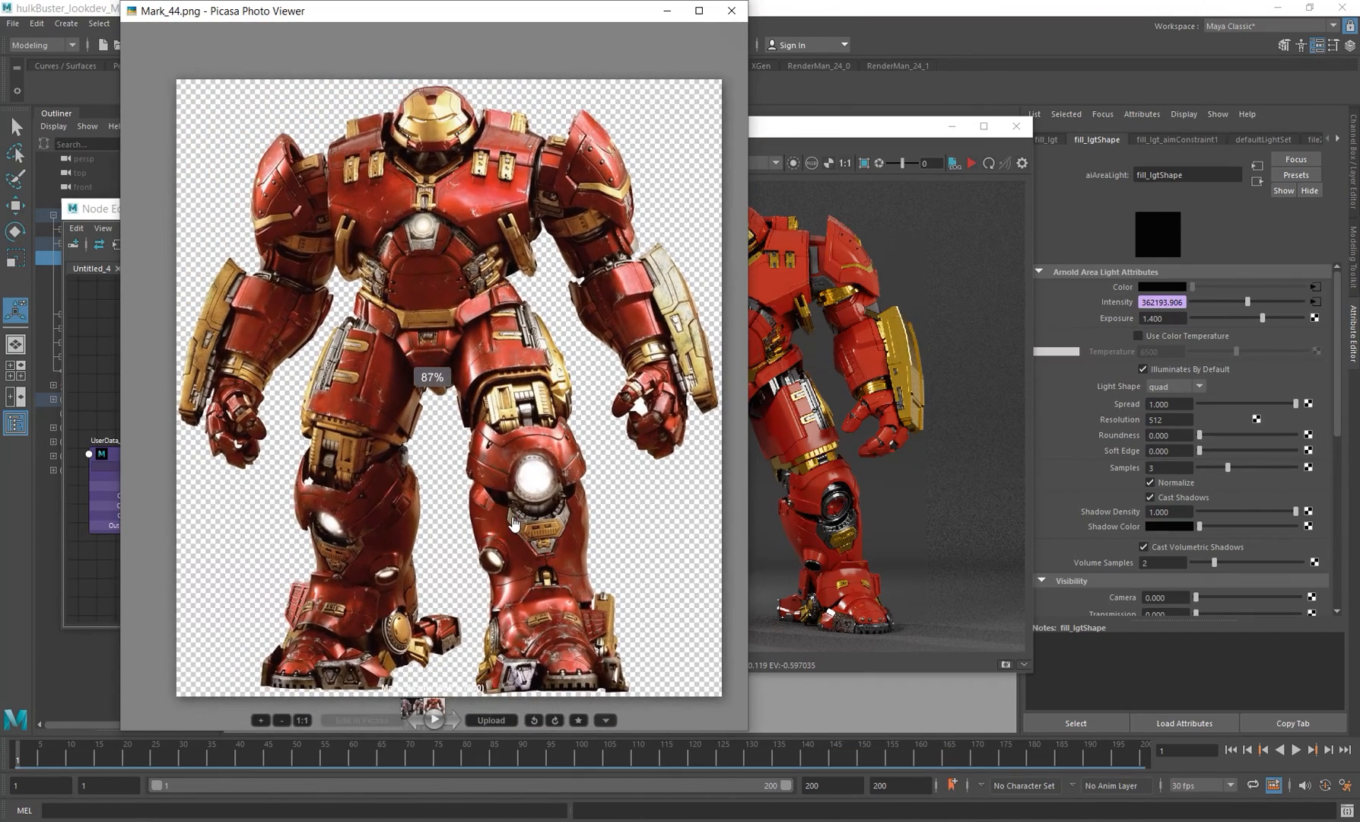
{"action": "left_click", "coordinate": [886, 128]}
Step: Create an aiLayerFloat node in the Node Editor
{"action": "middle_click_drag", "start_coordinate": [299, 441], "coordinate": [325, 346], "text": "alt"}
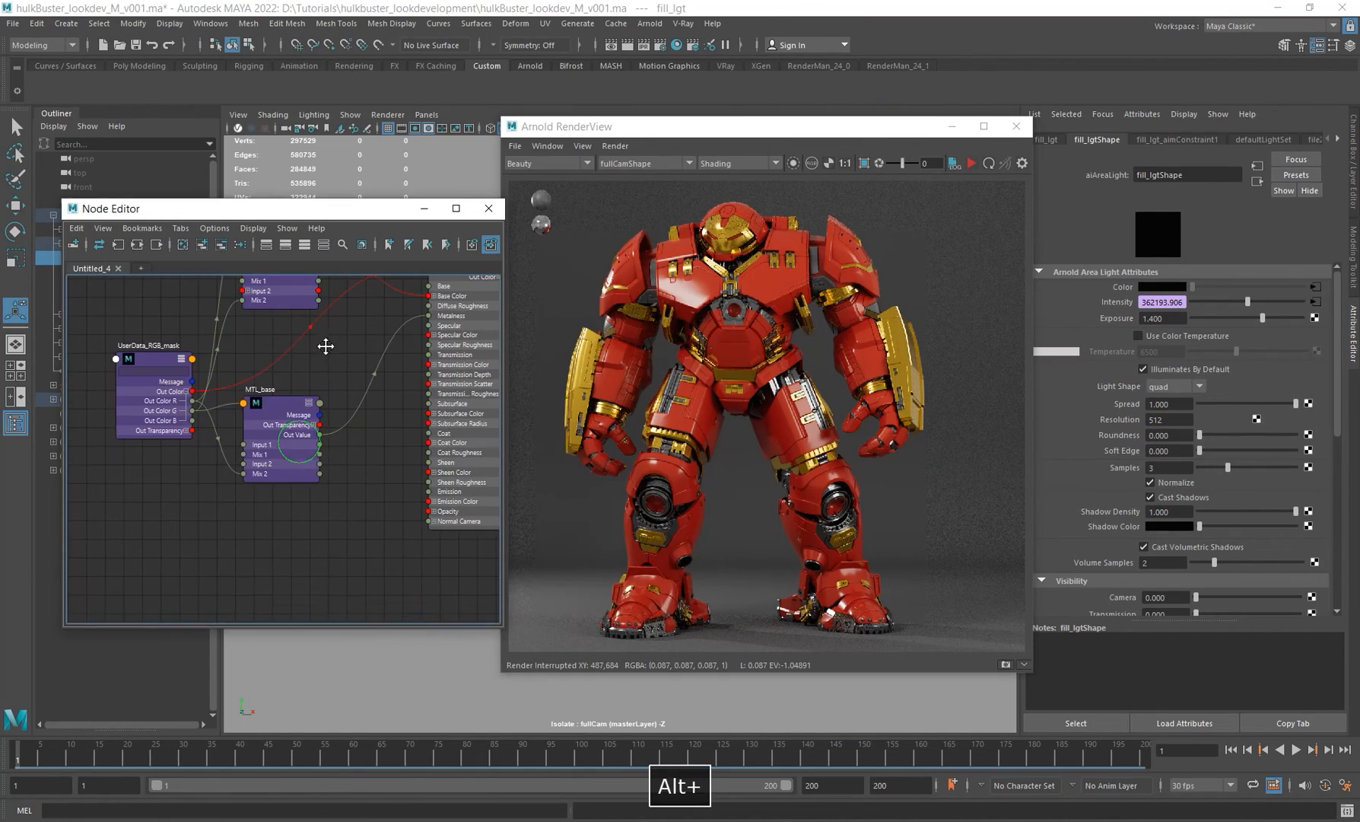
{"action": "left_click", "coordinate": [273, 545]}
{"action": "key", "text": "Tab"}
{"action": "type", "text": "ailaye"}
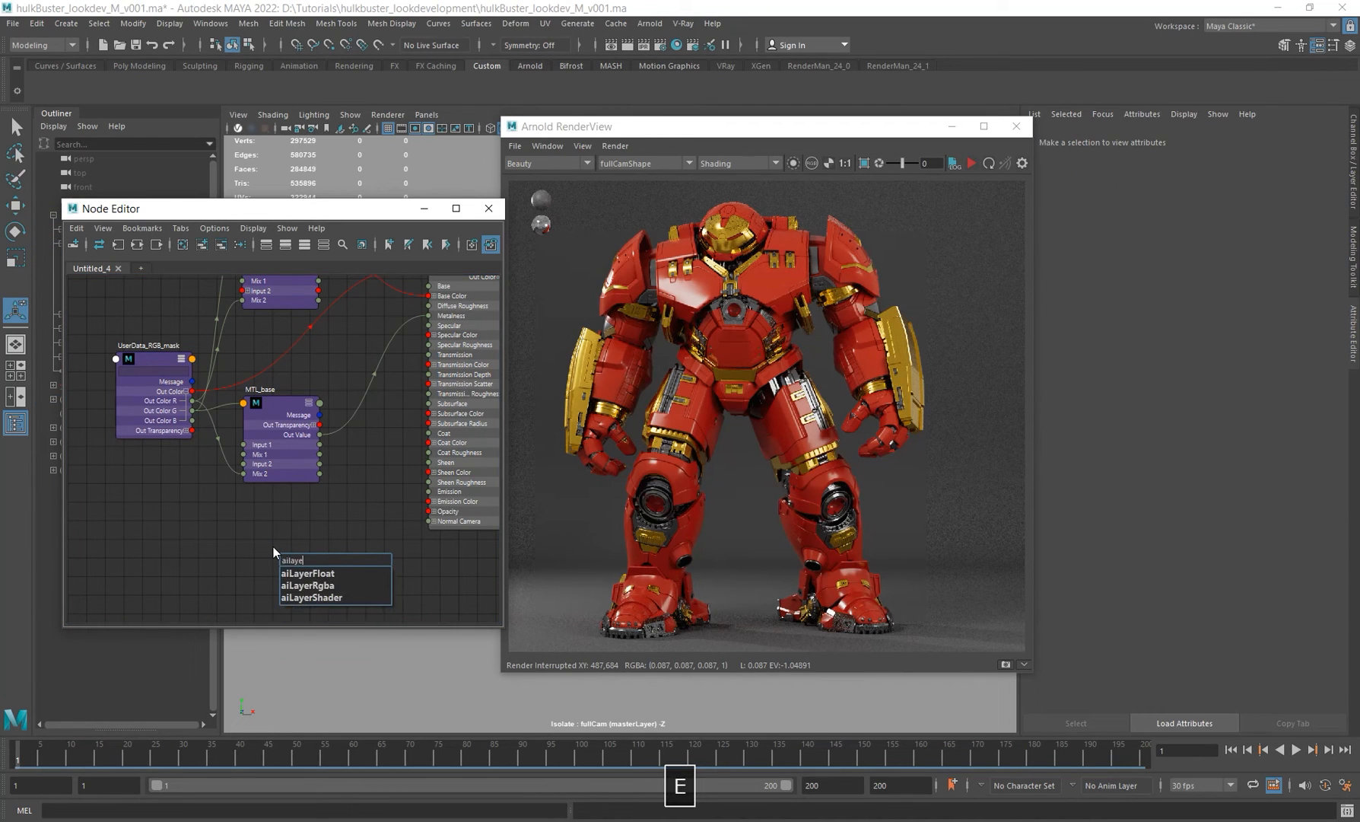
{"action": "key", "text": "Down"}
{"action": "key", "text": "Return"}
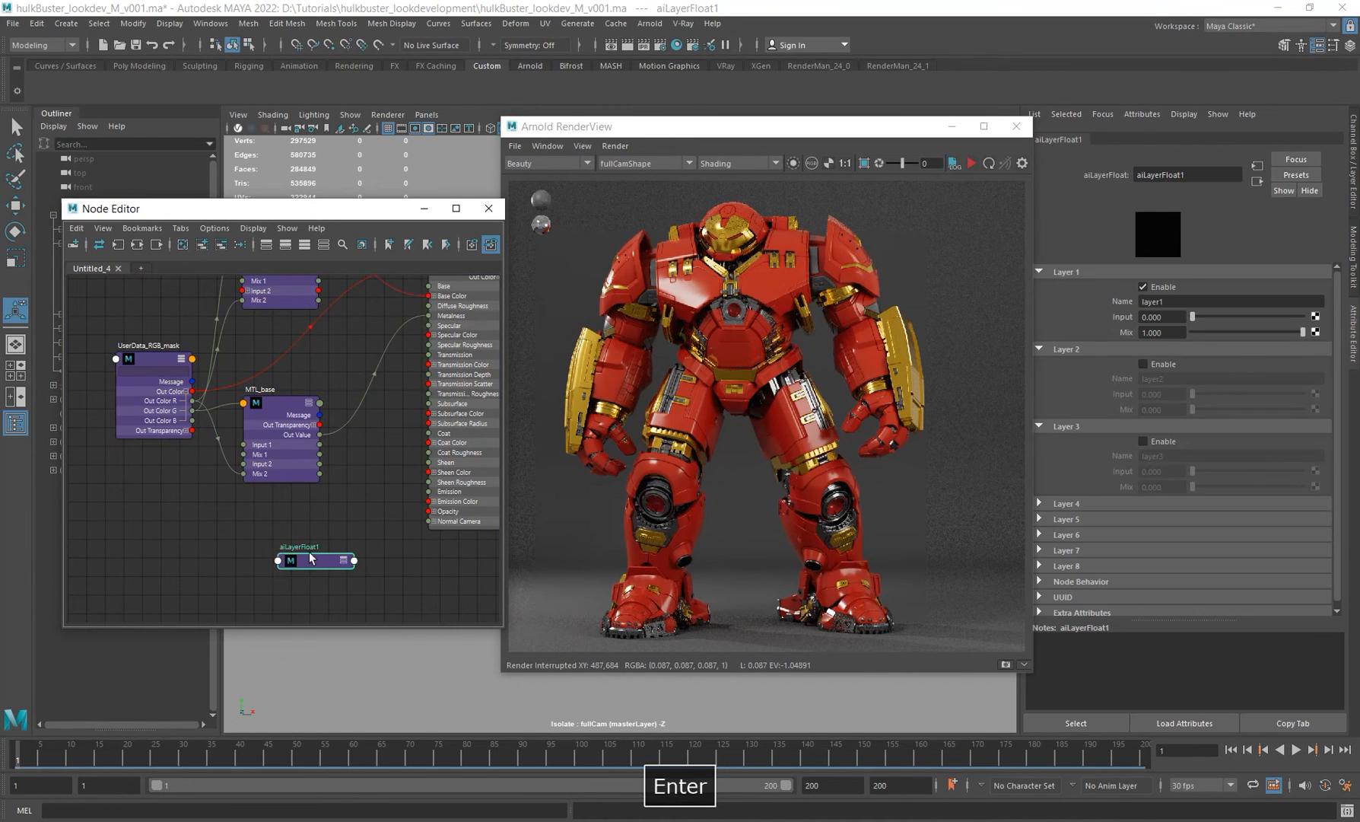
Step: Rename the new layer node to base_SPCR_layerF
{"action": "left_click_drag", "start_coordinate": [303, 551], "coordinate": [278, 542]}
{"action": "double_click", "coordinate": [277, 543]}
{"action": "type", "text": "ba"}
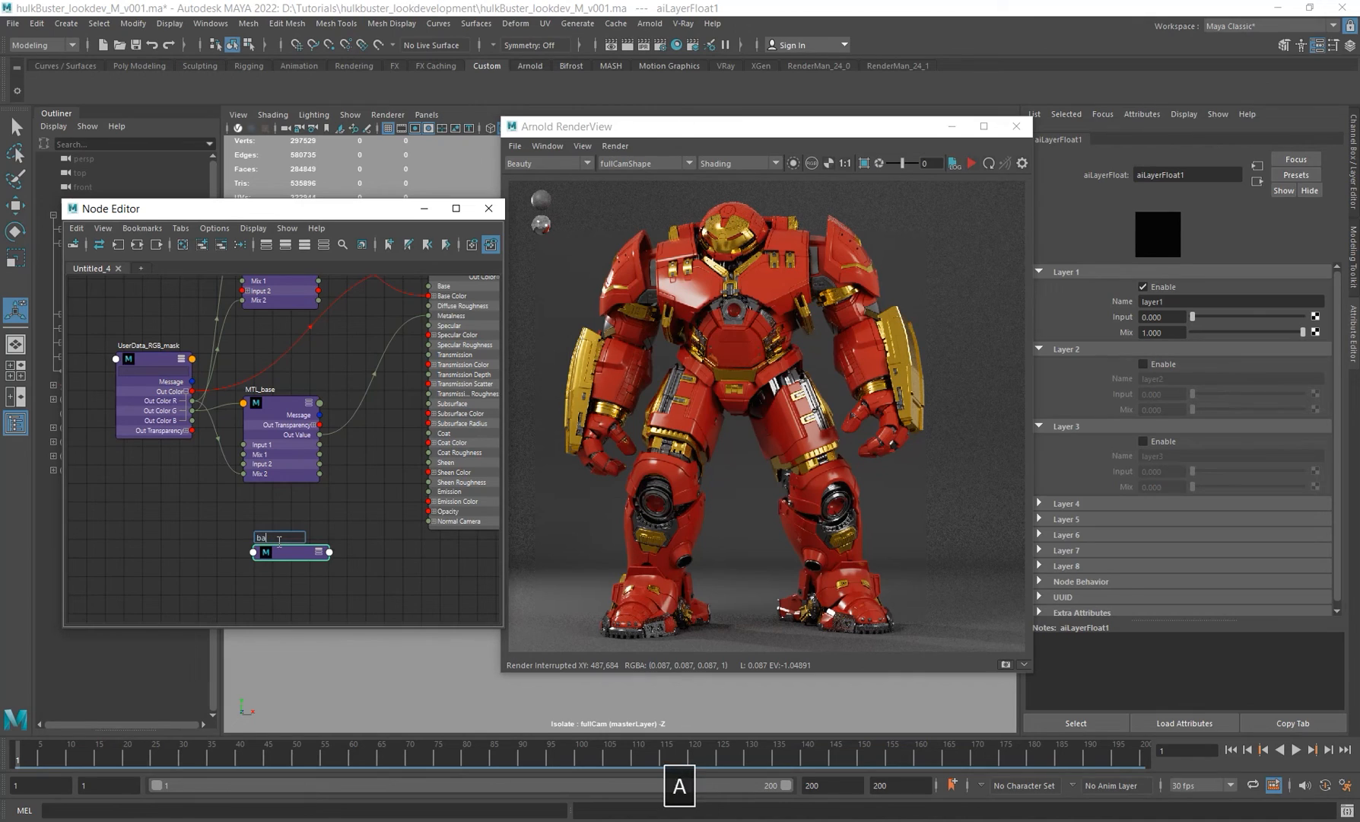
{"action": "type", "text": "se SPCR "}
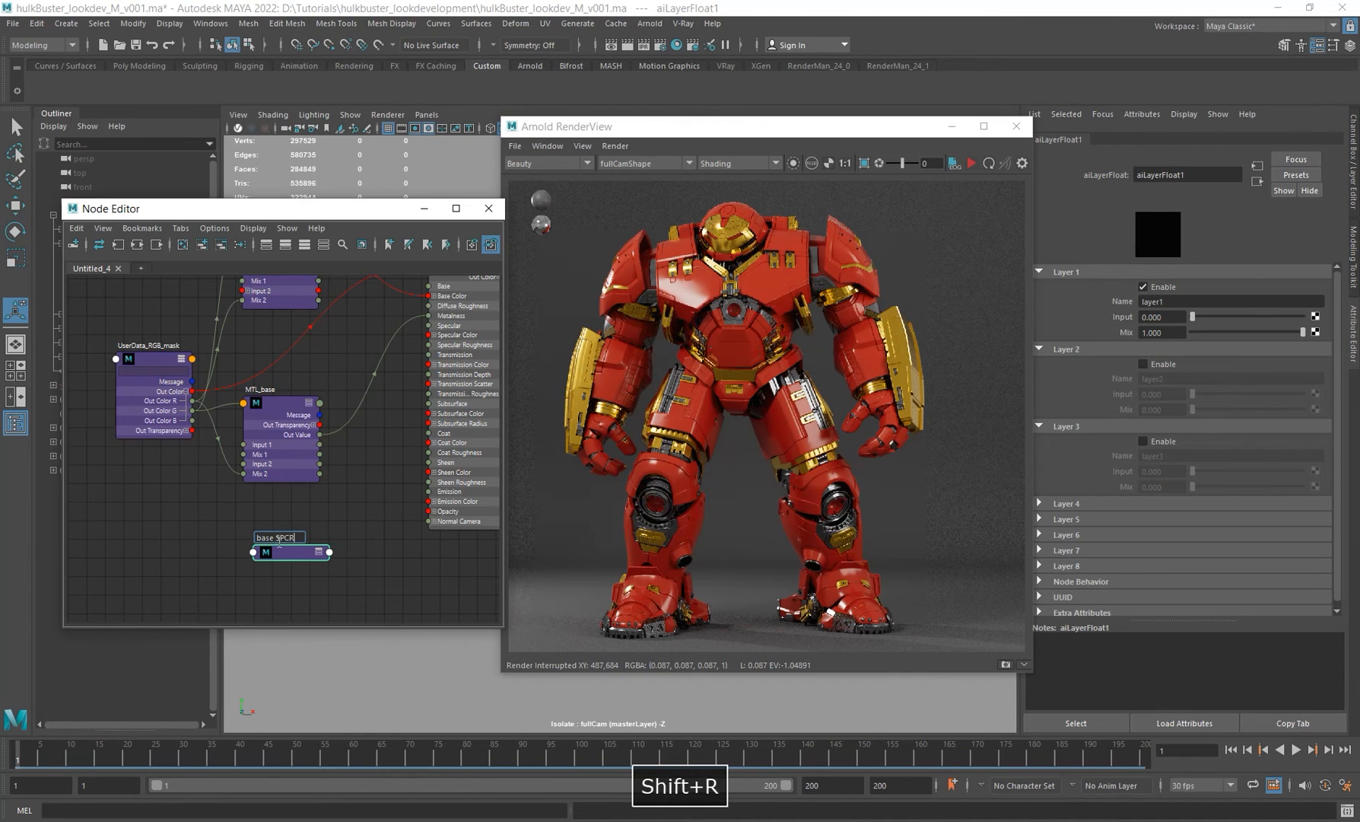
{"action": "type", "text": "layer"}
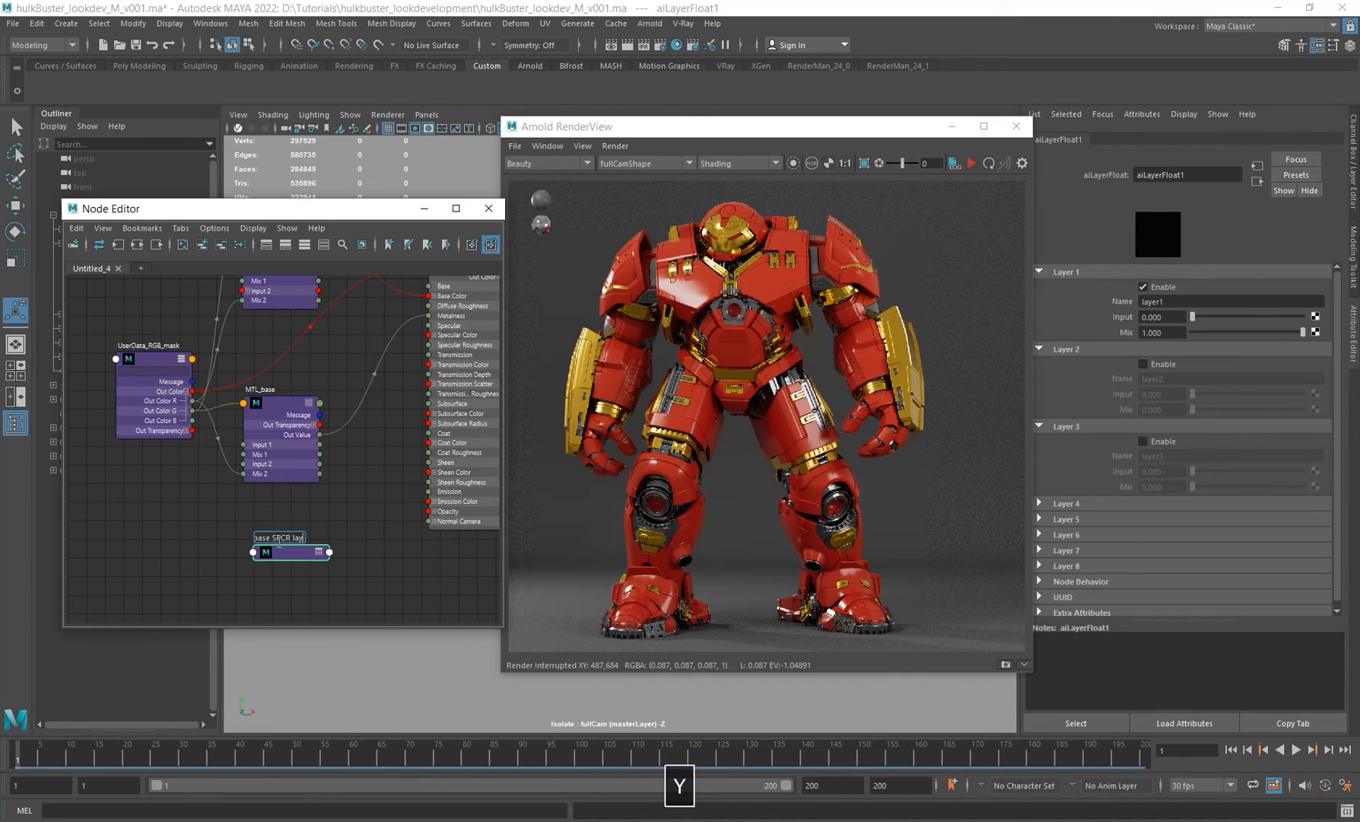
{"action": "type", "text": "F"}
{"action": "key", "text": "Return"}
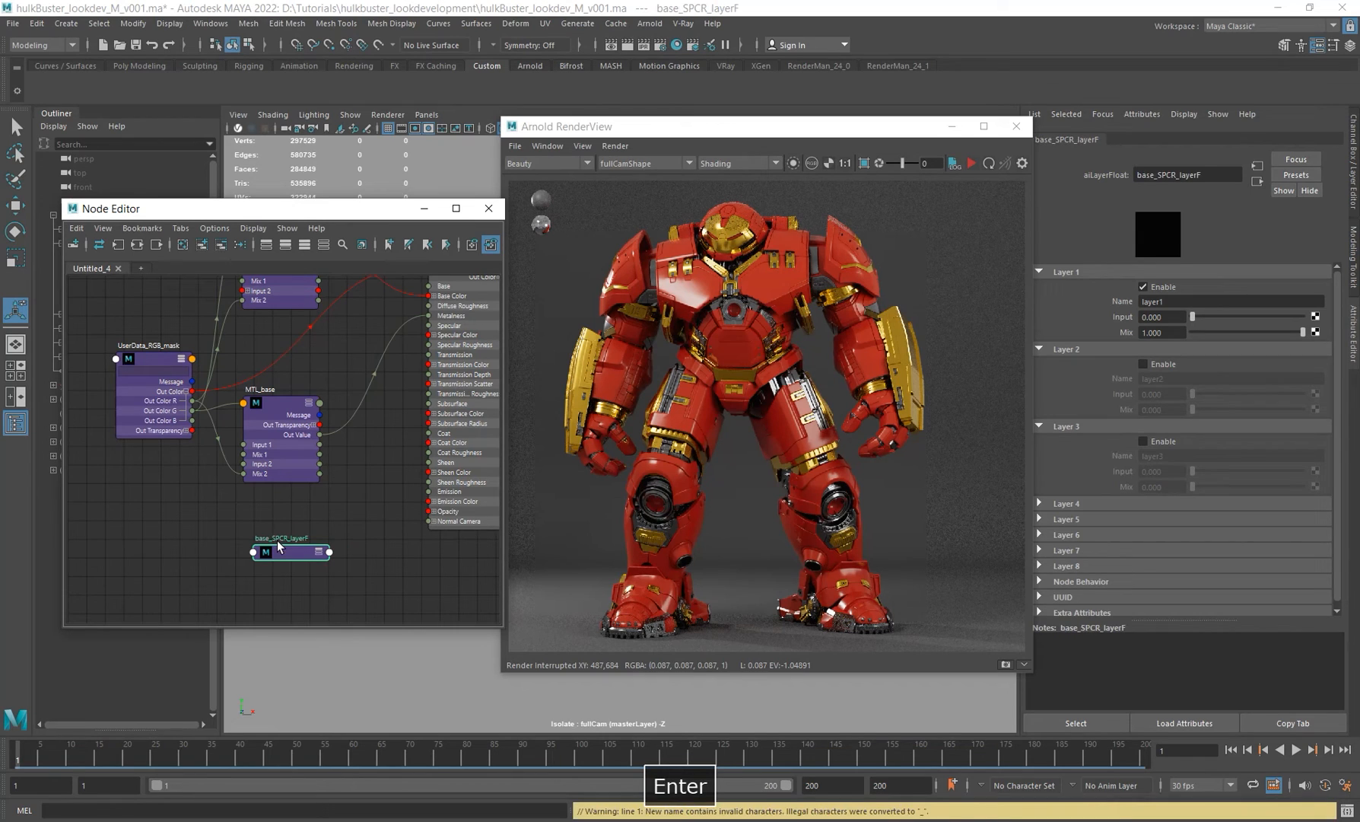
Step: Rename the MTL_base node to MTL_base_LayerF
{"action": "type", "text": "base Layer"}
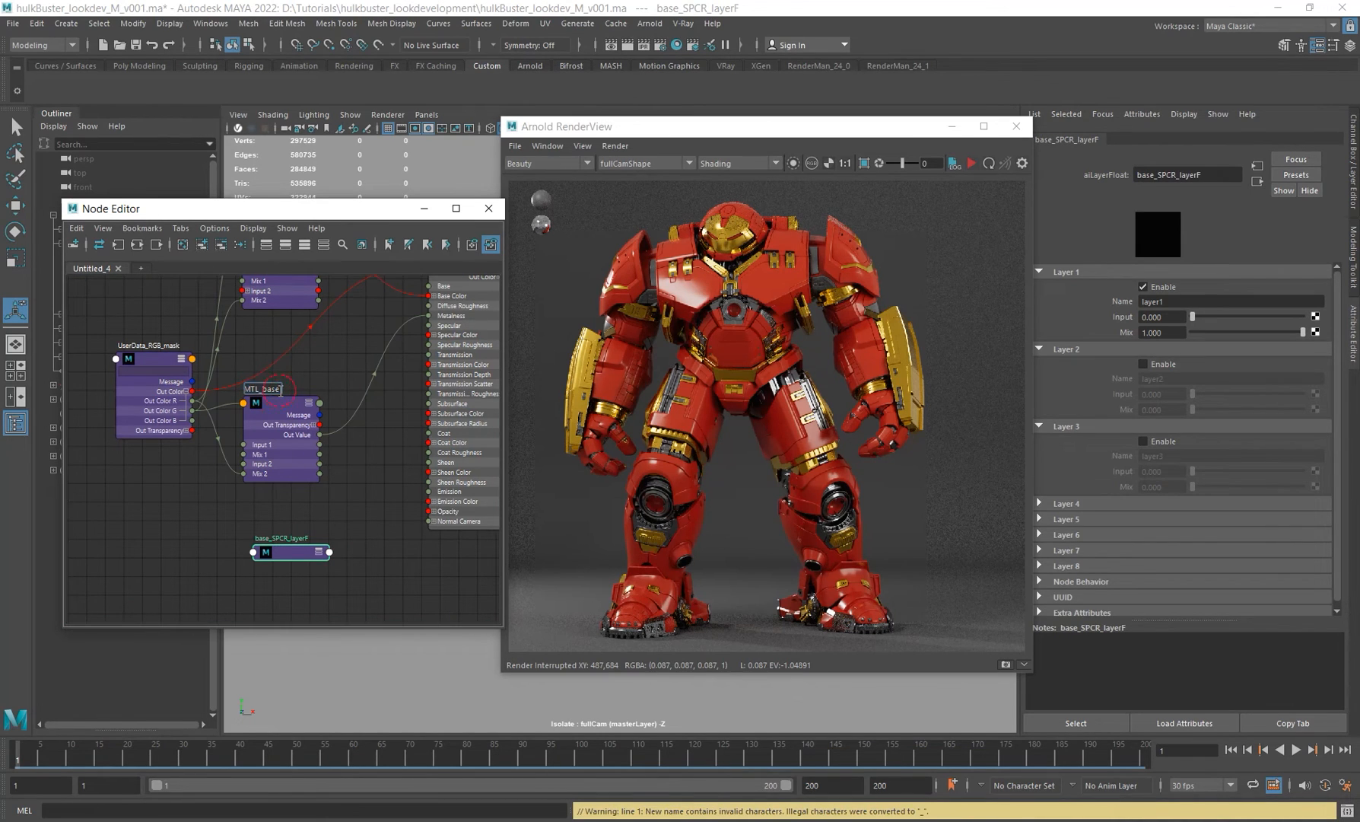
{"action": "type", "text": "F"}
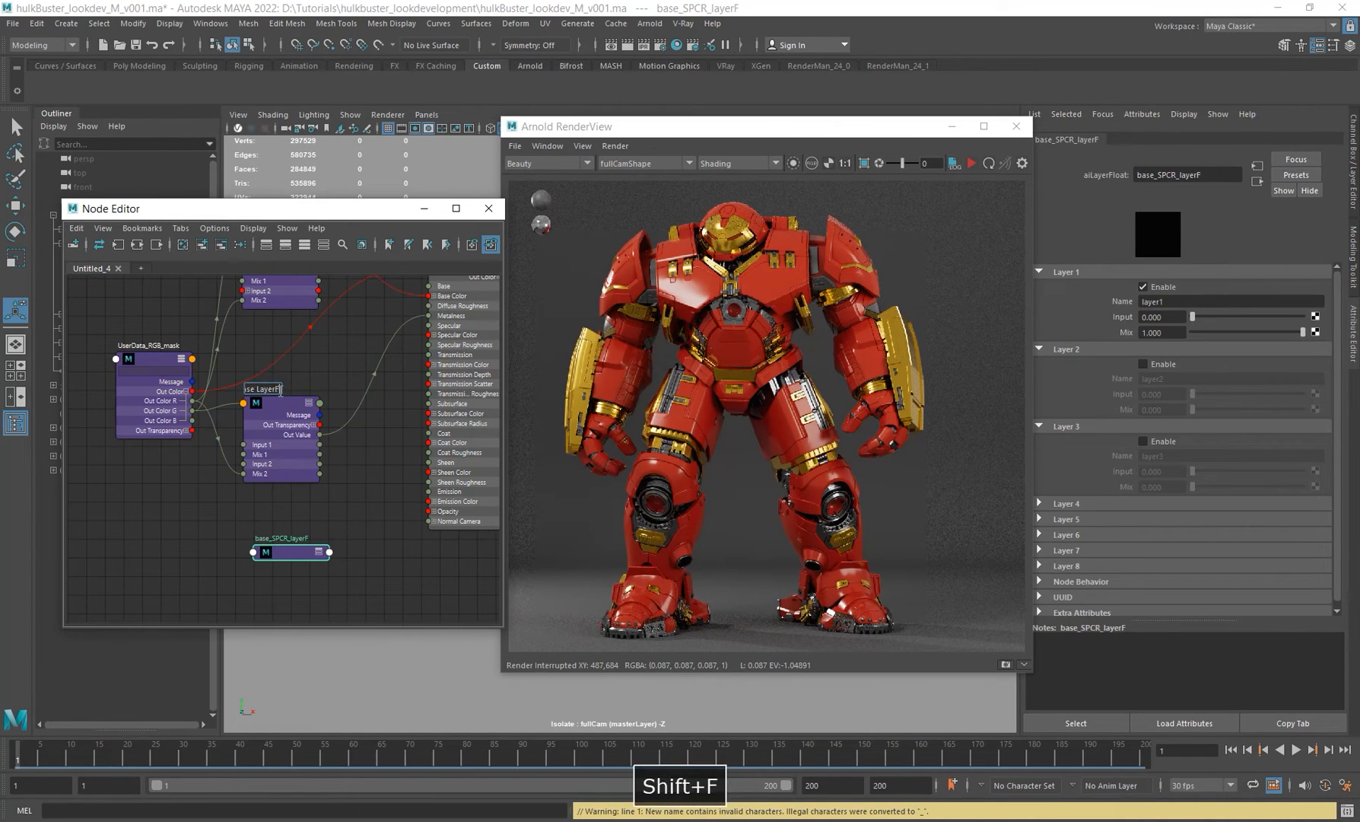
{"action": "key", "text": "Return"}
Step: Connect base_SPCR_layerF's Out Value to the shader's Specular Roughness
{"action": "middle_click_drag", "start_coordinate": [277, 547], "coordinate": [274, 546], "text": "alt"}
{"action": "left_click_drag", "start_coordinate": [290, 547], "coordinate": [282, 531]}
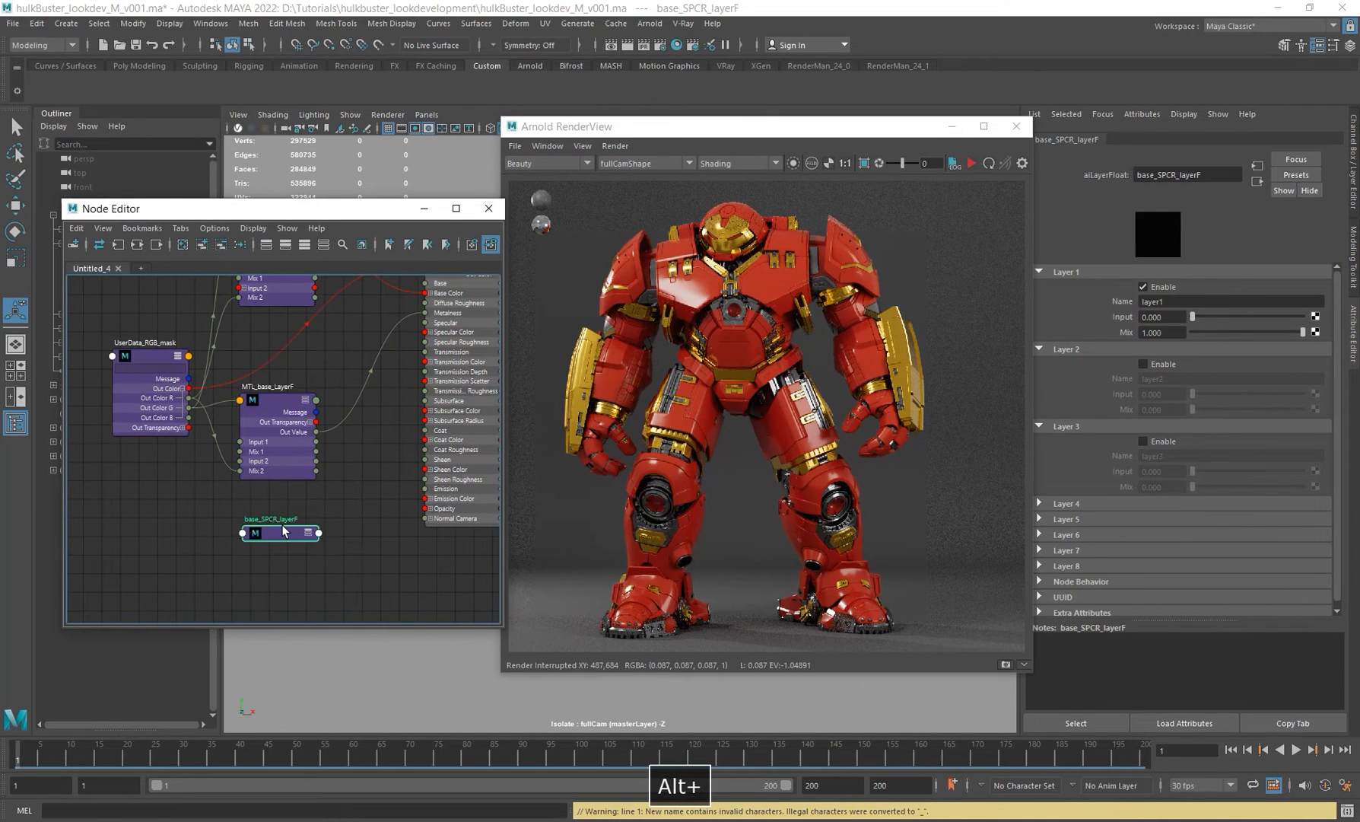
{"action": "middle_click_drag", "start_coordinate": [379, 544], "coordinate": [330, 555], "text": "alt"}
{"action": "left_click", "coordinate": [270, 545]}
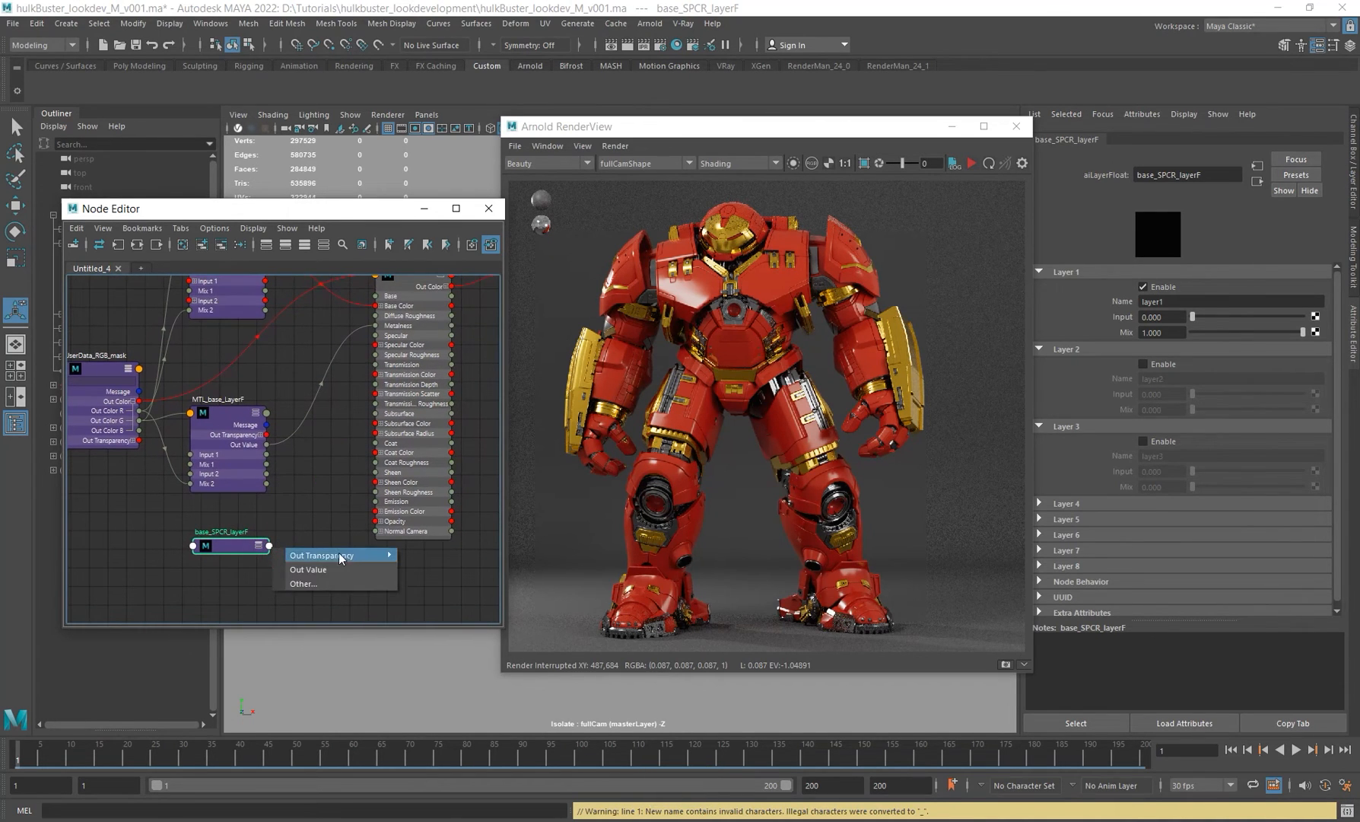
{"action": "left_click", "coordinate": [330, 570]}
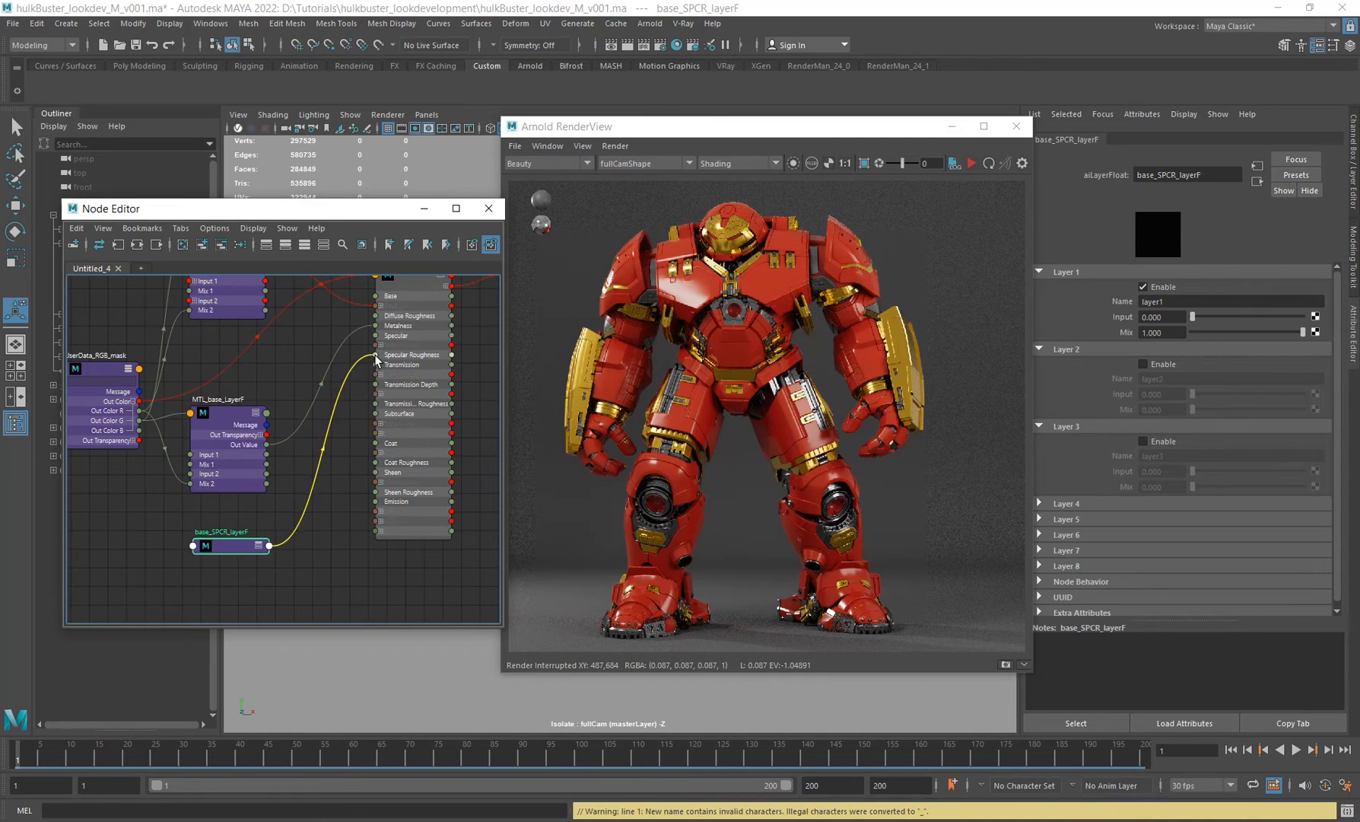
{"action": "left_click", "coordinate": [375, 354]}
{"action": "middle_click_drag", "start_coordinate": [226, 547], "coordinate": [249, 533], "text": "alt"}
{"action": "left_click", "coordinate": [243, 532]}
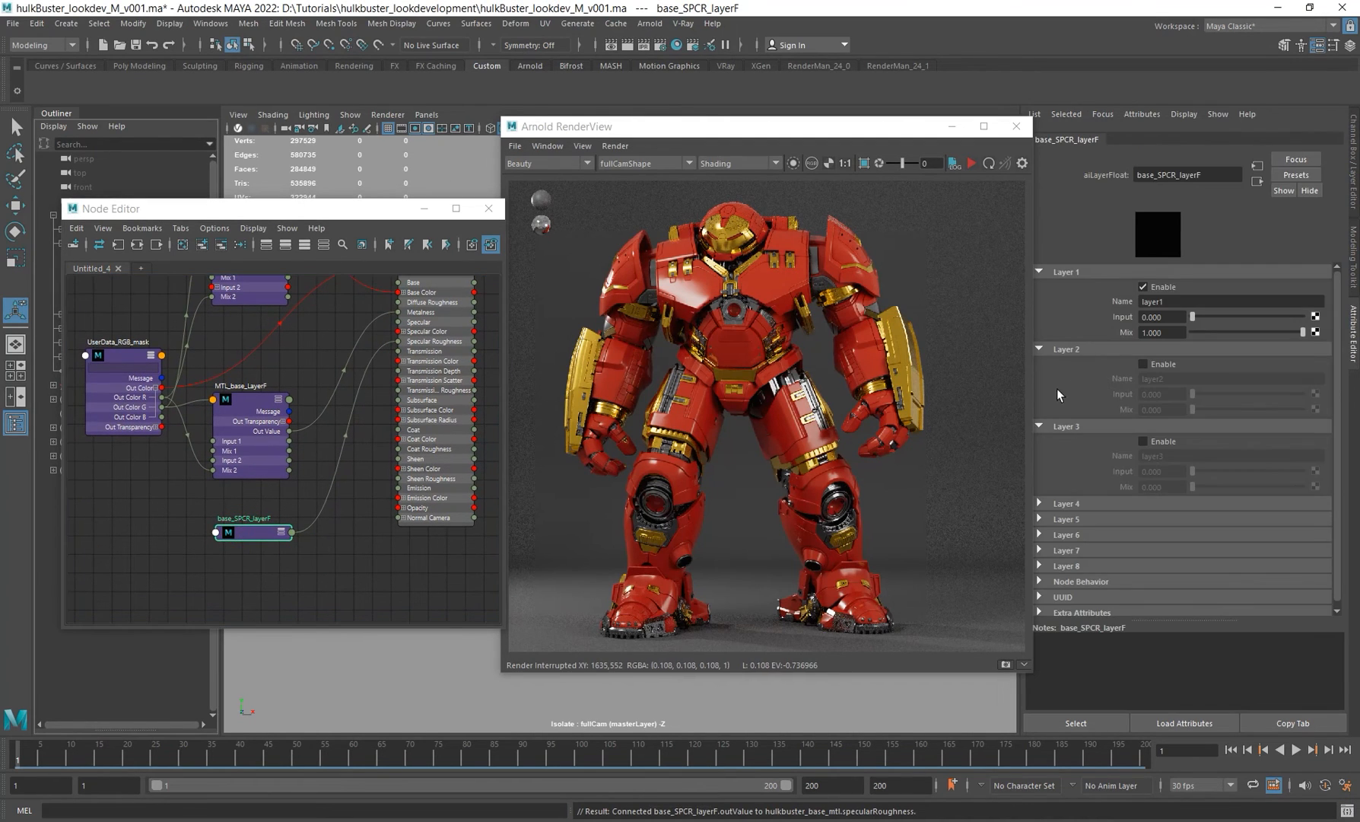
Step: Name Layer 1 of base_SPCR_layerF "red" and set its input to 0.2
{"action": "double_click", "coordinate": [1170, 302]}
{"action": "type", "text": "red"}
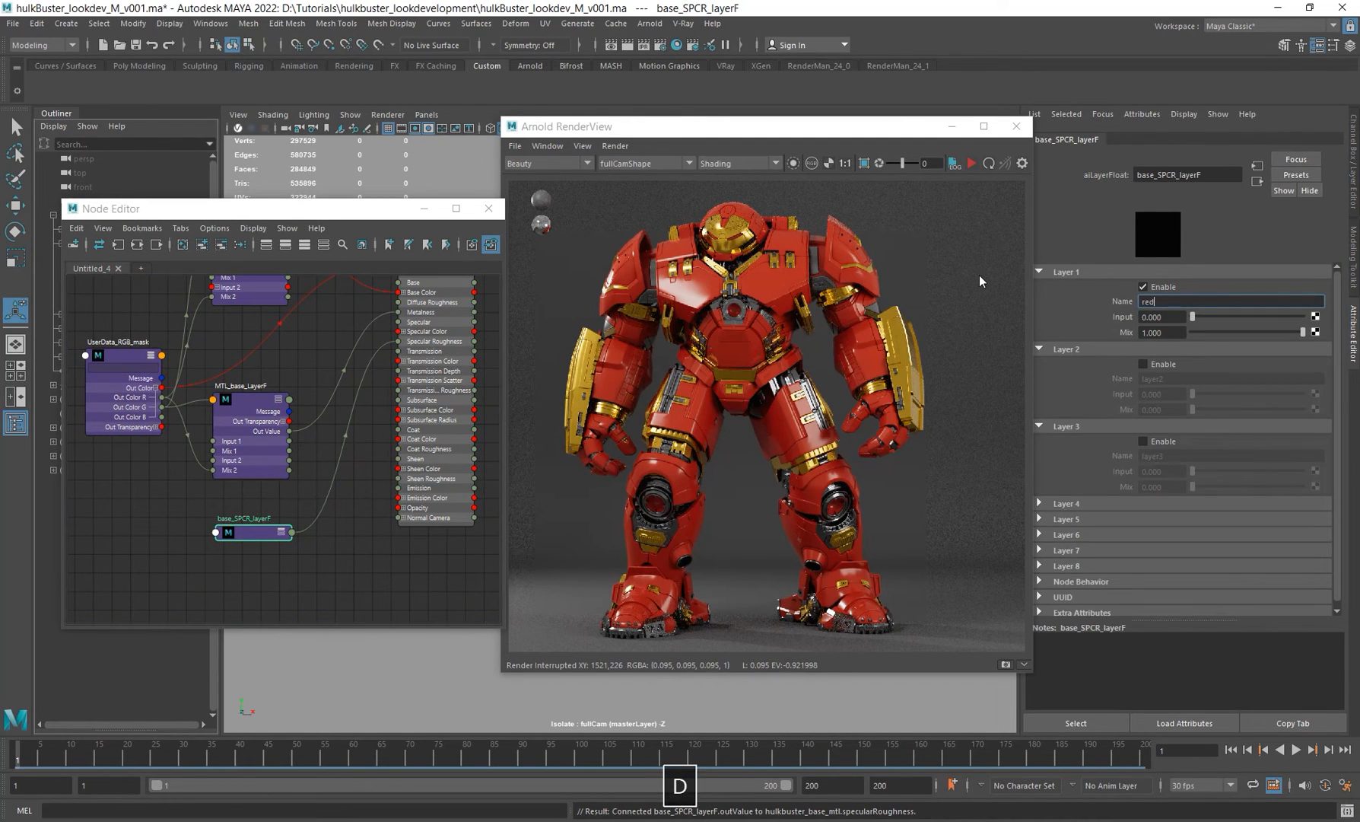
{"action": "key", "text": "Return"}
{"action": "left_click", "coordinate": [1172, 316]}
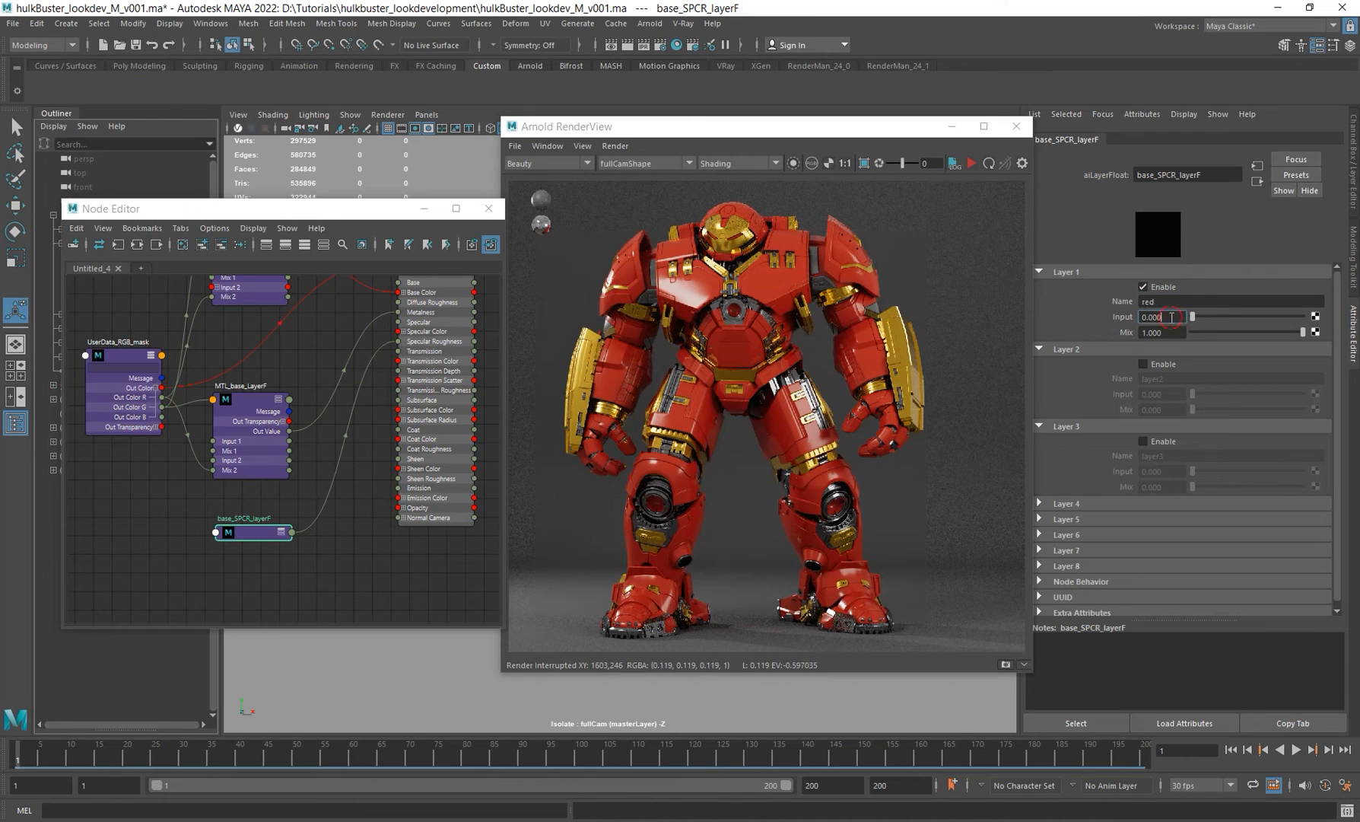
{"action": "type", "text": ".2"}
{"action": "key", "text": "Return"}
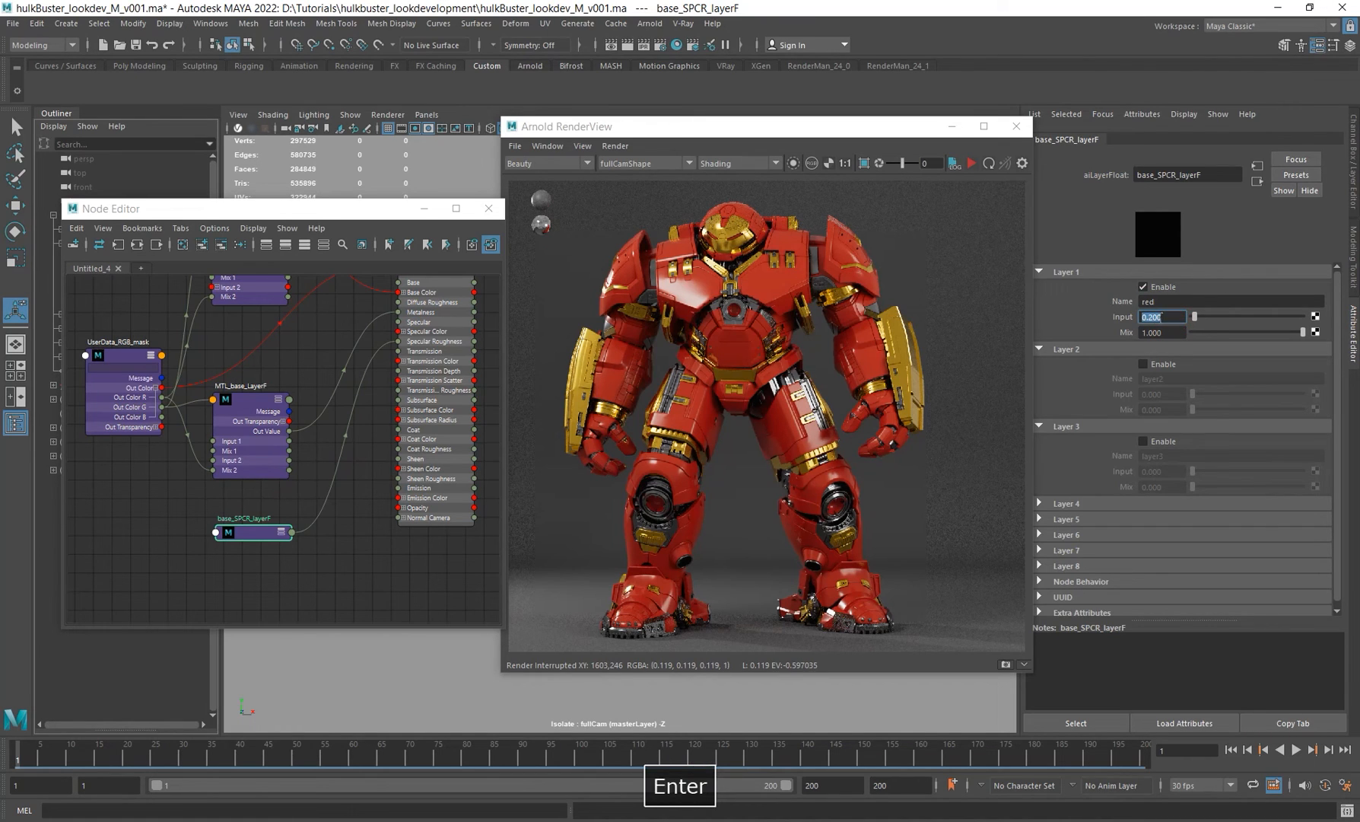
Step: Enable Layer 2, name it "yellow" and set its input to 0.1
{"action": "middle_click_drag", "start_coordinate": [334, 536], "coordinate": [361, 520], "text": "alt"}
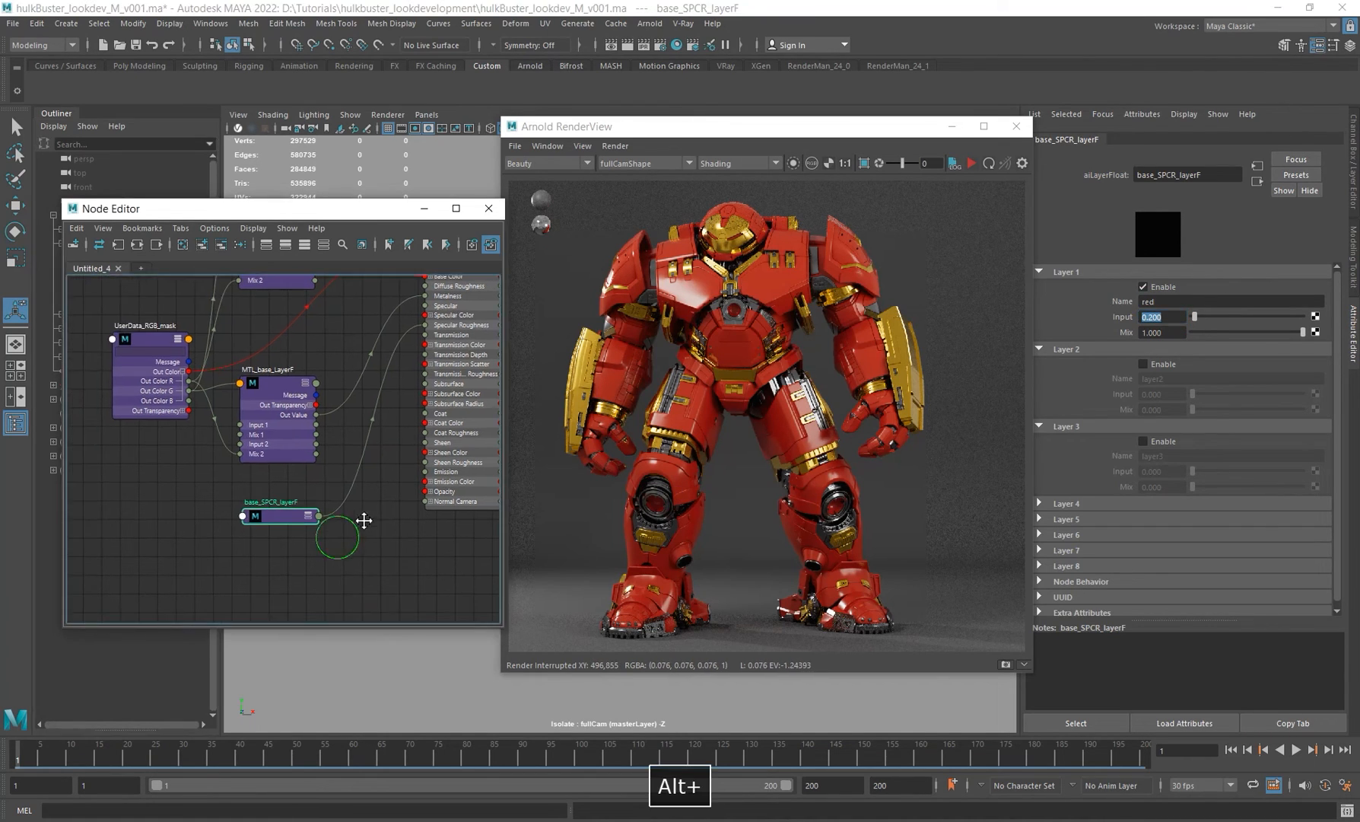
{"action": "left_click", "coordinate": [1142, 363]}
{"action": "double_click", "coordinate": [1172, 378]}
{"action": "type", "text": "yellow"}
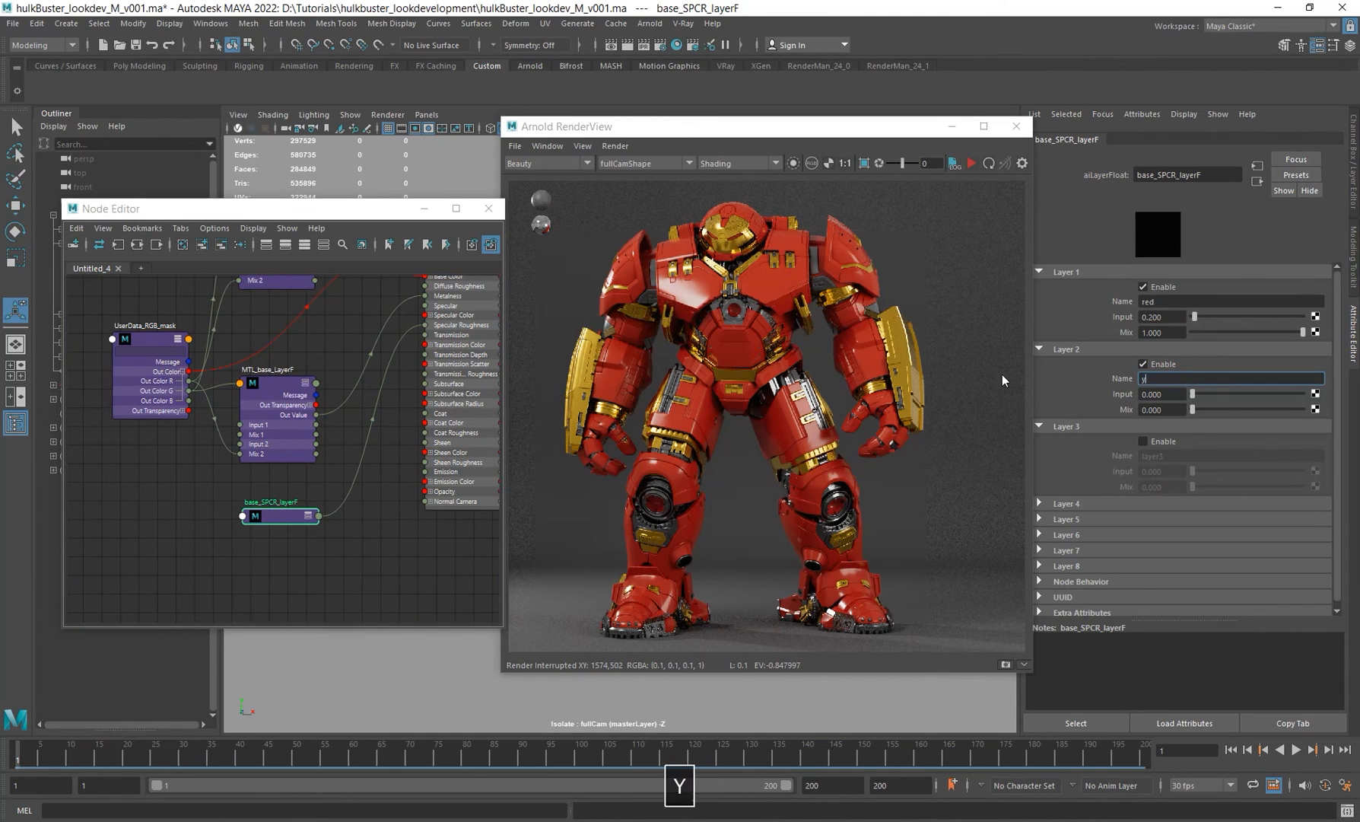
{"action": "key", "text": "Return"}
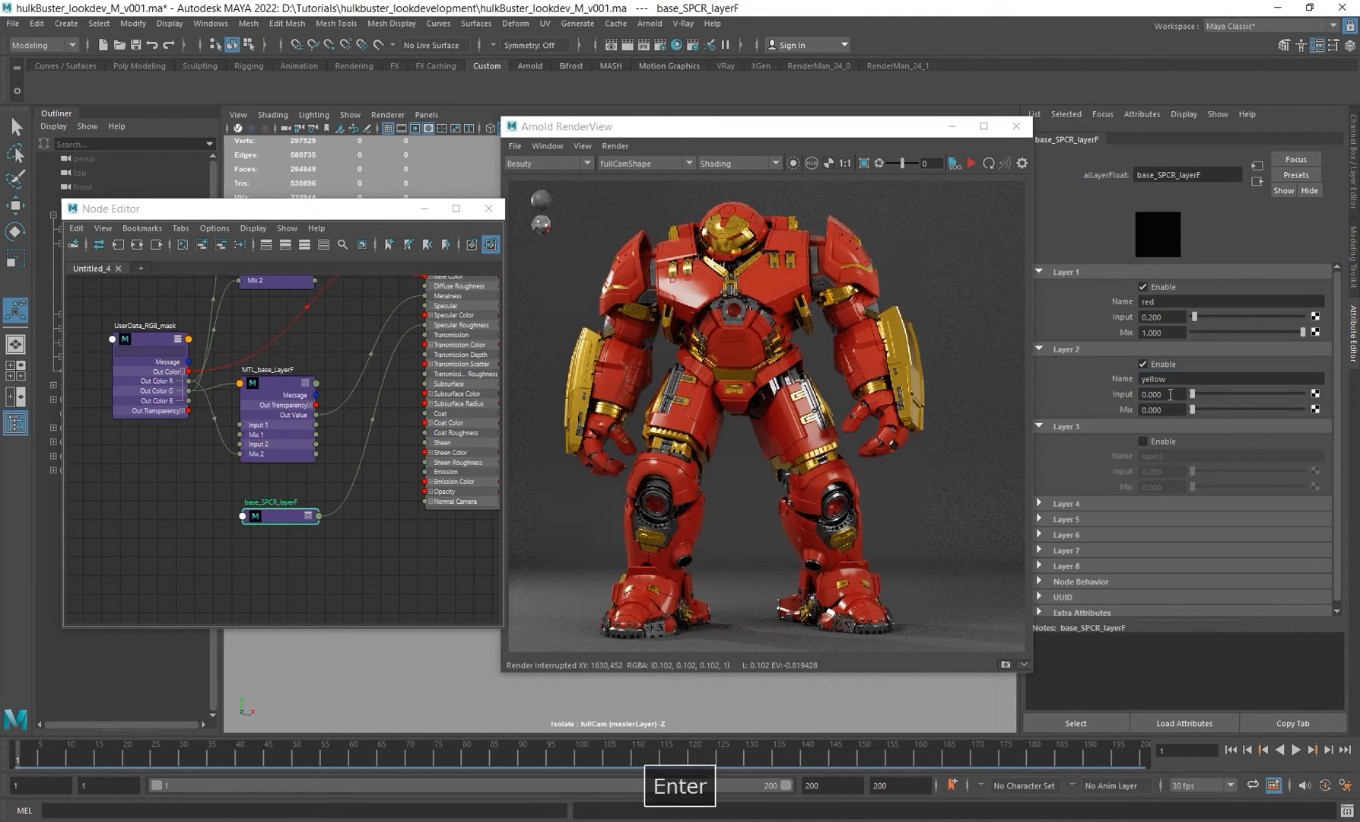
{"action": "double_click", "coordinate": [1164, 393]}
{"action": "type", "text": "0.1"}
{"action": "key", "text": "Return"}
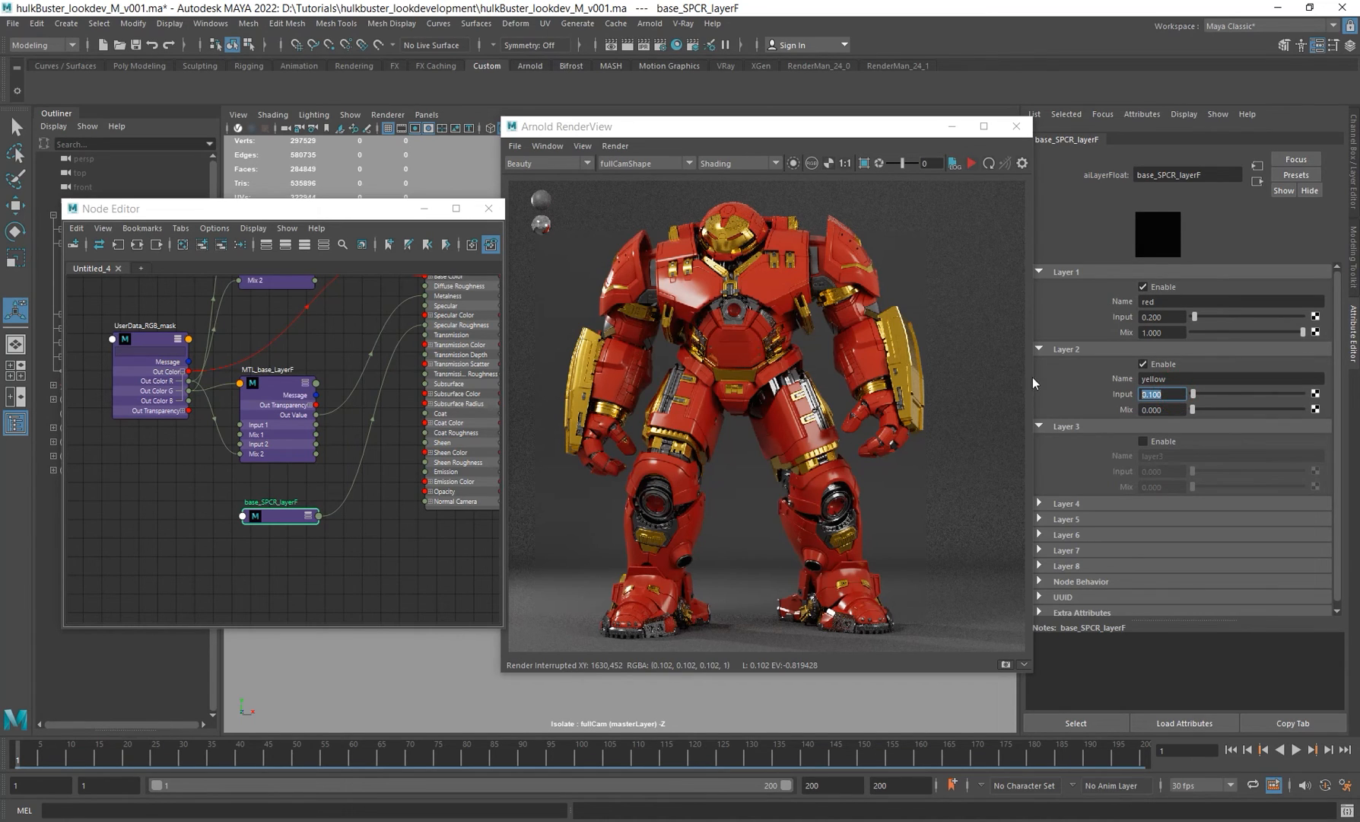
Step: Enable Layer 3, name it "iron" and set its input to 0.35
{"action": "left_click", "coordinate": [1167, 440]}
{"action": "double_click", "coordinate": [1170, 456]}
{"action": "type", "text": "iron"}
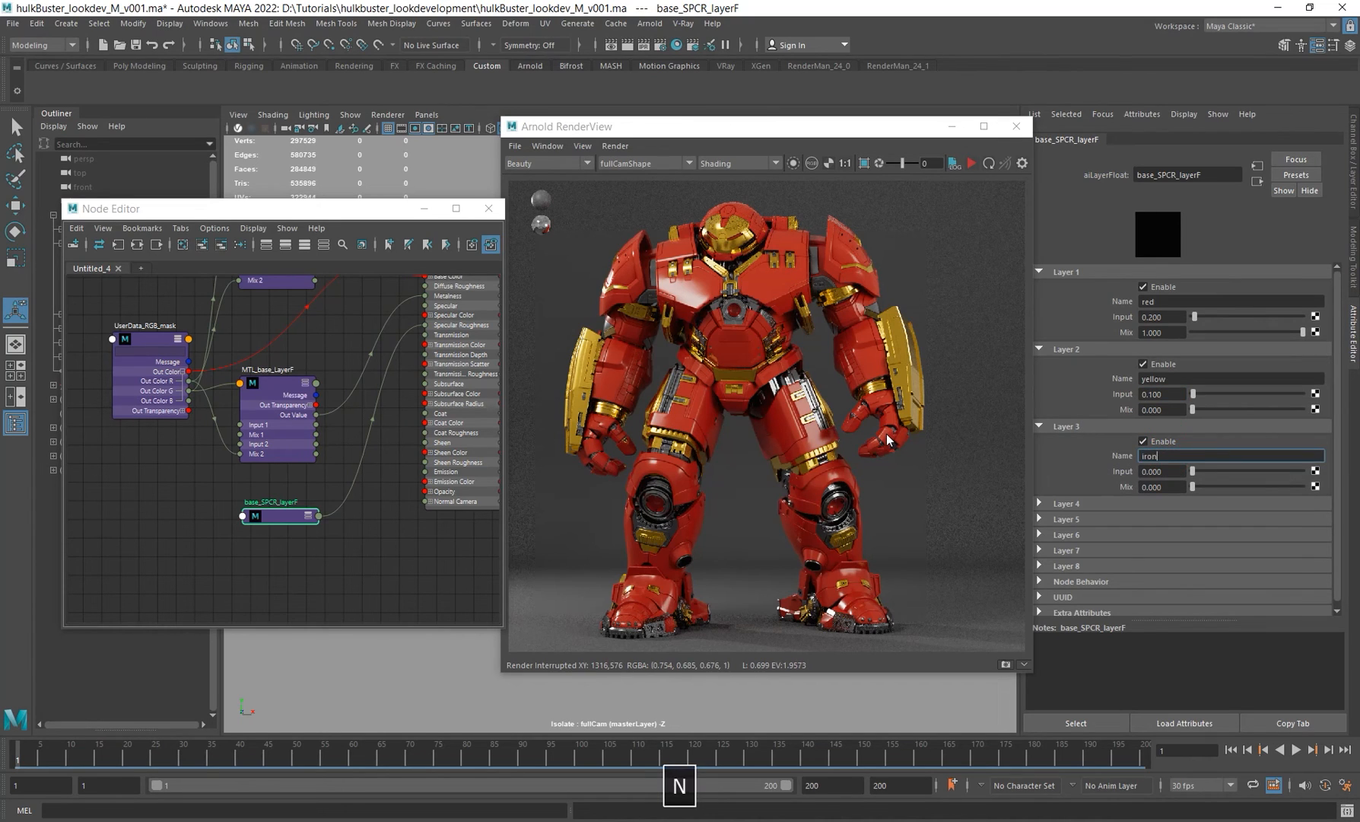
{"action": "key", "text": "Return"}
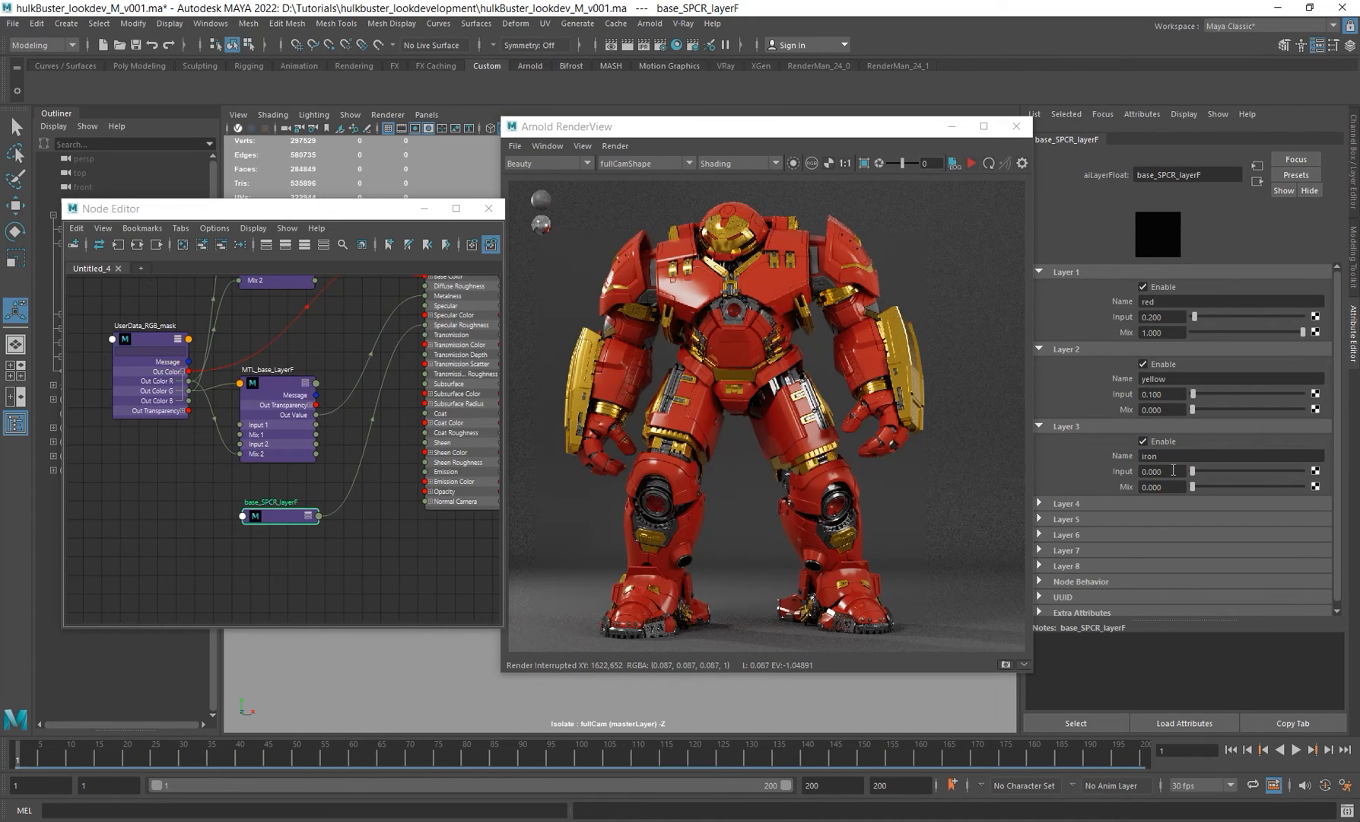
{"action": "double_click", "coordinate": [1160, 470]}
{"action": "type", "text": "0.353"}
{"action": "key", "text": "Return"}
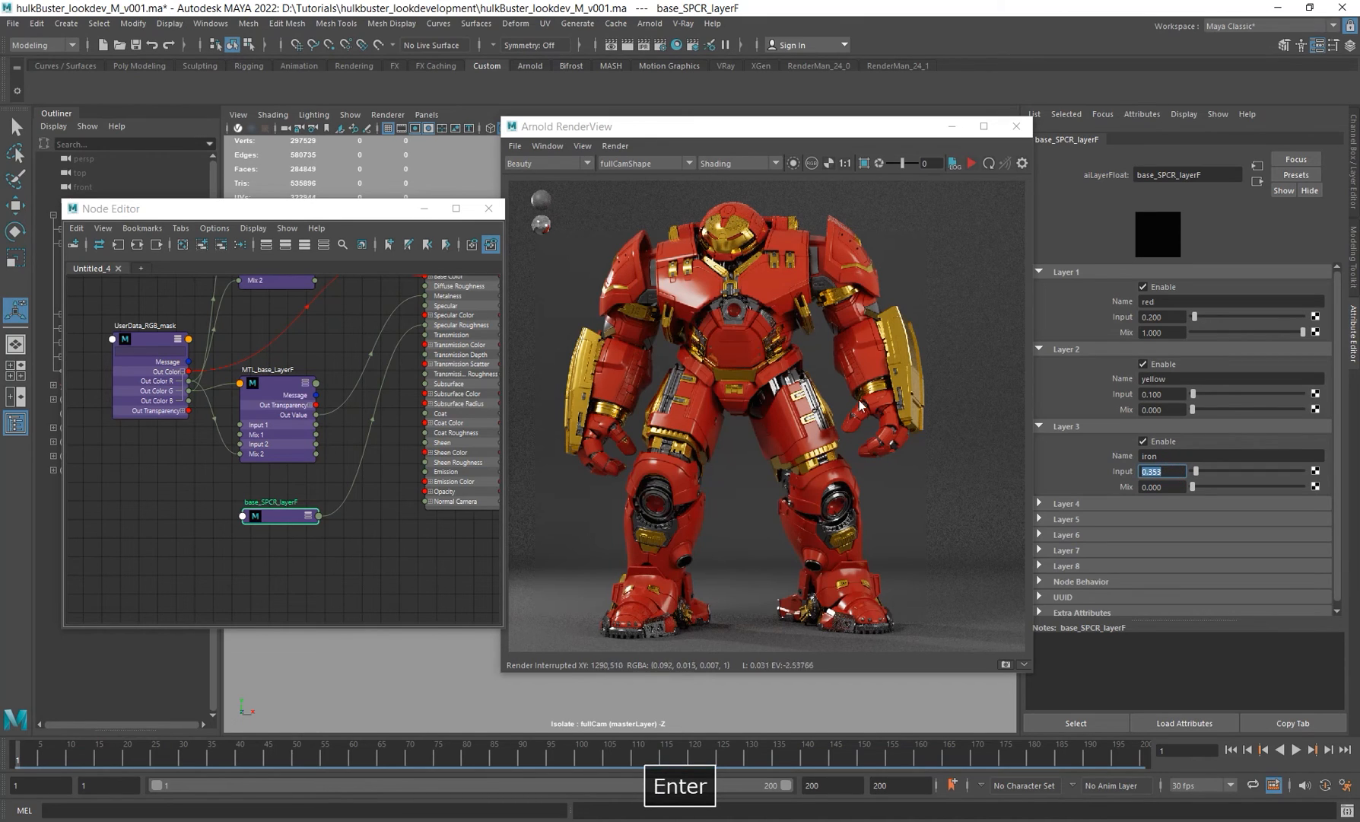
{"action": "left_click", "coordinate": [1166, 471]}
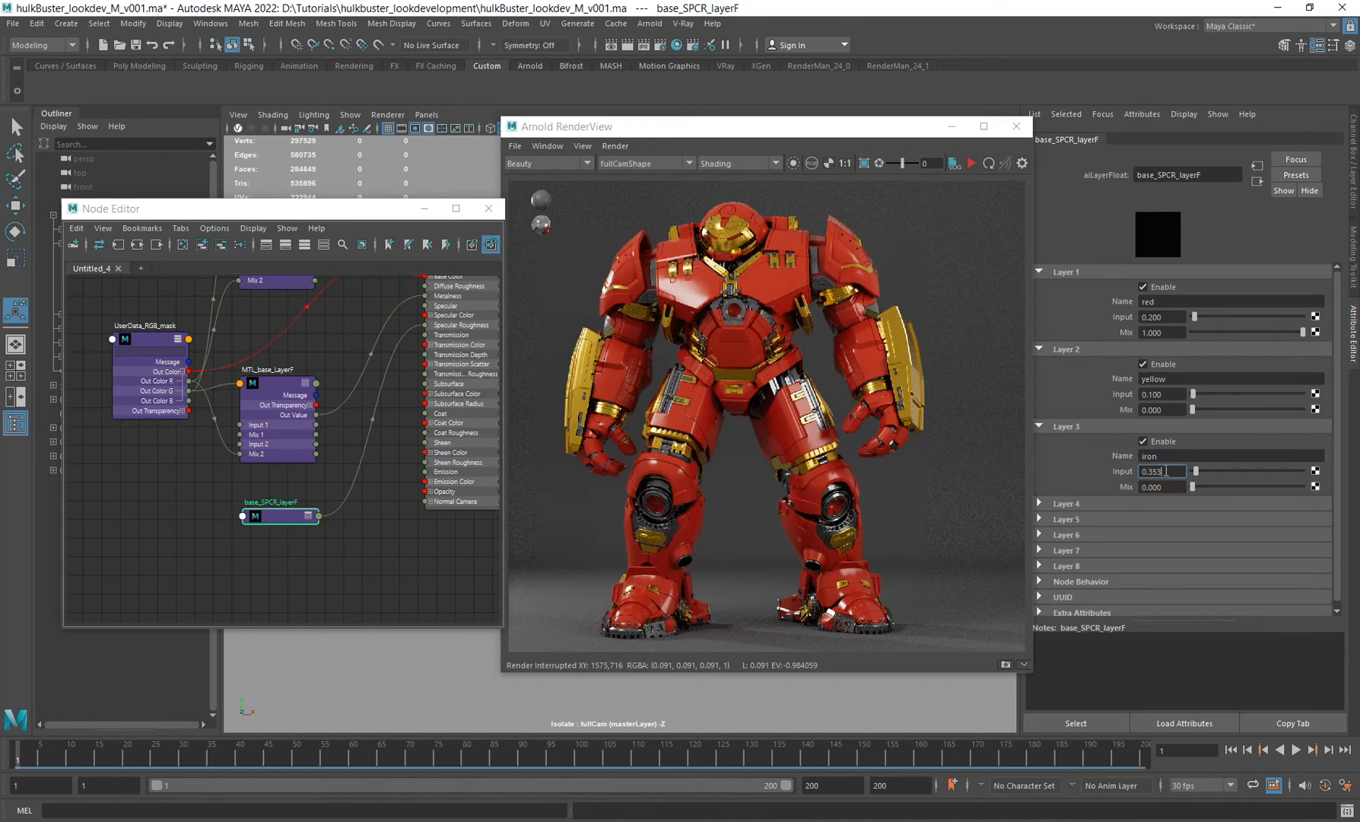
{"action": "key", "text": "BackSpace"}
{"action": "key", "text": "Return"}
Step: Expand base_SPCR_layerF and connect the mask's Out Color R to Layer 2's Mix
{"action": "middle_click_drag", "start_coordinate": [352, 536], "coordinate": [371, 522], "text": "alt"}
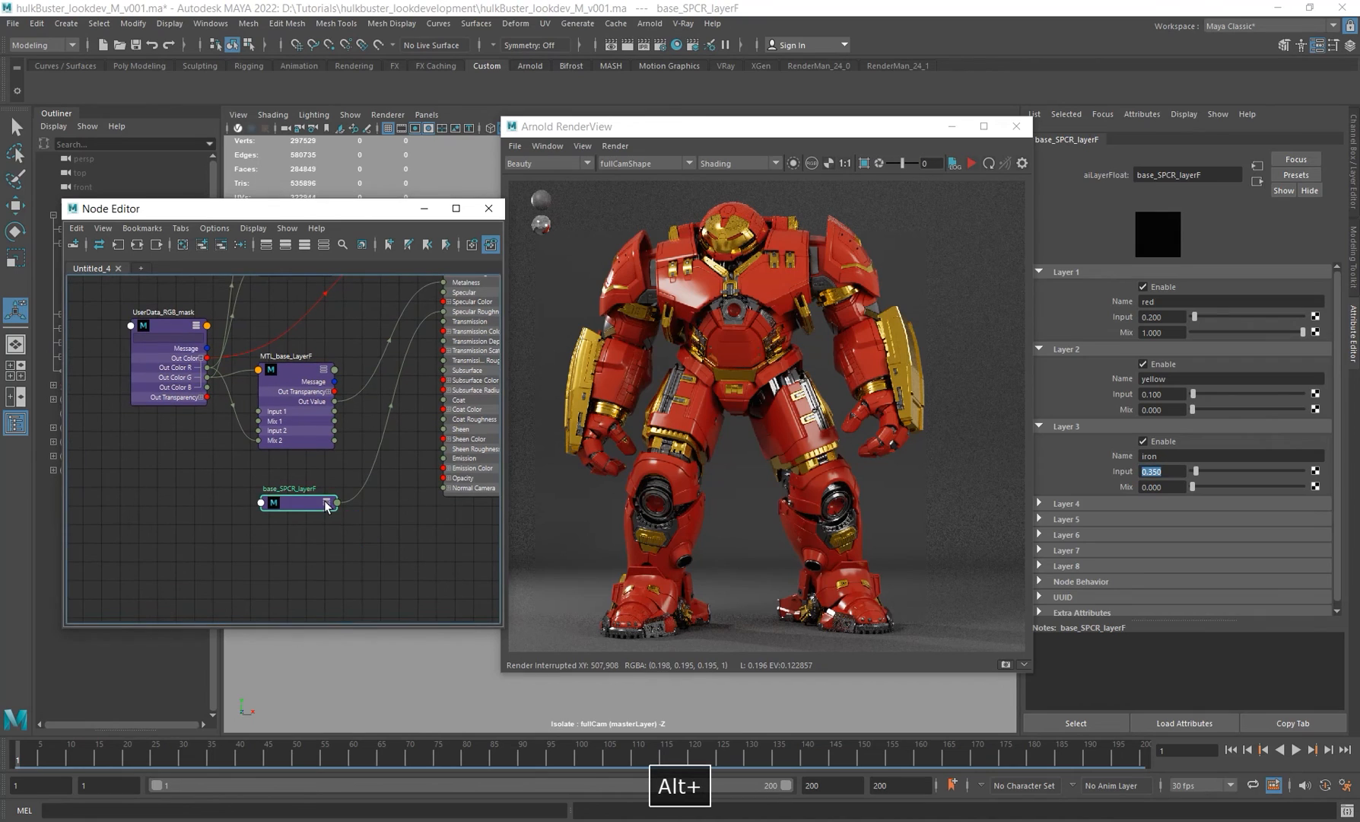
{"action": "left_click", "coordinate": [327, 502]}
{"action": "middle_click_drag", "start_coordinate": [277, 502], "coordinate": [334, 492], "text": "alt"}
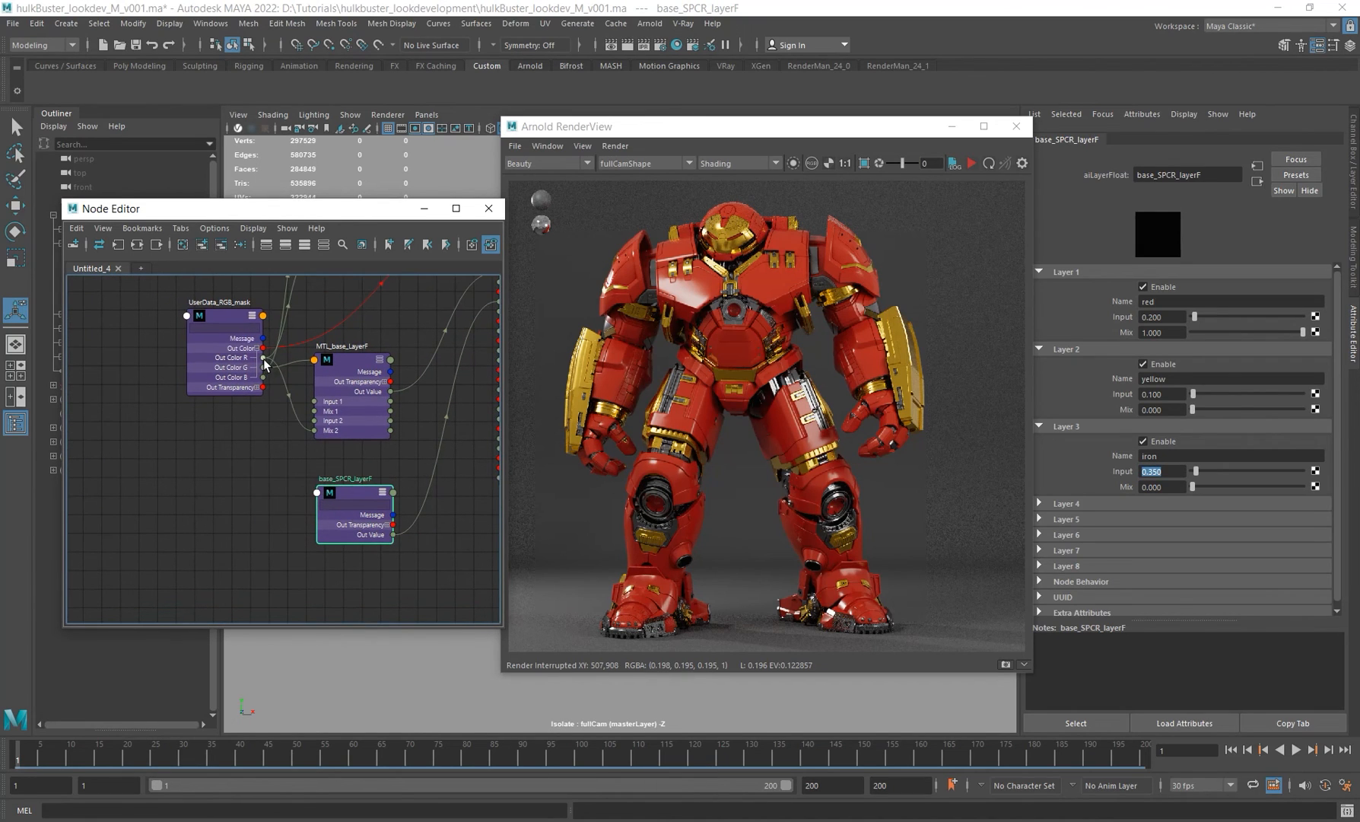
{"action": "left_click_drag", "start_coordinate": [264, 357], "coordinate": [364, 503]}
{"action": "left_click", "coordinate": [381, 492]}
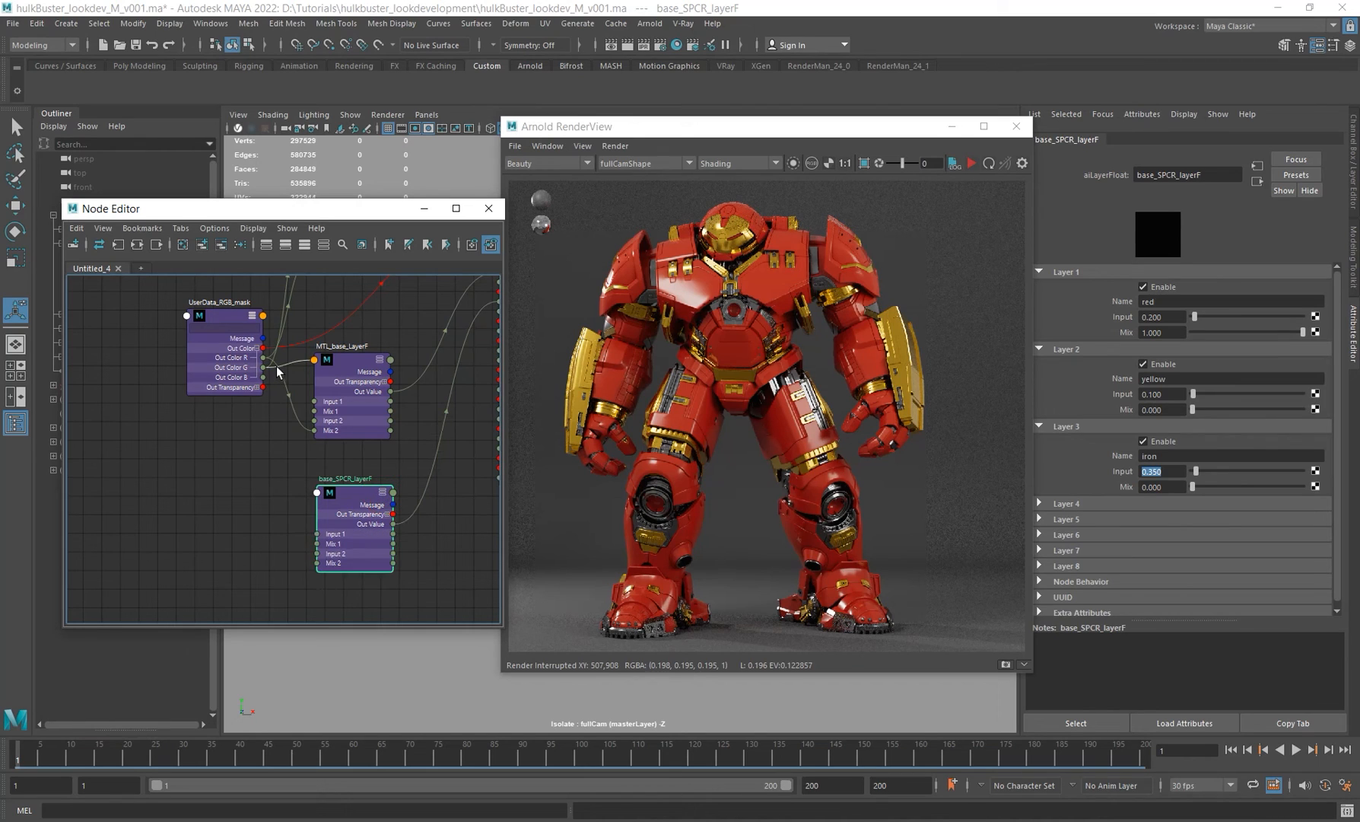
{"action": "left_click_drag", "start_coordinate": [263, 357], "coordinate": [316, 563]}
Step: Connect the mask's Out Color G to Layer 3's Mix
{"action": "middle_click_drag", "start_coordinate": [386, 467], "coordinate": [387, 462], "text": "alt"}
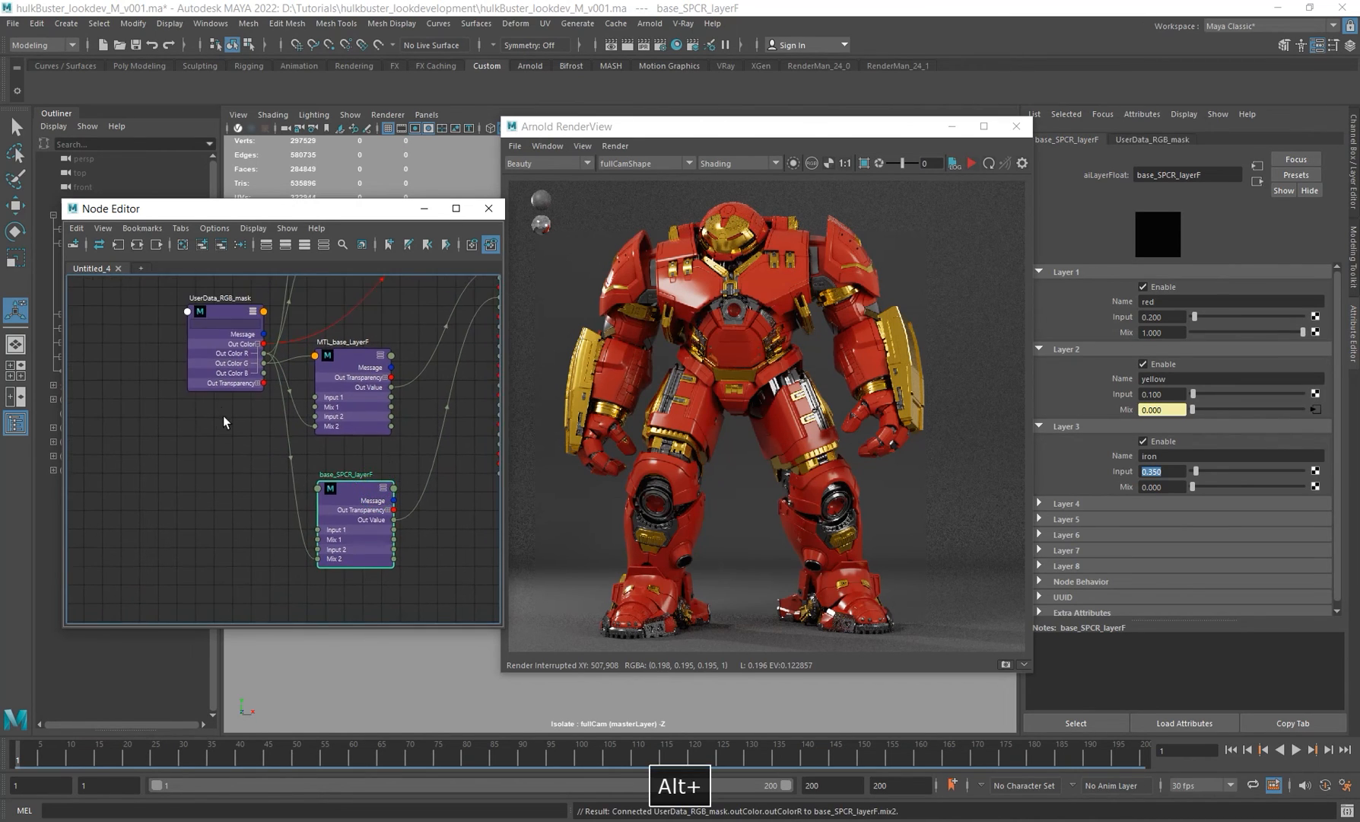
{"action": "left_click_drag", "start_coordinate": [264, 363], "coordinate": [343, 499]}
{"action": "left_click", "coordinate": [846, 445]}
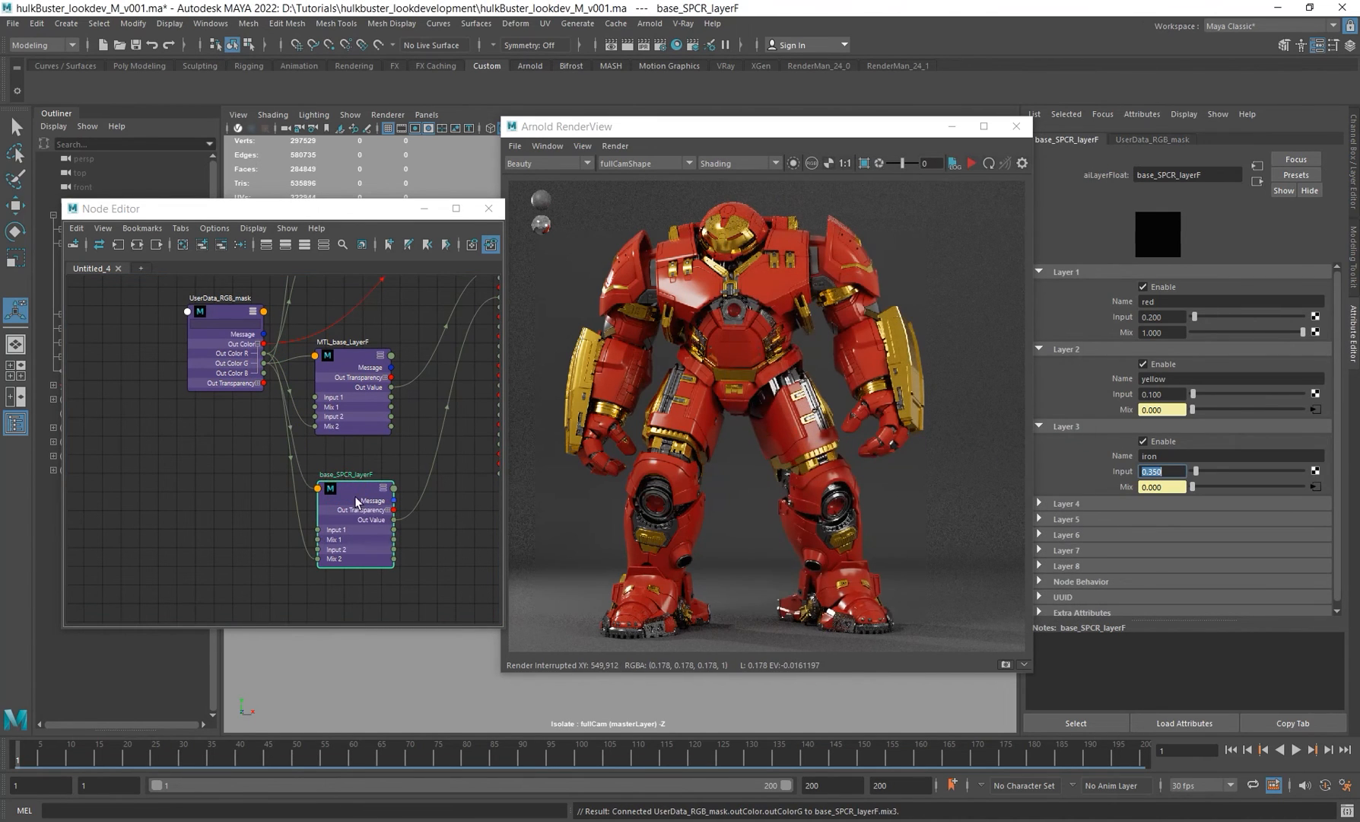
Step: Re-render the scene and briefly isolate the base_SPCR_layerF node in the render view
{"action": "middle_click_drag", "start_coordinate": [355, 496], "coordinate": [317, 506], "text": "alt"}
{"action": "left_click", "coordinate": [974, 165]}
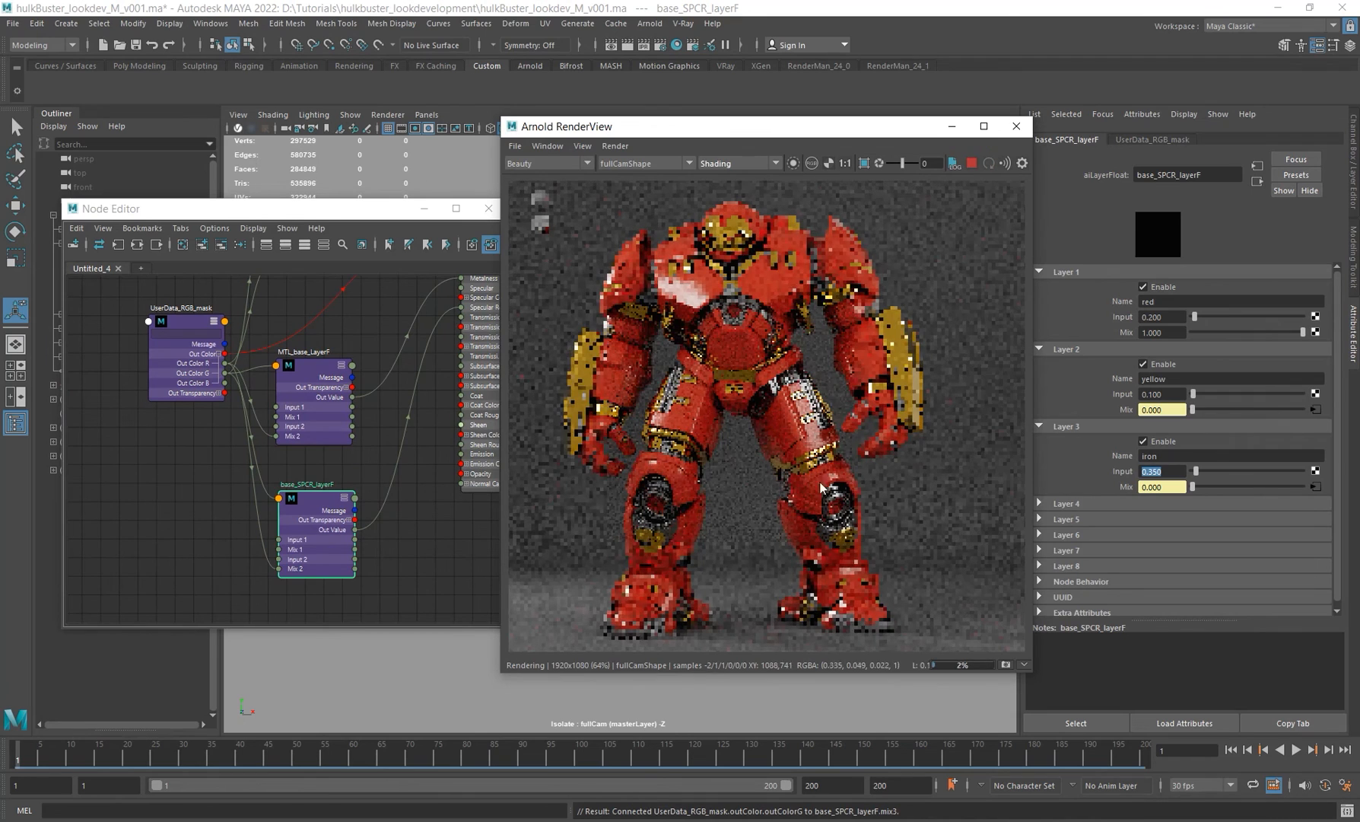
{"action": "mouse_move", "coordinate": [354, 531]}
{"action": "left_mouse_down"}
{"action": "mouse_move", "coordinate": [864, 234]}
{"action": "mouse_move", "coordinate": [358, 572]}
{"action": "mouse_move", "coordinate": [367, 545]}
{"action": "left_mouse_up"}
{"action": "left_click", "coordinate": [793, 164]}
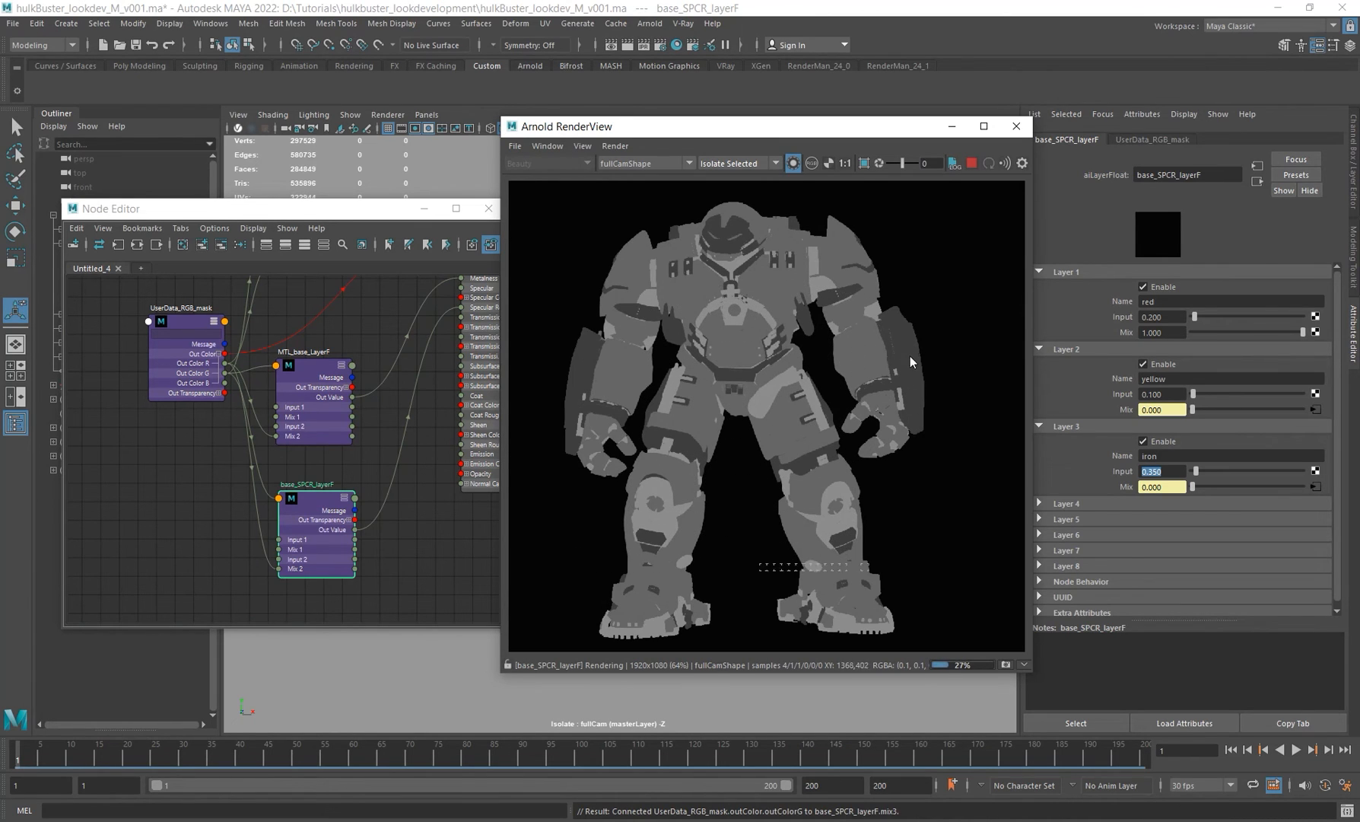
{"action": "left_click", "coordinate": [793, 163]}
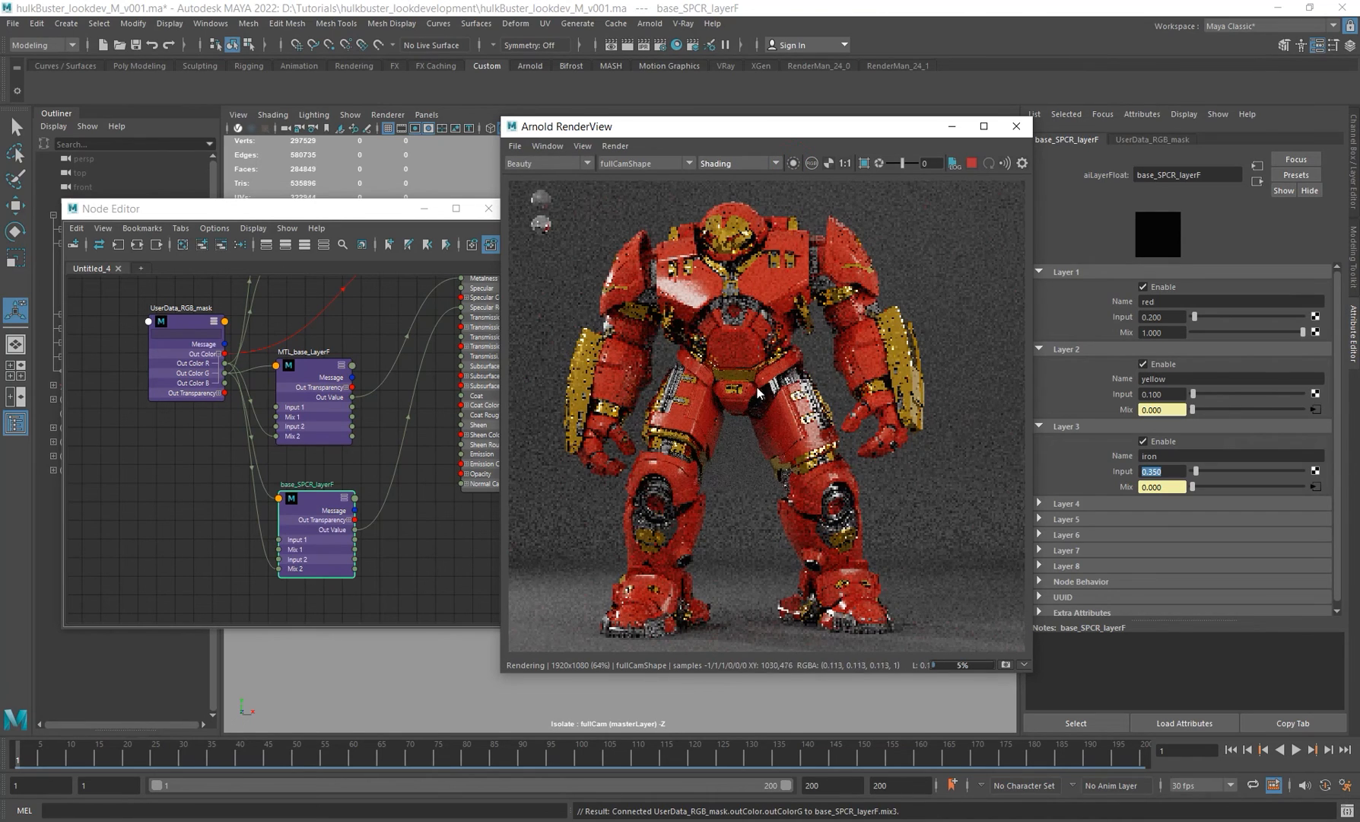
Step: Select the base_DIFF_LayerRgba node and slightly darken the red layer's input colour
{"action": "mouse_move", "coordinate": [758, 388]}
{"action": "middle_mouse_down", "text": "alt"}
{"action": "mouse_move", "coordinate": [777, 404]}
{"action": "mouse_move", "coordinate": [773, 368]}
{"action": "middle_mouse_up", "text": "alt"}
{"action": "scroll", "coordinate": [772, 366], "scroll_direction": "down", "scroll_amount": 1}
{"action": "scroll", "coordinate": [778, 408], "scroll_direction": "up", "scroll_amount": 1}
{"action": "middle_click_drag", "start_coordinate": [386, 447], "coordinate": [505, 502], "text": "alt"}
{"action": "scroll", "coordinate": [384, 433], "scroll_direction": "down", "scroll_amount": 1}
{"action": "left_click", "coordinate": [366, 411]}
{"action": "left_click", "coordinate": [308, 359]}
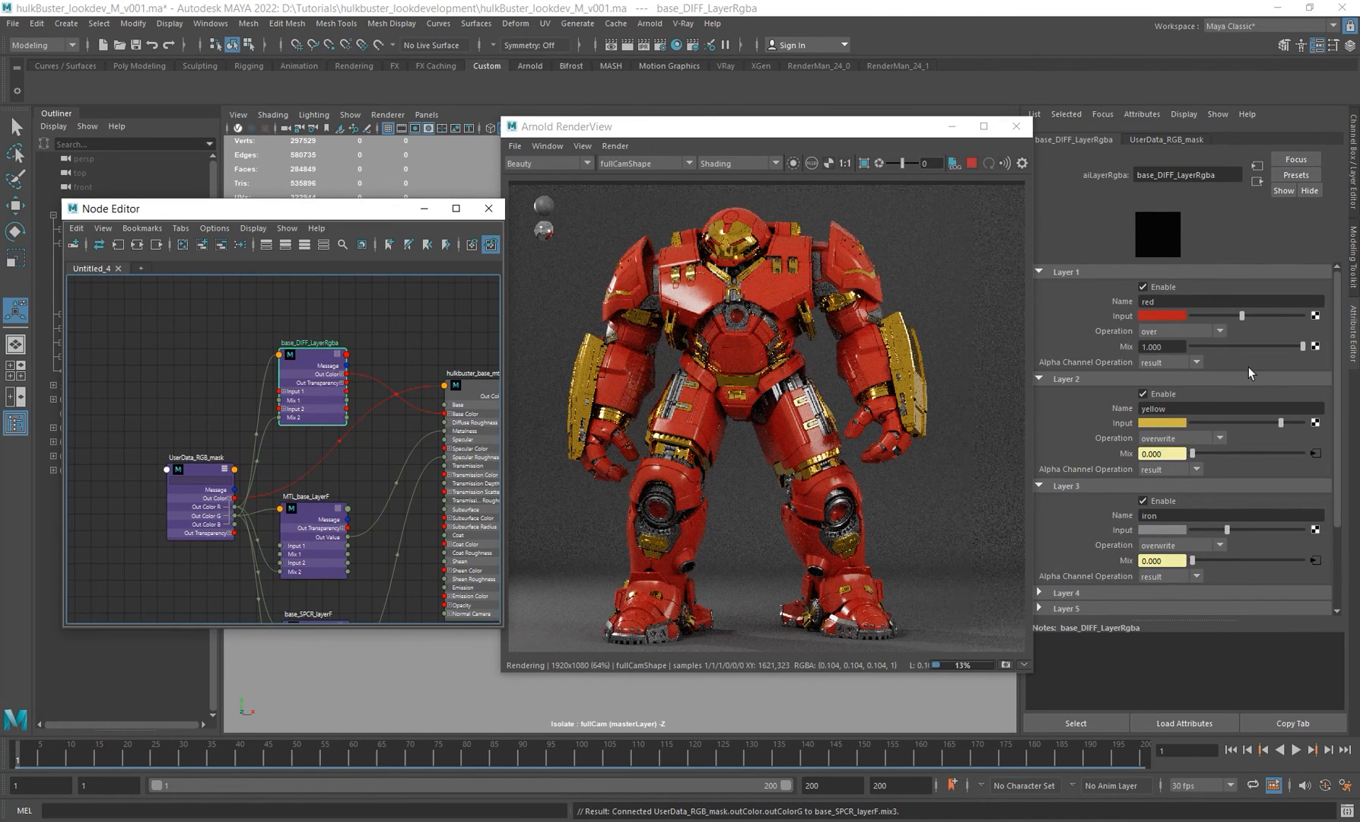
{"action": "left_click_drag", "start_coordinate": [1243, 315], "coordinate": [1233, 315]}
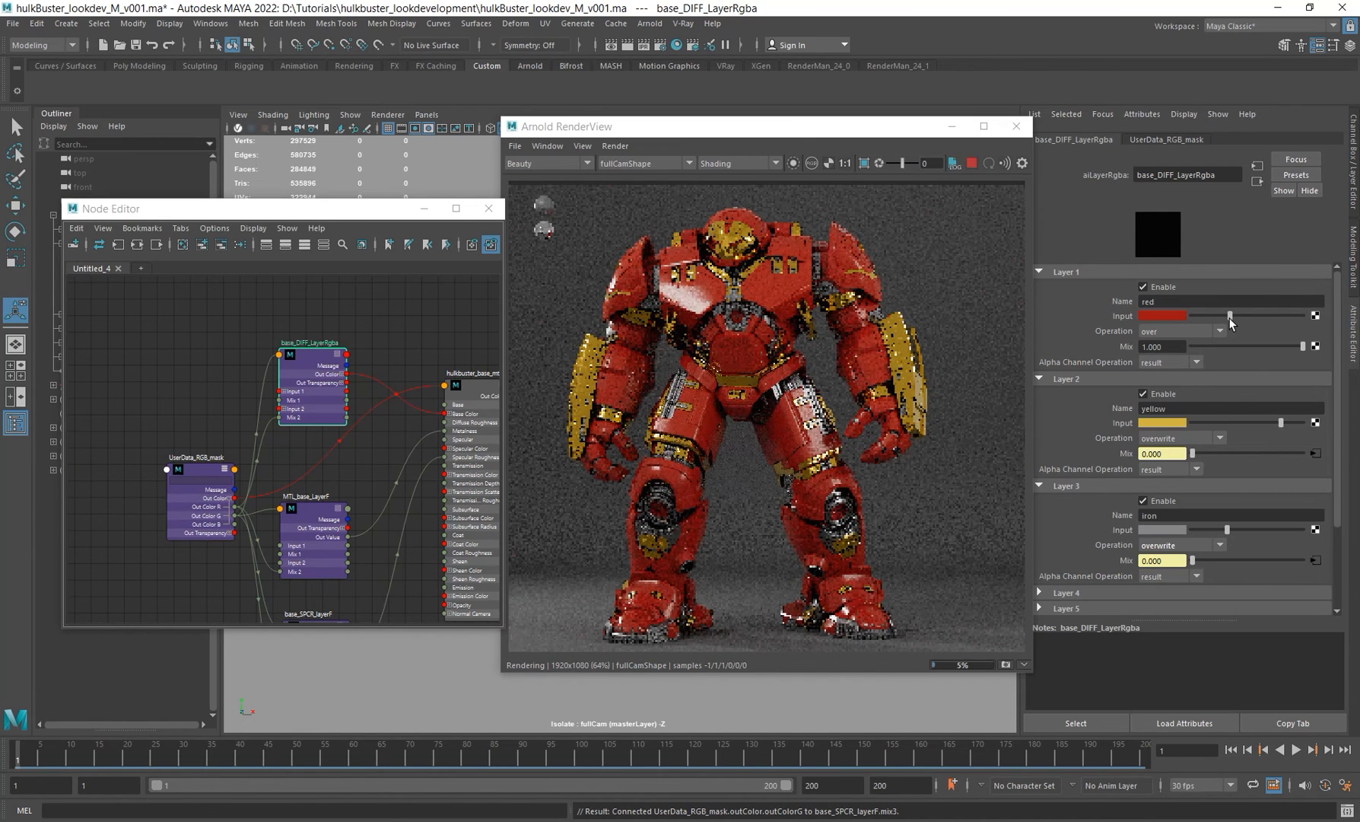
Step: Adjust the yellow layer's input colour to saturation 0.763 and hue 36
{"action": "left_click", "coordinate": [1162, 423]}
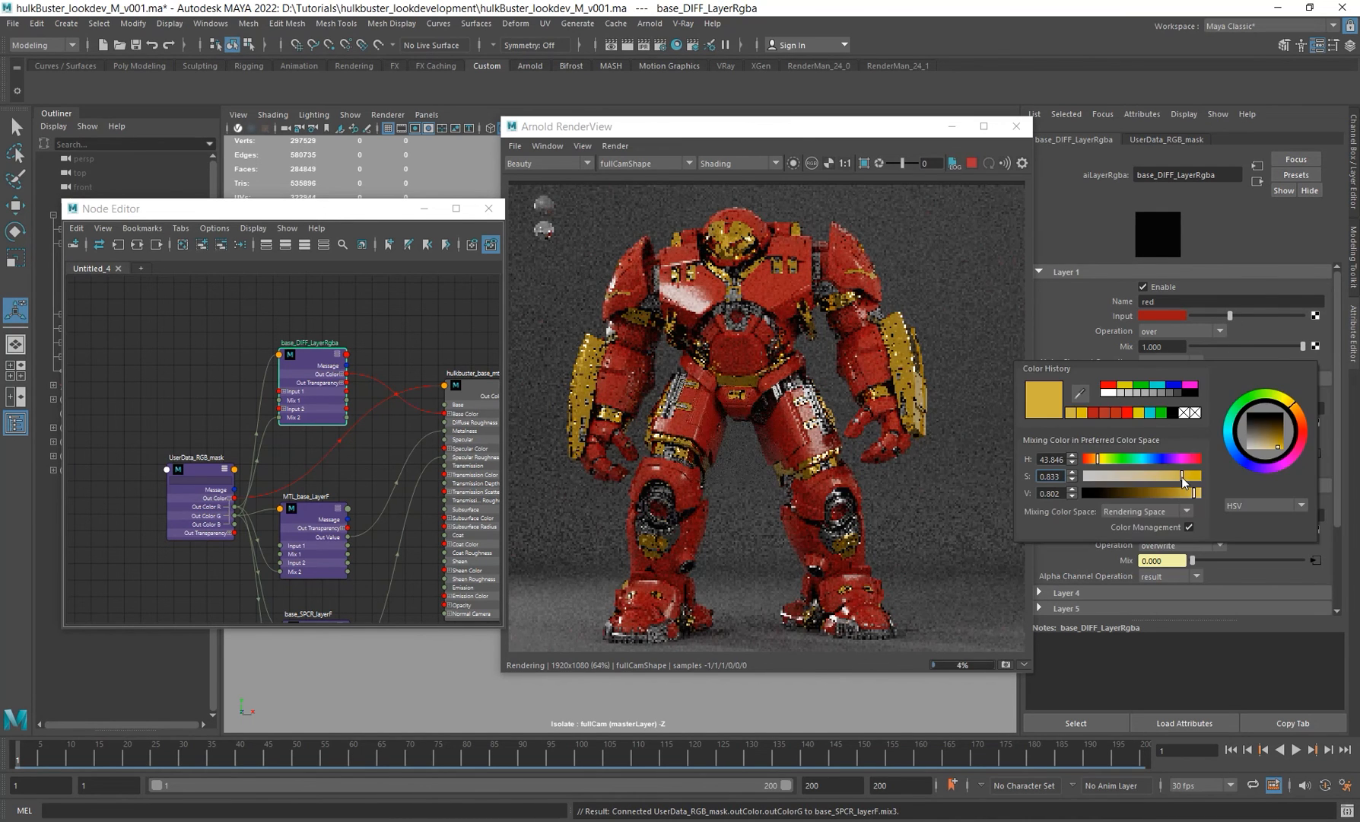
{"action": "left_click_drag", "start_coordinate": [1182, 476], "coordinate": [1098, 466]}
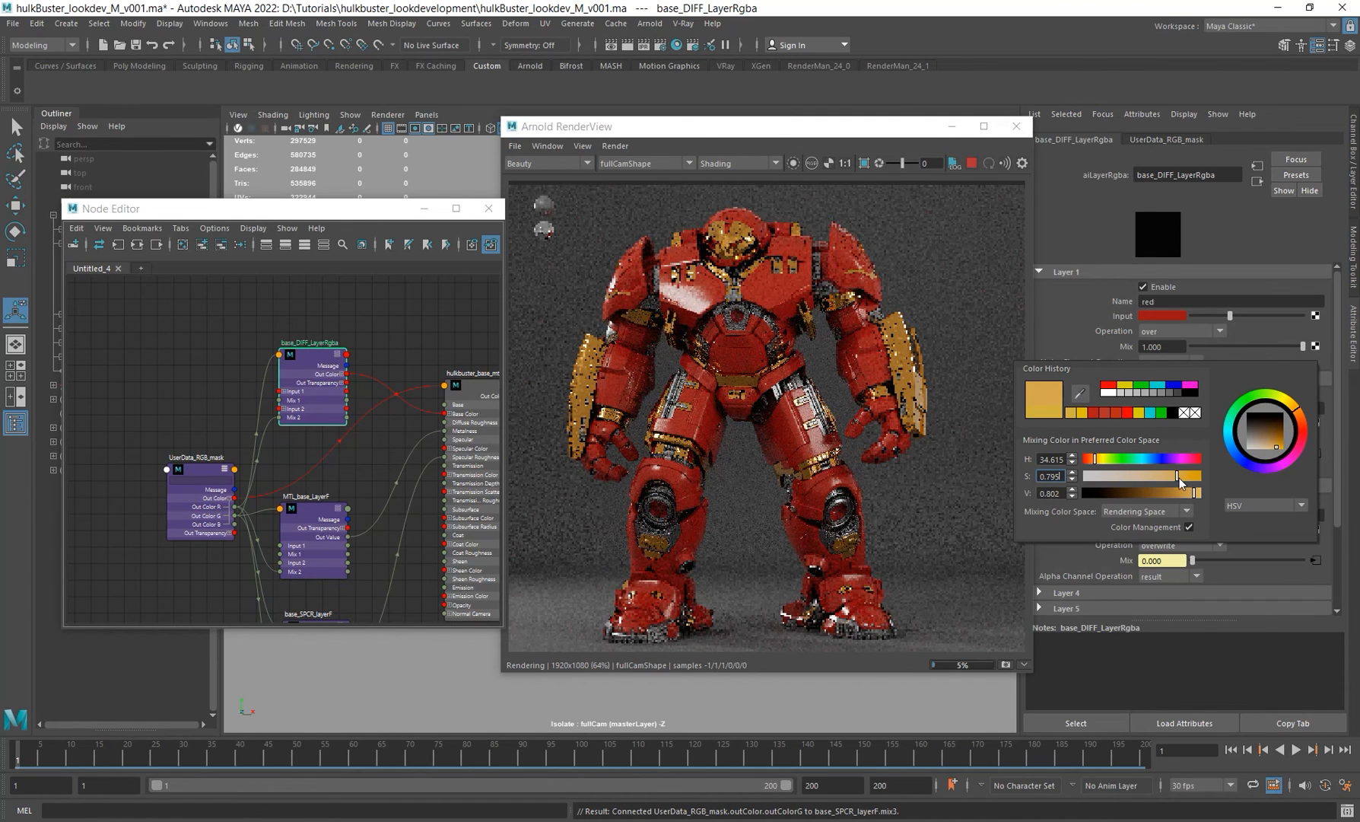
{"action": "left_click_drag", "start_coordinate": [1179, 477], "coordinate": [1172, 482]}
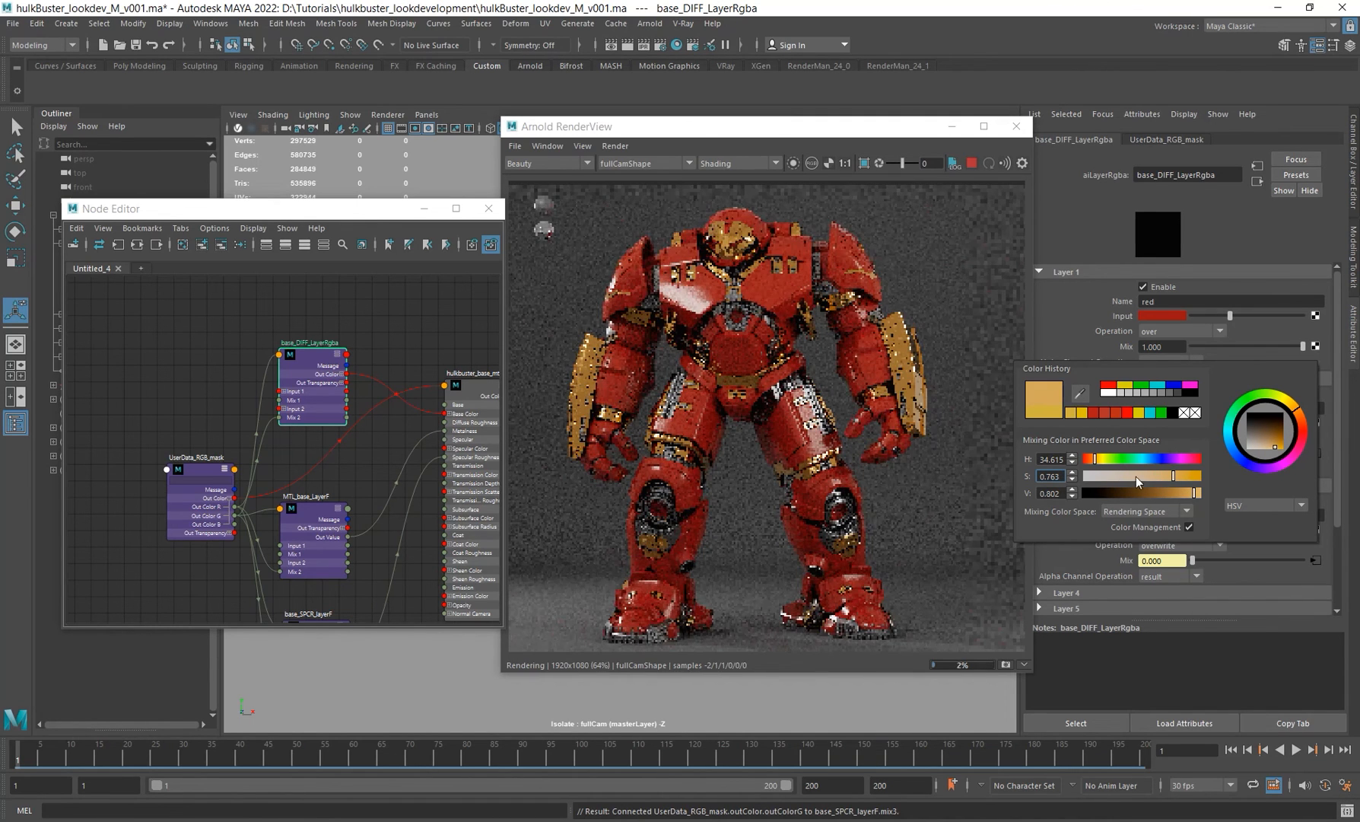
{"action": "double_click", "coordinate": [1054, 459]}
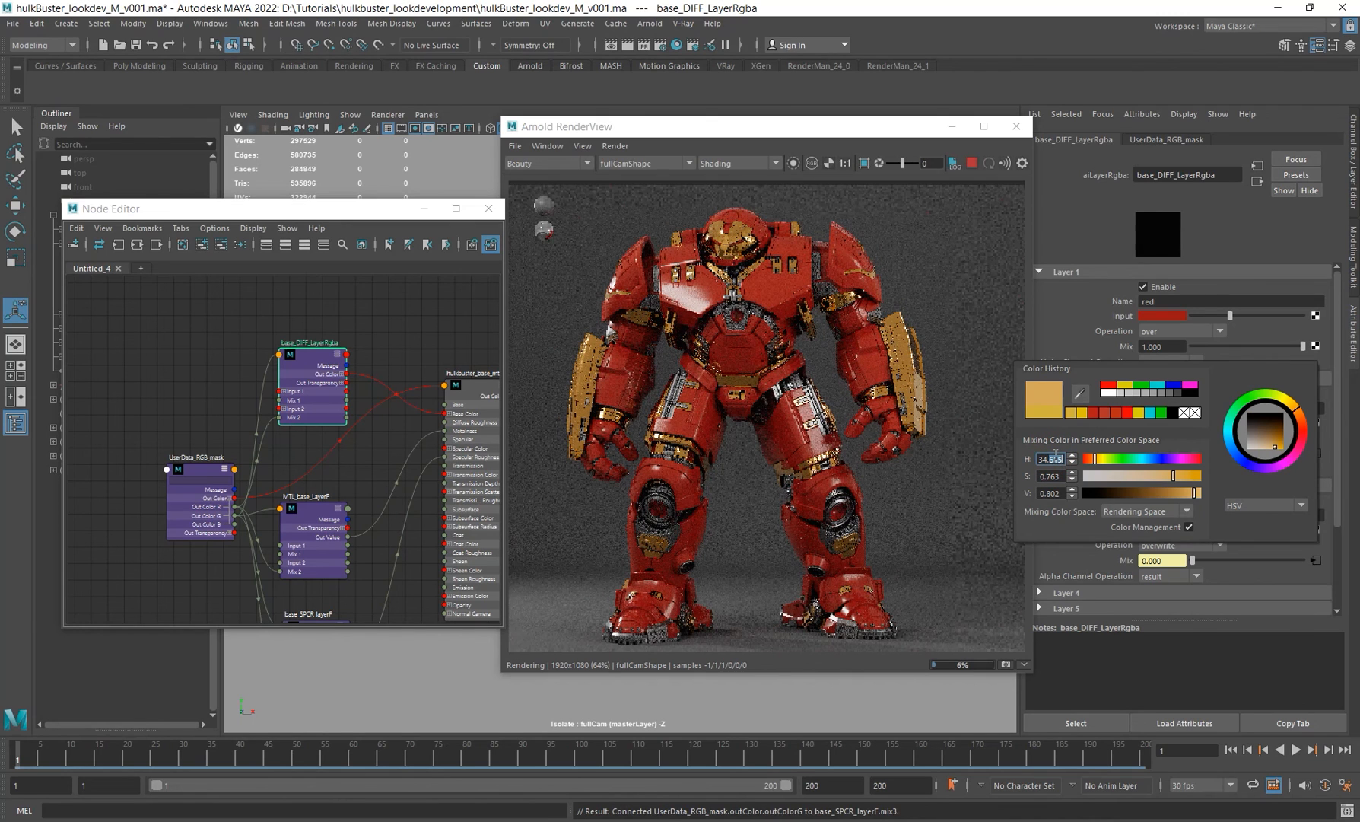
{"action": "key", "text": "BackSpace"}
{"action": "key", "text": "BackSpace"}
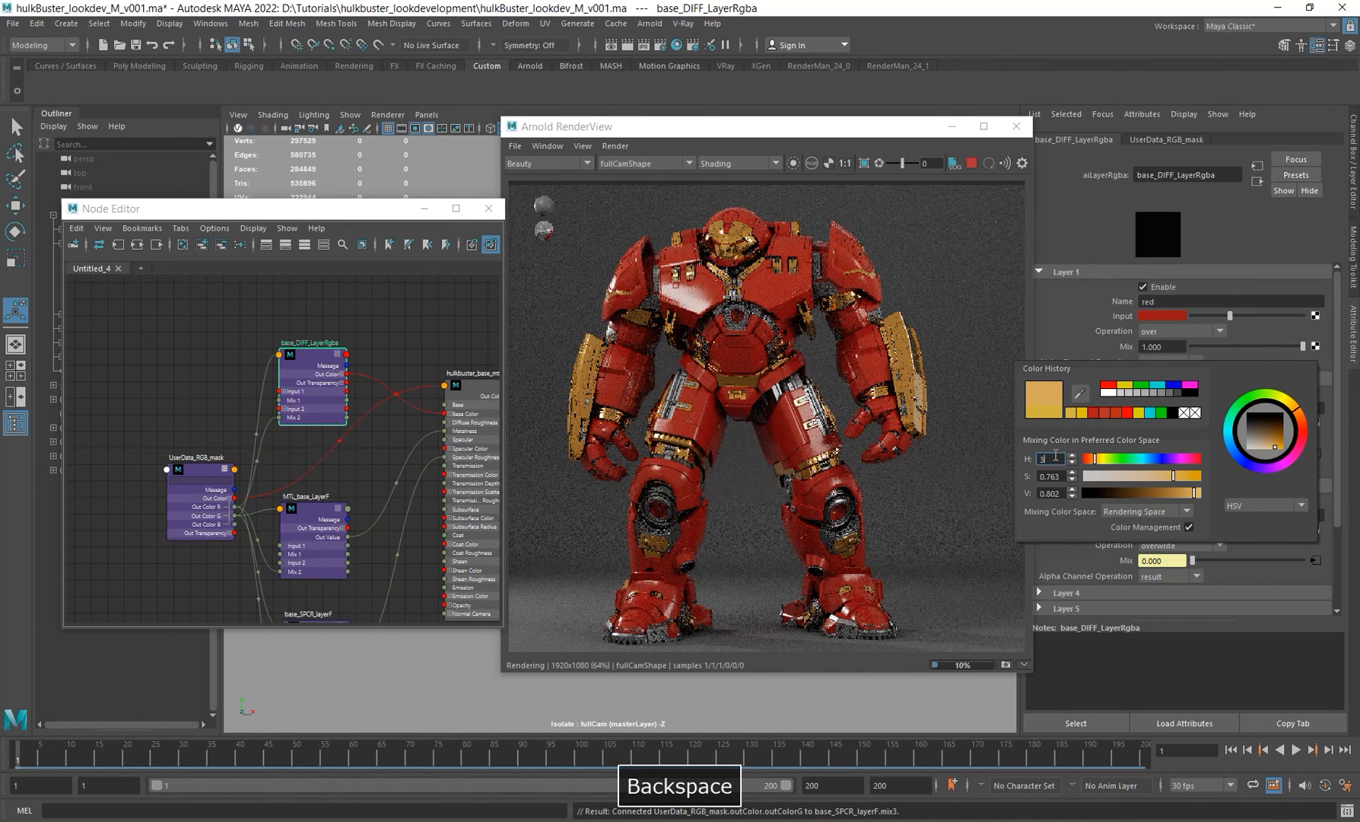
{"action": "type", "text": "6"}
{"action": "key", "text": "Return"}
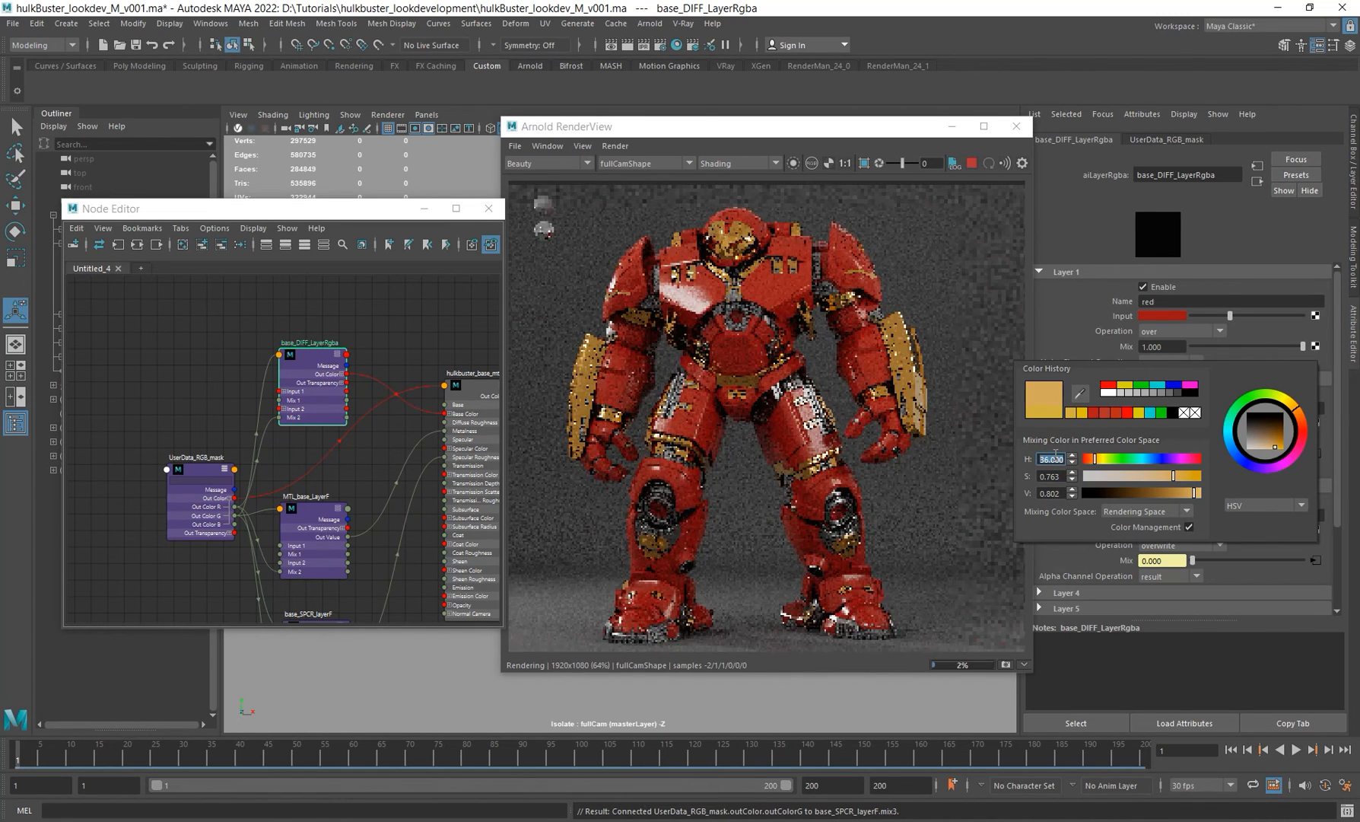
{"action": "key", "text": "3"}
{"action": "key", "text": "Return"}
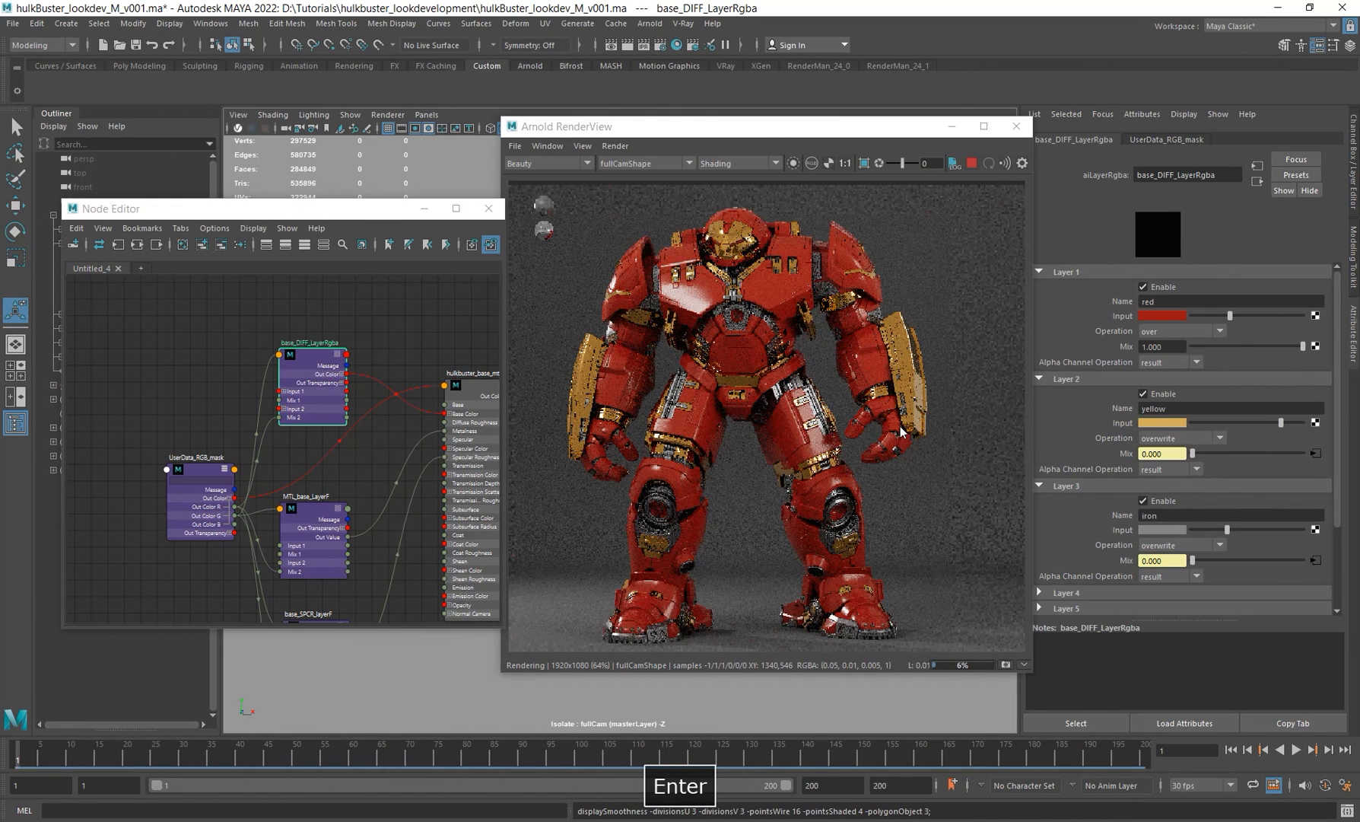
Step: Set the yellow layer colour's hue to 42
{"action": "left_click", "coordinate": [1151, 423]}
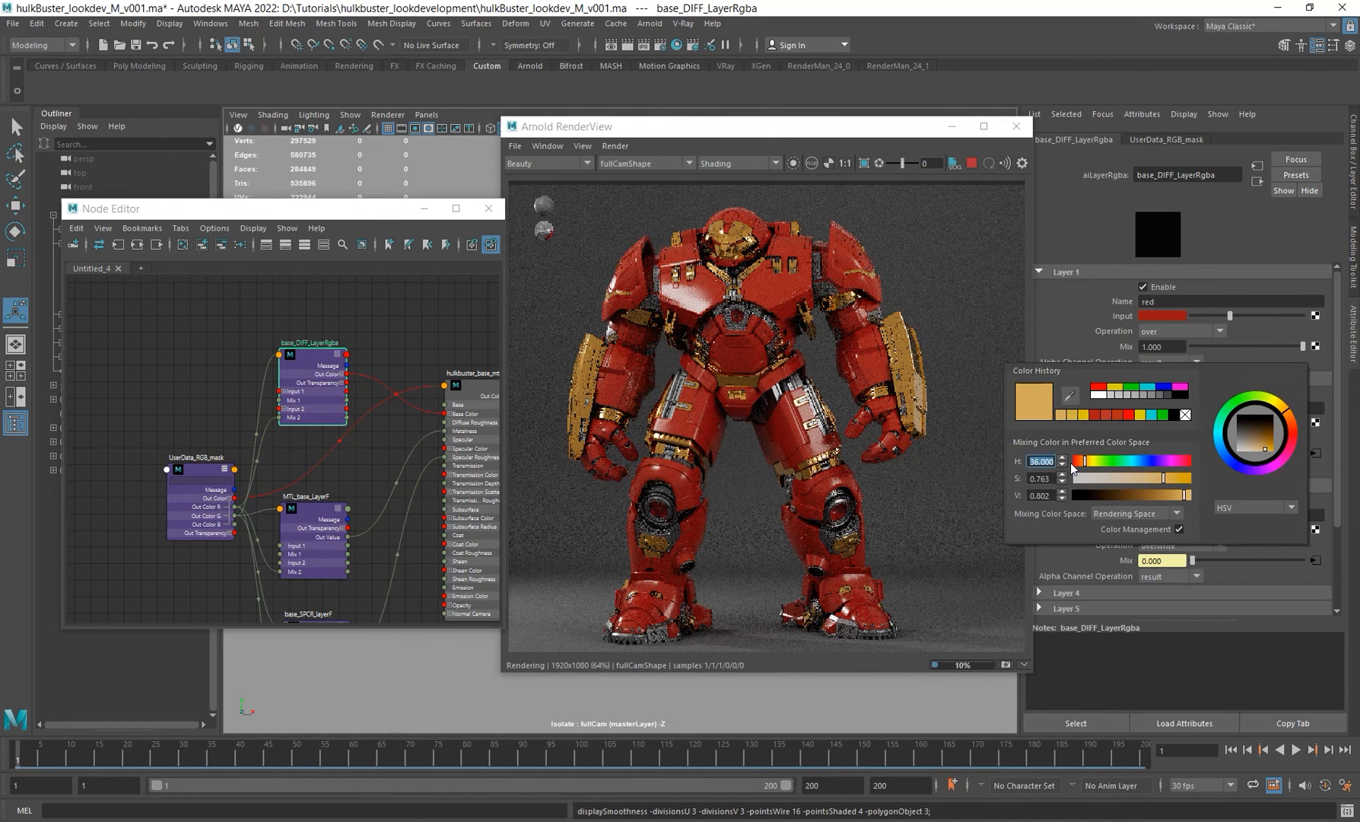
{"action": "type", "text": "38"}
{"action": "key", "text": "Return"}
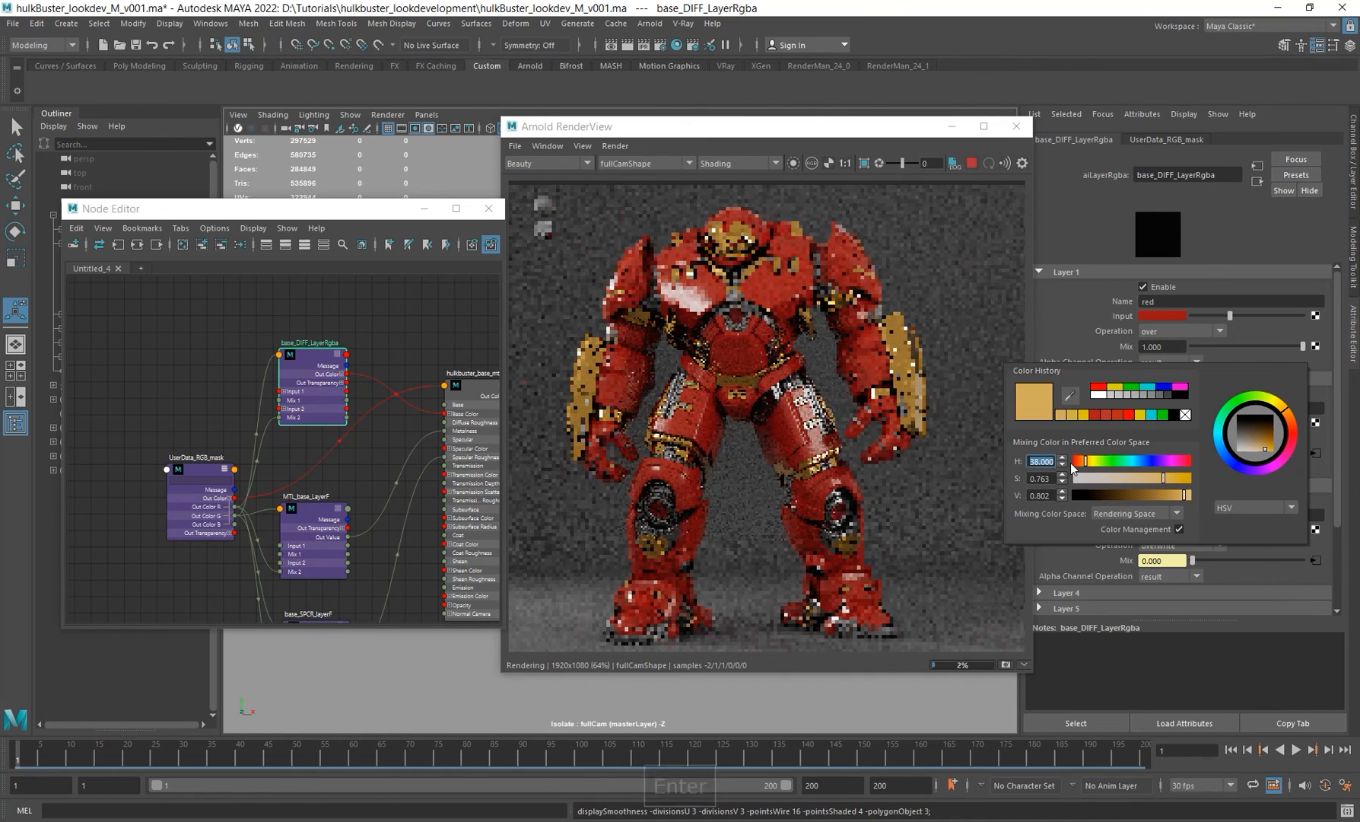
{"action": "type", "text": "42"}
{"action": "key", "text": "Return"}
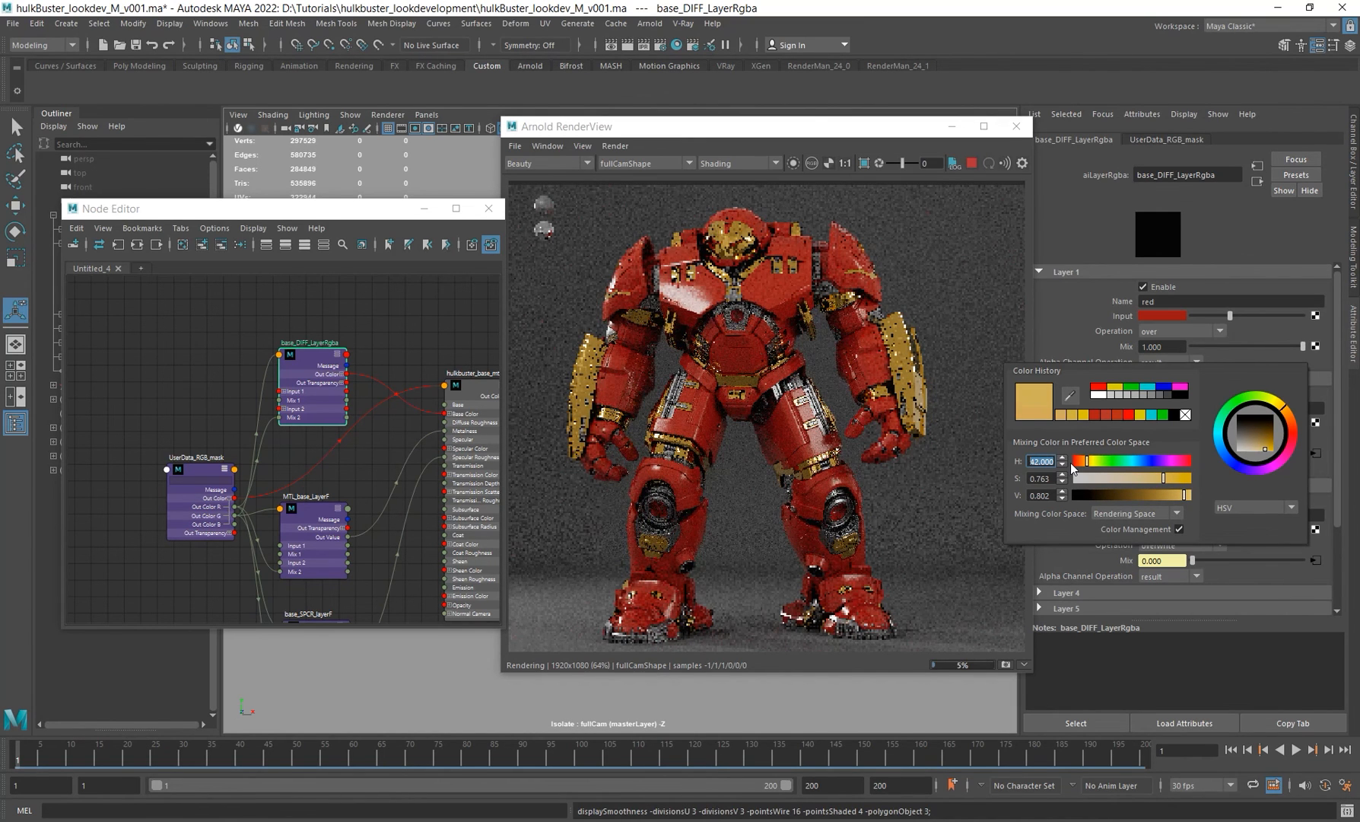
{"action": "type", "text": "4"}
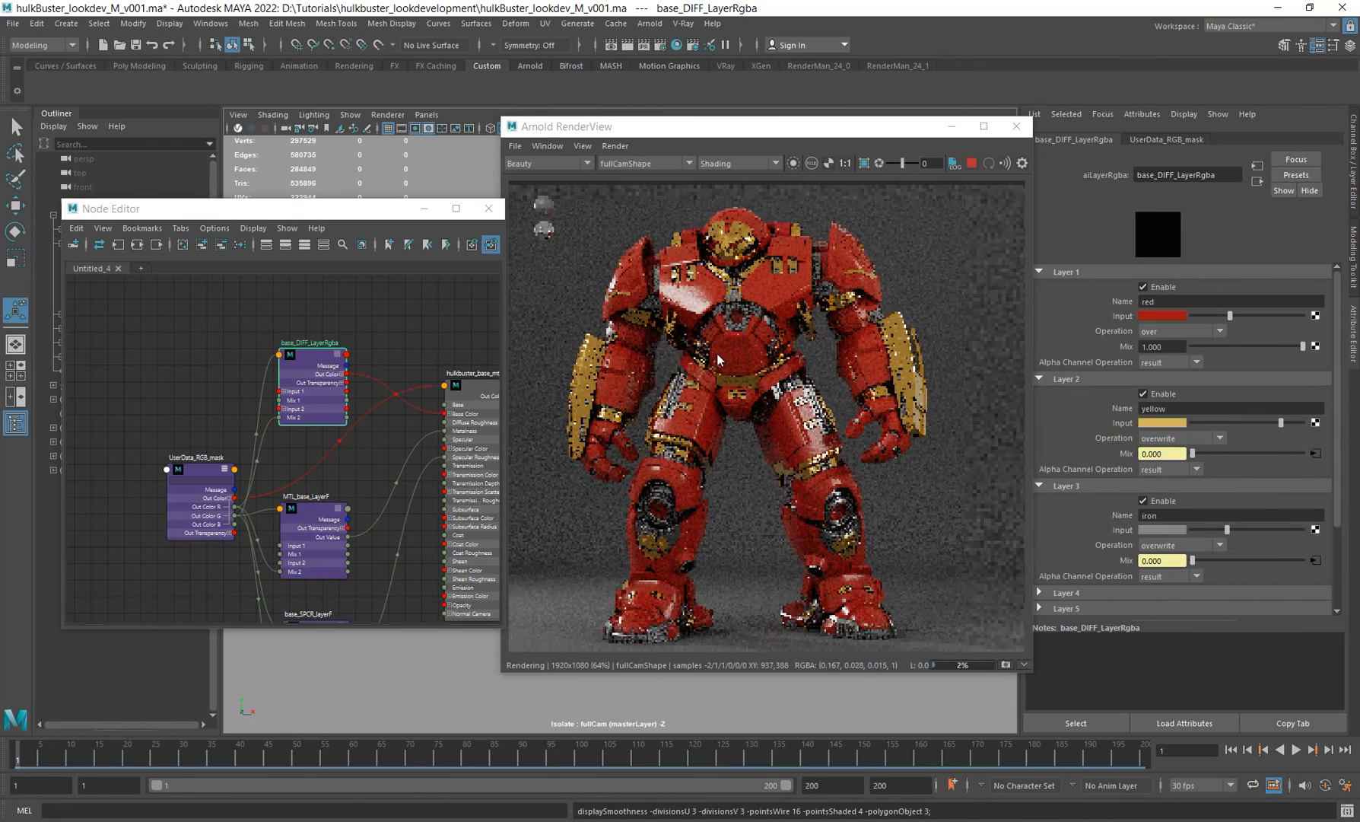
Step: Inspect the updated Hulkbuster render closely in the render view
{"action": "scroll", "coordinate": [729, 346], "scroll_direction": "down", "scroll_amount": 2}
{"action": "middle_click_drag", "start_coordinate": [729, 346], "coordinate": [753, 361], "text": "alt"}
{"action": "scroll", "coordinate": [757, 359], "scroll_direction": "up", "scroll_amount": 2}
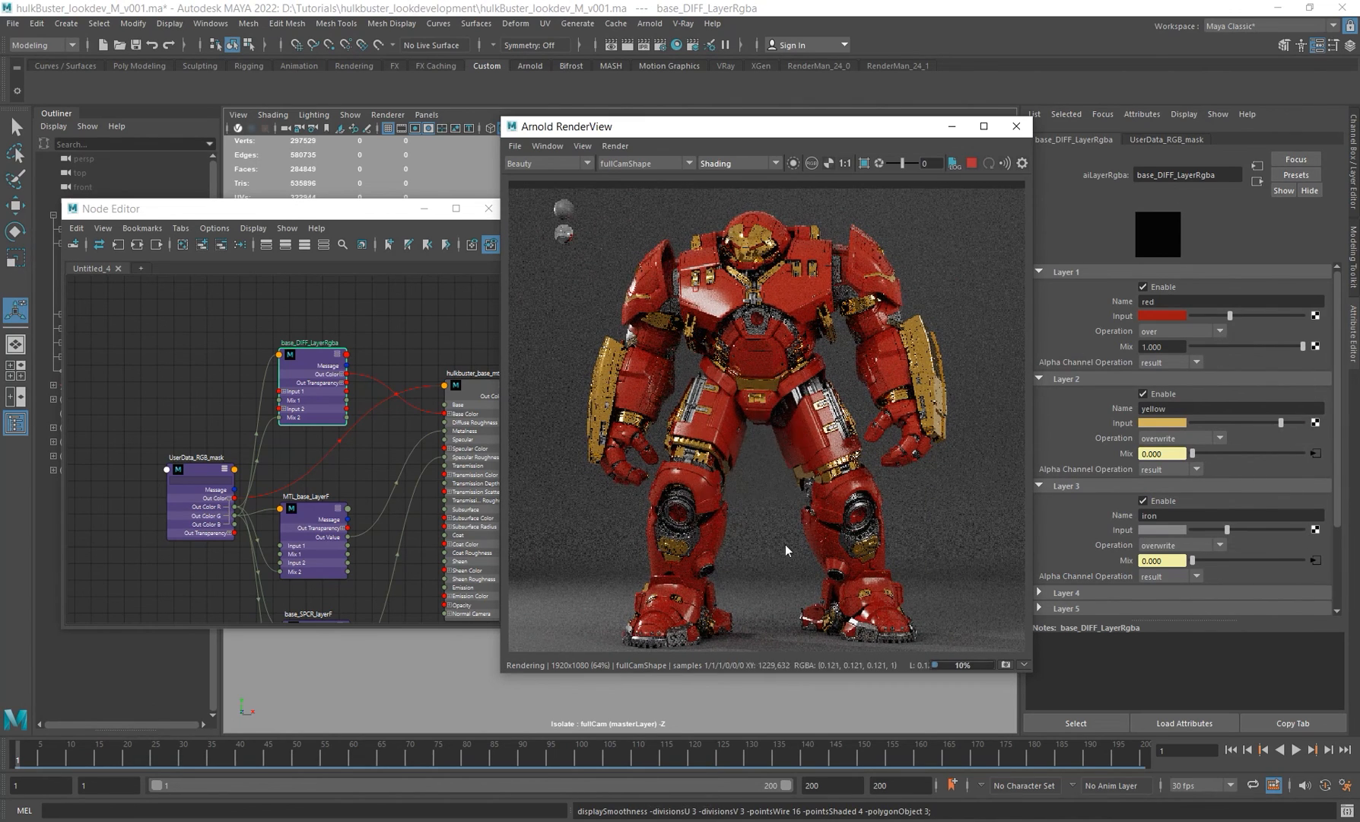
{"action": "left_click", "coordinate": [807, 505]}
{"action": "middle_click_drag", "start_coordinate": [807, 504], "coordinate": [809, 499], "text": "alt"}
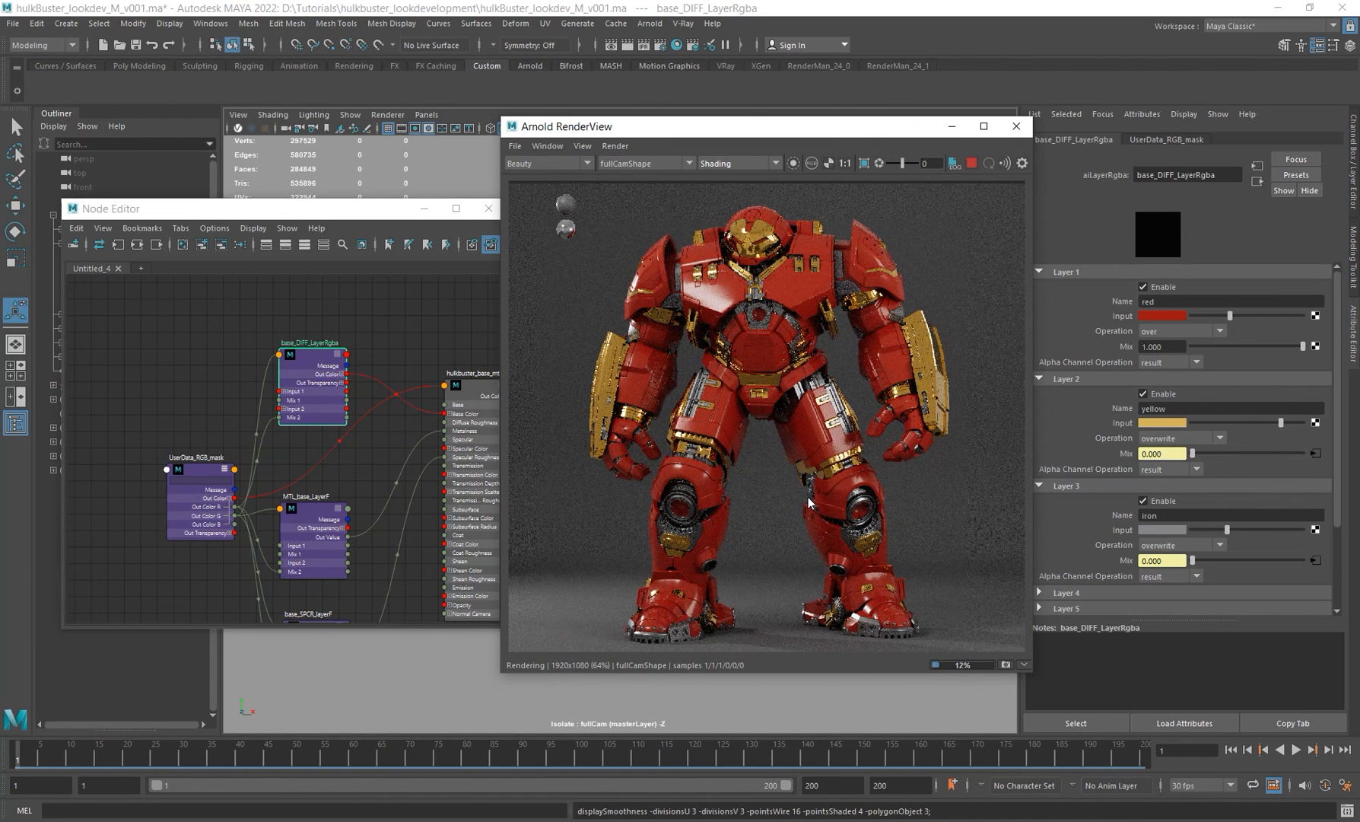
{"action": "middle_click_drag", "start_coordinate": [852, 484], "coordinate": [848, 482], "text": "alt"}
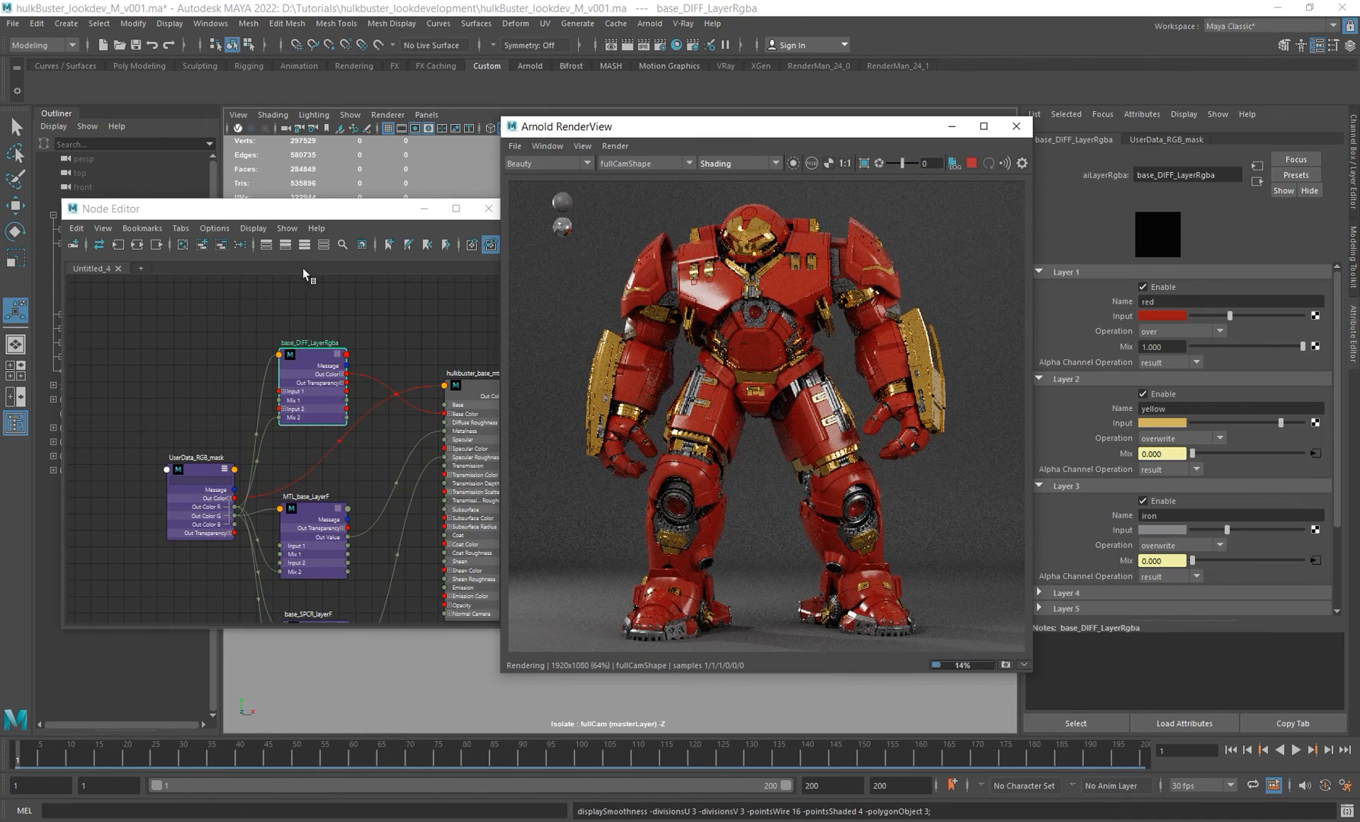
Step: Reposition the Node Editor, frame the shading network and select the UserData_RGB_mask node
{"action": "left_click_drag", "start_coordinate": [371, 217], "coordinate": [357, 191]}
{"action": "scroll", "coordinate": [375, 383], "scroll_direction": "down", "scroll_amount": 4}
{"action": "middle_click_drag", "start_coordinate": [363, 367], "coordinate": [227, 341], "text": "alt"}
{"action": "right_click_drag", "start_coordinate": [294, 374], "coordinate": [328, 407], "text": "alt"}
{"action": "middle_click_drag", "start_coordinate": [327, 407], "coordinate": [399, 402], "text": "alt"}
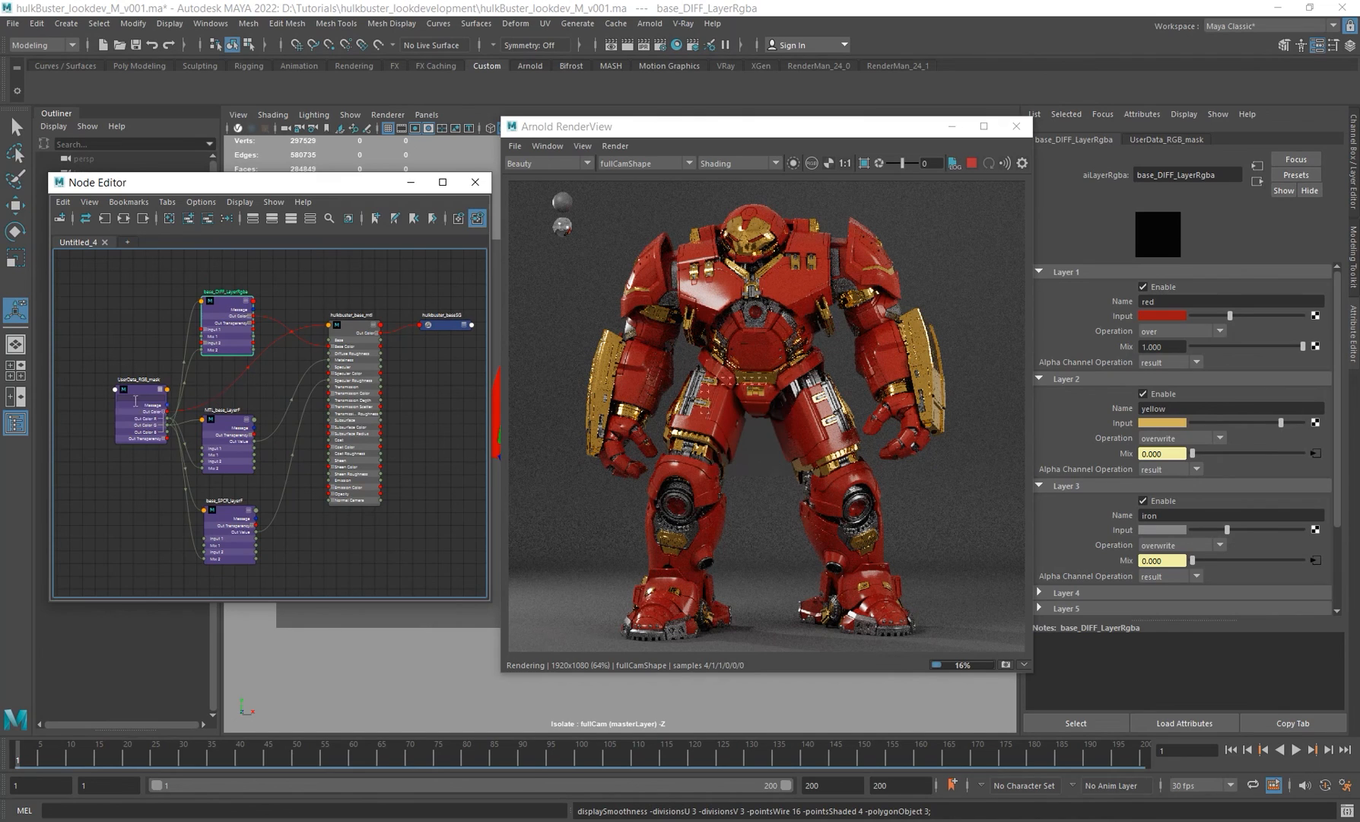
{"action": "left_click_drag", "start_coordinate": [139, 422], "coordinate": [117, 422]}
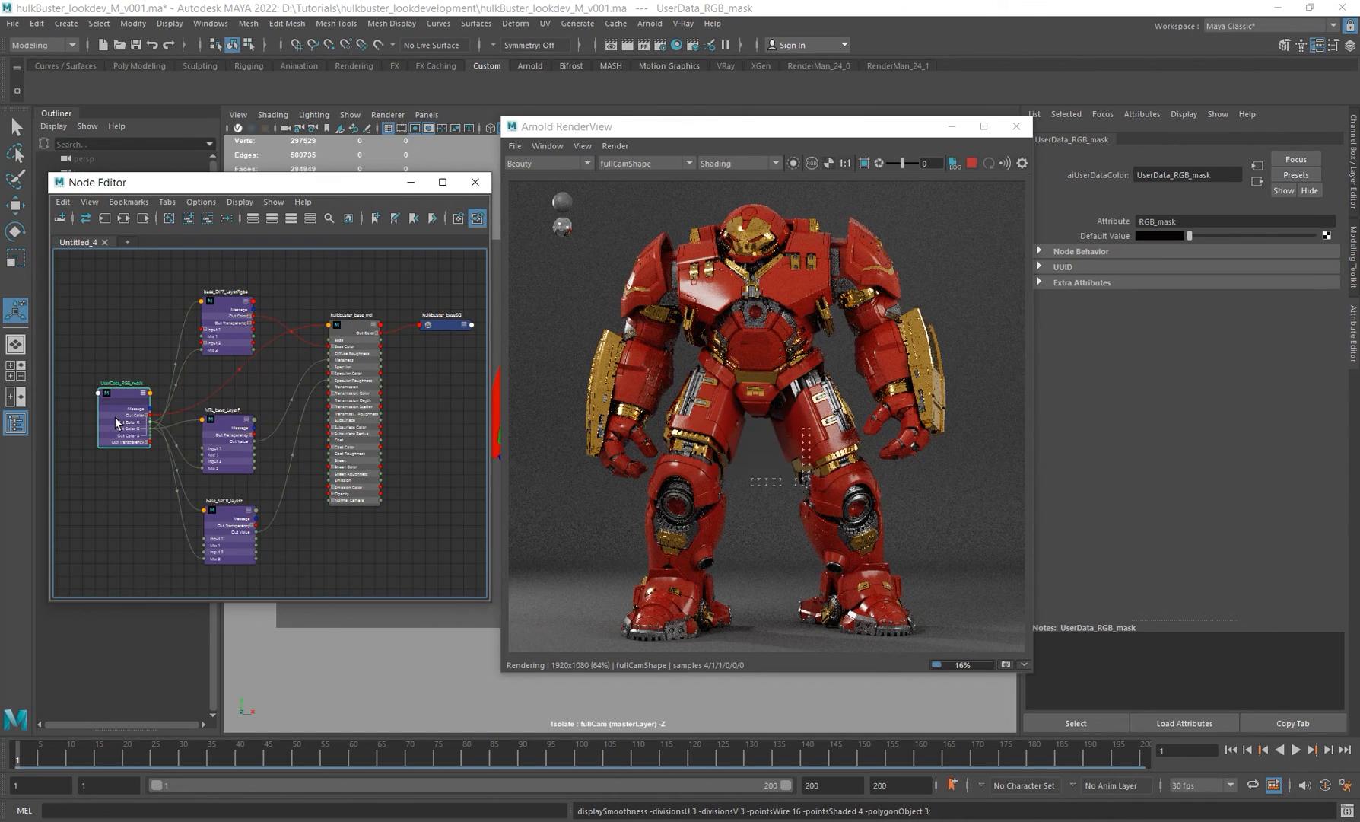